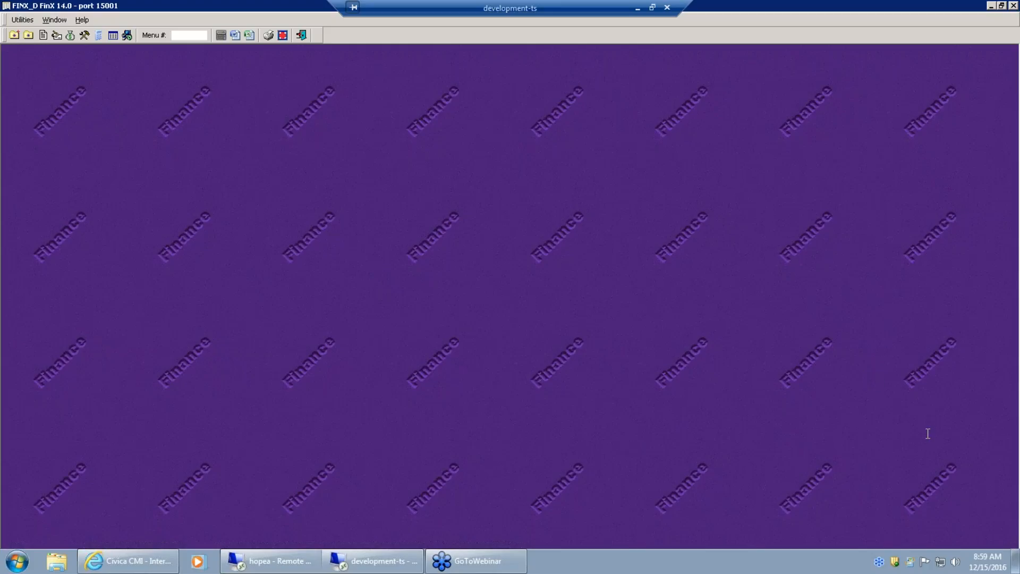
# - Run the Future Posting Fund Report from Budget Control's Standard Budget Reporting and open its text output
pyautogui.click(791, 414)
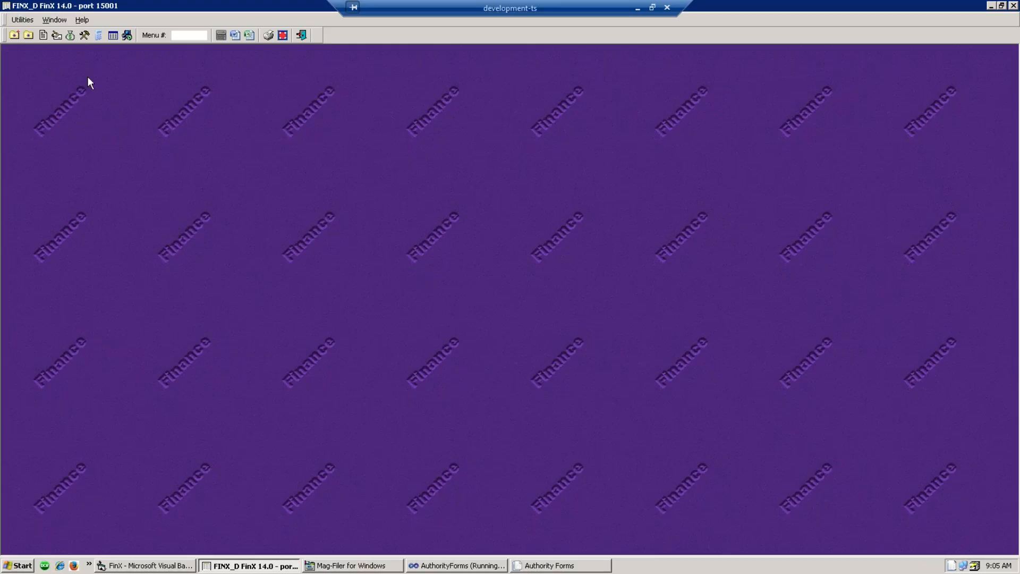
pyautogui.click(70, 35)
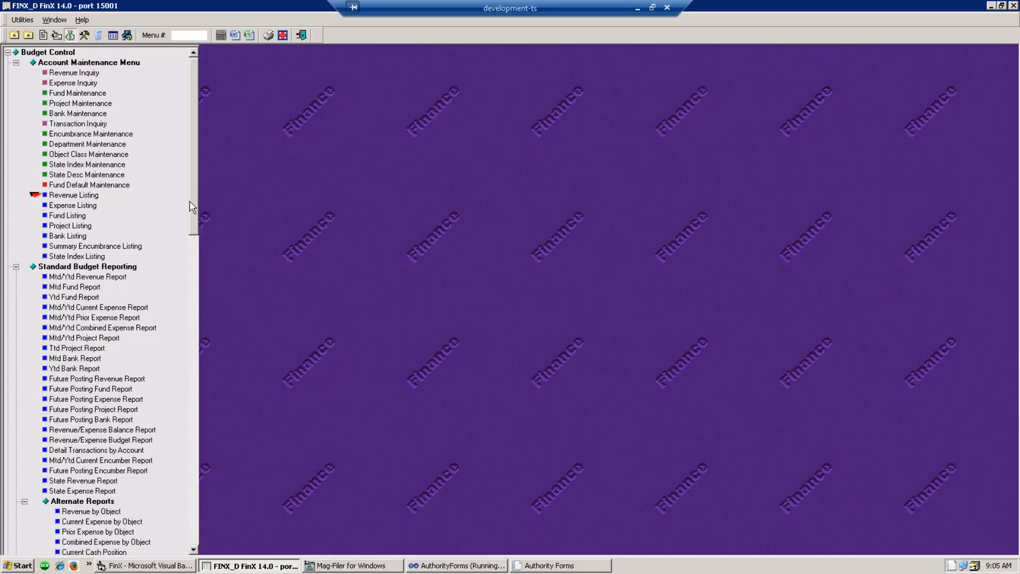
pyautogui.scroll(-2, 197, 224)
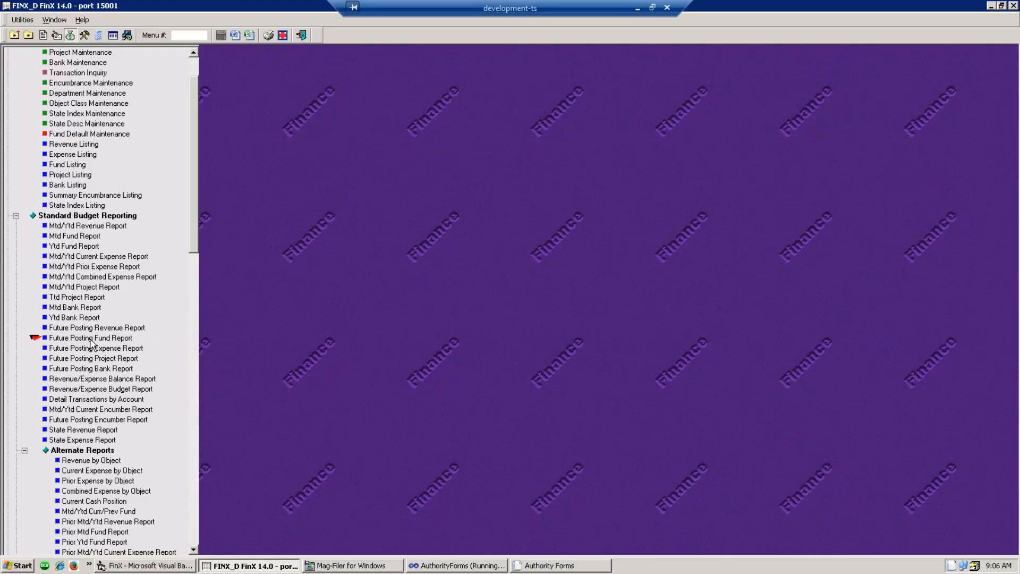
pyautogui.click(90, 339)
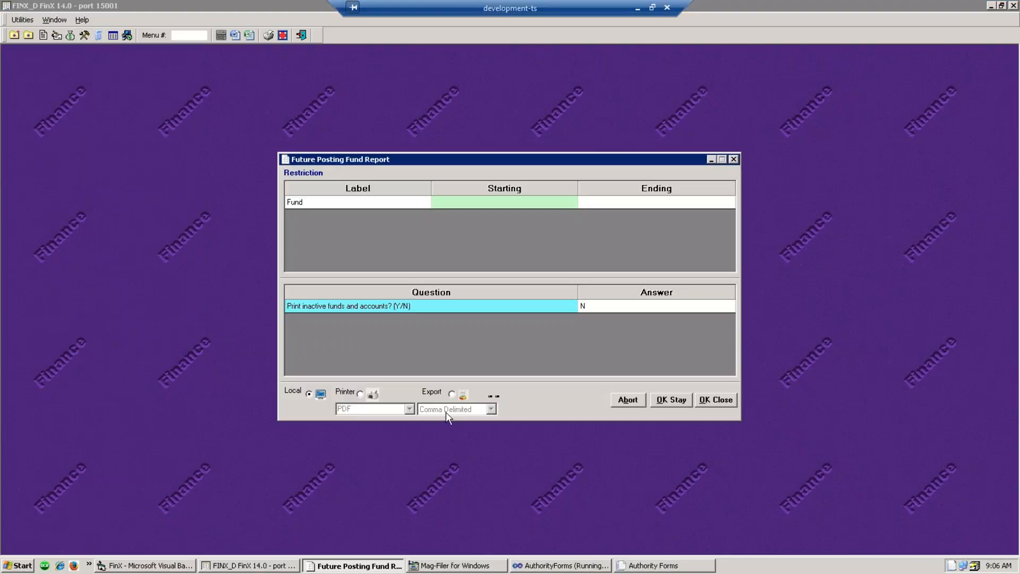
pyautogui.click(708, 399)
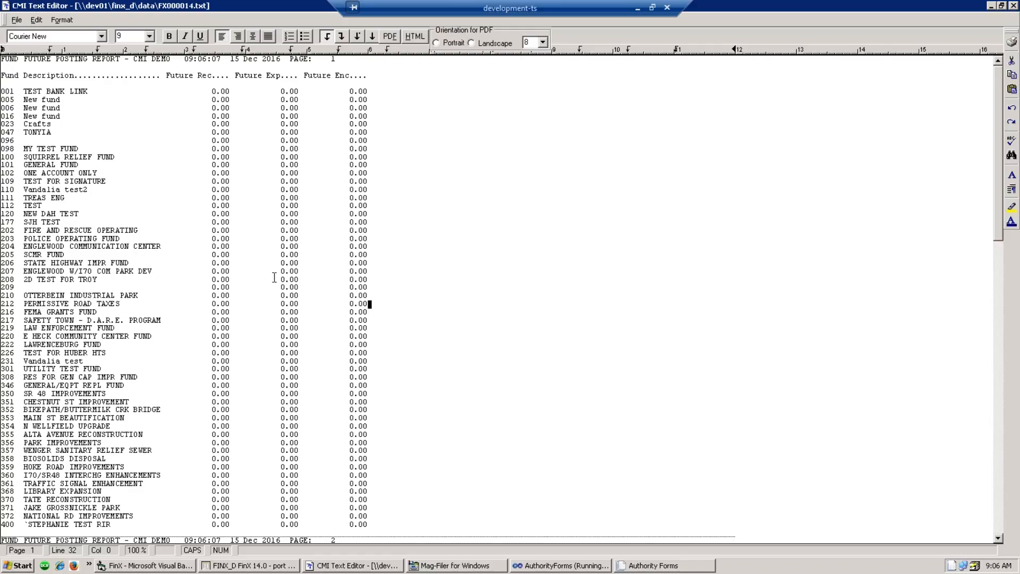
# - Check the fund report's totals at the bottom, then close the CMI Text Editor
pyautogui.click(377, 224)
pyautogui.scroll(-20, 383, 250)
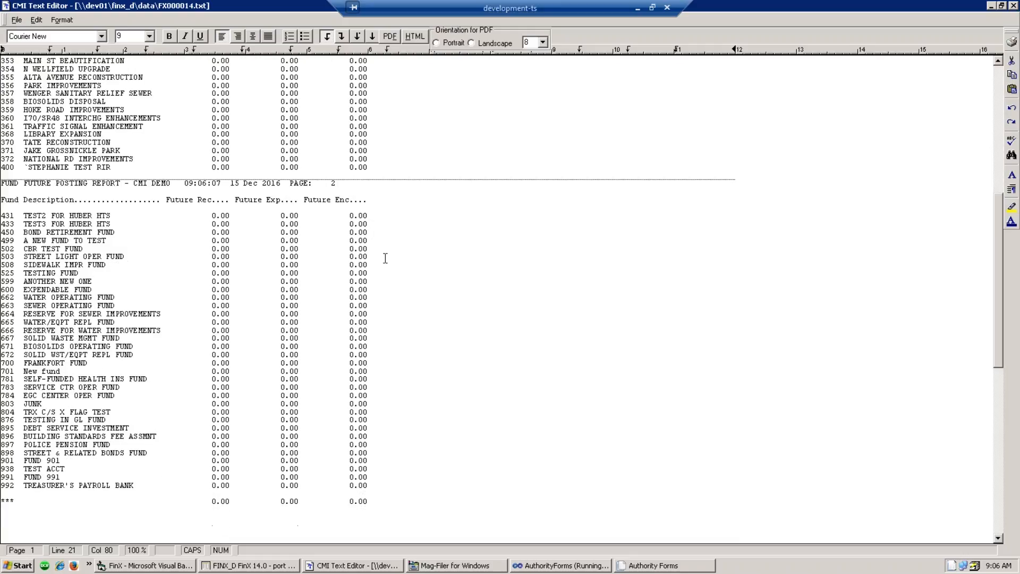
pyautogui.scroll(6, 388, 260)
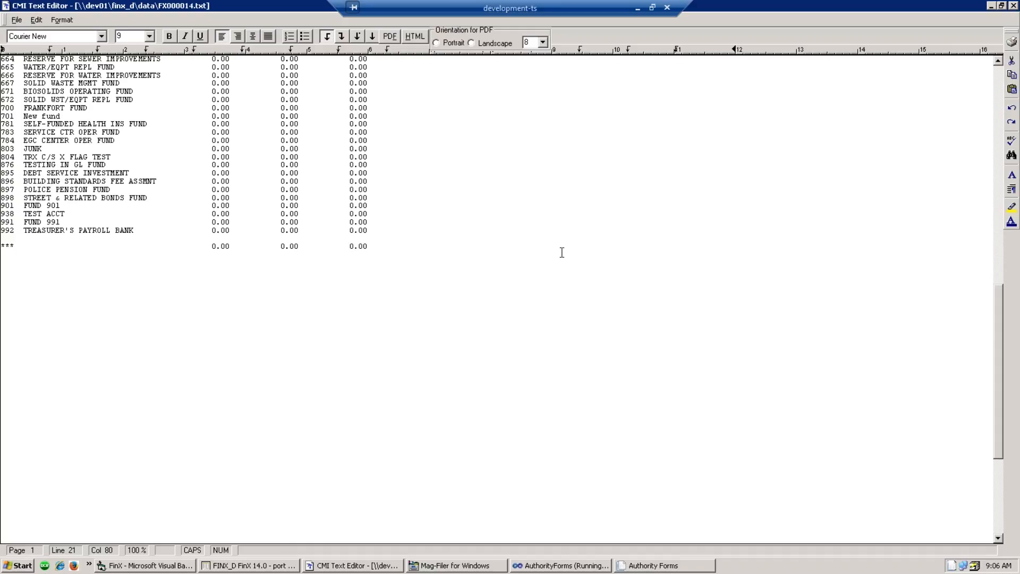
pyautogui.click(539, 272)
pyautogui.click(1014, 6)
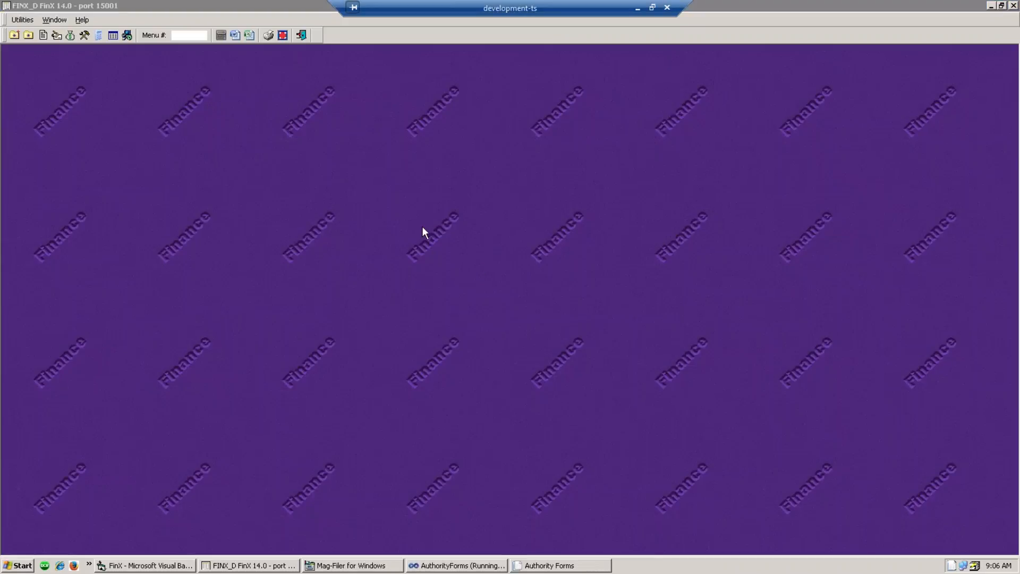
# - Run the Future Posting Expense Report from the Budget Control menu and open its text output
pyautogui.click(327, 265)
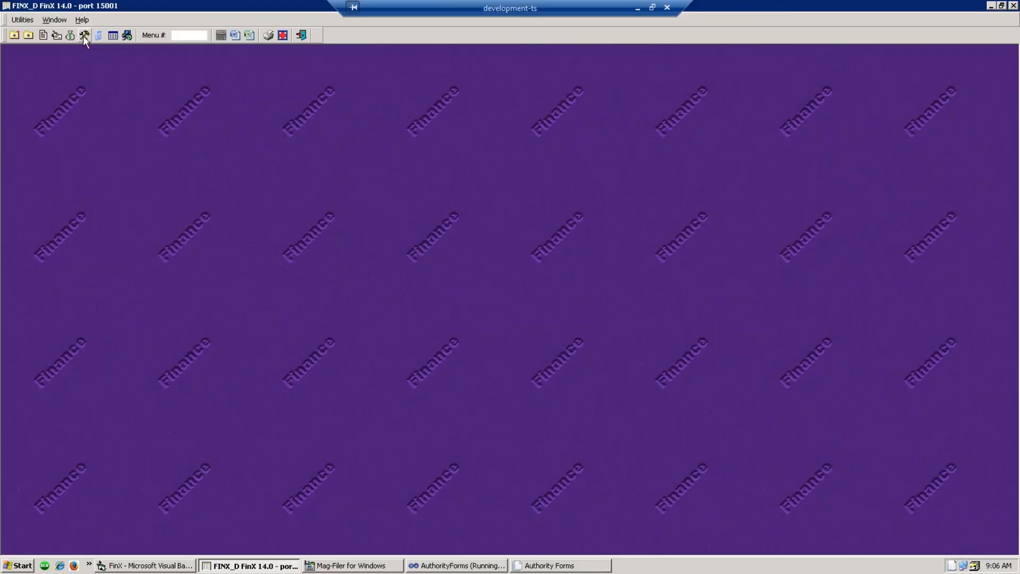
pyautogui.click(83, 36)
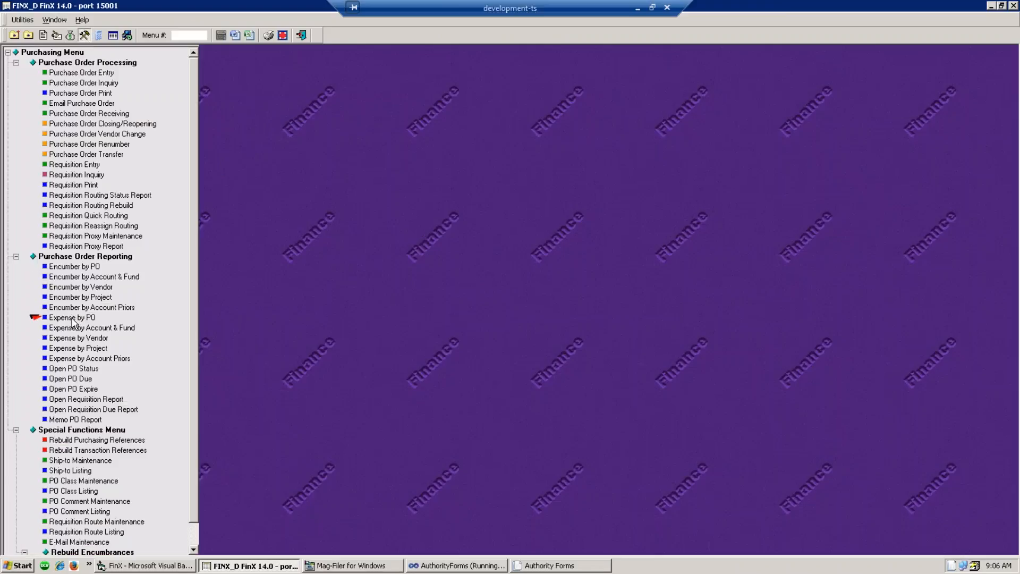
pyautogui.click(71, 37)
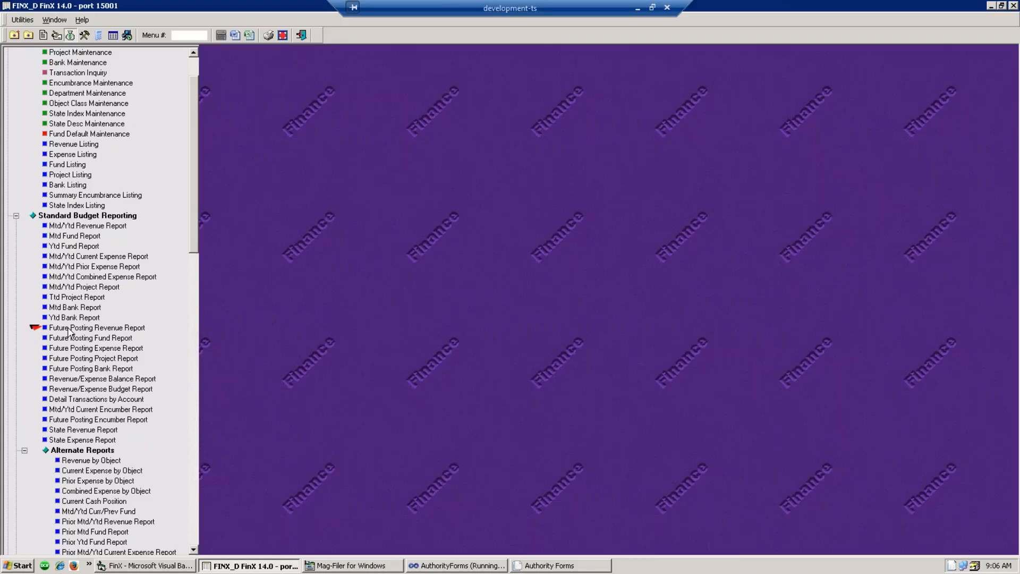
pyautogui.click(76, 347)
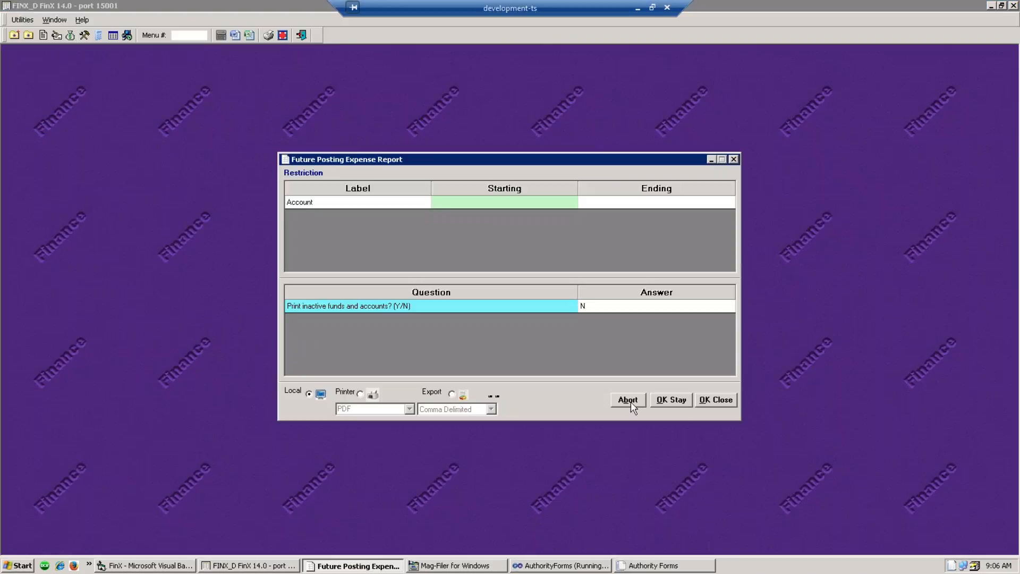
pyautogui.click(716, 399)
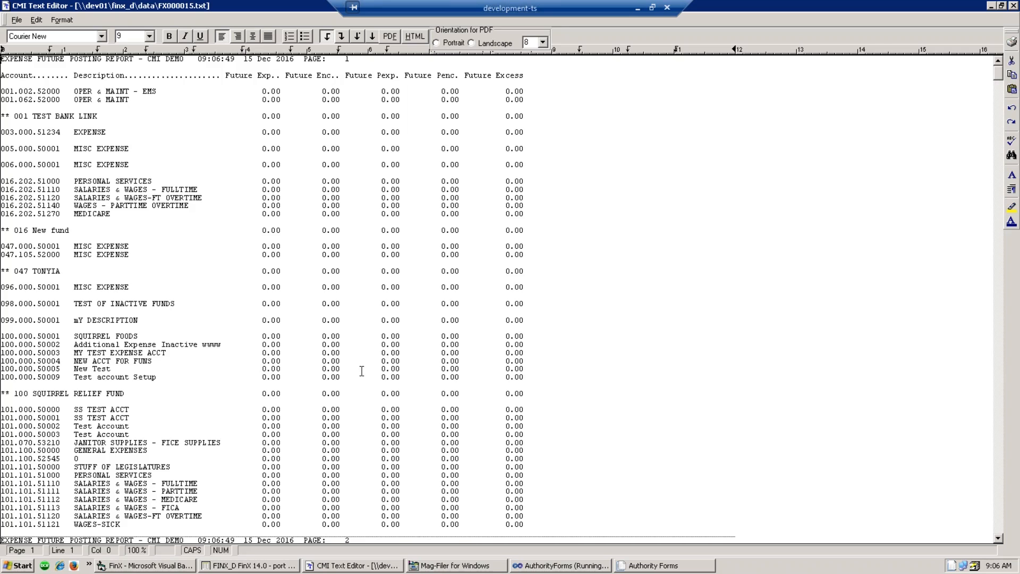
# - Scroll through the expense report down to its page 34 totals, then close the editor
pyautogui.scroll(-20, 365, 370)
pyautogui.scroll(-20, 366, 370)
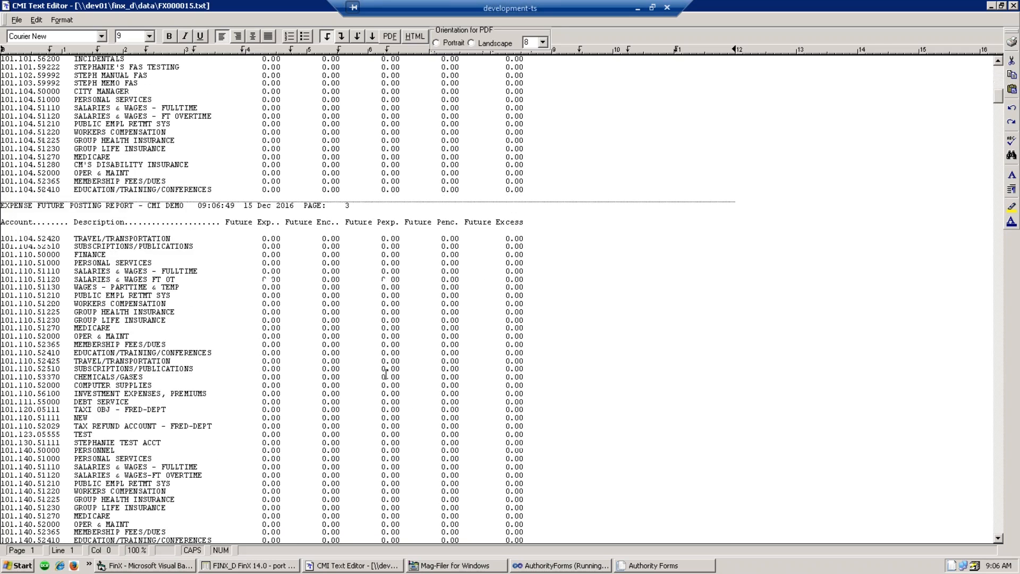
pyautogui.scroll(-20, 366, 391)
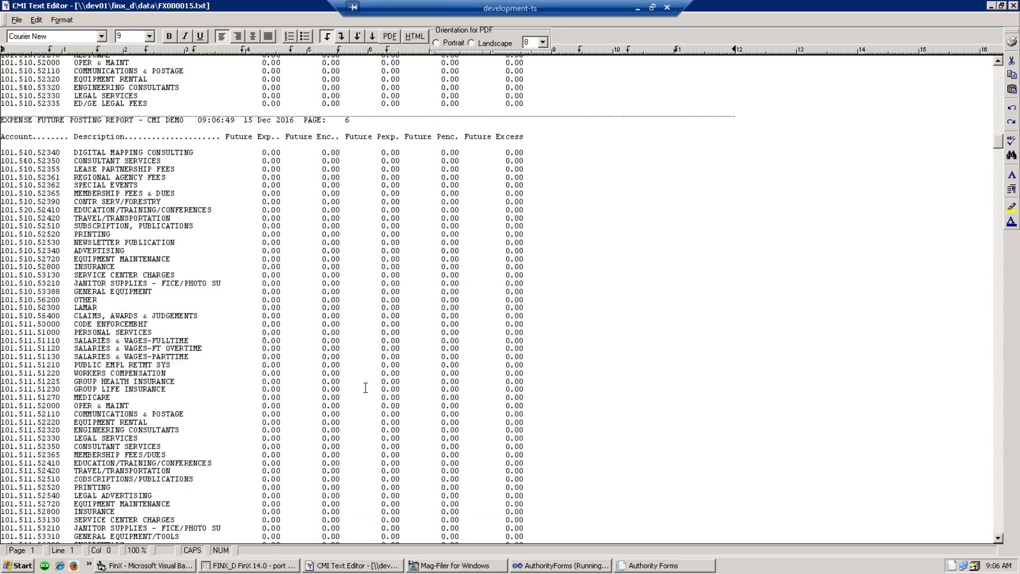
pyautogui.scroll(-17, 357, 398)
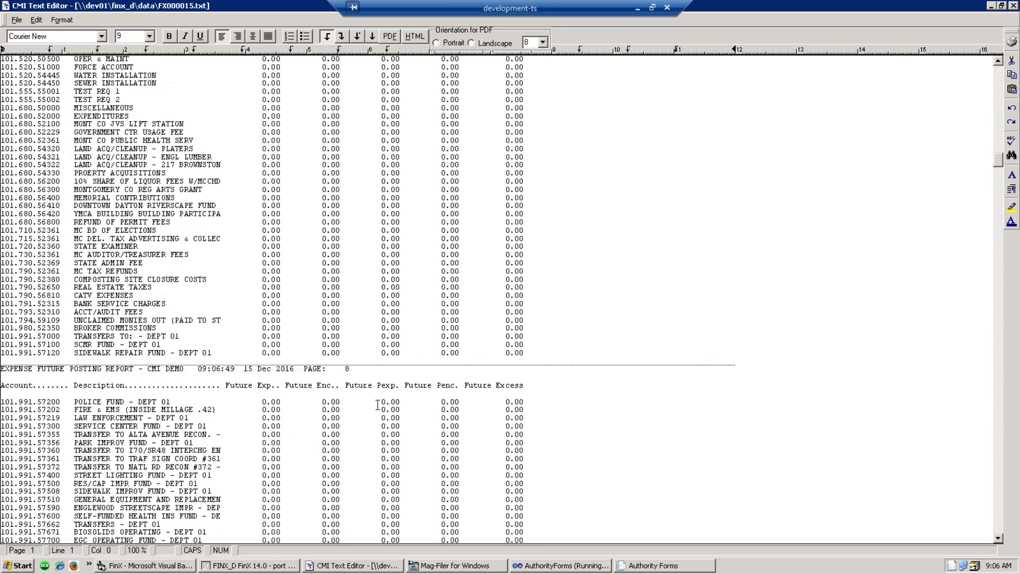
pyautogui.scroll(-20, 390, 395)
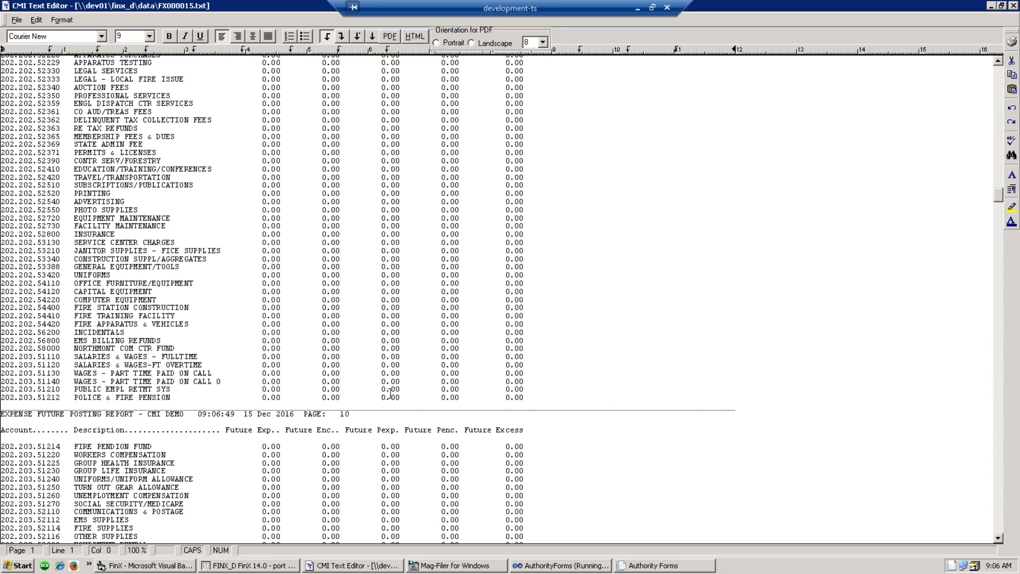
pyautogui.scroll(-20, 379, 366)
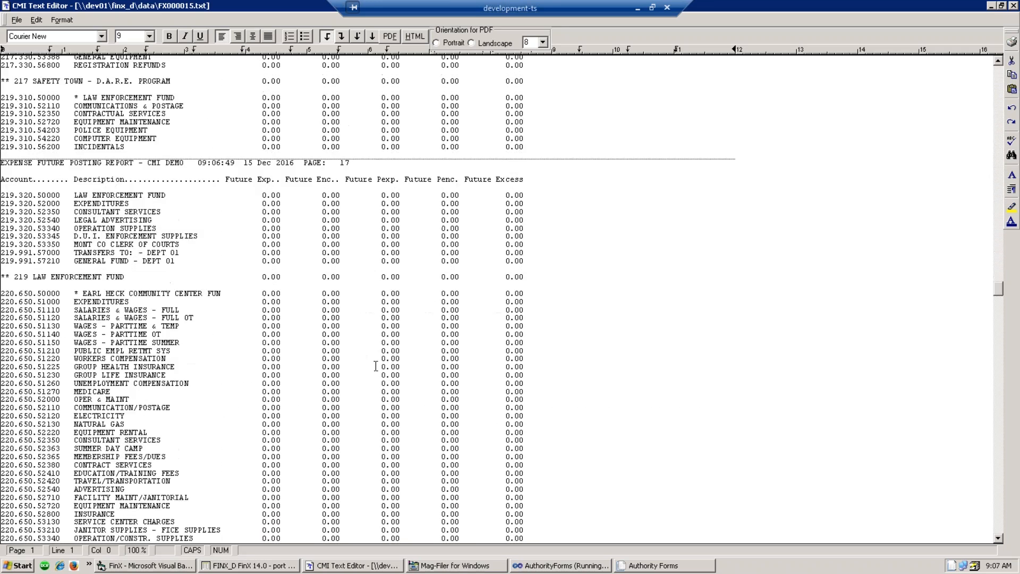
pyautogui.scroll(-20, 373, 358)
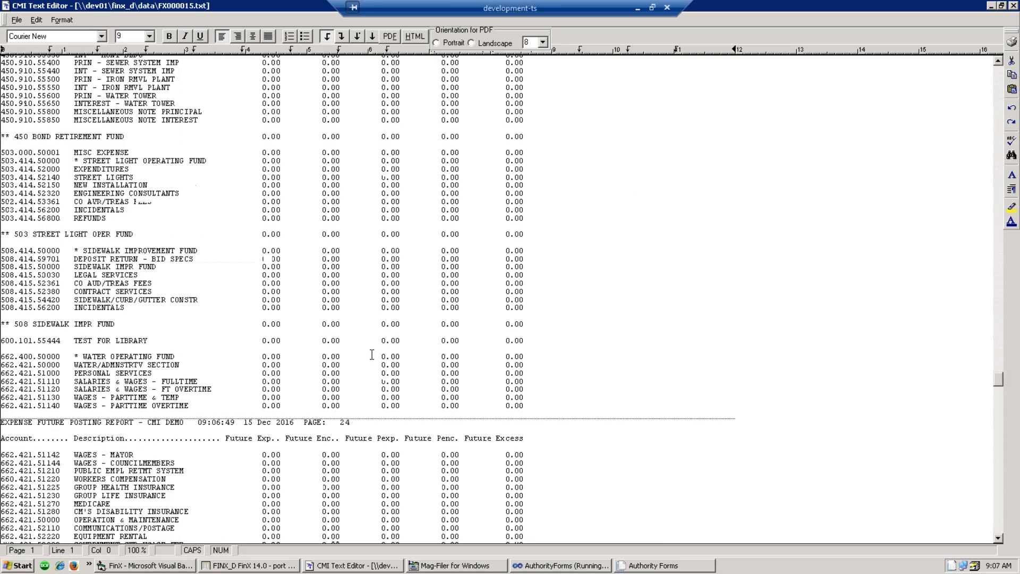
pyautogui.scroll(-20, 370, 380)
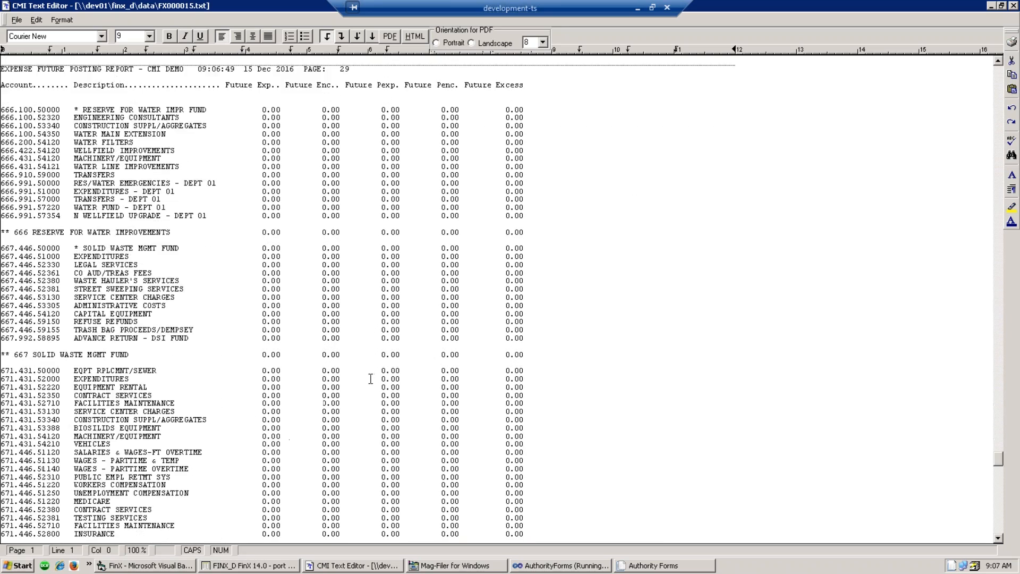
pyautogui.scroll(-20, 374, 375)
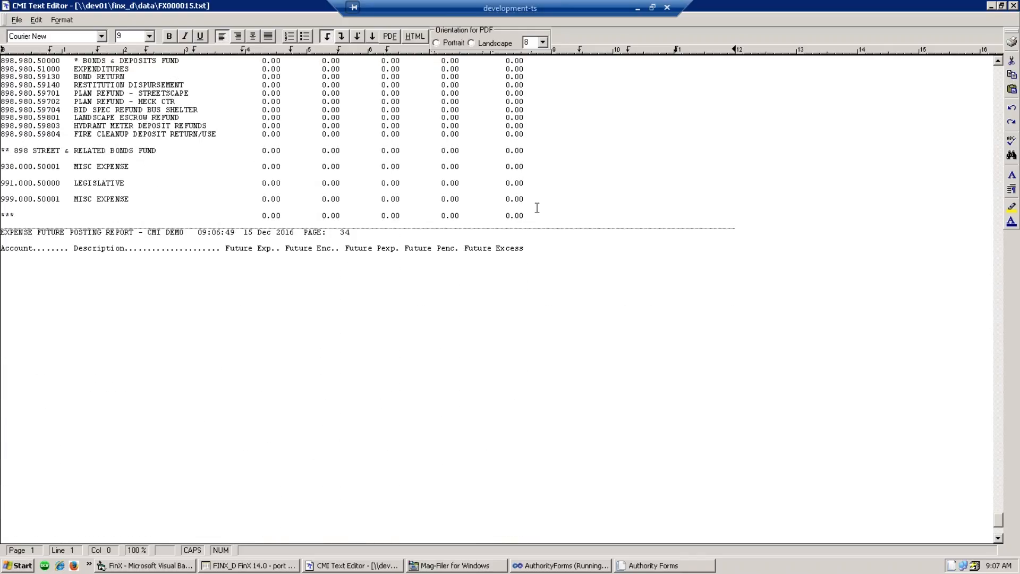
pyautogui.click(1013, 6)
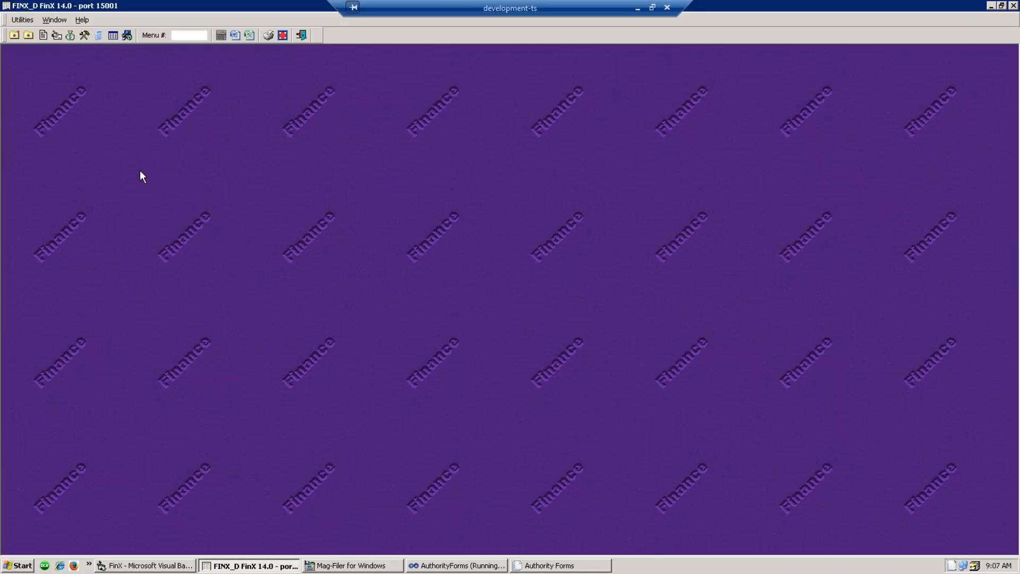
# - Collapse Standard Budget Reporting, expand Budget Transaction Processing and launch Expense Budget Entry
pyautogui.click(74, 39)
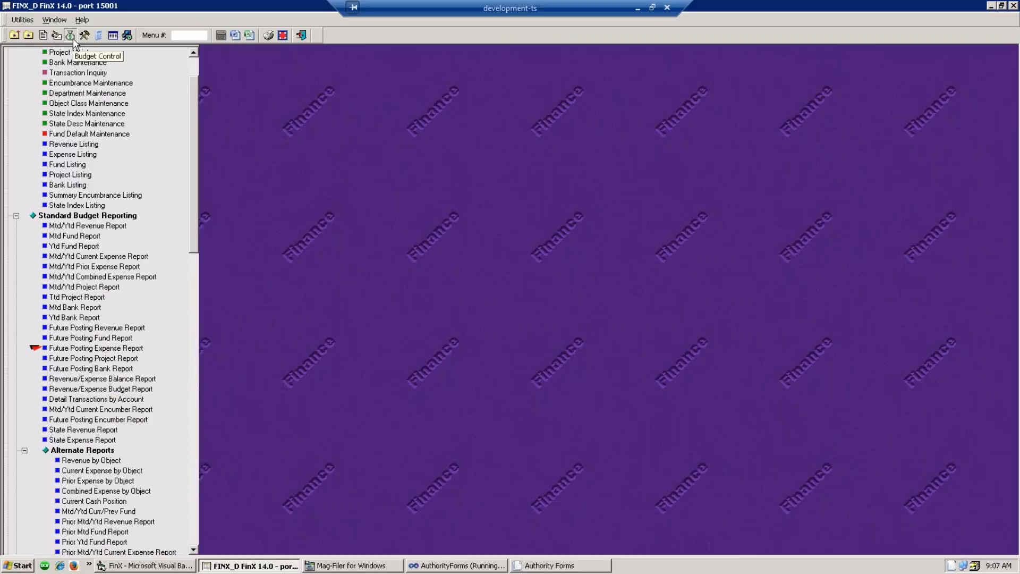
pyautogui.click(16, 215)
pyautogui.click(16, 226)
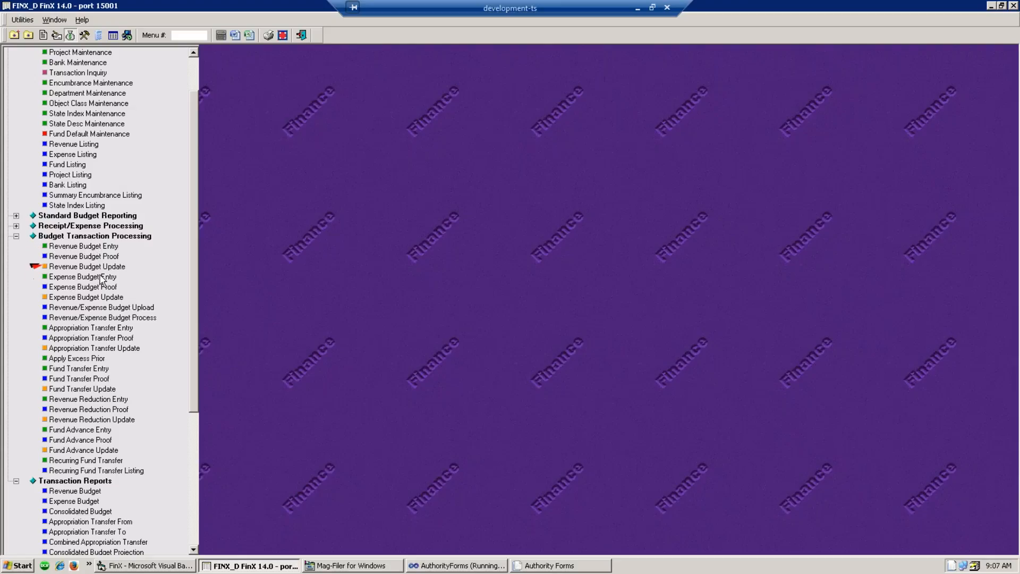
pyautogui.doubleClick(70, 277)
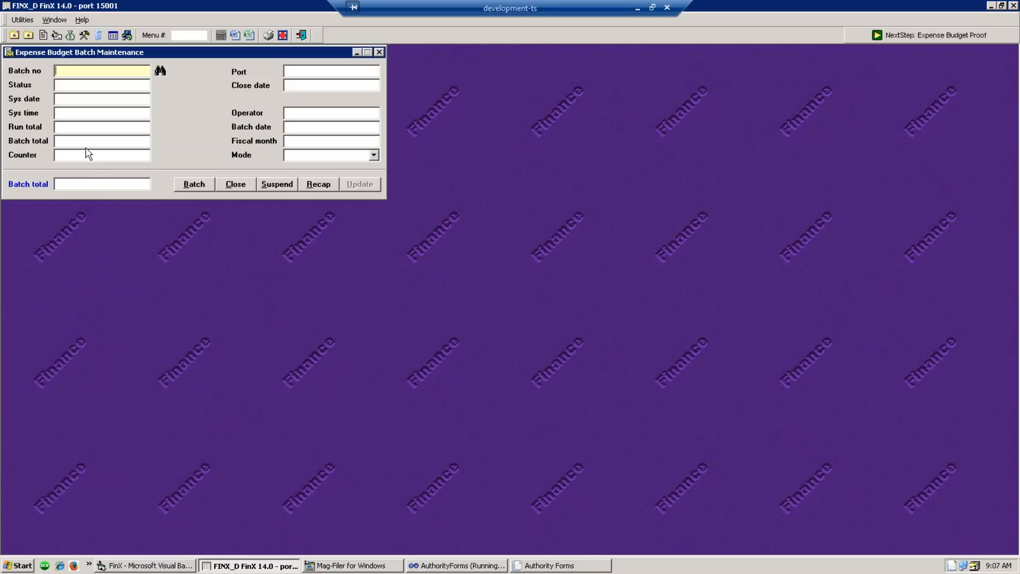
# - Create batch 08483 with mode Original Budget and batch date 01-01-2017
pyautogui.press('Return')
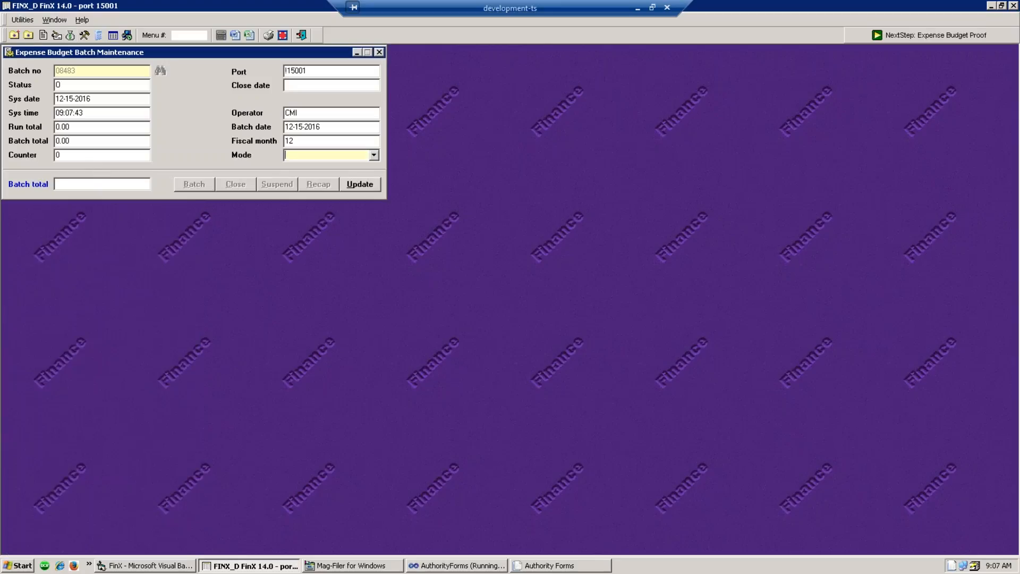
pyautogui.click(287, 154)
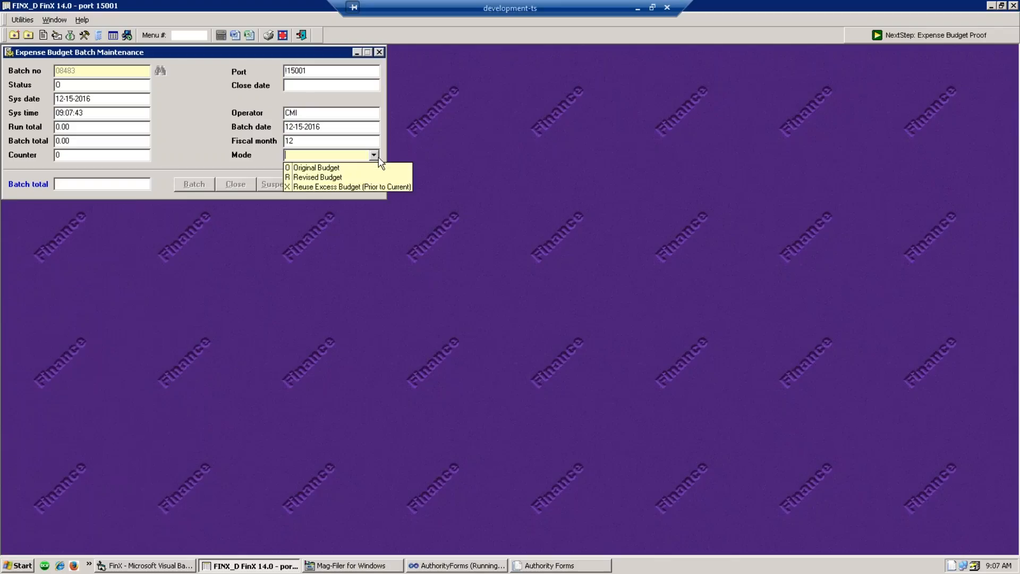
pyautogui.click(331, 168)
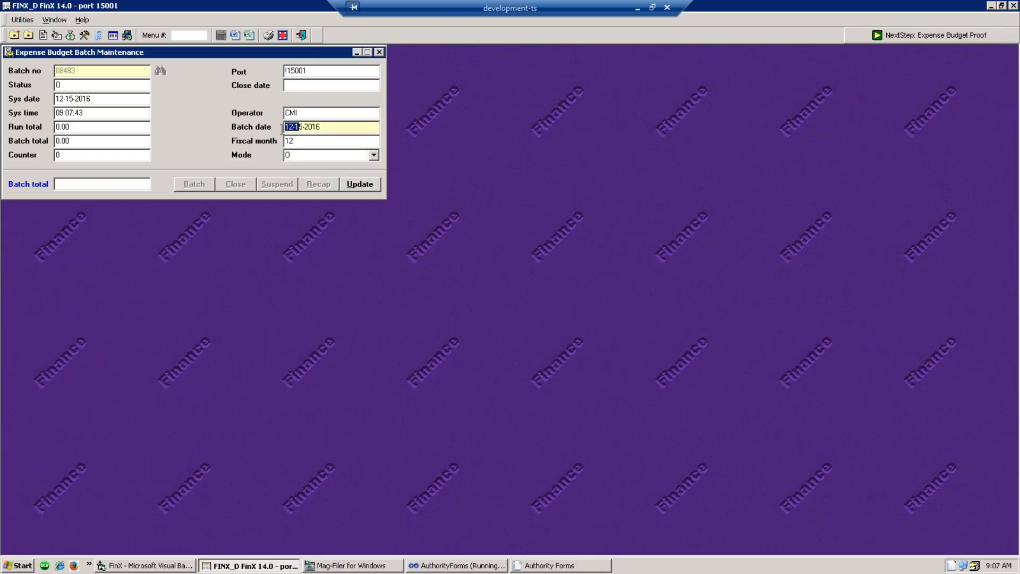
pyautogui.moveTo(282, 126); pyautogui.dragTo(332, 128)
pyautogui.write('1.1.2017')
pyautogui.press('Tab')
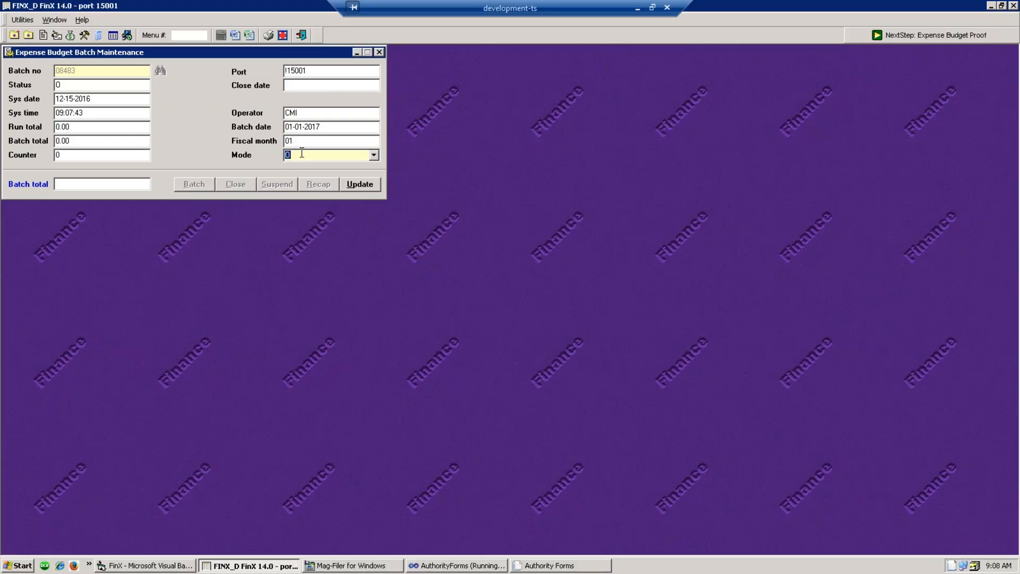
# - Save the batch update and bring up its Expense Budget Journal Entry form
pyautogui.click(372, 190)
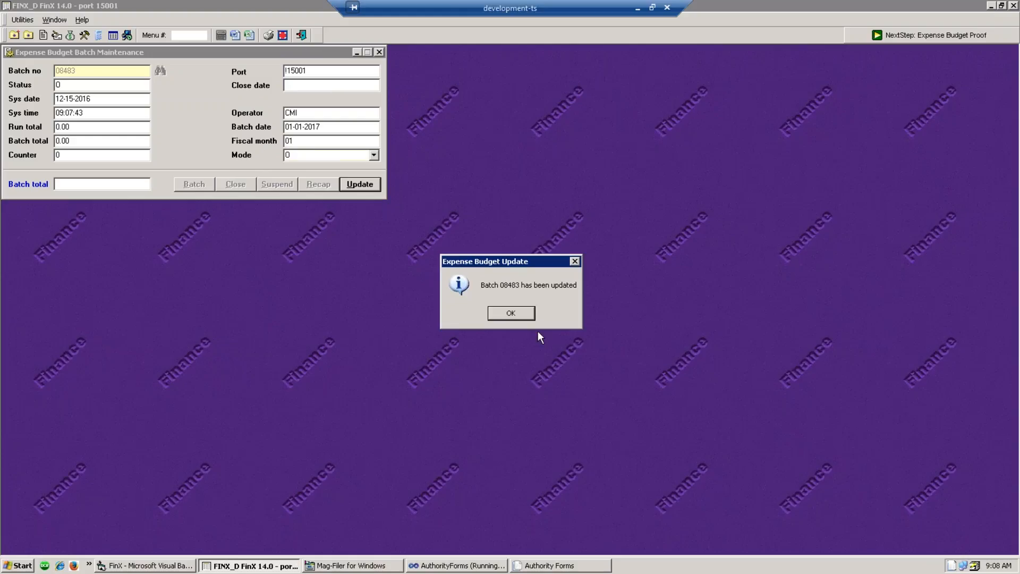
pyautogui.click(524, 315)
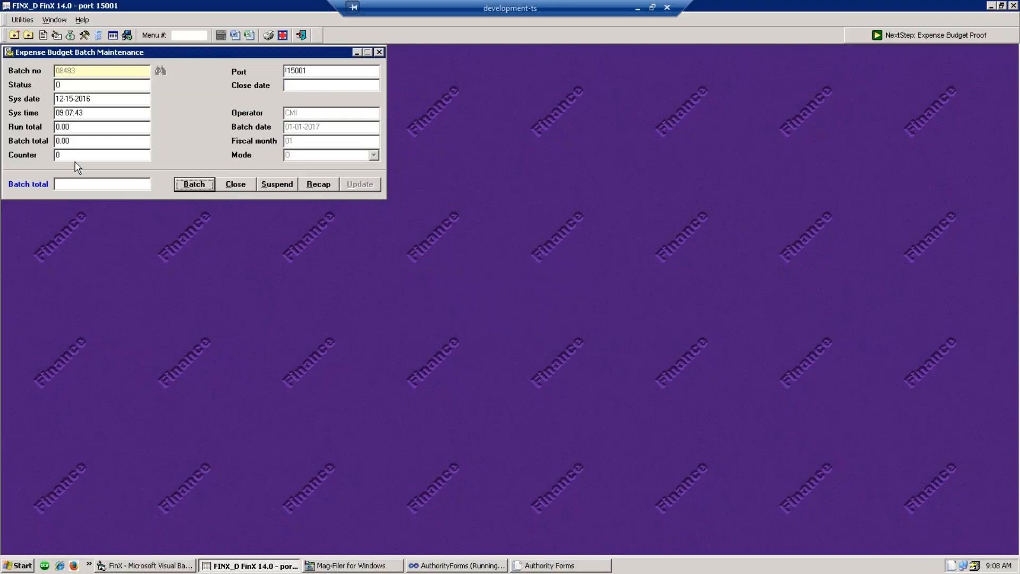
pyautogui.click(187, 190)
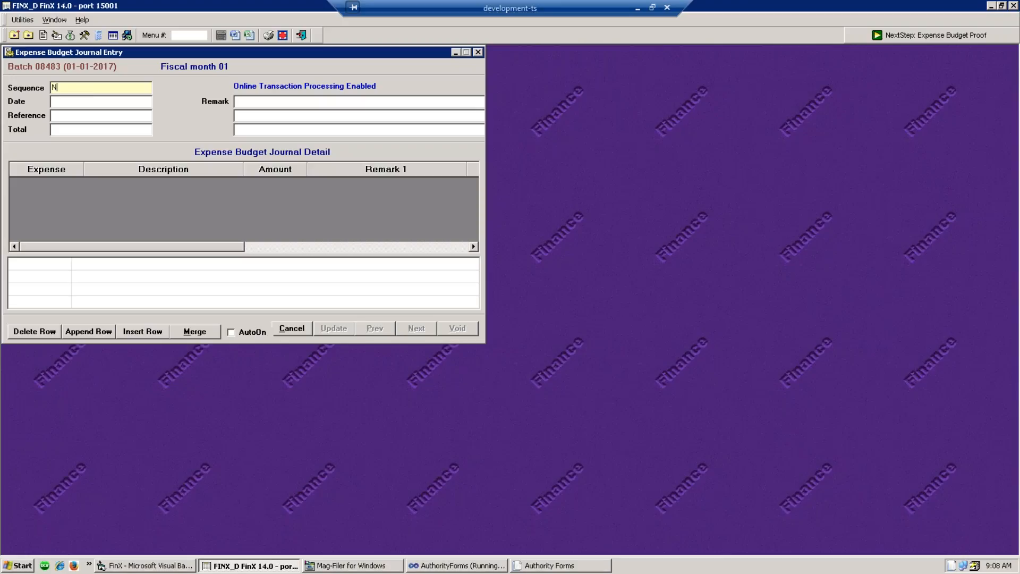
# - Start a new journal sequence with a 10.00 line on account 100.000.50009 Test account Setup
pyautogui.press('Return')
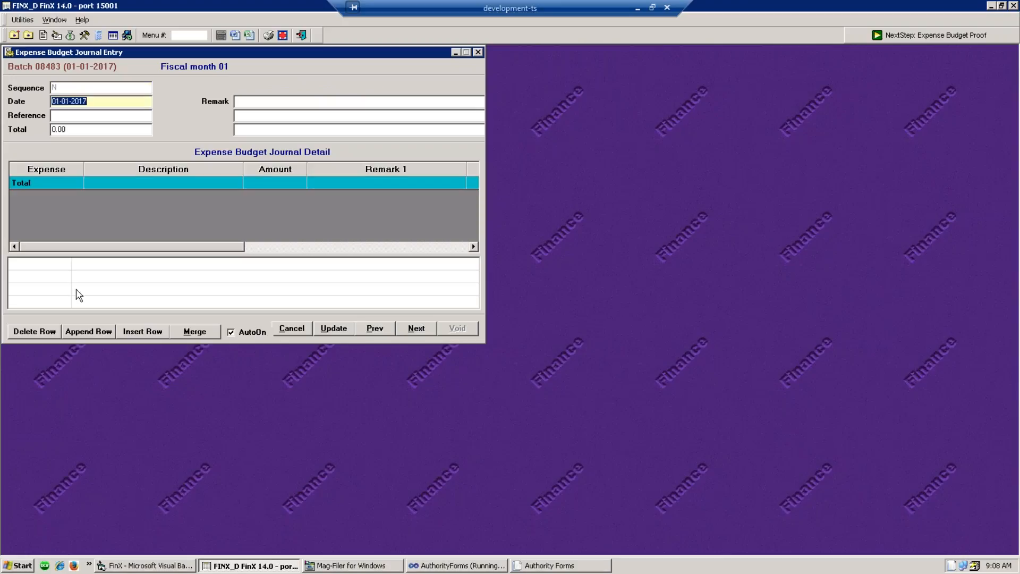
pyautogui.click(103, 337)
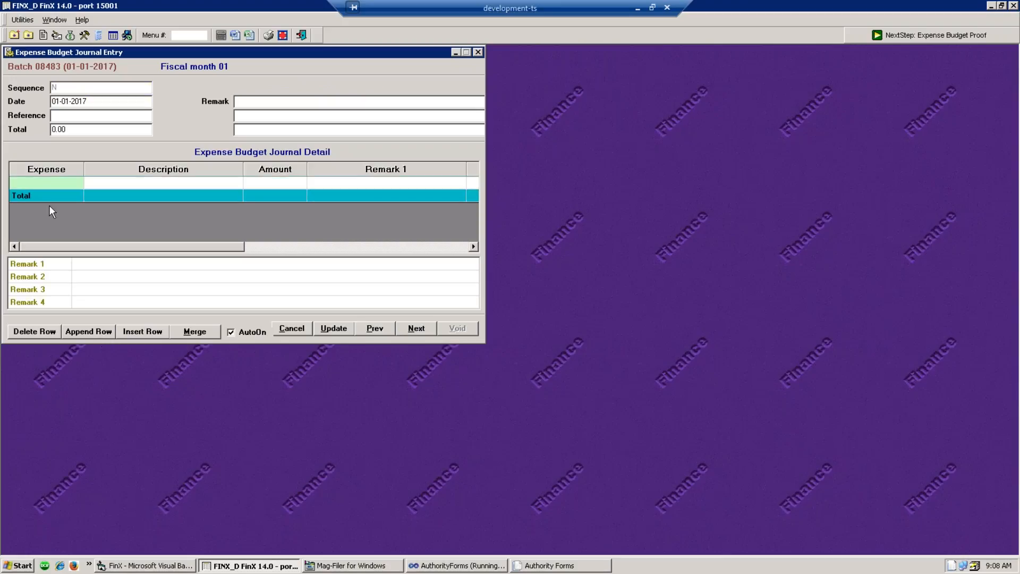
pyautogui.write('?REV')
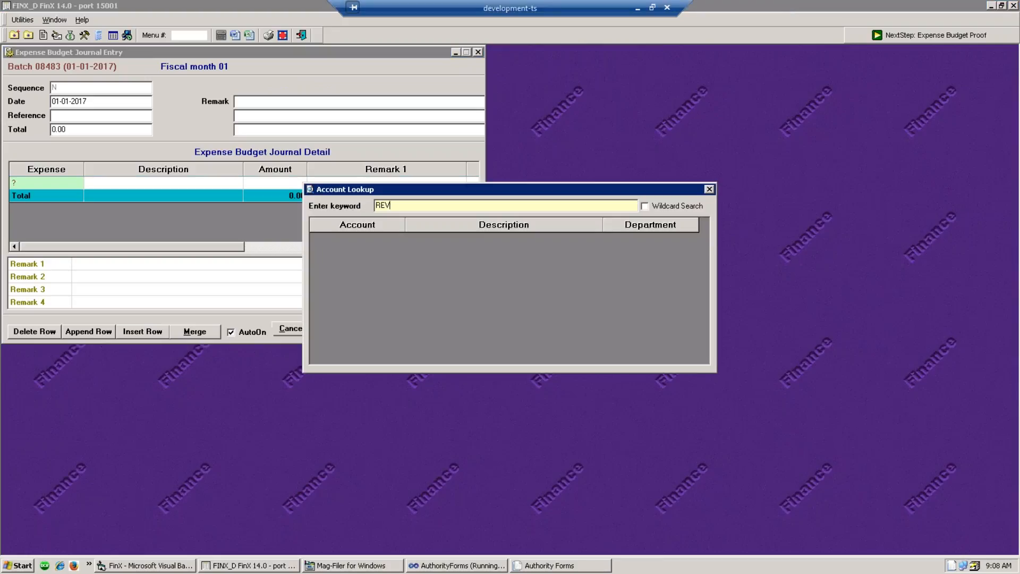
pyautogui.write('ENUE')
pyautogui.press('Return')
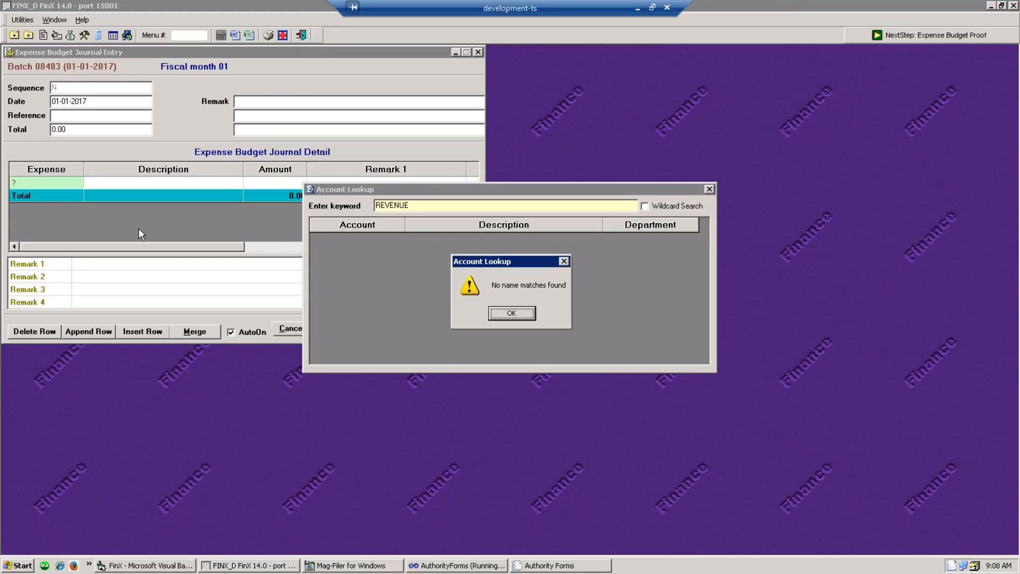
pyautogui.click(494, 314)
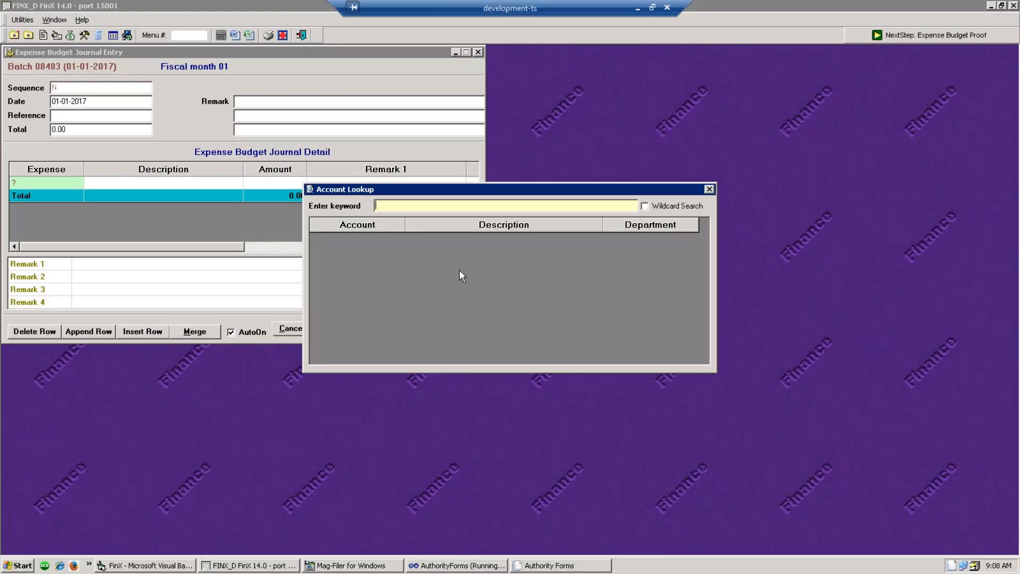
pyautogui.write('TEST')
pyautogui.press('Return')
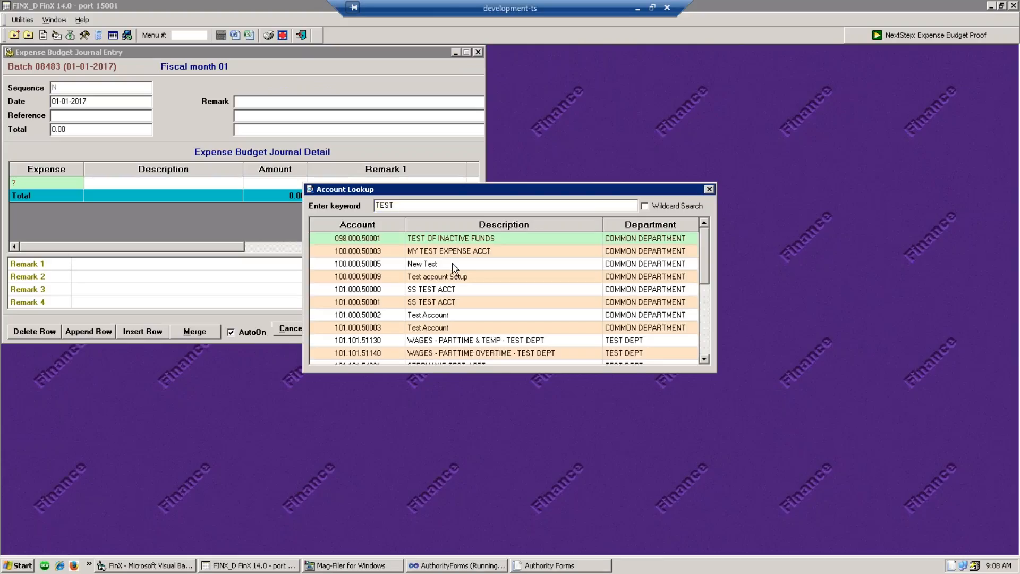
pyautogui.doubleClick(433, 277)
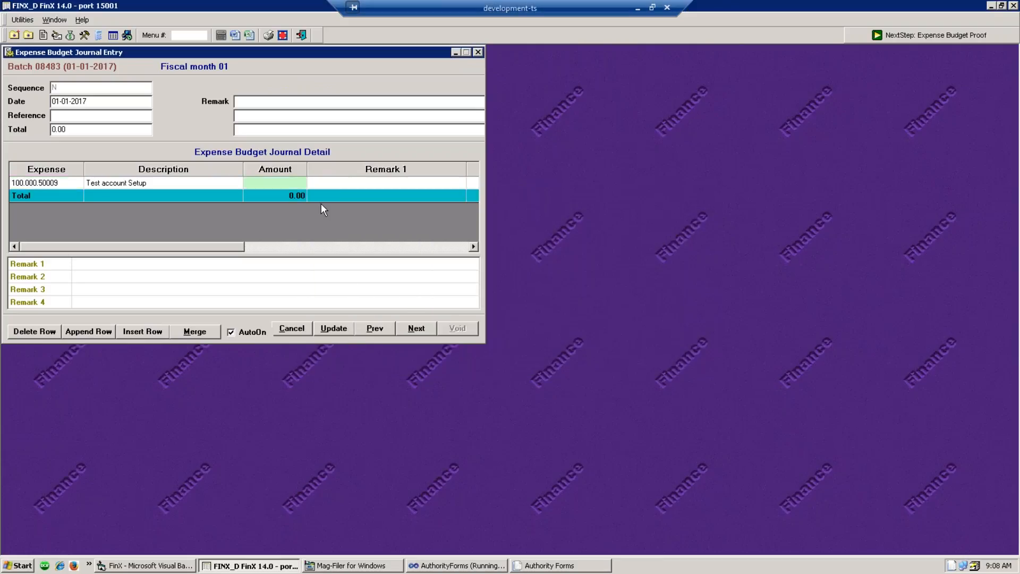
pyautogui.write('10.00')
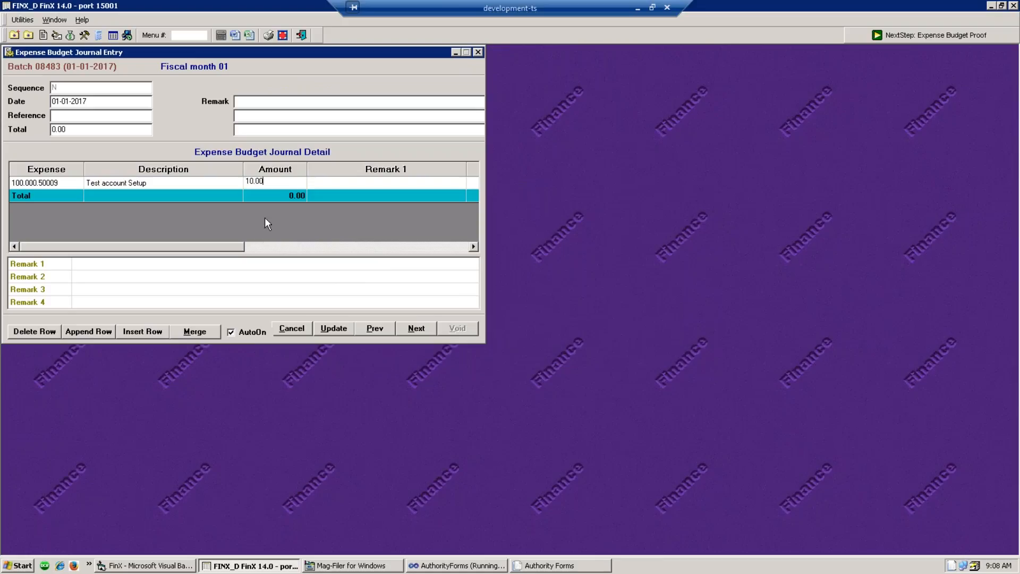
pyautogui.click(266, 219)
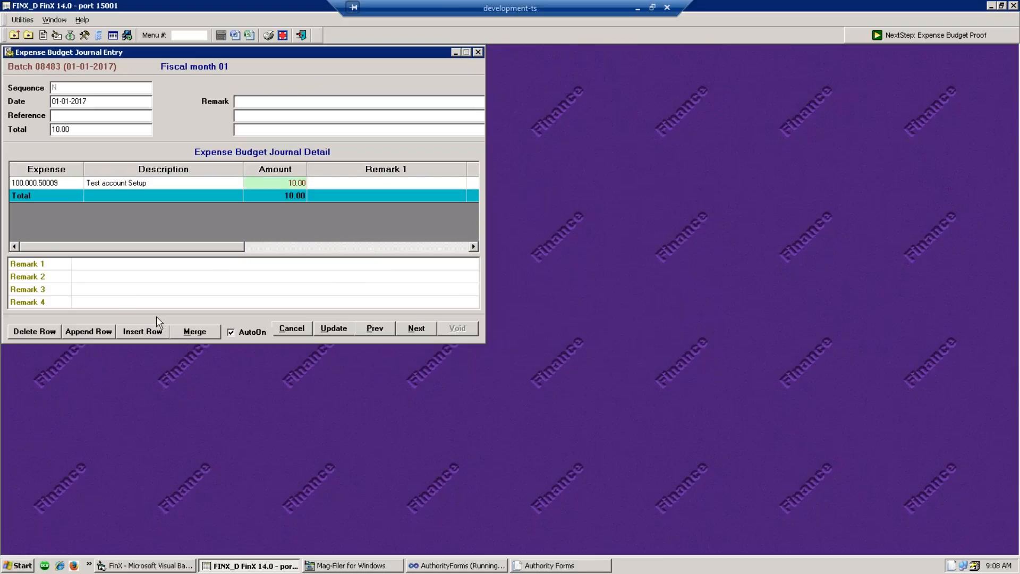
# - Merge all accounts from 000.000.00000 to 999.999.99999 into the journal detail
pyautogui.click(194, 331)
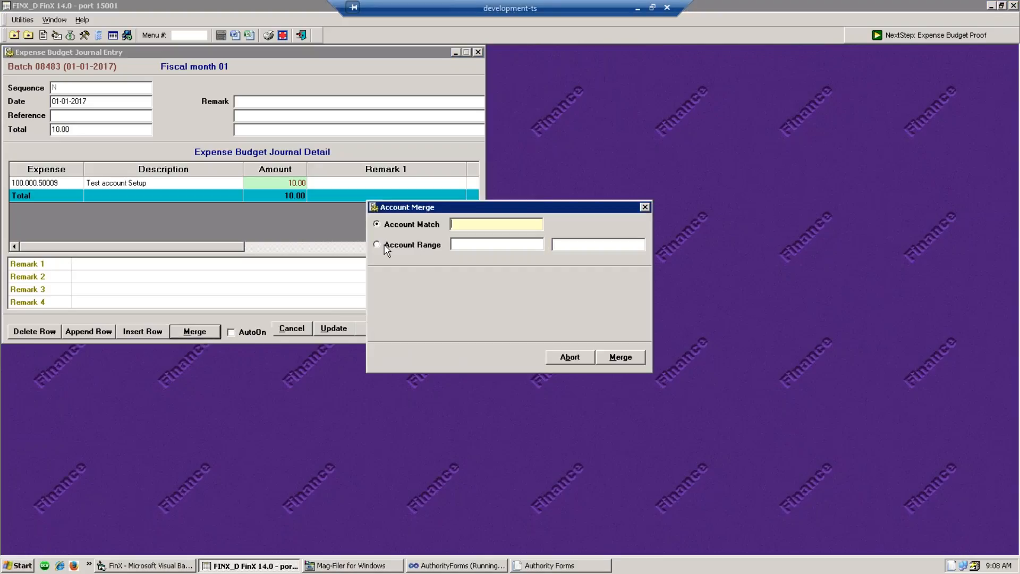
pyautogui.click(408, 246)
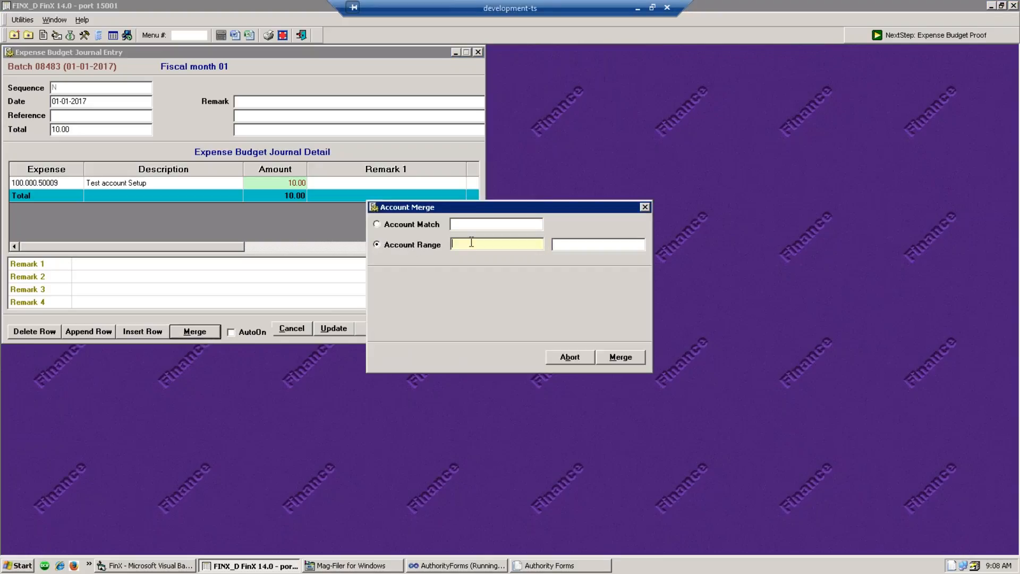
pyautogui.write('000.000.00000')
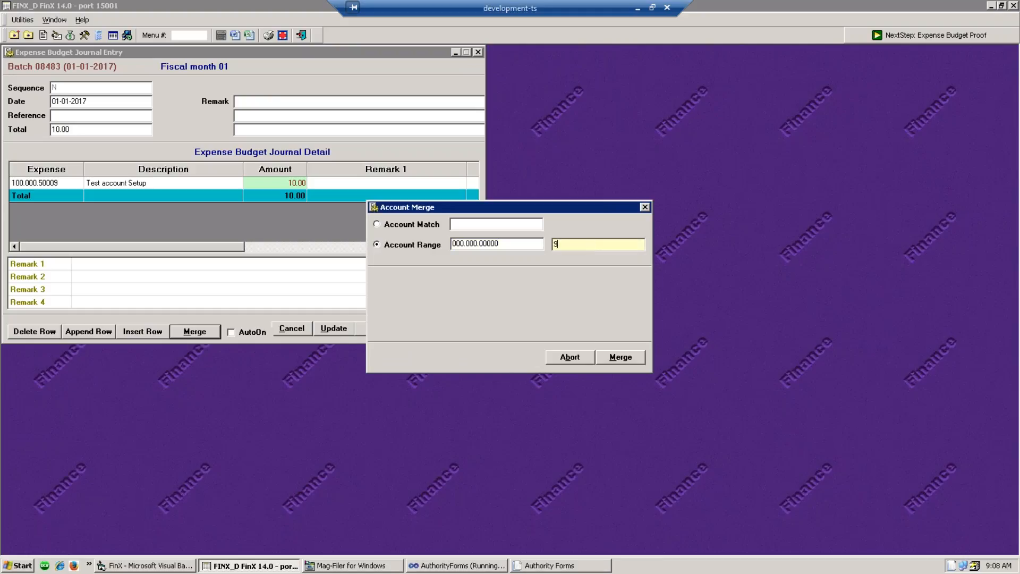
pyautogui.write('999.999.99999')
pyautogui.click(619, 357)
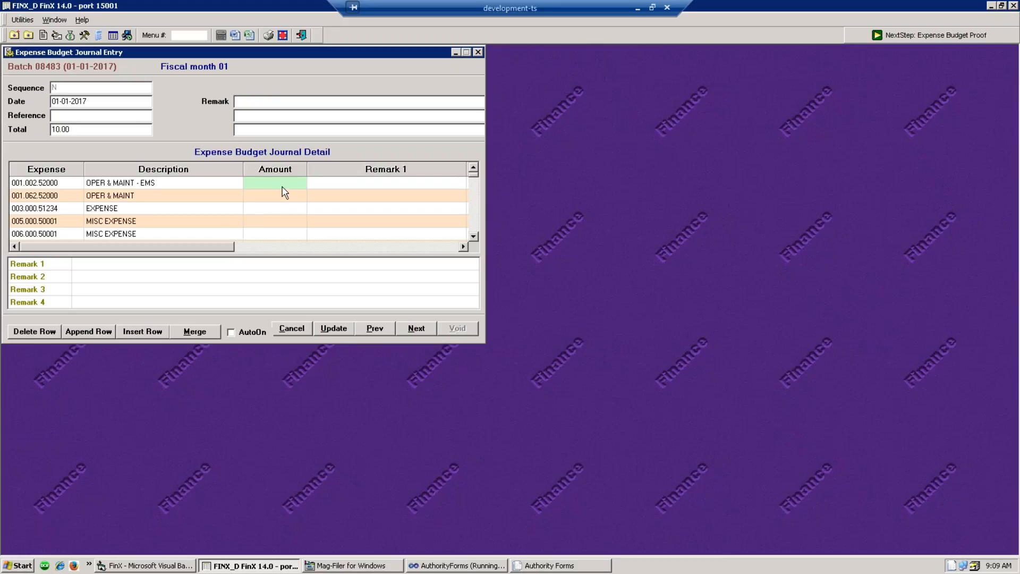
# - Enter amounts 10, 11, 12, 13 and 14 on the first five merged accounts, then cancel
pyautogui.write('10')
pyautogui.press('Return')
pyautogui.write('11')
pyautogui.press('Return')
pyautogui.write('12')
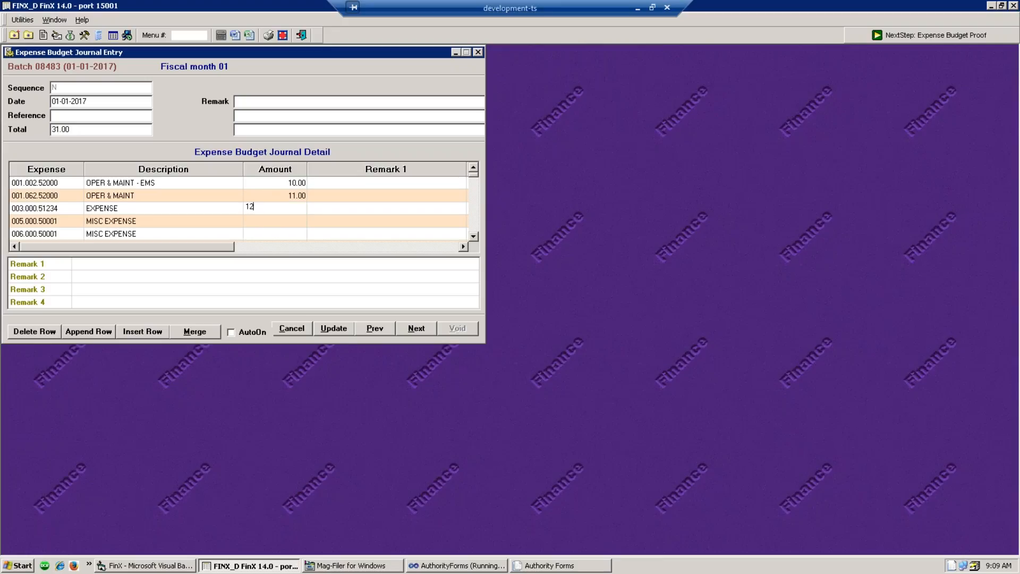
pyautogui.press('Return')
pyautogui.write('13')
pyautogui.press('Return')
pyautogui.write('14')
pyautogui.press('Return')
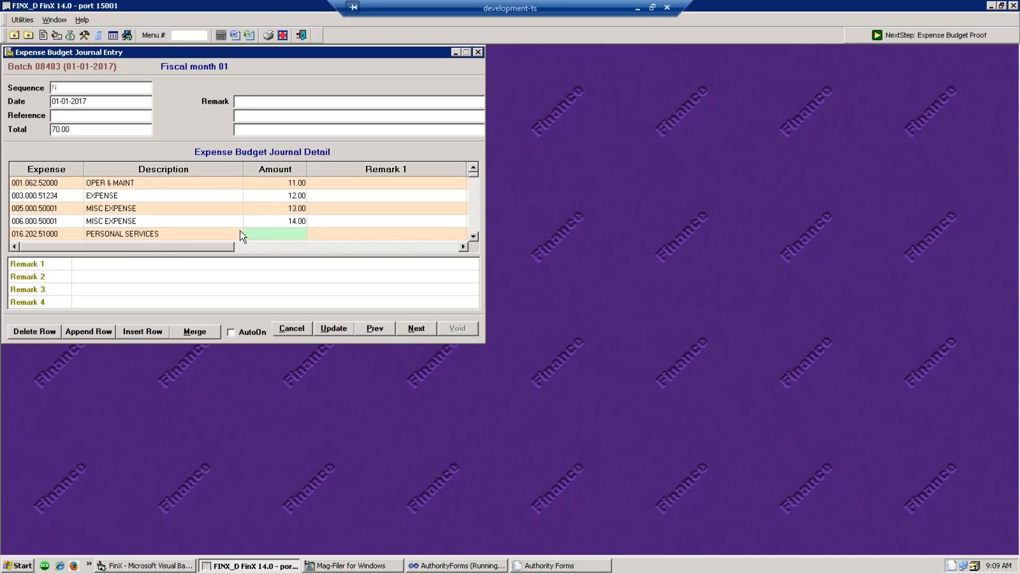
pyautogui.click(294, 331)
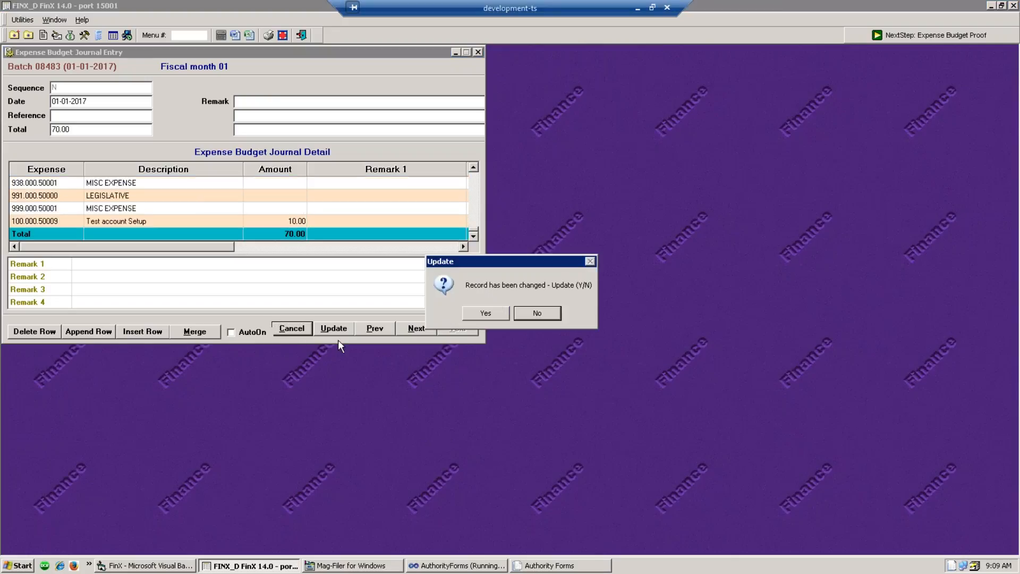
# - Answer No to the update prompt and close the Expense Budget Journal Entry window unsaved
pyautogui.click(549, 314)
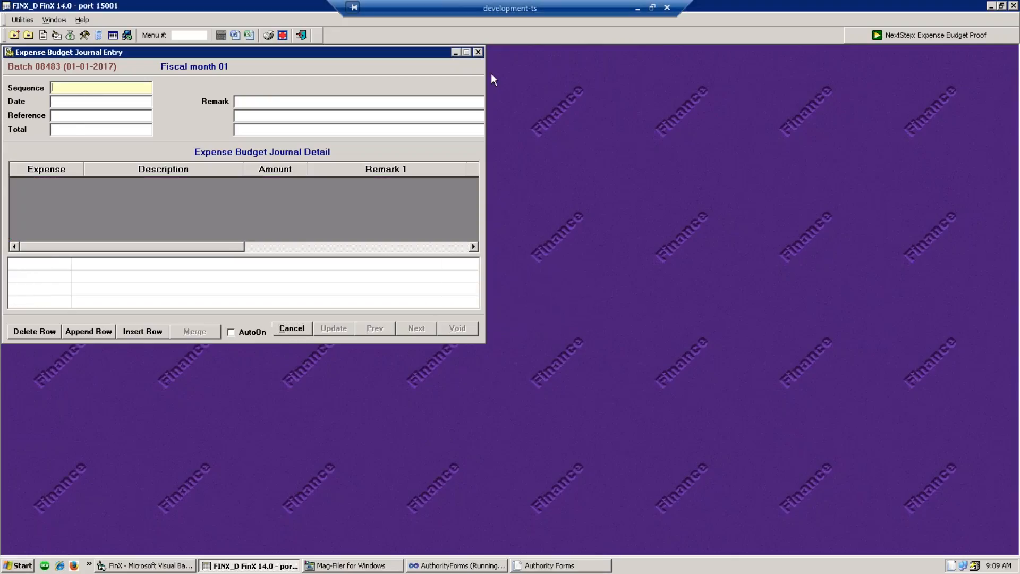
pyautogui.click(478, 53)
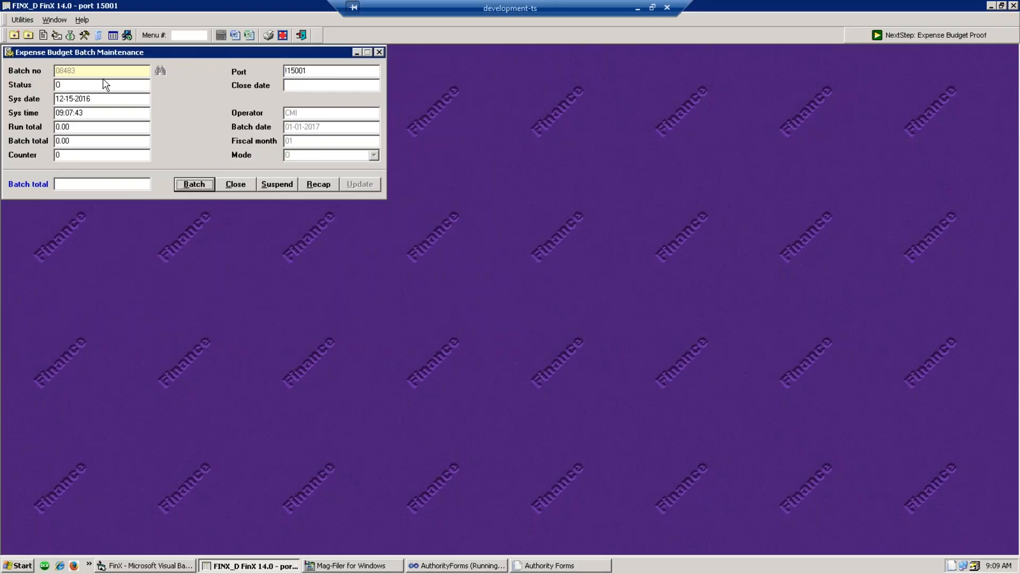
# - Suspend batch 08483, acknowledge the confirmation, and close its Expense Budget Batch Maintenance form
pyautogui.click(273, 189)
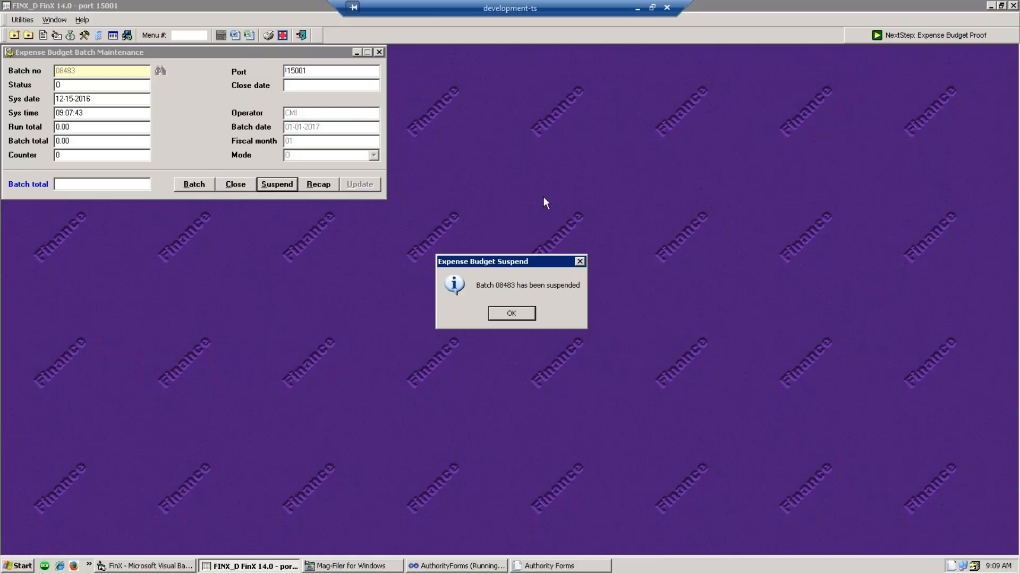
pyautogui.click(516, 316)
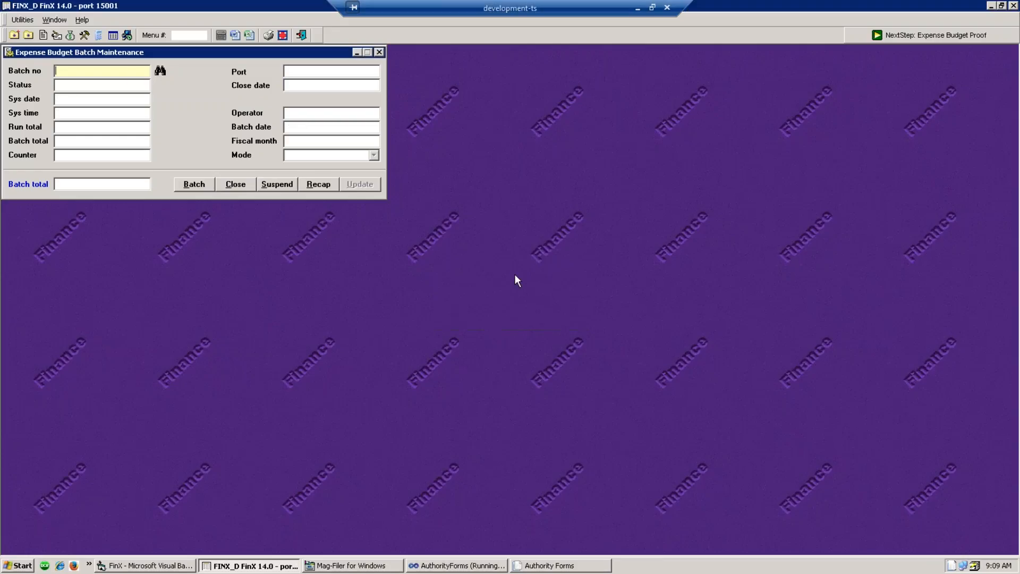
pyautogui.click(380, 52)
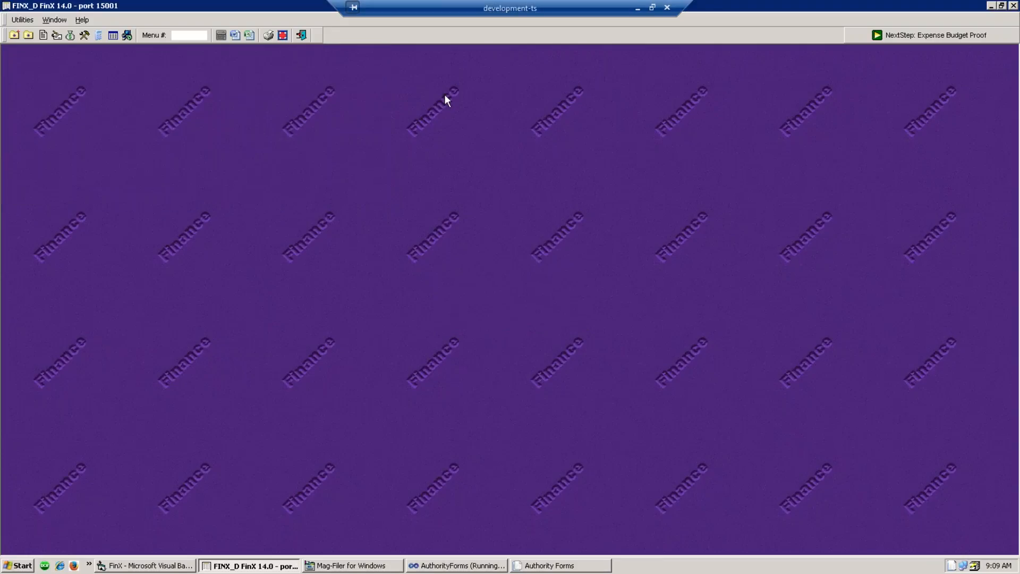
# - Export the Expense Listing report as comma-delimited and dismiss the two resulting file-access errors
pyautogui.click(70, 35)
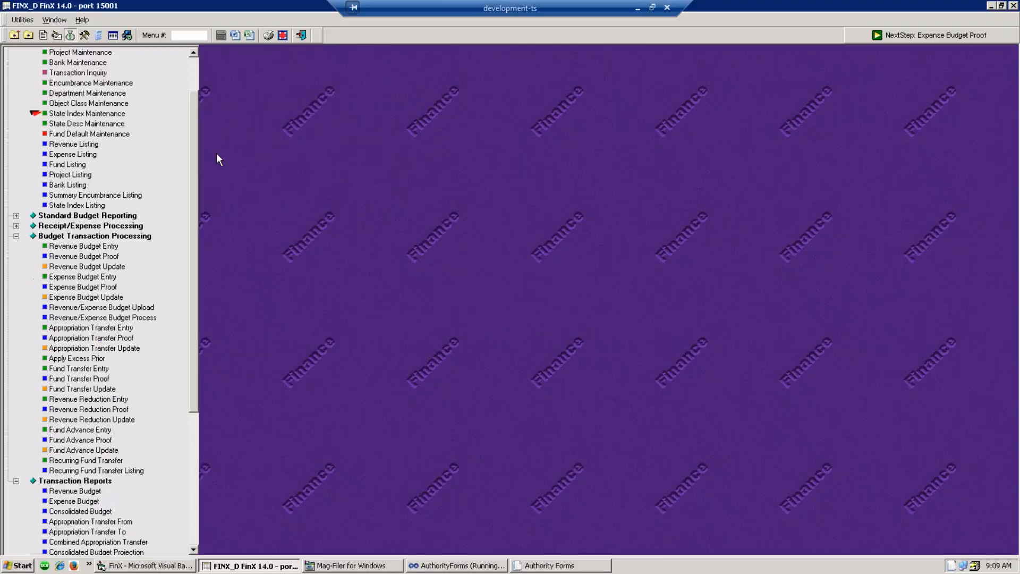
pyautogui.moveTo(194, 178); pyautogui.dragTo(206, 148)
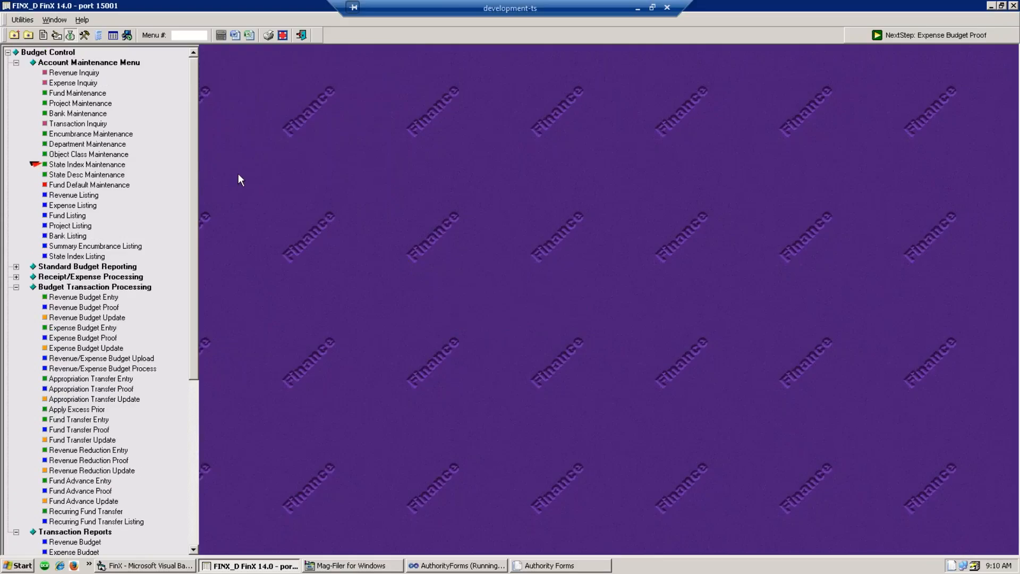
pyautogui.click(75, 205)
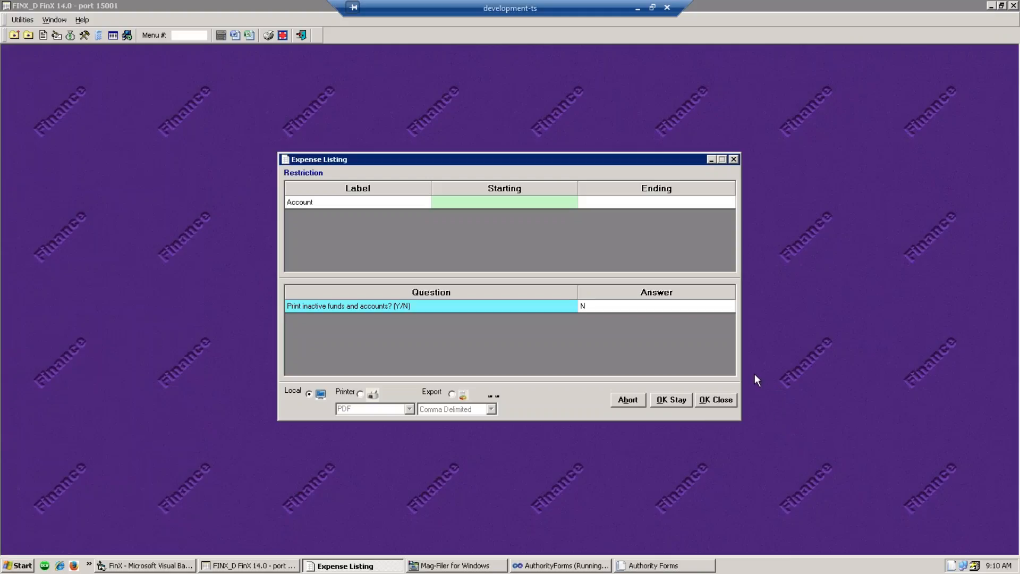
pyautogui.click(452, 394)
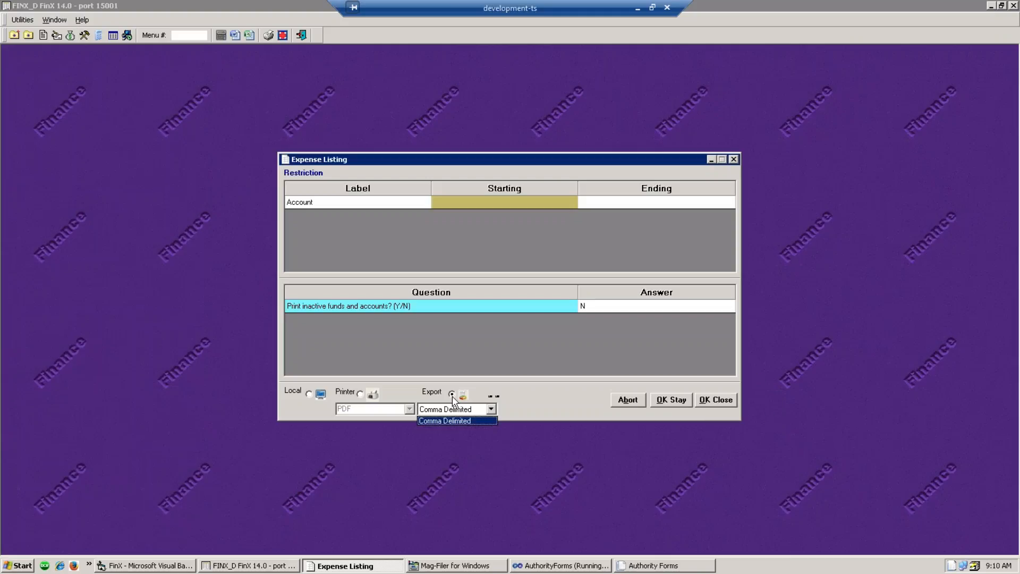
pyautogui.click(456, 409)
pyautogui.click(720, 406)
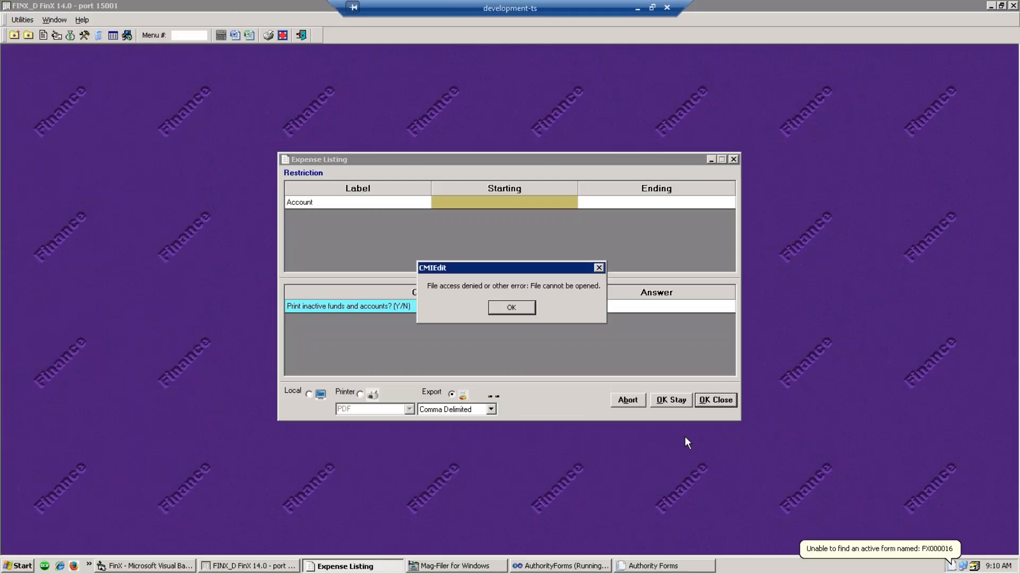
pyautogui.click(508, 306)
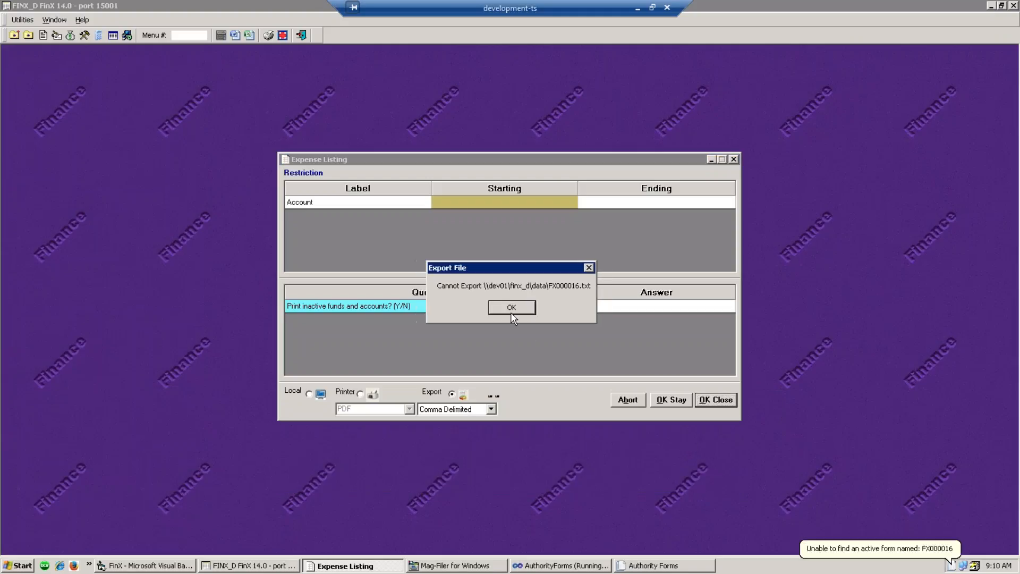
pyautogui.click(512, 307)
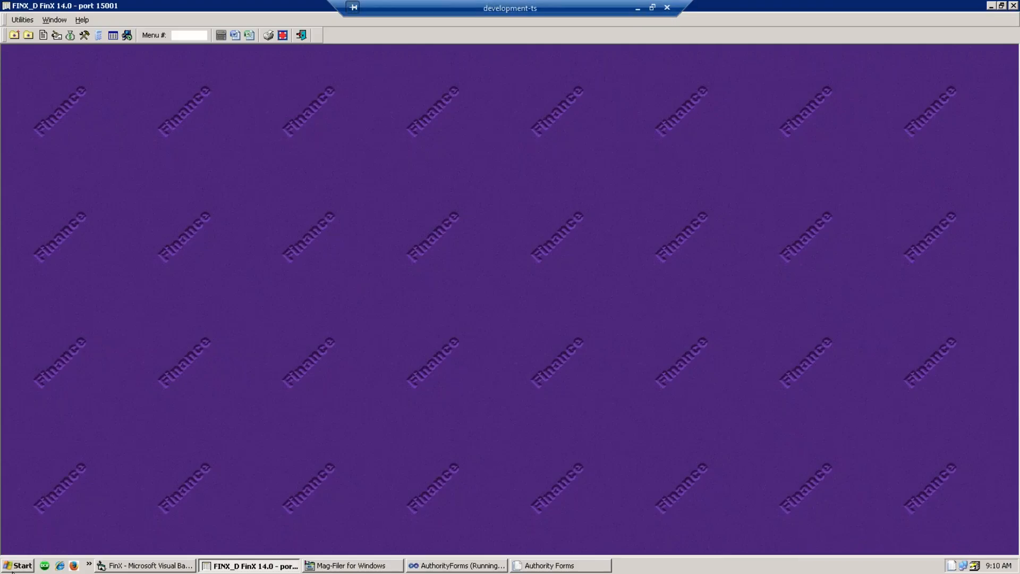
# - Launch Excel 2010 and browse the Open dialog to \\DEV01\FINX_D\data
pyautogui.click(27, 566)
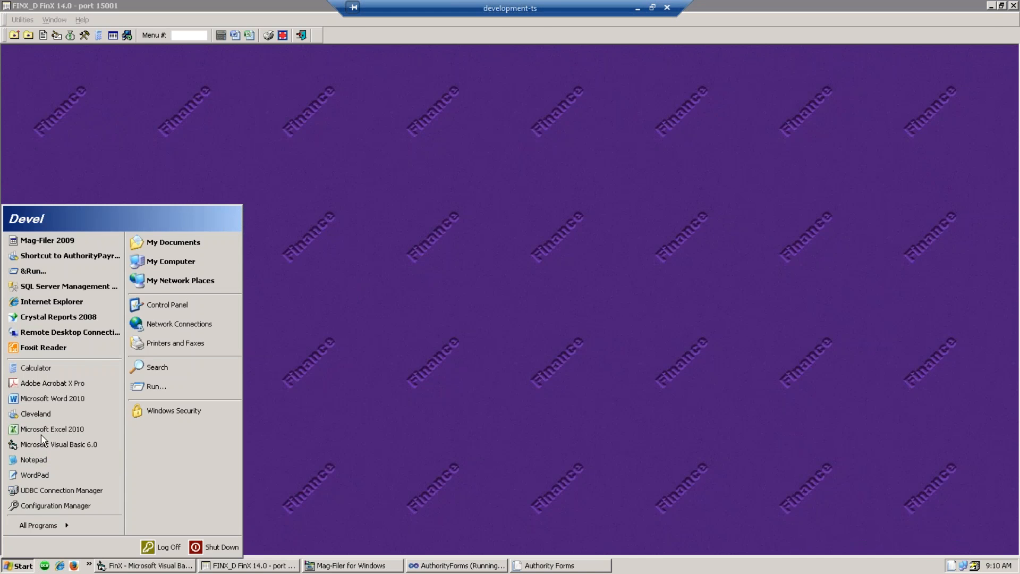
pyautogui.click(53, 428)
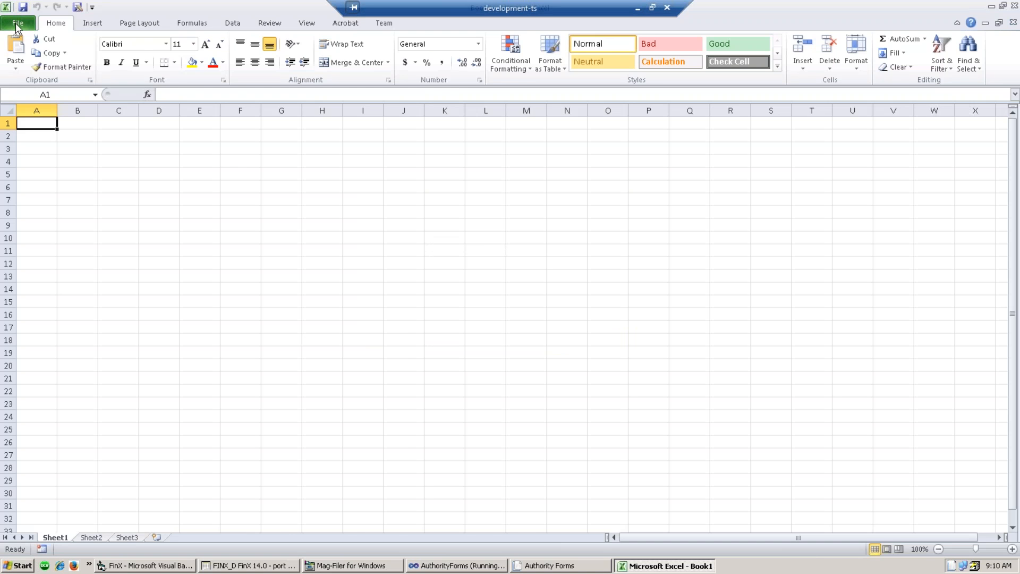
pyautogui.click(18, 23)
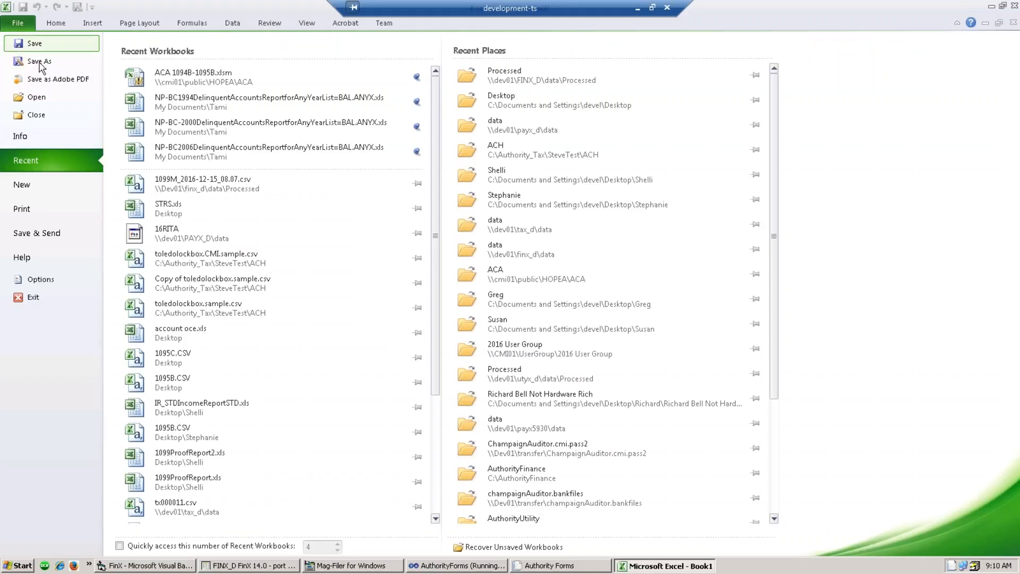
pyautogui.click(36, 98)
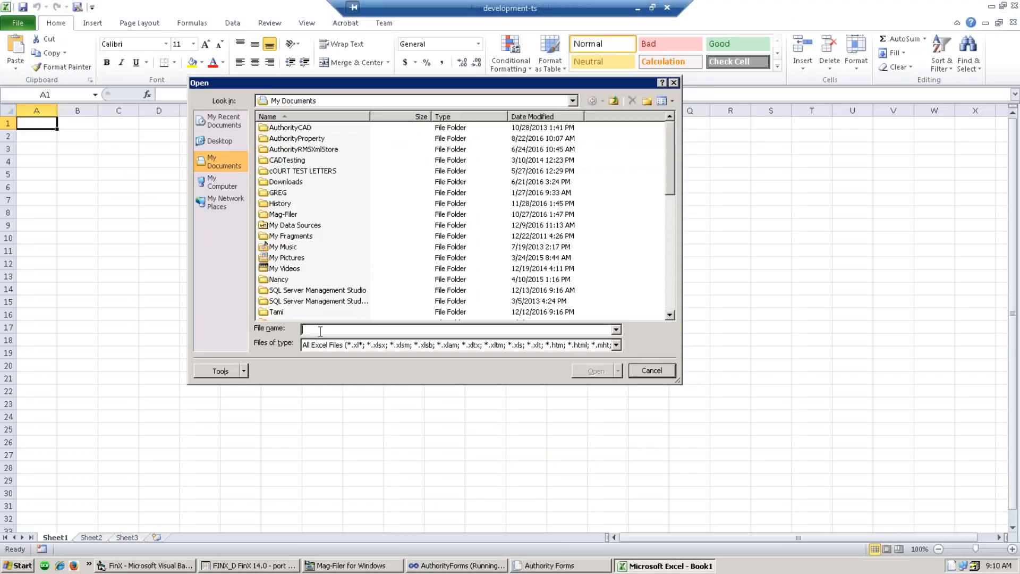
pyautogui.write('\\\\')
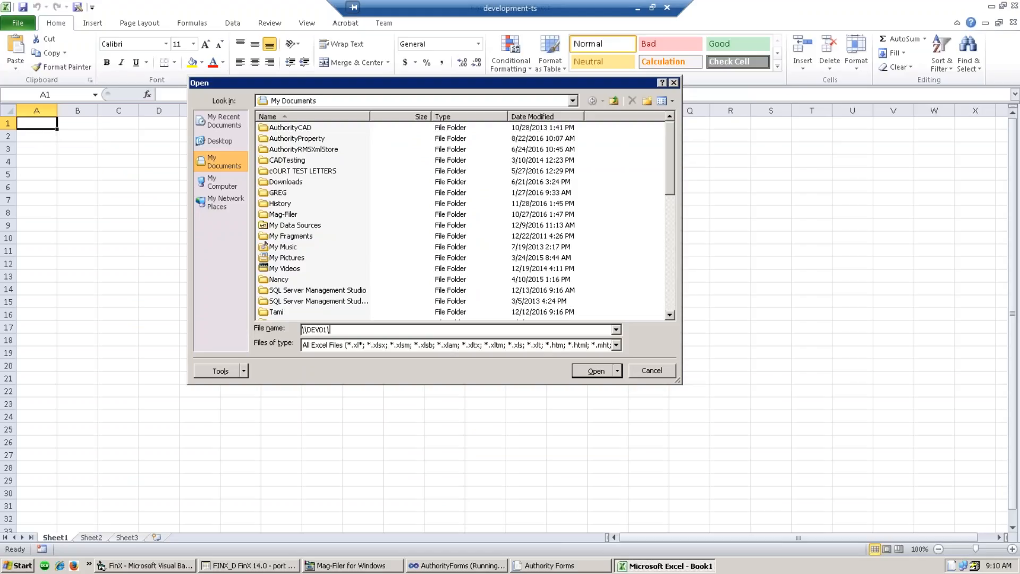
pyautogui.write('DEV01\\FINX')
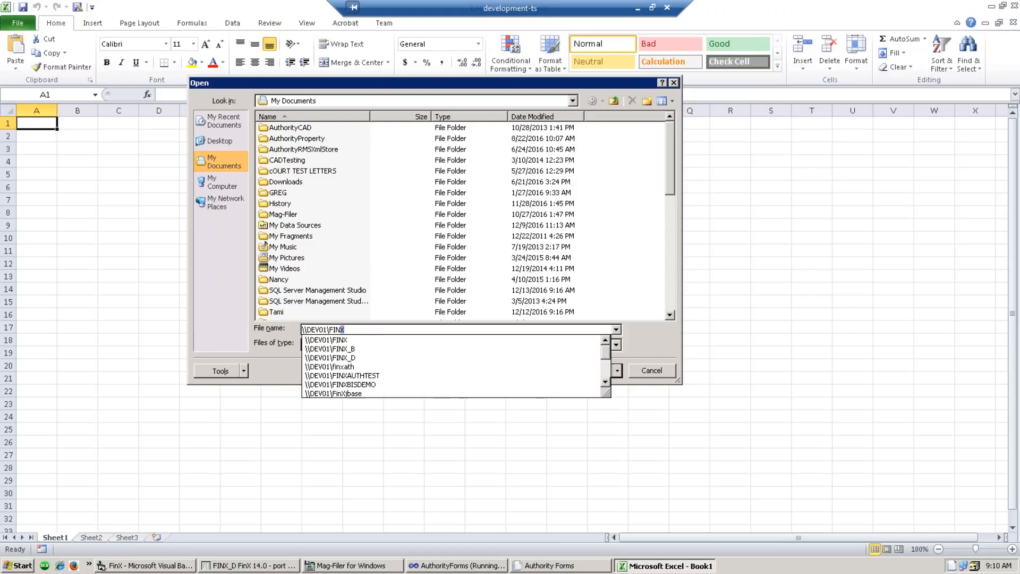
pyautogui.write('_D')
pyautogui.write('\\data')
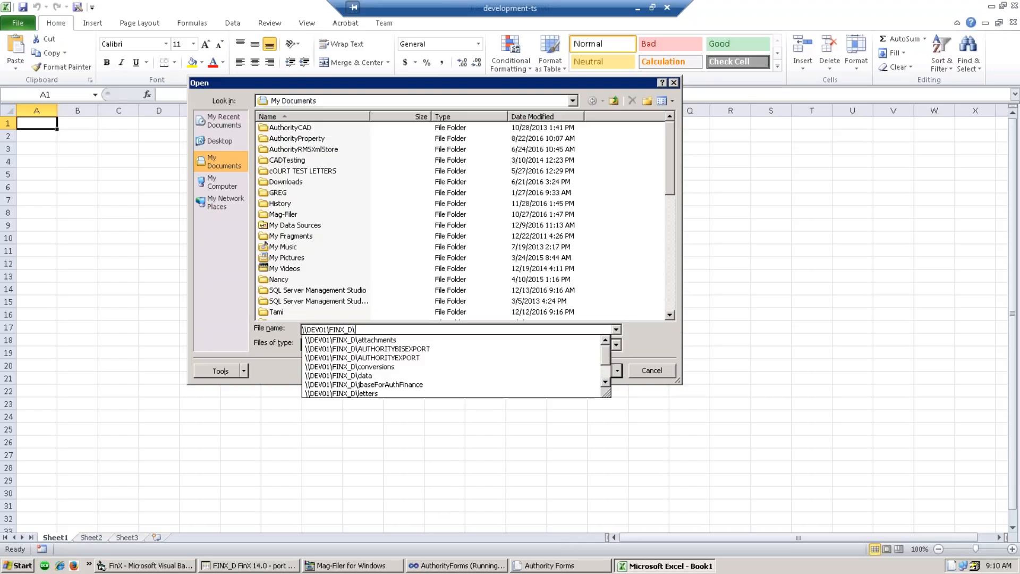
pyautogui.press('Return')
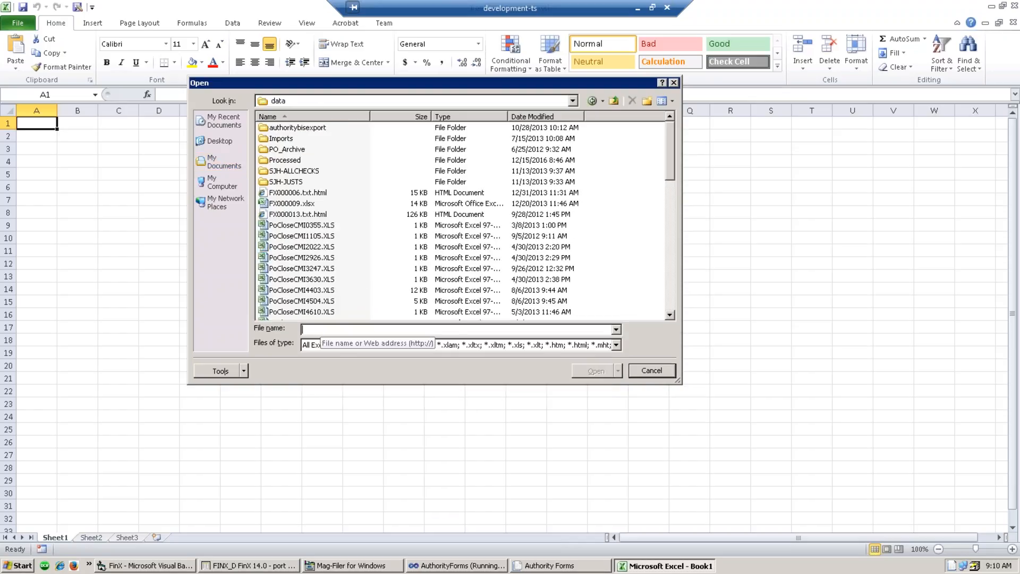
# - Sort the data folder's files by date modified, newest first
pyautogui.click(542, 118)
pyautogui.click(536, 118)
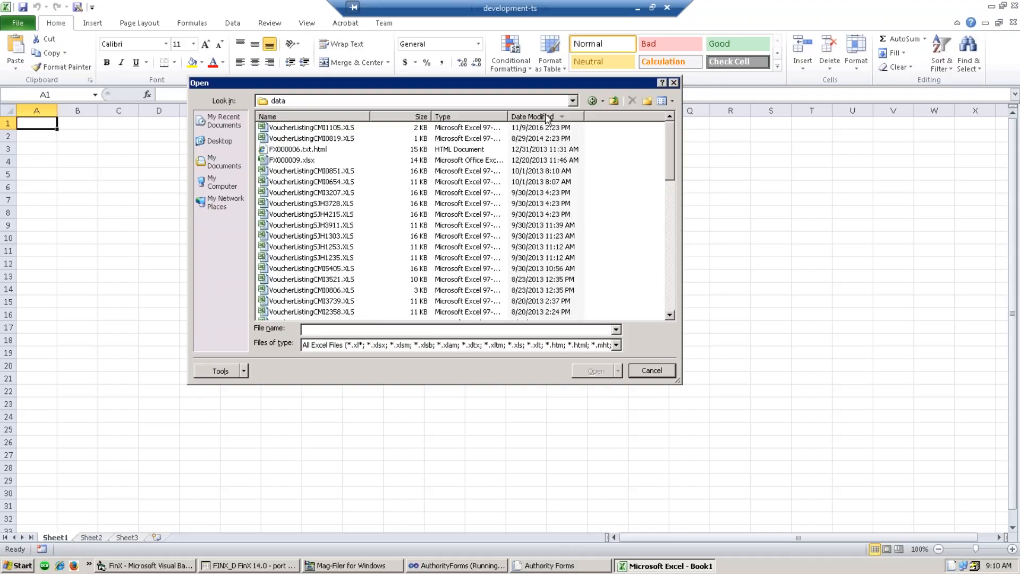
pyautogui.click(574, 101)
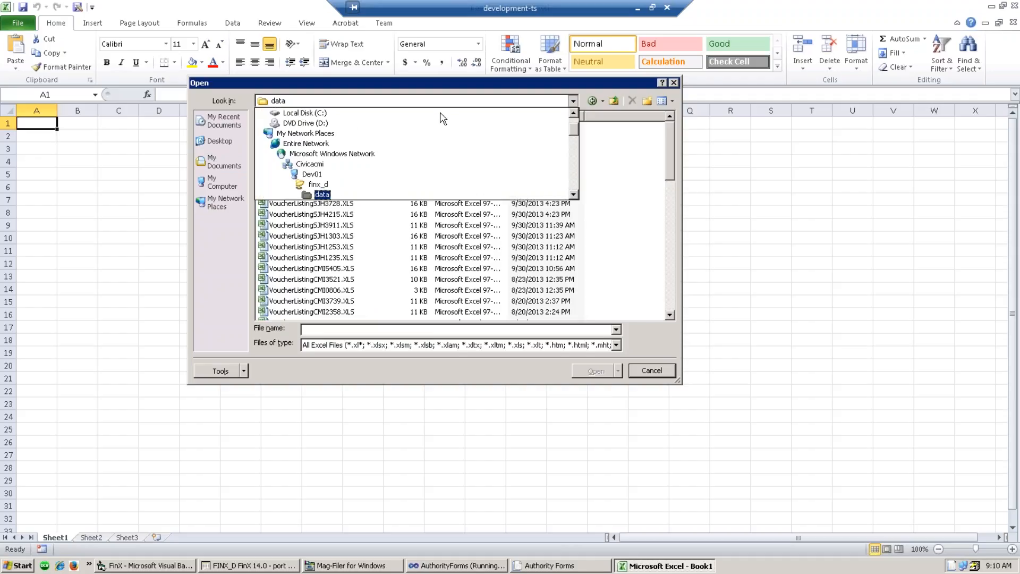
pyautogui.click(317, 191)
pyautogui.doubleClick(277, 150)
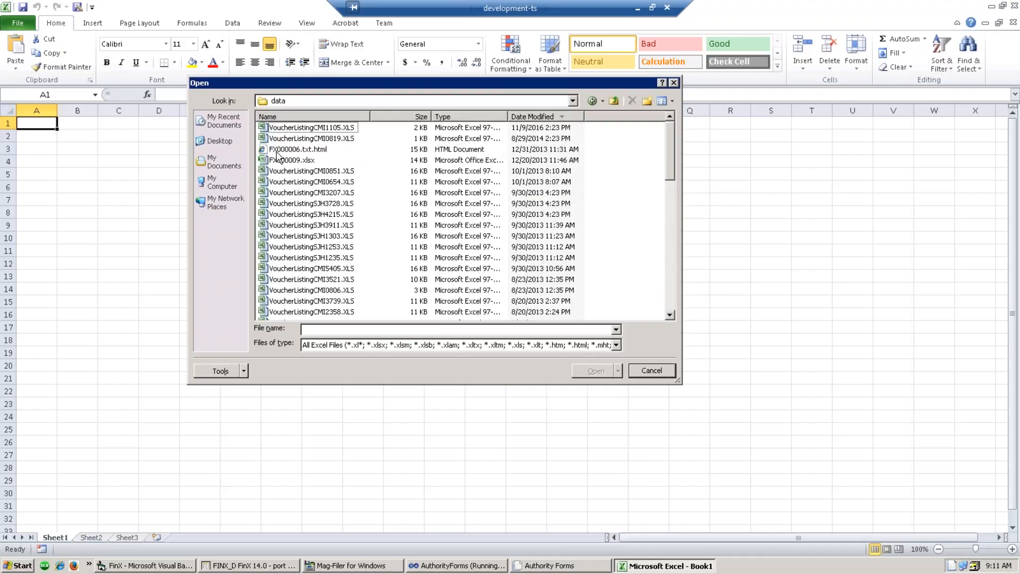
pyautogui.click(541, 118)
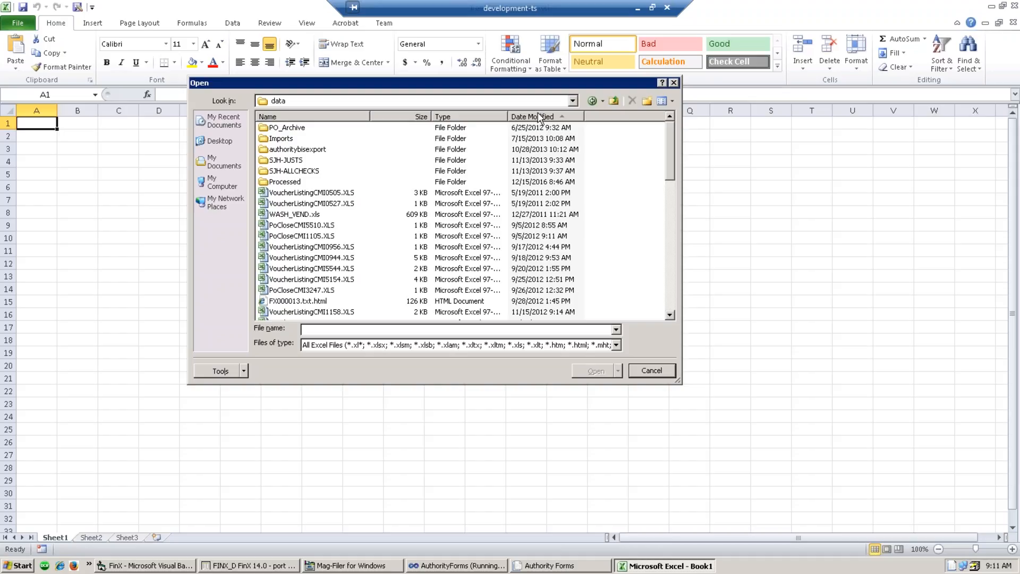
pyautogui.click(539, 117)
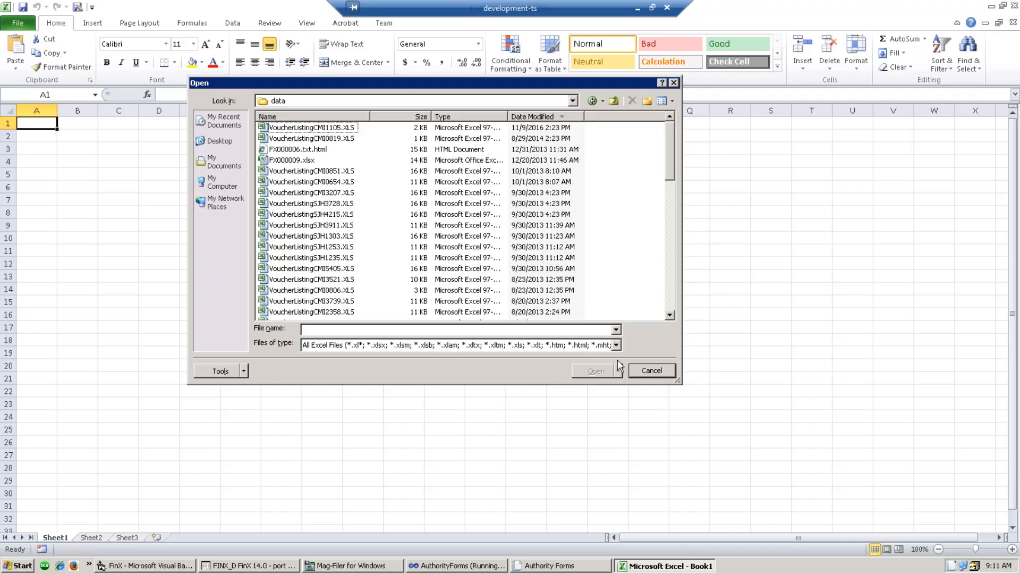
# - Show all file types and select FX000016.csv
pyautogui.click(616, 345)
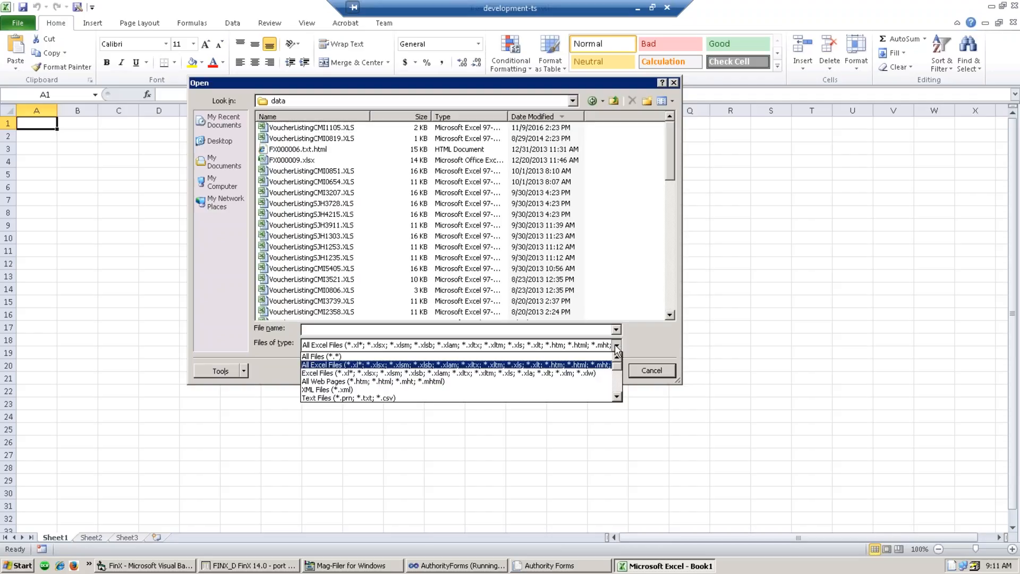
pyautogui.click(319, 356)
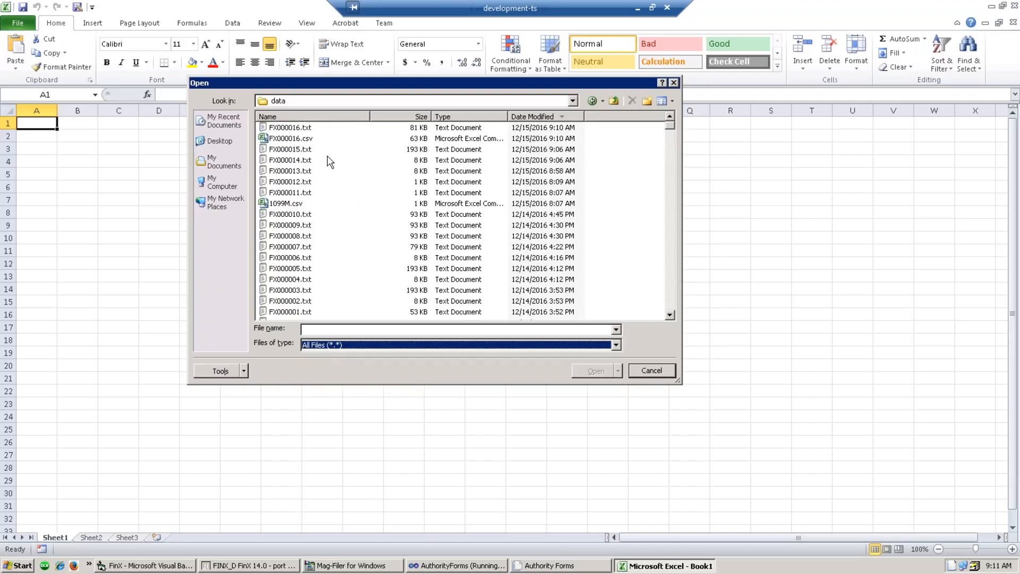
pyautogui.click(298, 139)
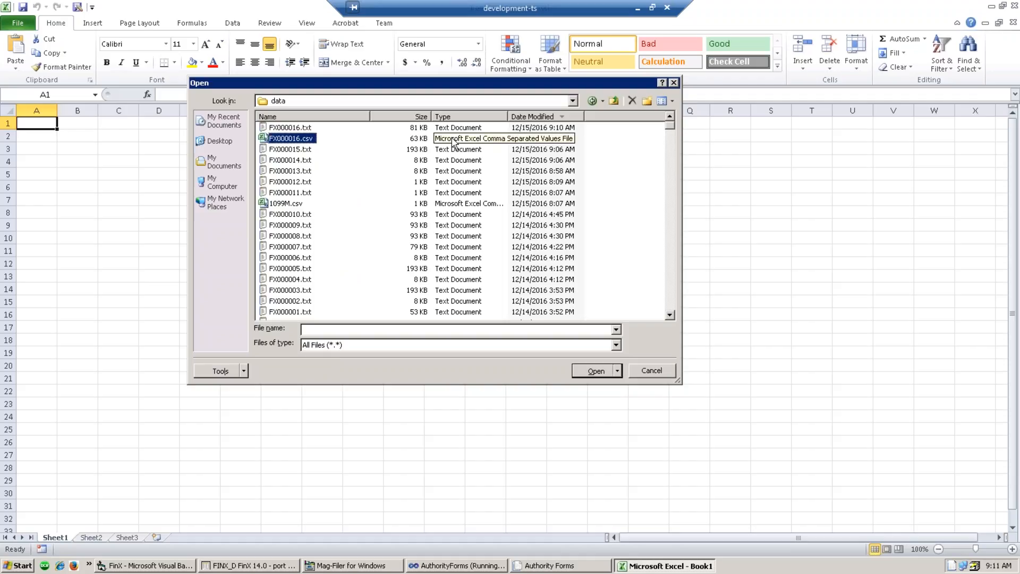
# - Open FX000016.csv and auto-fit columns A and B to their contents
pyautogui.doubleClick(291, 139)
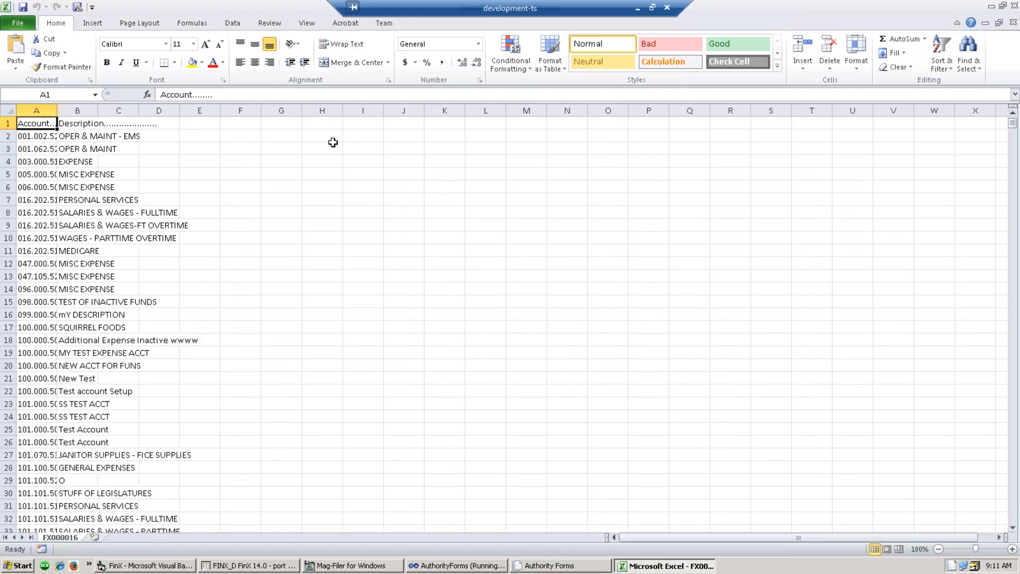
pyautogui.moveTo(42, 110); pyautogui.dragTo(74, 110)
pyautogui.doubleClick(57, 110)
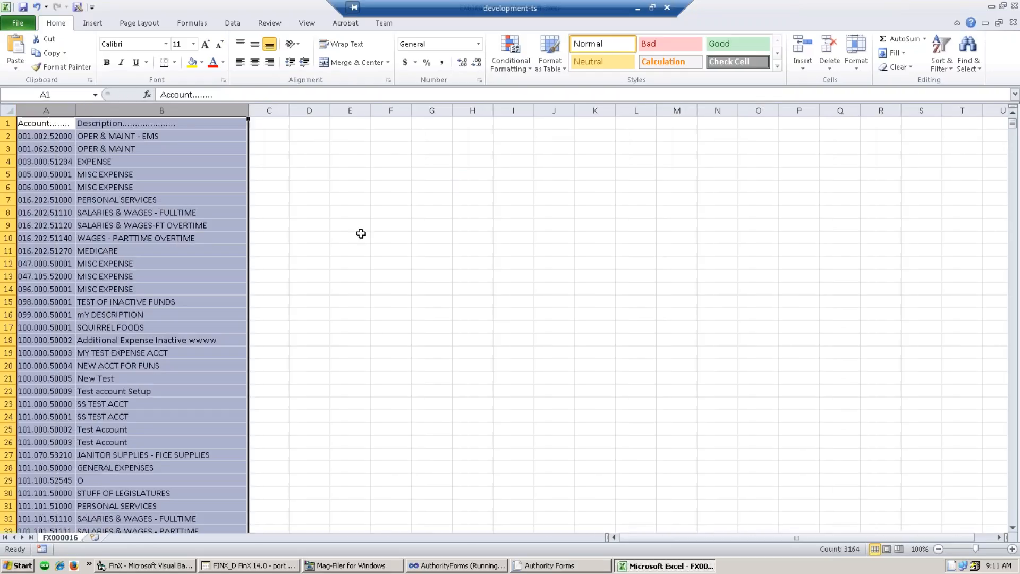
pyautogui.click(363, 240)
pyautogui.click(250, 402)
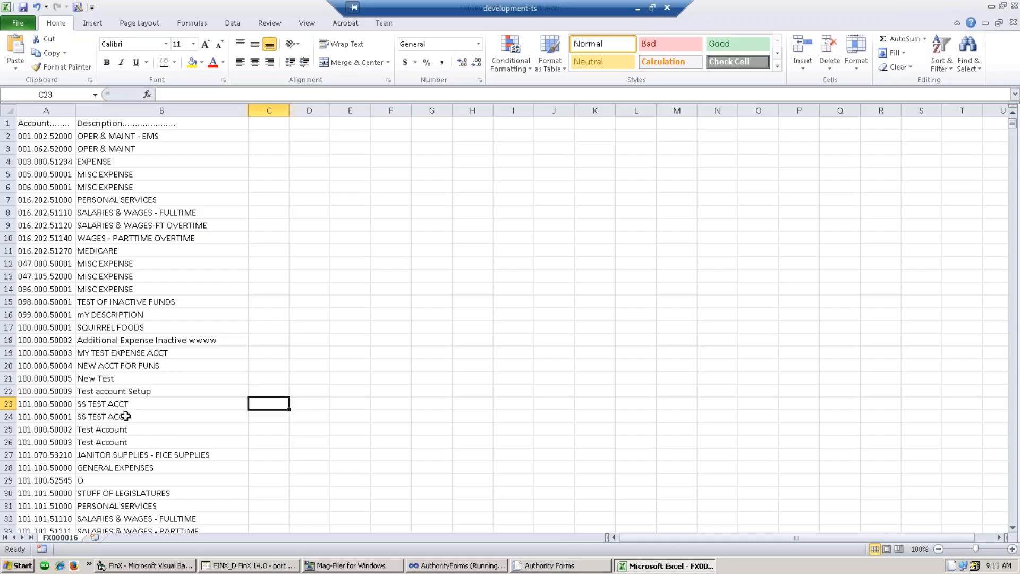
# - Delete the Account/Description header row 1 and the description column B
pyautogui.click(8, 124)
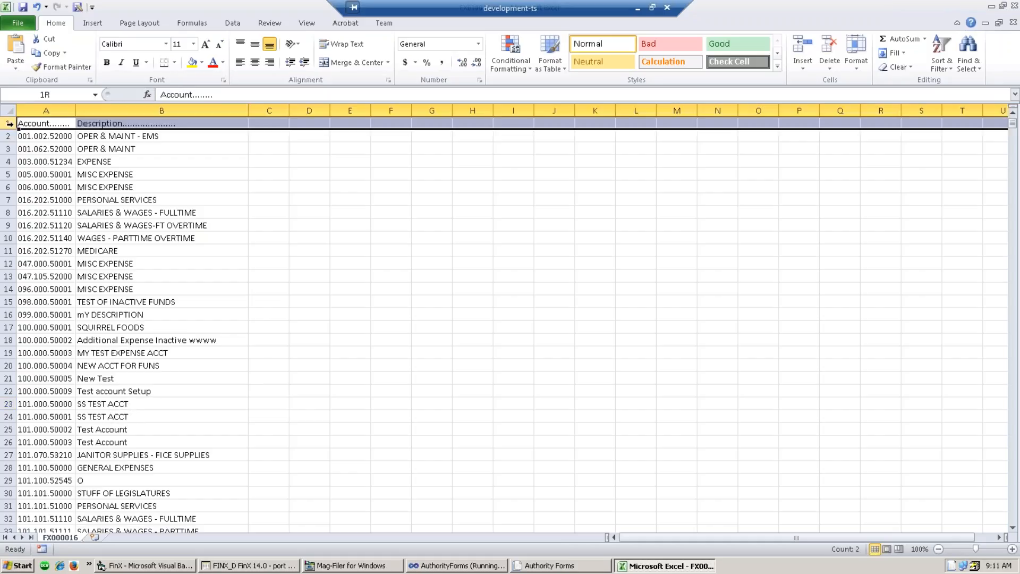
pyautogui.rightClick(8, 123)
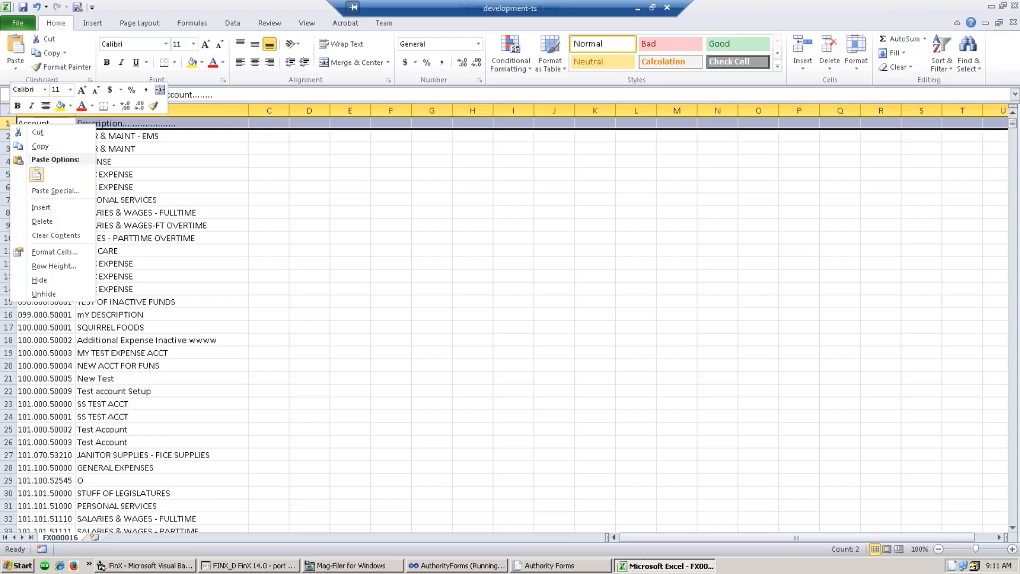
pyautogui.click(41, 223)
pyautogui.click(105, 236)
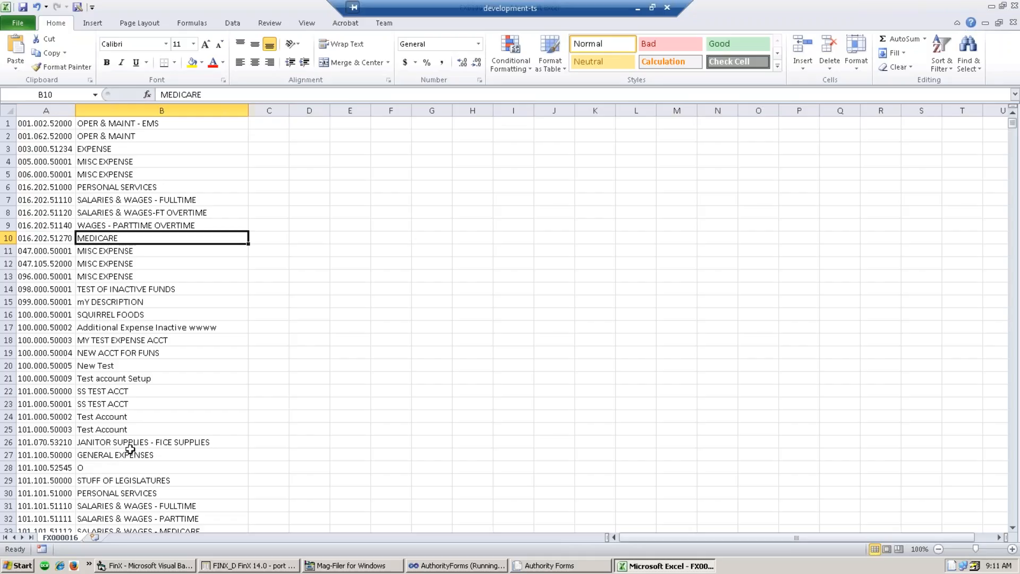
pyautogui.click(144, 110)
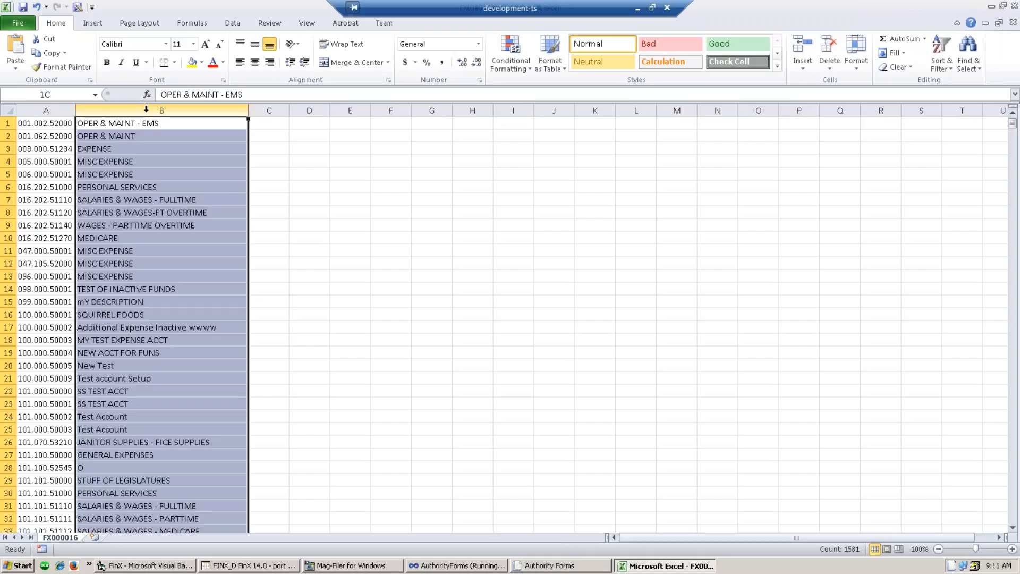
pyautogui.rightClick(152, 158)
pyautogui.click(182, 255)
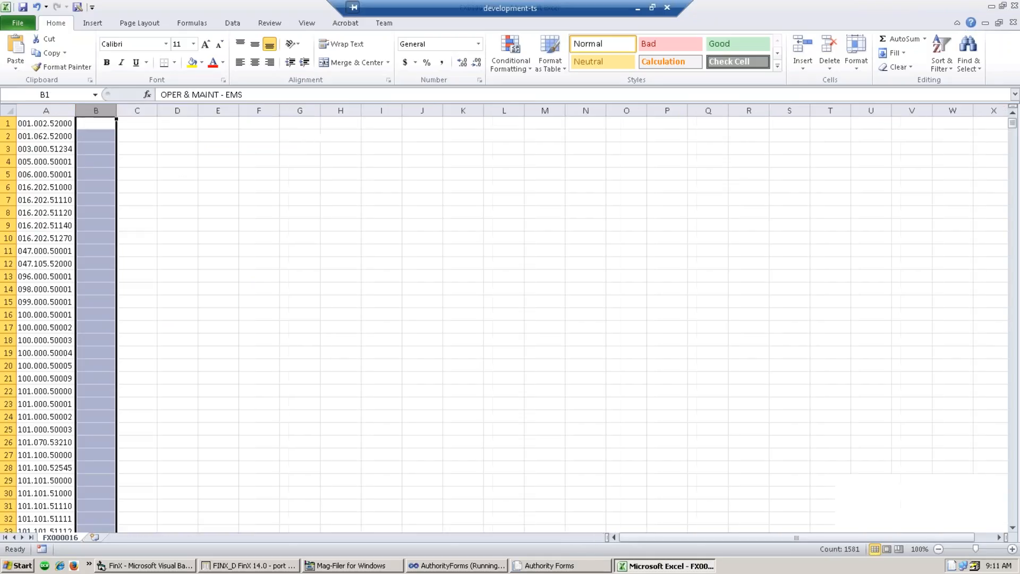
pyautogui.click(218, 289)
# - Scroll through the list to check where the account numbers end
pyautogui.scroll(-12, 190, 337)
pyautogui.scroll(-20, 190, 336)
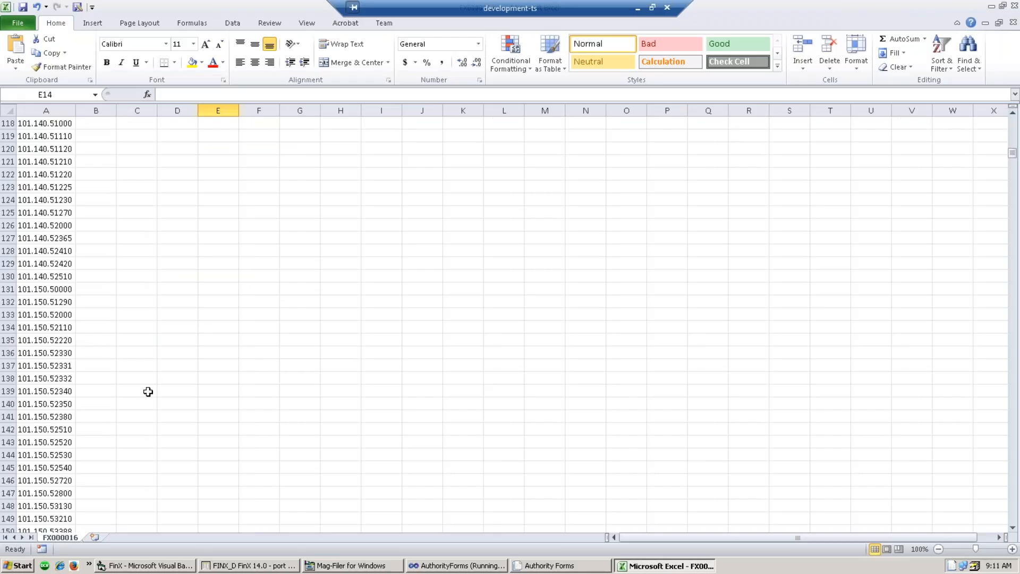
pyautogui.scroll(-20, 124, 420)
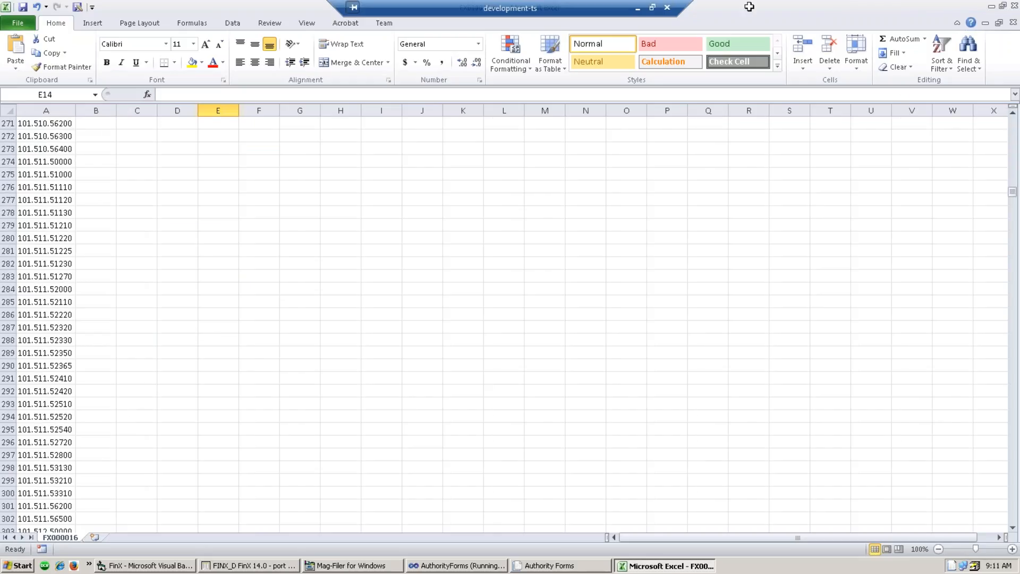
pyautogui.moveTo(1013, 193); pyautogui.dragTo(1018, 534)
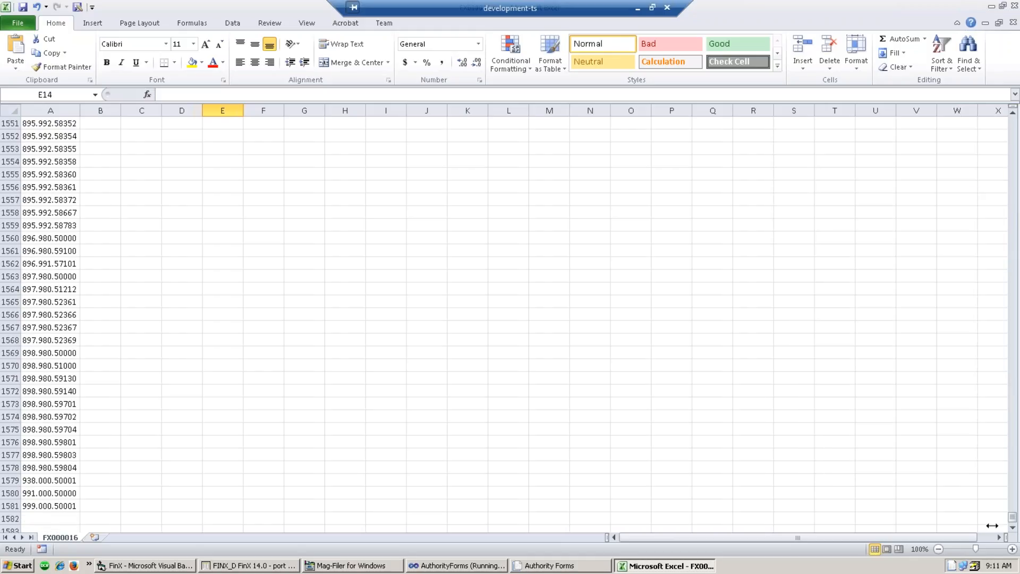
pyautogui.click(30, 518)
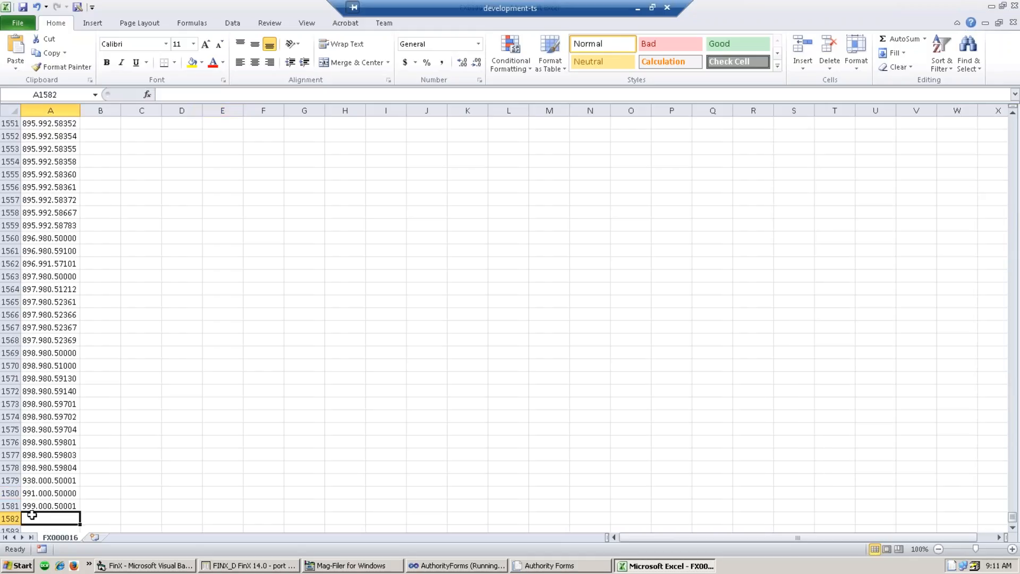
pyautogui.scroll(20, 160, 241)
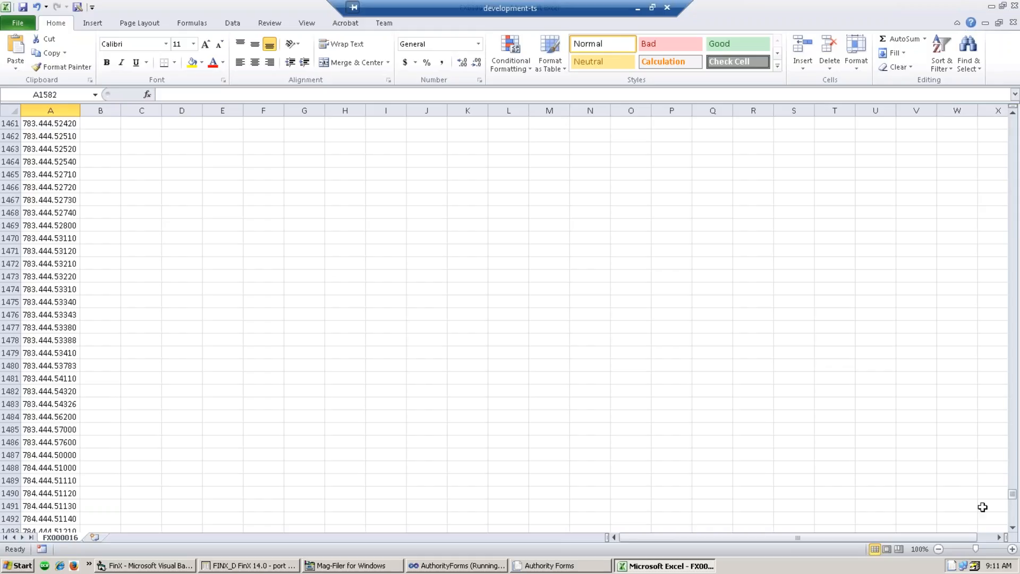
pyautogui.moveTo(1012, 494); pyautogui.dragTo(1016, 118)
# - Enter 10, 11, 12, 13 in B1:B4 and extend the series down to B78
pyautogui.click(101, 128)
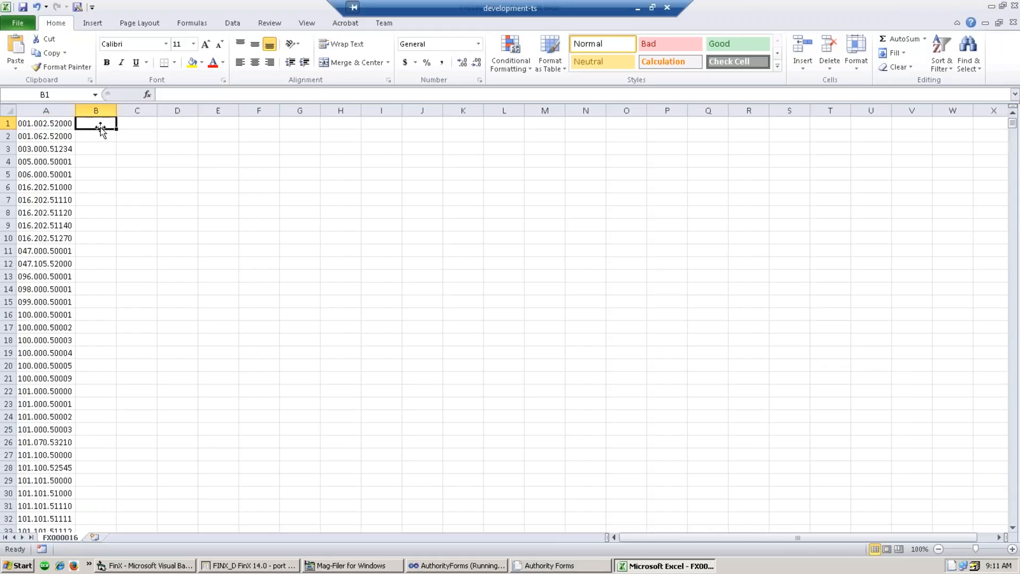
pyautogui.write('10')
pyautogui.press('Return')
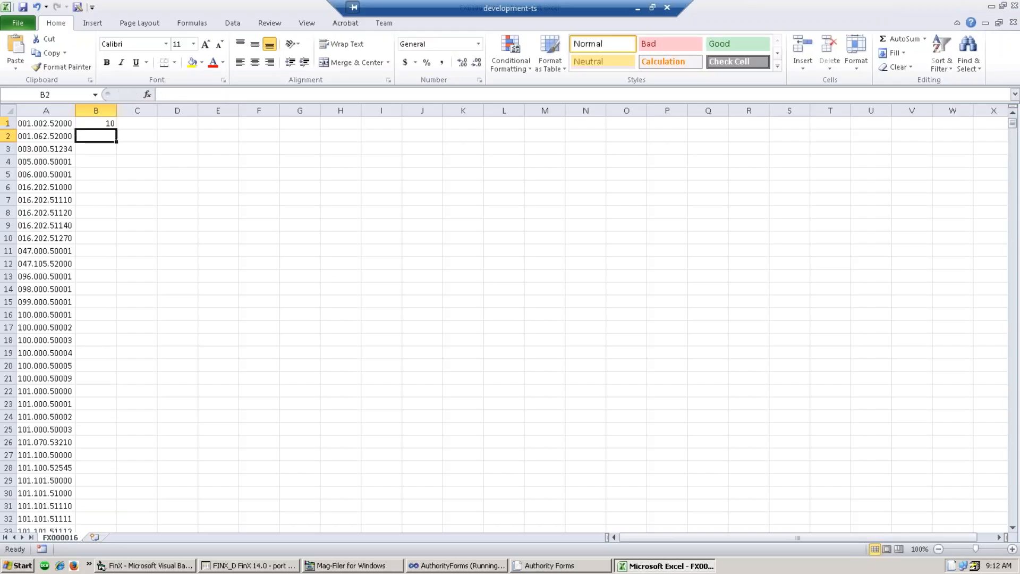
pyautogui.write('11')
pyautogui.press('Return')
pyautogui.write('12')
pyautogui.press('Return')
pyautogui.write('13')
pyautogui.press('Return')
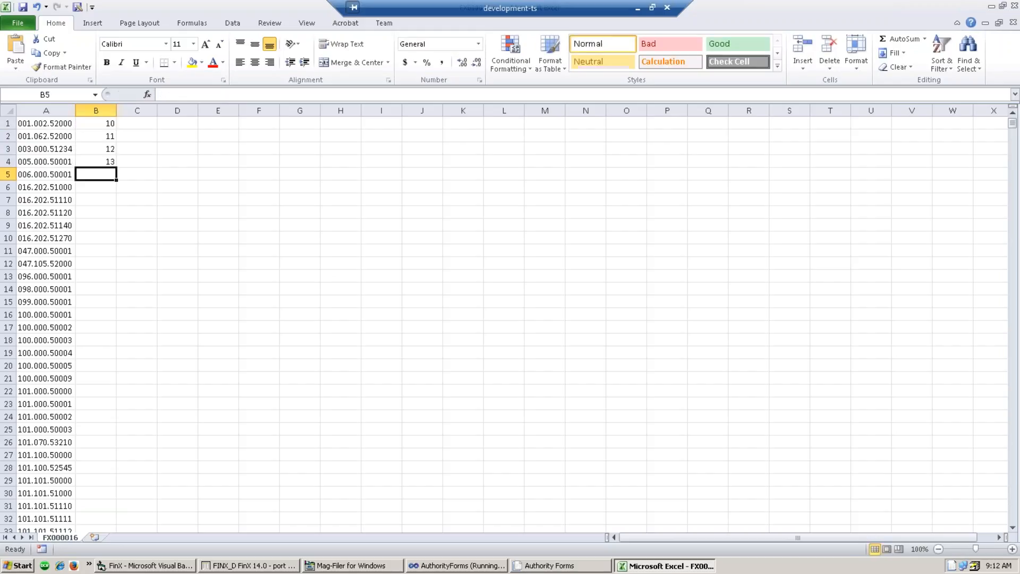
pyautogui.moveTo(97, 123); pyautogui.dragTo(104, 448)
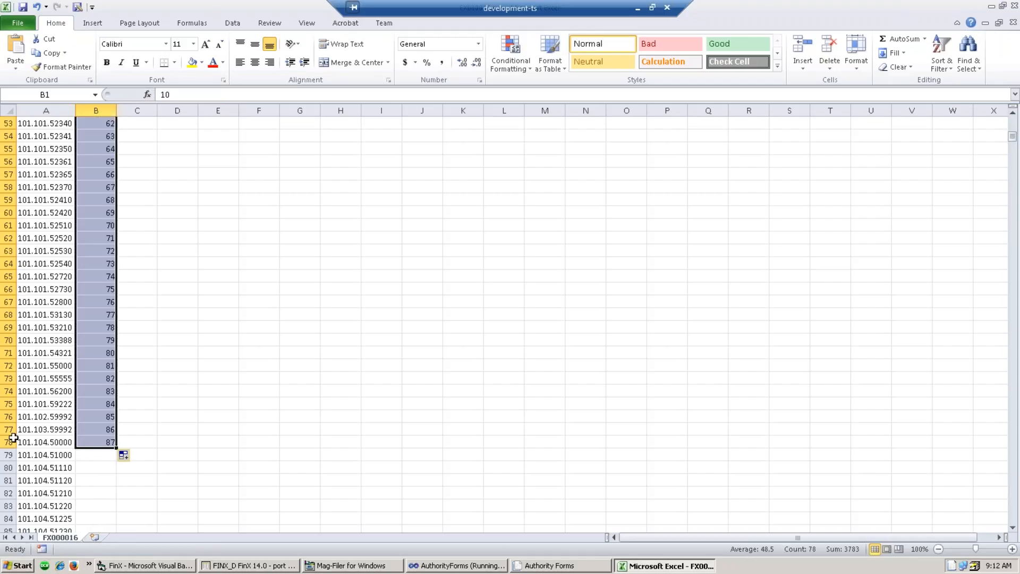
# - Delete rows 79 through 1581 and confirm B78 ends at 87
pyautogui.moveTo(9, 455); pyautogui.dragTo(13, 493)
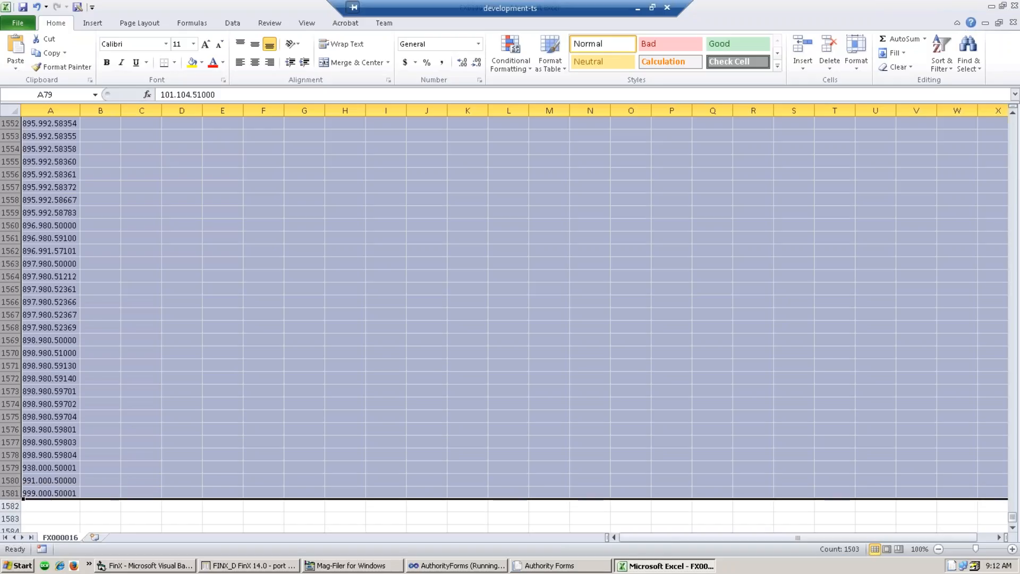
pyautogui.rightClick(11, 485)
pyautogui.click(46, 395)
pyautogui.click(94, 404)
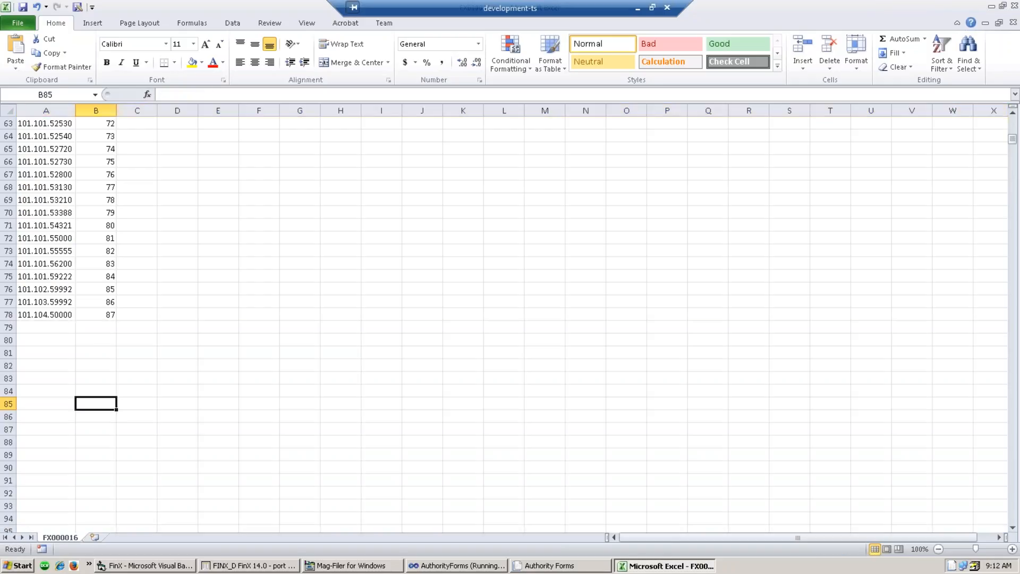
pyautogui.click(101, 319)
pyautogui.scroll(20, 95, 314)
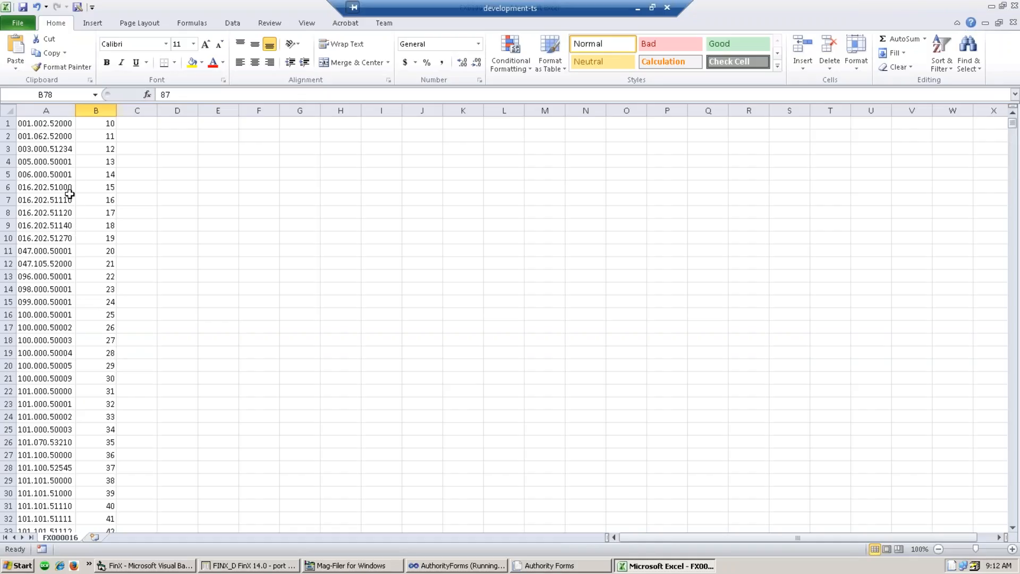
# - Save the sheet as EXPENSEBUDGET.csv in CSV format, then close Excel
pyautogui.click(18, 27)
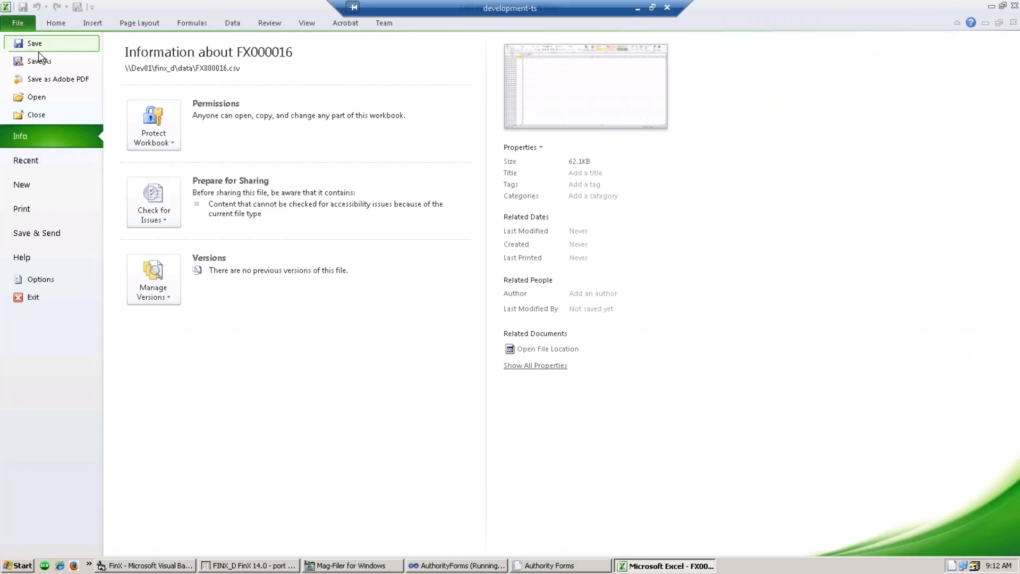
pyautogui.click(47, 62)
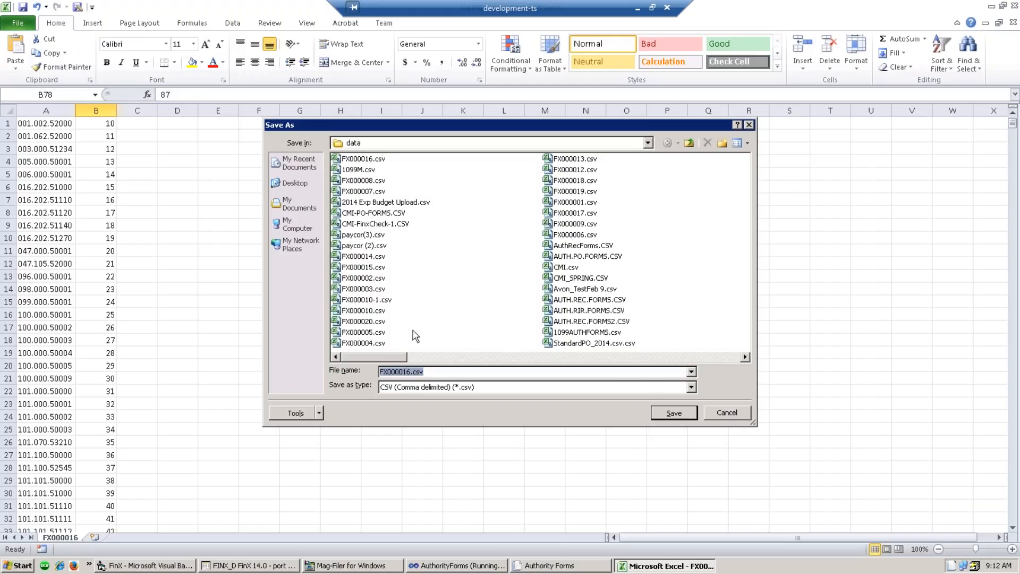
pyautogui.click(430, 372)
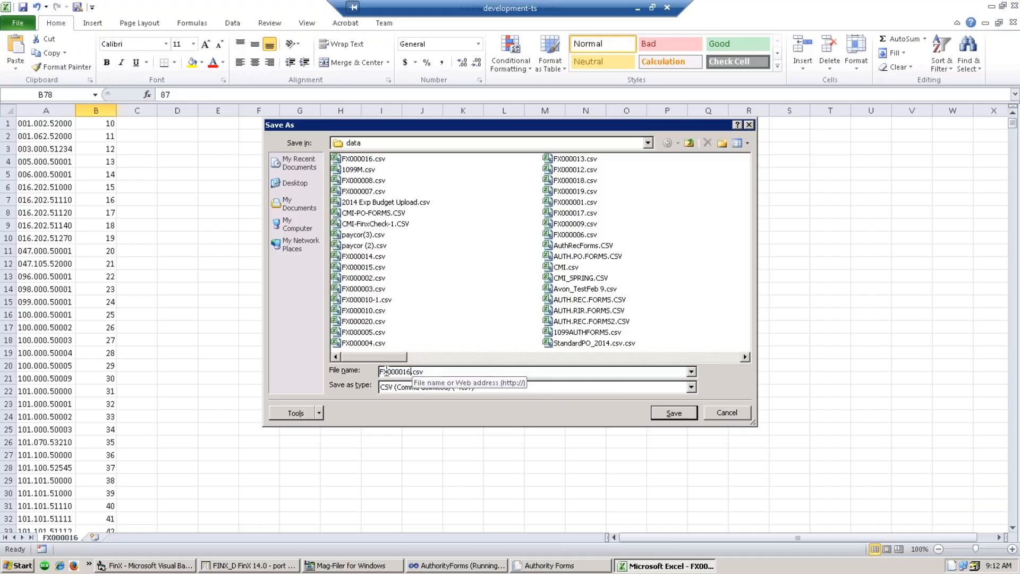
pyautogui.moveTo(412, 371); pyautogui.dragTo(335, 379)
pyautogui.write('XPENSE')
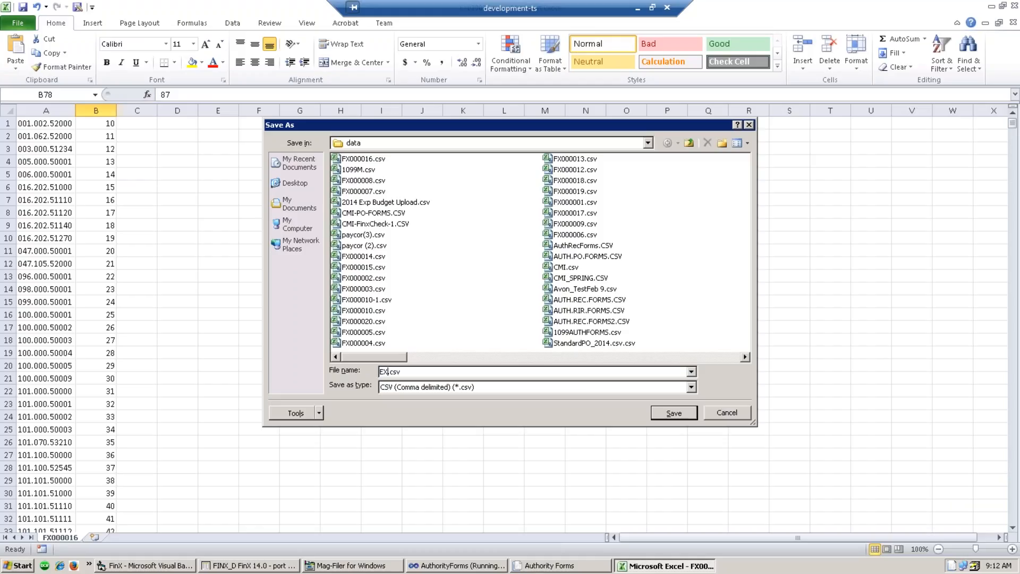
pyautogui.write('BUDGET')
pyautogui.click(674, 414)
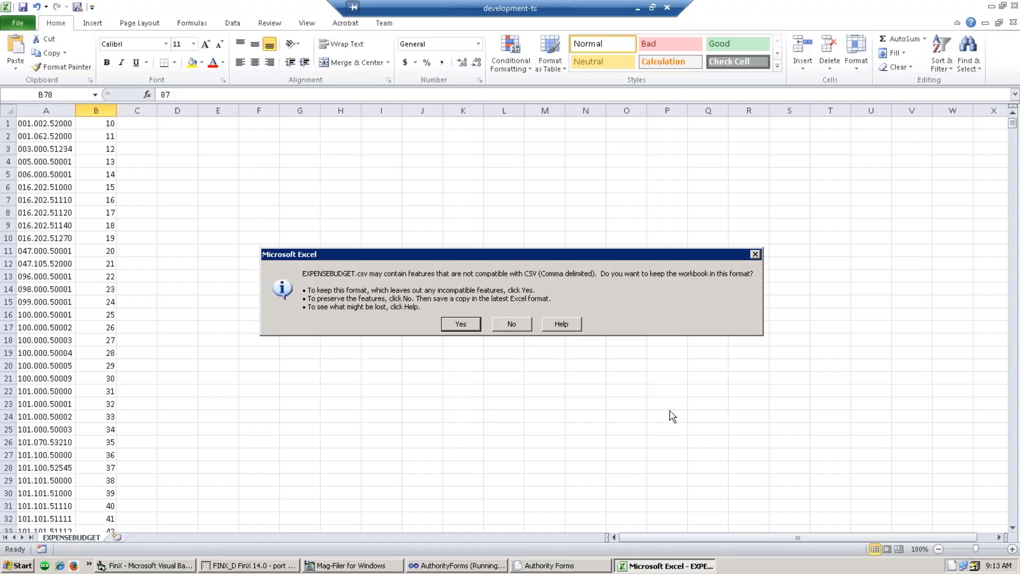
pyautogui.click(458, 325)
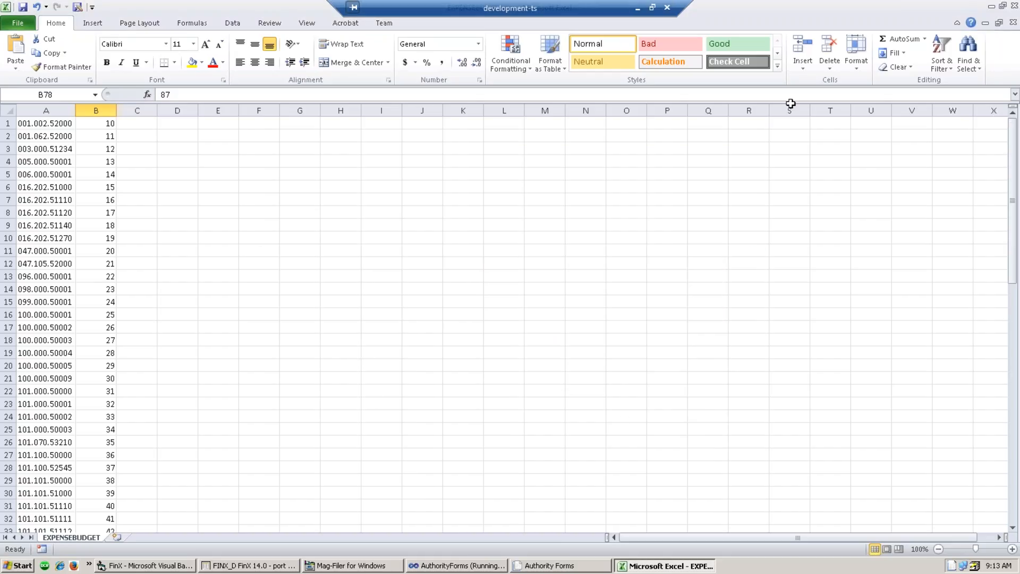
pyautogui.click(1013, 6)
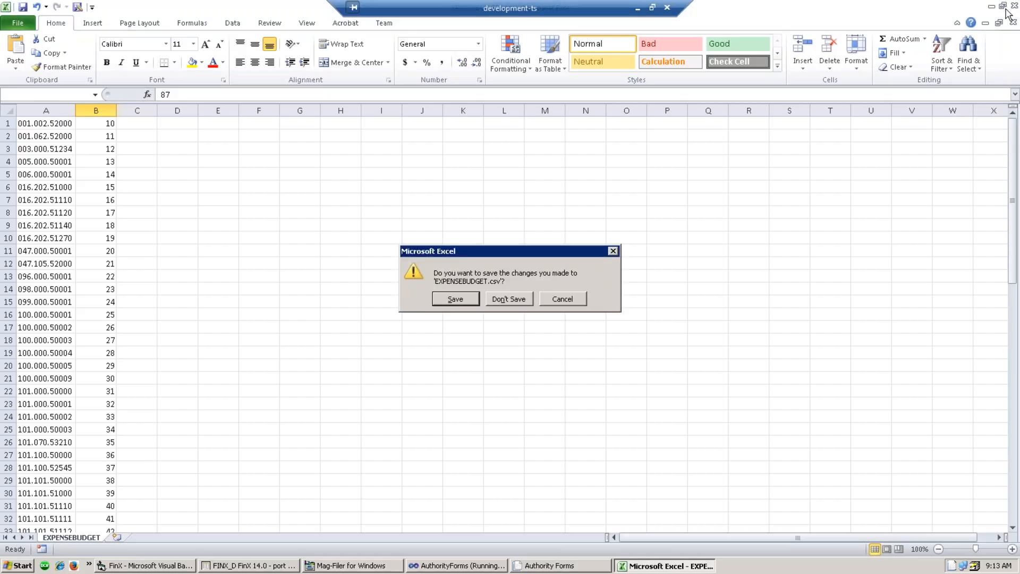
# - Close Excel without saving and launch the Revenue/Expense Budget Upload program
pyautogui.click(521, 299)
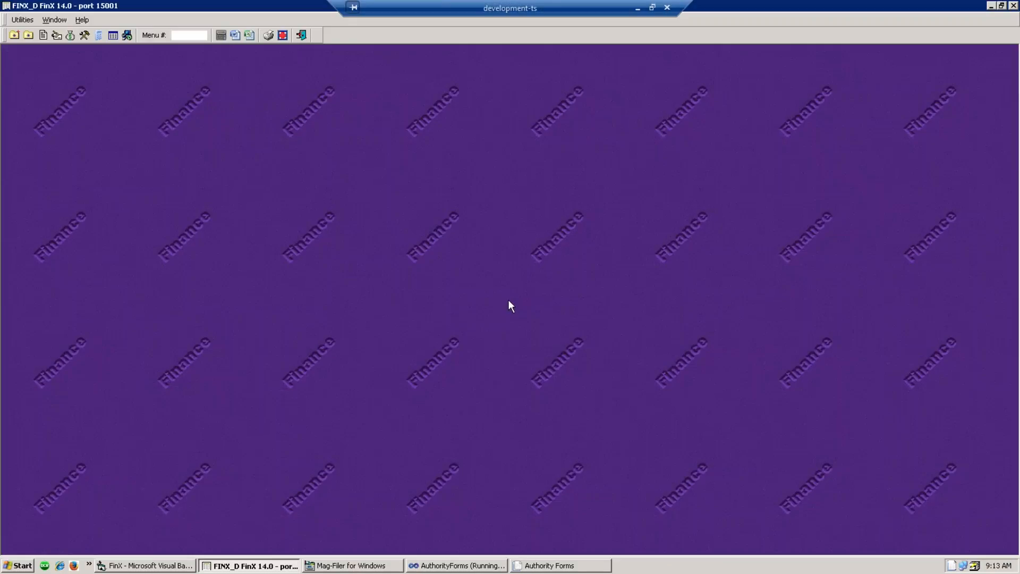
pyautogui.click(71, 36)
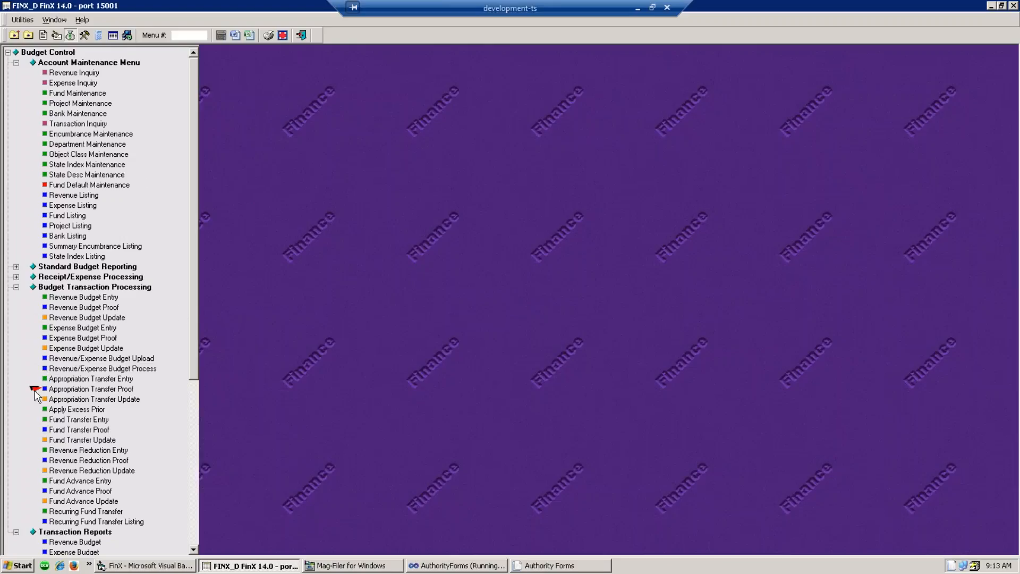
pyautogui.click(87, 360)
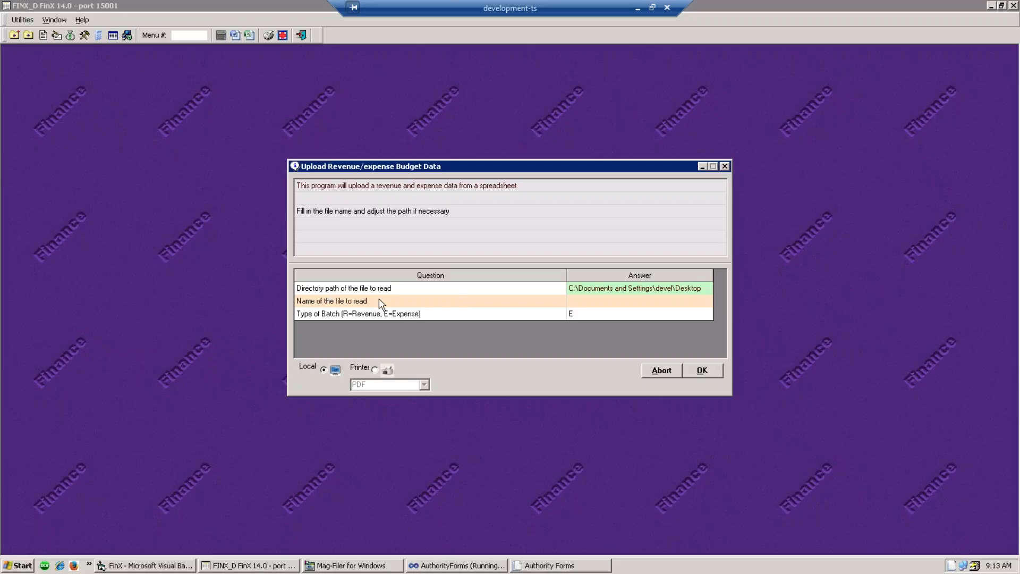
# - Upload EXPENSEBUDGET.CSV from \\DEV01\FINX_D\DATA as batch type E
pyautogui.click(709, 290)
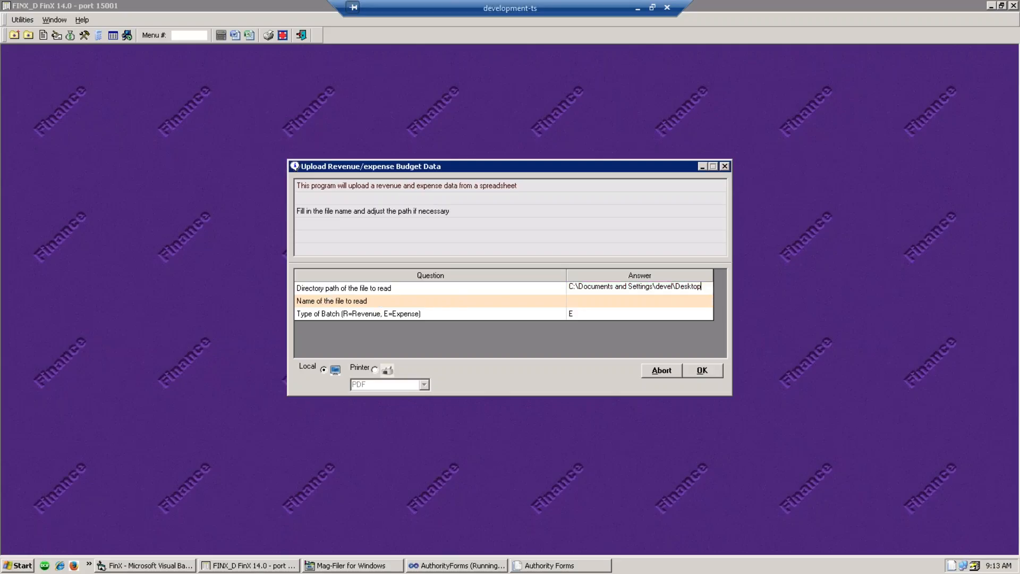
pyautogui.click(704, 301)
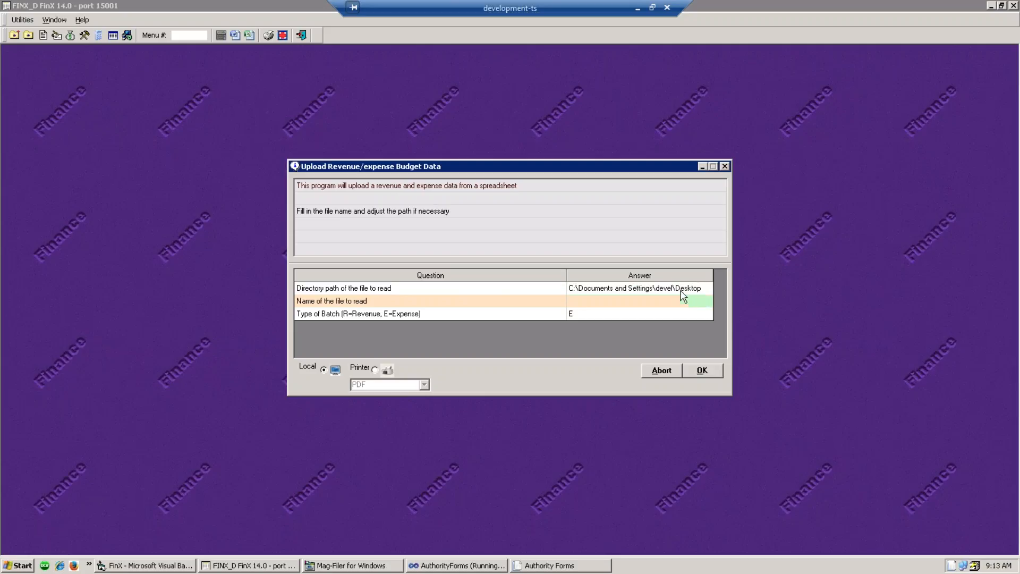
pyautogui.click(627, 288)
pyautogui.moveTo(709, 291); pyautogui.dragTo(544, 296)
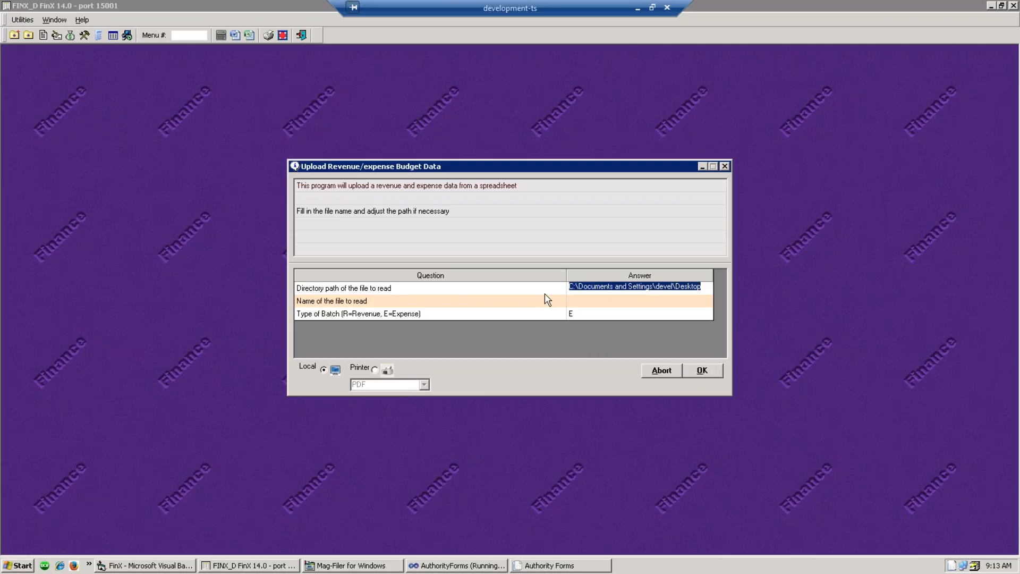
pyautogui.write('\\\\')
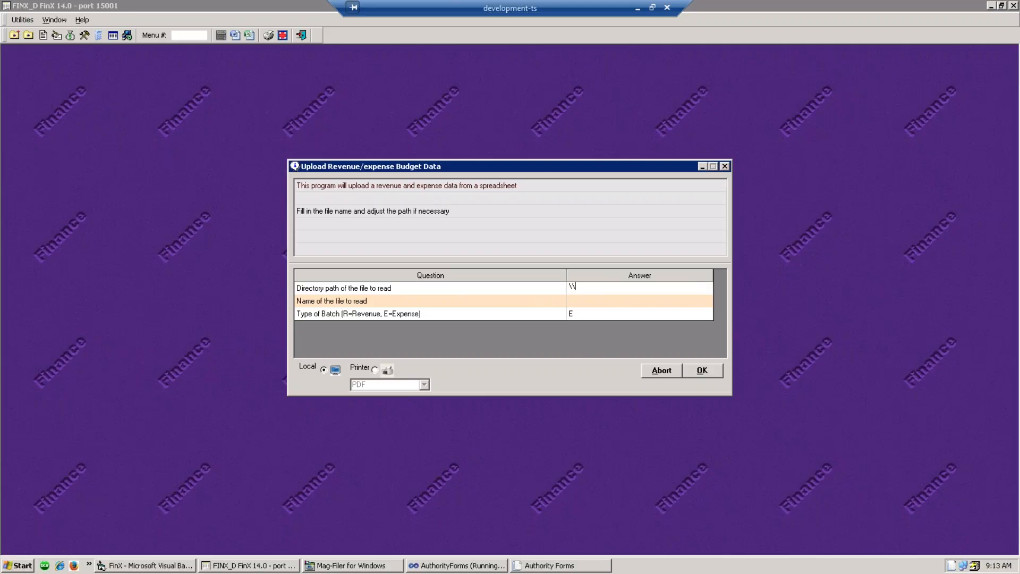
pyautogui.write('DEV01\\FINX_D\\DATA')
pyautogui.click(633, 301)
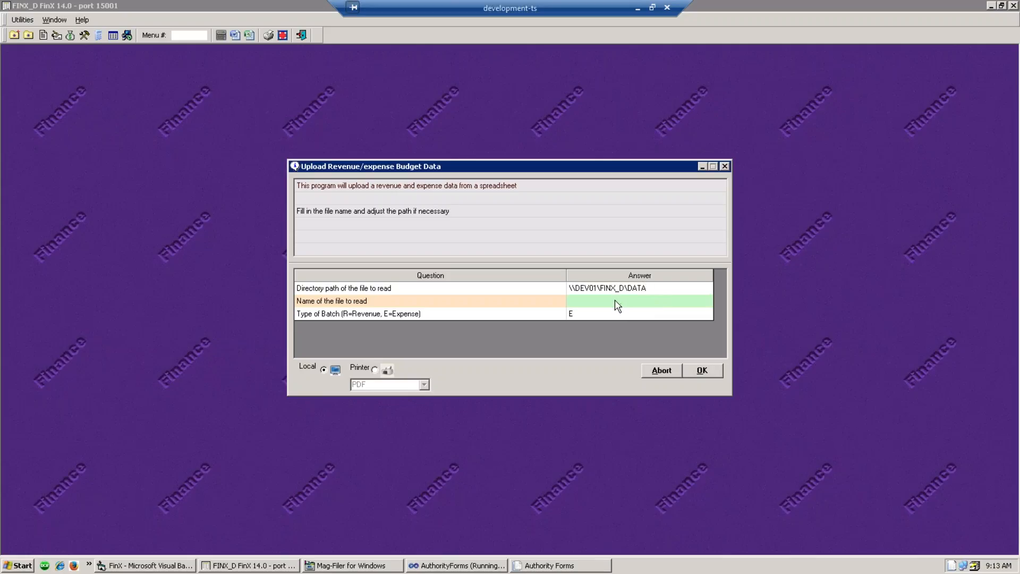
pyautogui.write('BUDGET')
pyautogui.press('BackSpace')
pyautogui.press('BackSpace')
pyautogui.press('BackSpace')
pyautogui.press('BackSpace')
pyautogui.press('BackSpace')
pyautogui.press('BackSpace')
pyautogui.write('EXPENSEBUDGET.CSV')
pyautogui.click(587, 317)
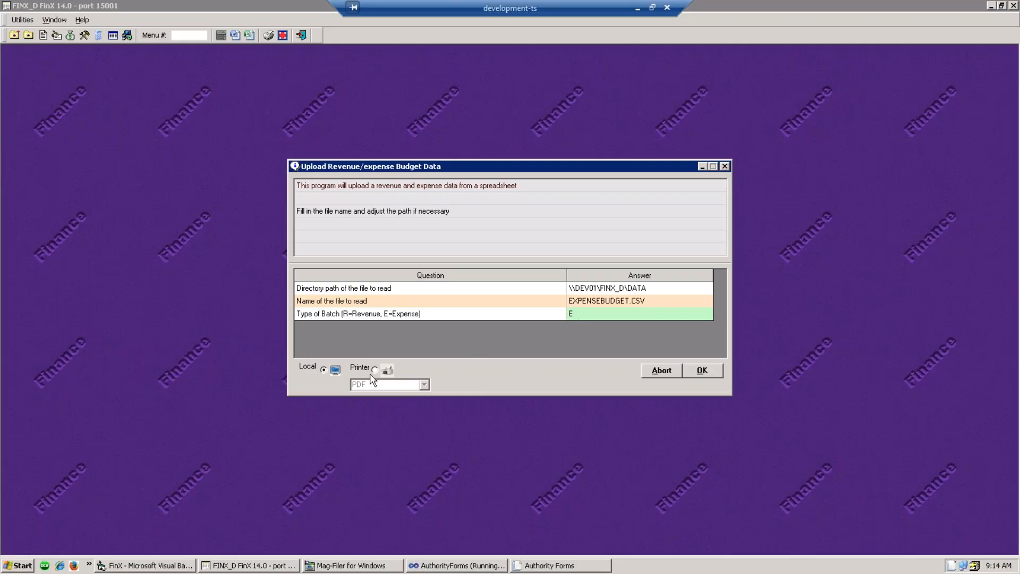
pyautogui.click(693, 374)
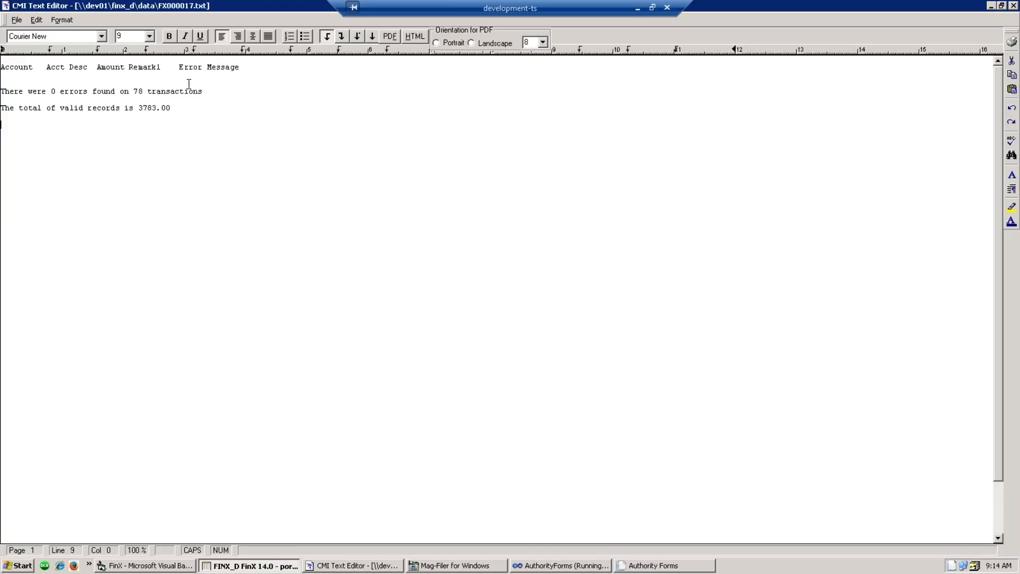
pyautogui.click(171, 108)
pyautogui.moveTo(166, 109); pyautogui.dragTo(137, 109)
pyautogui.click(162, 114)
pyautogui.moveTo(170, 109)
pyautogui.mouseDown()
pyautogui.moveTo(139, 108)
pyautogui.moveTo(177, 112)
pyautogui.mouseUp()
# - Close the upload report and open the Revenue/Expense Budget Process task
pyautogui.click(1014, 6)
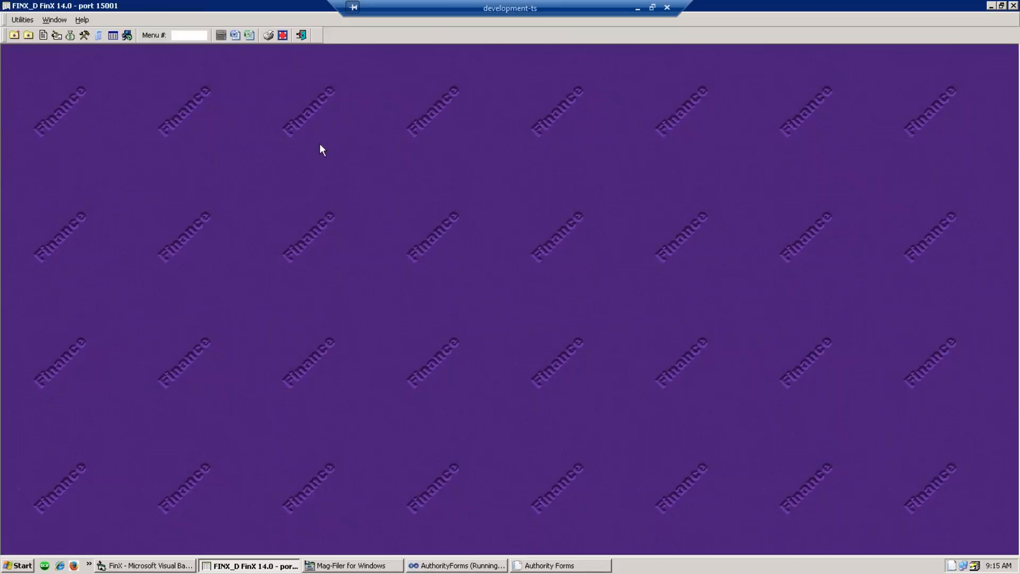
pyautogui.click(73, 36)
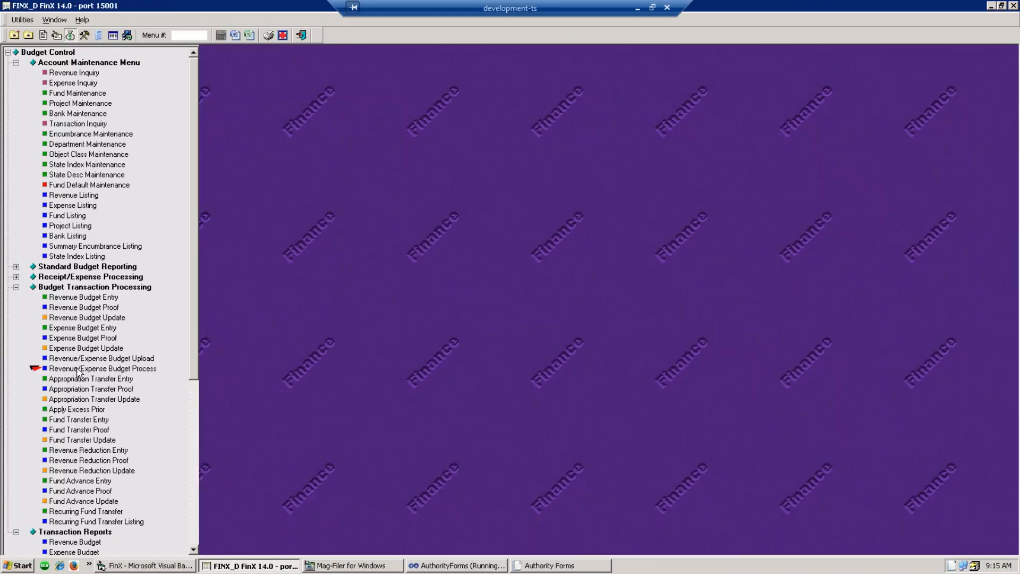
pyautogui.doubleClick(76, 368)
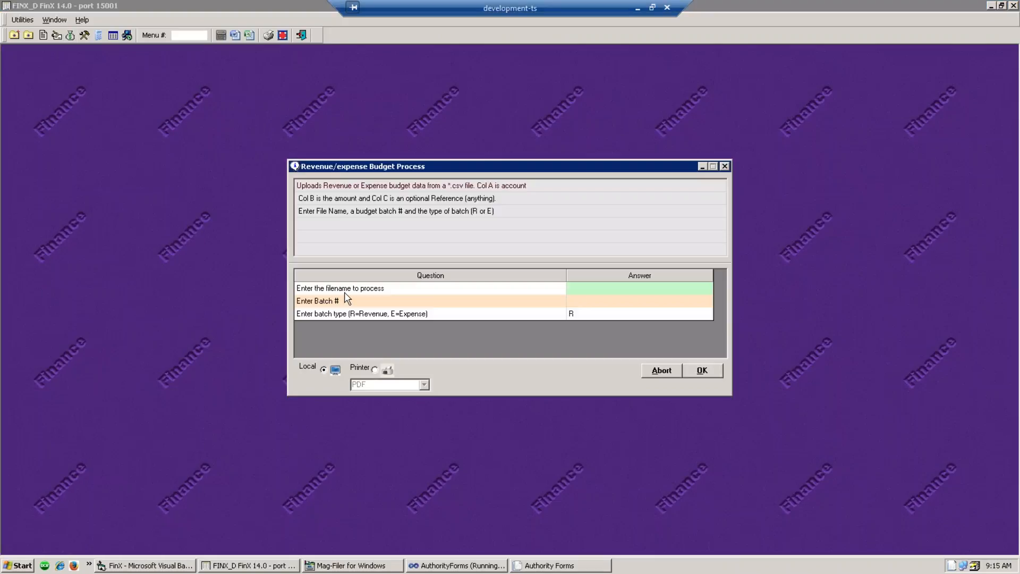
# - Process EXPENSEBUDGET.CSV into batch 8483 with type E, then close the report
pyautogui.click(604, 290)
pyautogui.write('EXPE')
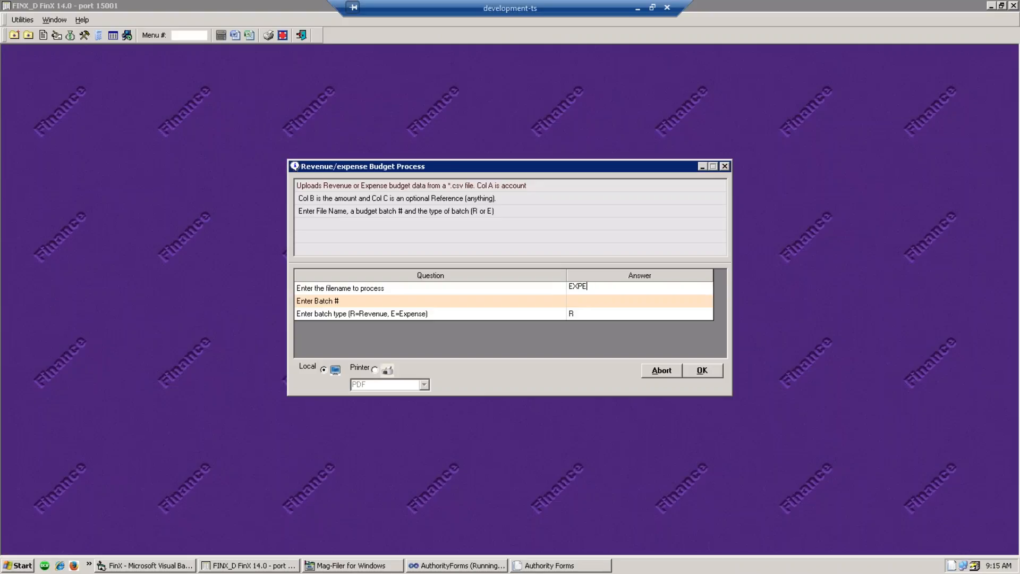
pyautogui.write('NSEBUDGET.CSV')
pyautogui.click(577, 302)
pyautogui.write('84')
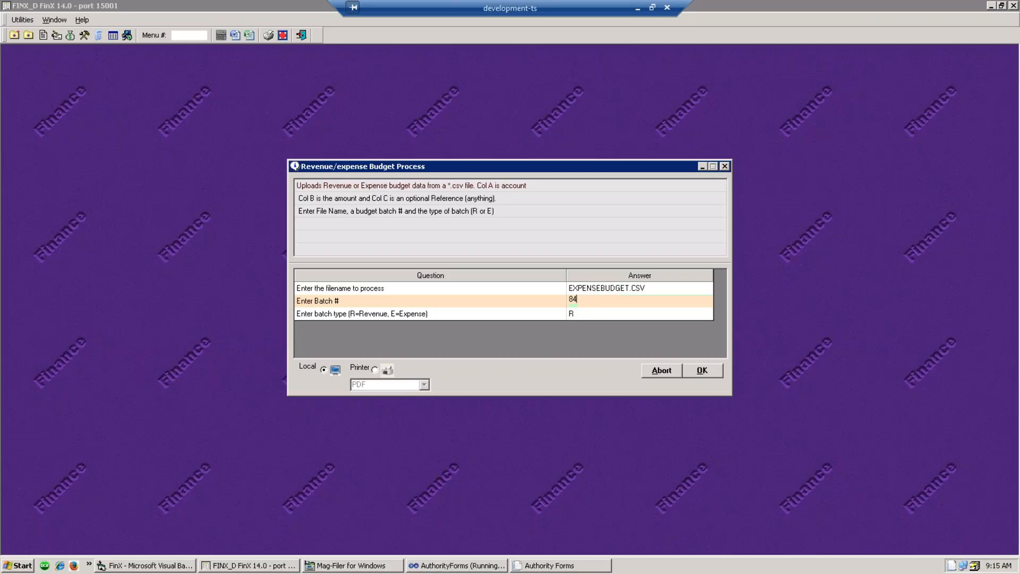
pyautogui.write('83')
pyautogui.click(622, 316)
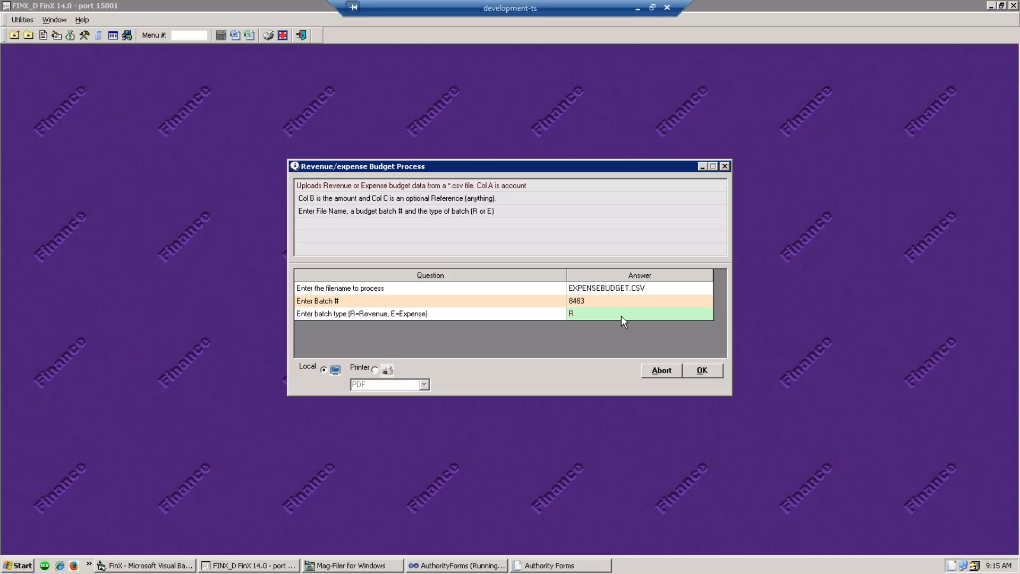
pyautogui.write('E')
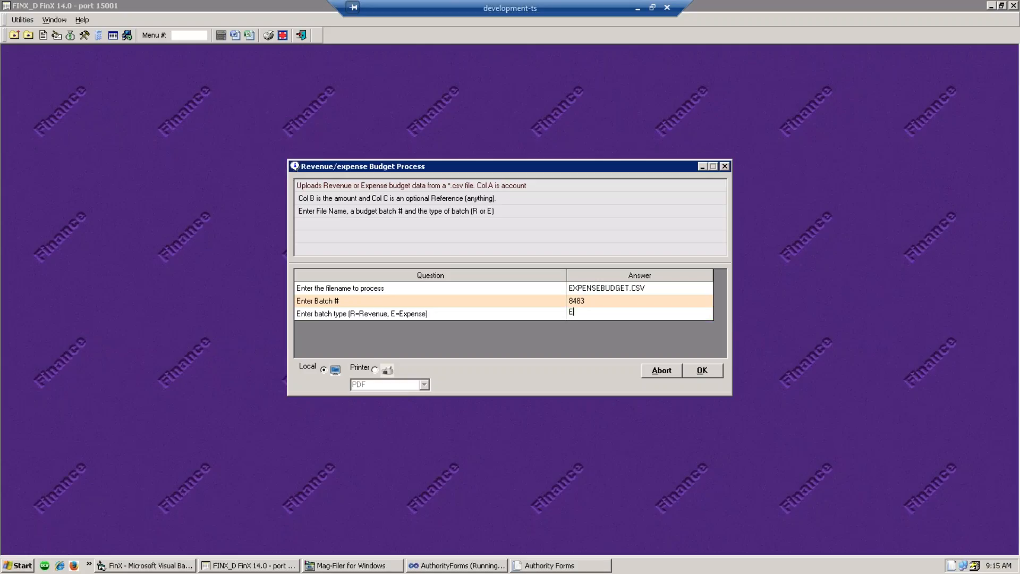
pyautogui.click(694, 368)
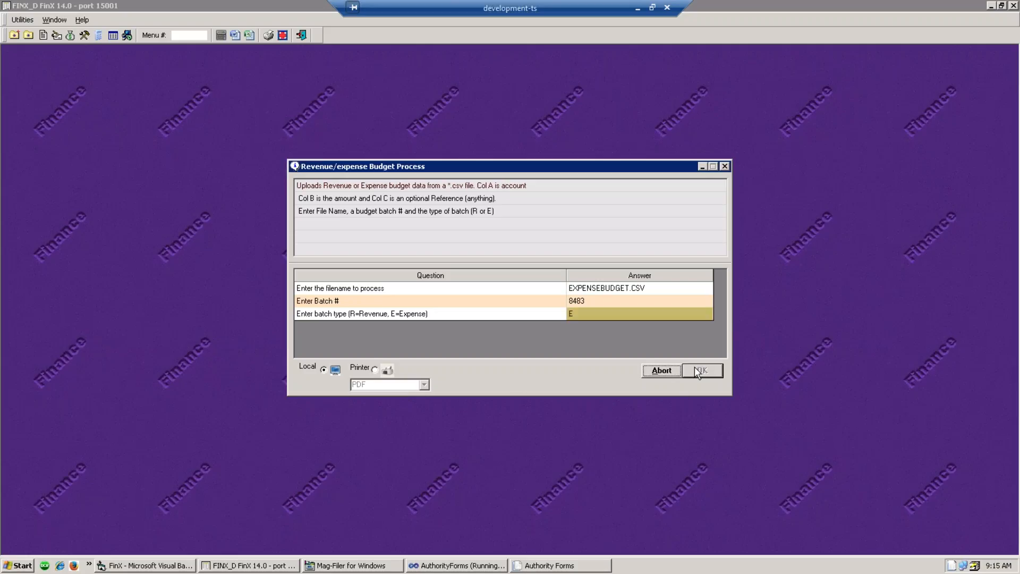
pyautogui.click(641, 370)
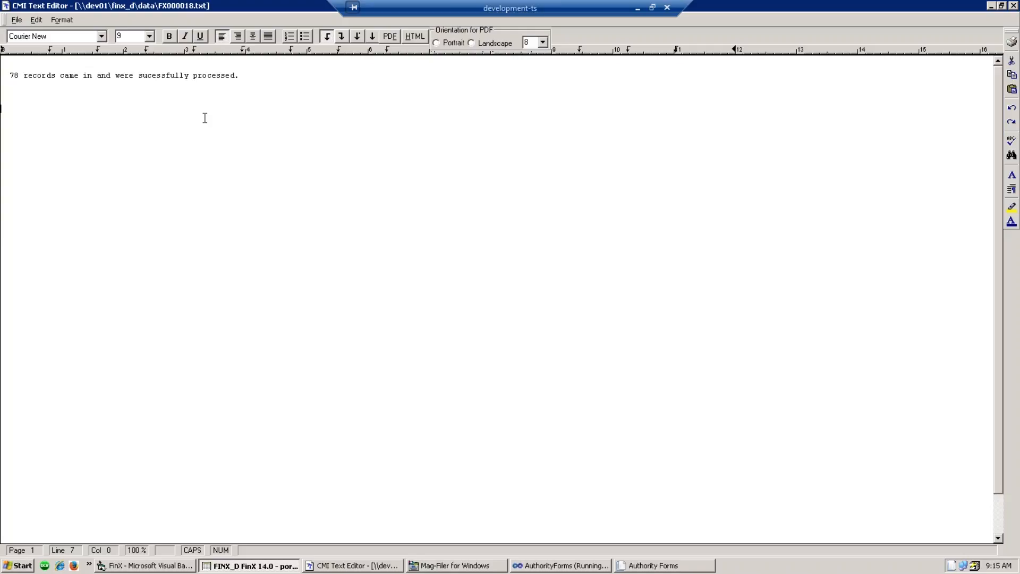
pyautogui.click(1013, 6)
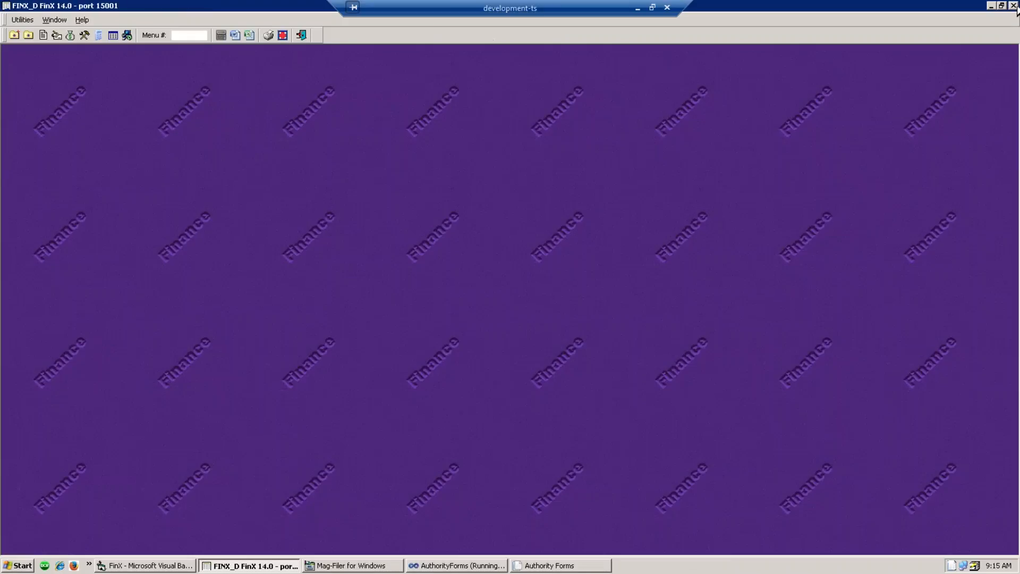
# - Load batch 08483 in Expense Budget Entry and check its run and batch totals
pyautogui.click(71, 35)
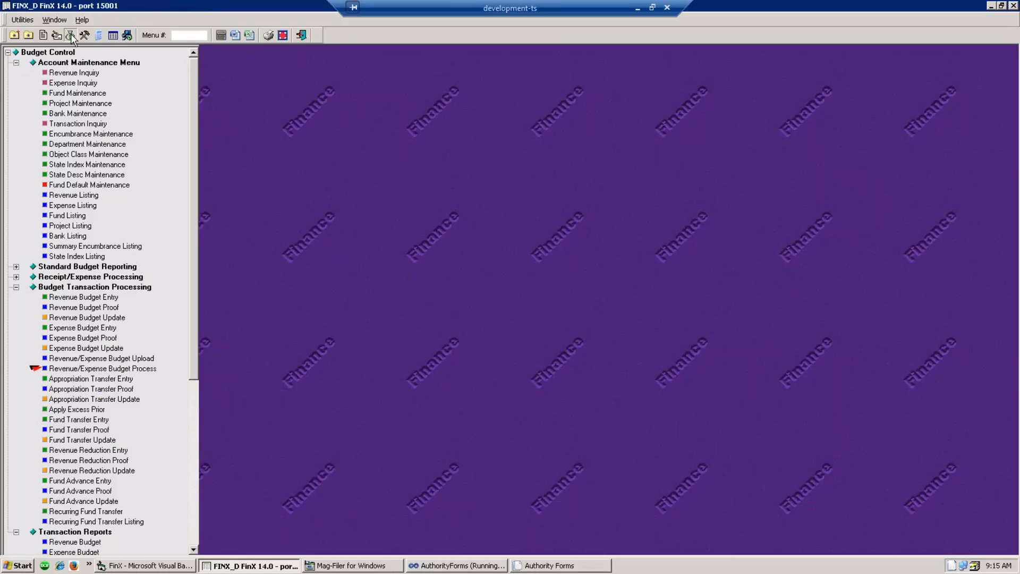
pyautogui.click(76, 329)
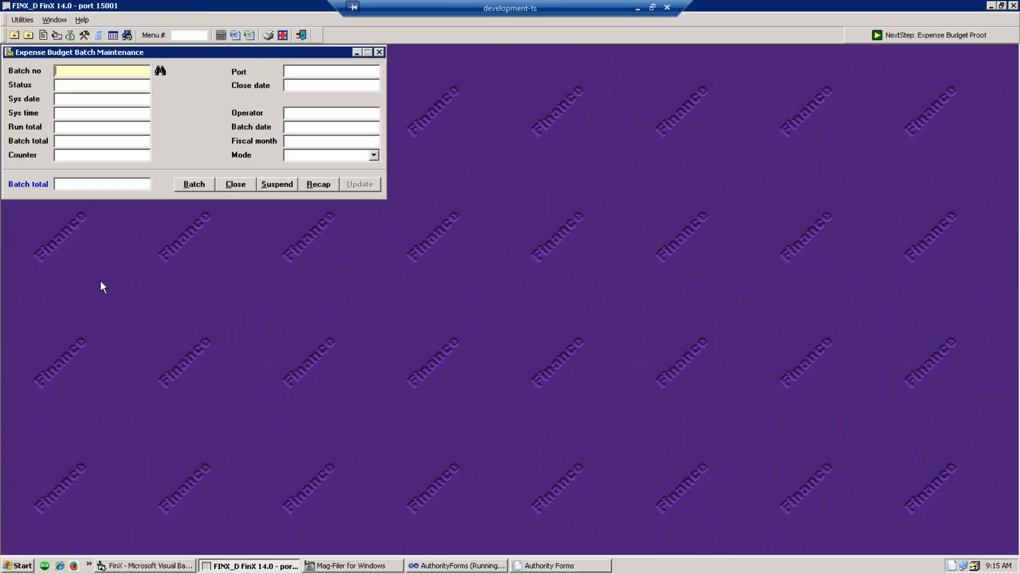
pyautogui.click(160, 71)
pyautogui.doubleClick(648, 380)
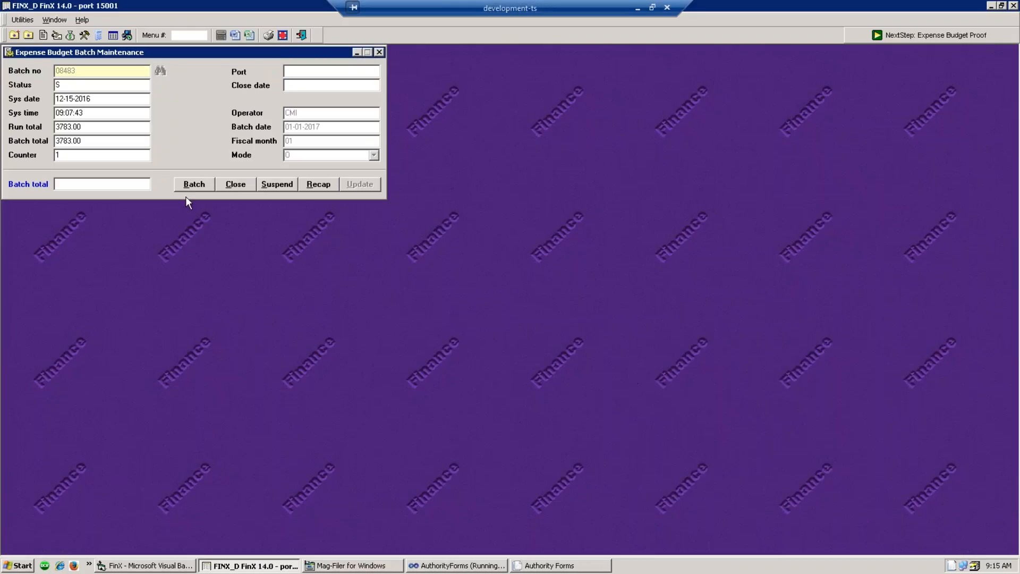
pyautogui.moveTo(85, 126); pyautogui.dragTo(55, 127)
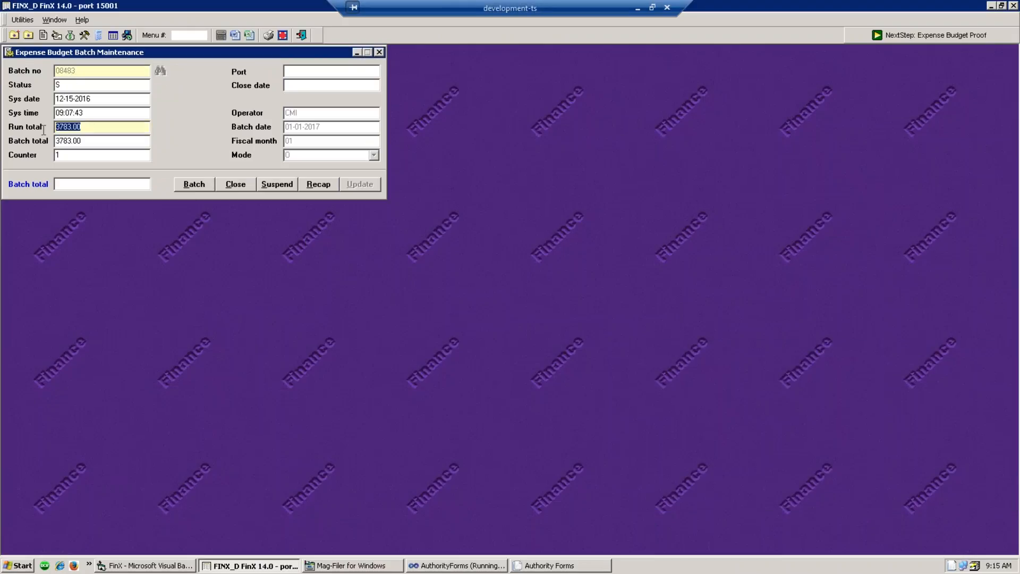
pyautogui.click(85, 141)
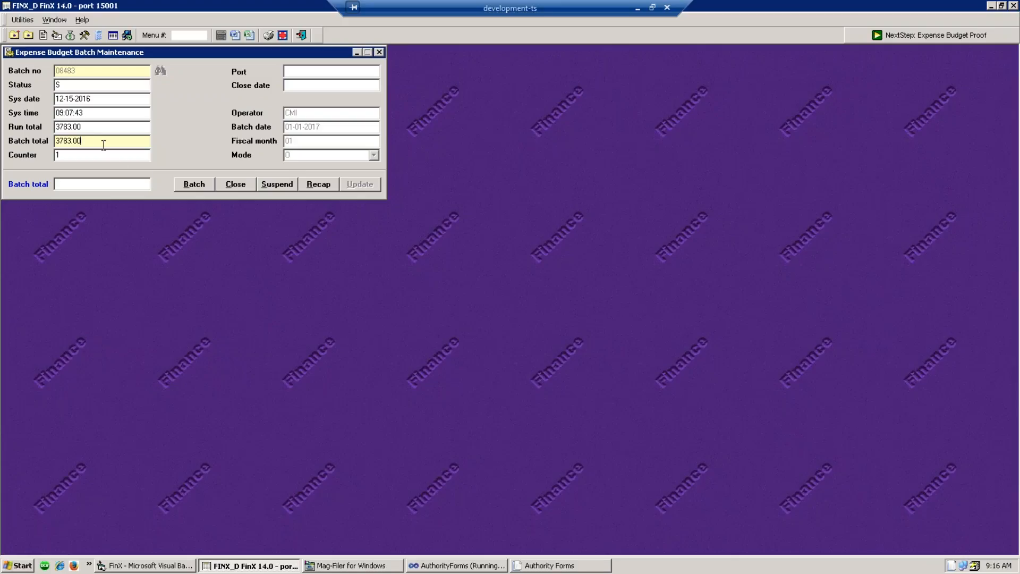
# - Change the journal entry date from 12-15-2016 to 01-01-2017
pyautogui.click(196, 190)
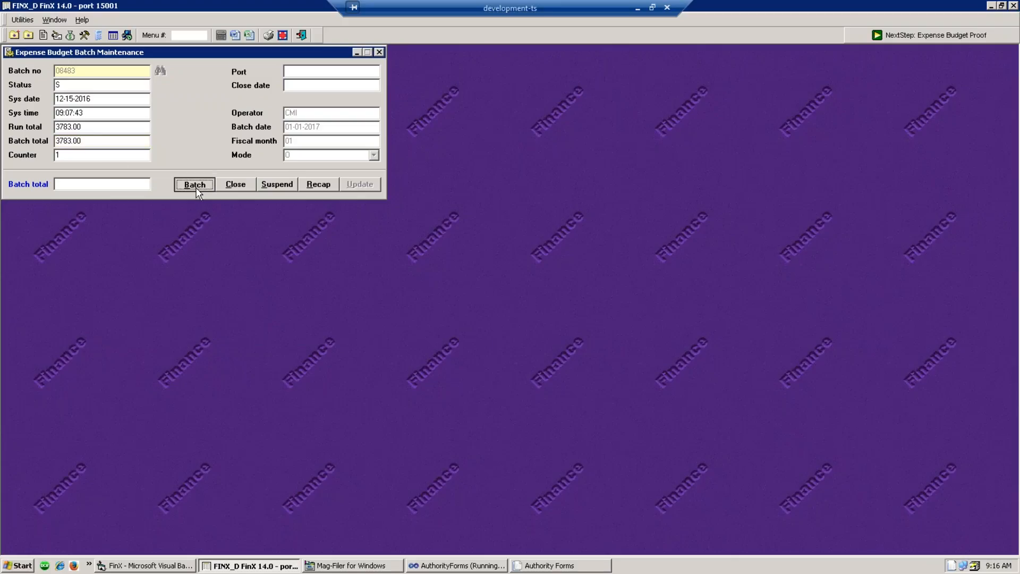
pyautogui.press('Return')
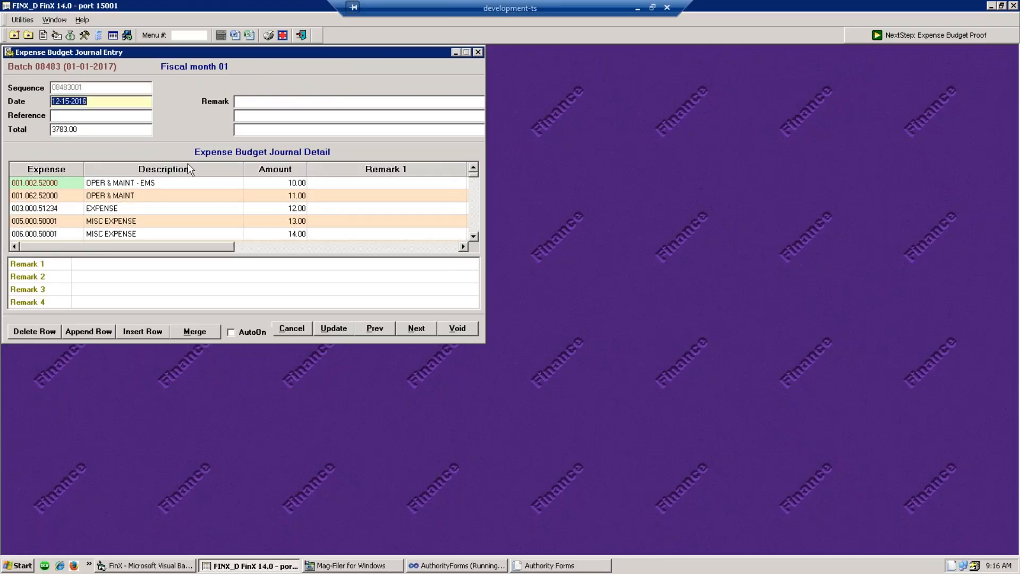
pyautogui.click(298, 224)
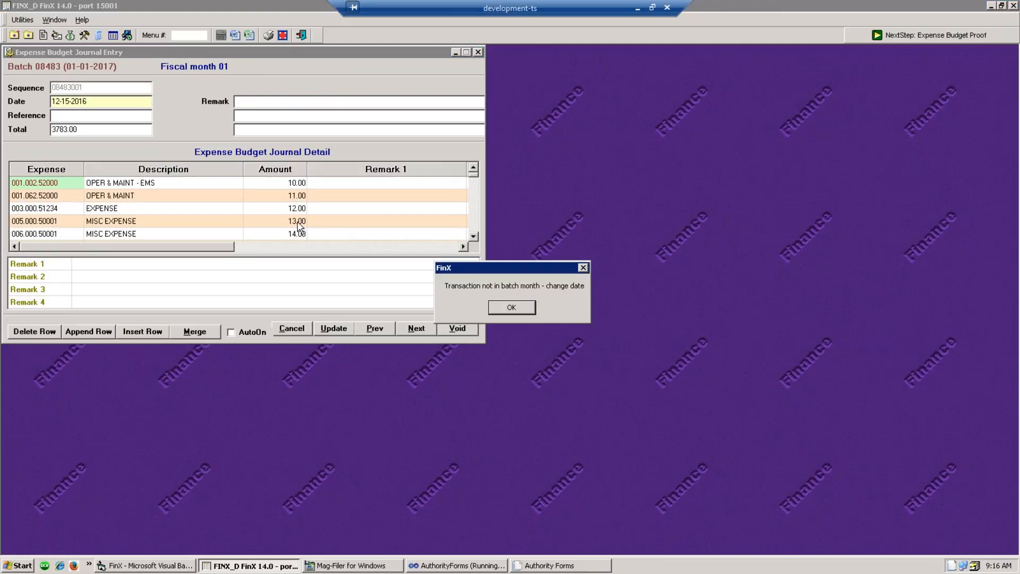
pyautogui.click(511, 309)
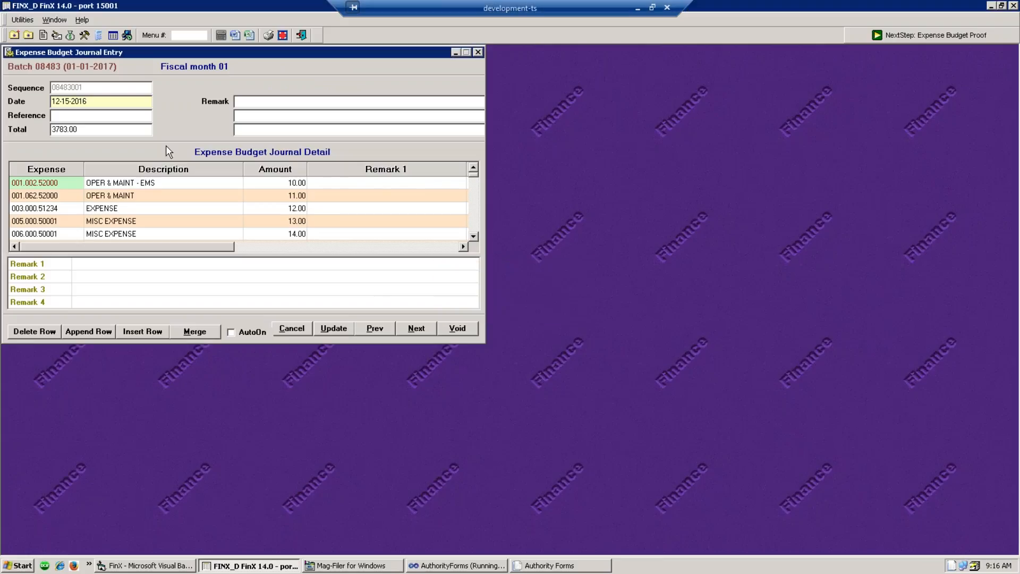
pyautogui.moveTo(88, 100); pyautogui.dragTo(12, 90)
pyautogui.write('1.1.17')
pyautogui.press('Tab')
# - Change the 13.00 detail amount to 15.00 and save the entry
pyautogui.click(155, 196)
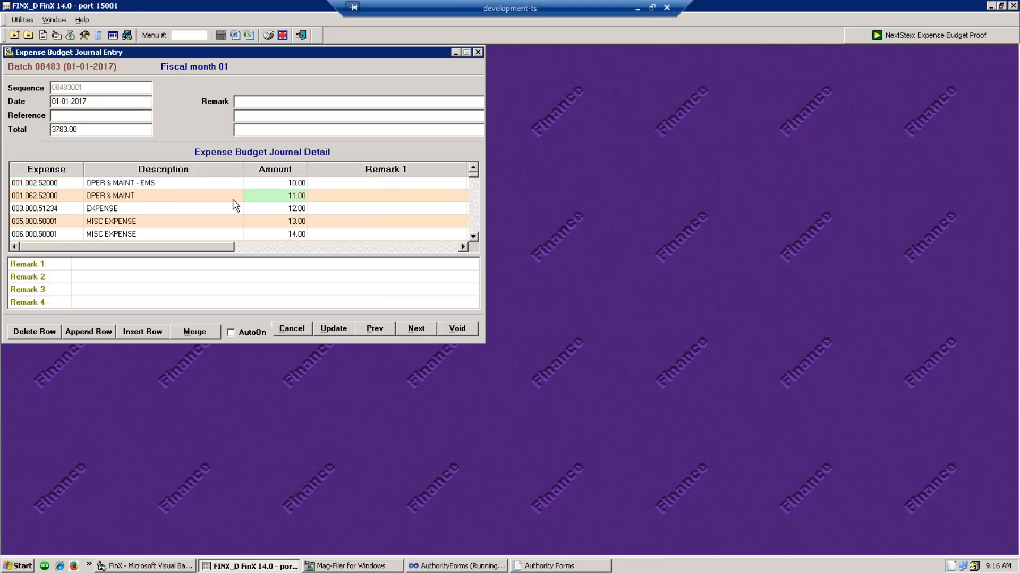
pyautogui.click(267, 208)
pyautogui.click(277, 220)
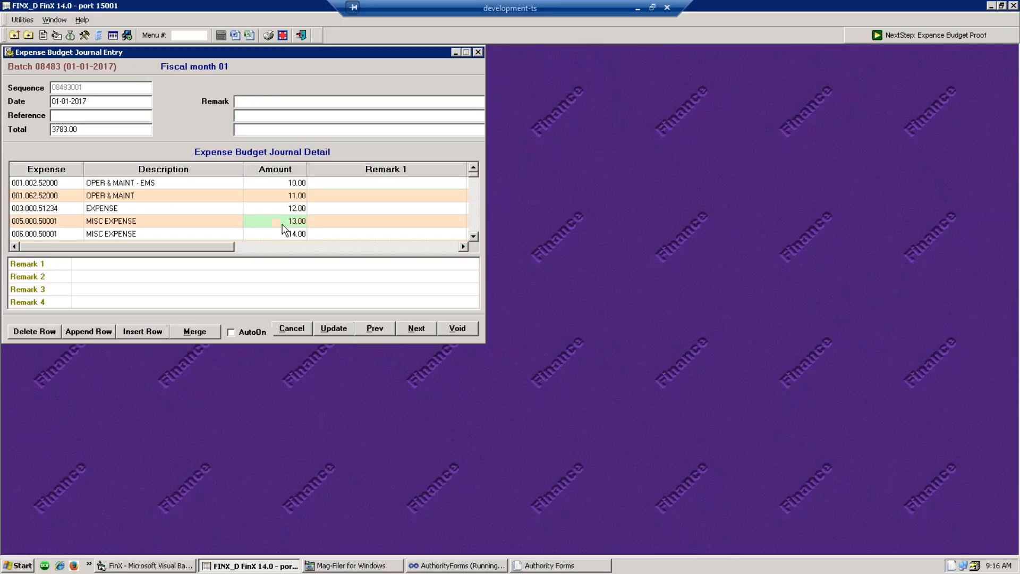
pyautogui.write('15.00')
pyautogui.click(333, 333)
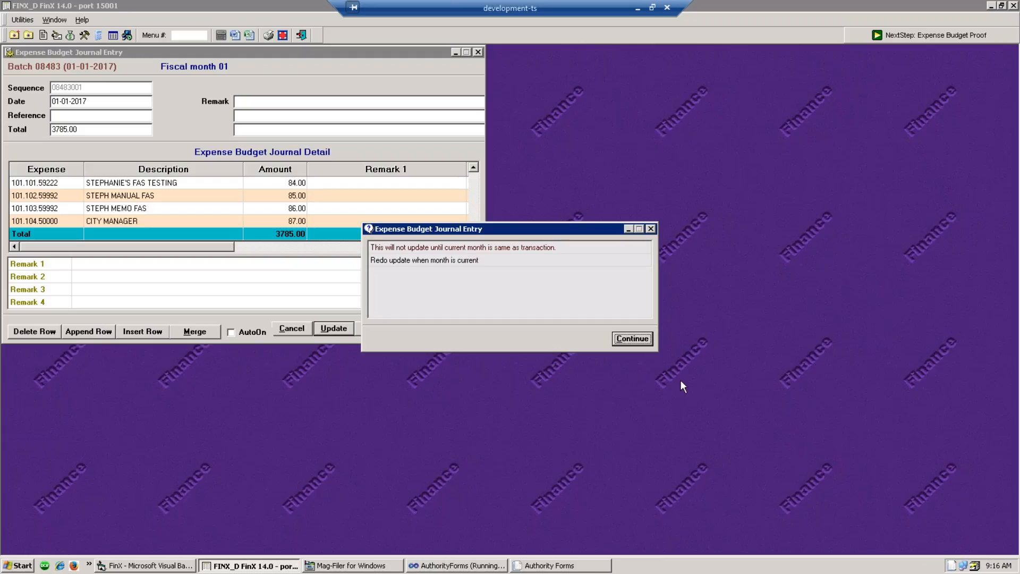
# - Acknowledge the deferred-update message and set batch 08483's batch total to 3785.00
pyautogui.click(641, 339)
pyautogui.click(479, 52)
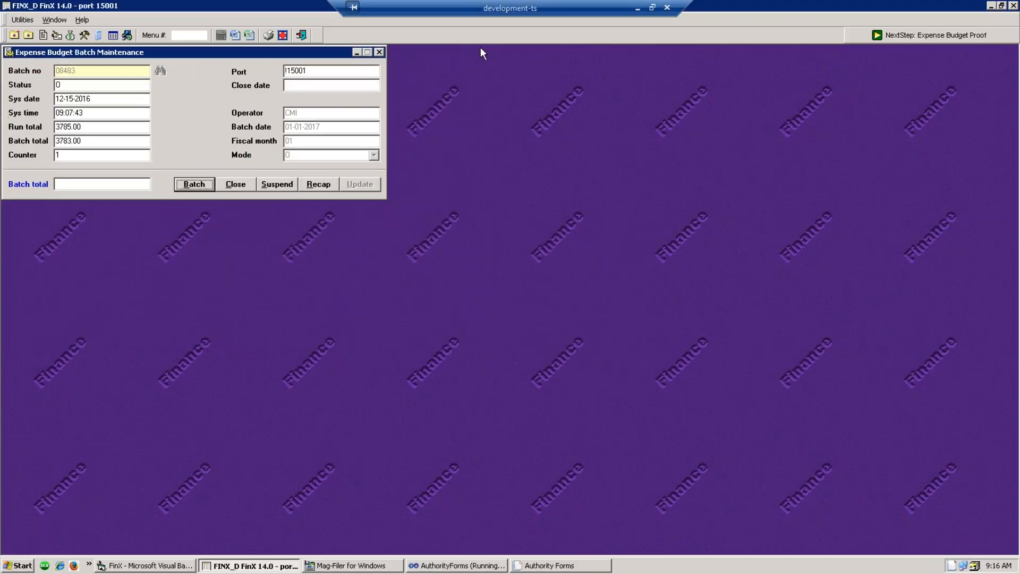
pyautogui.click(87, 184)
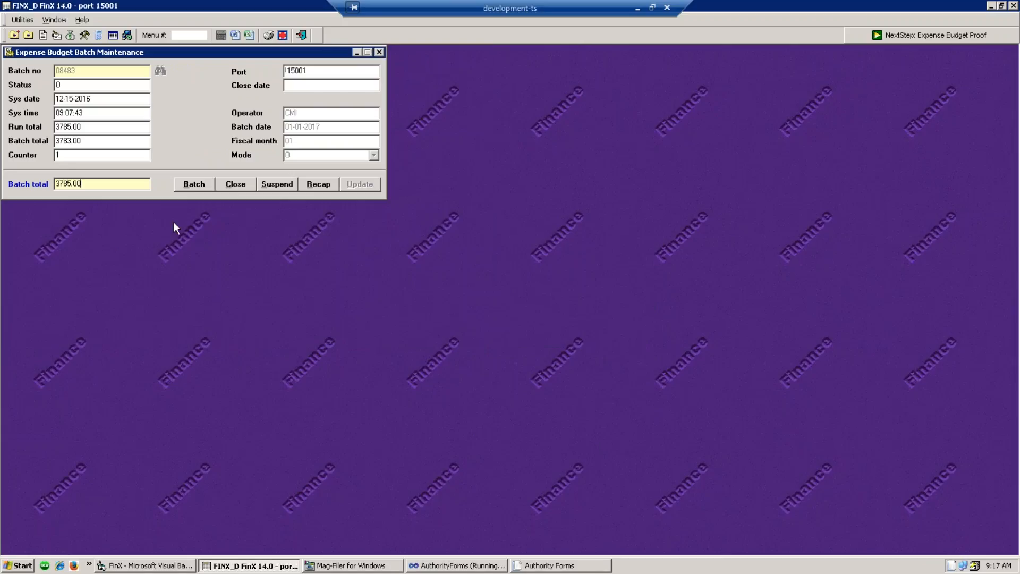
pyautogui.write('3785.00')
# - Suspend batch 08483 and close the Expense Budget Batch Maintenance window
pyautogui.click(285, 189)
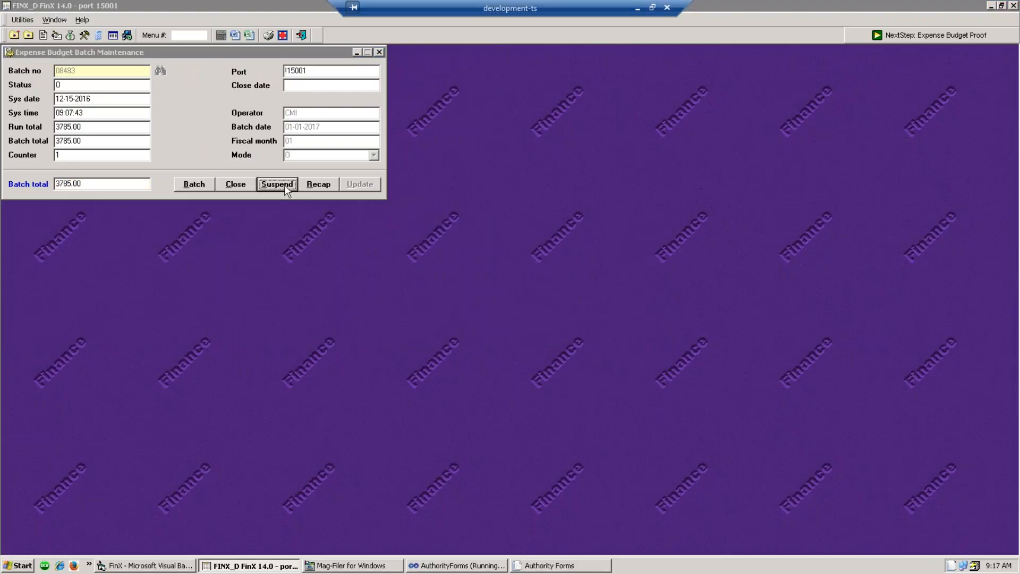
pyautogui.click(511, 314)
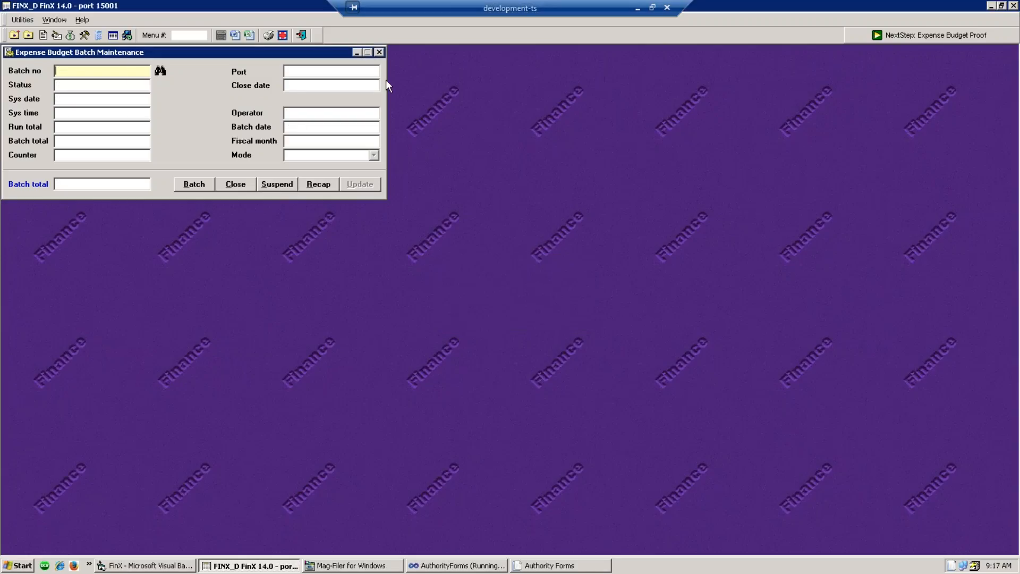
pyautogui.click(379, 52)
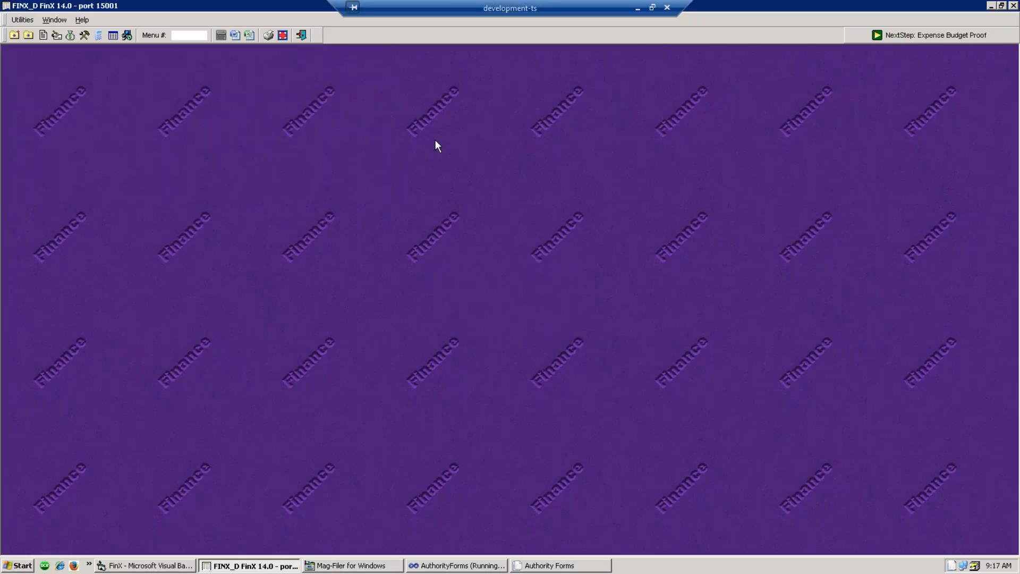
# - Try exporting the Revenue Listing comma-delimited to FX000019.txt and dismiss both access errors
pyautogui.click(68, 35)
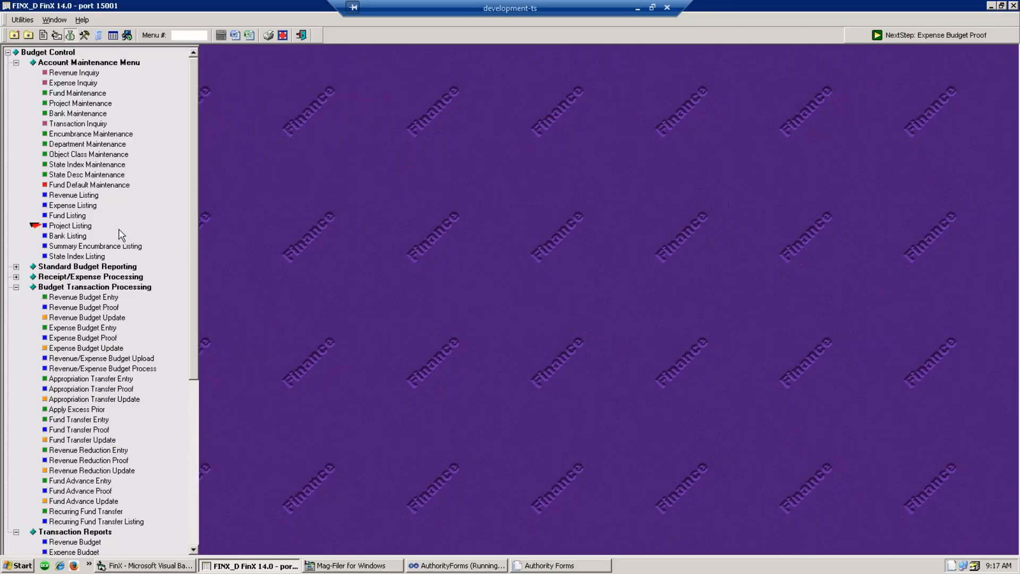
pyautogui.click(75, 198)
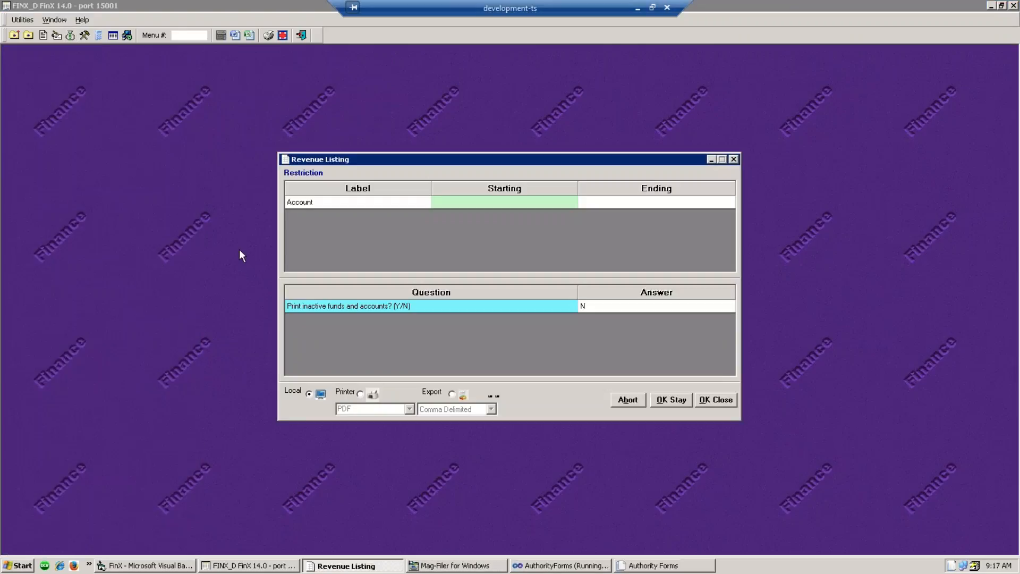
pyautogui.click(452, 394)
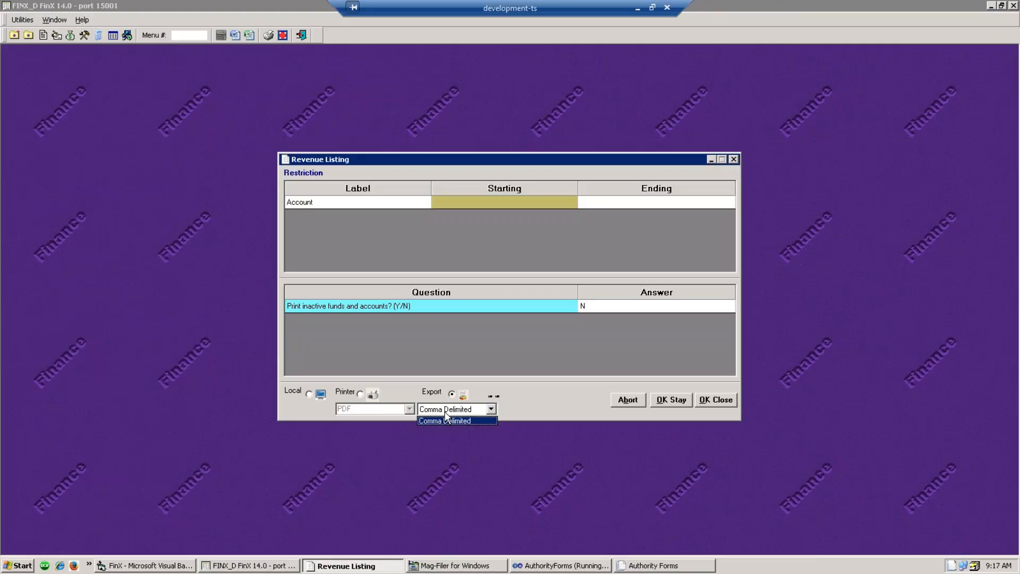
pyautogui.click(716, 399)
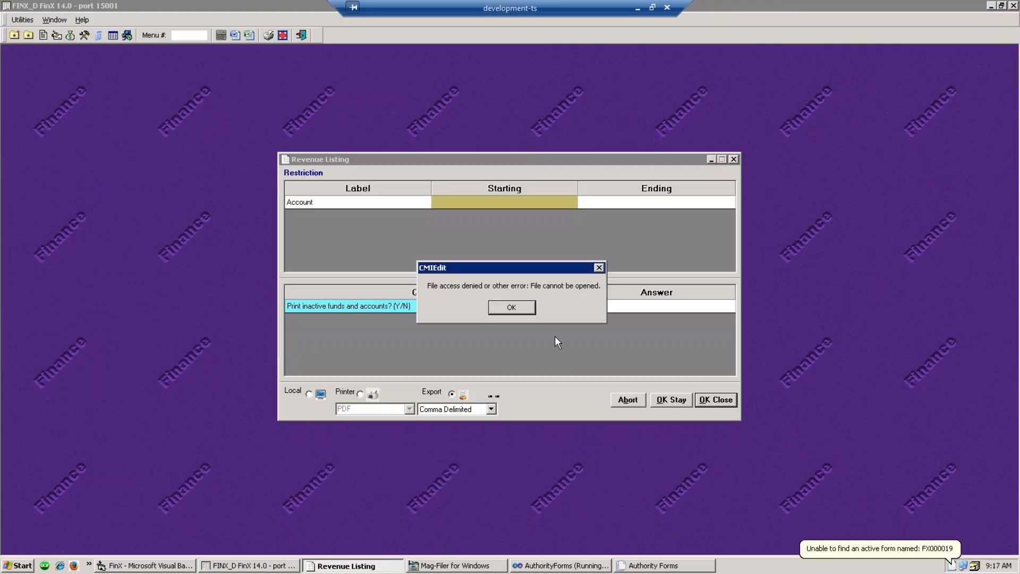
pyautogui.click(520, 311)
pyautogui.click(526, 313)
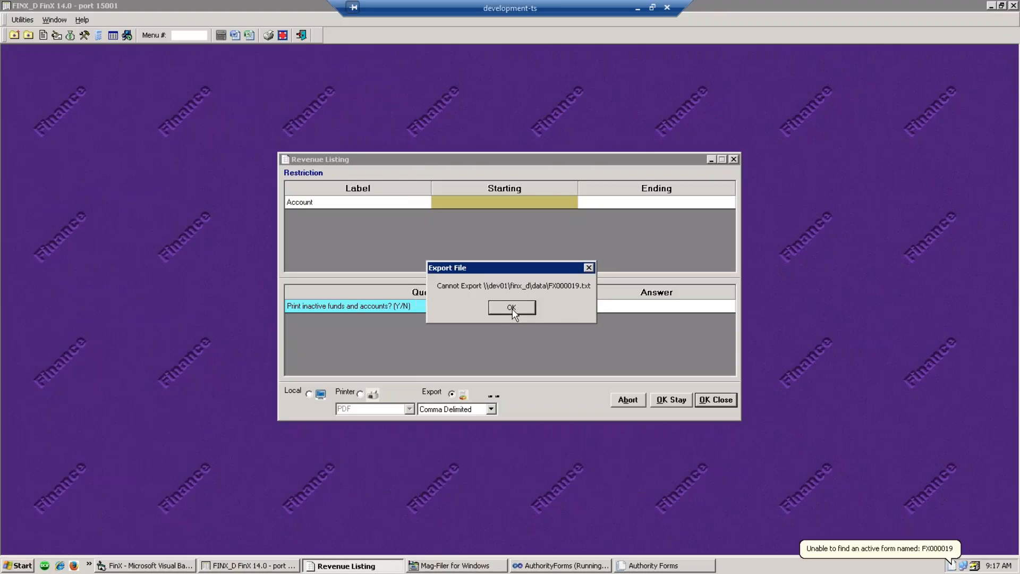
# - Launch Excel 2010 from the Start menu and begin opening an existing workbook
pyautogui.click(8, 568)
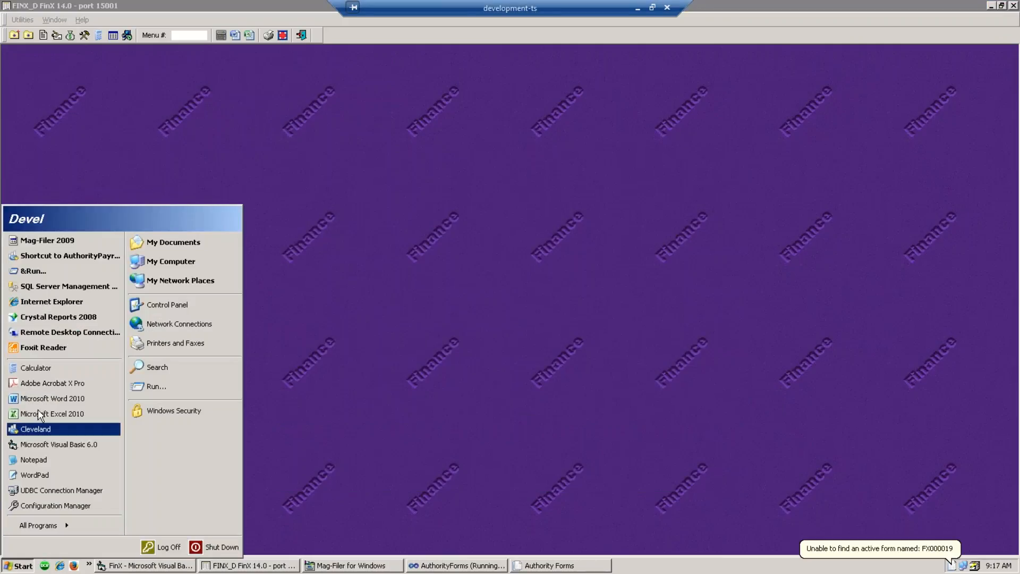
pyautogui.click(53, 413)
pyautogui.click(18, 23)
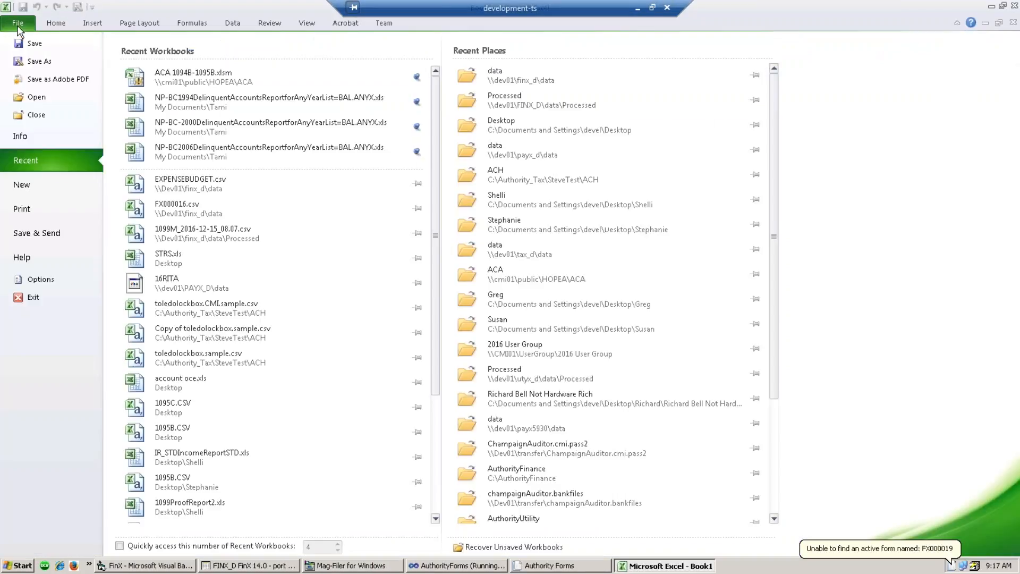
pyautogui.click(38, 97)
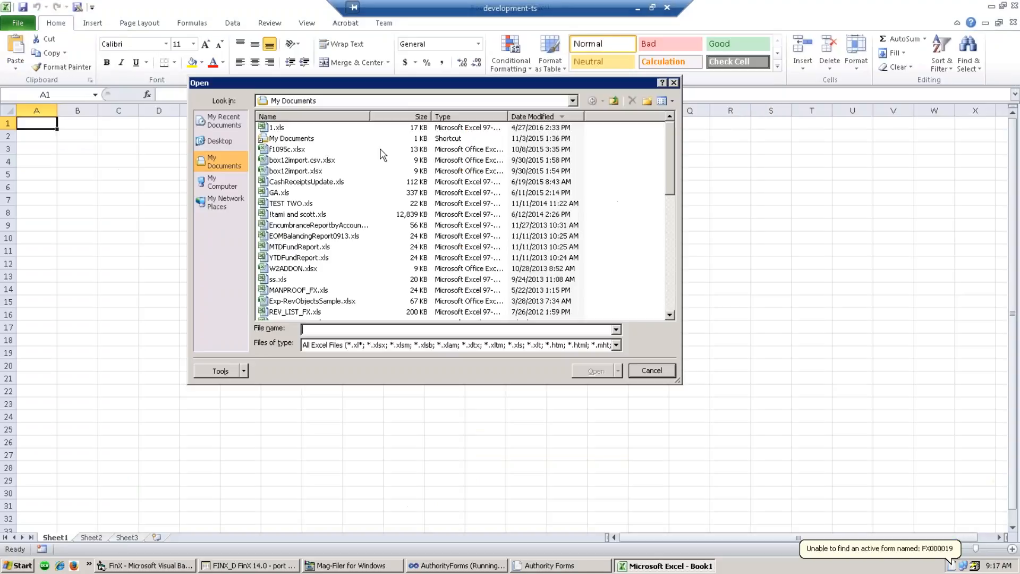
# - Browse to the \\DEV01\FINX_D\DATA folder, correcting the mistyped FIN_D path
pyautogui.click(549, 102)
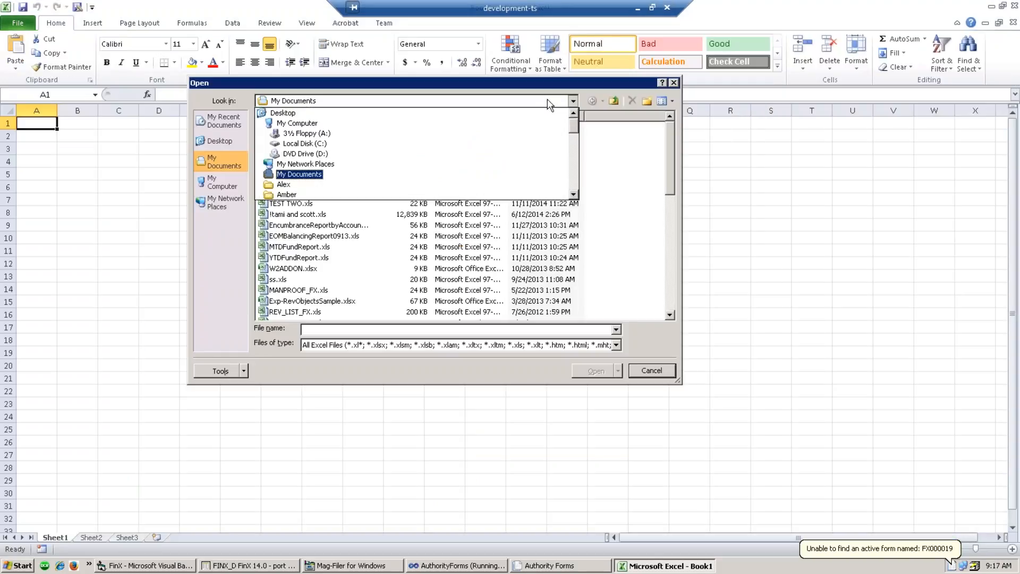
pyautogui.click(367, 330)
pyautogui.write('\\\\DEV')
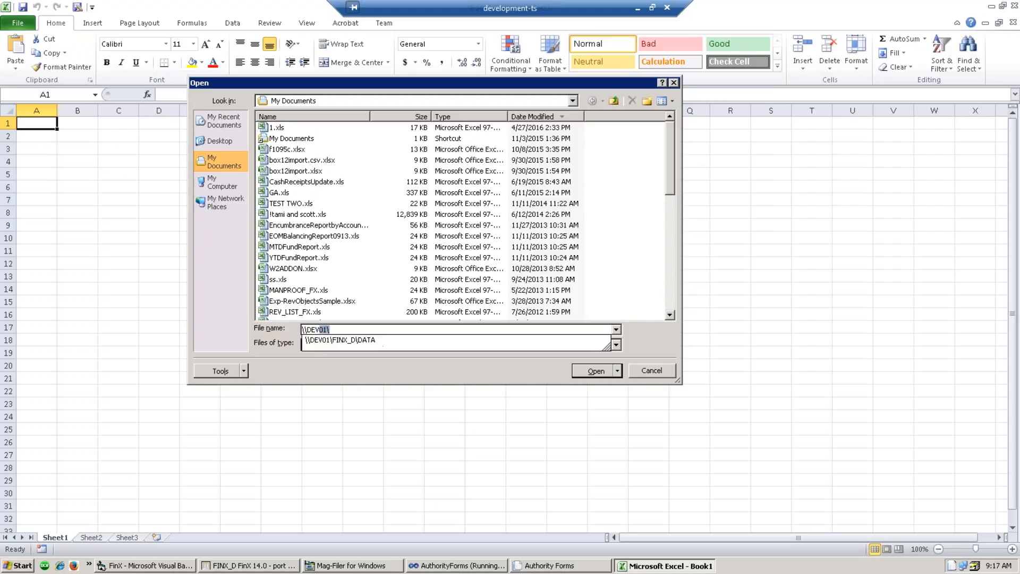
pyautogui.write('01\\FIN_D\\')
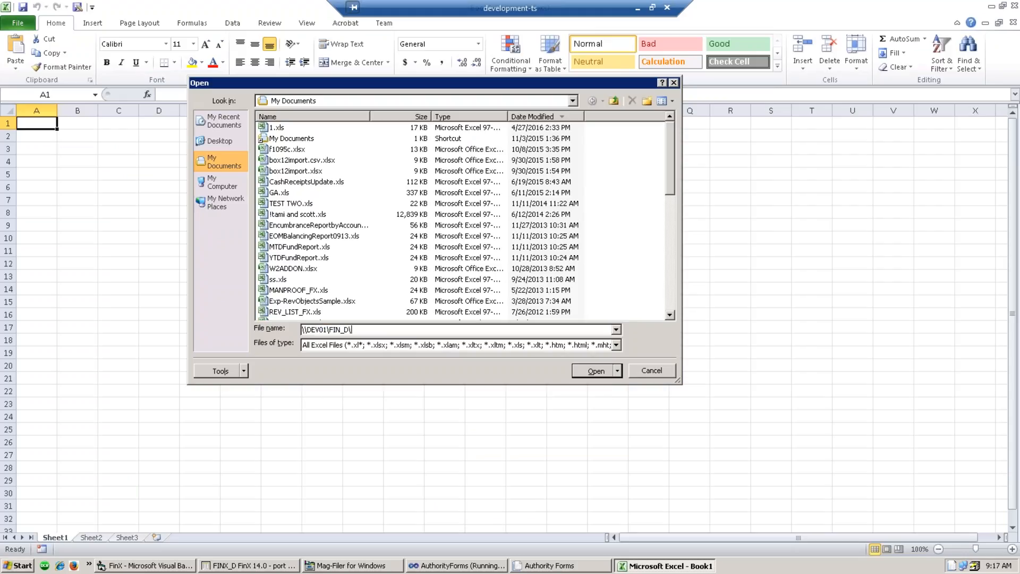
pyautogui.write('DATA')
pyautogui.press('Return')
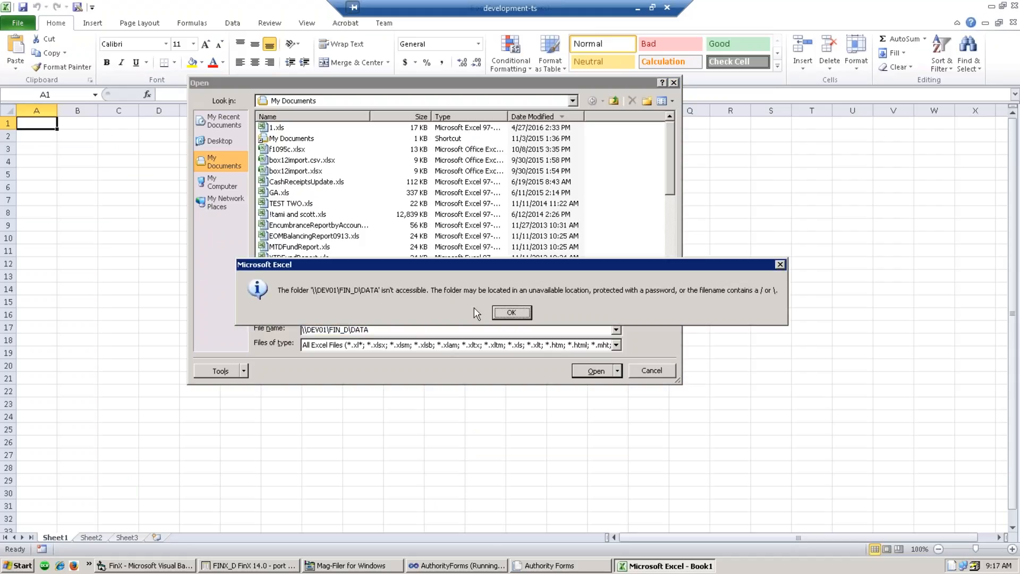
pyautogui.click(512, 313)
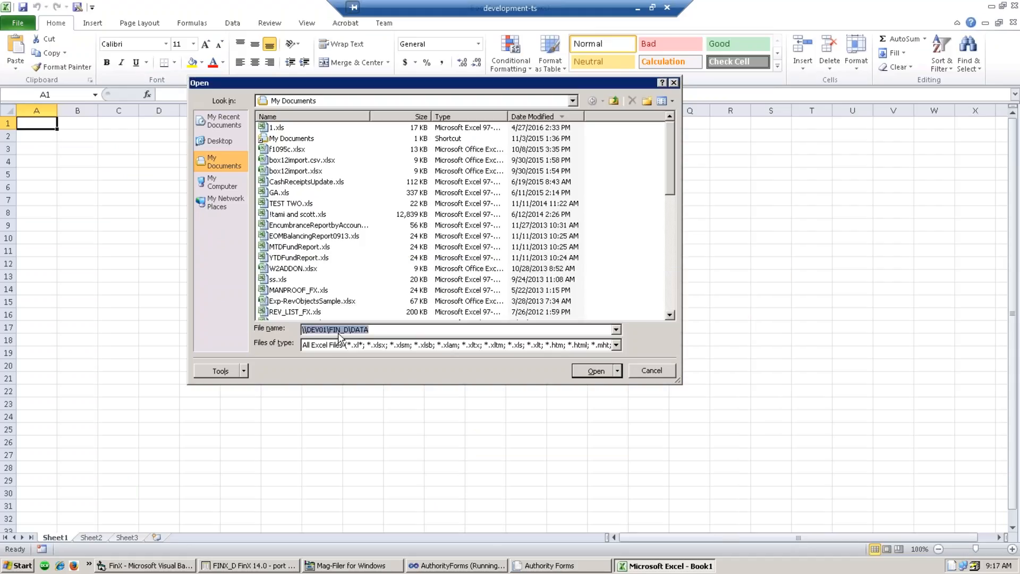
pyautogui.click(343, 331)
pyautogui.write('X')
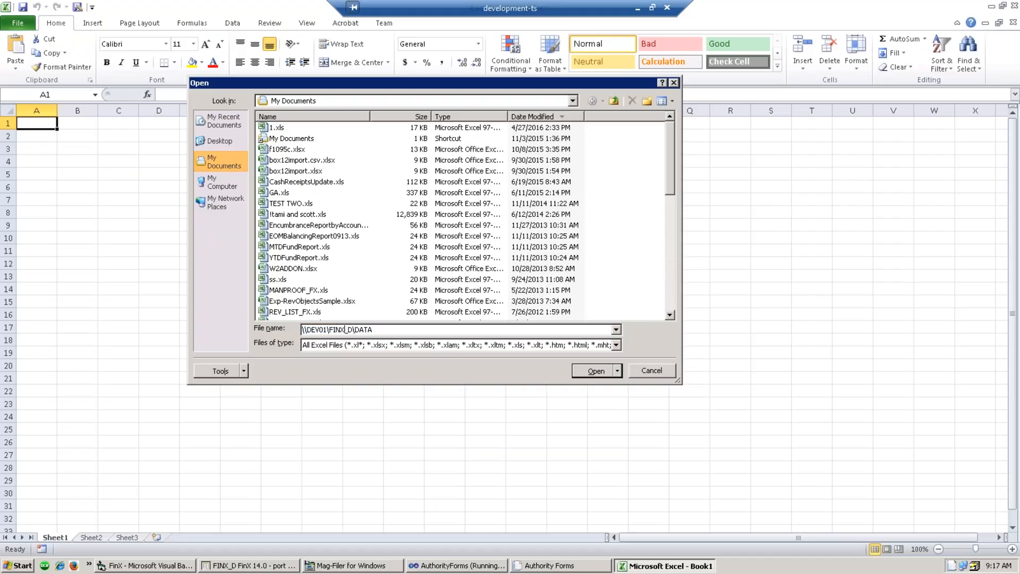
pyautogui.press('Return')
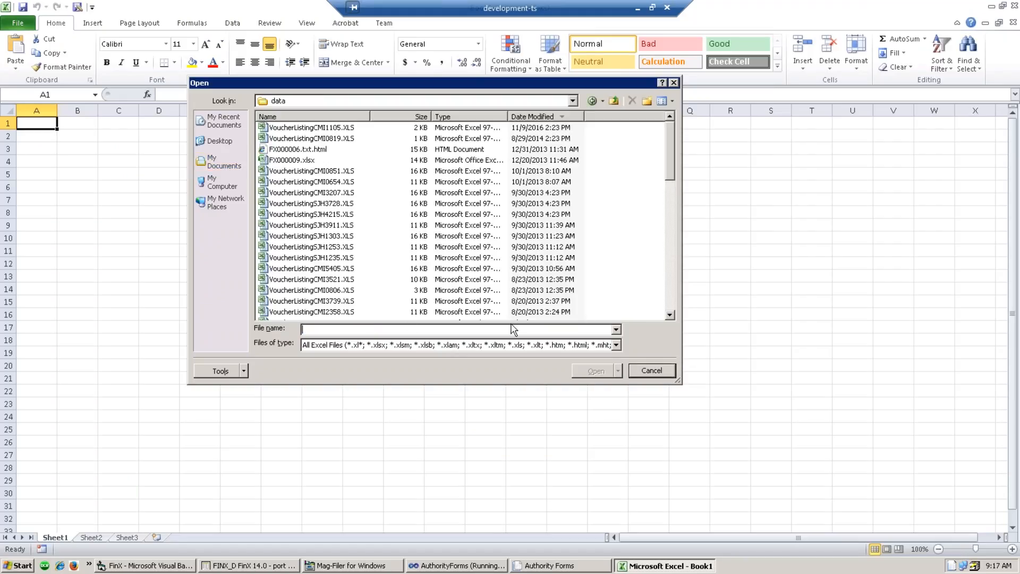
# - Show All Files, open FX000019.csv, and auto-fit columns A and B
pyautogui.click(616, 345)
pyautogui.click(420, 355)
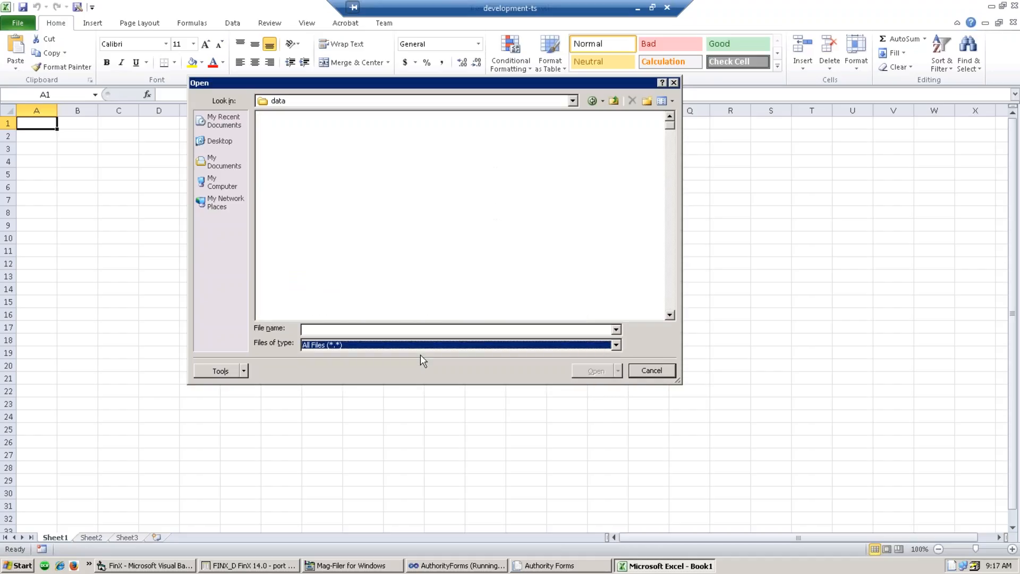
pyautogui.click(298, 139)
pyautogui.doubleClick(297, 139)
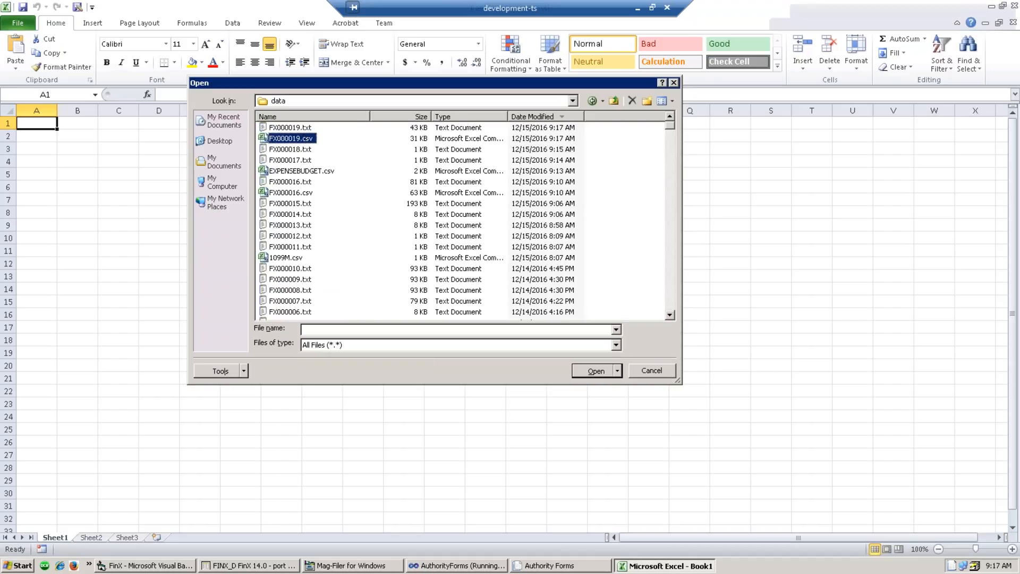
pyautogui.moveTo(36, 109); pyautogui.dragTo(63, 118)
pyautogui.doubleClick(57, 111)
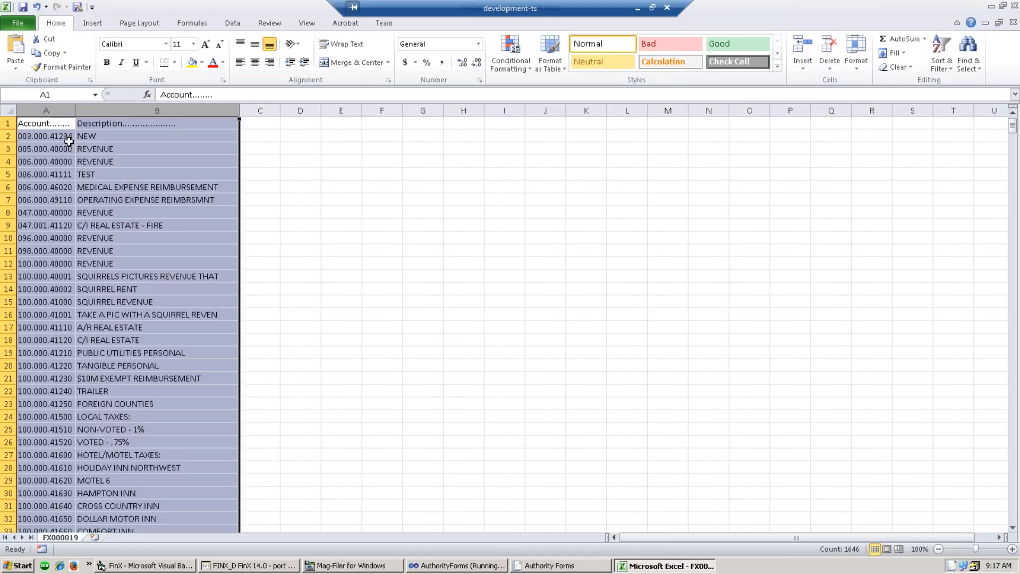
# - Delete the header row and the description column B
pyautogui.click(9, 123)
pyautogui.rightClick(10, 124)
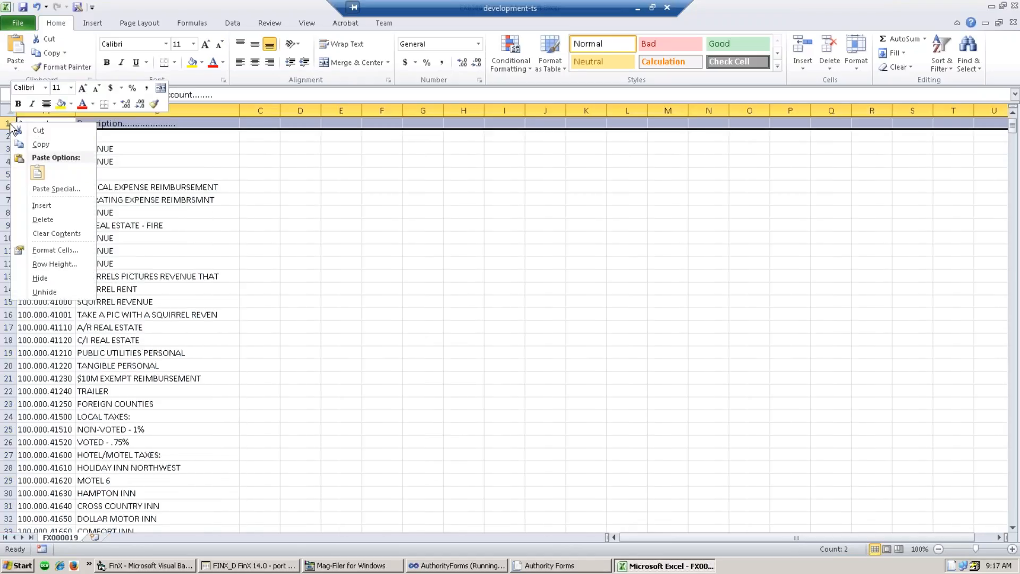
pyautogui.click(40, 219)
pyautogui.click(82, 173)
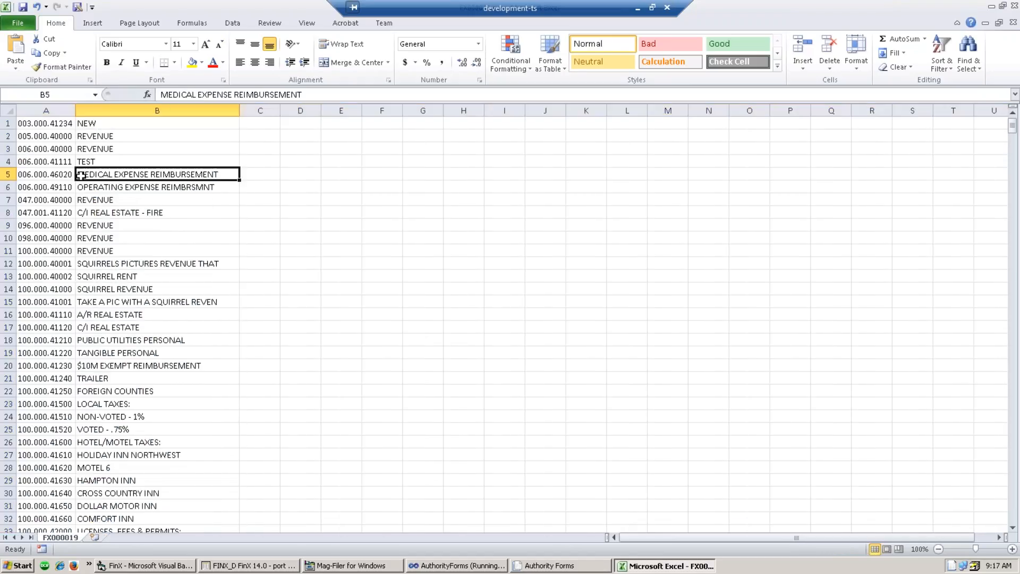
pyautogui.click(165, 110)
pyautogui.rightClick(156, 222)
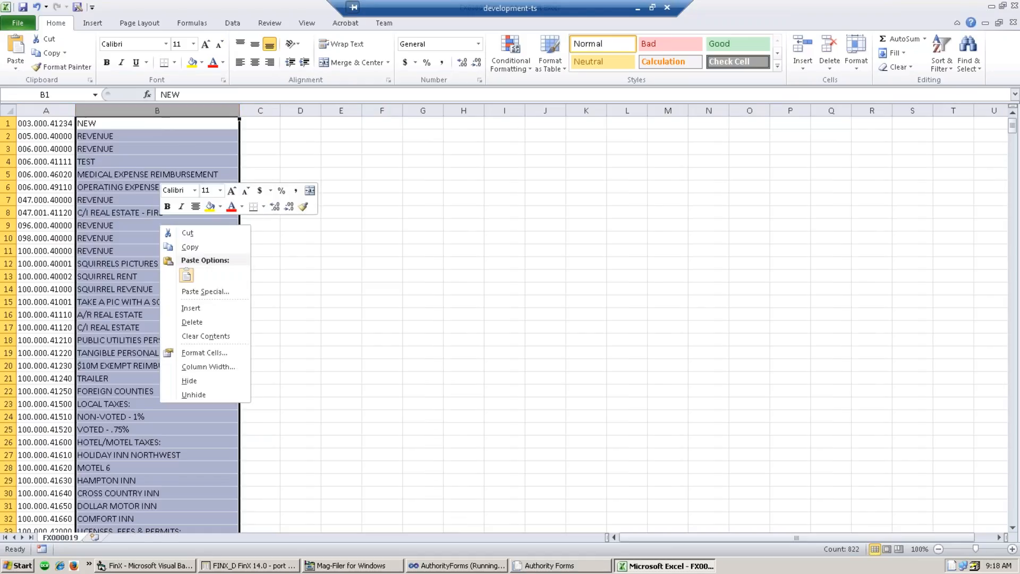
pyautogui.click(192, 322)
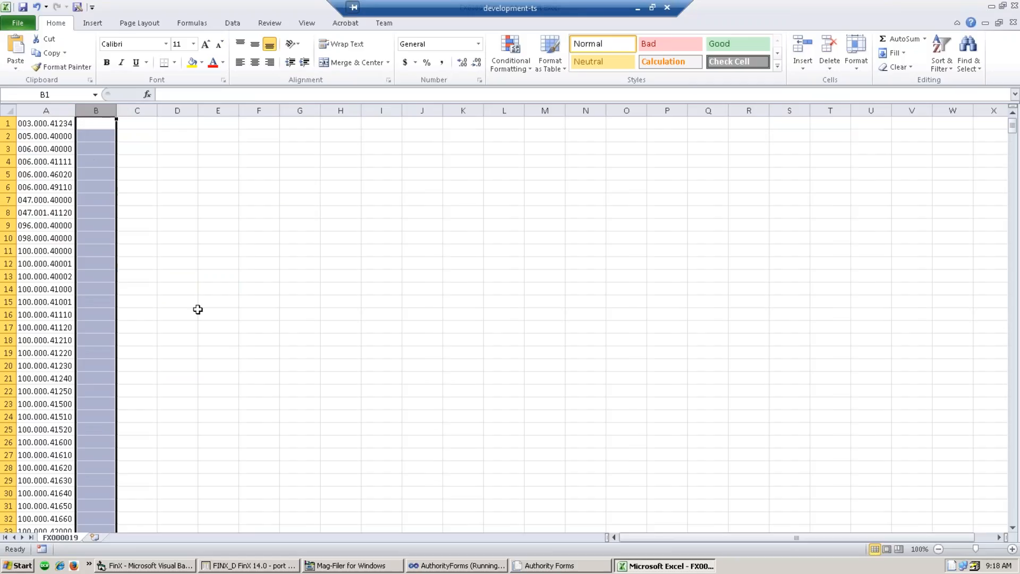
# - Number column B from 1 to 5 and fill the series down to 215
pyautogui.click(100, 126)
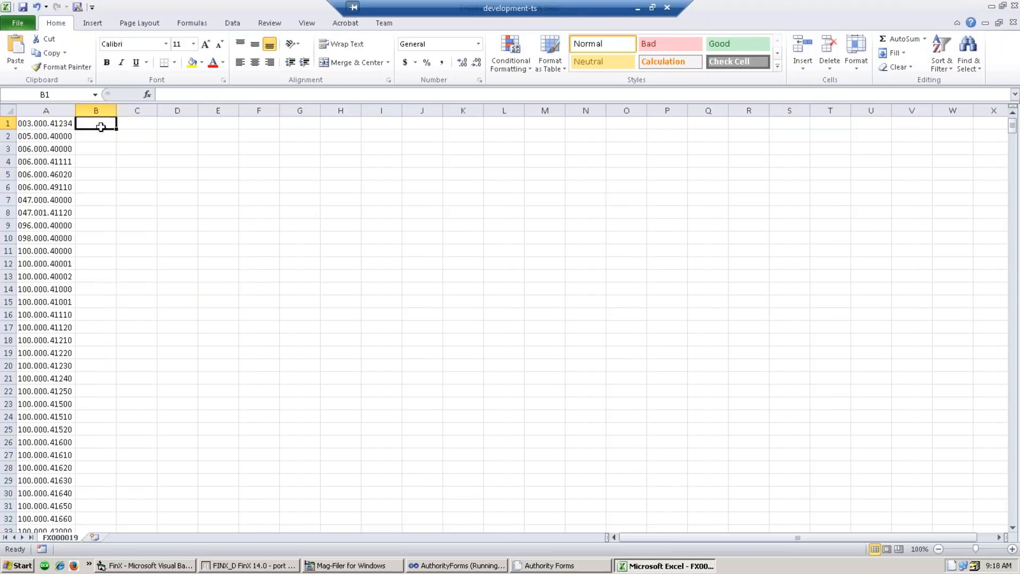
pyautogui.write('1')
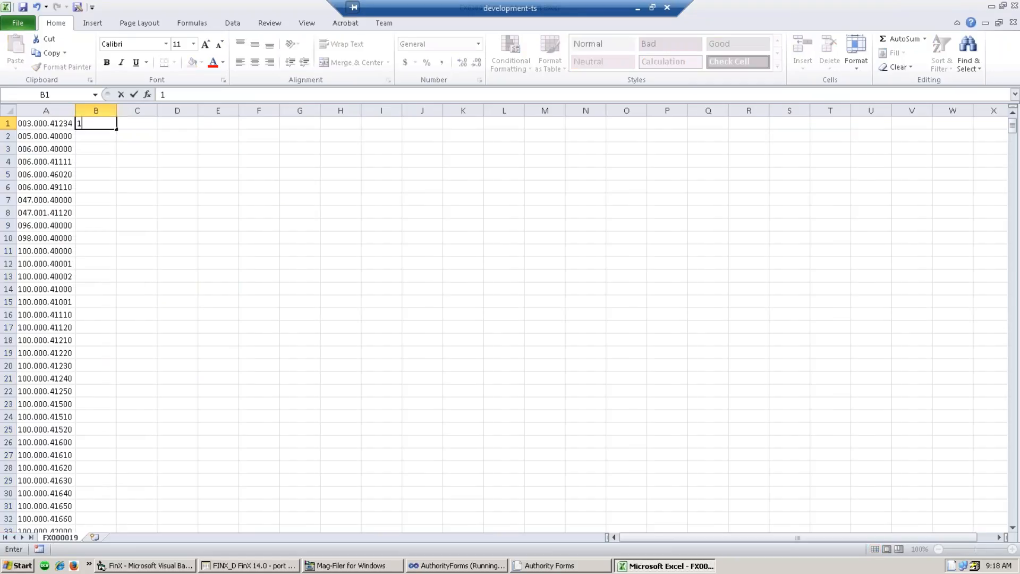
pyautogui.press('Return')
pyautogui.write('2')
pyautogui.press('Return')
pyautogui.write('3')
pyautogui.press('Return')
pyautogui.write('4')
pyautogui.press('Return')
pyautogui.write('5')
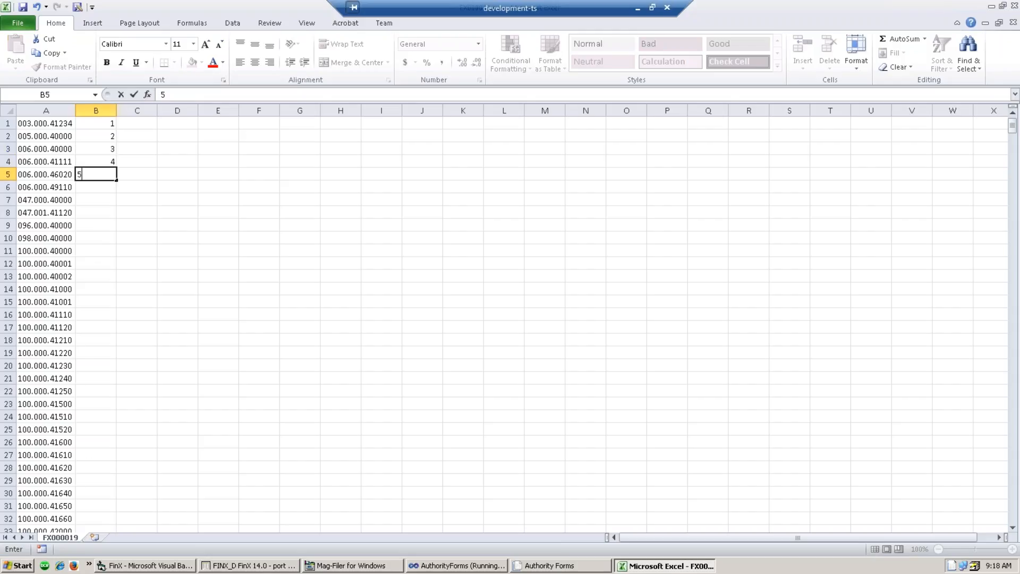
pyautogui.click(216, 234)
pyautogui.moveTo(106, 126); pyautogui.dragTo(104, 433)
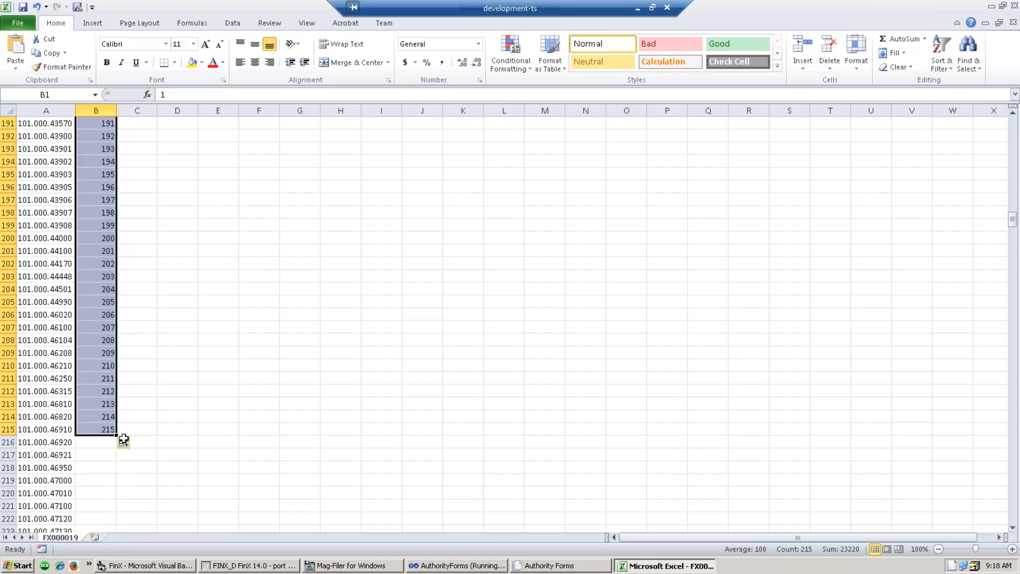
pyautogui.click(99, 442)
# - Delete every row below row 215 and check that nothing remains beneath it
pyautogui.moveTo(8, 442); pyautogui.dragTo(20, 506)
pyautogui.rightClick(7, 463)
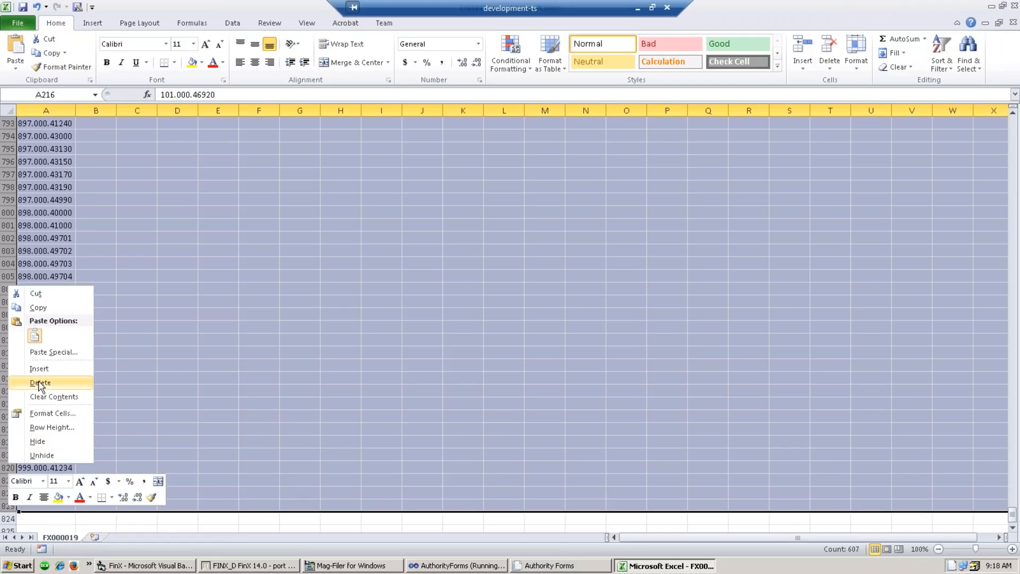
pyautogui.click(32, 380)
pyautogui.click(109, 387)
pyautogui.scroll(5, 109, 387)
pyautogui.click(109, 353)
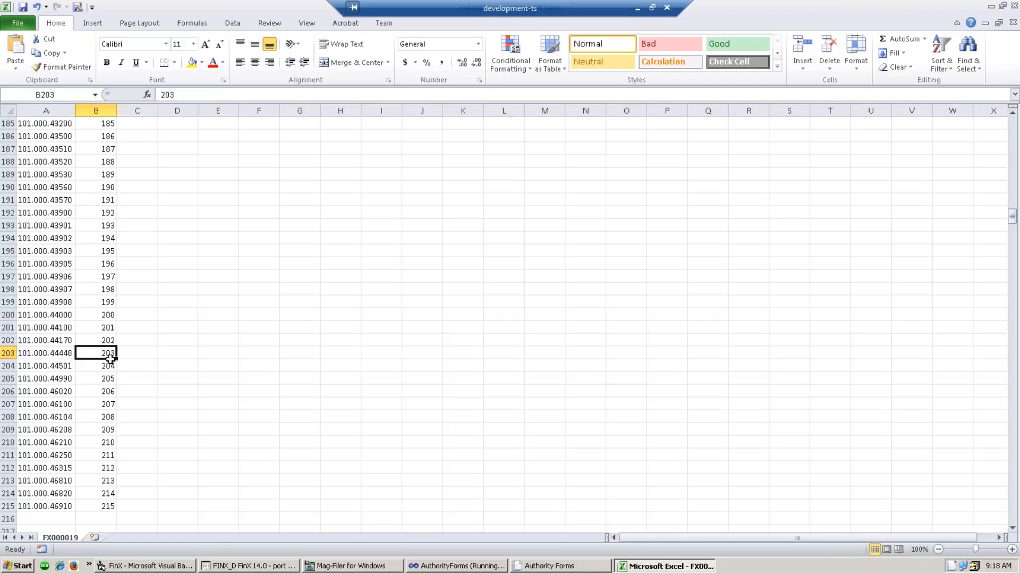
pyautogui.scroll(11, 120, 390)
pyautogui.scroll(-16, 121, 389)
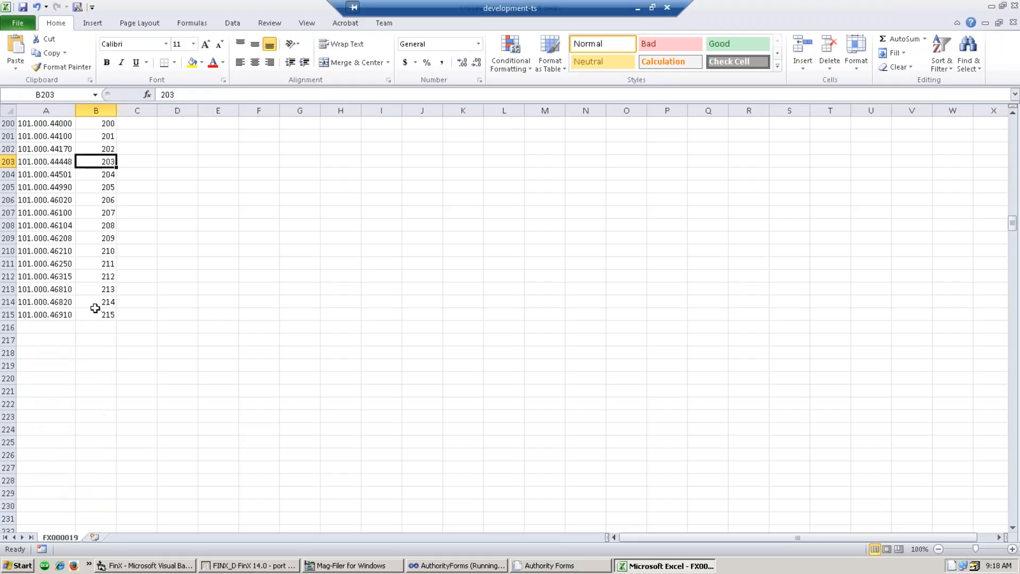
pyautogui.click(100, 327)
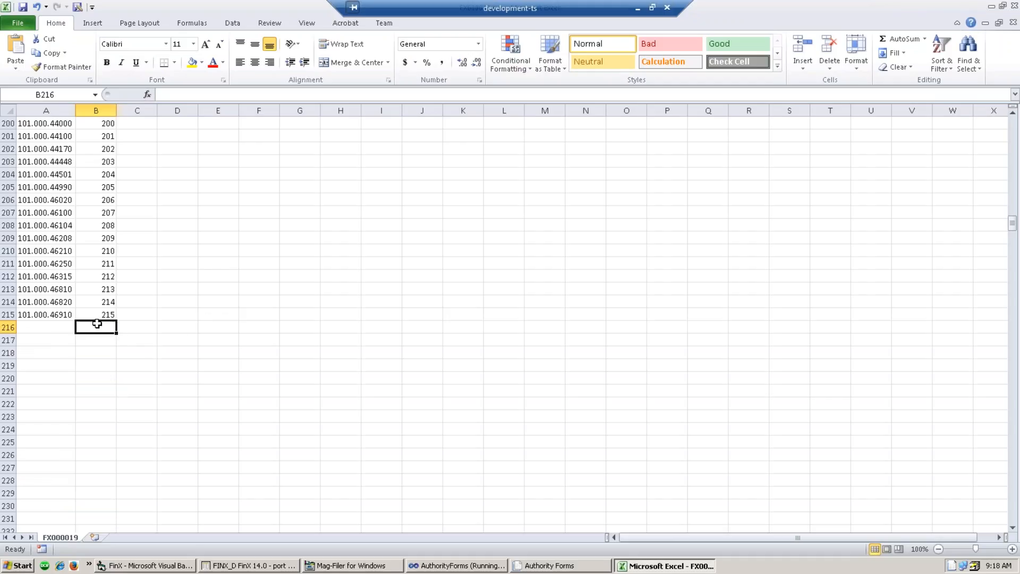
pyautogui.scroll(20, 93, 318)
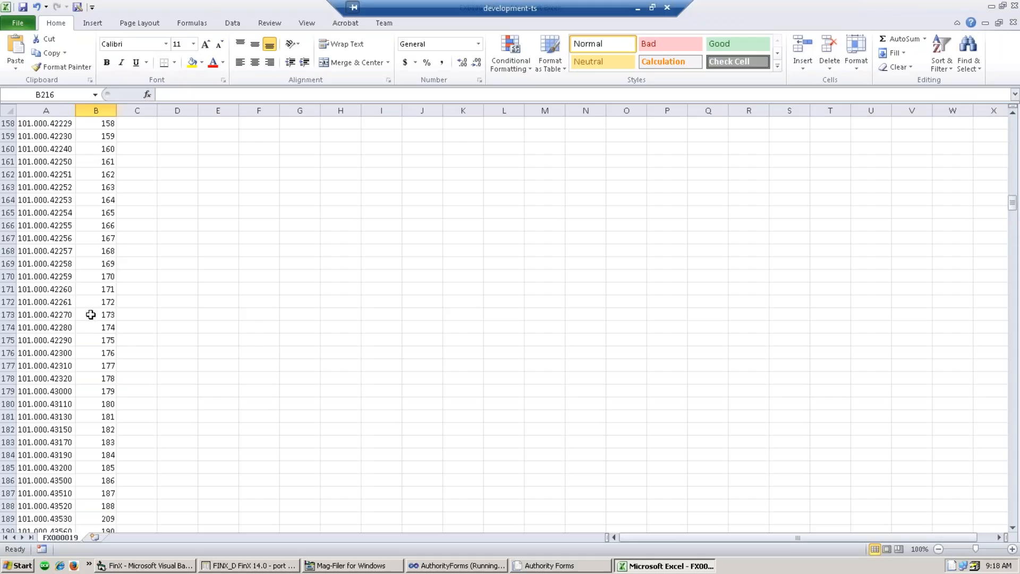
pyautogui.scroll(20, 86, 312)
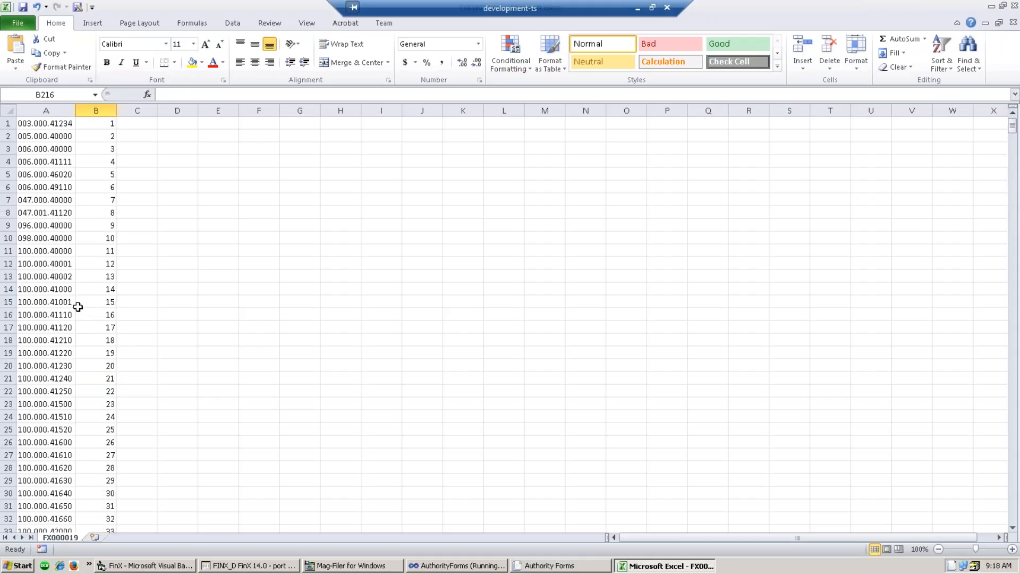
# - Save the sheet as REVENUEBUDGET.csv, keeping CSV format, then close Excel without re-saving
pyautogui.click(21, 24)
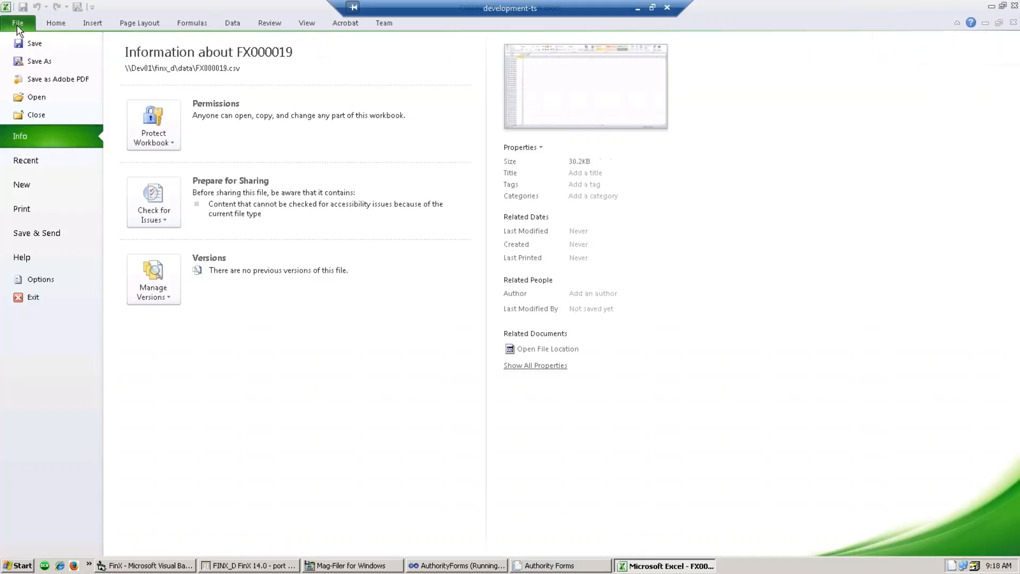
pyautogui.click(47, 62)
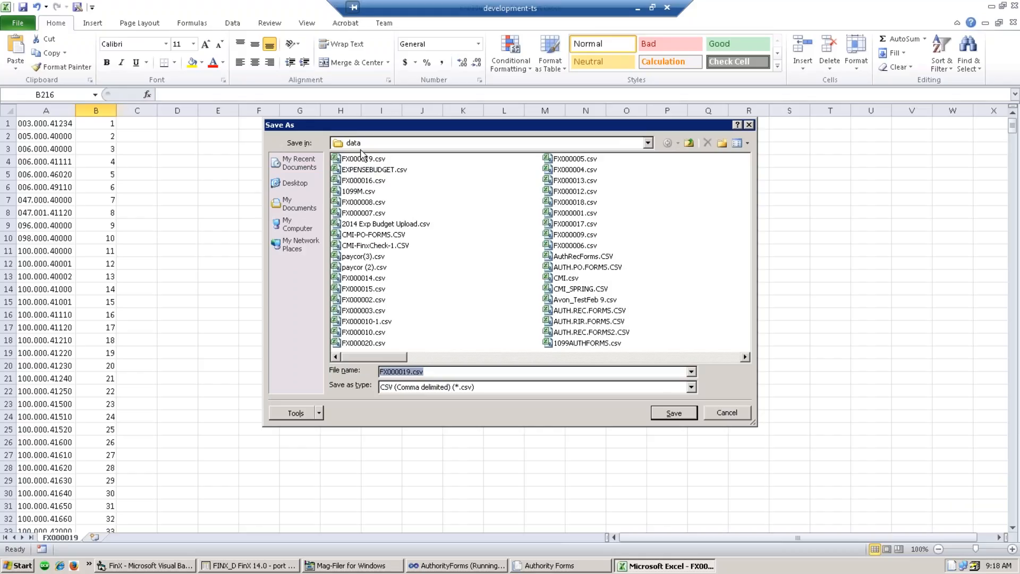
pyautogui.click(436, 371)
pyautogui.doubleClick(382, 373)
pyautogui.write('REVENUEBUDGET')
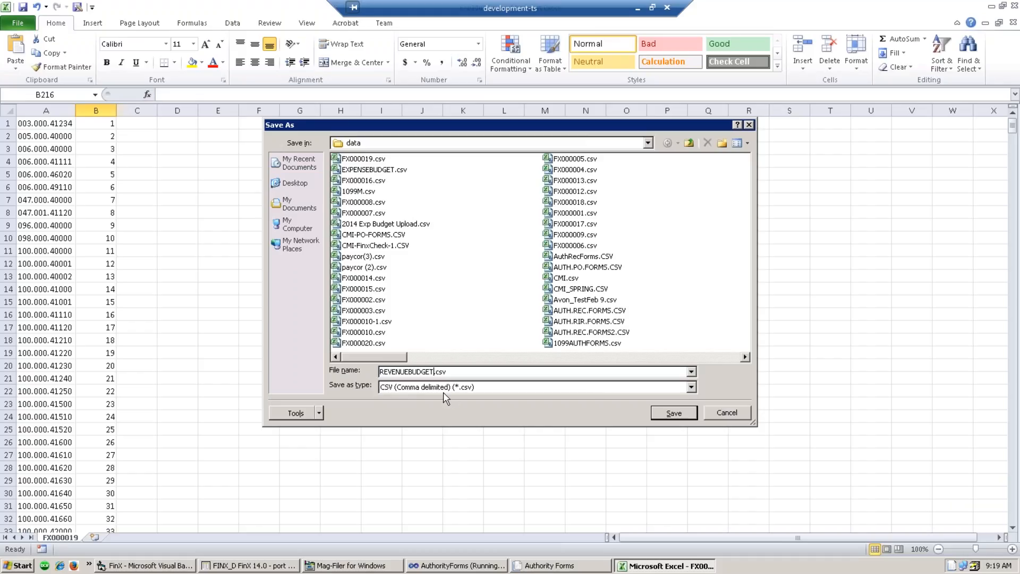
pyautogui.click(673, 414)
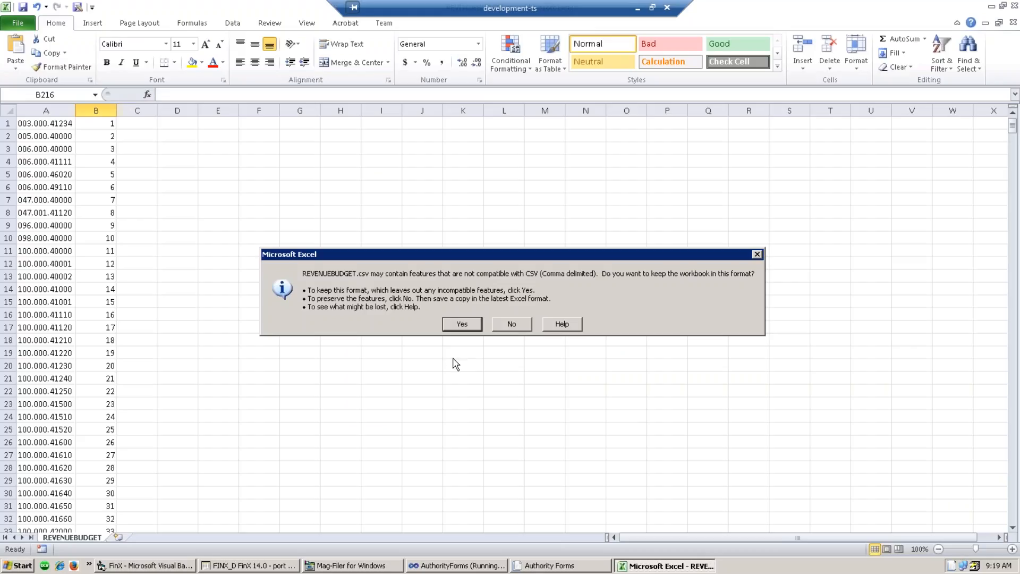
pyautogui.click(460, 325)
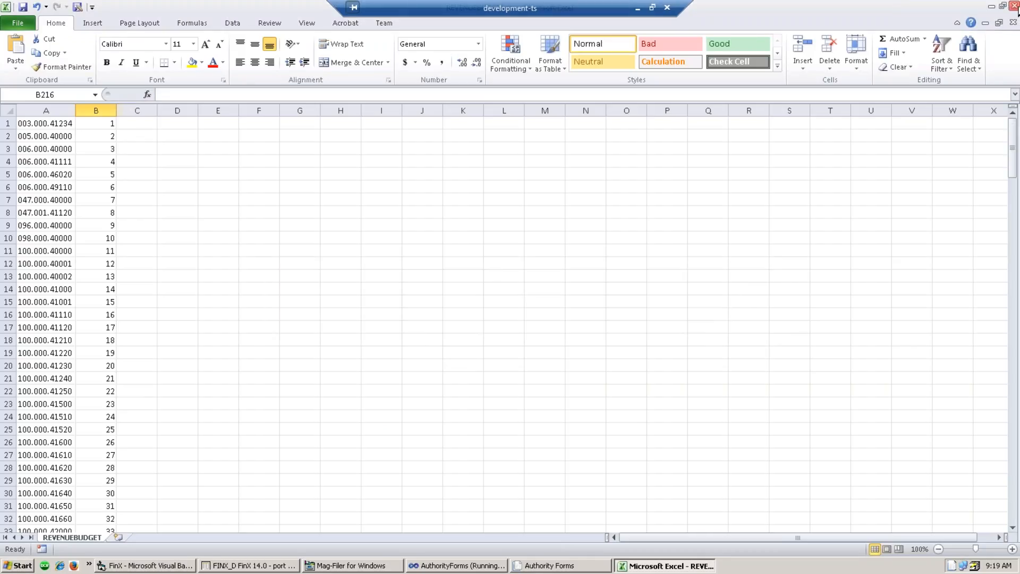
pyautogui.click(1013, 21)
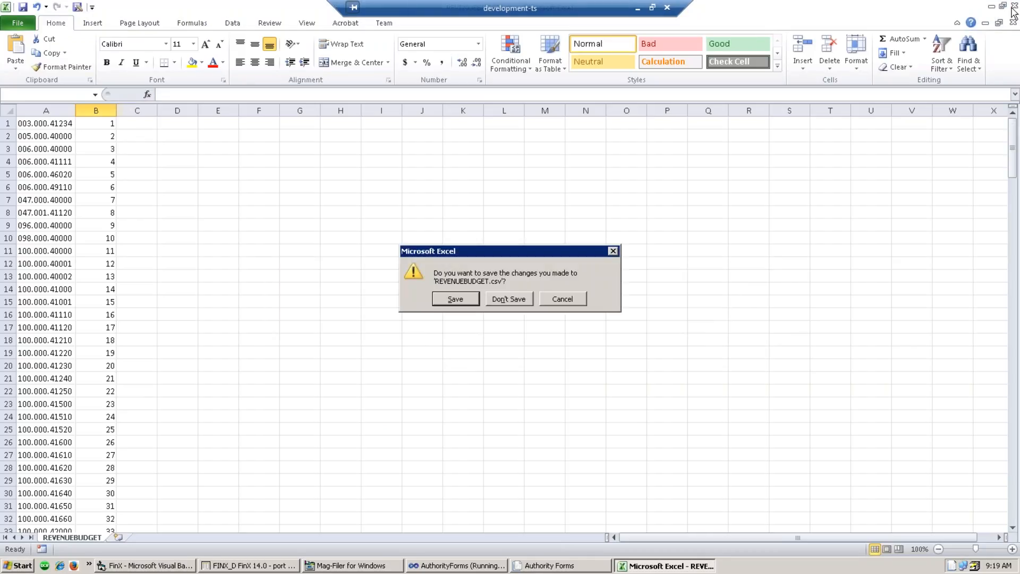
pyautogui.click(510, 299)
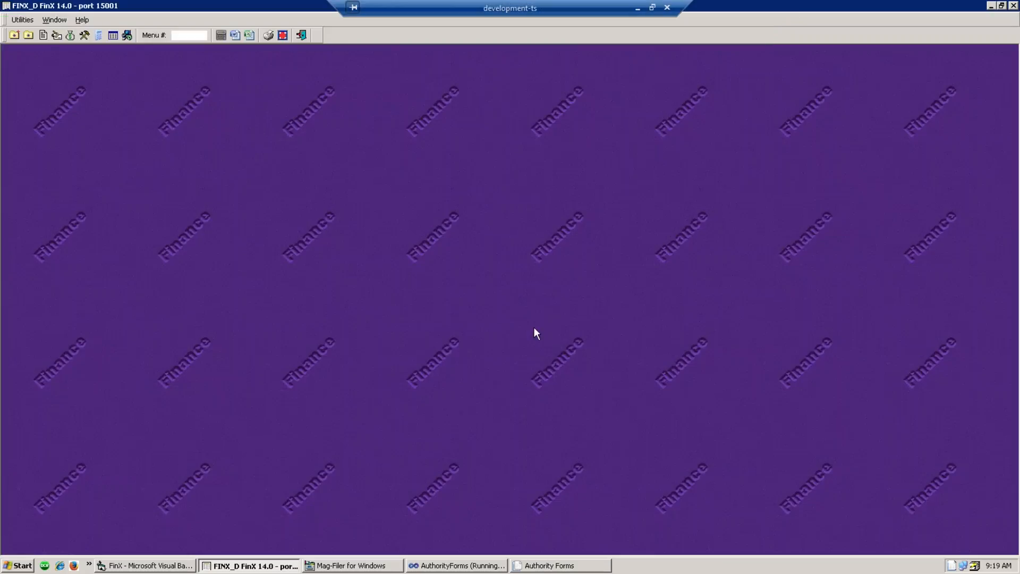
# - Start a new batch in Revenue Budget Entry with Original Budget mode
pyautogui.click(69, 35)
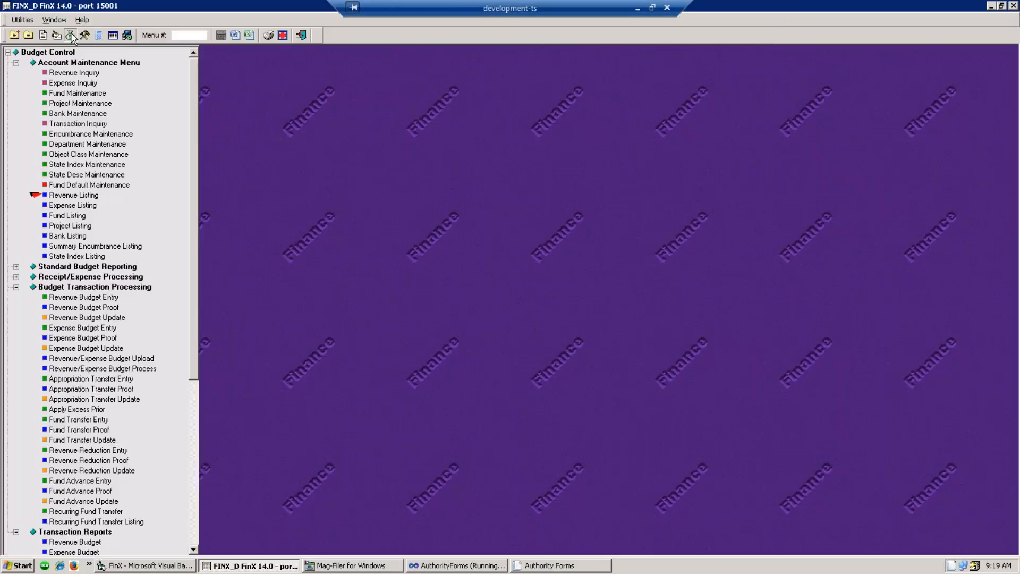
pyautogui.doubleClick(76, 298)
pyautogui.write('N')
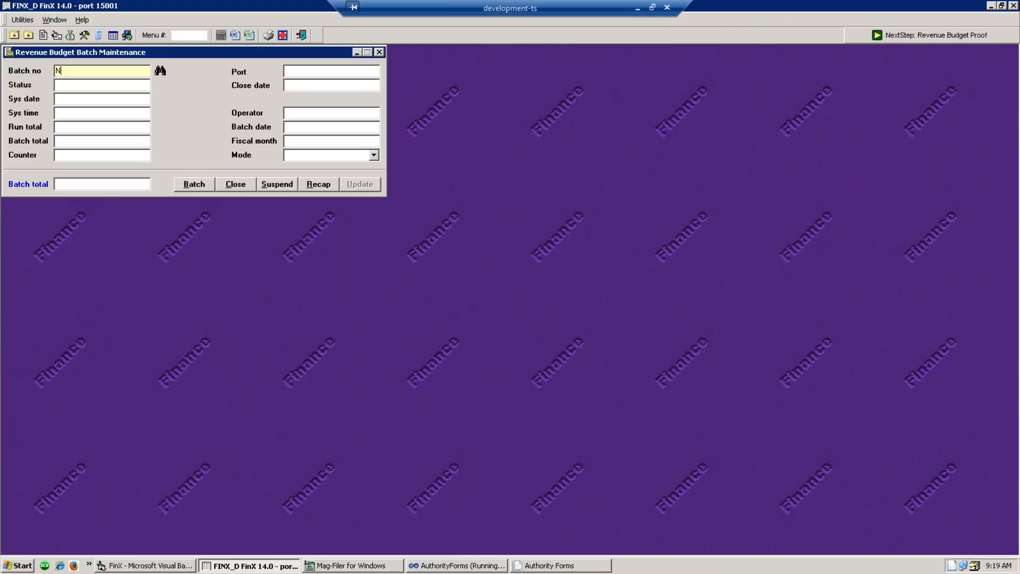
pyautogui.press('Return')
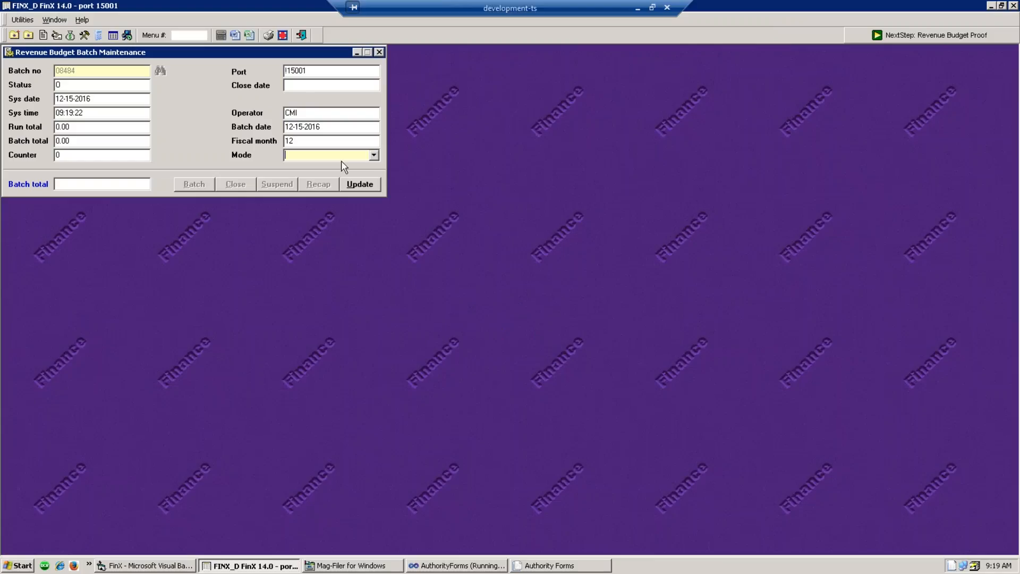
pyautogui.click(340, 155)
pyautogui.click(332, 168)
# - Date the batch 1.1.17 and save the batch header
pyautogui.click(337, 127)
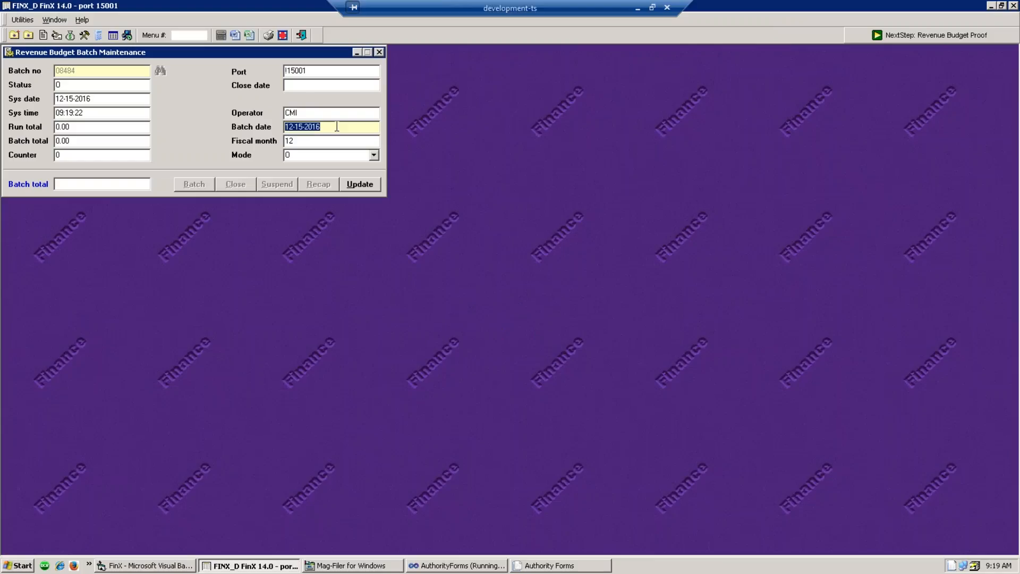
pyautogui.write('1.1.17')
pyautogui.press('Tab')
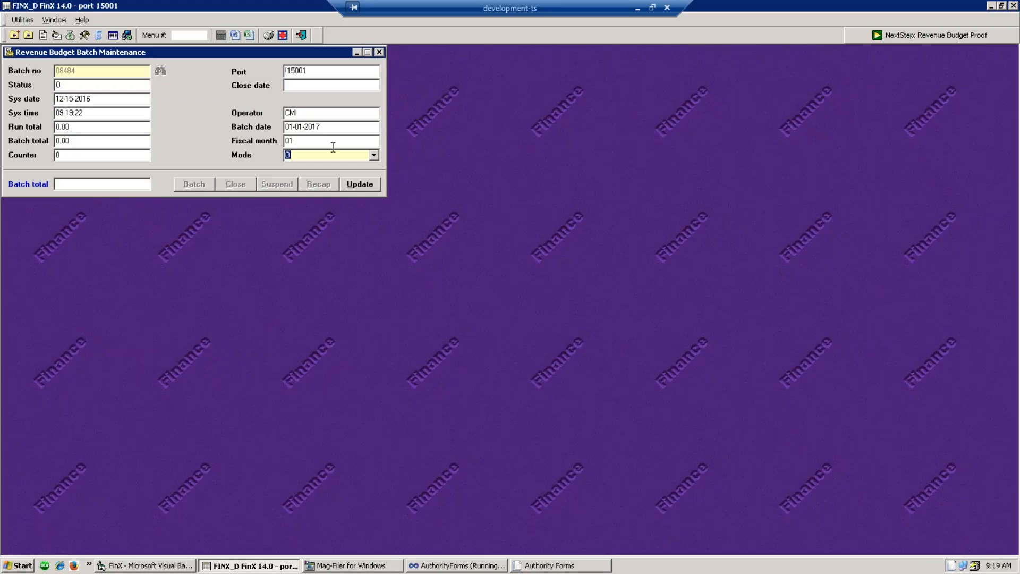
pyautogui.click(361, 186)
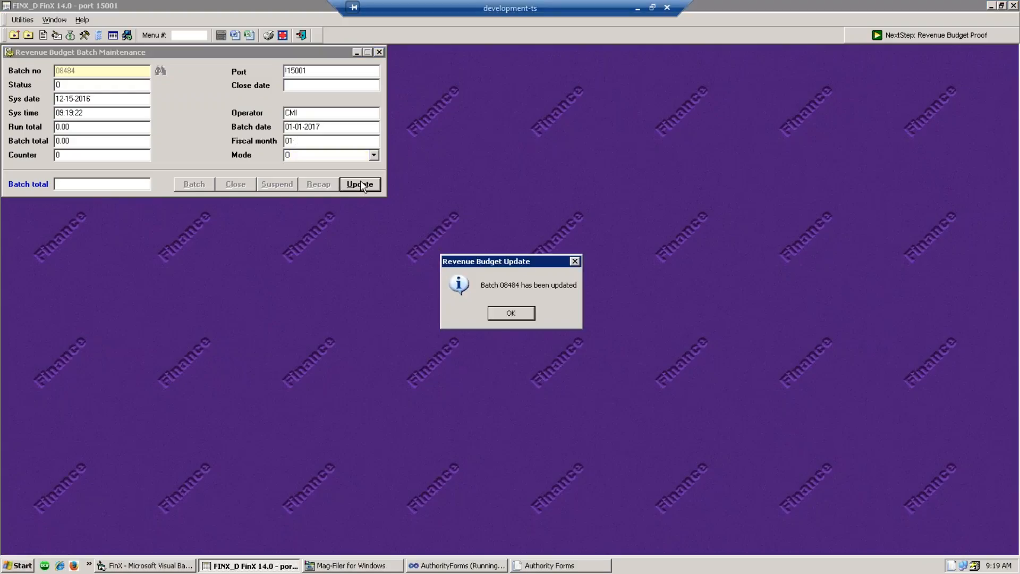
pyautogui.click(511, 313)
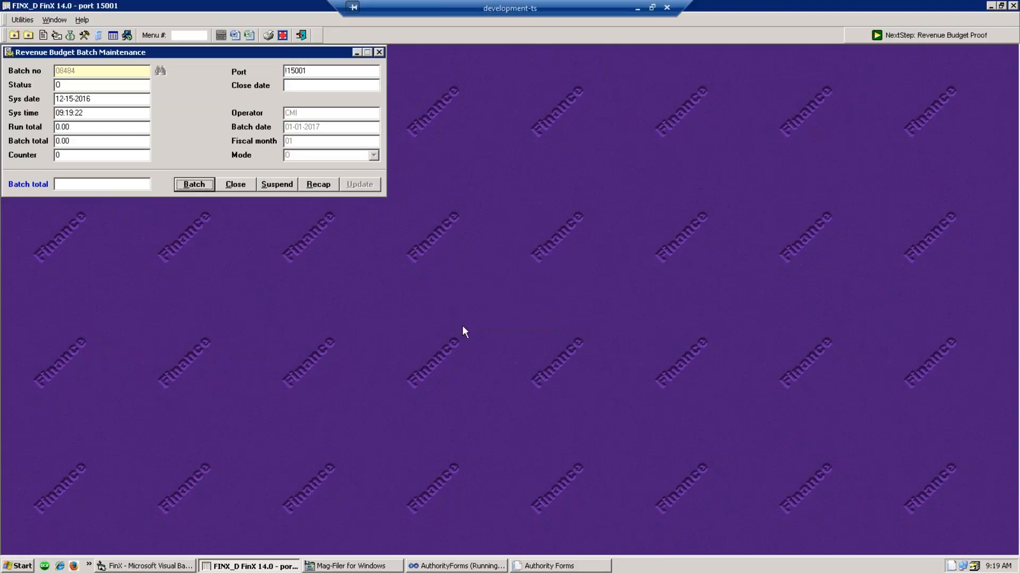
# - Suspend batch 08484 and close the batch maintenance window
pyautogui.click(277, 185)
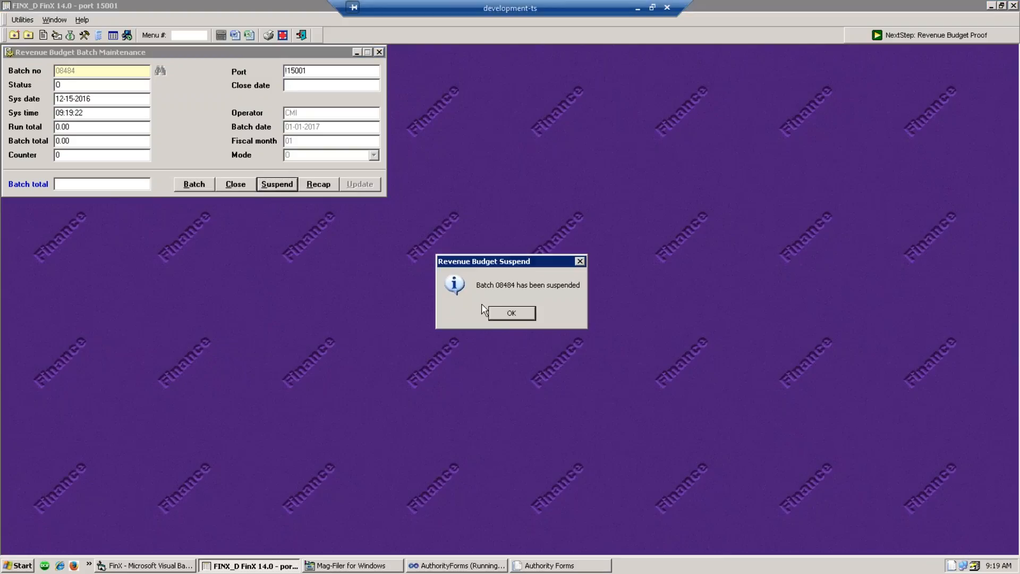
pyautogui.click(521, 315)
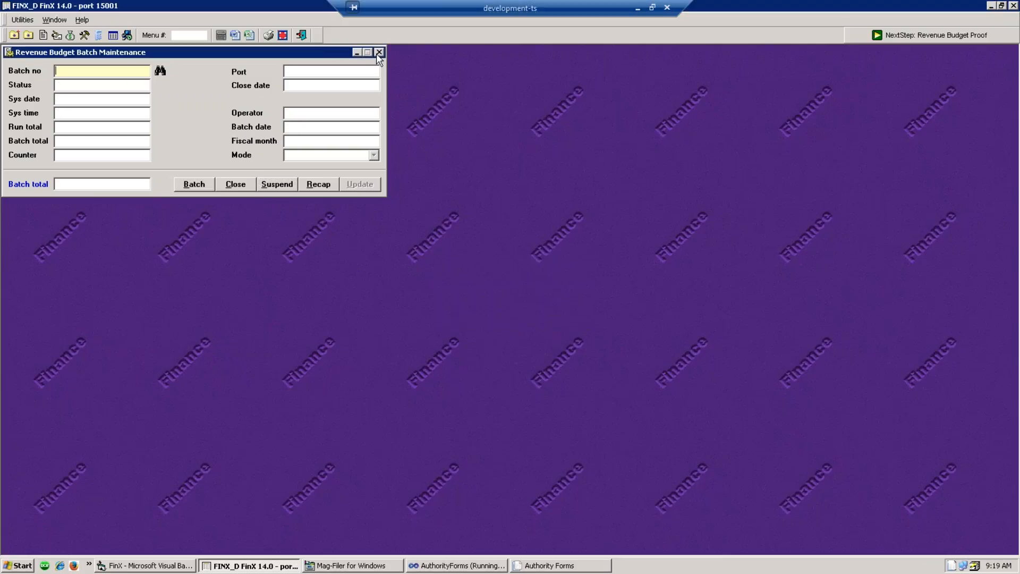
pyautogui.click(377, 53)
# - Open Revenue/Expense Budget Upload and enter the file name REVENUEBUDGET.CSV
pyautogui.click(70, 35)
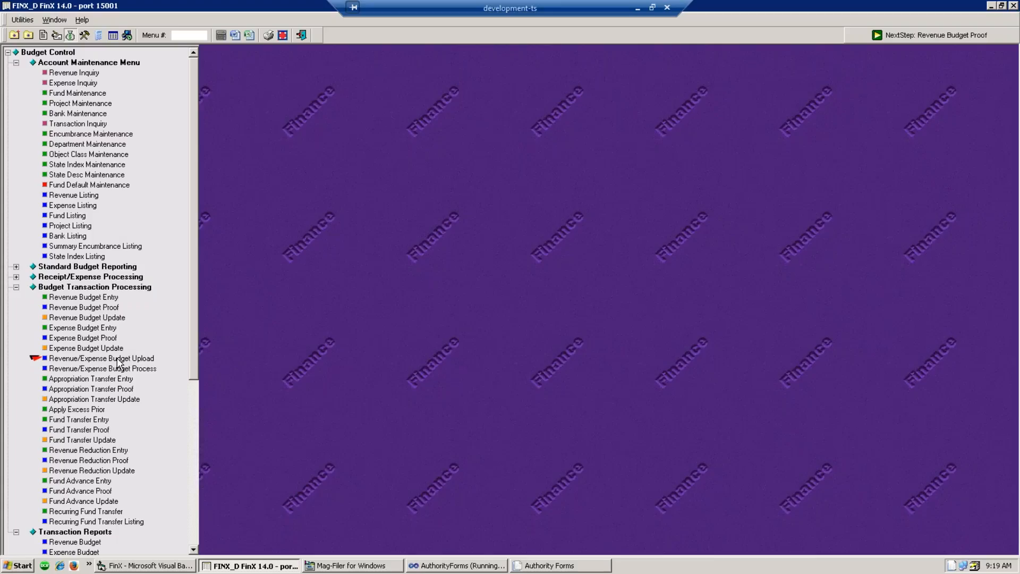
pyautogui.click(118, 360)
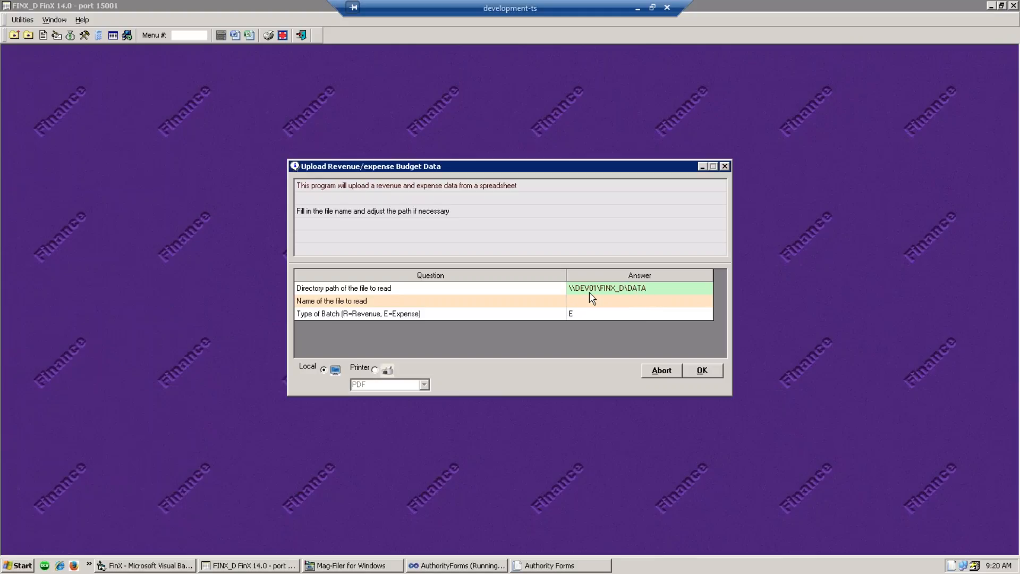
pyautogui.click(604, 305)
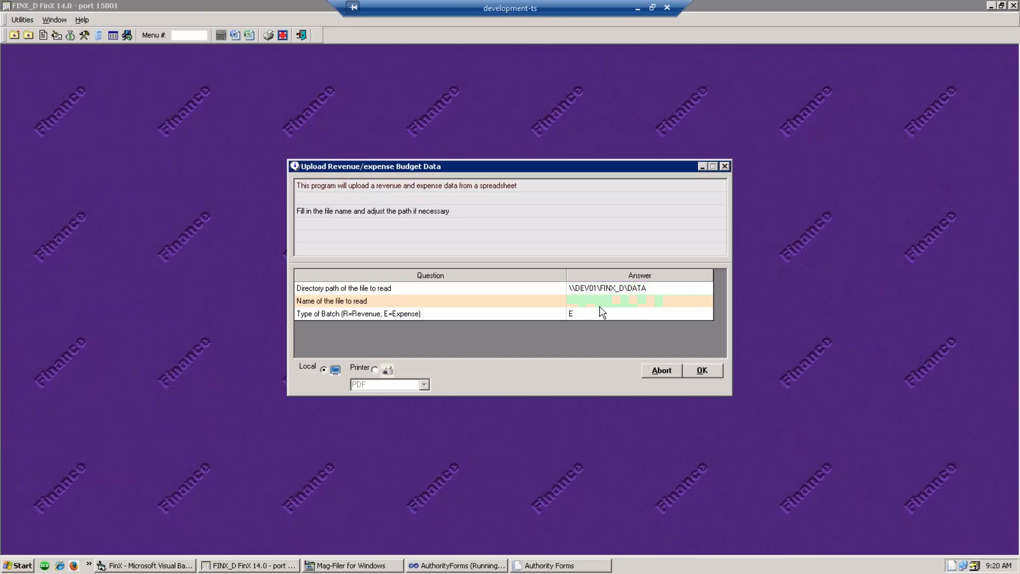
pyautogui.write('REVENUEBUDGET.CSV')
# - Upload as batch type R, then close the report showing 0 errors, 215 transactions, 23220.00
pyautogui.click(584, 313)
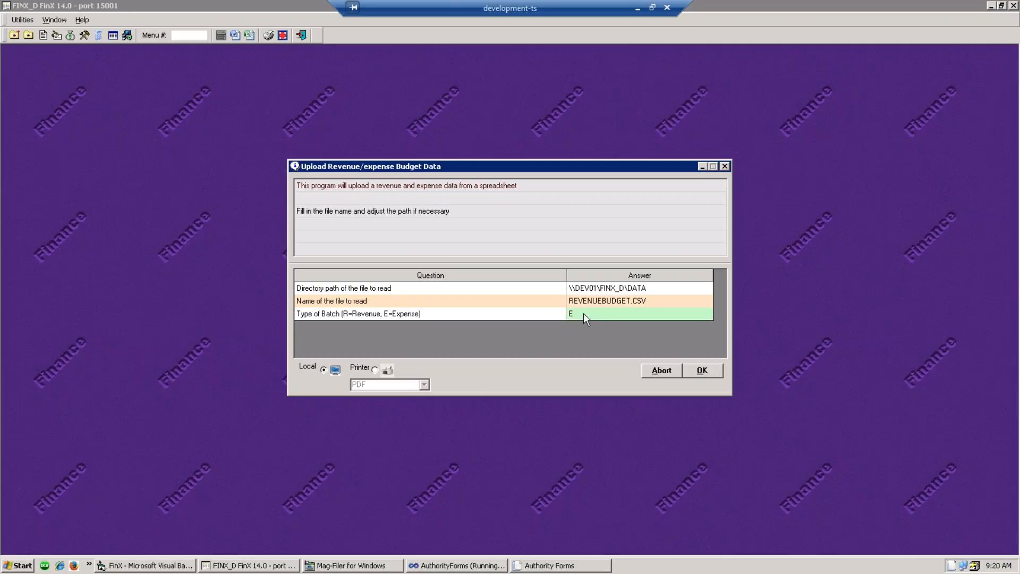
pyautogui.write('R')
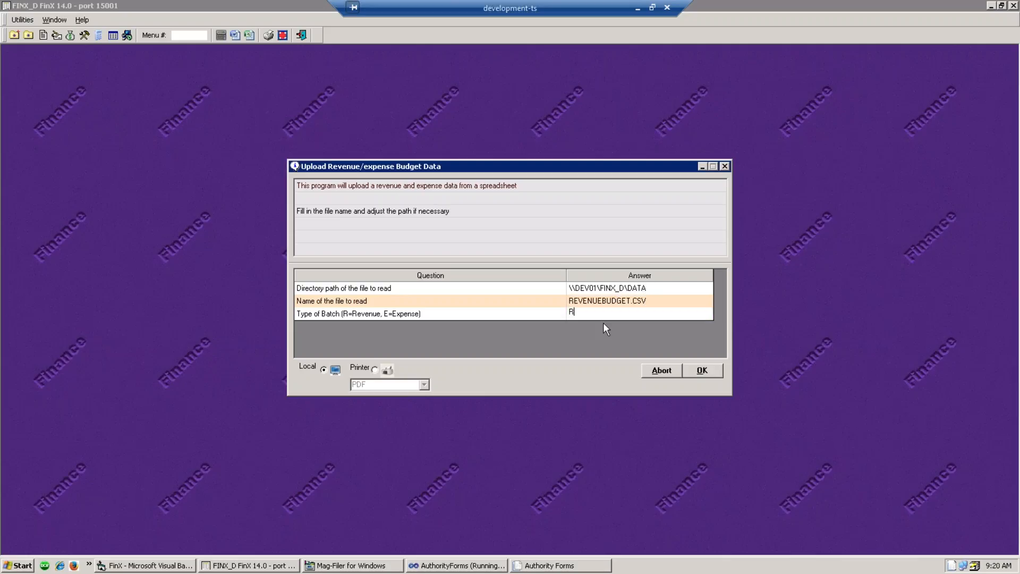
pyautogui.click(702, 371)
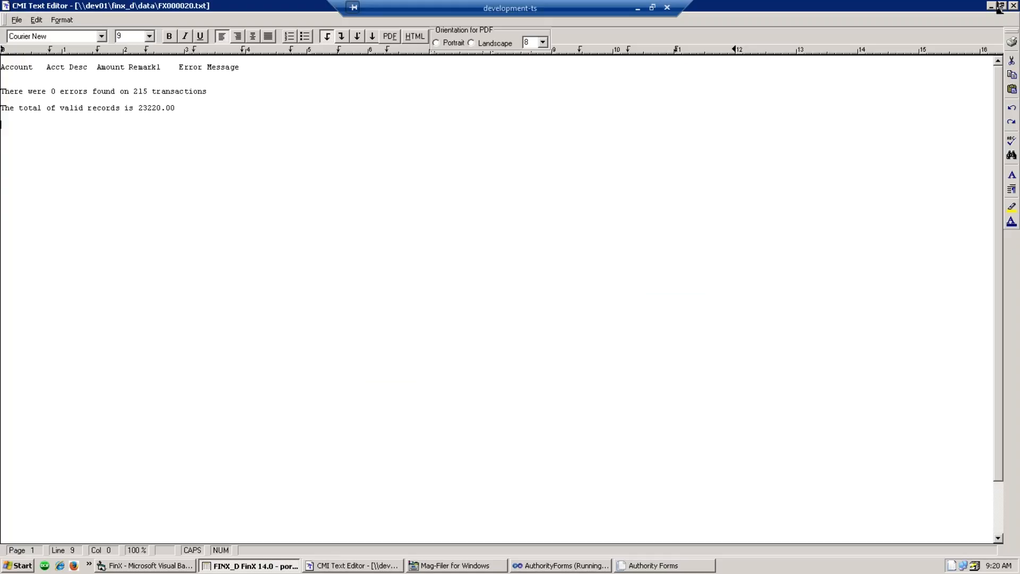
pyautogui.click(1014, 5)
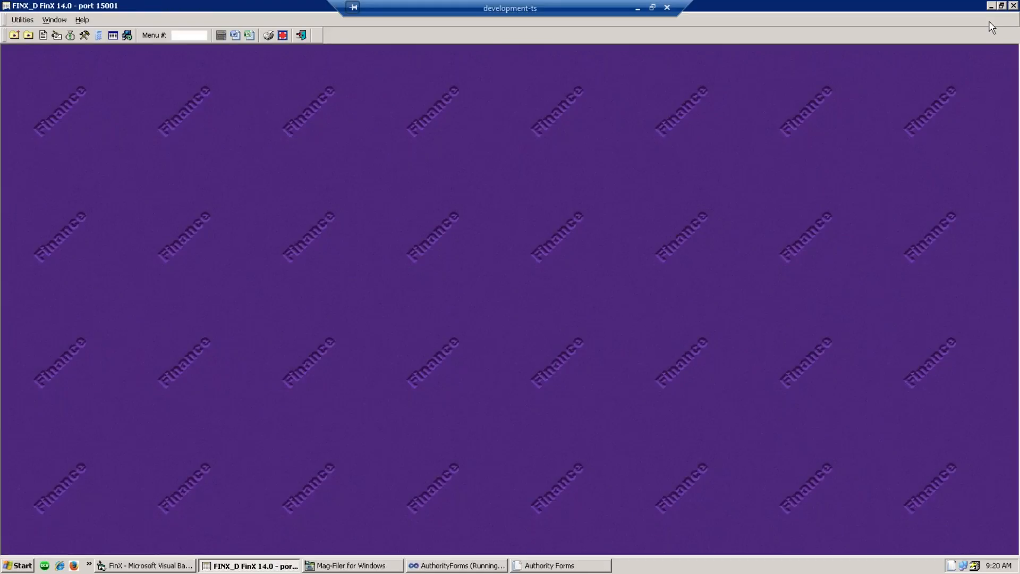
pyautogui.click(70, 35)
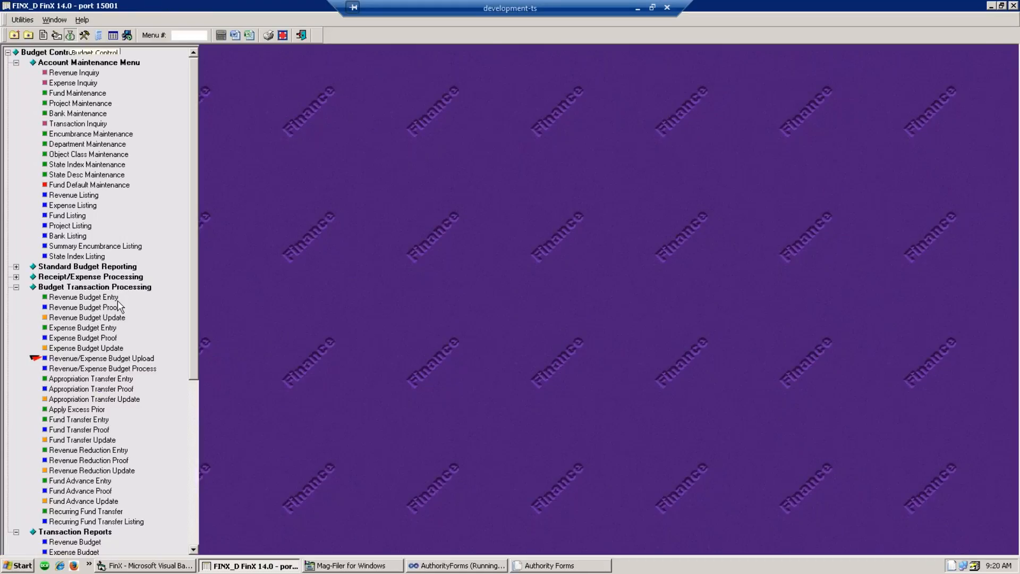
# - Process REVENUEBUDGET.CSV into revenue batch 8484 and close the report of 215 processed records
pyautogui.click(108, 370)
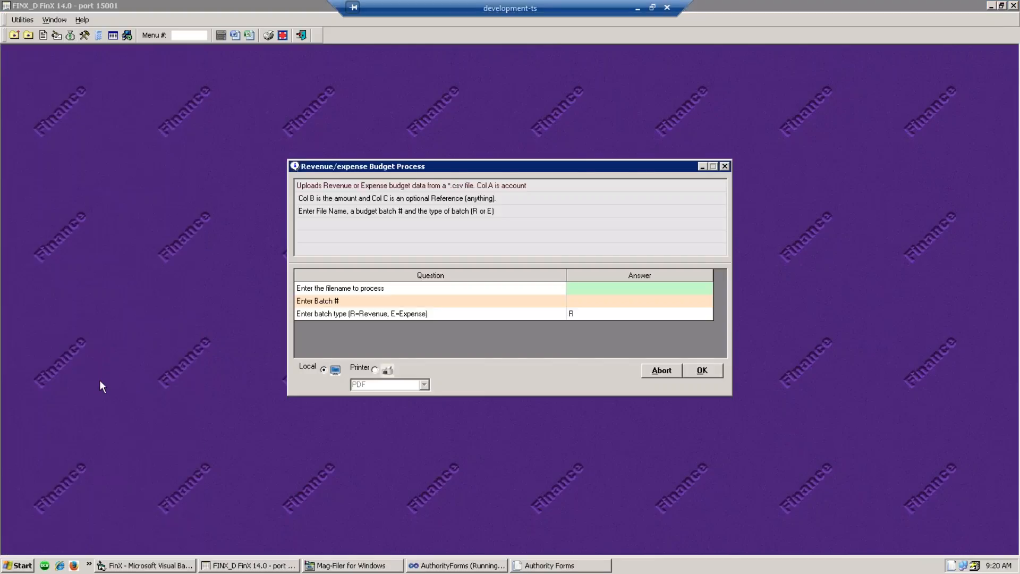
pyautogui.click(584, 291)
pyautogui.write('RE')
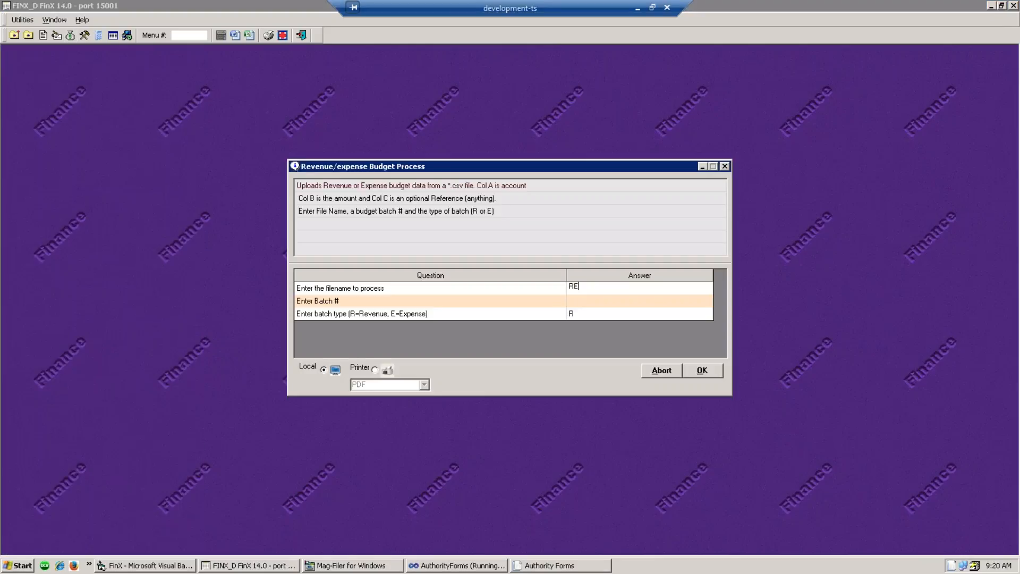
pyautogui.write('VENUEBUDGET.CSV')
pyautogui.click(588, 305)
pyautogui.write('8484')
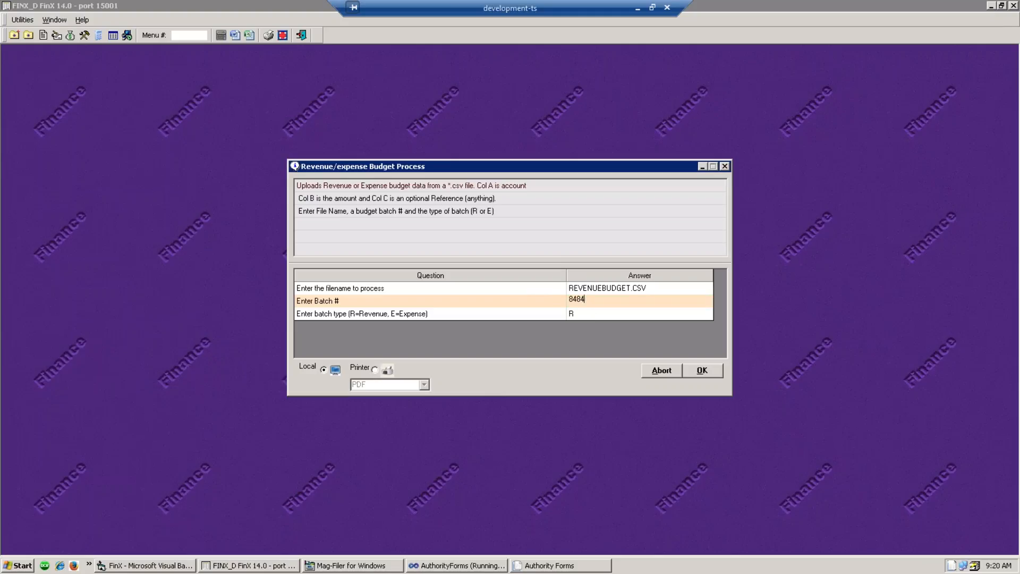
pyautogui.click(591, 314)
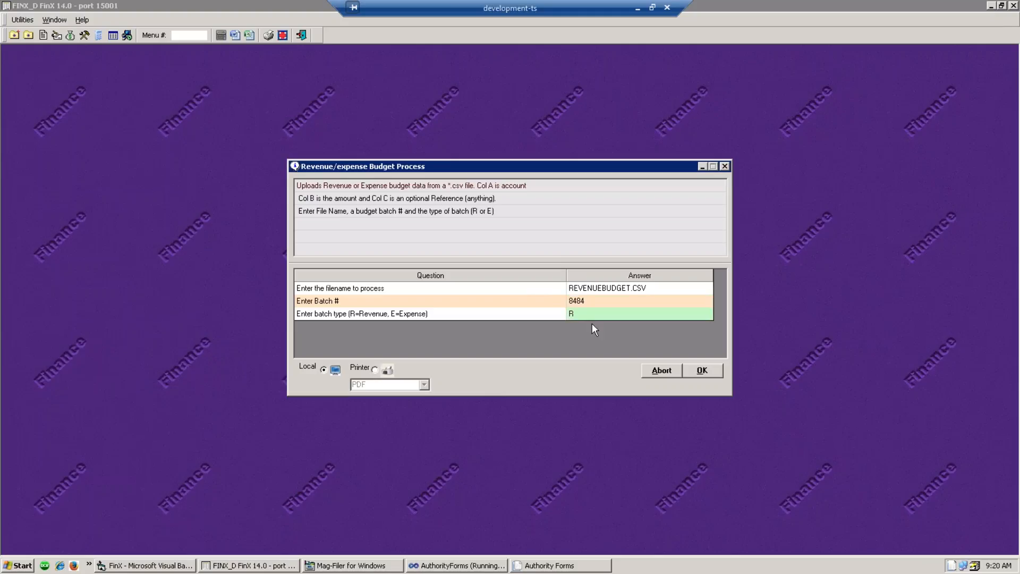
pyautogui.click(702, 371)
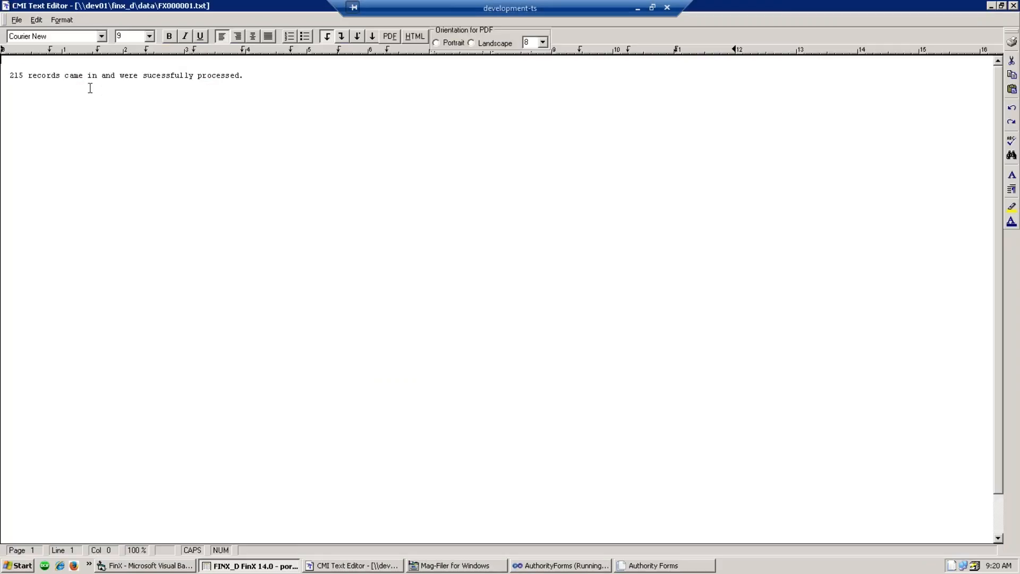
pyautogui.click(1013, 6)
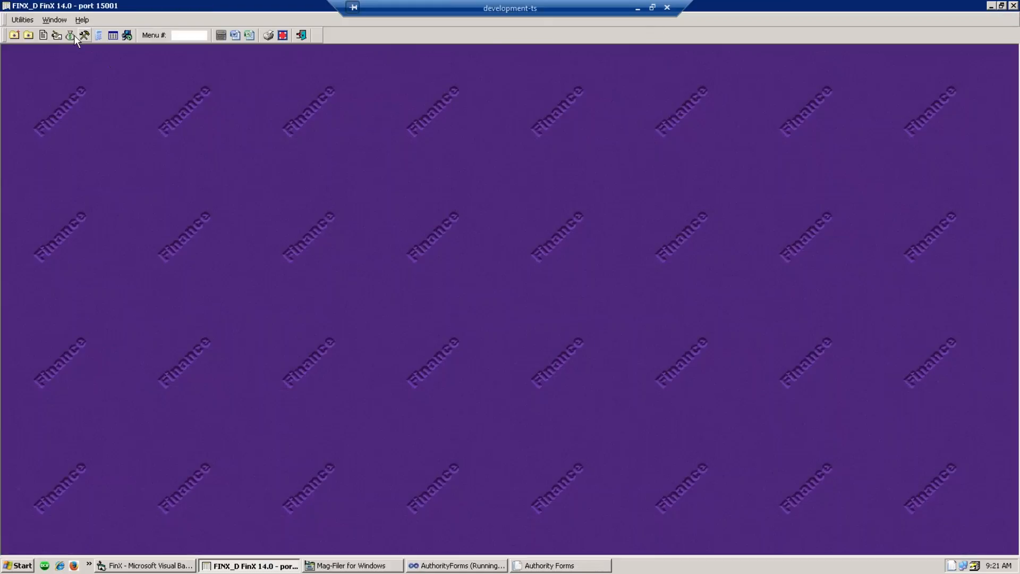
# - Load batch 08484 into Revenue Budget Batch Maintenance via the lookup
pyautogui.click(74, 35)
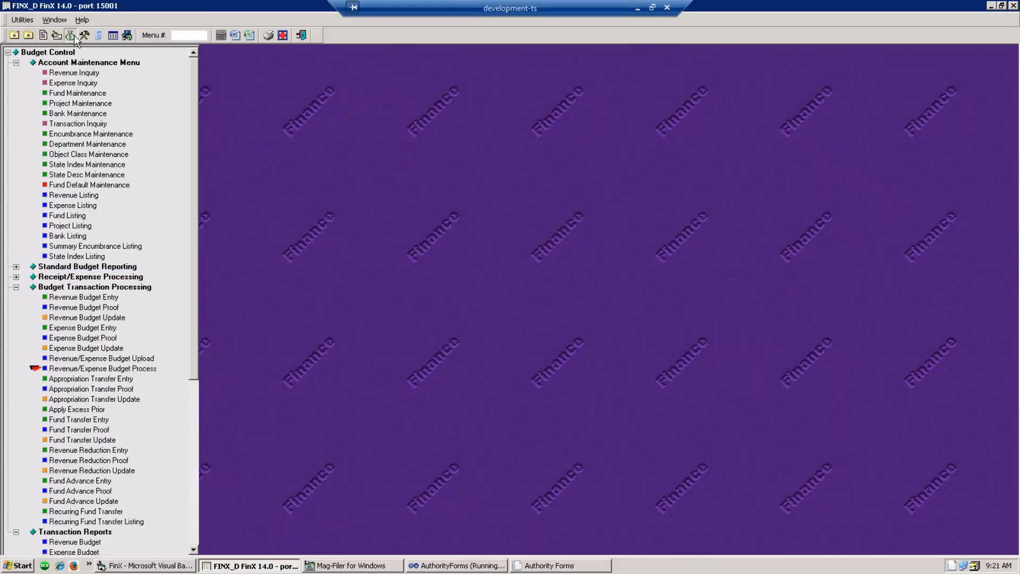
pyautogui.click(96, 308)
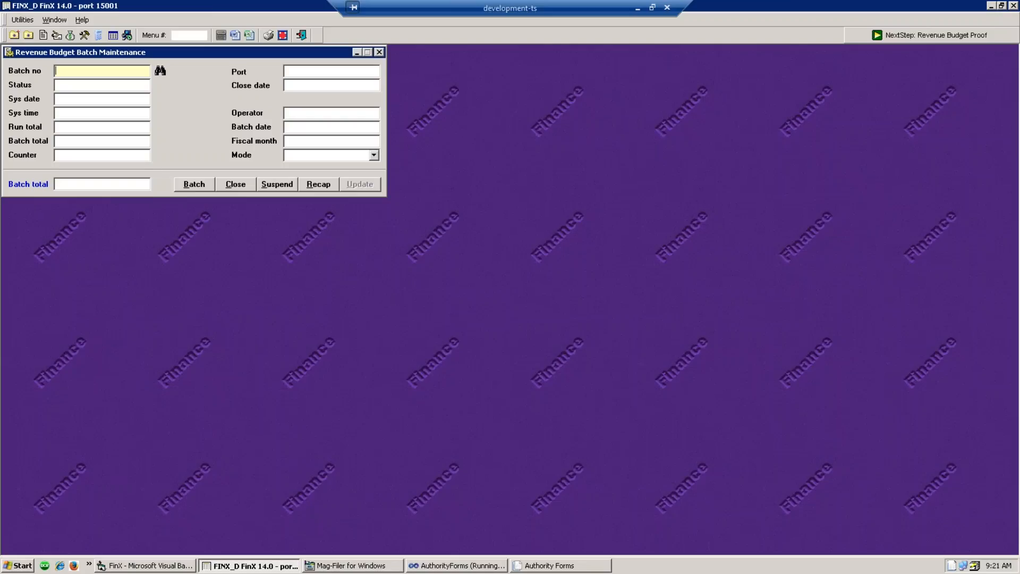
pyautogui.click(160, 70)
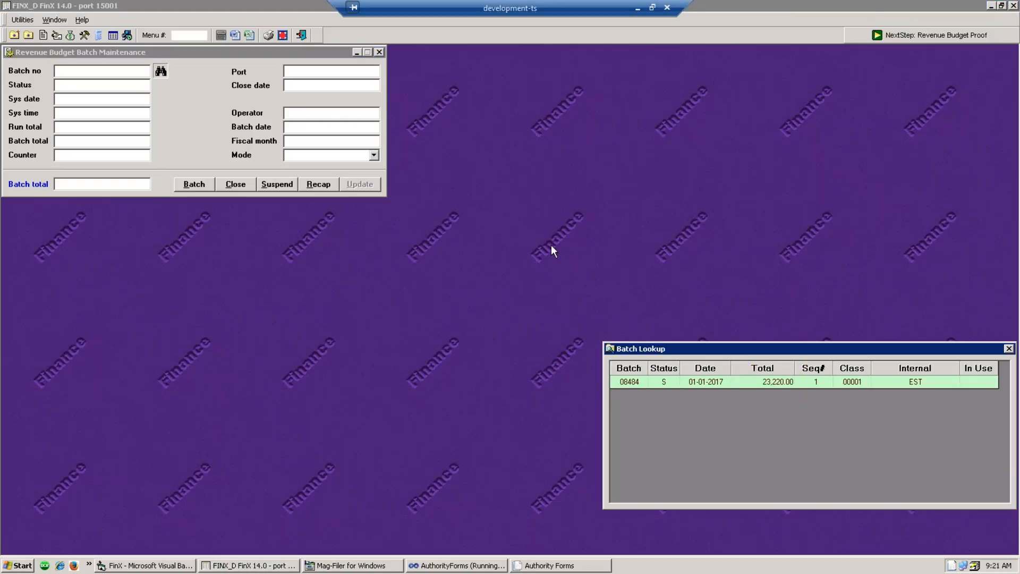
pyautogui.doubleClick(658, 382)
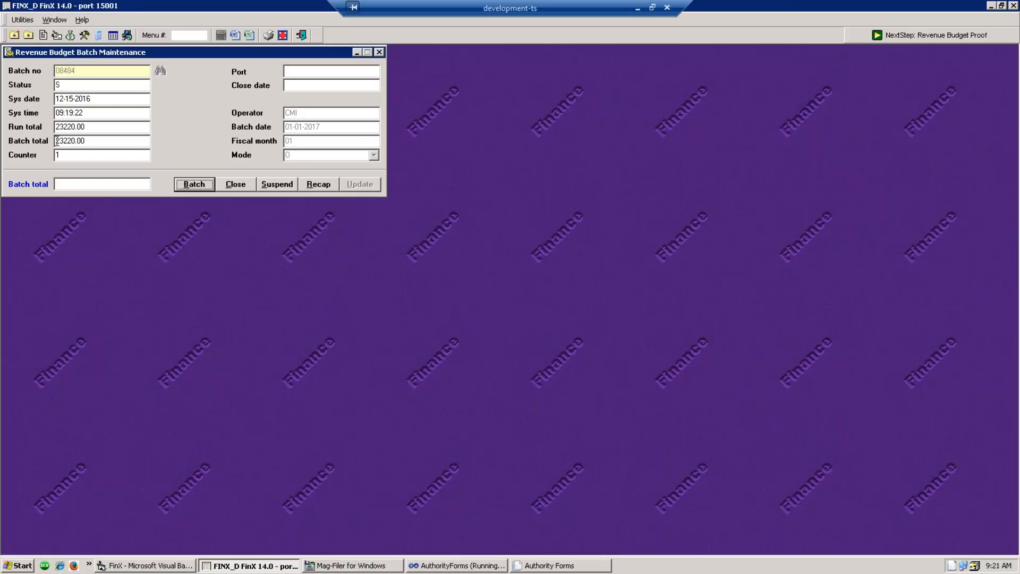
# - Review journal entry sequence 1, discard changes, and close the journal window
pyautogui.click(194, 185)
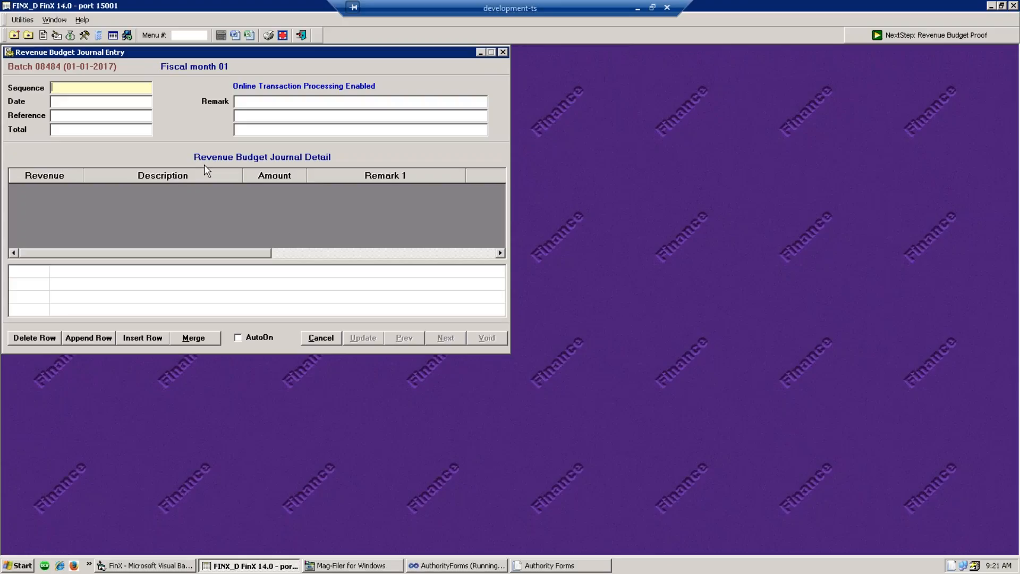
pyautogui.write('1')
pyautogui.press('Tab')
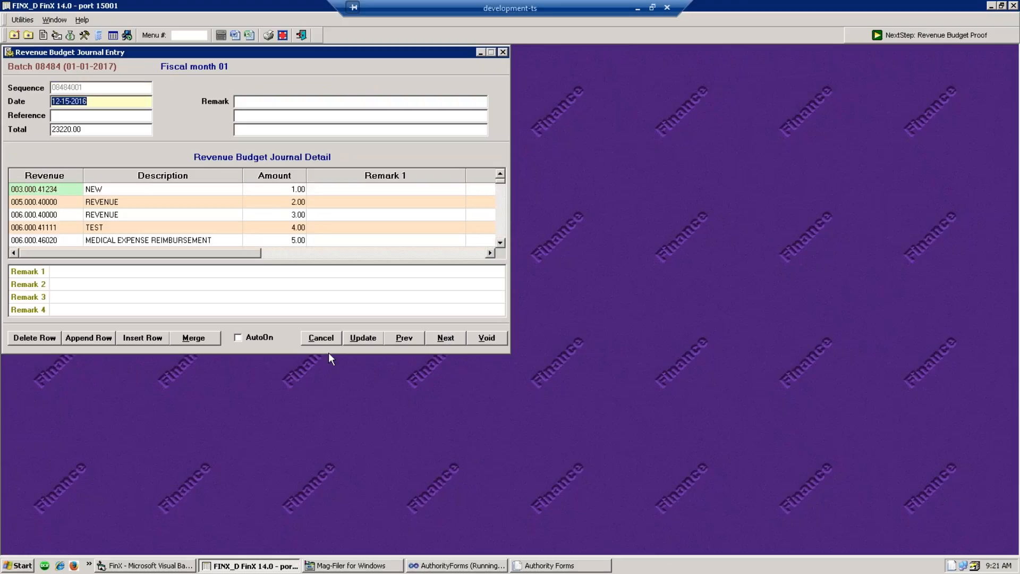
pyautogui.click(325, 339)
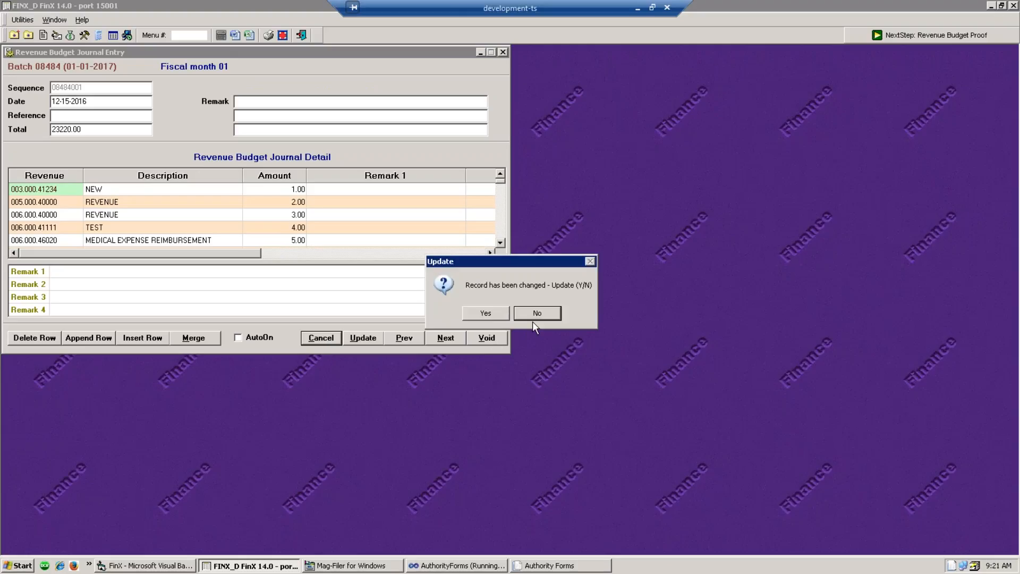
pyautogui.click(536, 314)
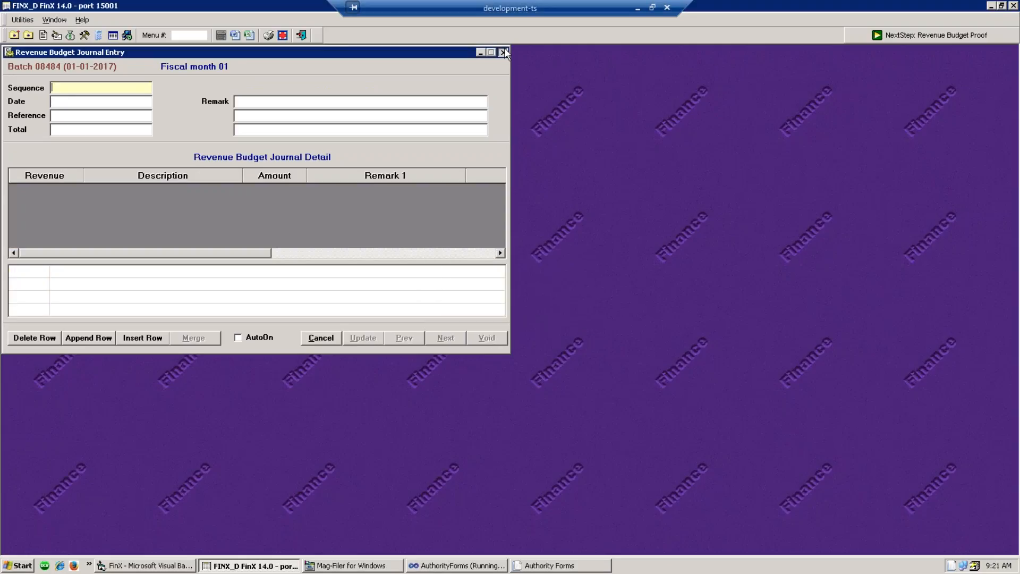
pyautogui.click(502, 52)
pyautogui.click(88, 186)
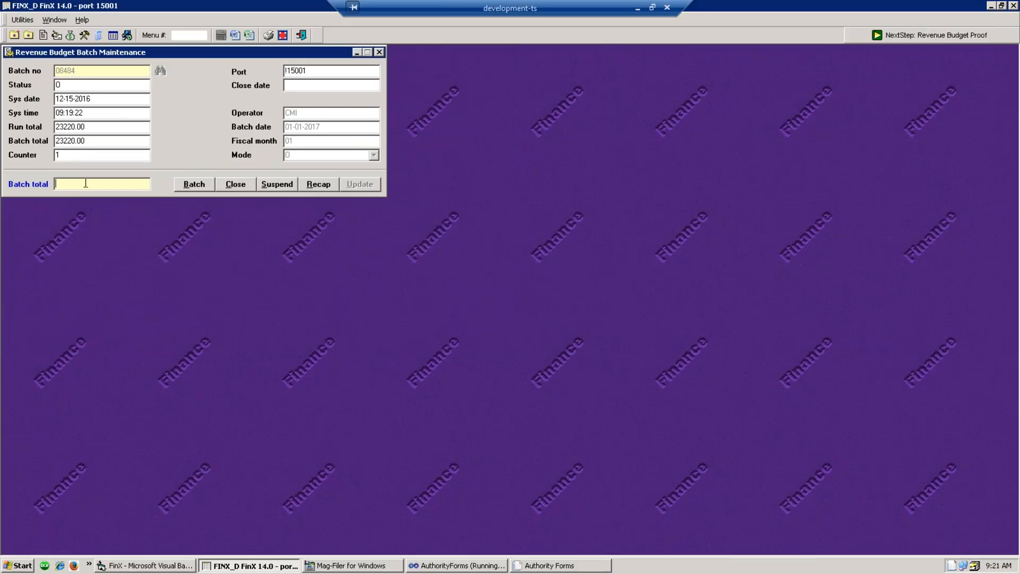
# - Enter batch total 23220.00, suspend batch 08484, and close its maintenance window
pyautogui.write('23220.00')
pyautogui.press('Tab')
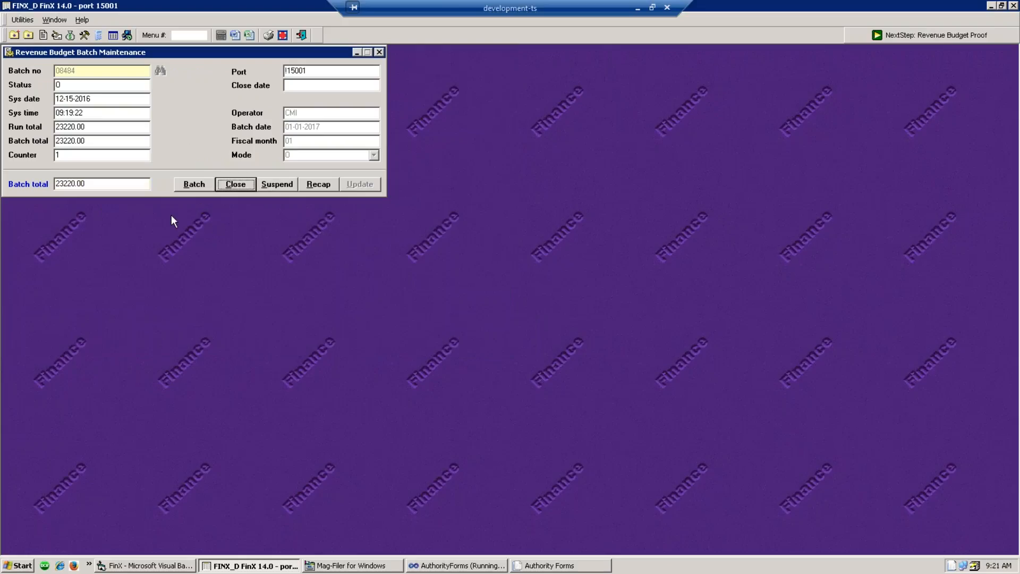
pyautogui.click(274, 184)
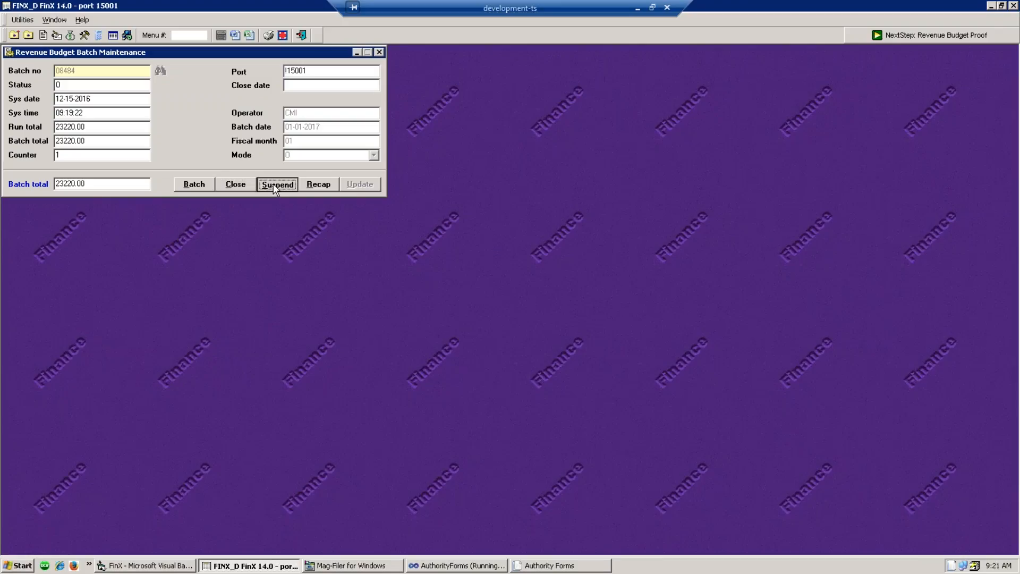
pyautogui.click(530, 313)
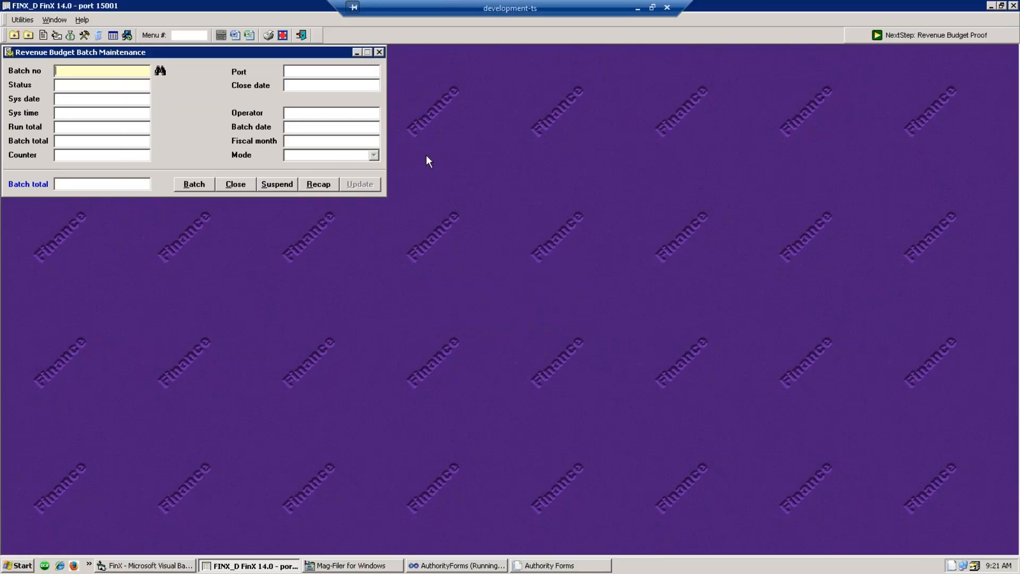
pyautogui.click(379, 52)
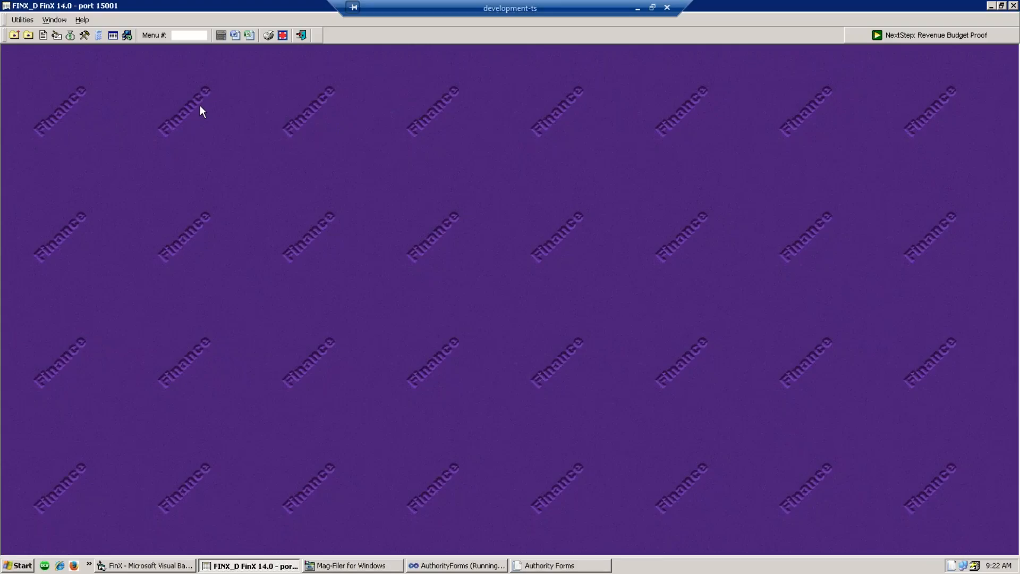
# - Show the Budget Control menu tree, then switch to the Accounts Payable menu
pyautogui.click(70, 36)
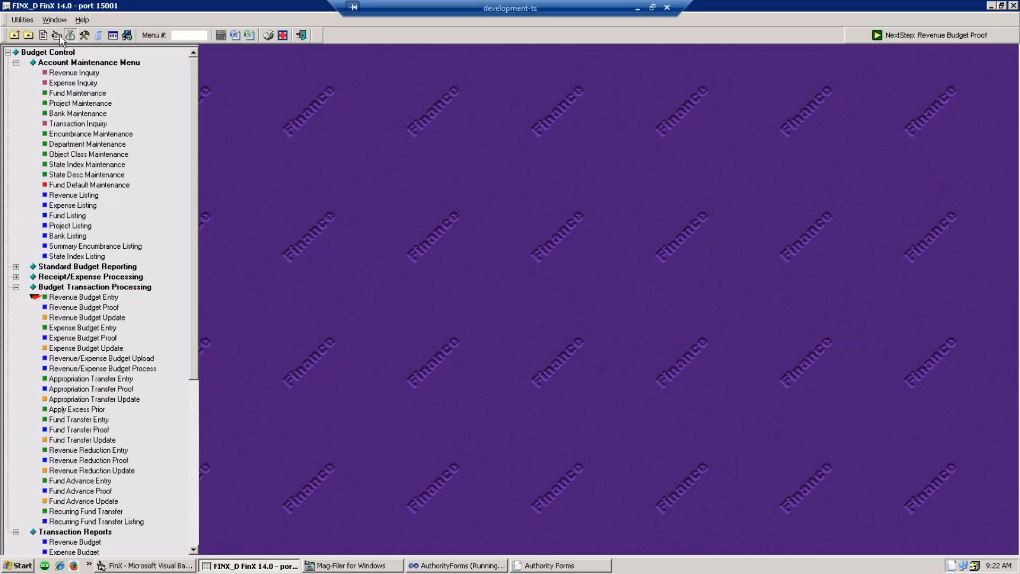
pyautogui.click(59, 35)
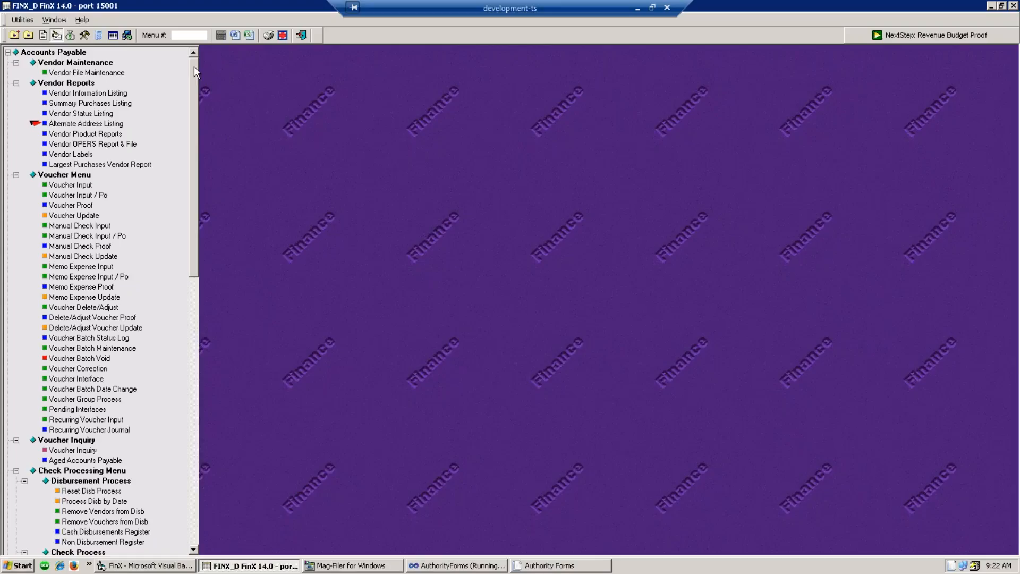
# - Open User Defined Report Maintenance from Financial Reports and load the VENDORS report key
pyautogui.click(116, 38)
pyautogui.click(72, 73)
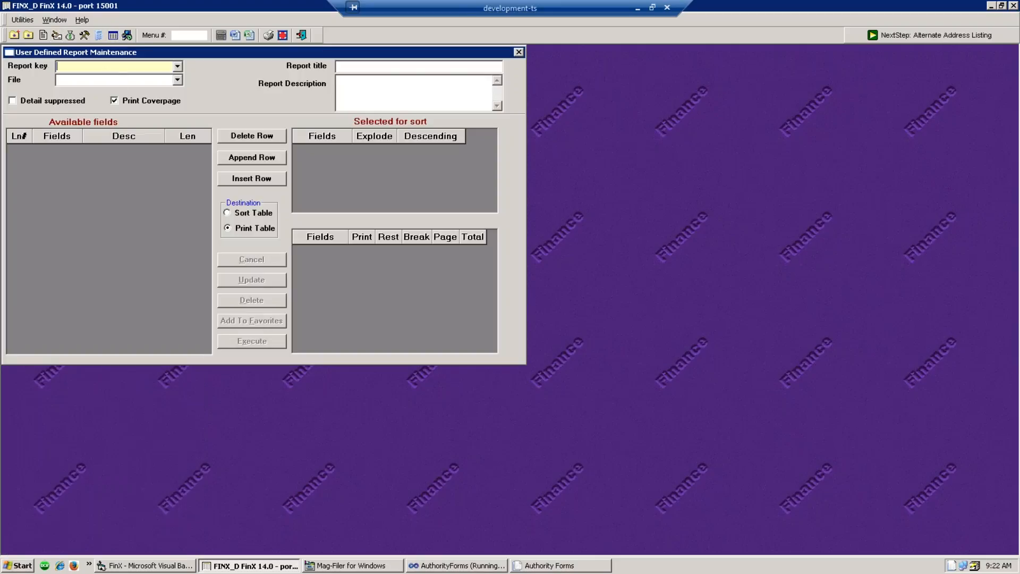
pyautogui.click(178, 66)
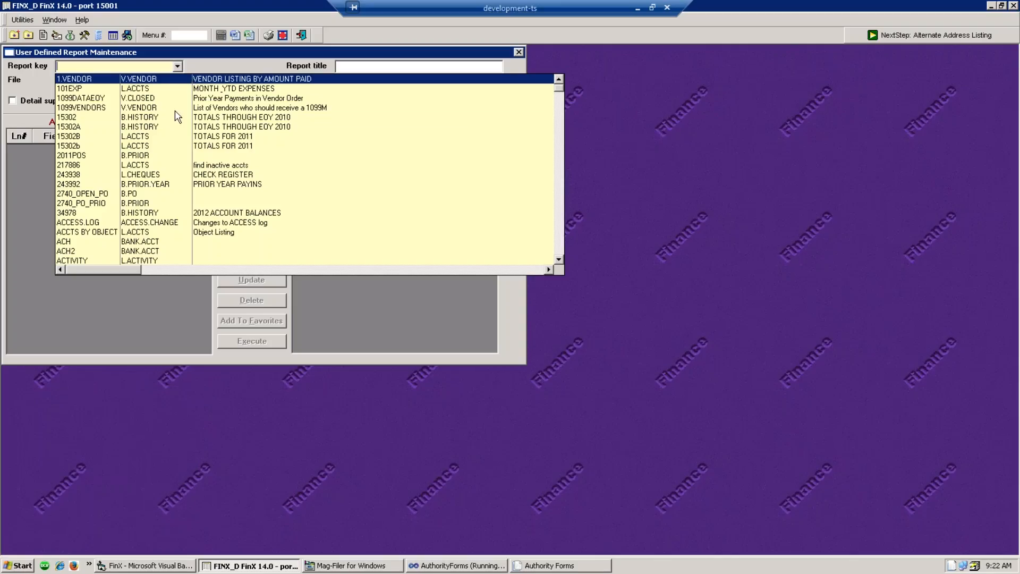
pyautogui.scroll(-5, 177, 99)
pyautogui.scroll(5, 178, 103)
pyautogui.scroll(-15, 177, 87)
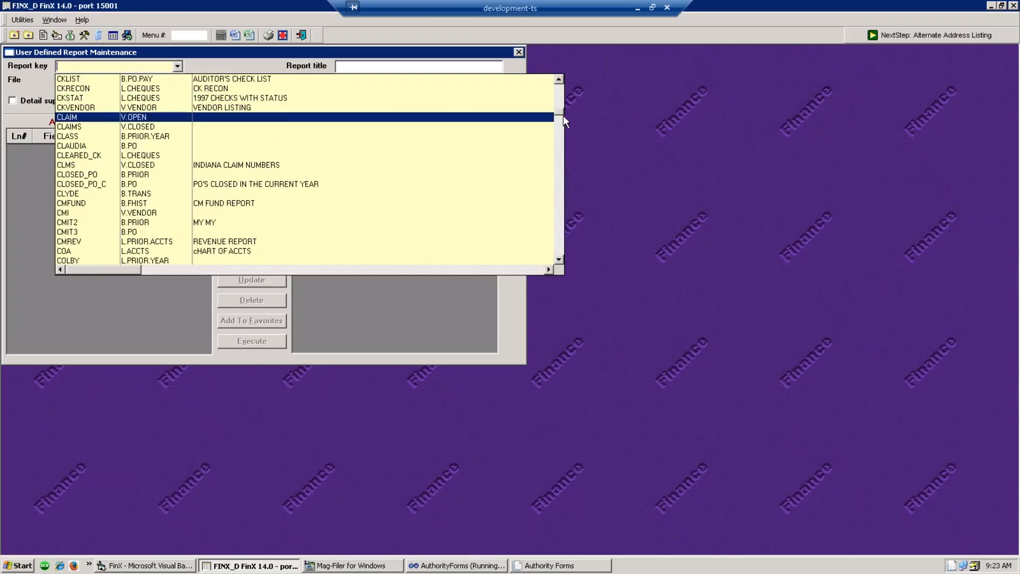
pyautogui.moveTo(559, 115); pyautogui.dragTo(568, 266)
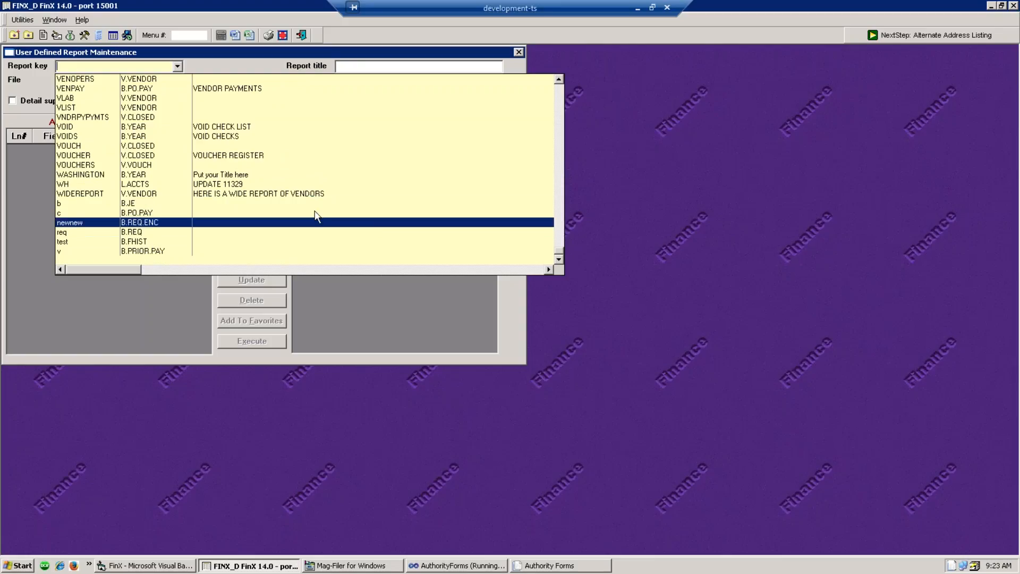
pyautogui.scroll(1, 124, 88)
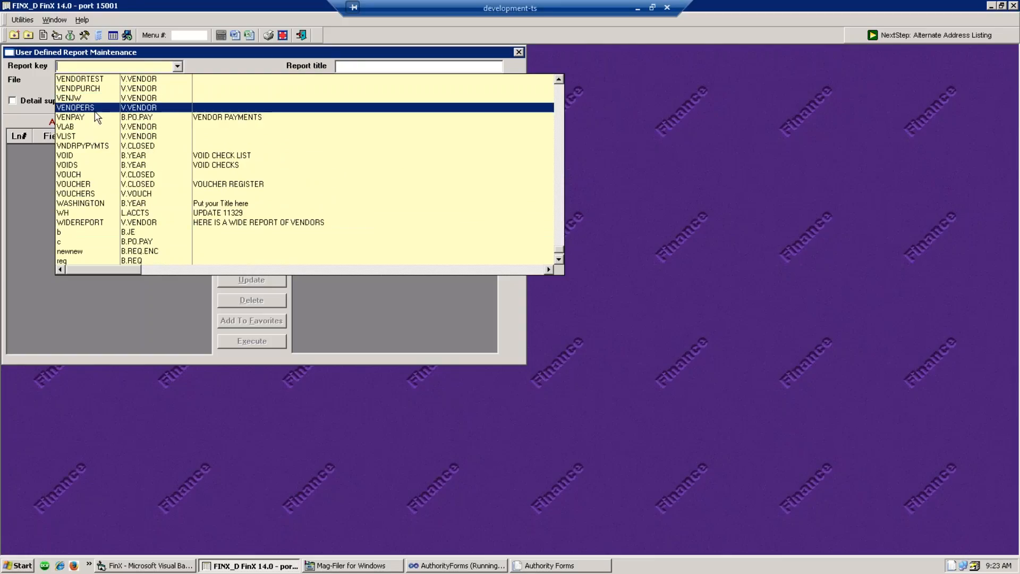
pyautogui.scroll(1, 96, 115)
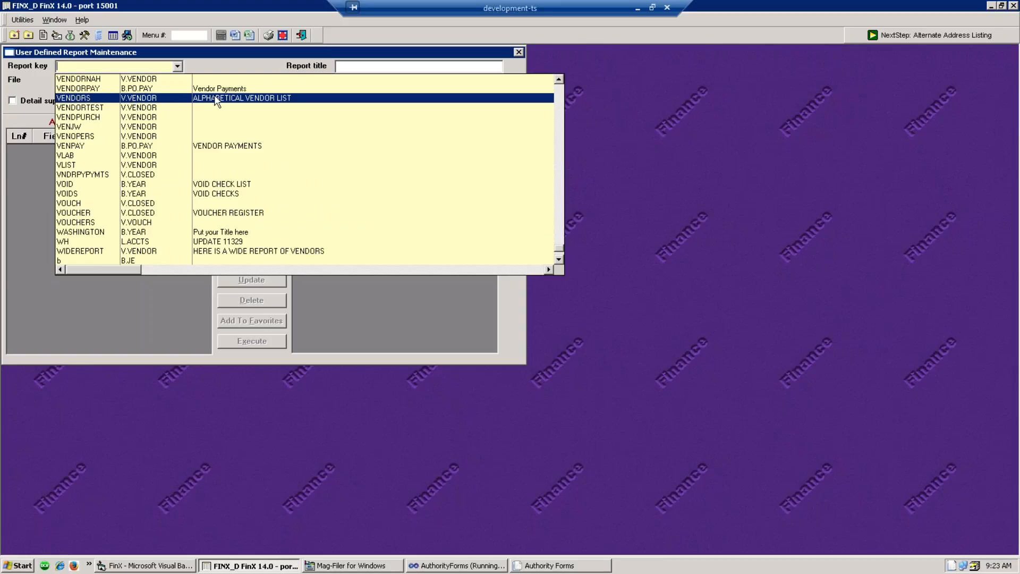
pyautogui.click(266, 101)
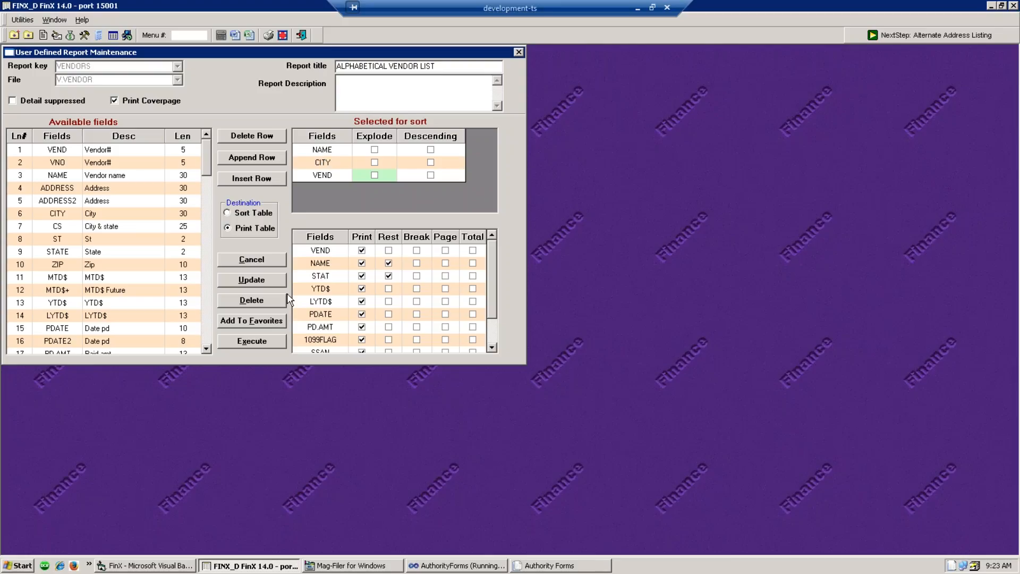
# - Execute the Alphabetical Vendor List with Stat restricted to A, producing FX000002.txt
pyautogui.click(257, 342)
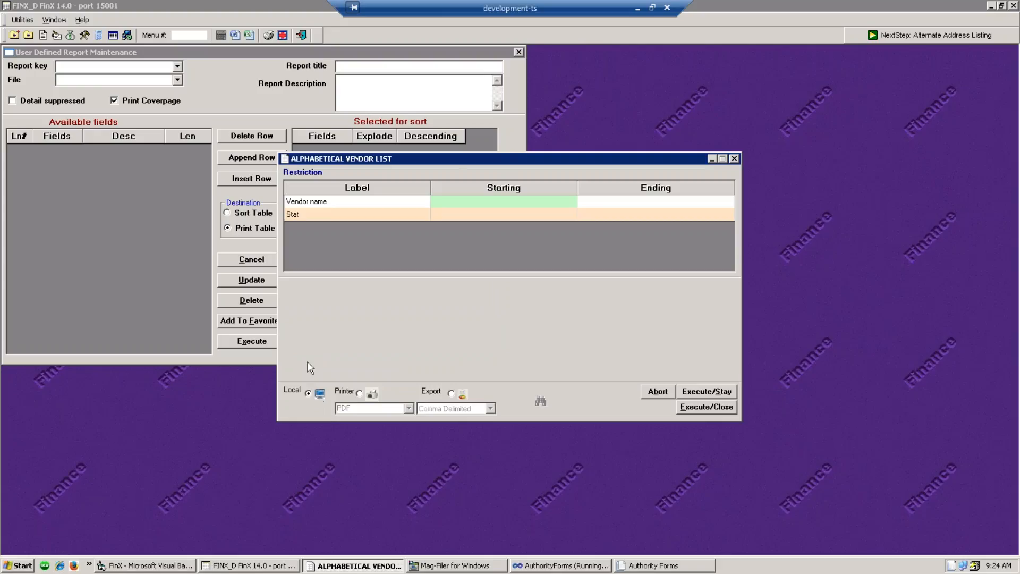
pyautogui.click(456, 214)
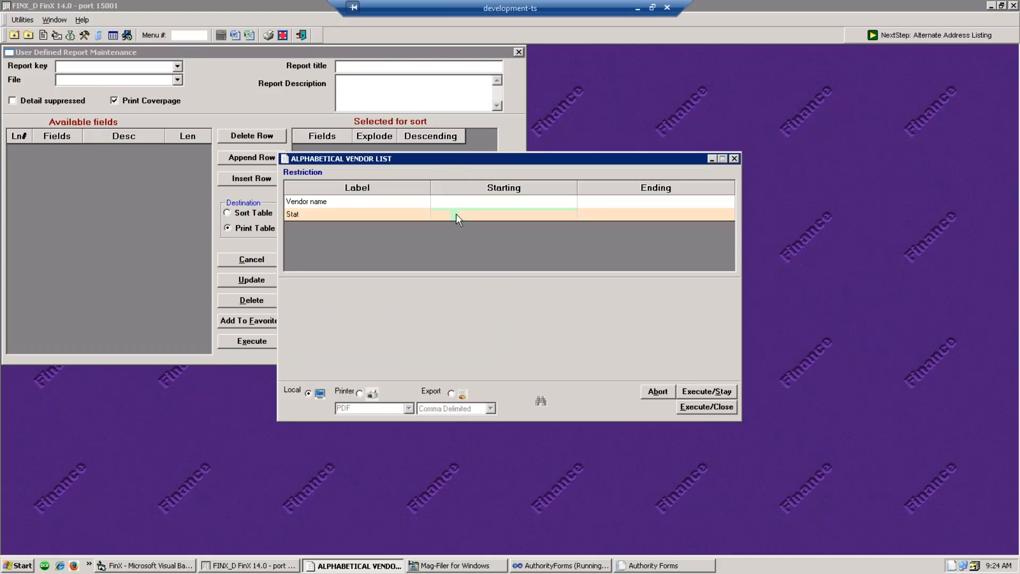
pyautogui.press('Tab')
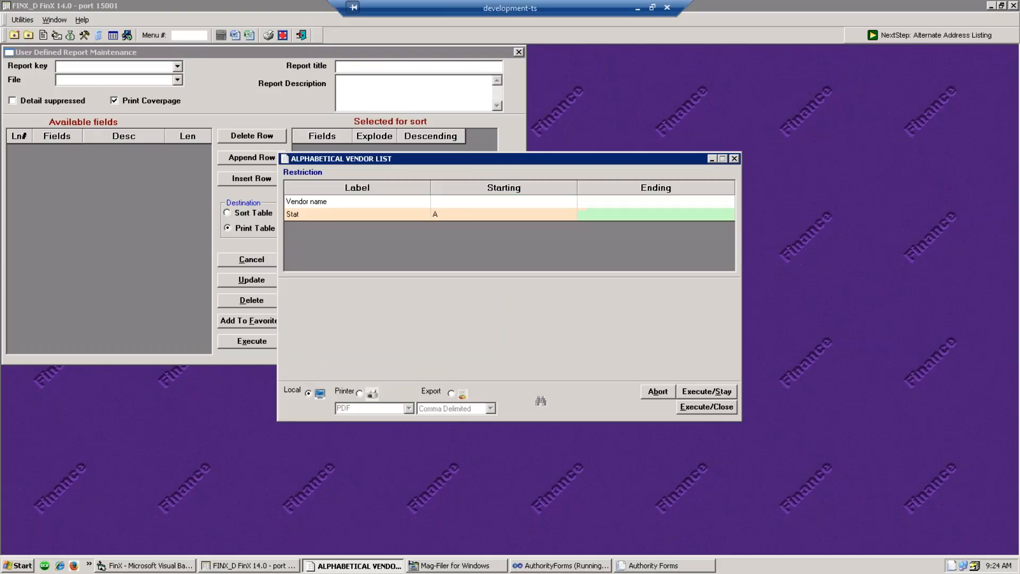
pyautogui.write('A')
pyautogui.click(704, 407)
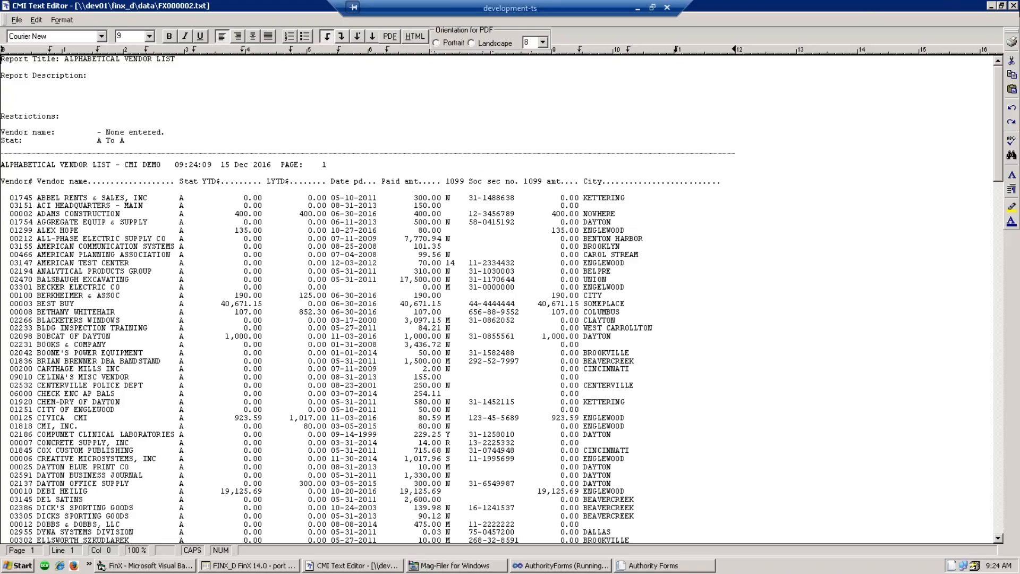
# - Close the alphabetical vendor list report after reviewing it
pyautogui.click(1014, 6)
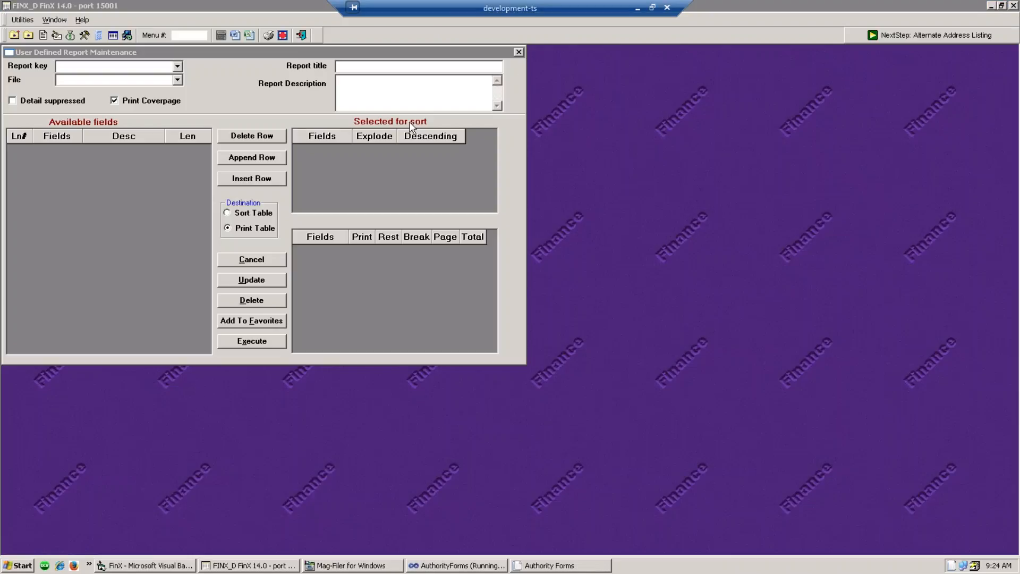
# - Close report maintenance and open Vendor Renumber from the Accounts Payable menu
pyautogui.click(518, 52)
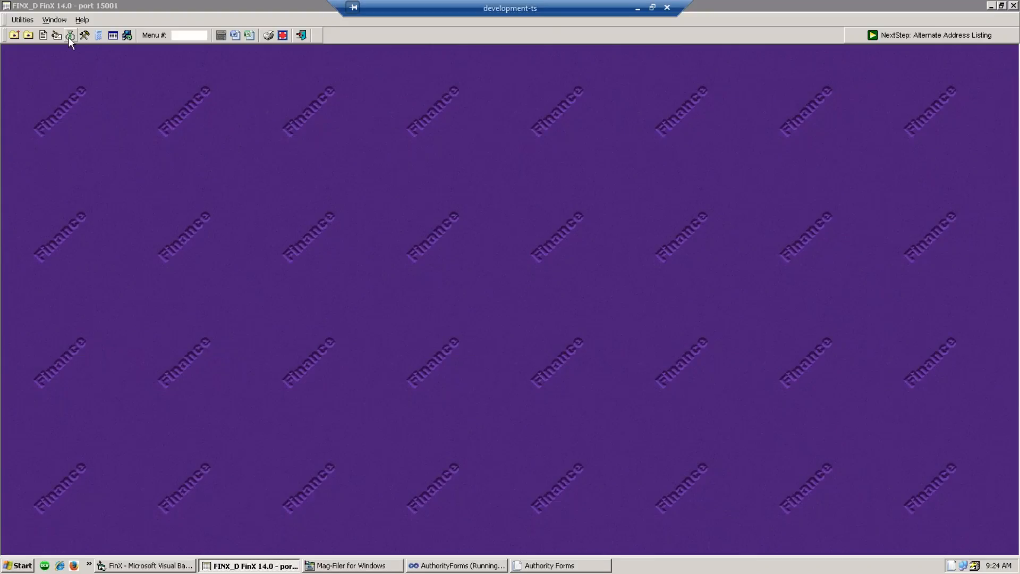
pyautogui.click(56, 36)
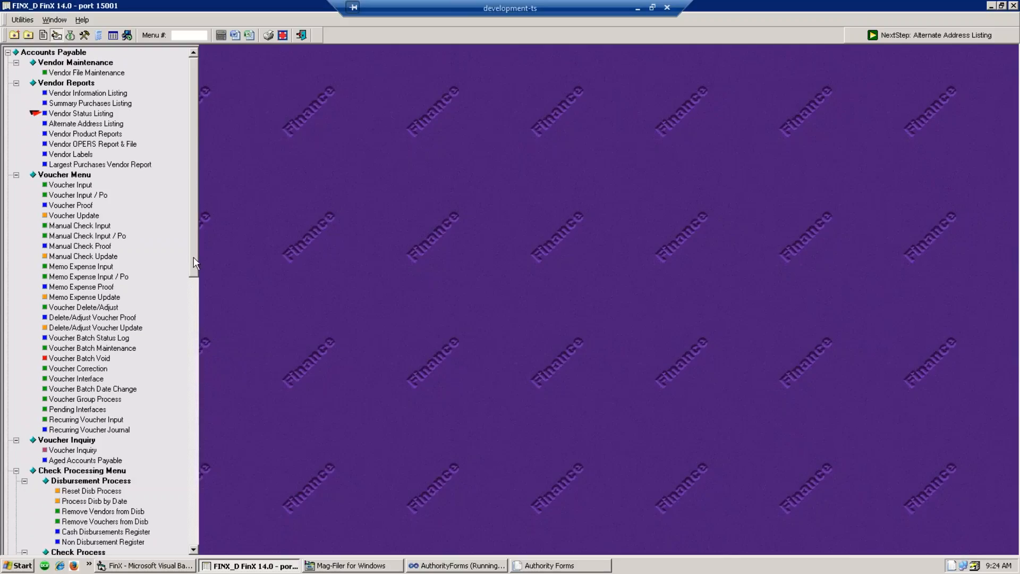
pyautogui.moveTo(193, 256); pyautogui.dragTo(215, 531)
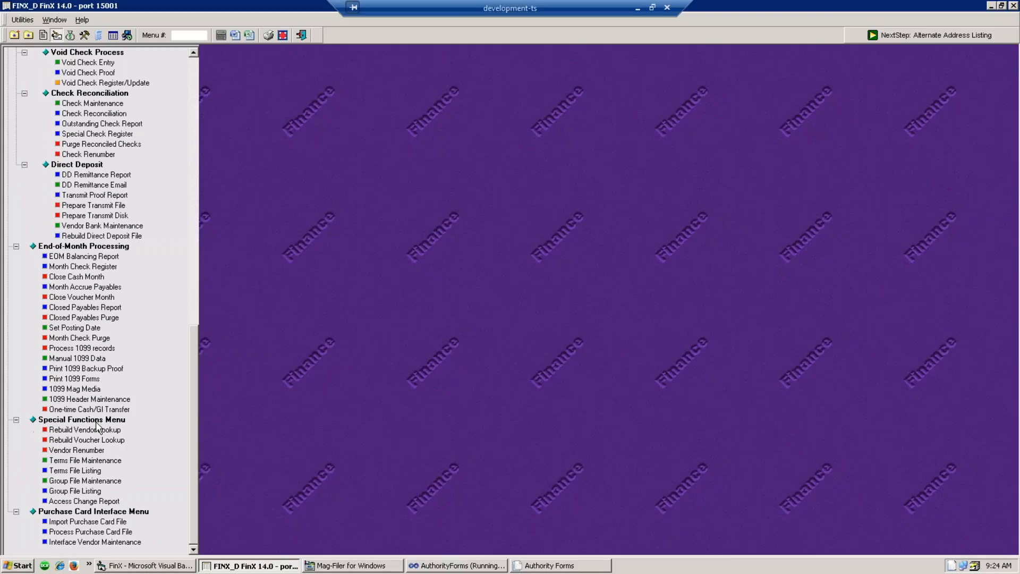
pyautogui.click(62, 452)
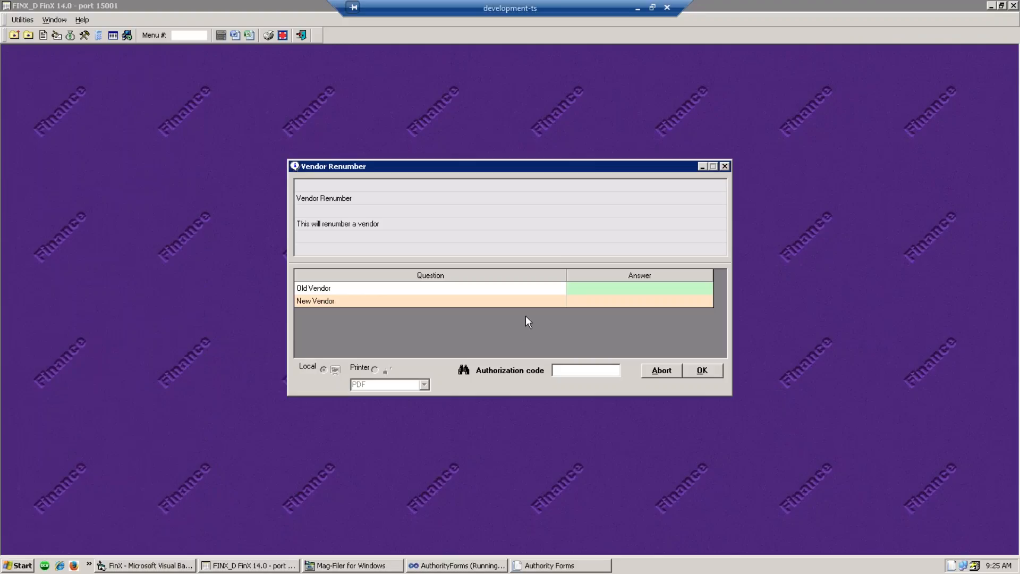
# - Renumber old vendor 01818 into vendor 00125 using the authorization code, acknowledge, and close
pyautogui.click(582, 293)
pyautogui.write('1818')
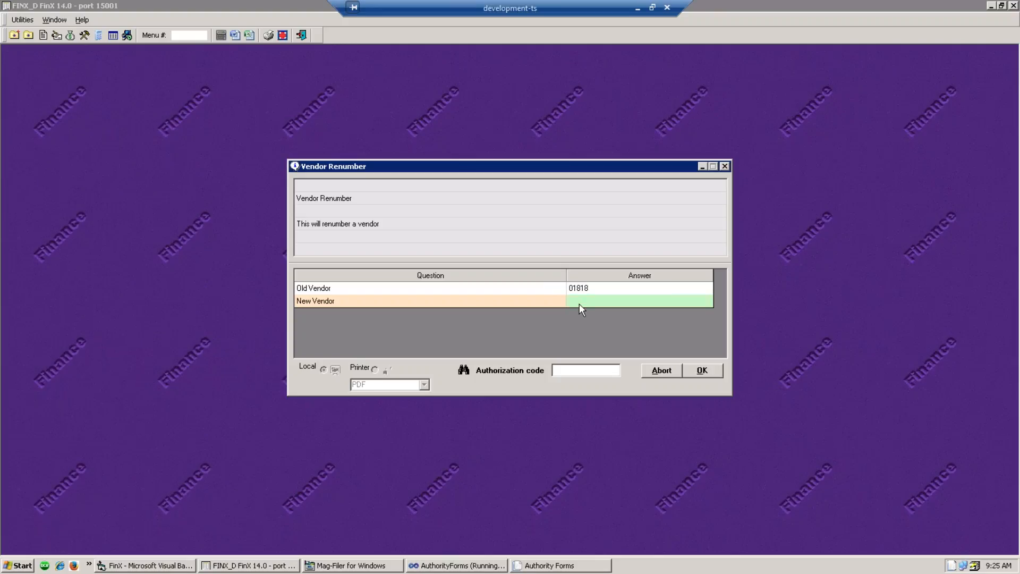
pyautogui.write('00125')
pyautogui.press('Return')
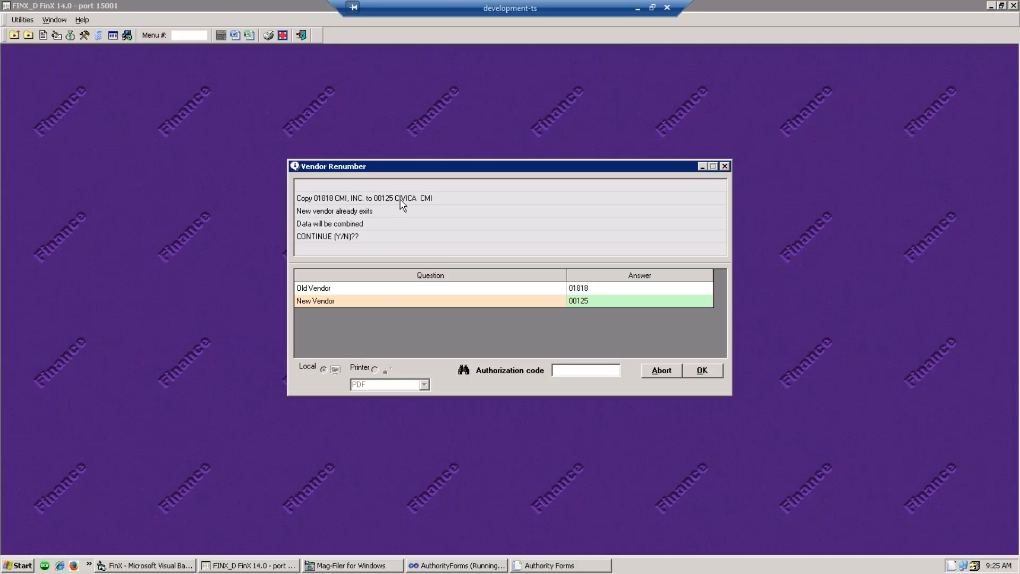
pyautogui.click(565, 372)
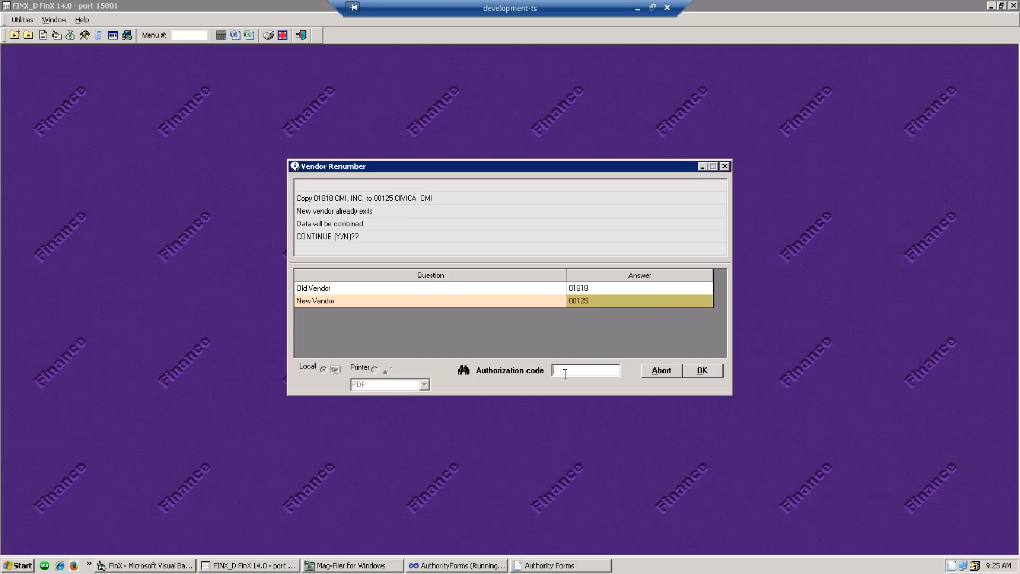
pyautogui.write('****')
pyautogui.click(709, 371)
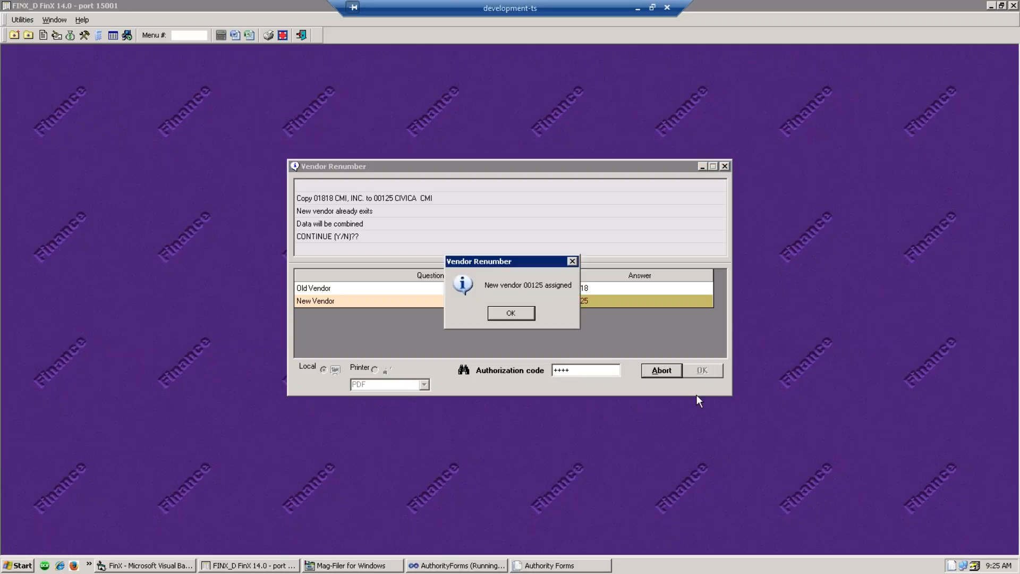
pyautogui.click(510, 315)
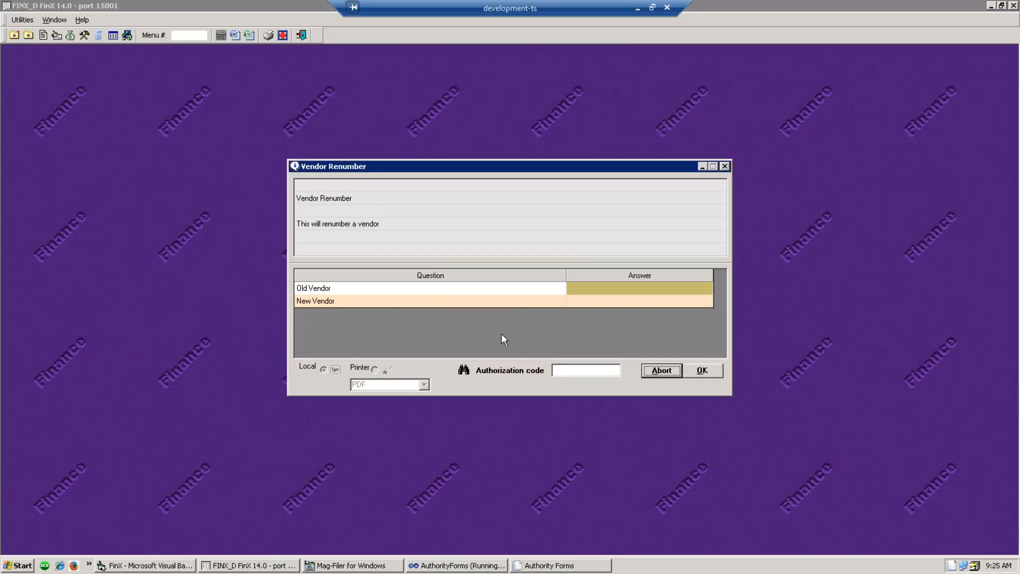
pyautogui.click(726, 167)
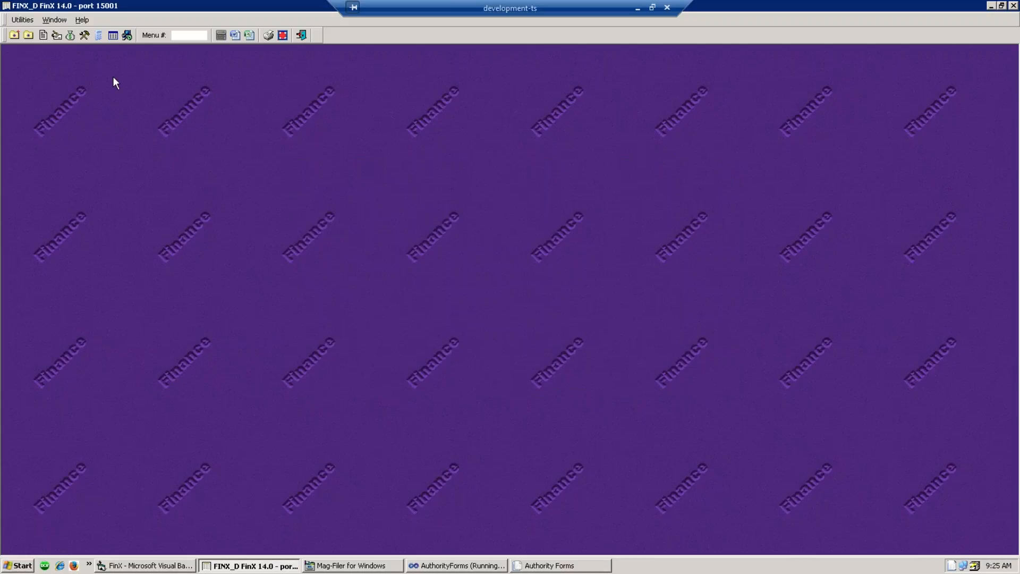
# - Run the Summary Purchases Listing with YTD$ starting at .01
pyautogui.click(54, 37)
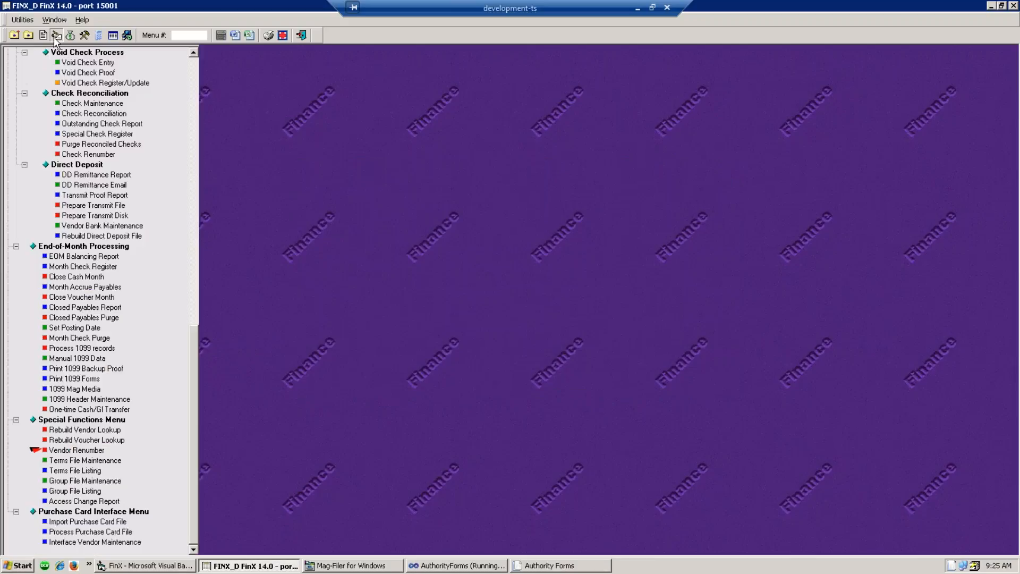
pyautogui.scroll(5, 215, 140)
pyautogui.scroll(15, 217, 155)
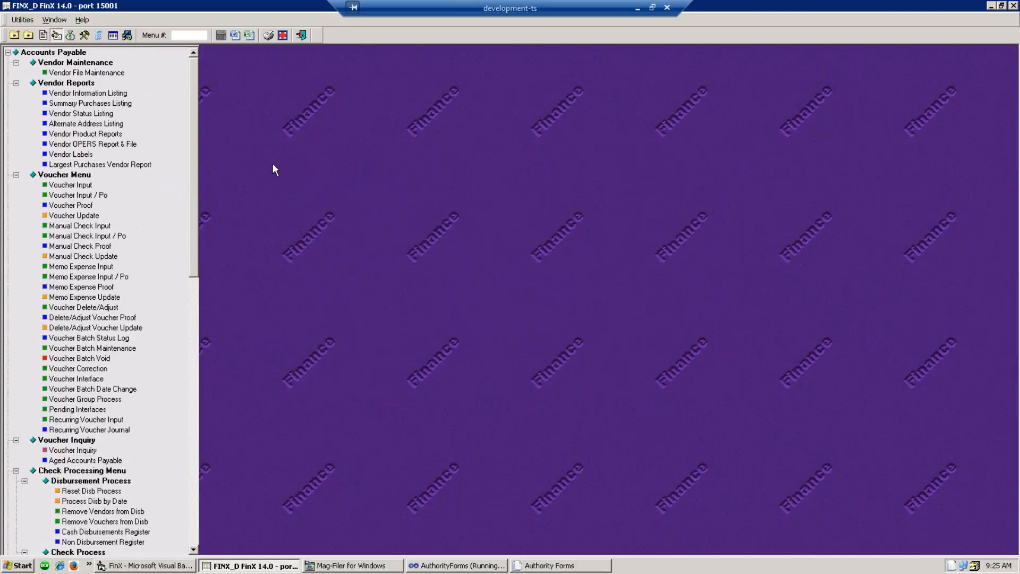
pyautogui.click(73, 104)
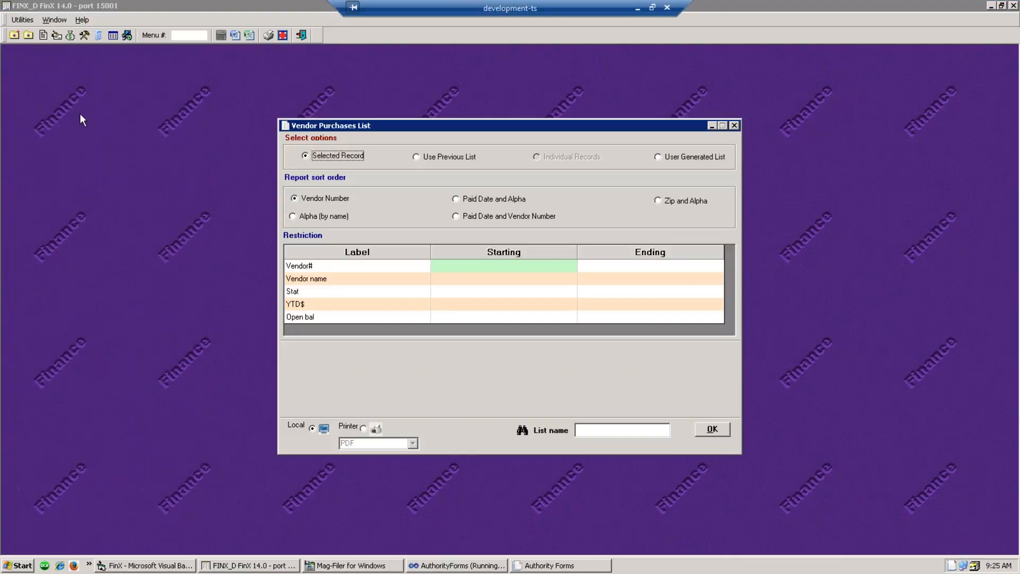
pyautogui.click(473, 311)
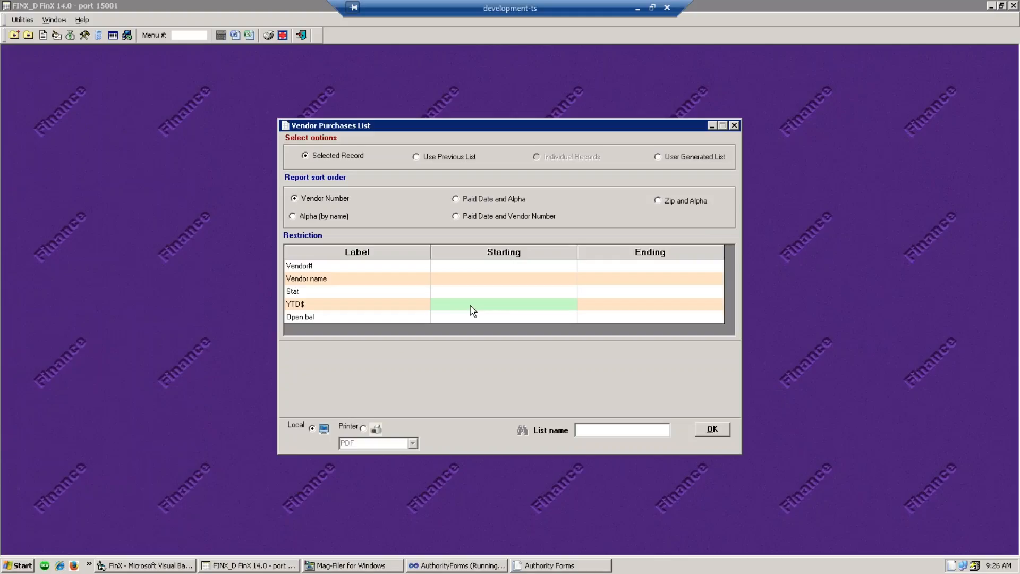
pyautogui.write('.01')
pyautogui.click(712, 429)
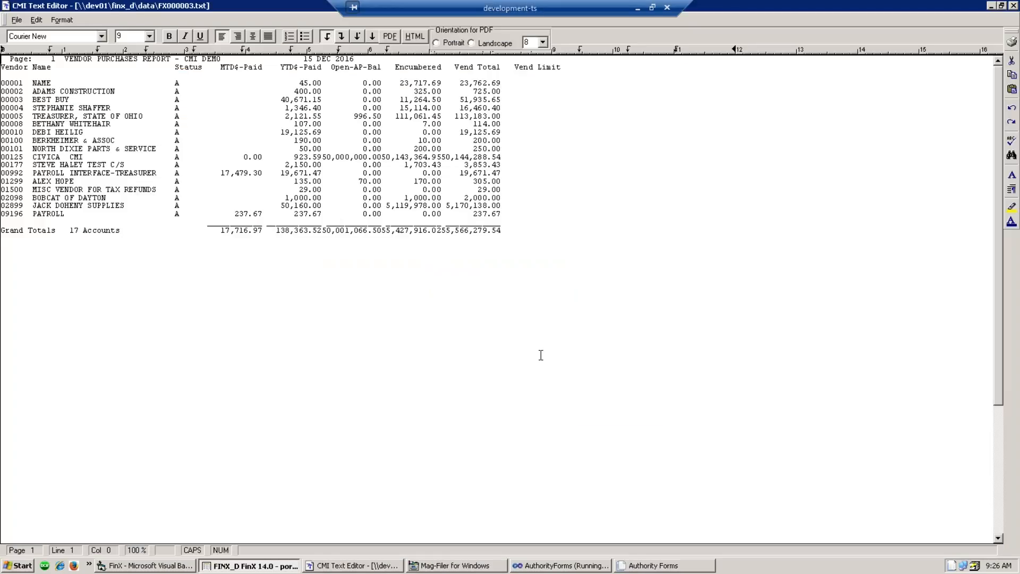
pyautogui.click(541, 355)
# - Look over the vendor purchases report FX000003.txt and close it
pyautogui.click(538, 118)
pyautogui.click(1014, 6)
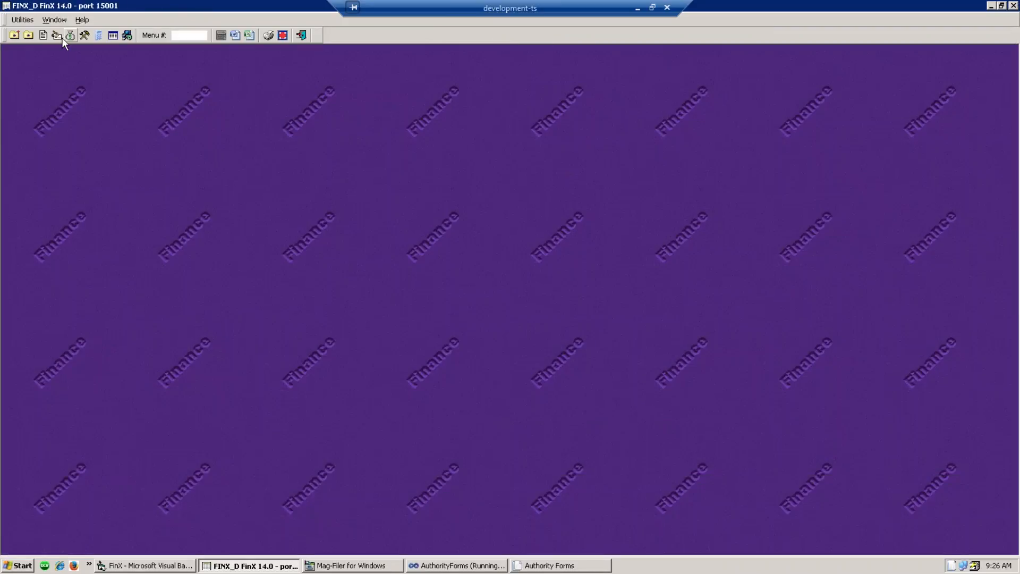
# - Generate the unrestricted Vendor Status List (FX000004.txt), then close it
pyautogui.click(57, 36)
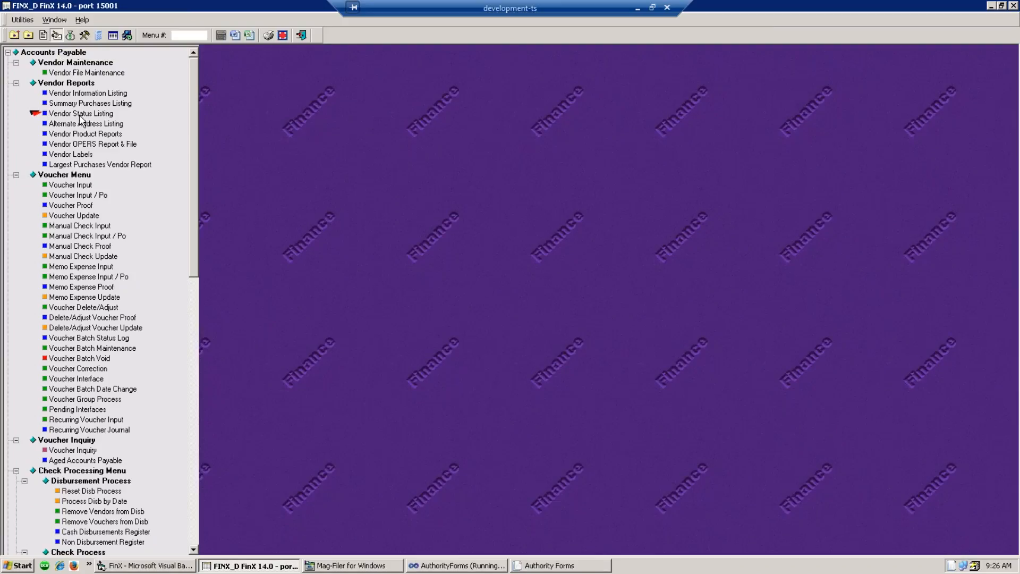
pyautogui.click(79, 115)
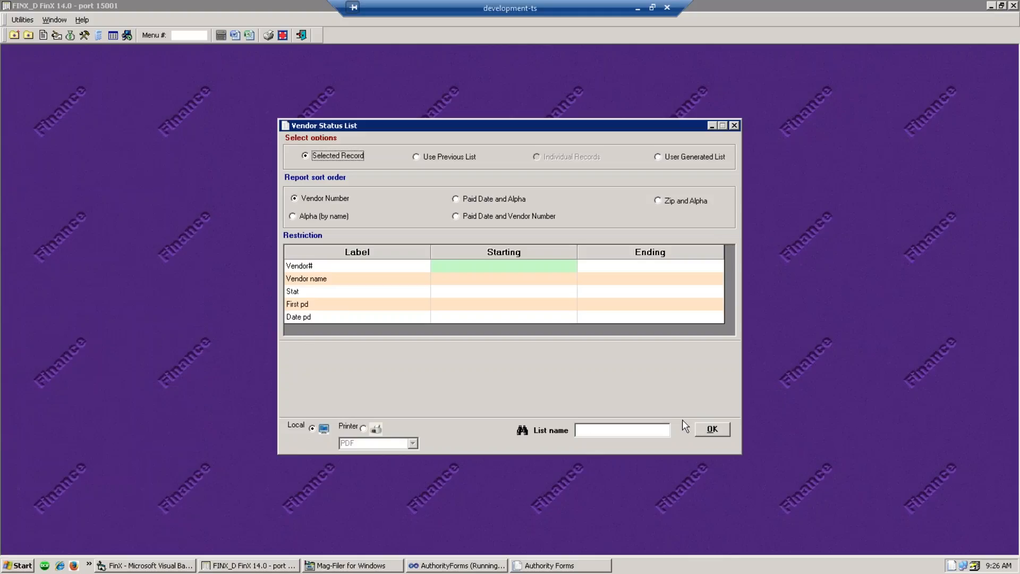
pyautogui.click(718, 427)
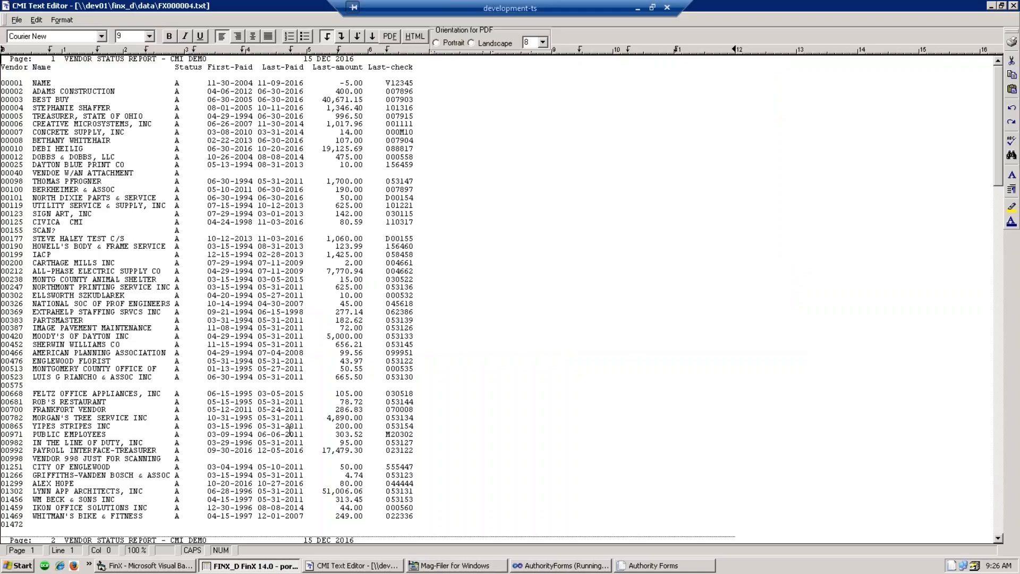
pyautogui.click(1013, 5)
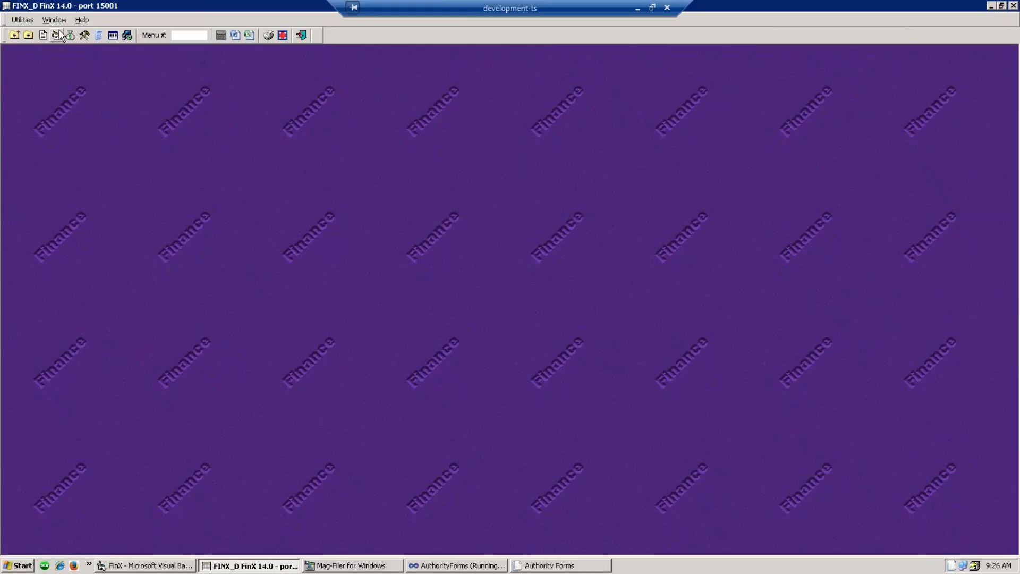
pyautogui.click(70, 35)
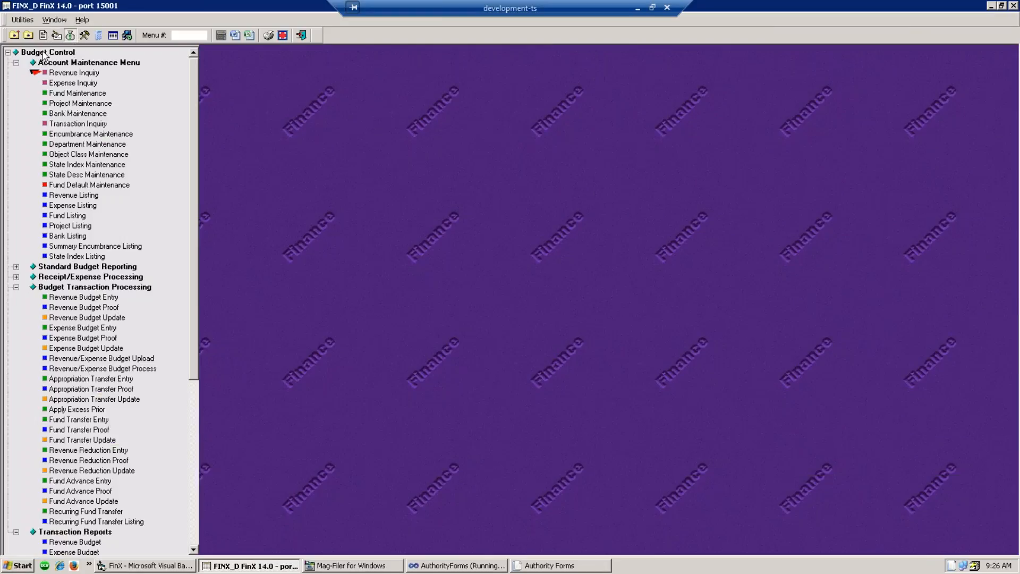
# - Run the Vendor Status Listing with Date pd Ending 12.31.14, then close the report
pyautogui.click(56, 35)
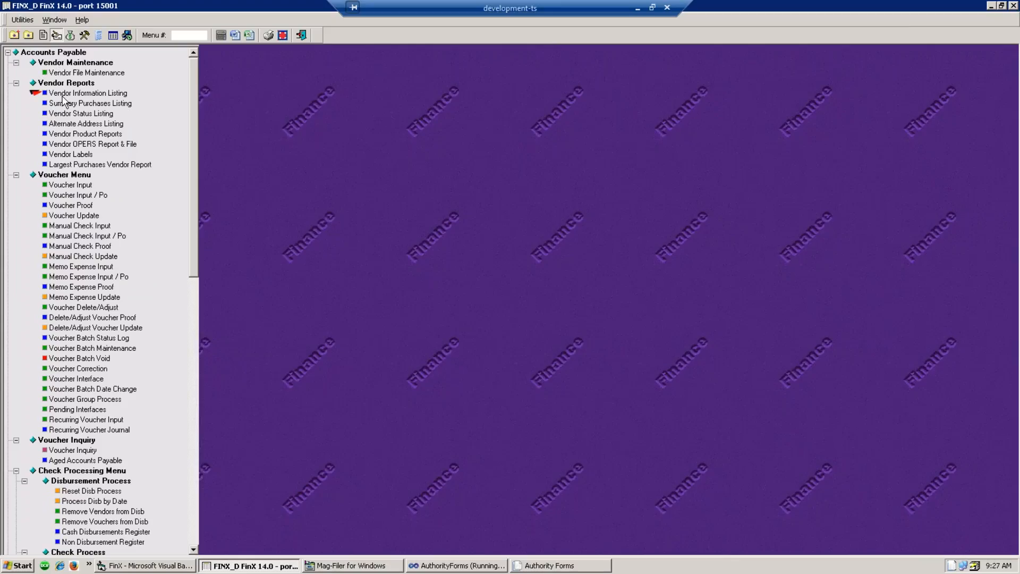
pyautogui.click(79, 115)
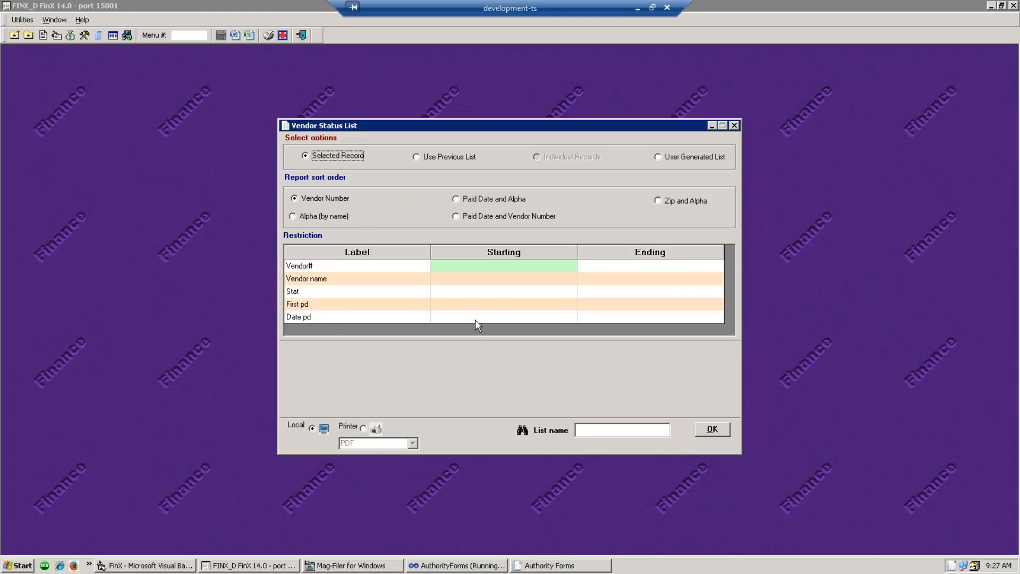
pyautogui.click(632, 319)
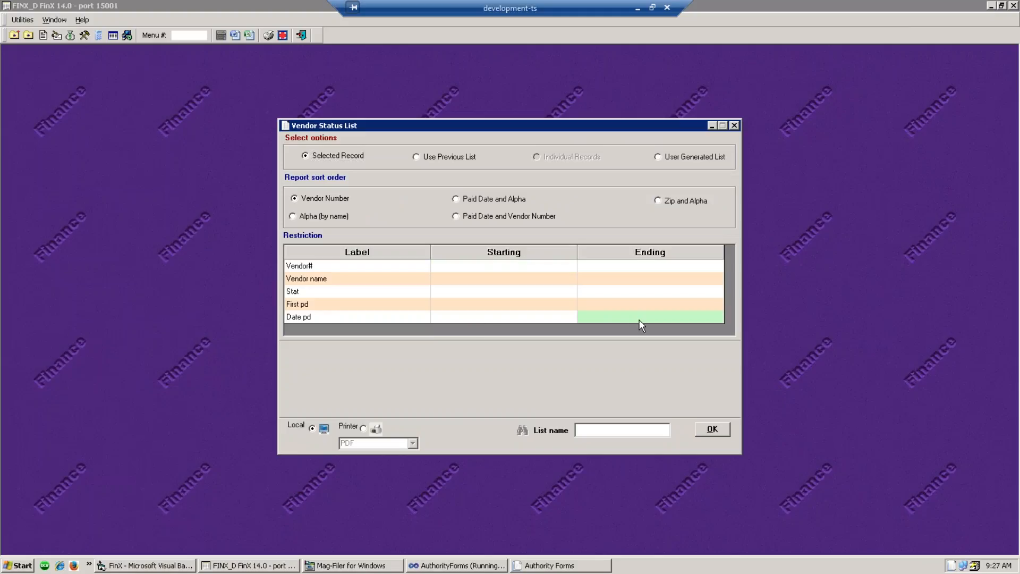
pyautogui.write('12.31.14')
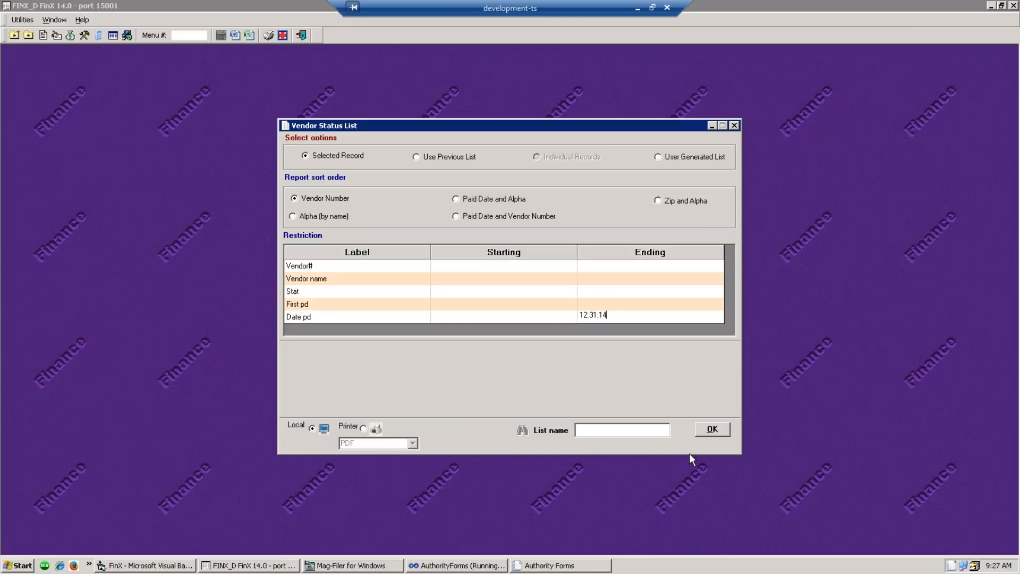
pyautogui.click(723, 428)
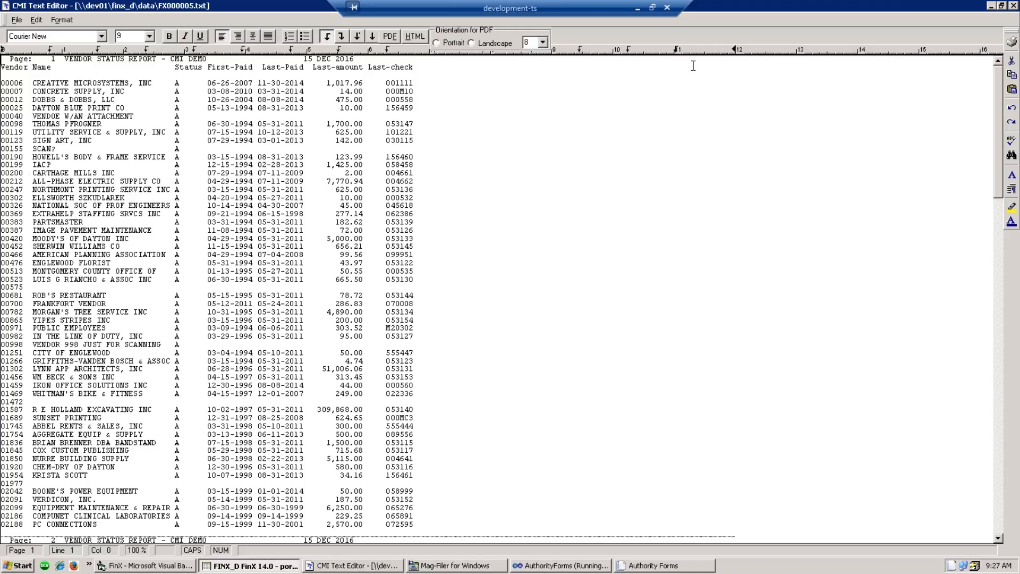
pyautogui.click(1013, 6)
# - Set vendor 200, CARTHAGE MILLS INC, to status I (Inactive) and update it
pyautogui.click(56, 35)
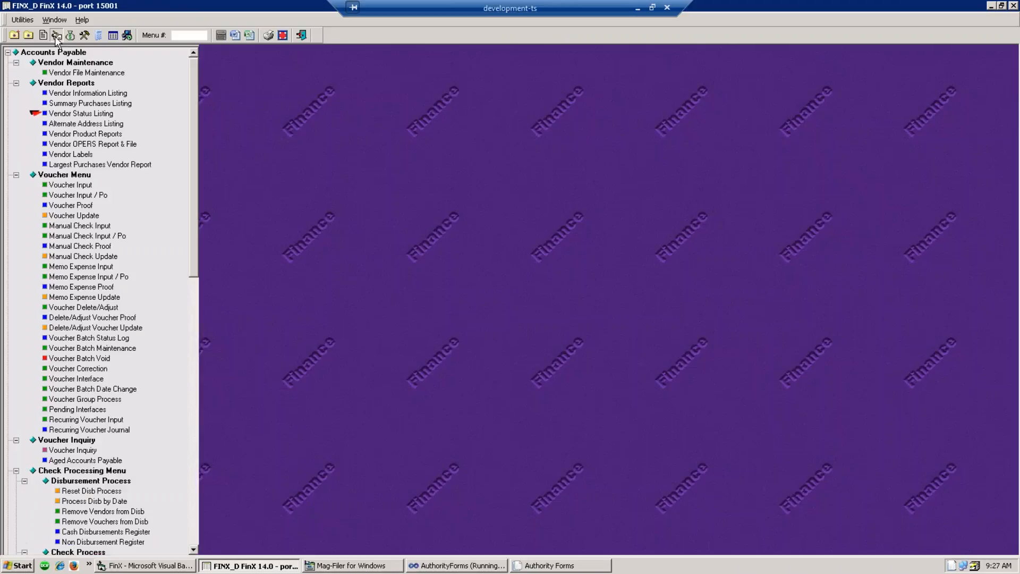
pyautogui.click(63, 72)
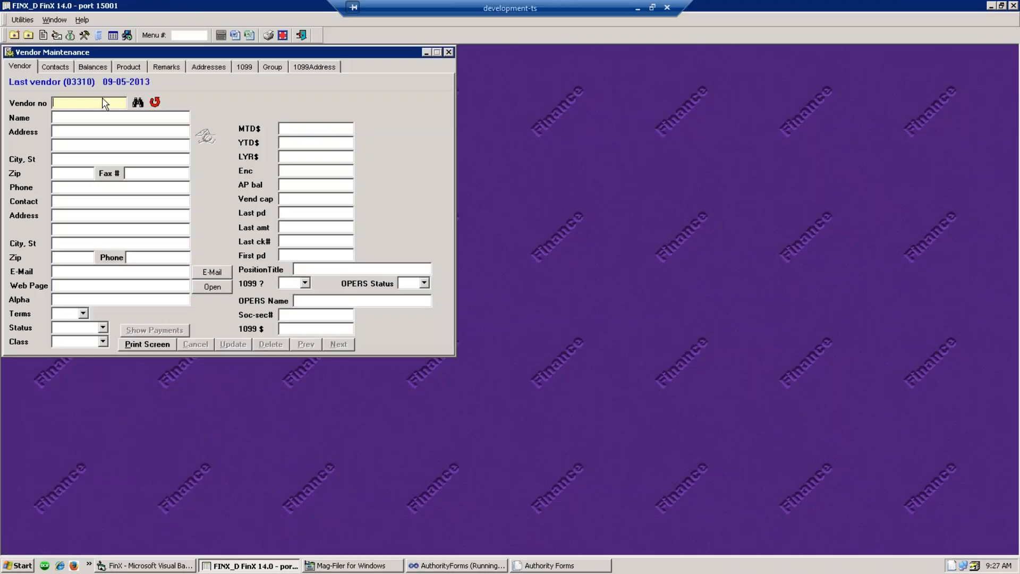
pyautogui.write('200')
pyautogui.press('Tab')
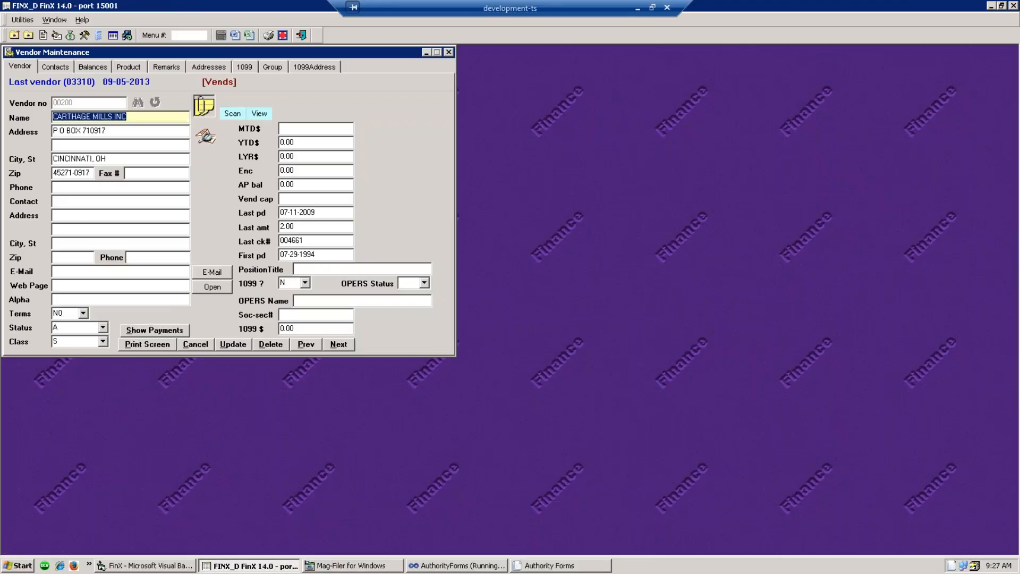
pyautogui.click(102, 327)
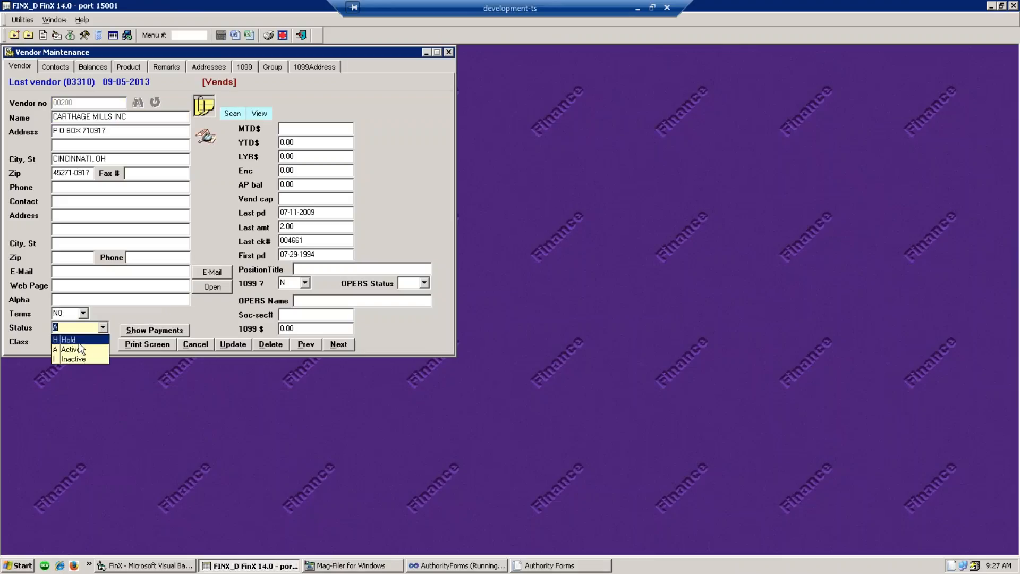
pyautogui.click(72, 360)
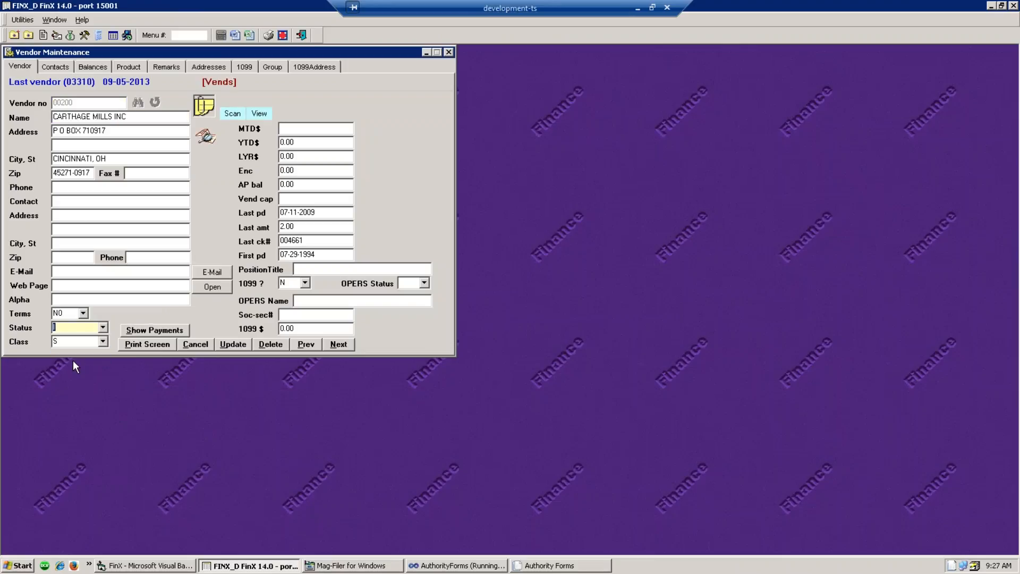
pyautogui.click(230, 345)
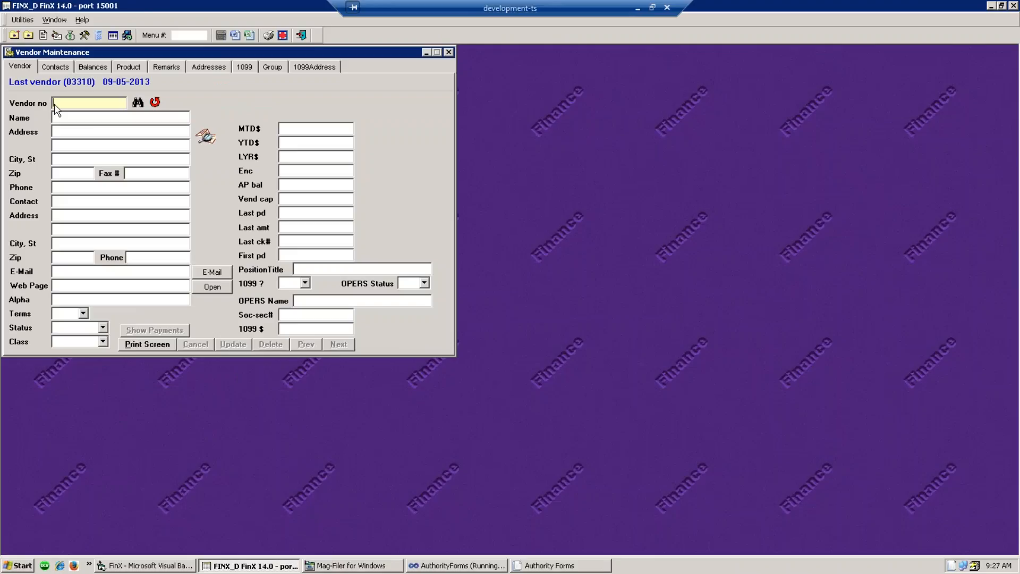
# - Reload vendor 200 to confirm the Inactive status, then close Vendor File Maintenance
pyautogui.write('200')
pyautogui.press('Return')
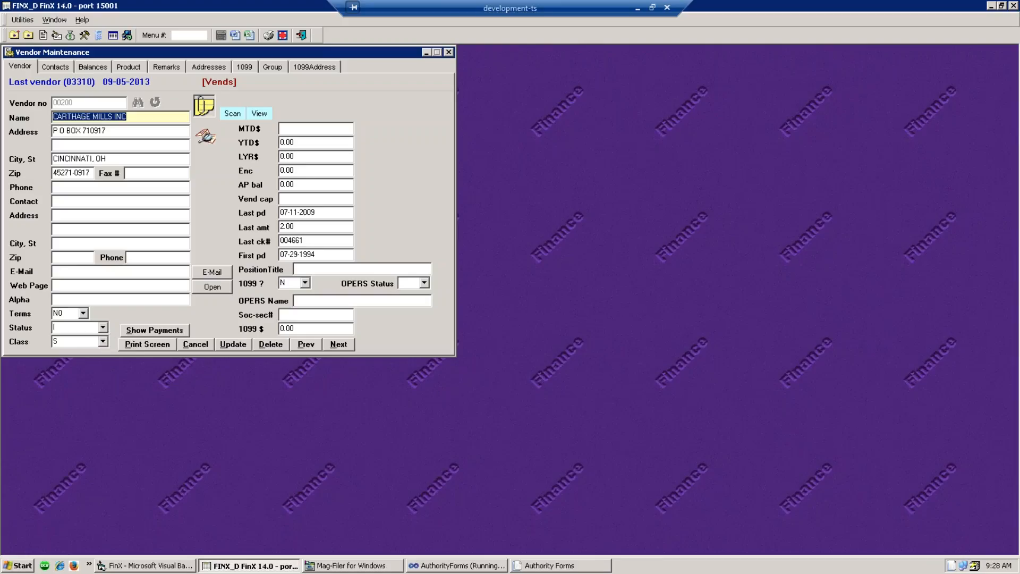
pyautogui.click(450, 52)
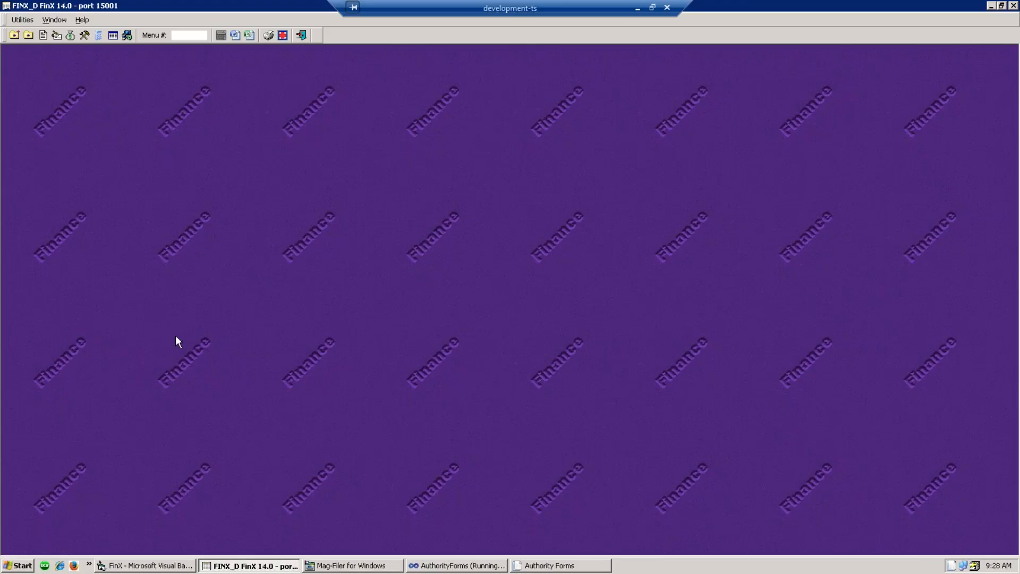
# - Run the Open PO Status report from the Purchasing menu with default options, producing FX000006.txt
pyautogui.click(85, 36)
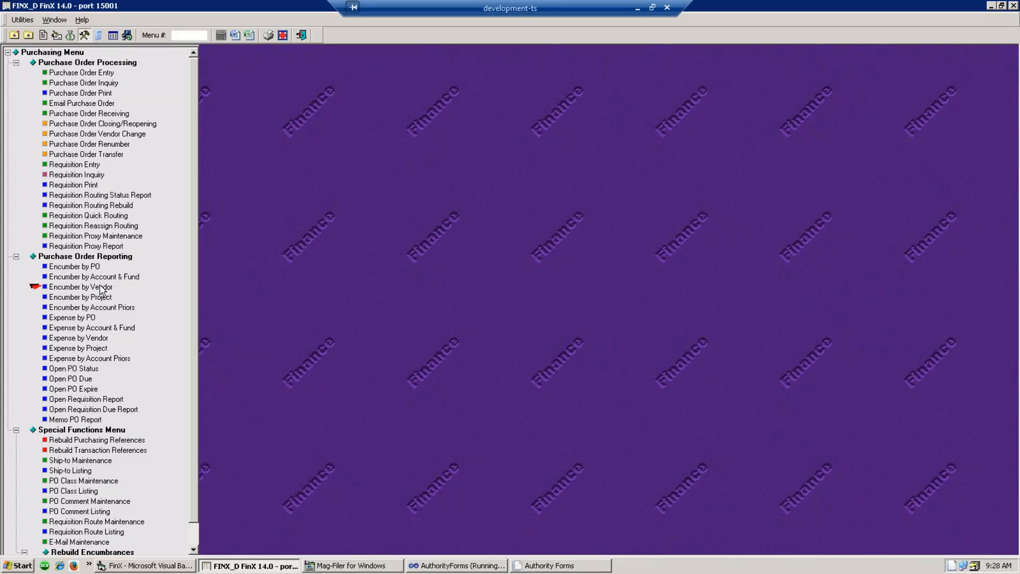
pyautogui.click(74, 369)
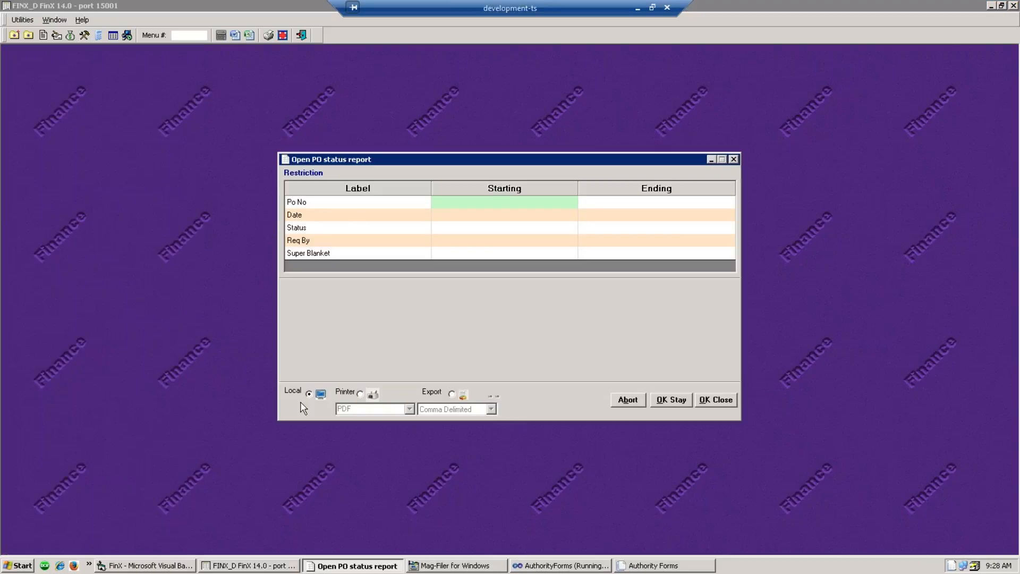
pyautogui.click(723, 403)
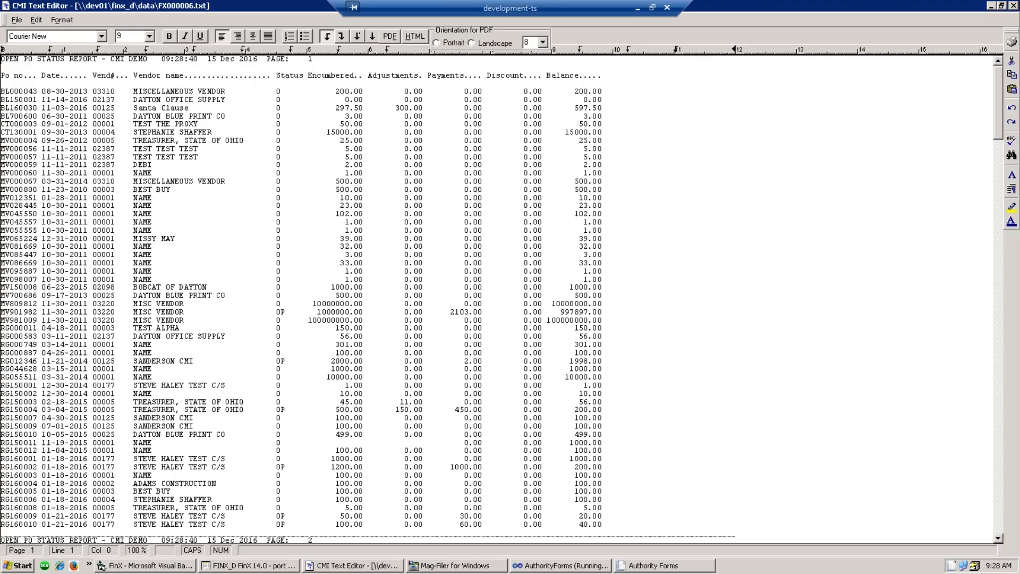
pyautogui.click(701, 395)
# - Highlight the BL150001 and MV000060 balances and the RG160005 row in the report
pyautogui.moveTo(606, 99); pyautogui.dragTo(579, 100)
pyautogui.moveTo(607, 176); pyautogui.dragTo(579, 174)
pyautogui.click(652, 492)
pyautogui.tripleClick(642, 489)
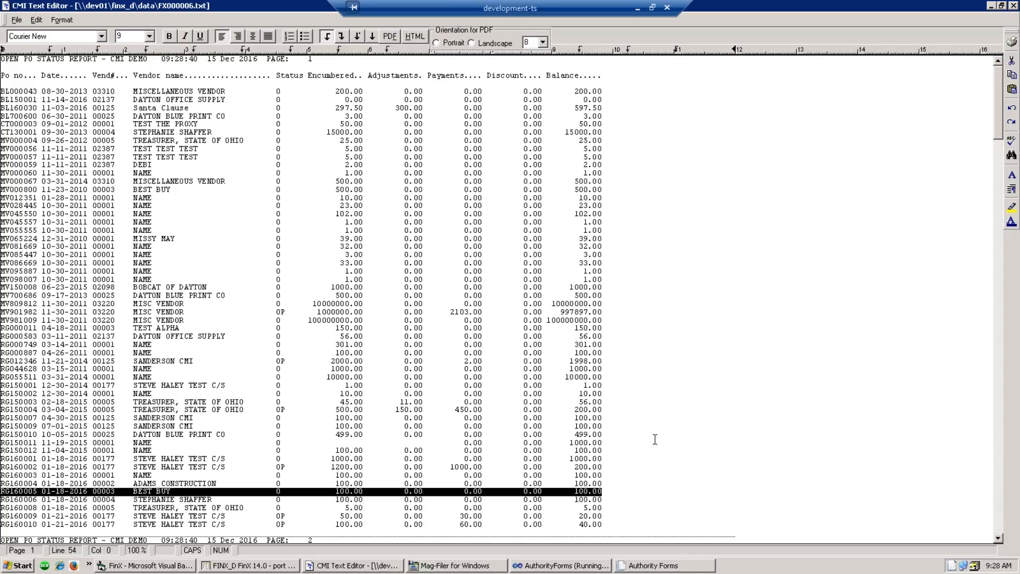
pyautogui.click(660, 399)
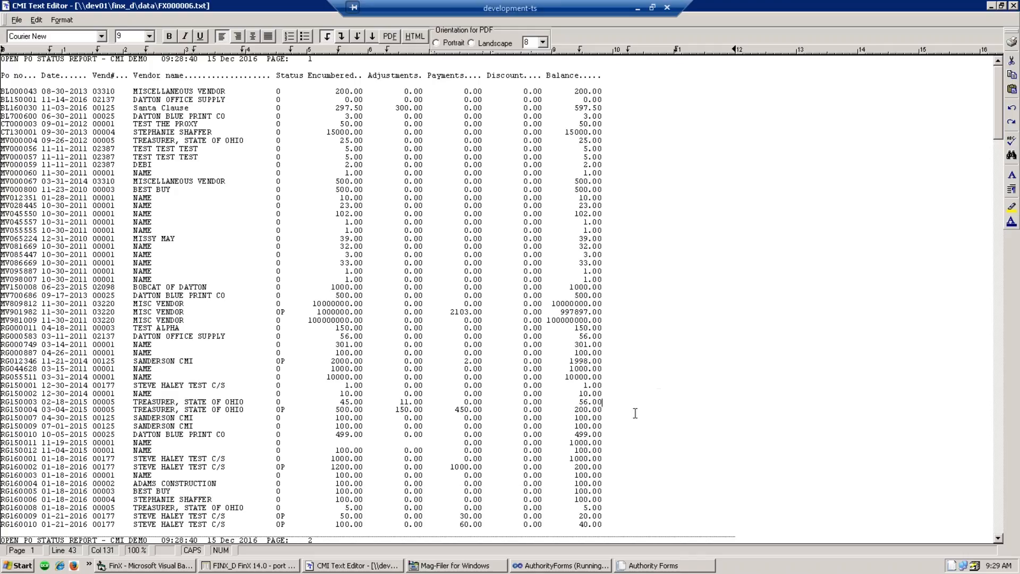
# - Scroll down through the report to the grand totals and back up, then close the editor
pyautogui.click(624, 380)
pyautogui.scroll(-10, 623, 380)
pyautogui.scroll(-12, 624, 380)
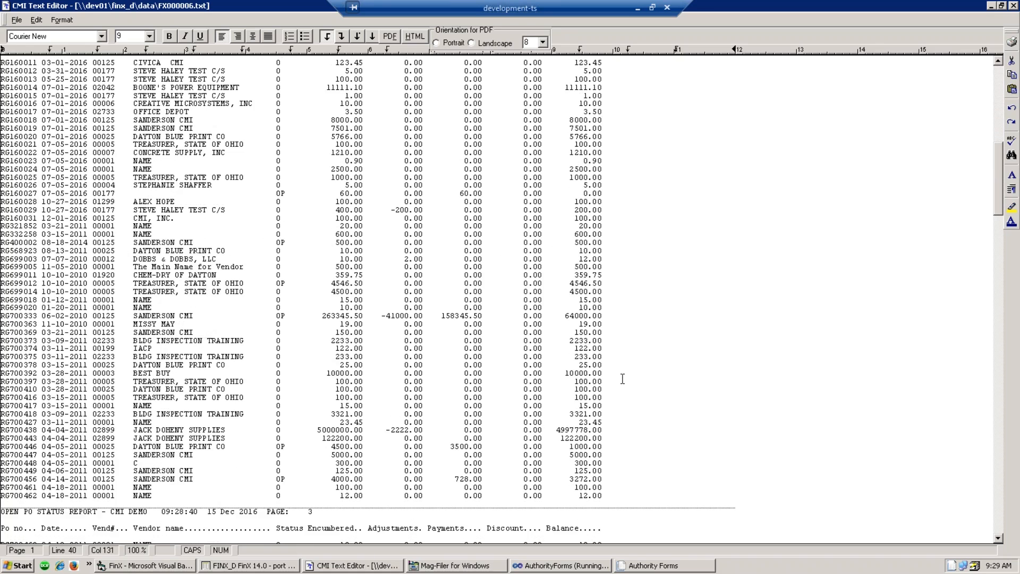
pyautogui.scroll(-11, 623, 387)
pyautogui.scroll(-20, 623, 387)
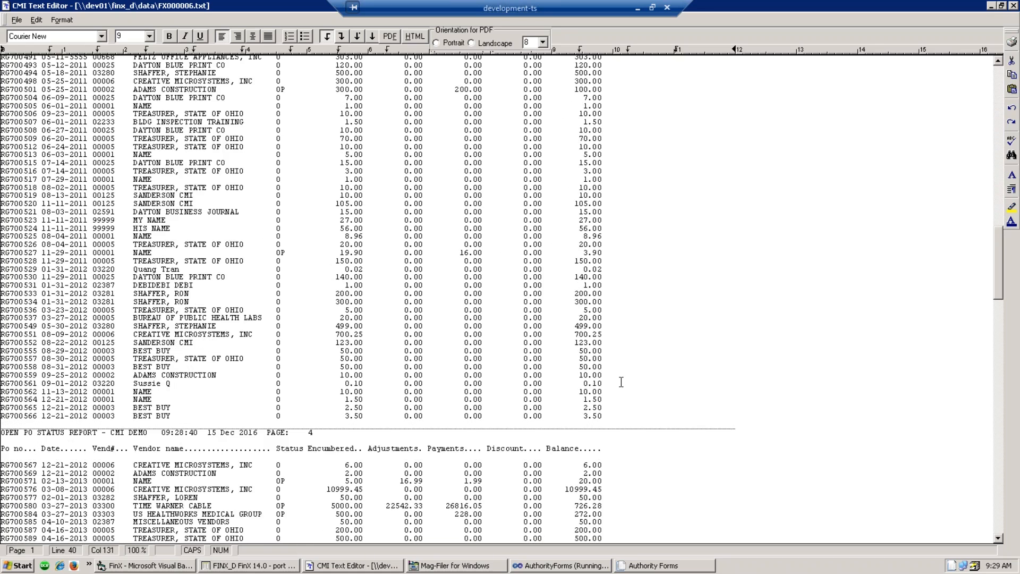
pyautogui.scroll(-20, 627, 415)
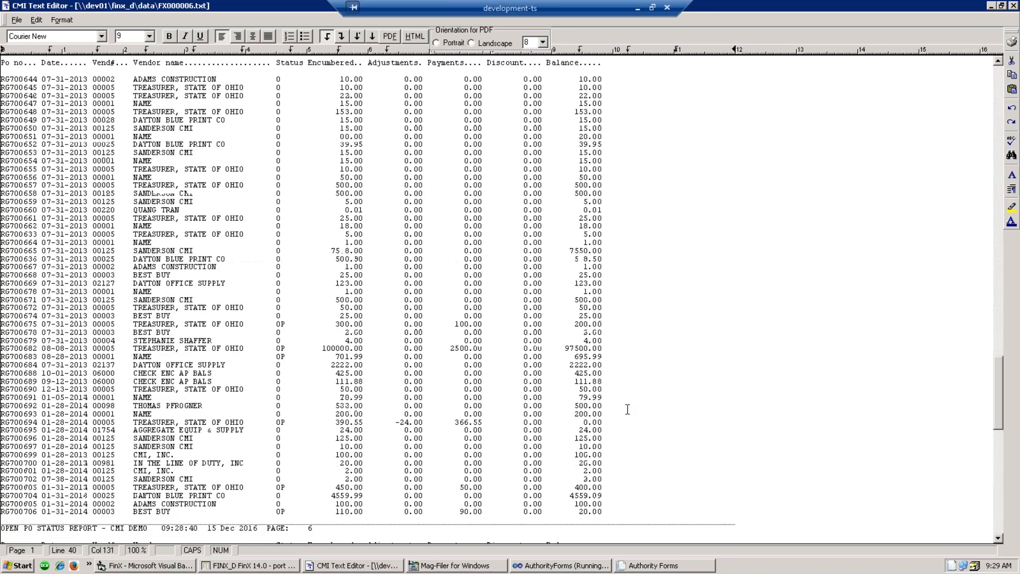
pyautogui.scroll(13, 626, 419)
pyautogui.scroll(4, 627, 420)
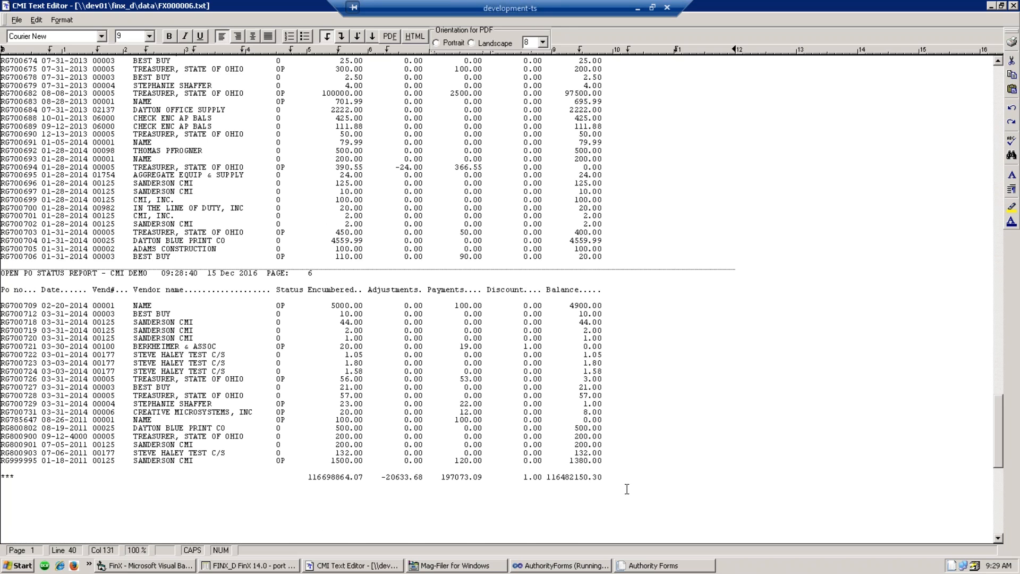
pyautogui.scroll(20, 629, 494)
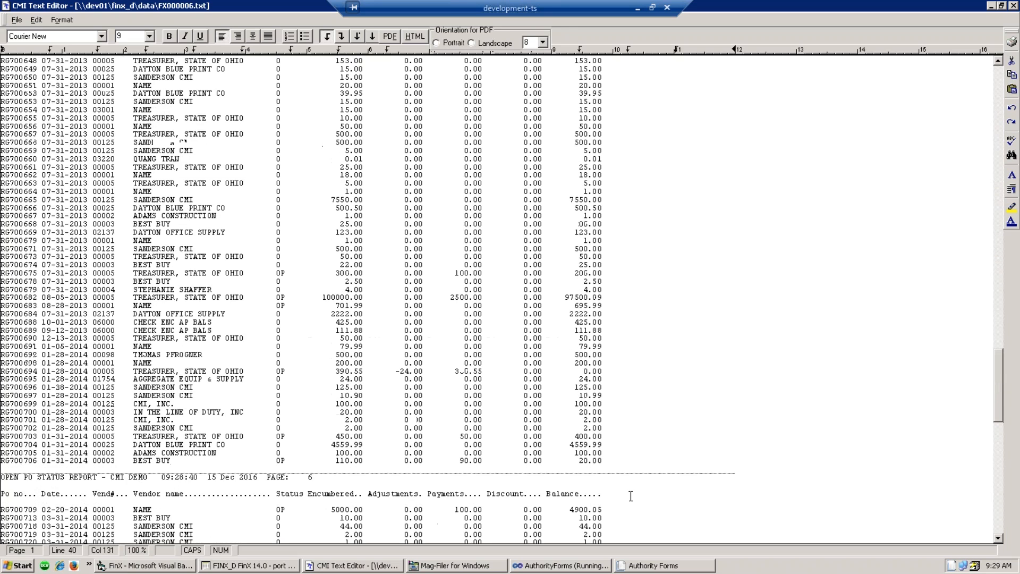
pyautogui.scroll(20, 636, 503)
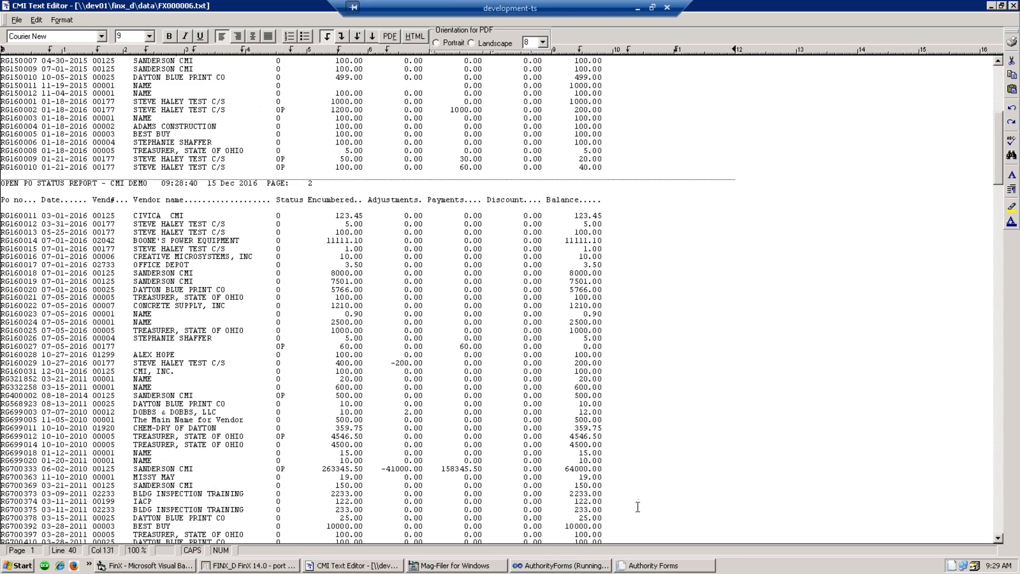
pyautogui.click(1013, 6)
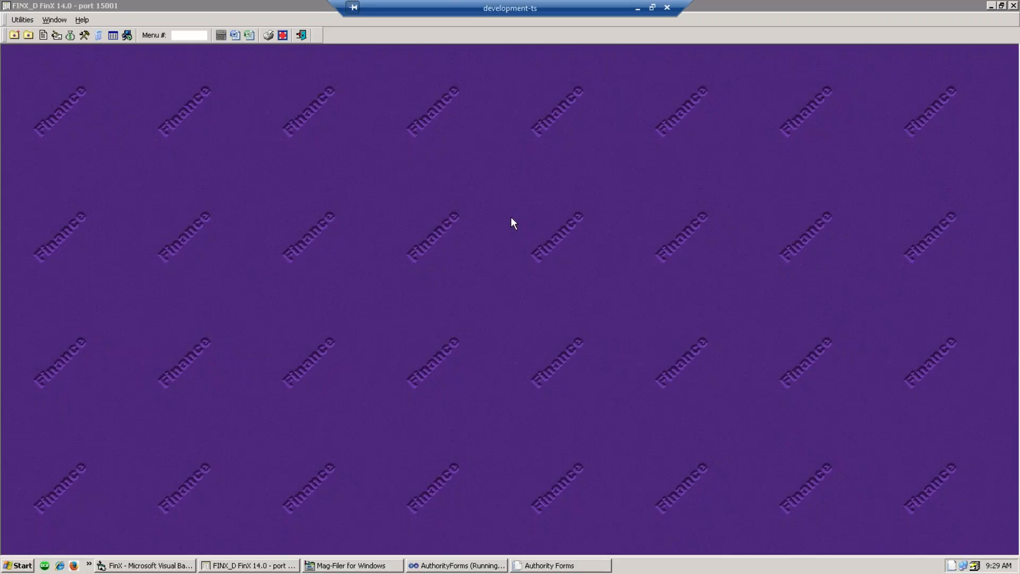
# - Run the Encumber by Account & Fund report with D Balance as of Date set to 12.31.16
pyautogui.click(84, 35)
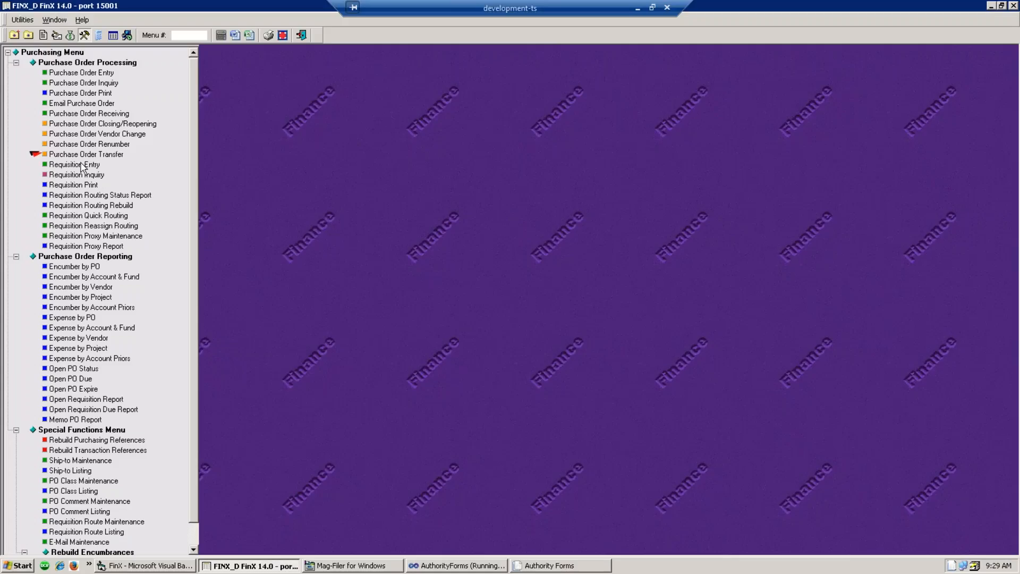
pyautogui.click(88, 277)
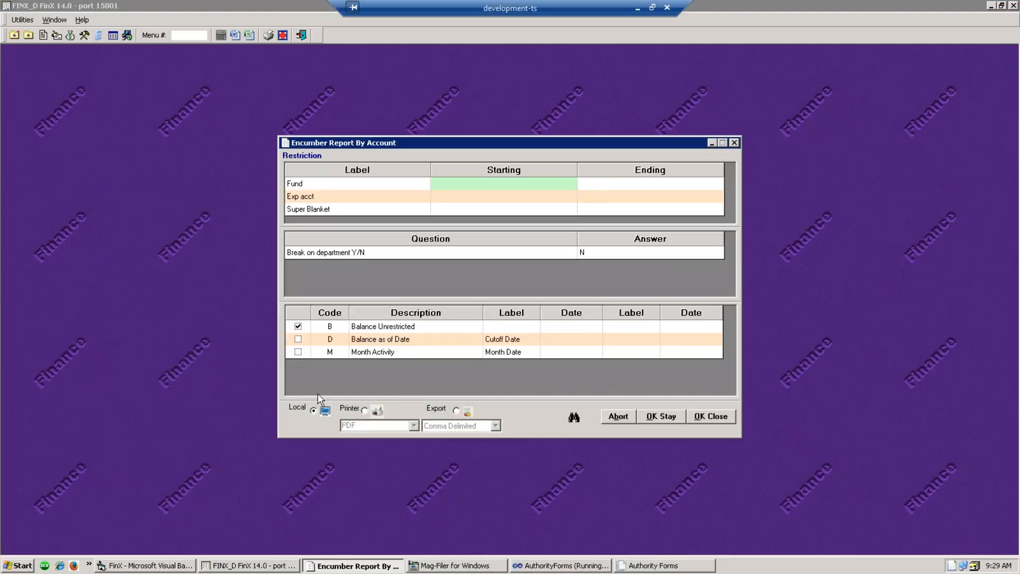
pyautogui.click(298, 339)
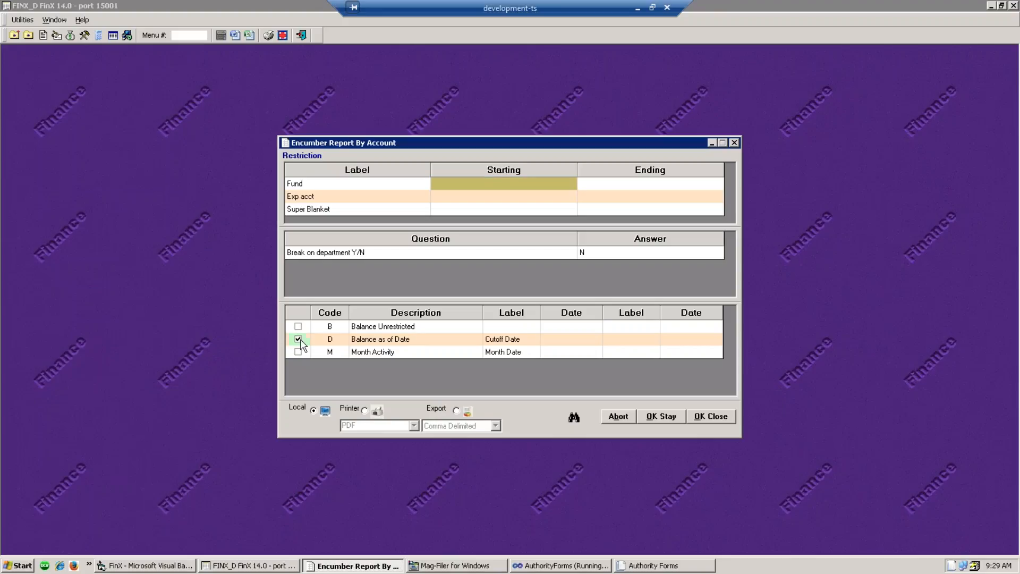
pyautogui.click(579, 338)
pyautogui.write('12.31.16')
pyautogui.click(710, 416)
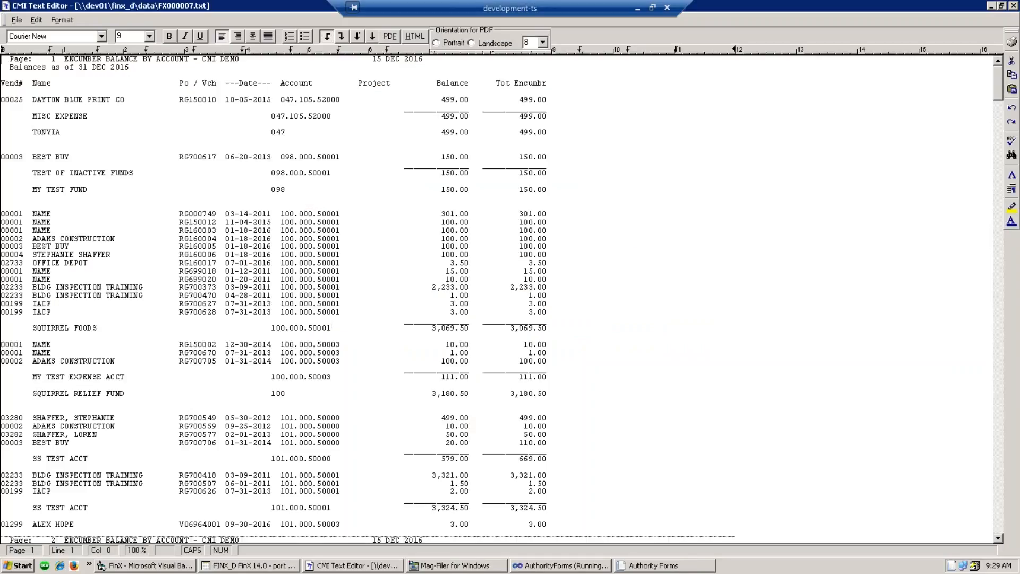
pyautogui.click(684, 420)
# - Mark the 1.00, 100.00, SQUIRREL FOODS 3,069.50 and 3.00 lines, then scroll down
pyautogui.click(652, 354)
pyautogui.click(641, 362)
pyautogui.click(583, 326)
pyautogui.click(594, 302)
pyautogui.scroll(-4, 484, 223)
pyautogui.scroll(-8, 483, 225)
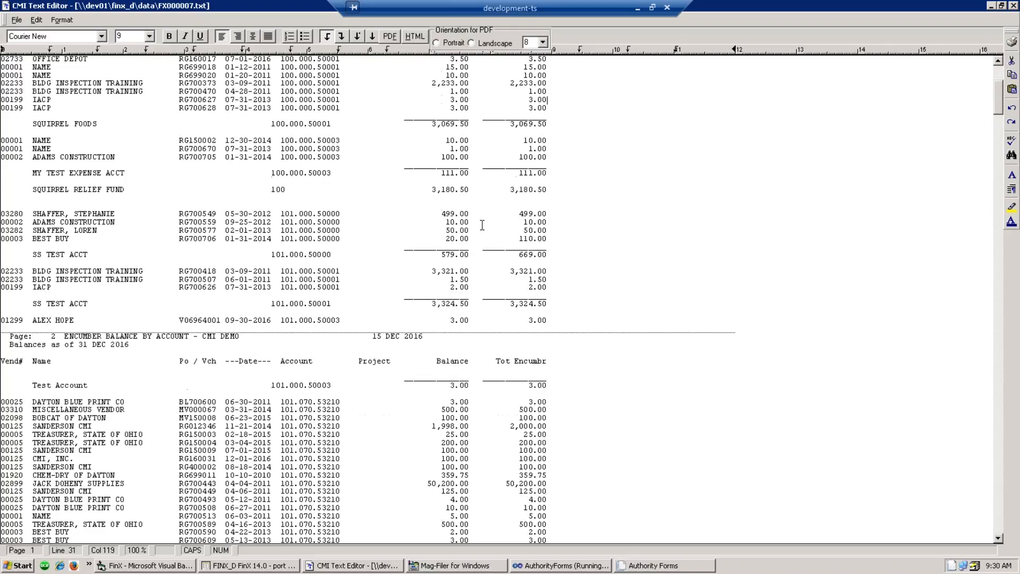
pyautogui.scroll(-4, 479, 218)
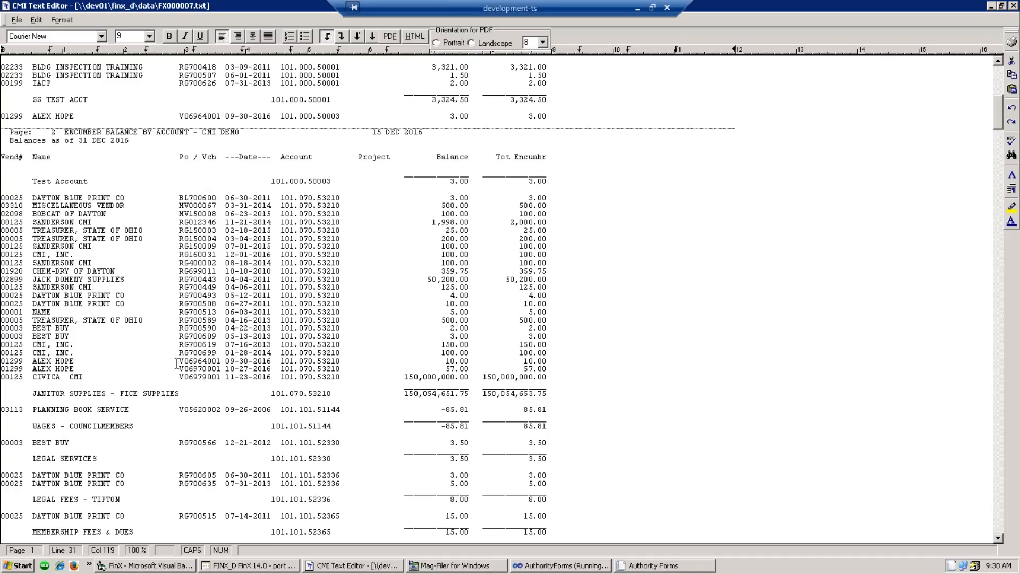
# - Highlight voucher V06964001 and the 249.00 encumbrance amount
pyautogui.moveTo(179, 364); pyautogui.dragTo(220, 366)
pyautogui.click(213, 368)
pyautogui.scroll(-8, 555, 420)
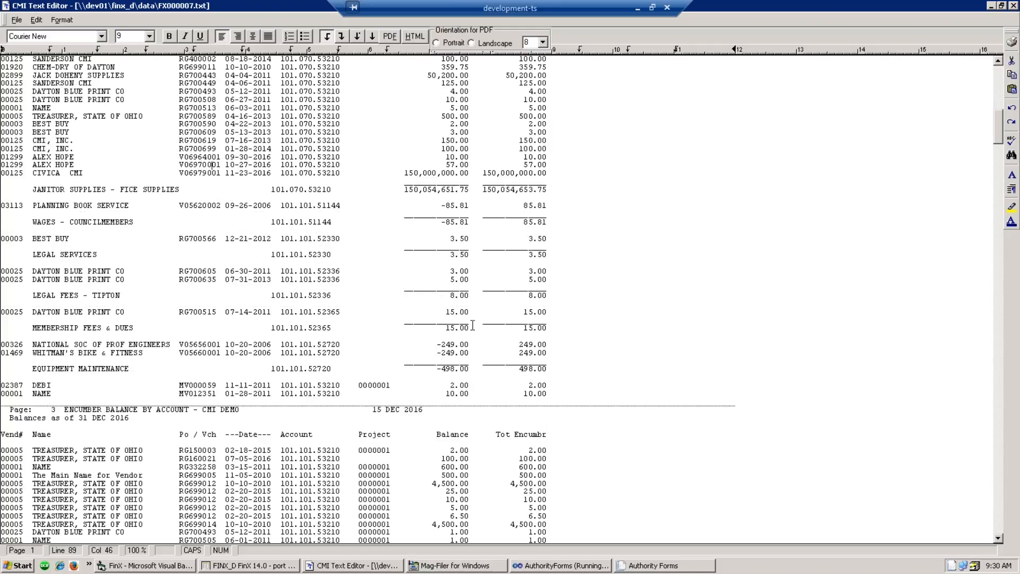
pyautogui.moveTo(468, 346); pyautogui.dragTo(434, 345)
# - Scroll through the report, highlighting the IKON OFFICE SOLUTIONS row, down to the 266,478,633.71 total
pyautogui.scroll(-8, 443, 355)
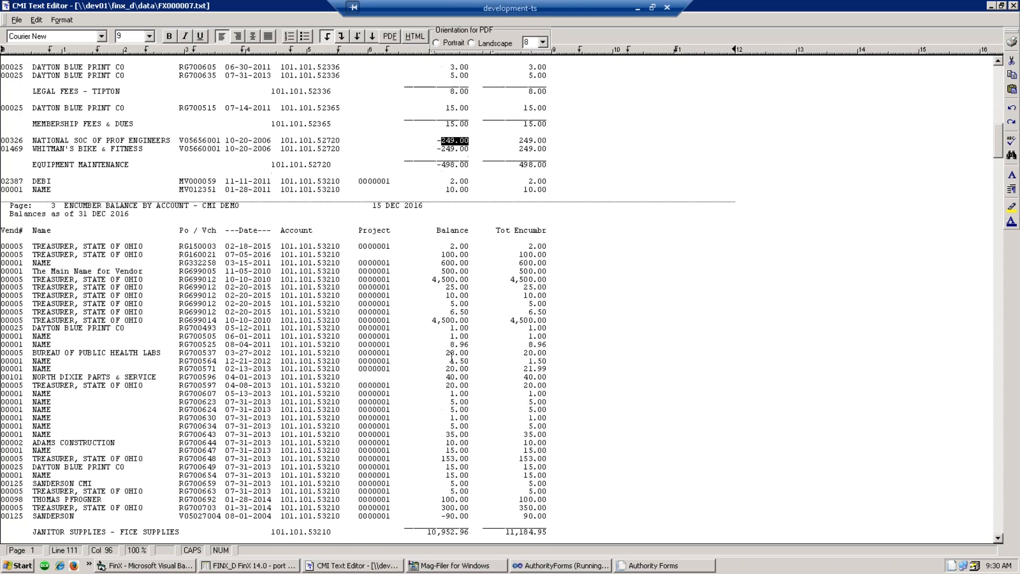
pyautogui.scroll(-16, 470, 330)
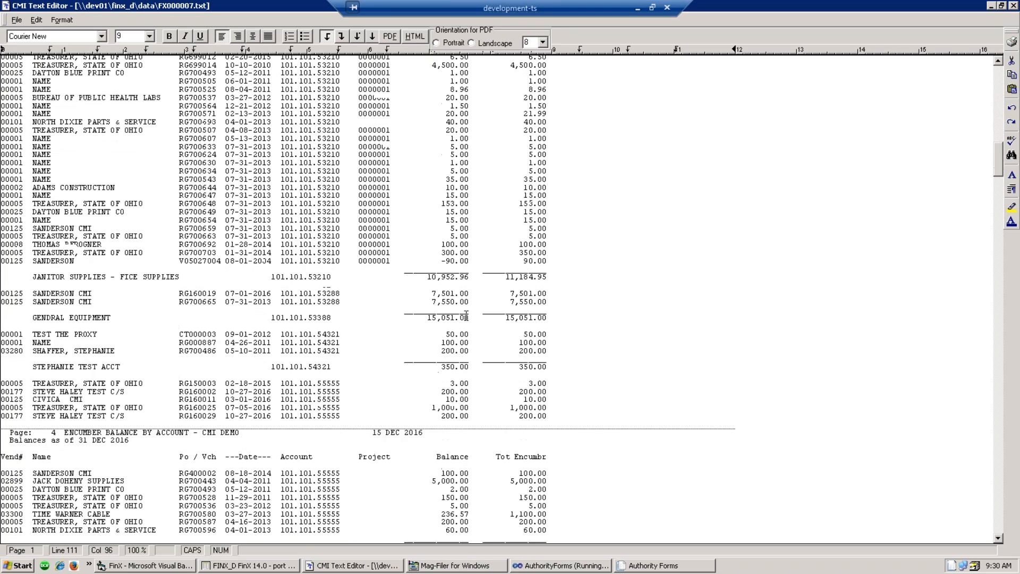
pyautogui.scroll(-8, 467, 316)
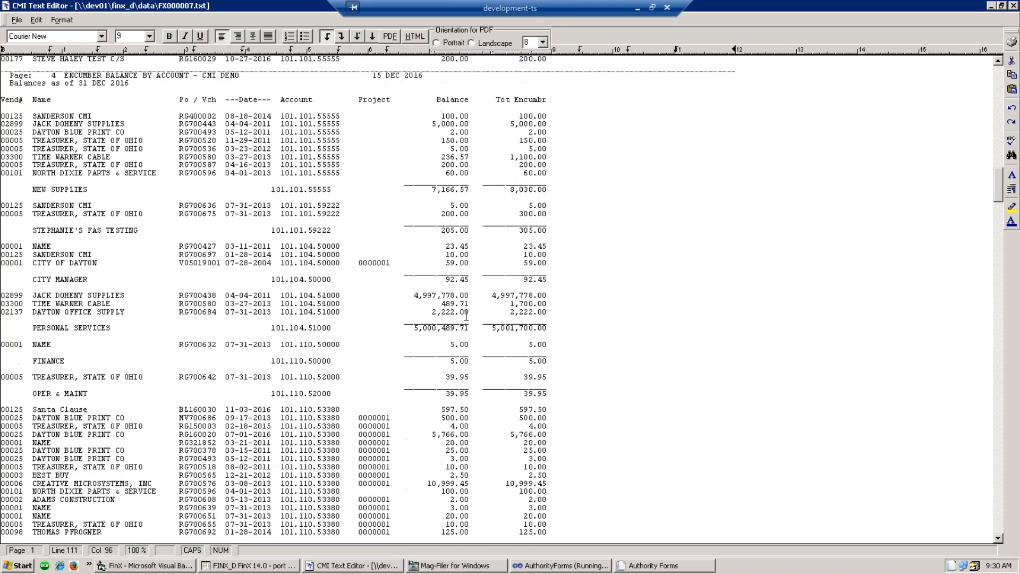
pyautogui.scroll(-8, 467, 316)
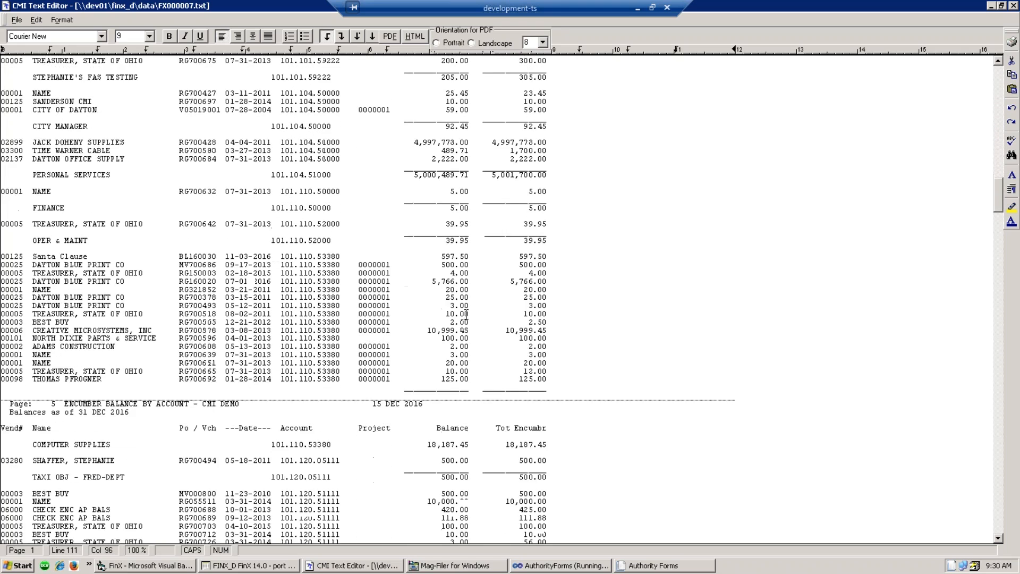
pyautogui.scroll(-15, 466, 316)
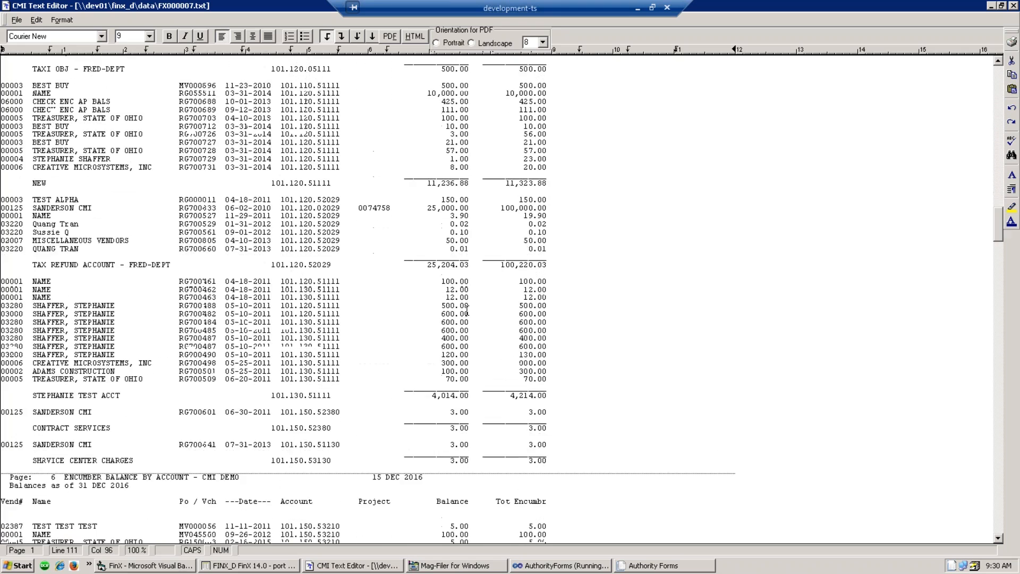
pyautogui.scroll(-20, 466, 313)
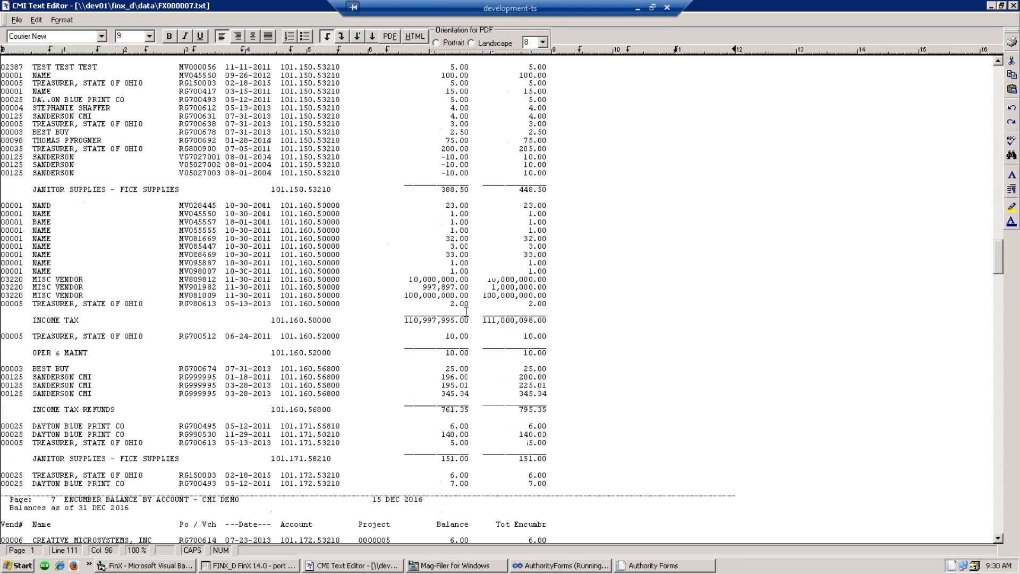
pyautogui.scroll(-8, 466, 313)
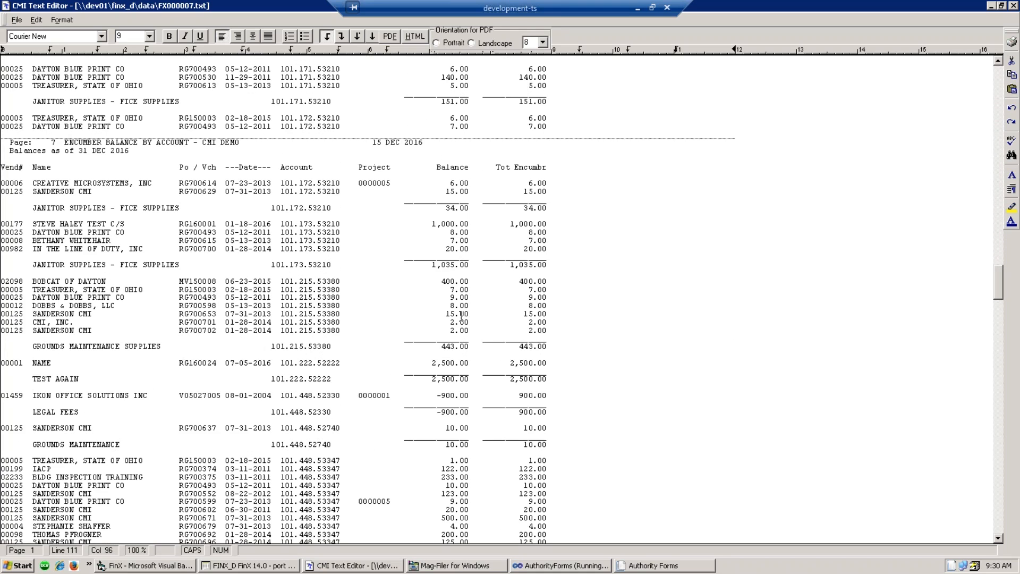
pyautogui.moveTo(469, 396); pyautogui.dragTo(177, 398)
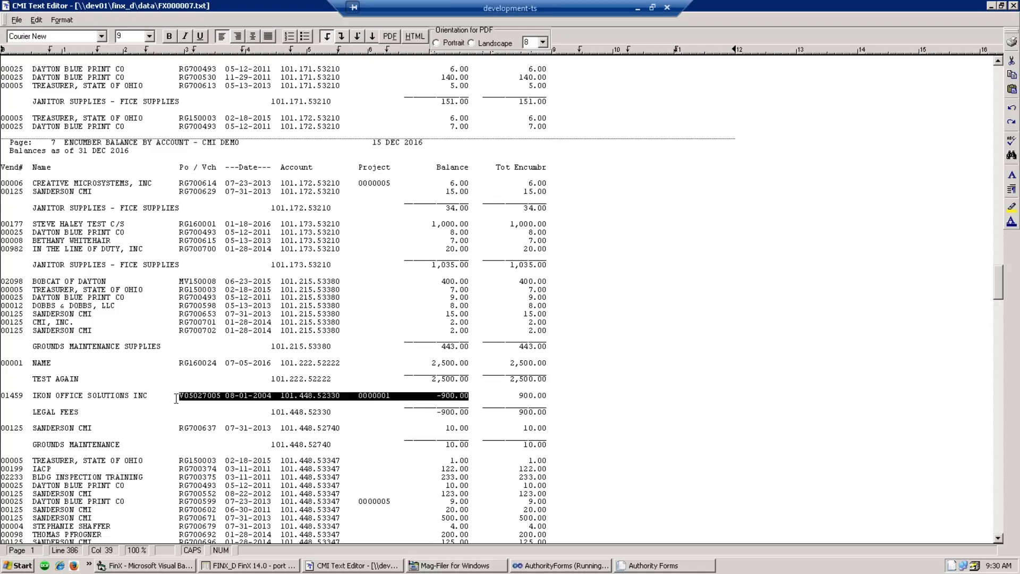
pyautogui.click(294, 395)
pyautogui.scroll(-4, 439, 421)
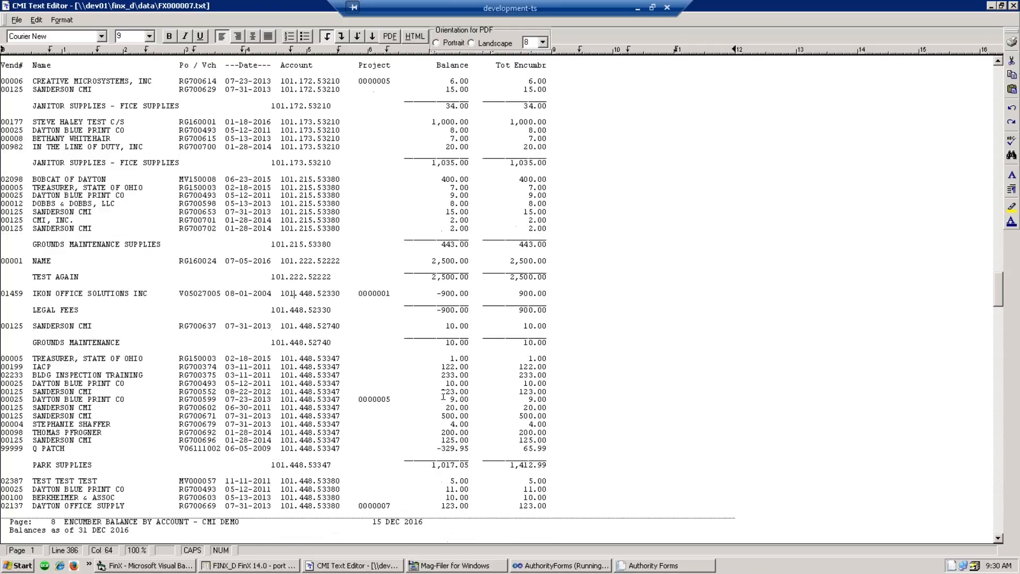
pyautogui.scroll(-14, 481, 439)
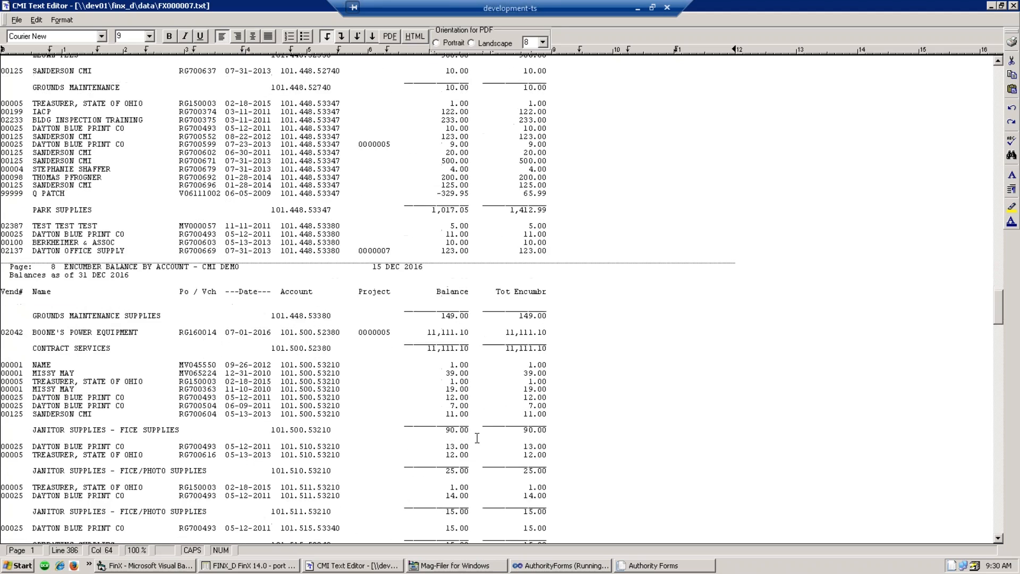
pyautogui.scroll(-12, 478, 438)
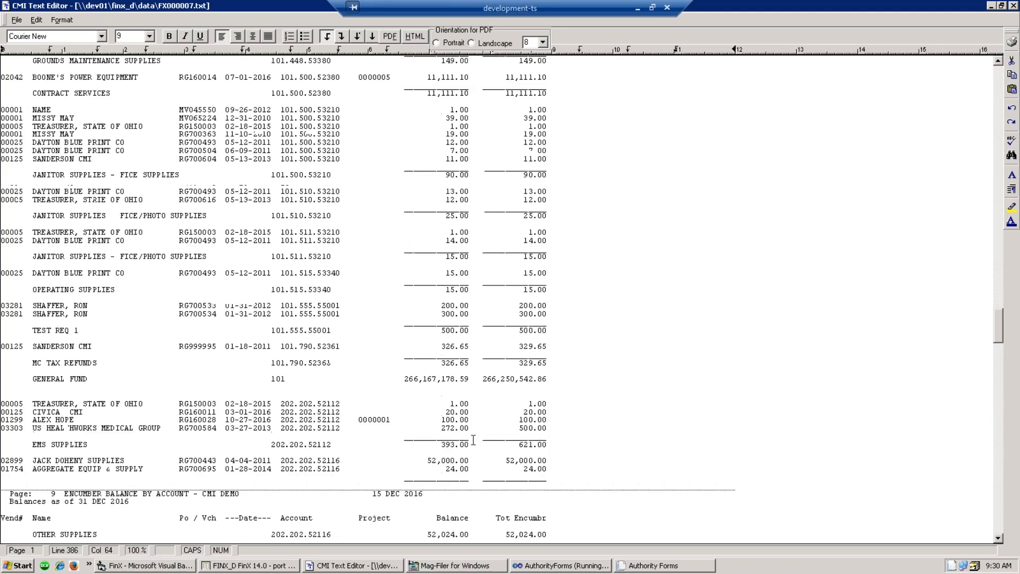
pyautogui.scroll(-10, 473, 439)
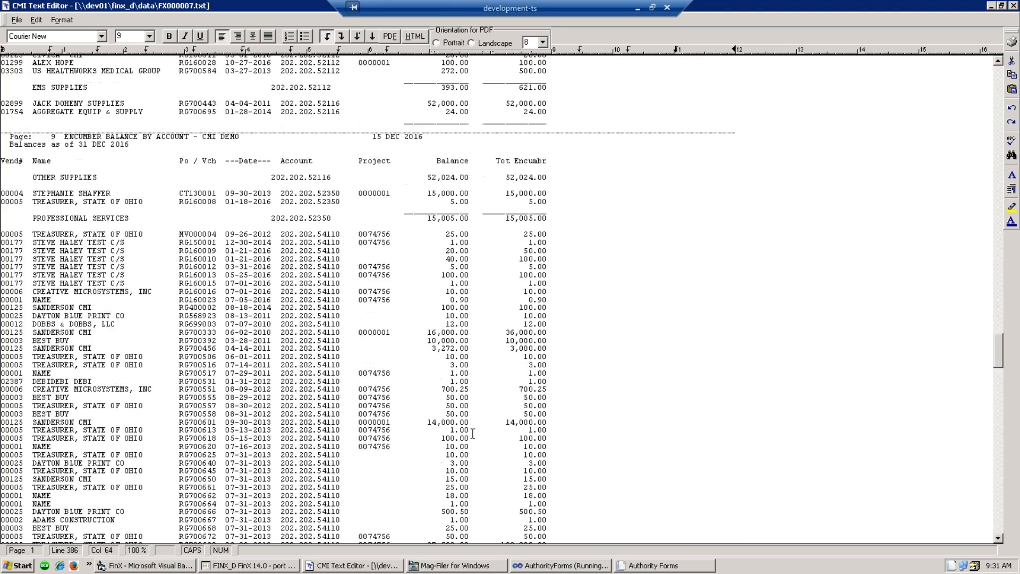
pyautogui.scroll(-19, 473, 431)
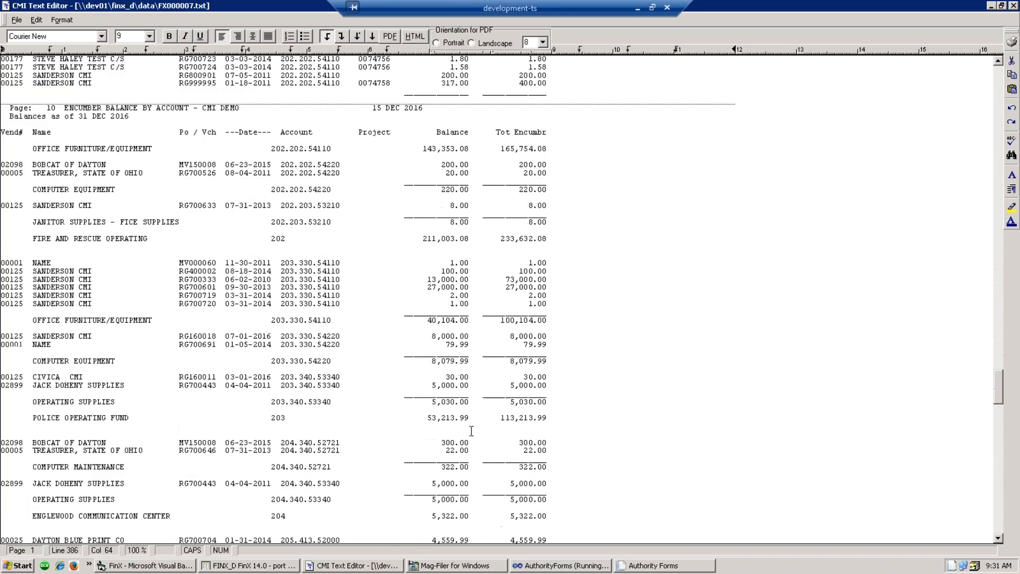
pyautogui.scroll(-13, 472, 431)
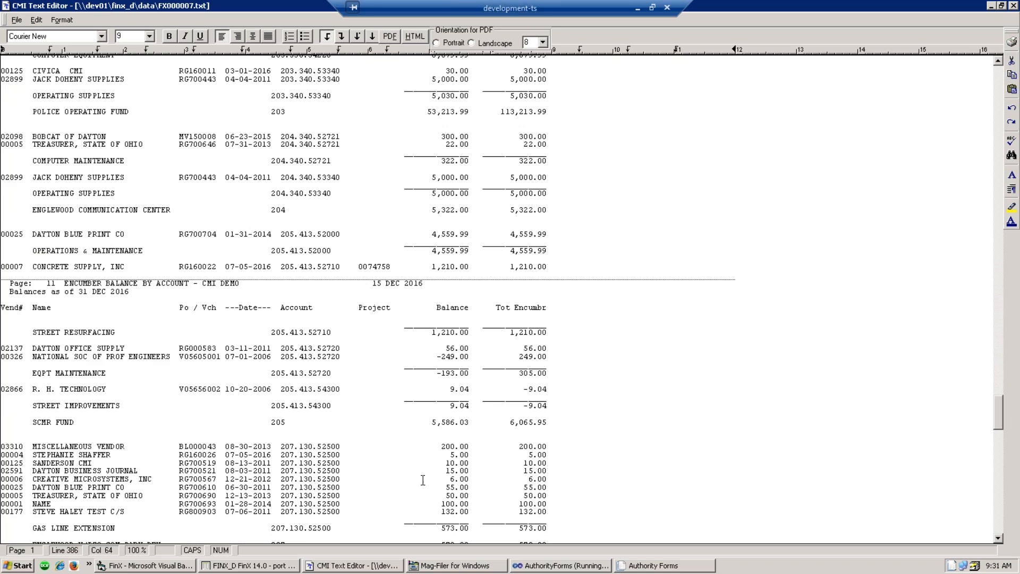
pyautogui.scroll(-8, 427, 484)
pyautogui.scroll(-19, 444, 506)
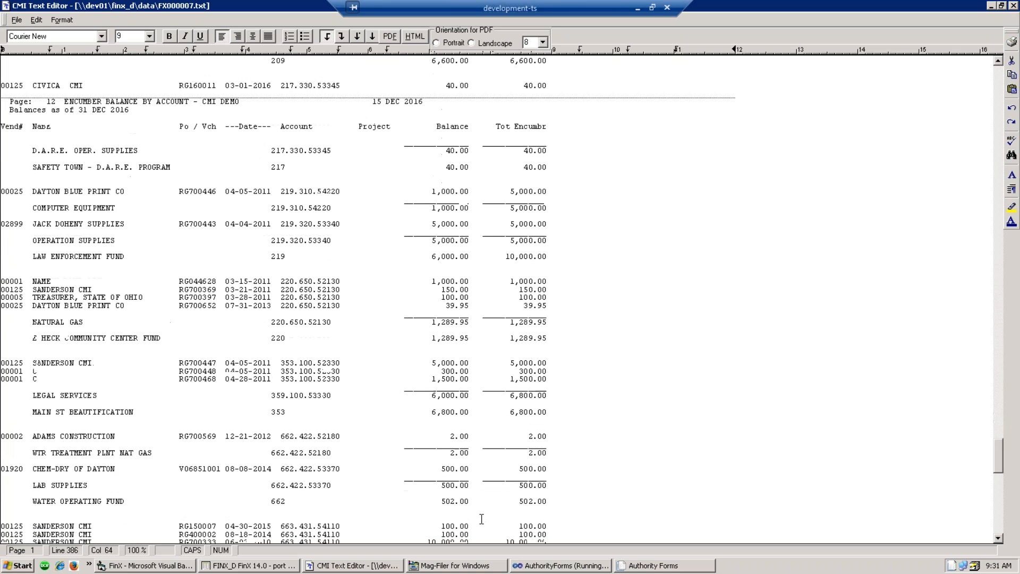
pyautogui.scroll(-13, 484, 517)
pyautogui.scroll(-4, 484, 517)
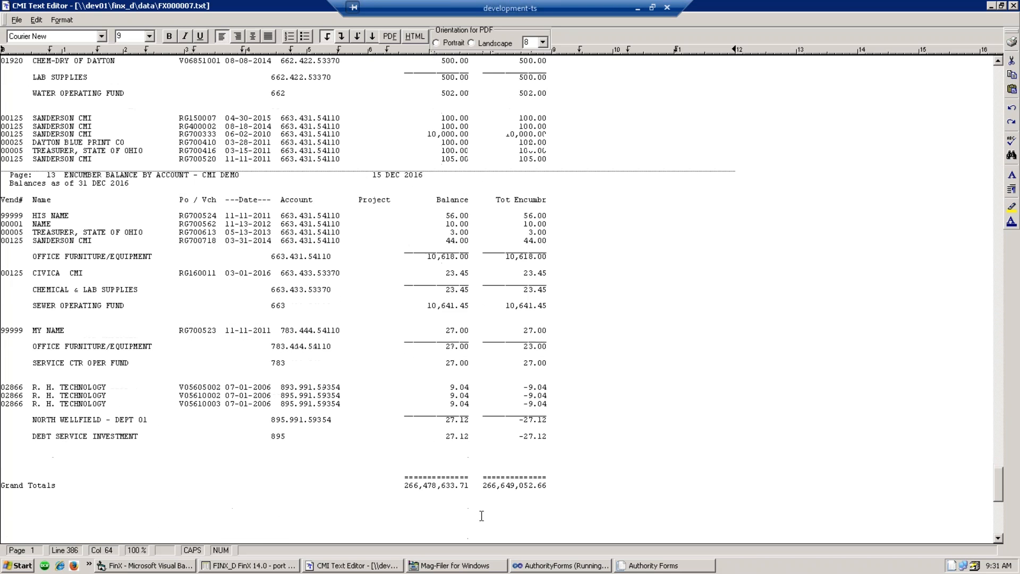
pyautogui.scroll(20, 453, 480)
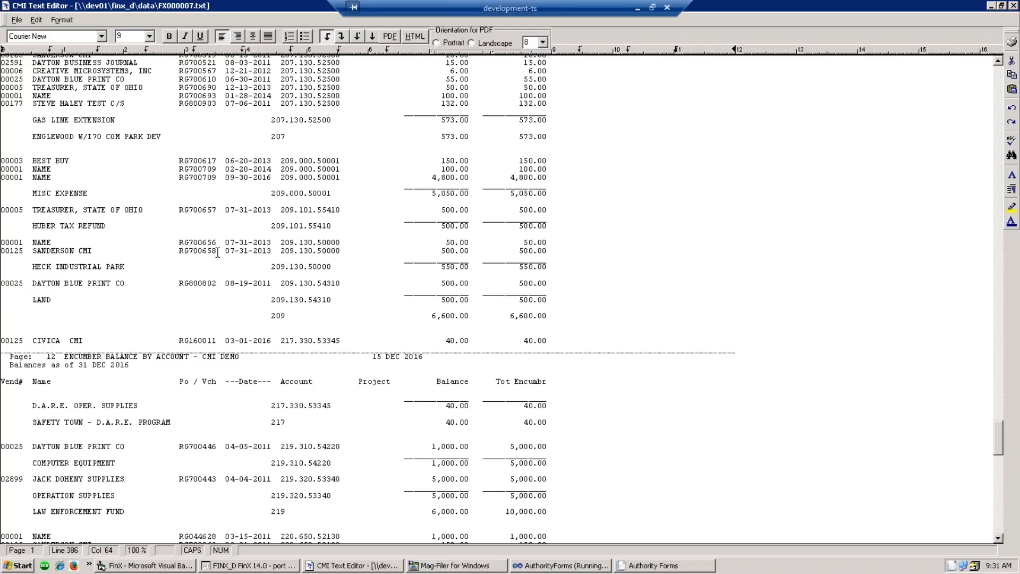
# - Copy PO number RG700658, then close the encumbrance report
pyautogui.moveTo(217, 253); pyautogui.dragTo(179, 254)
pyautogui.rightClick(185, 251)
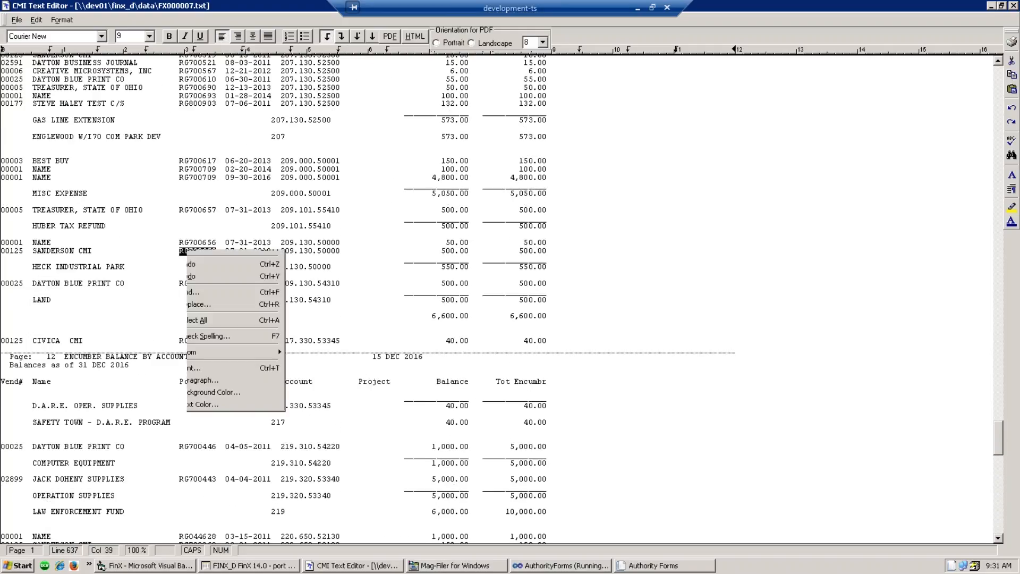
pyautogui.click(219, 269)
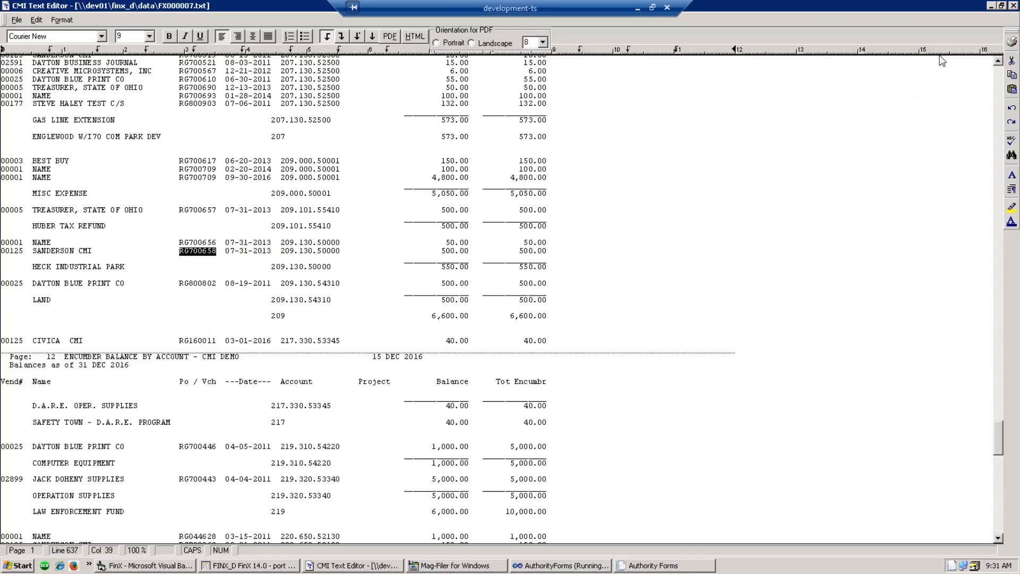
pyautogui.click(1014, 5)
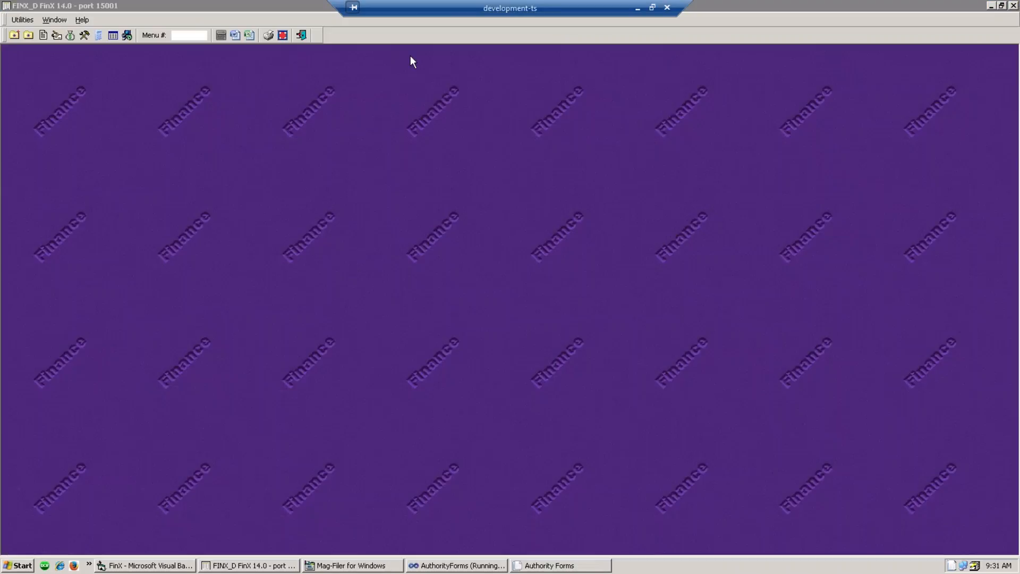
pyautogui.click(84, 36)
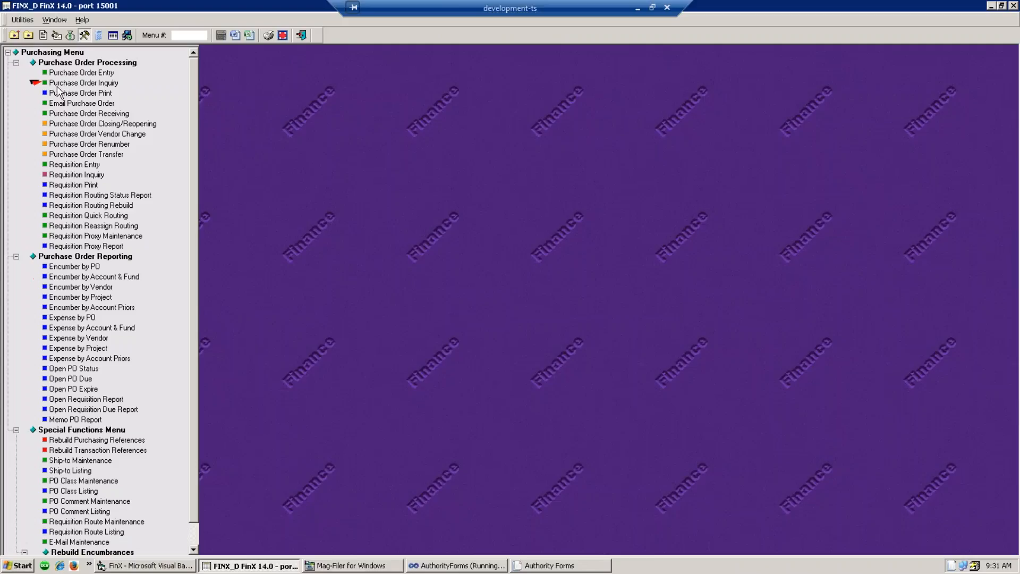
pyautogui.click(65, 74)
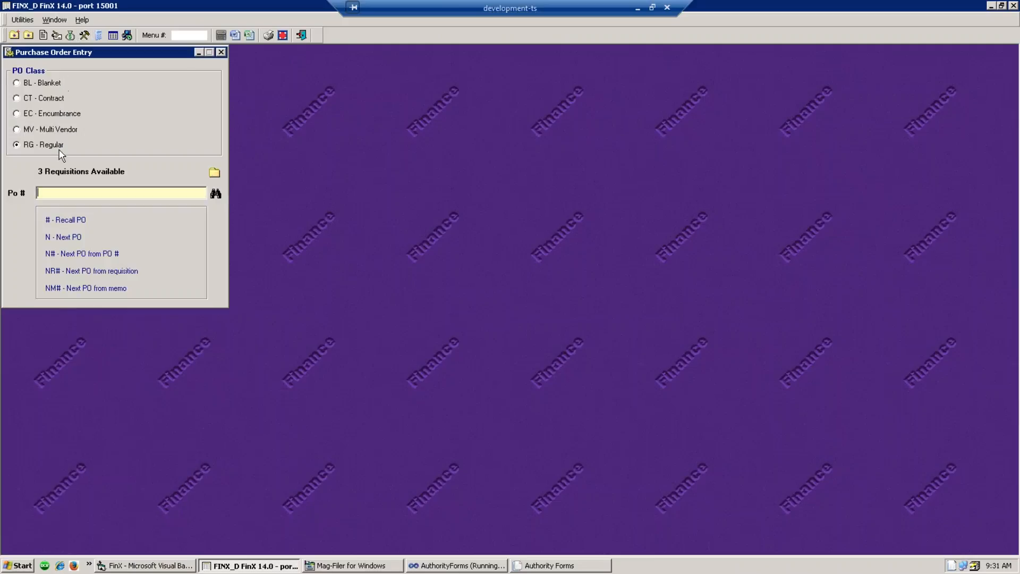
pyautogui.rightClick(62, 195)
pyautogui.click(85, 236)
pyautogui.press('Return')
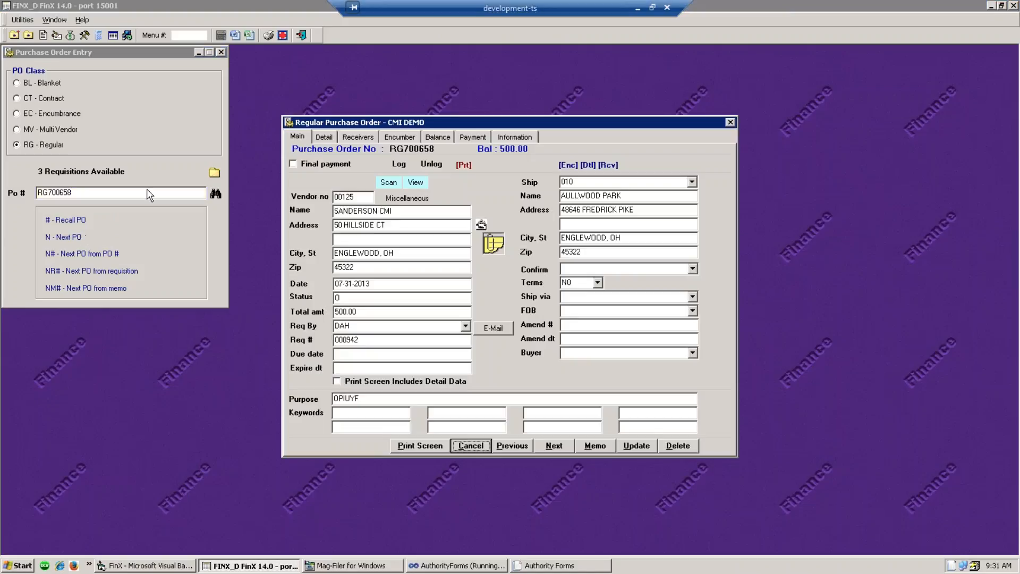
pyautogui.click(402, 138)
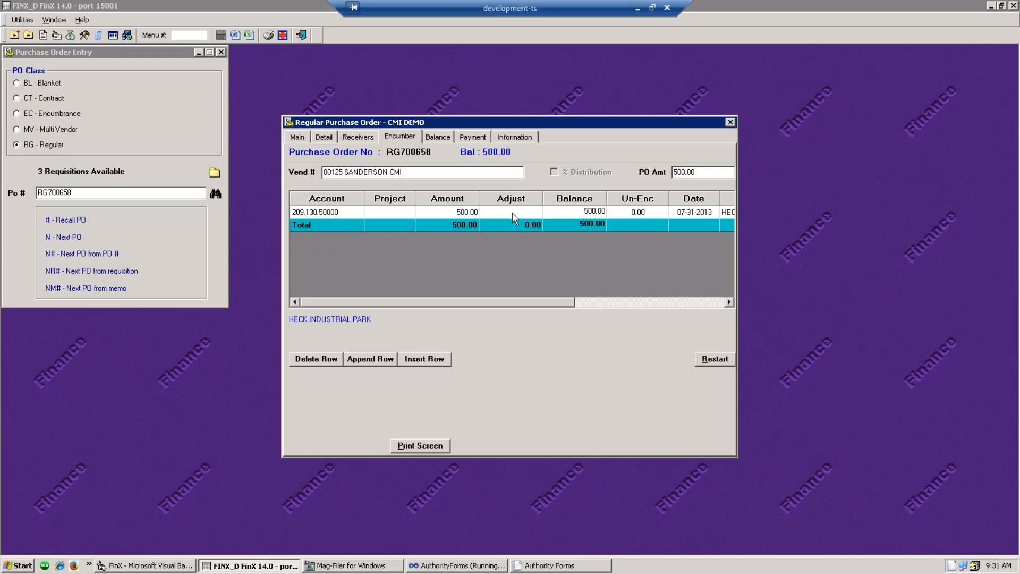
pyautogui.click(325, 137)
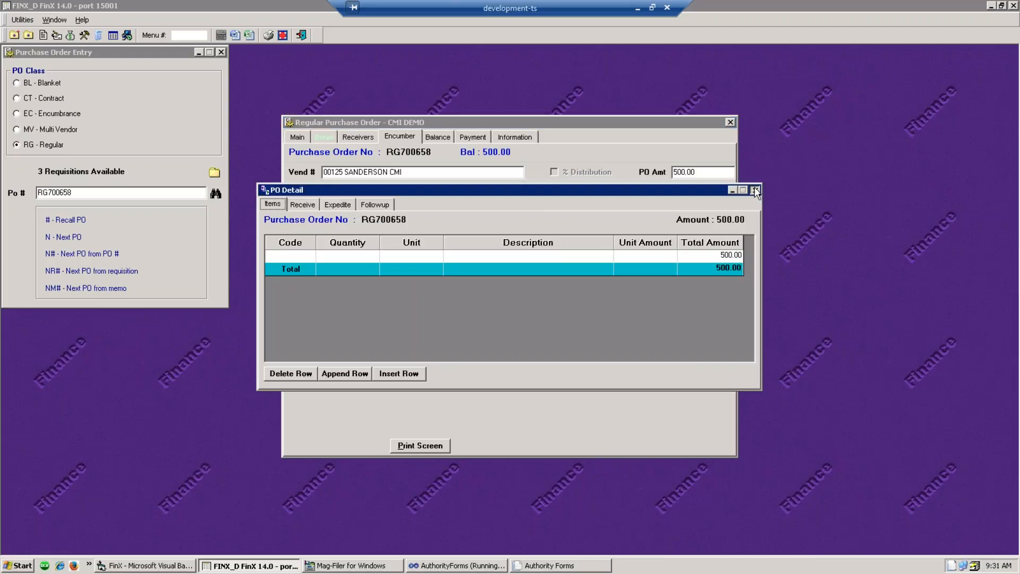
pyautogui.click(755, 189)
pyautogui.click(296, 137)
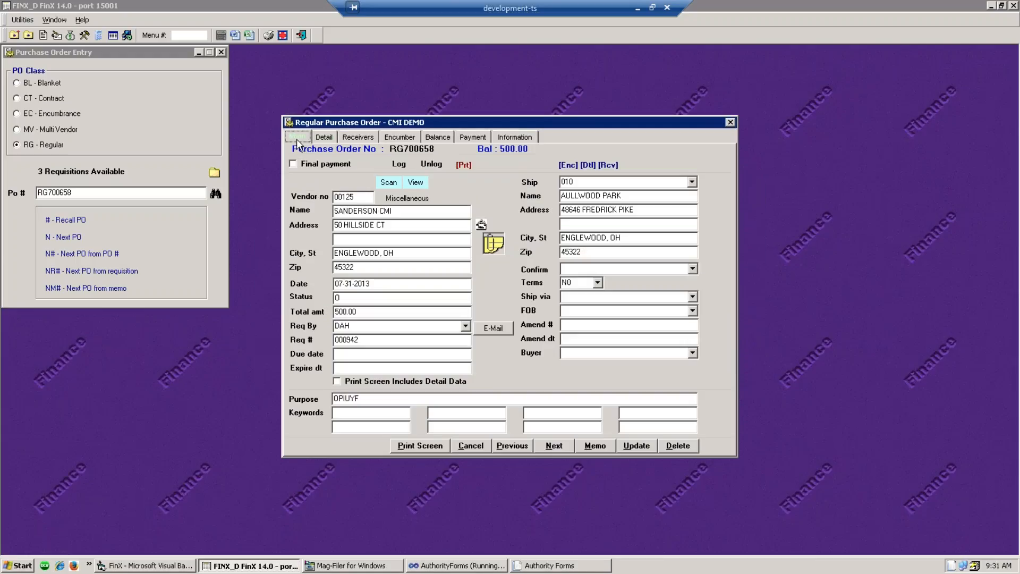
pyautogui.click(731, 123)
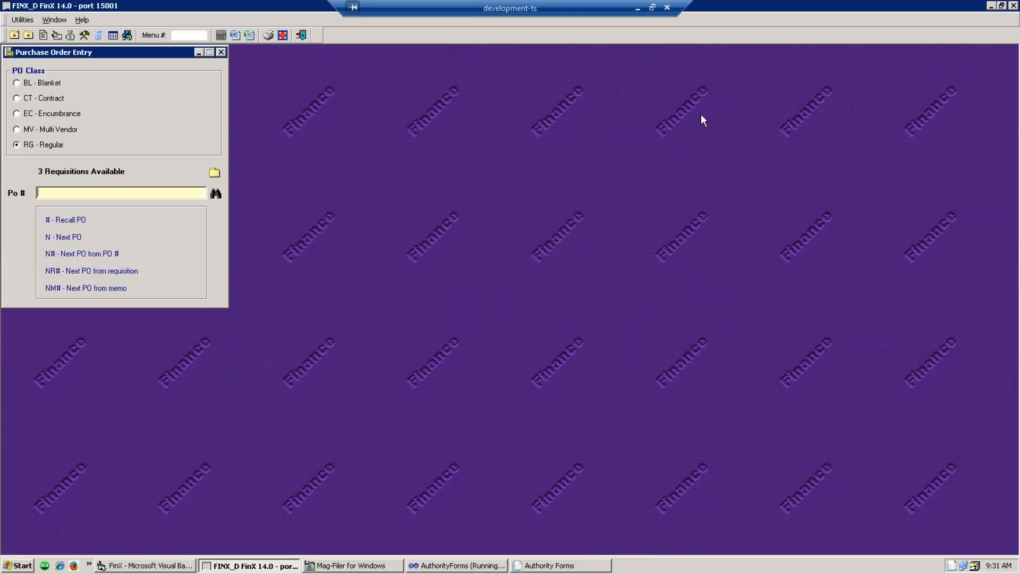
pyautogui.click(221, 52)
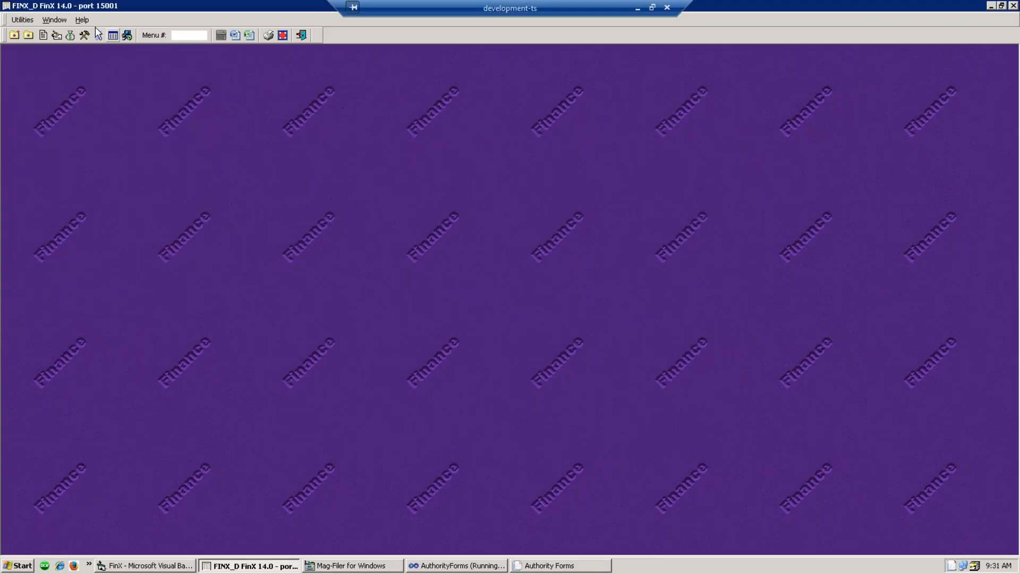
# - Run the Encumber by PO report with D Balance as of Date set to 12.31.16
pyautogui.click(84, 36)
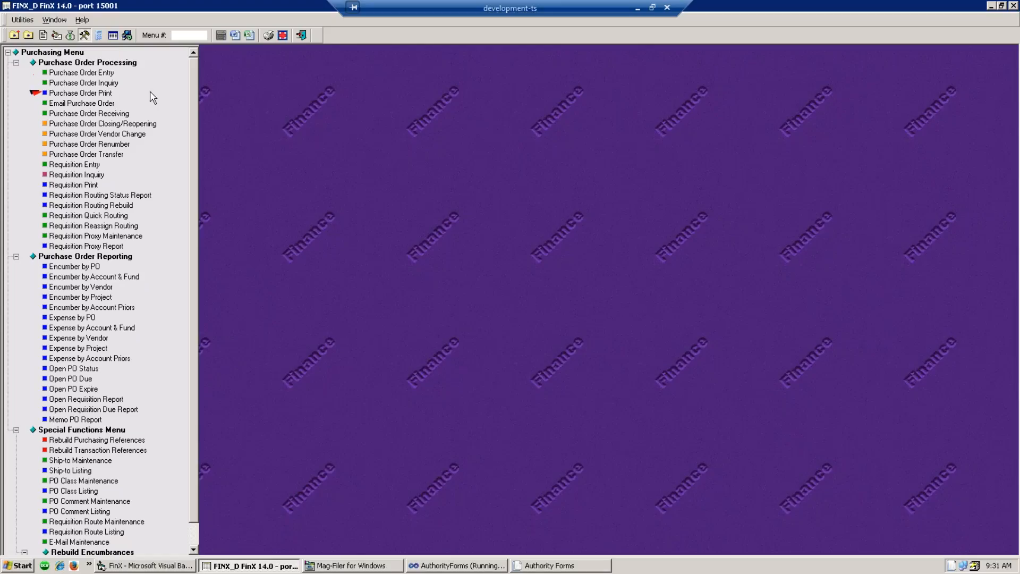
pyautogui.click(69, 269)
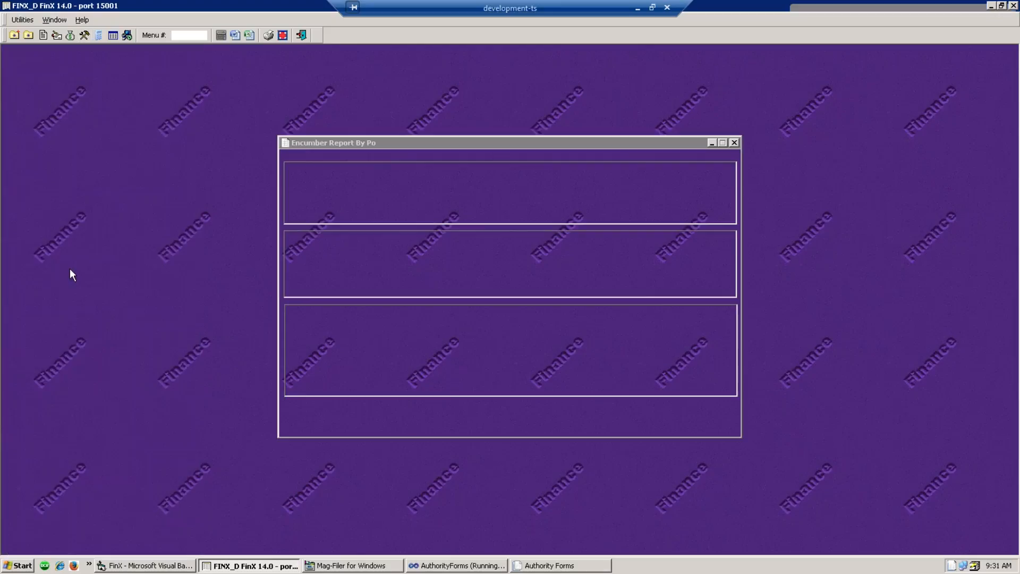
pyautogui.click(298, 340)
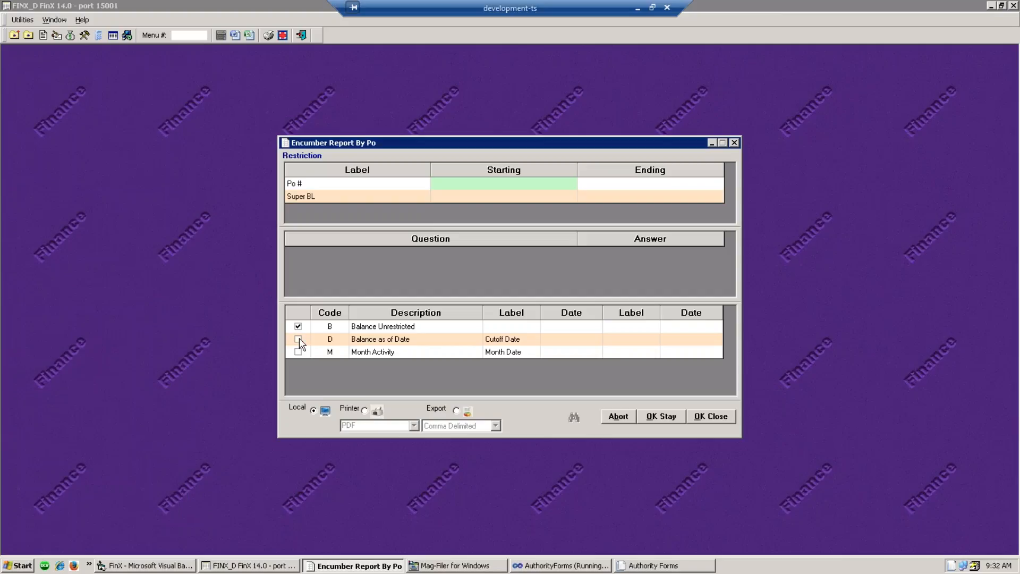
pyautogui.click(578, 341)
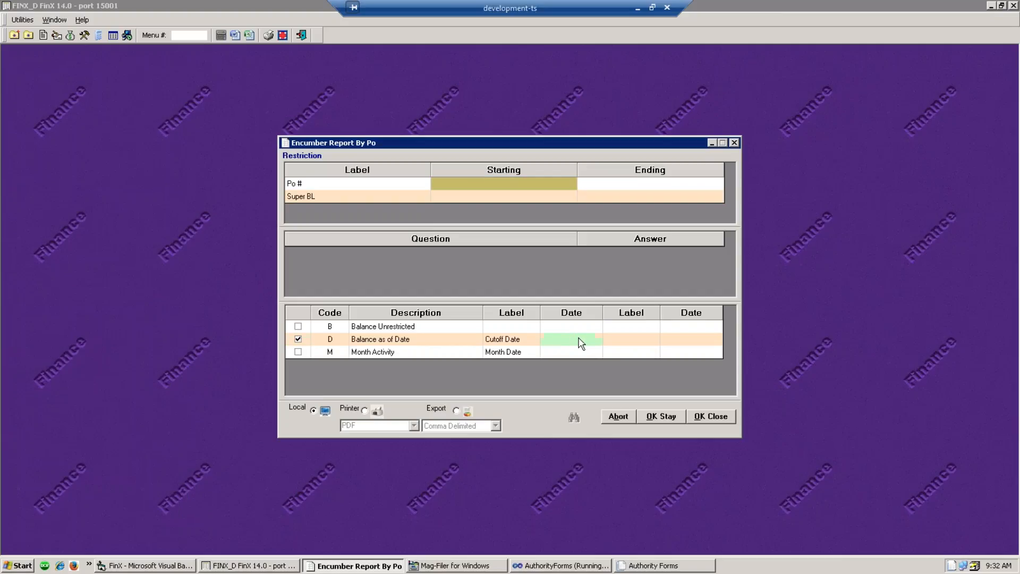
pyautogui.write('12.31.16')
pyautogui.click(727, 422)
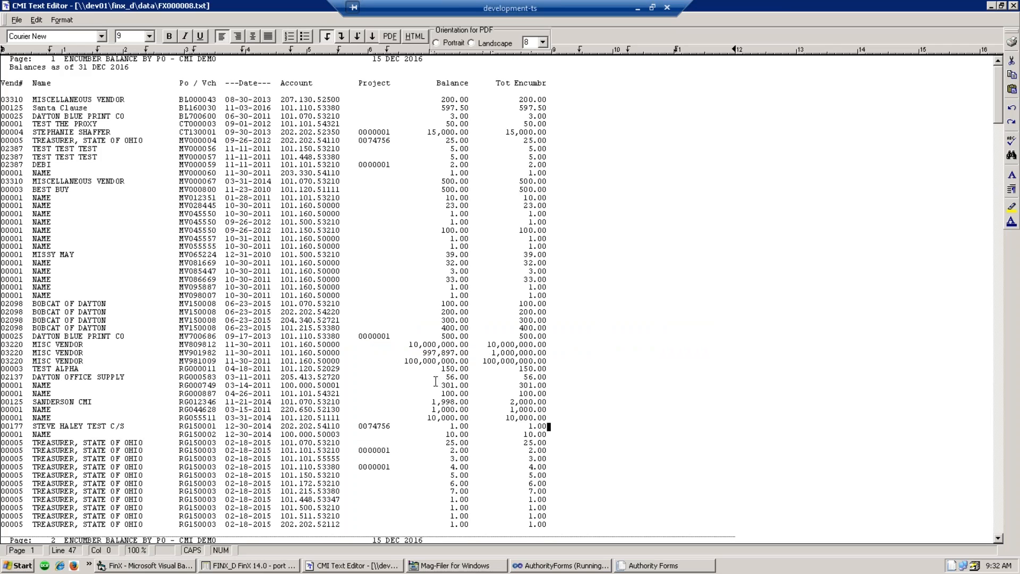
# - Scroll to the Grand Totals, select the V0 voucher rows through Q PATCH, then close the report
pyautogui.scroll(-20, 436, 391)
pyautogui.scroll(-20, 418, 383)
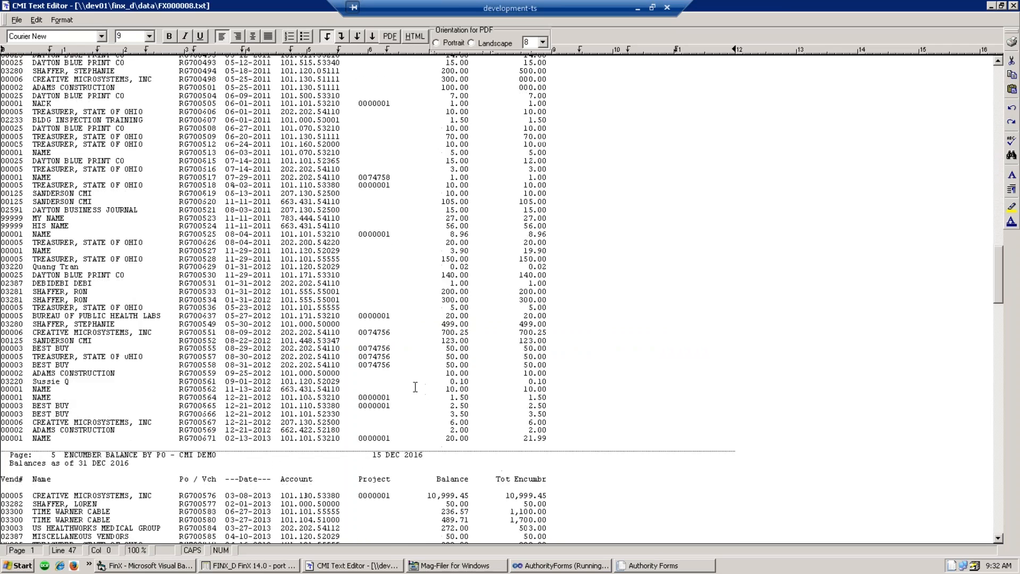
pyautogui.scroll(15, 411, 401)
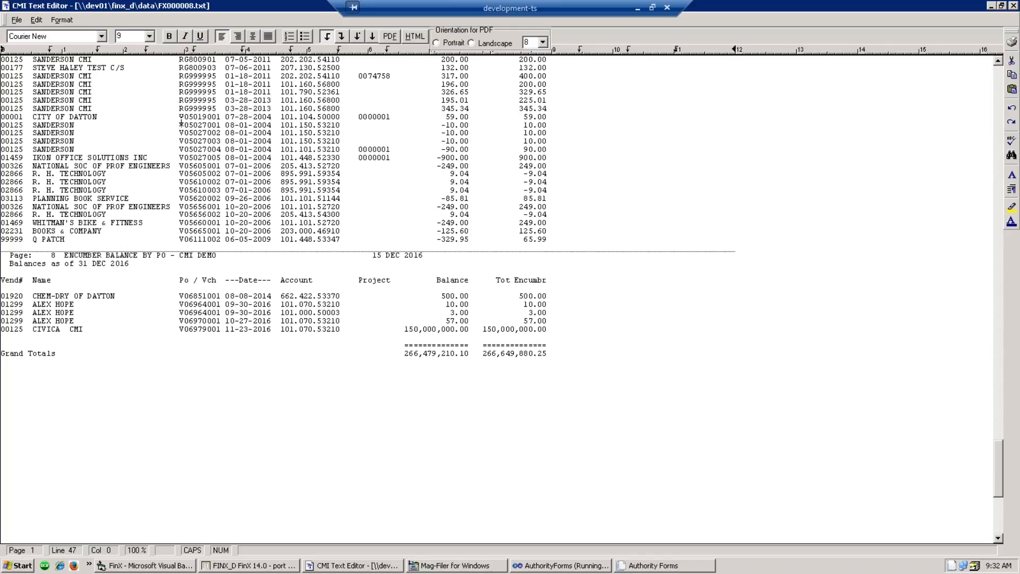
pyautogui.moveTo(179, 117); pyautogui.dragTo(224, 240)
pyautogui.click(224, 239)
pyautogui.click(633, 234)
pyautogui.click(1013, 6)
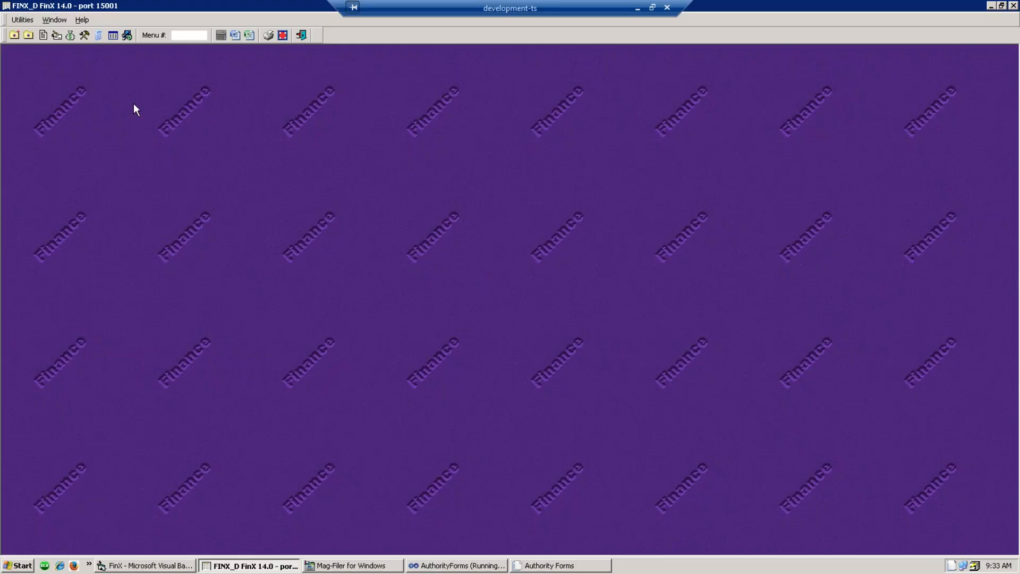
# - Run the EOM Balancing Report from Accounts Payable with month-end date 12.31.16
pyautogui.click(62, 37)
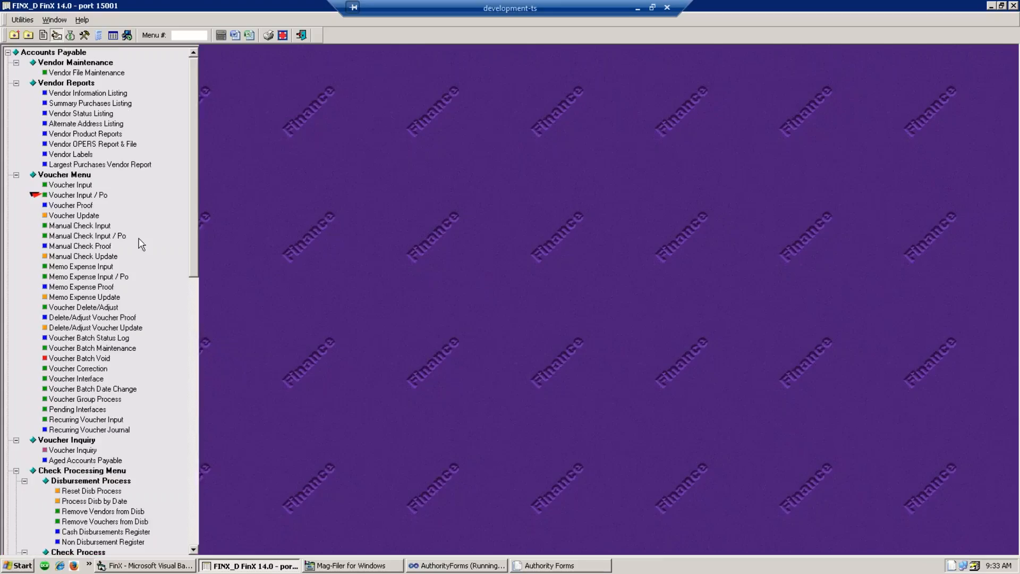
pyautogui.moveTo(200, 244); pyautogui.dragTo(208, 521)
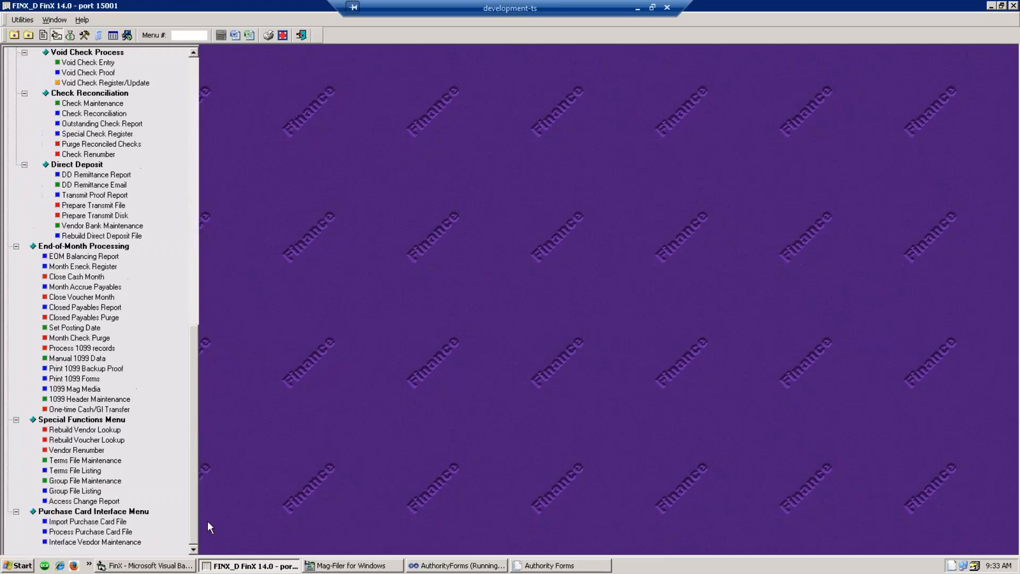
pyautogui.click(73, 256)
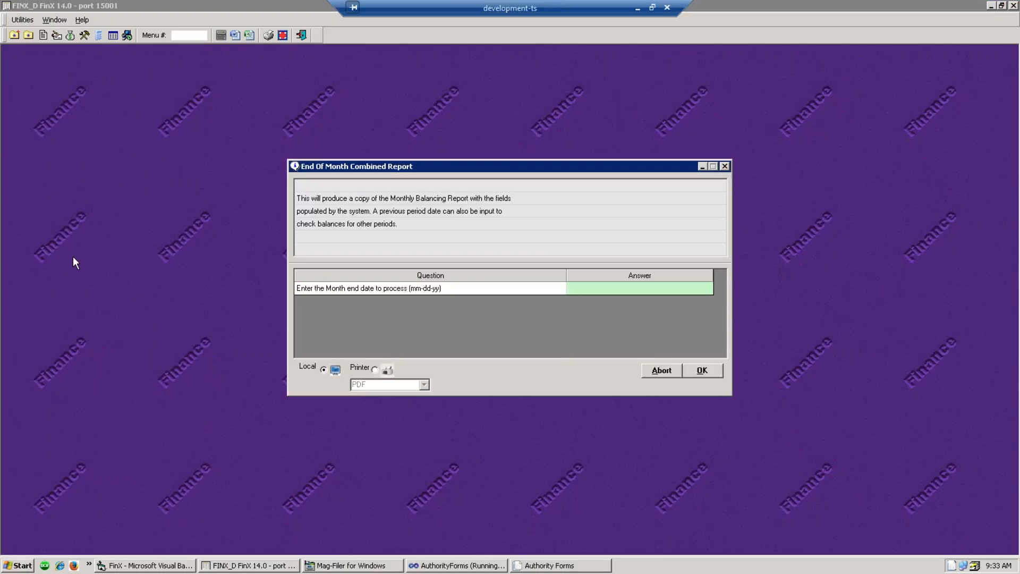
pyautogui.click(579, 295)
pyautogui.write('12.31.16')
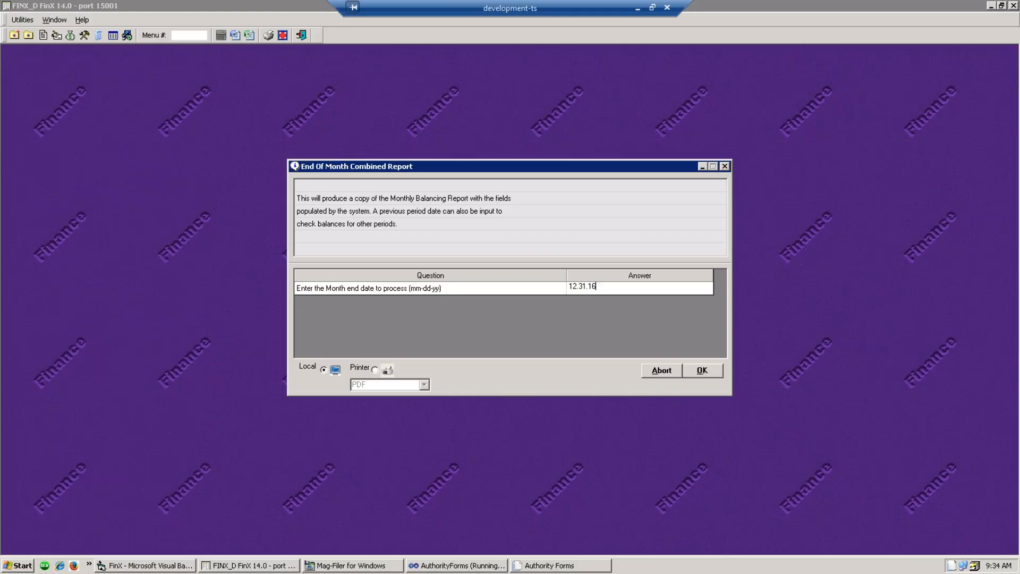
pyautogui.click(704, 373)
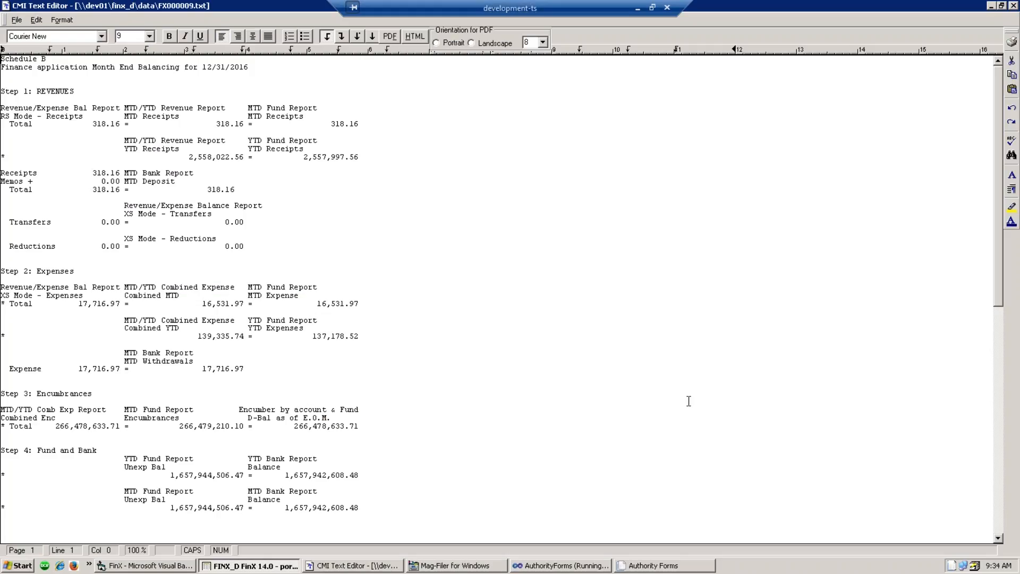
pyautogui.moveTo(661, 413); pyautogui.dragTo(608, 424)
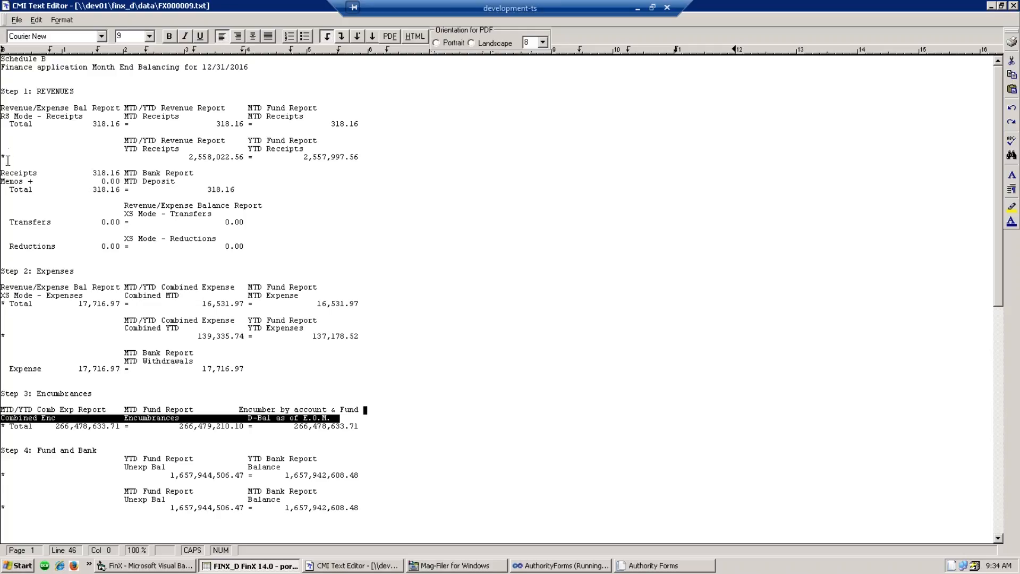
# - Select the YTD Receipts figures, step through Step 2 and the Fund and Bank lines, then close the report
pyautogui.moveTo(189, 157); pyautogui.dragTo(359, 157)
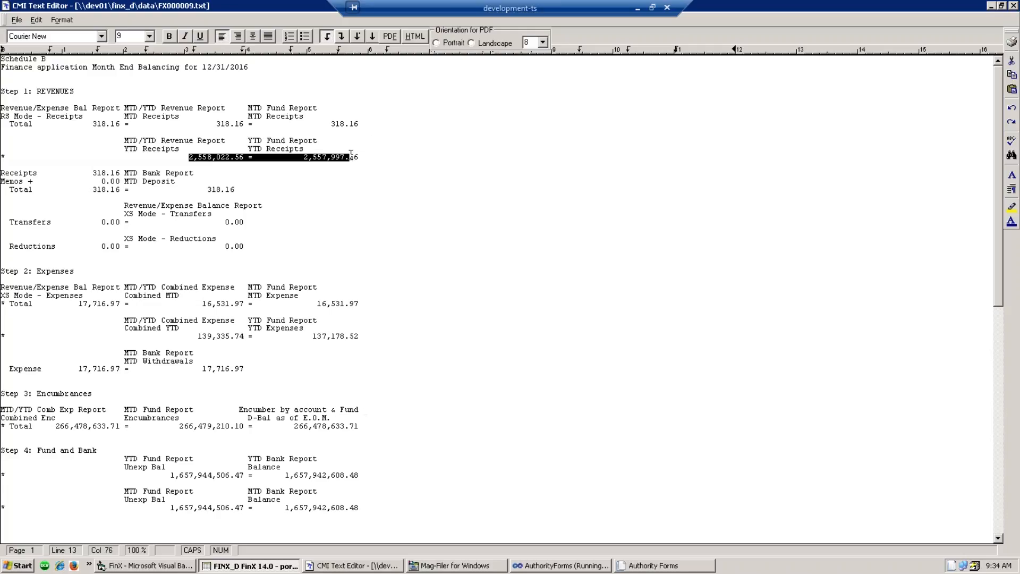
pyautogui.click(361, 159)
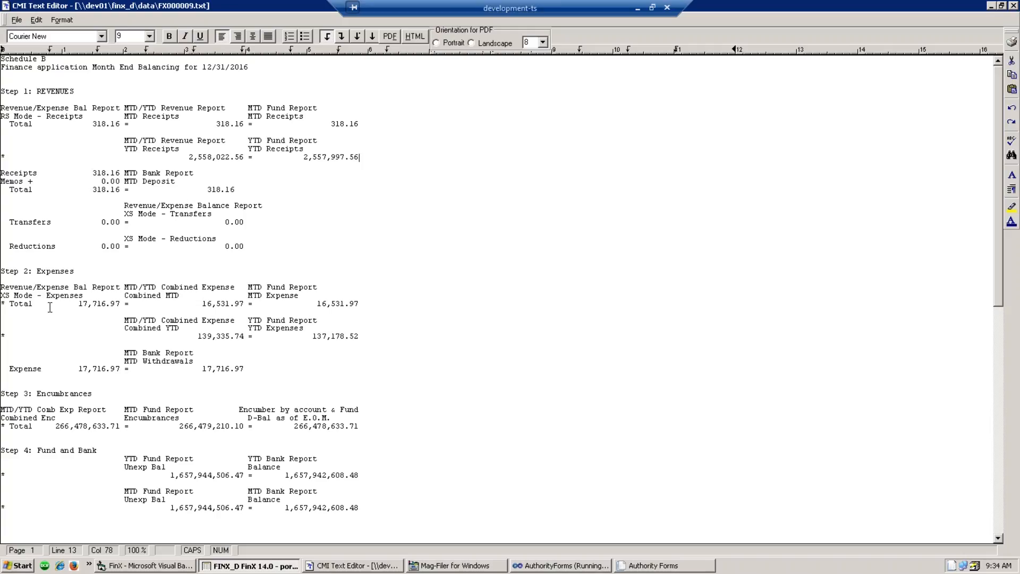
pyautogui.click(437, 291)
pyautogui.click(481, 433)
pyautogui.press('Down')
pyautogui.click(1013, 5)
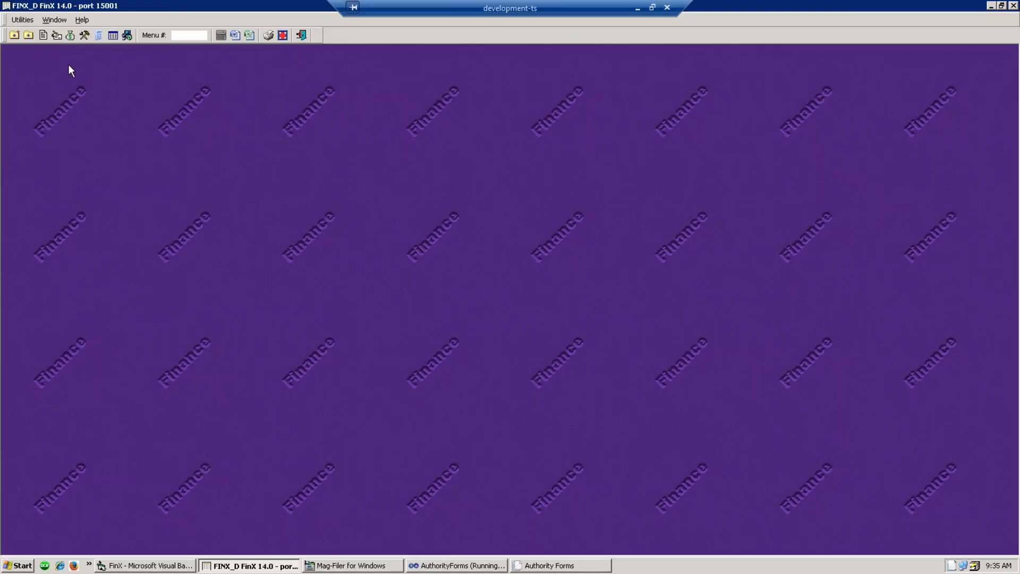
# - Process 1099 records for year 2016 and confirm the rebuilt 1099 file
pyautogui.click(57, 35)
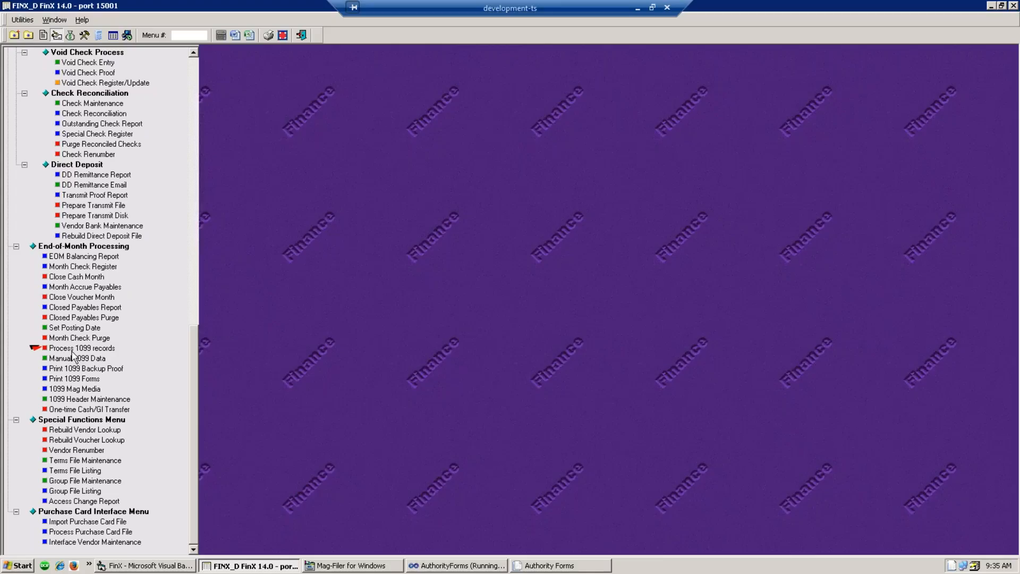
pyautogui.click(69, 349)
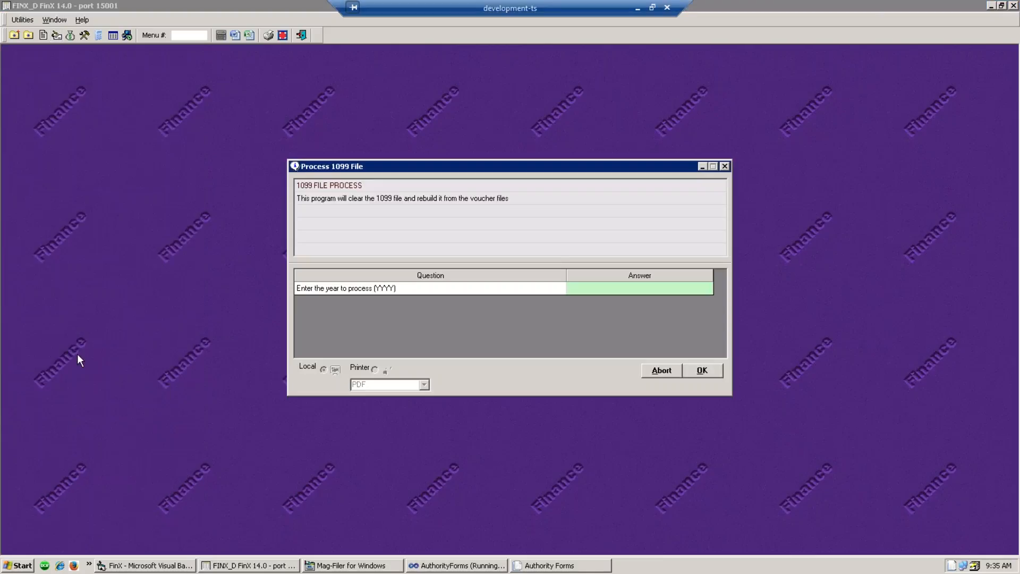
pyautogui.click(637, 291)
pyautogui.write('2016')
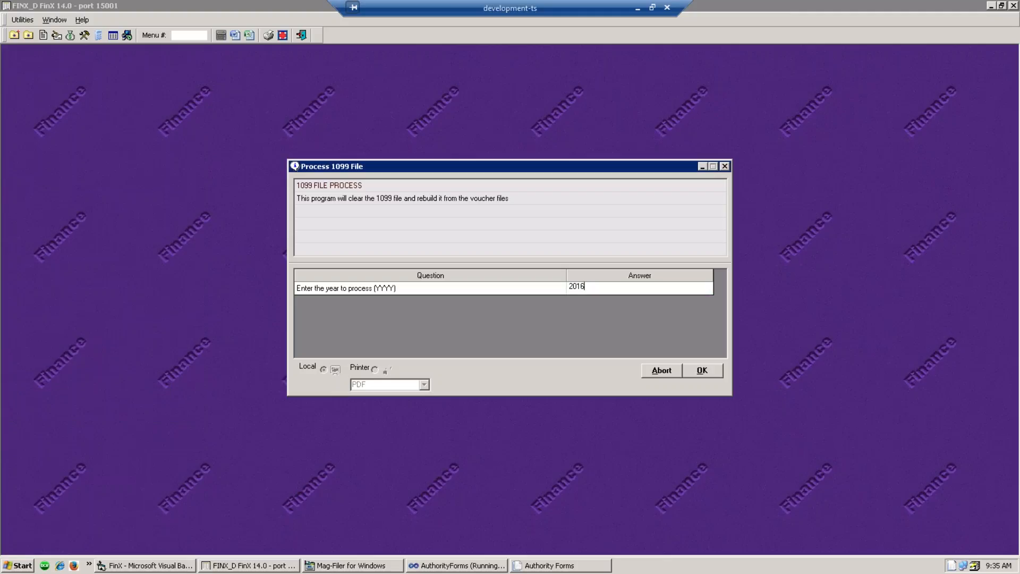
pyautogui.click(706, 375)
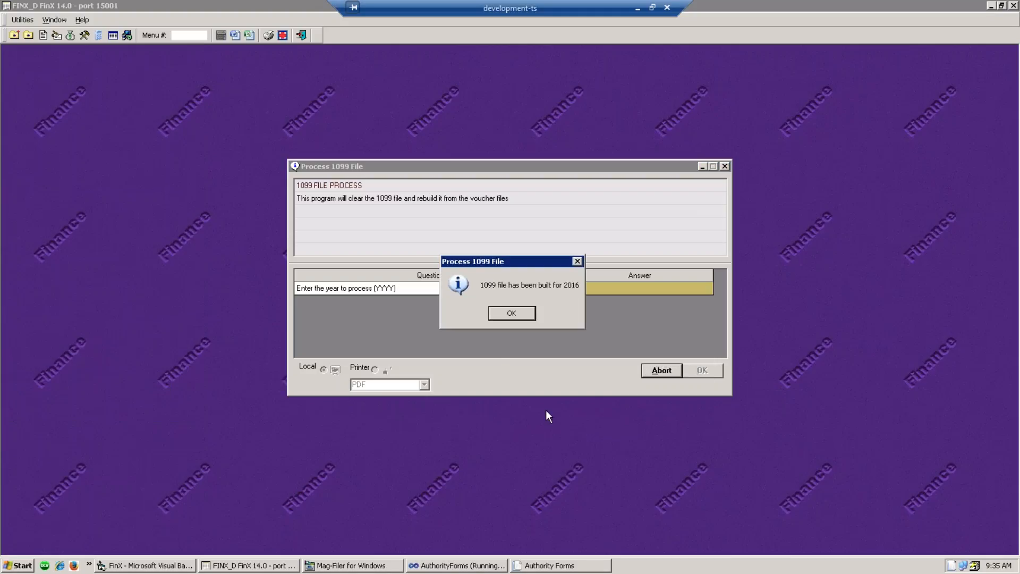
pyautogui.click(512, 313)
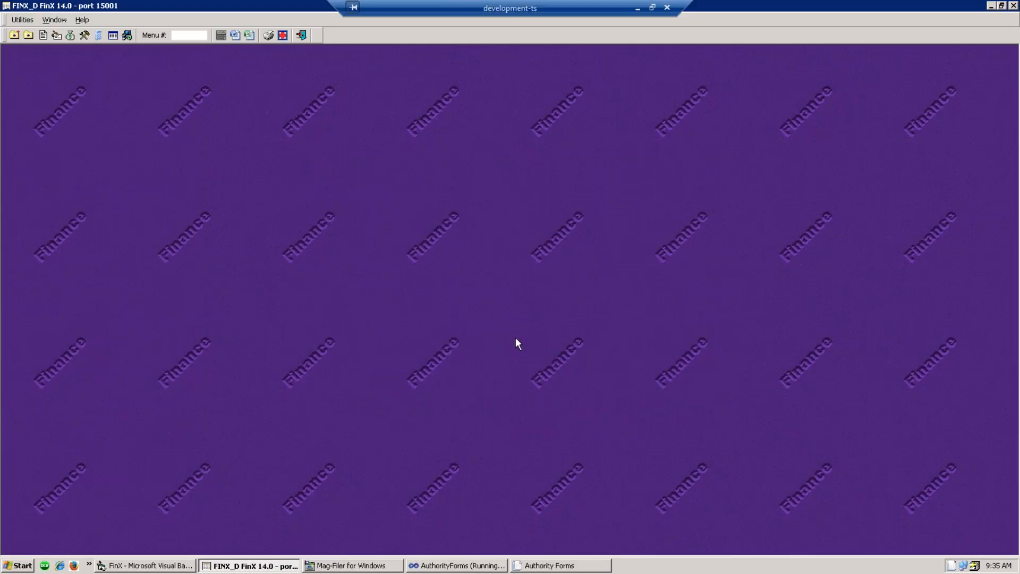
pyautogui.click(57, 36)
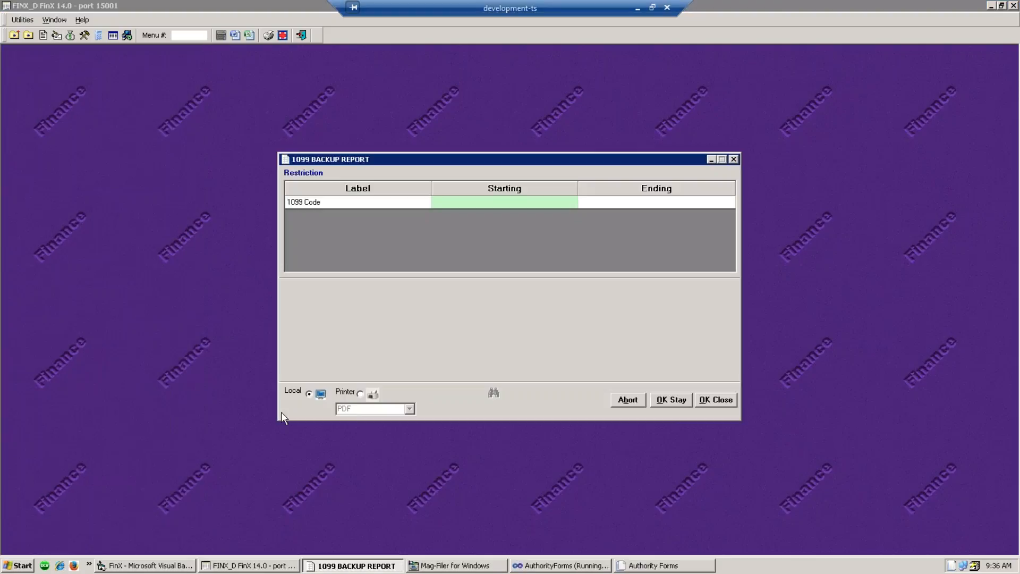
# - Run the 1099 Backup Proof with no restriction, check the 2,121.55 total, and close it
pyautogui.click(701, 403)
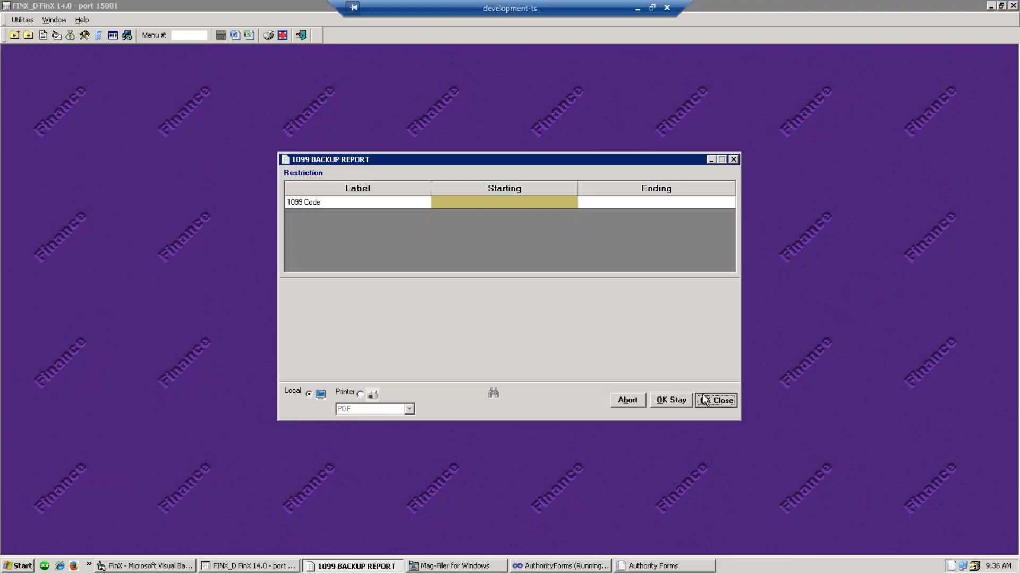
pyautogui.click(577, 343)
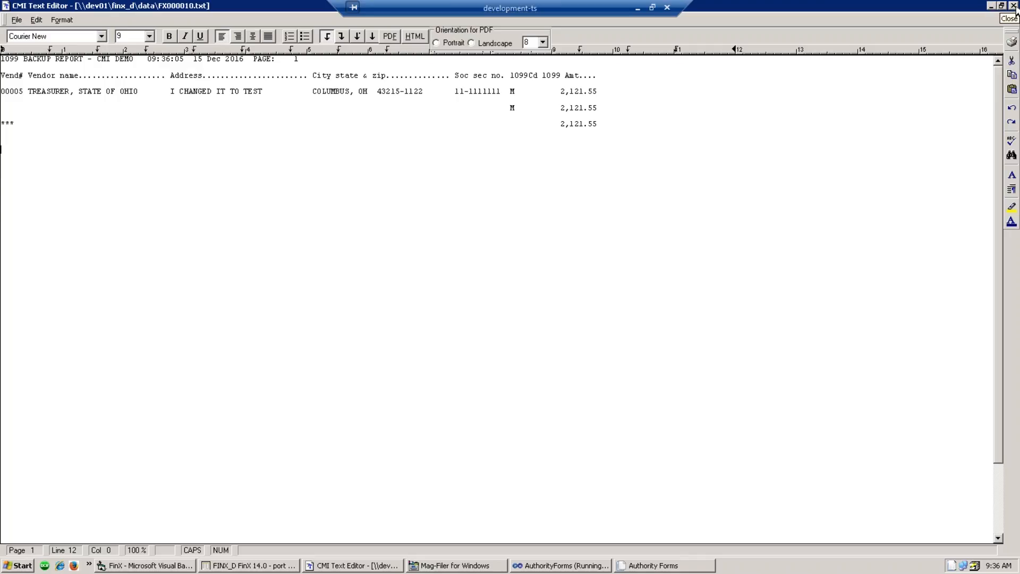
pyautogui.click(1014, 6)
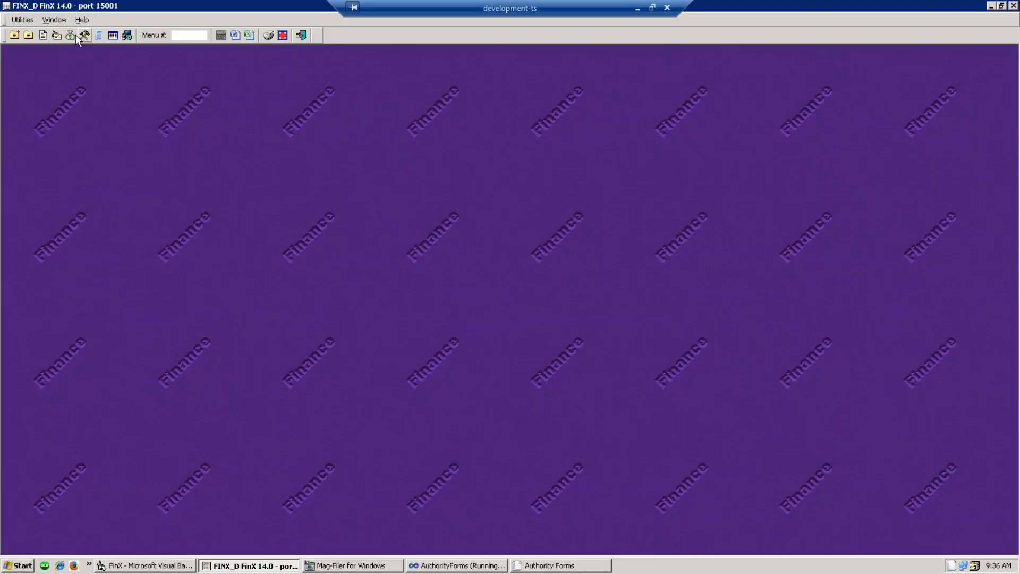
# - Run the Summary Purchases Listing for vendors with YTD$ from 600.00, review the 9 accounts, and close it
pyautogui.click(59, 34)
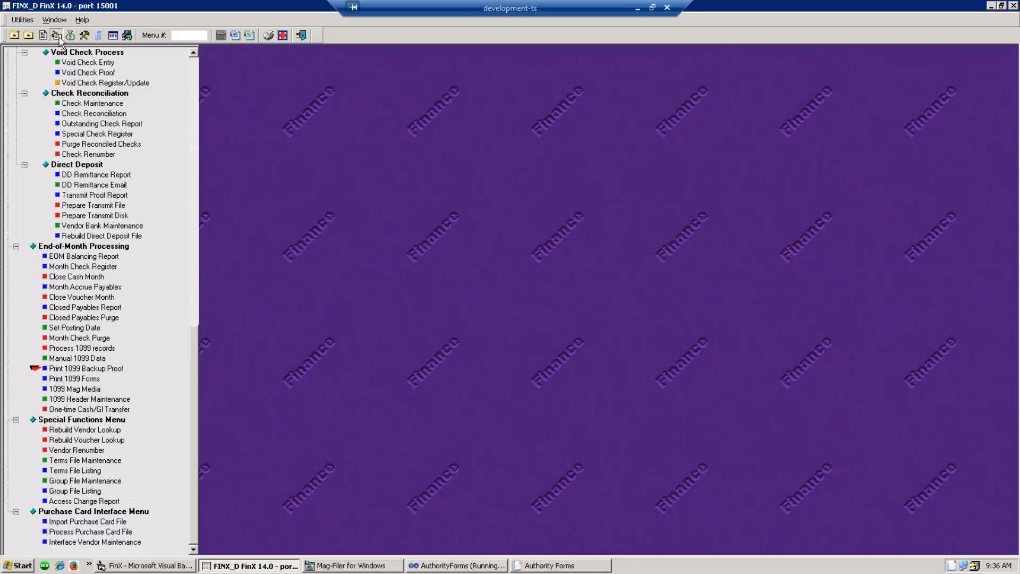
pyautogui.scroll(20, 133, 136)
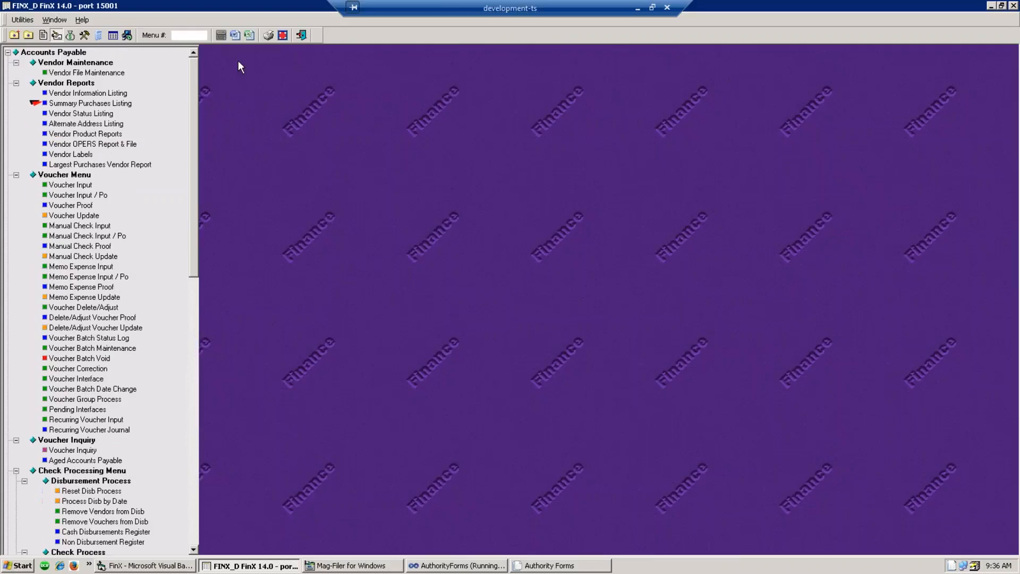
pyautogui.click(84, 106)
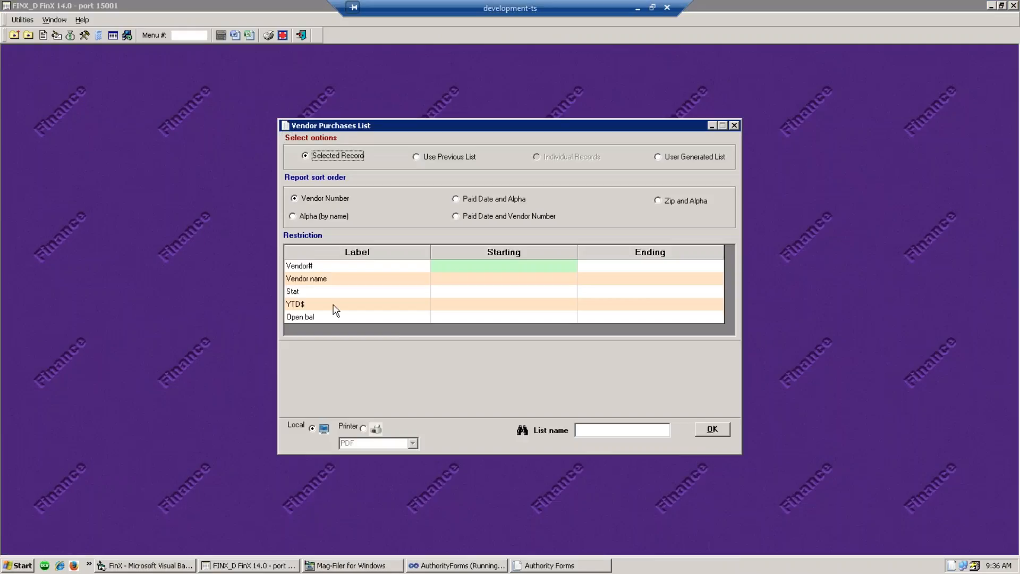
pyautogui.click(485, 314)
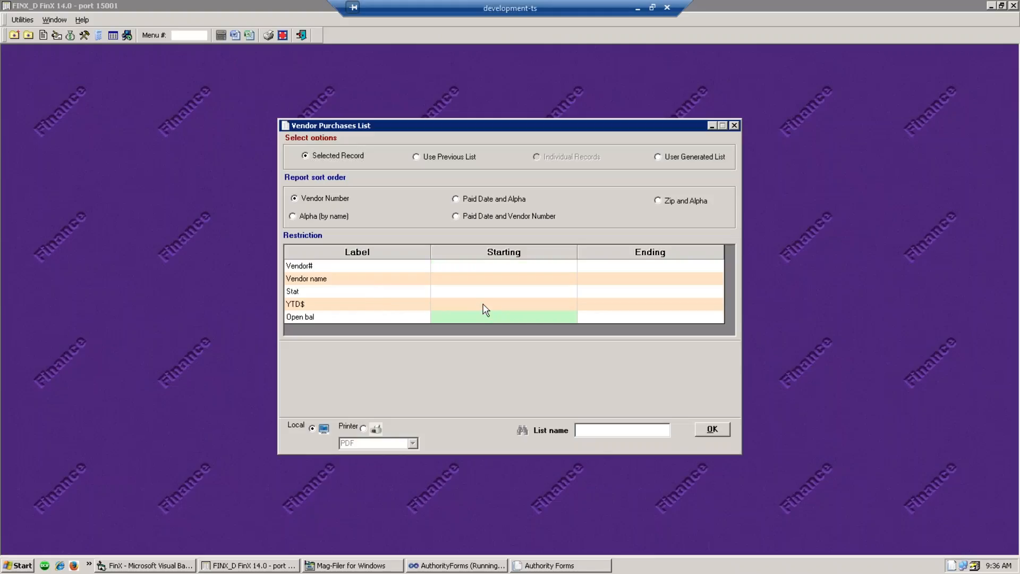
pyautogui.click(486, 307)
pyautogui.write('600.00')
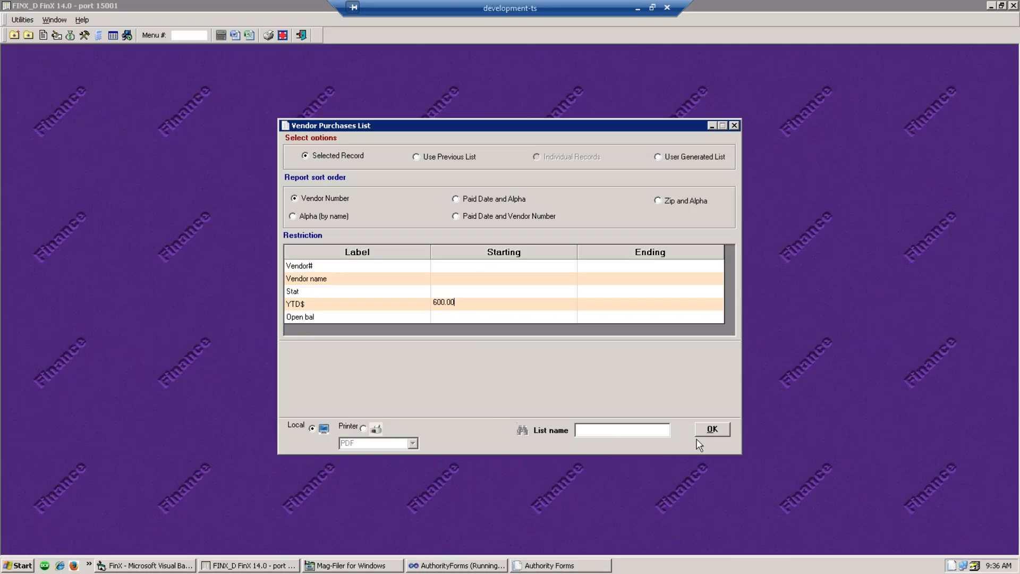
pyautogui.click(712, 429)
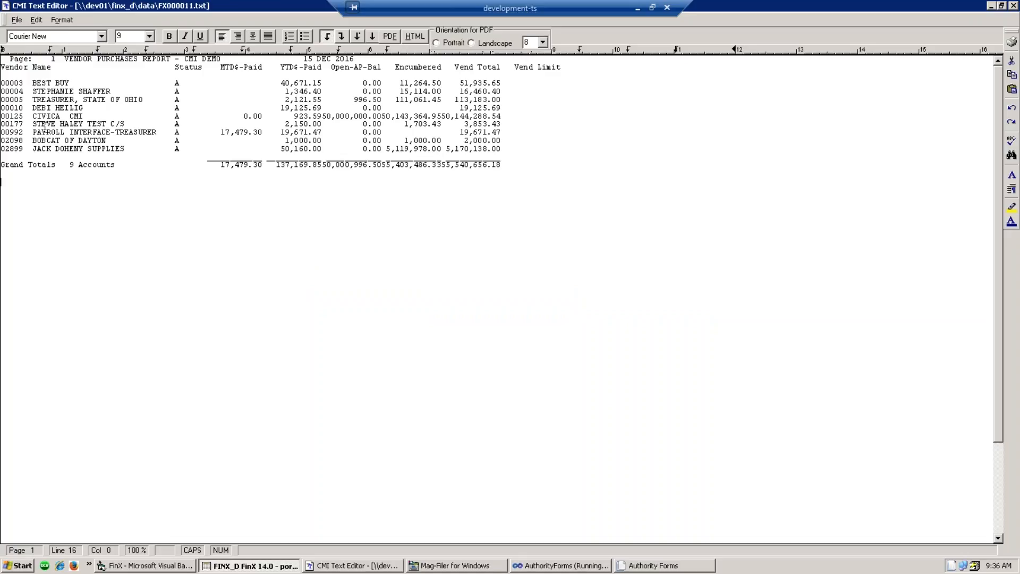
pyautogui.moveTo(24, 116); pyautogui.dragTo(1, 116)
pyautogui.click(1014, 6)
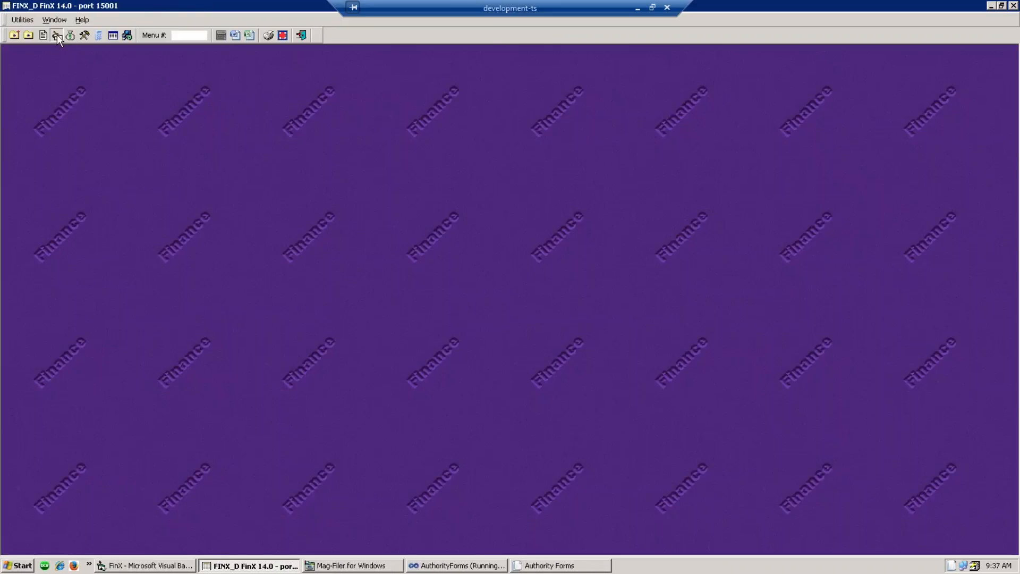
# - Load vendor 00125 CIVICA CMI in Vendor Maintenance and show its 1099 split: 838.00 N, 85.59 M
pyautogui.click(57, 34)
pyautogui.click(54, 76)
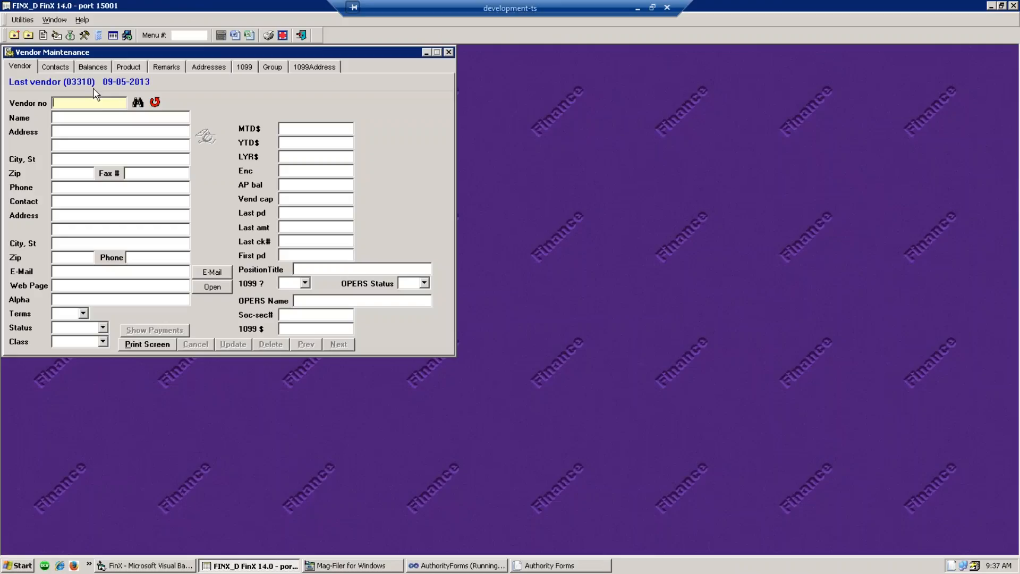
pyautogui.write('00125')
pyautogui.press('Return')
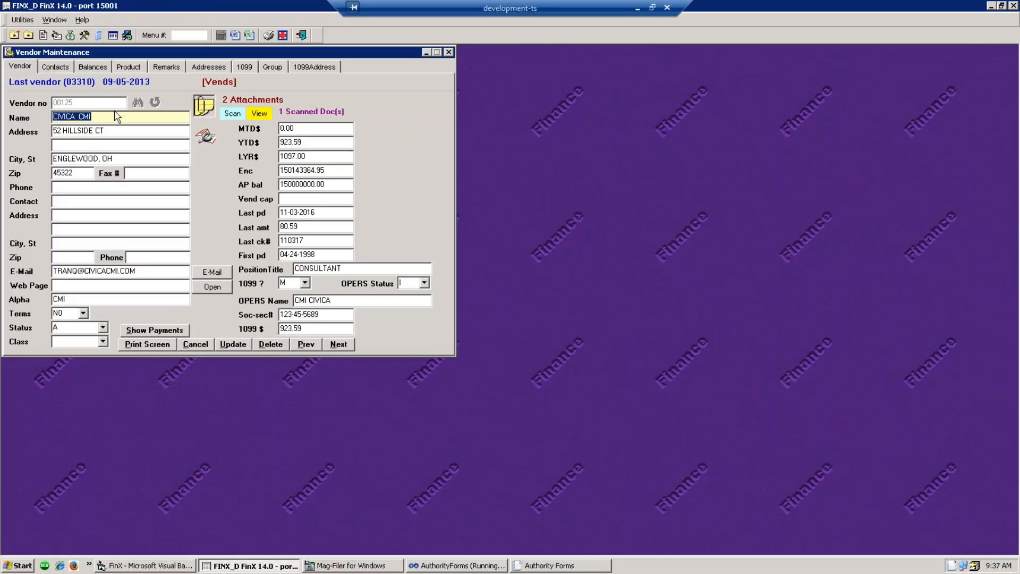
pyautogui.click(244, 68)
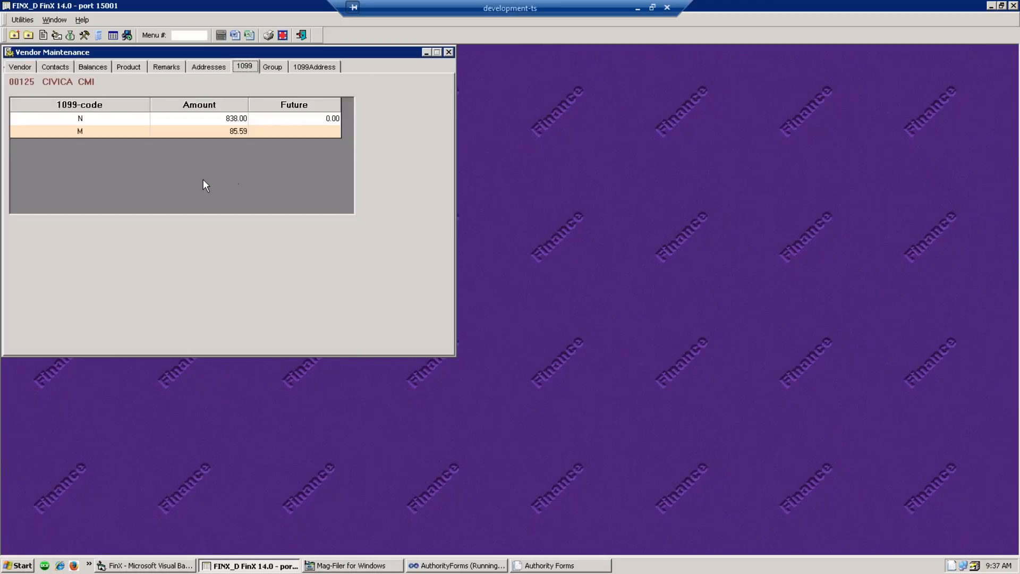
# - Inspect CIVICA CMI's M and N 1099 amounts, then return to its main Vendor details
pyautogui.click(80, 132)
pyautogui.click(236, 120)
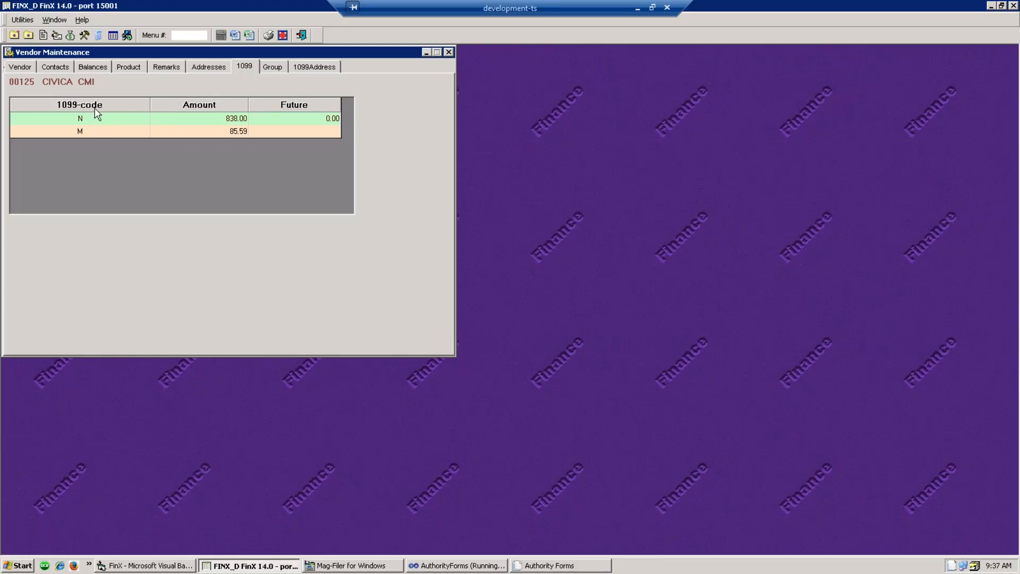
pyautogui.click(449, 52)
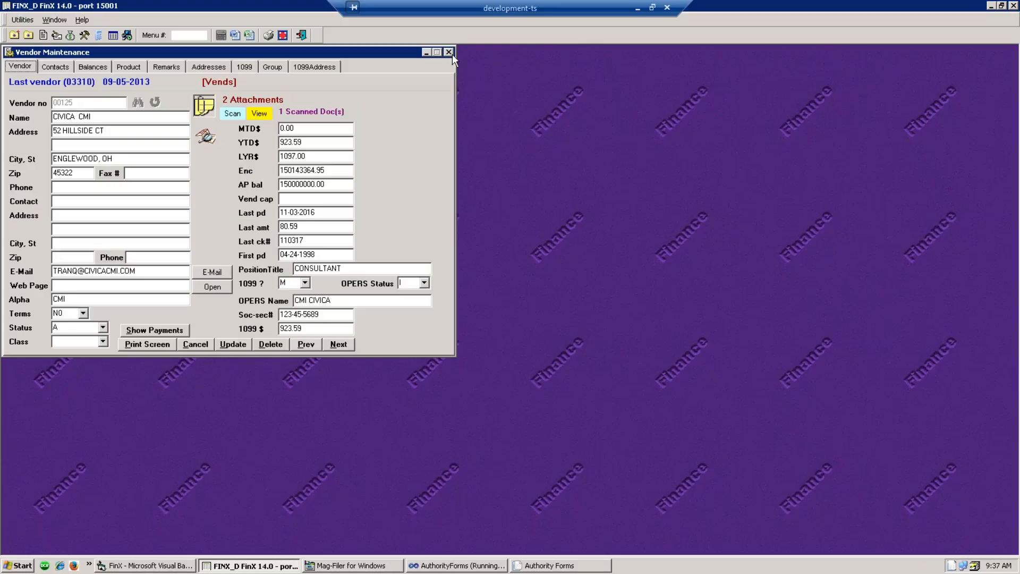
# - Open Manual 1099 Data for vendor 00125 and view the 923.59 breakdown: 838.00 None, 85.59 Miscellaneous
pyautogui.click(450, 53)
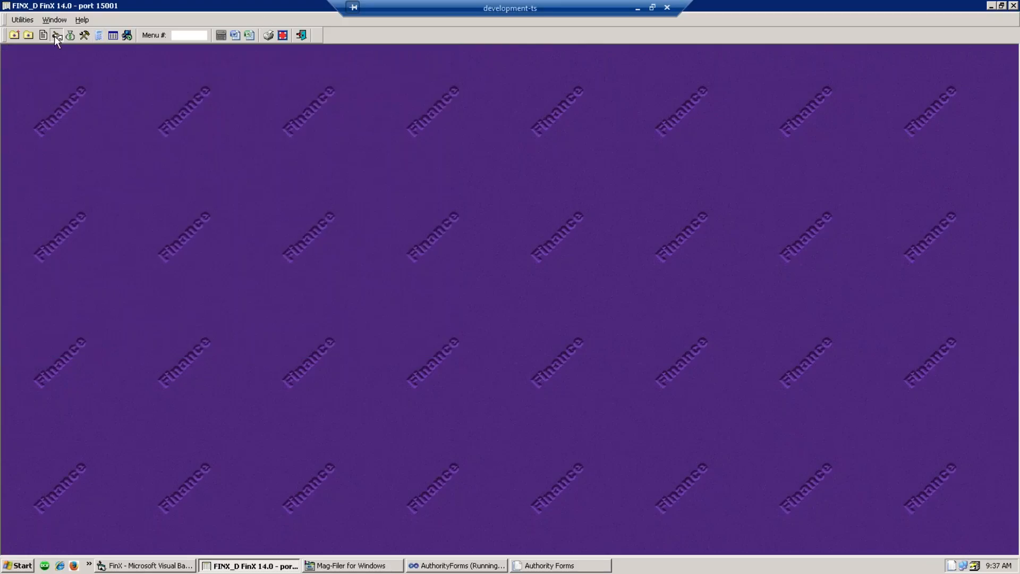
pyautogui.click(57, 35)
pyautogui.scroll(-15, 160, 393)
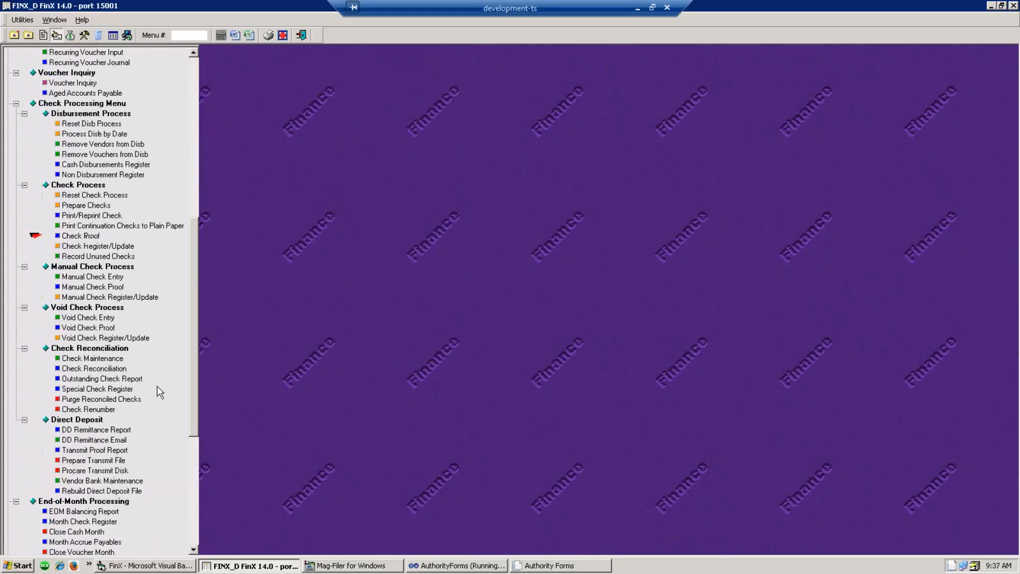
pyautogui.scroll(-8, 159, 393)
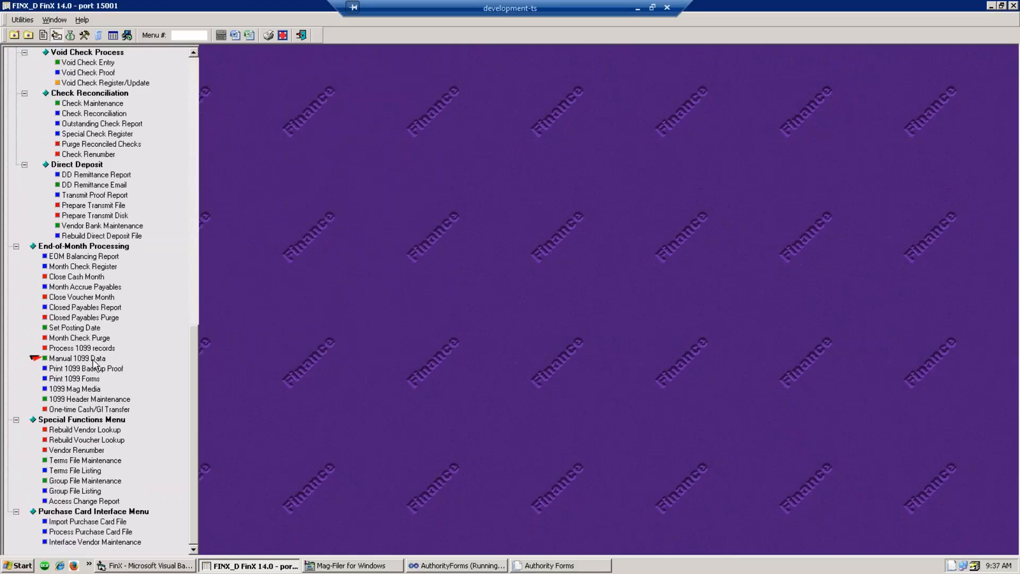
pyautogui.click(93, 359)
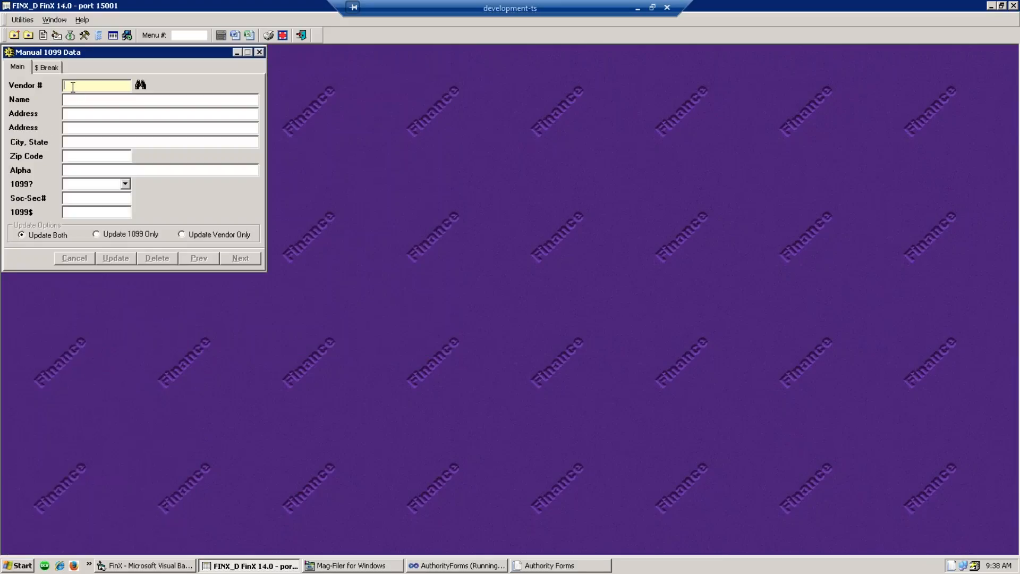
pyautogui.write('00125')
pyautogui.press('Tab')
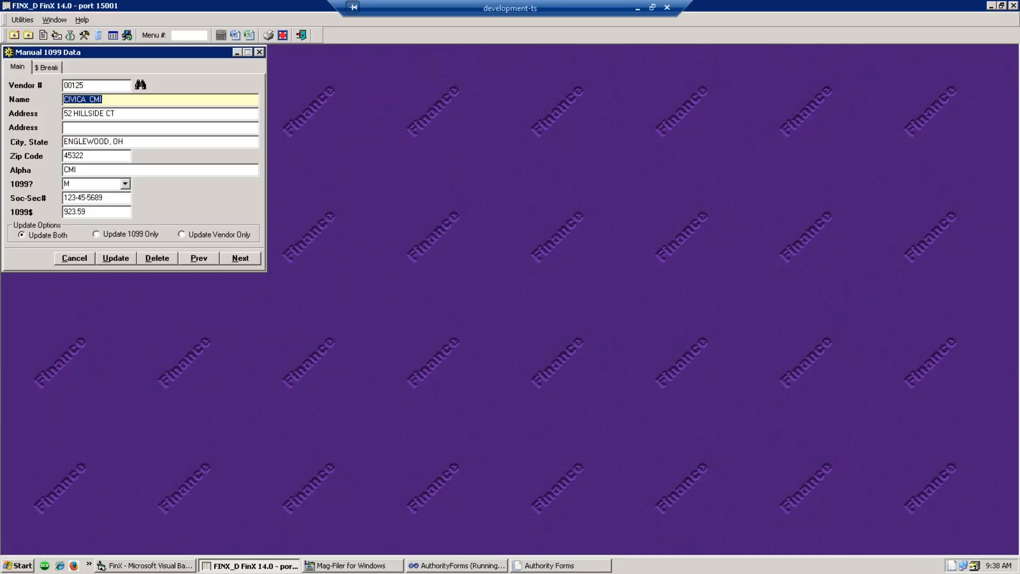
pyautogui.click(93, 213)
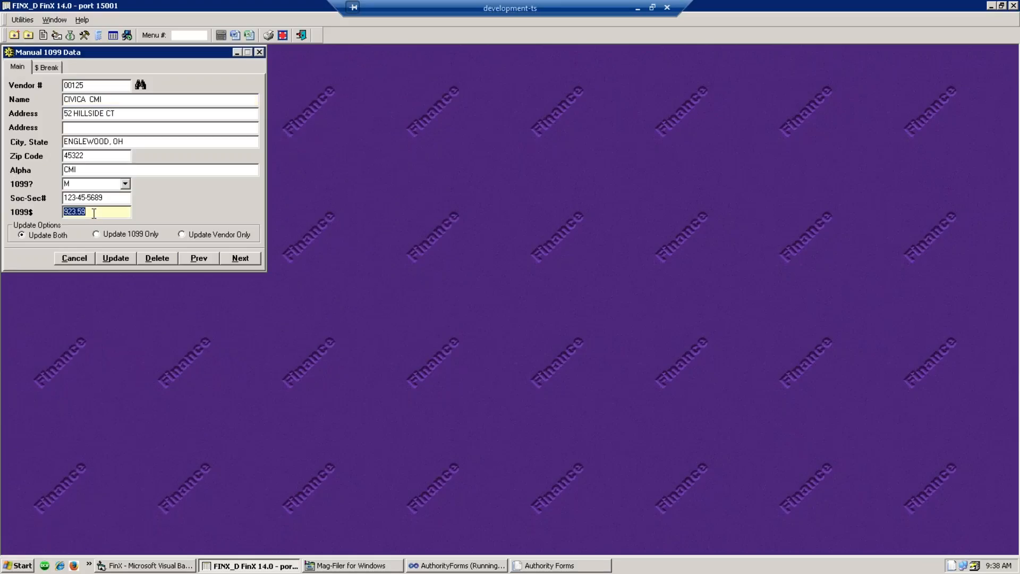
pyautogui.click(50, 68)
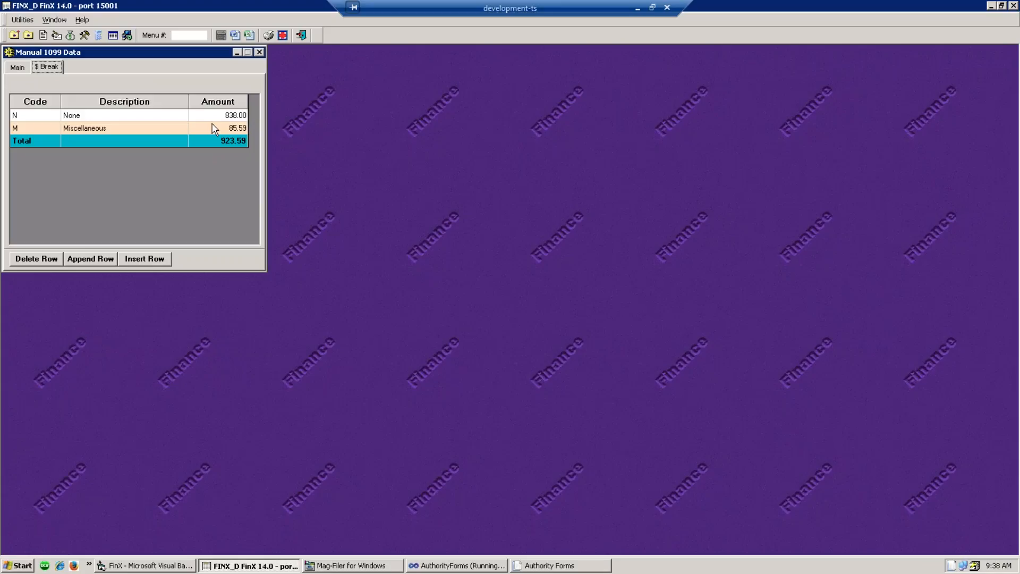
# - Change CIVICA CMI's Miscellaneous amount to 923.59 and delete the None row
pyautogui.click(218, 129)
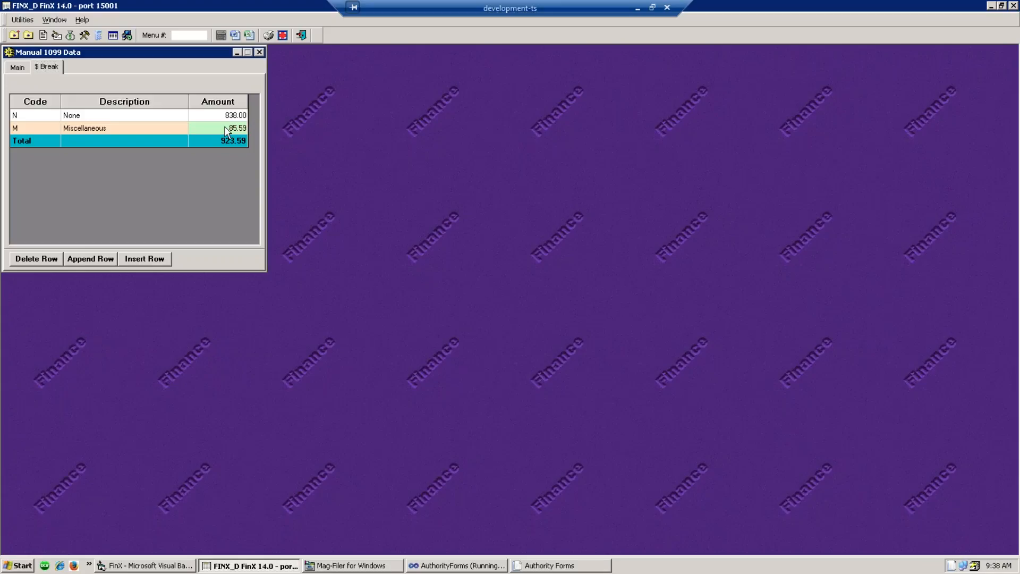
pyautogui.write('923.59')
pyautogui.click(24, 117)
pyautogui.click(29, 257)
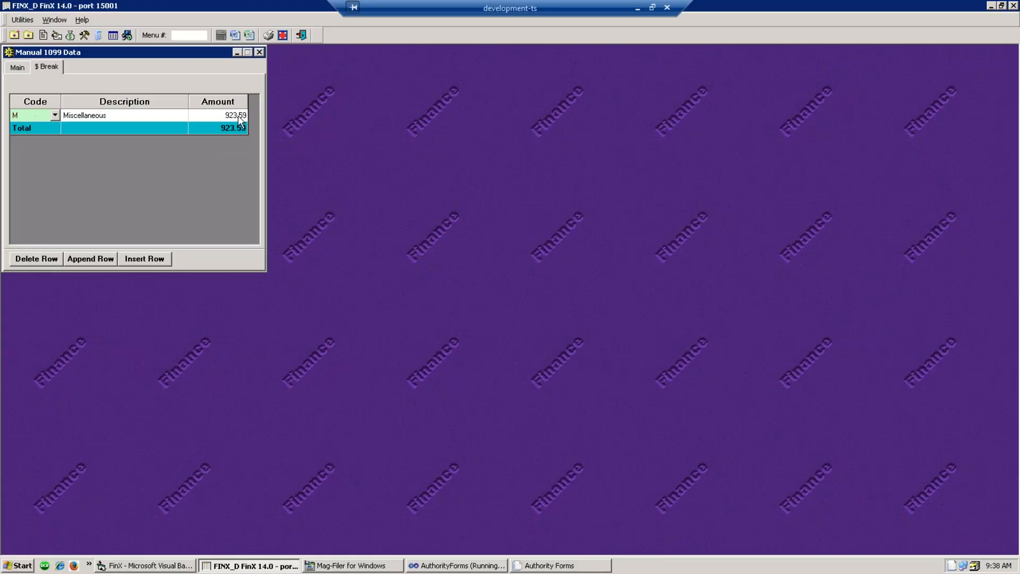
# - Save the updated manual 1099 record from the Main tab and close the form
pyautogui.click(20, 72)
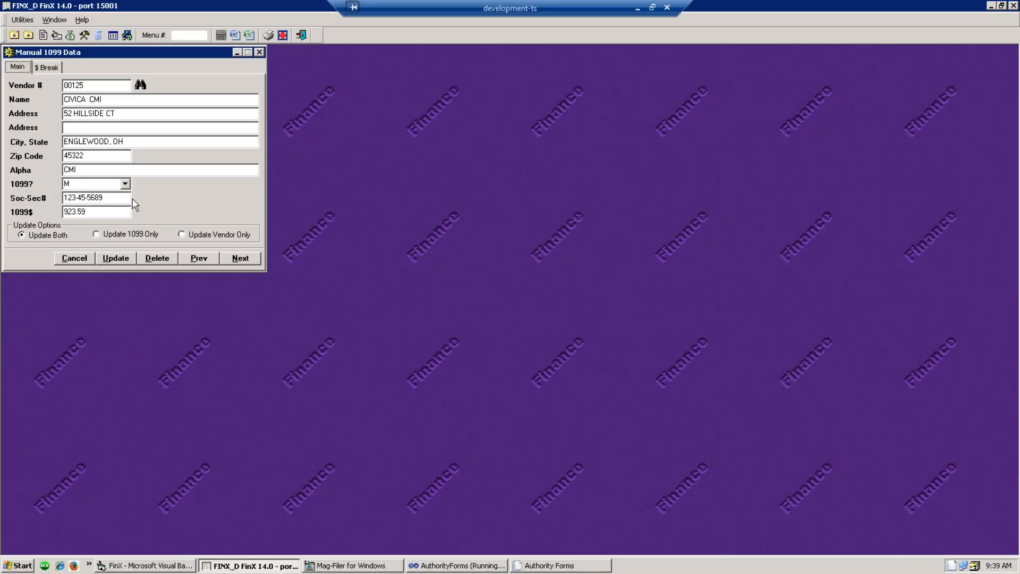
pyautogui.click(123, 260)
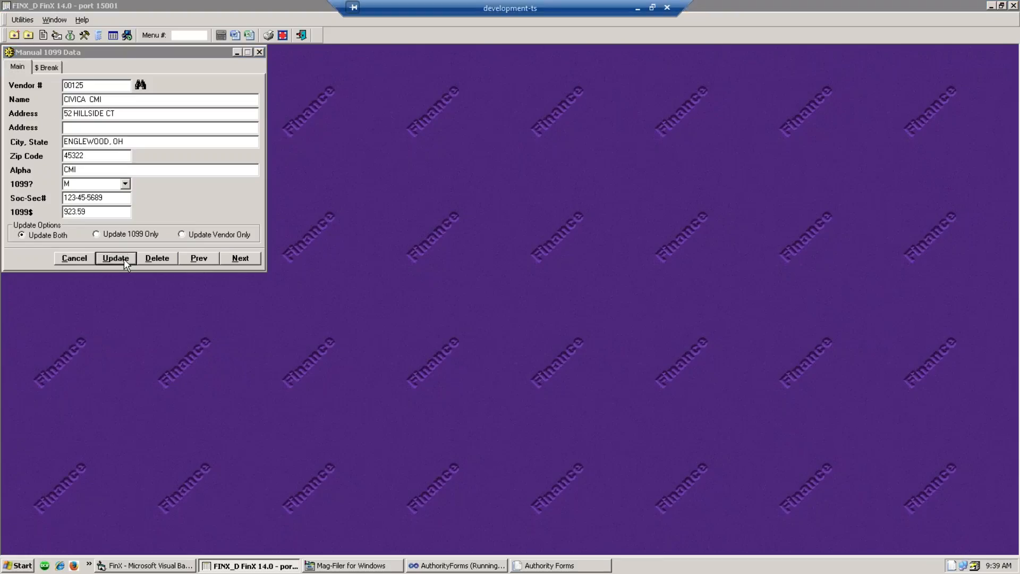
pyautogui.click(526, 315)
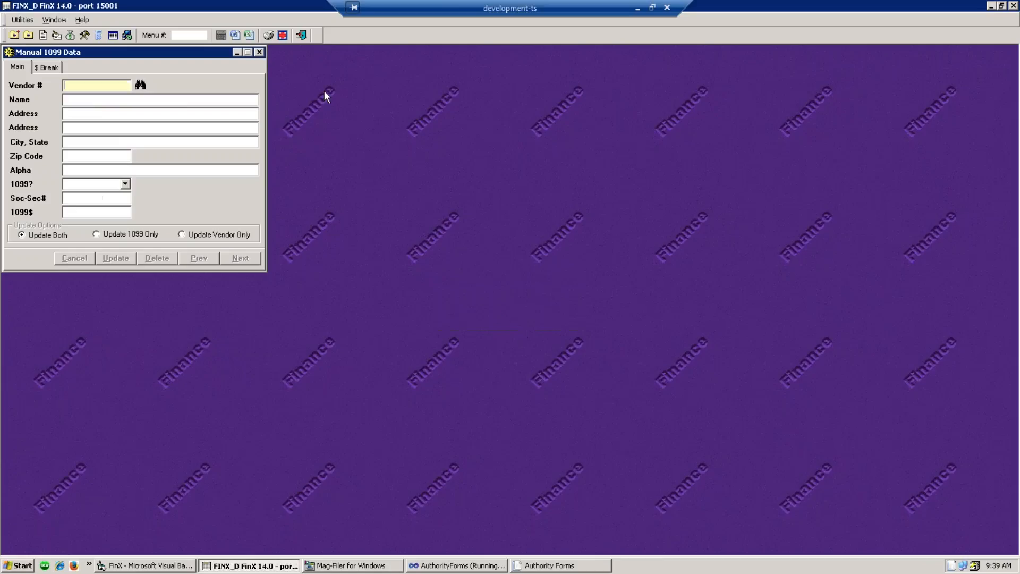
pyautogui.click(260, 52)
# - Run the 1099 Backup Proof report, check CIVICA CMI's 923.59 under M totalling 3,045.14, then close it
pyautogui.click(56, 35)
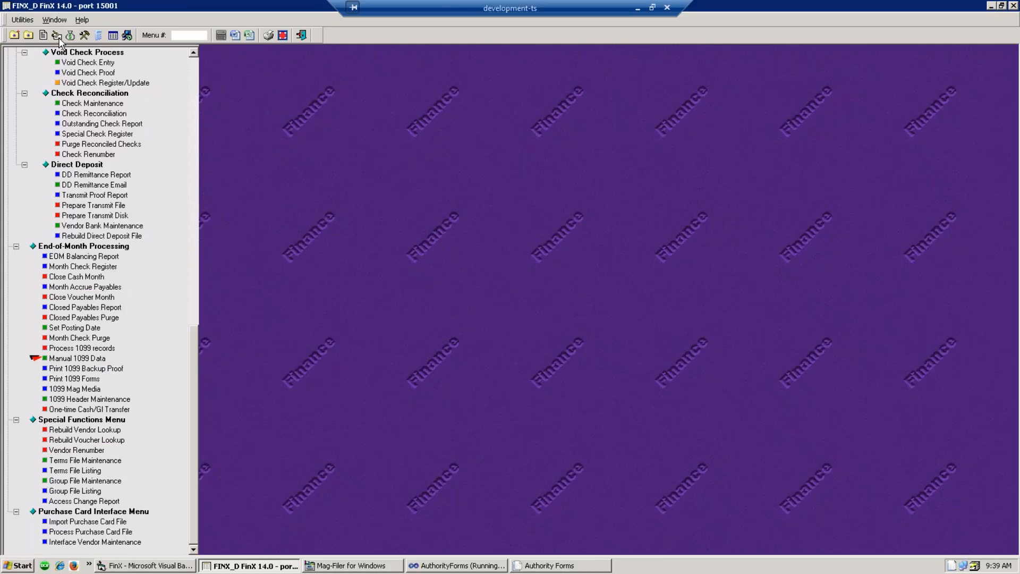
pyautogui.click(114, 369)
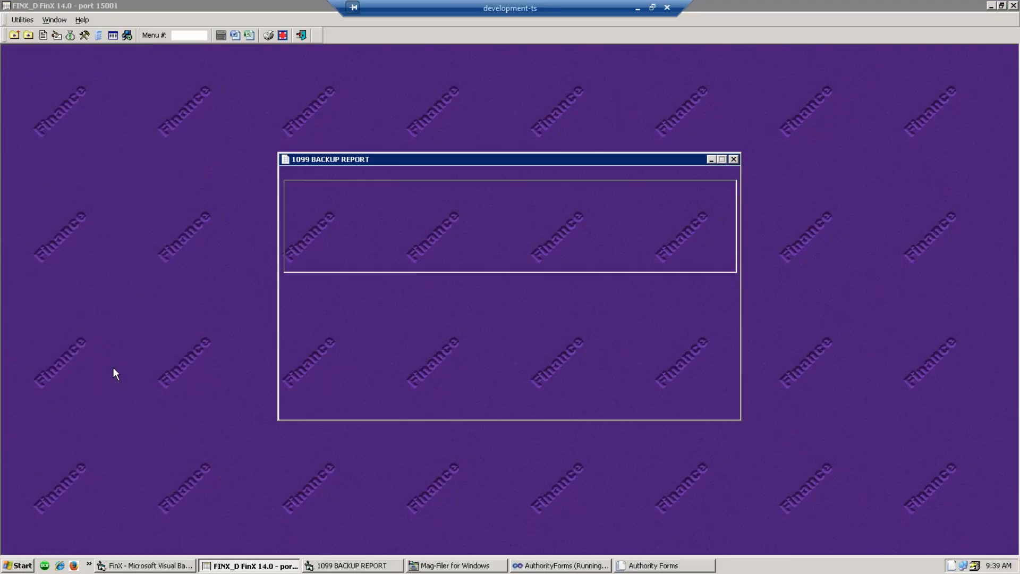
pyautogui.click(714, 400)
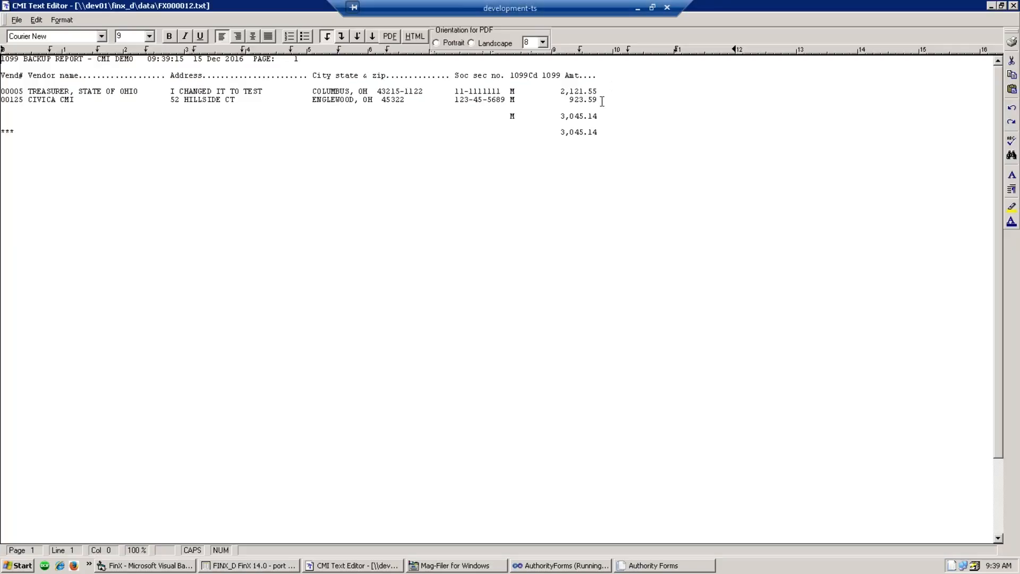
pyautogui.moveTo(602, 100); pyautogui.dragTo(401, 98)
pyautogui.click(401, 99)
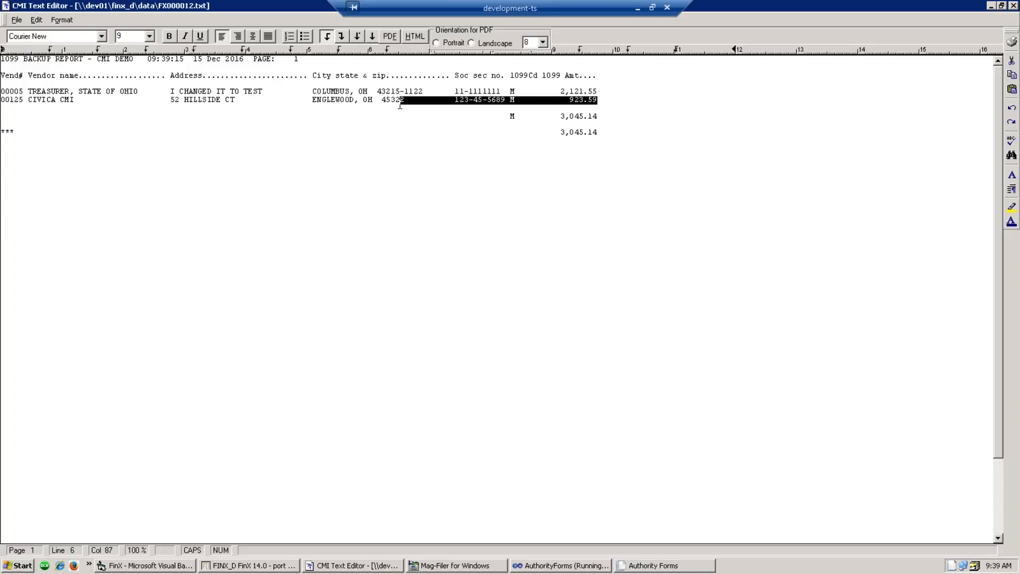
pyautogui.click(399, 124)
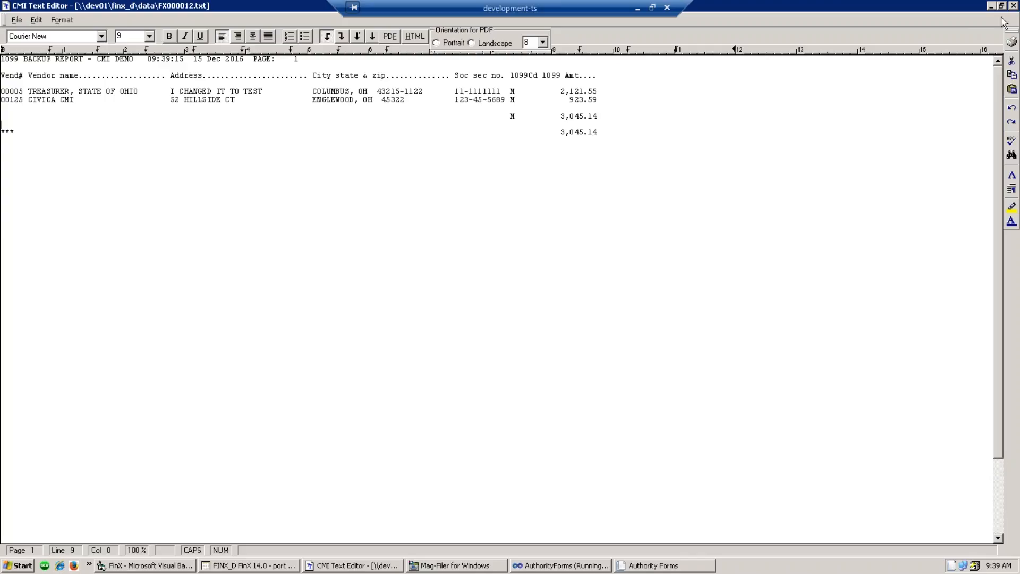
pyautogui.click(1014, 5)
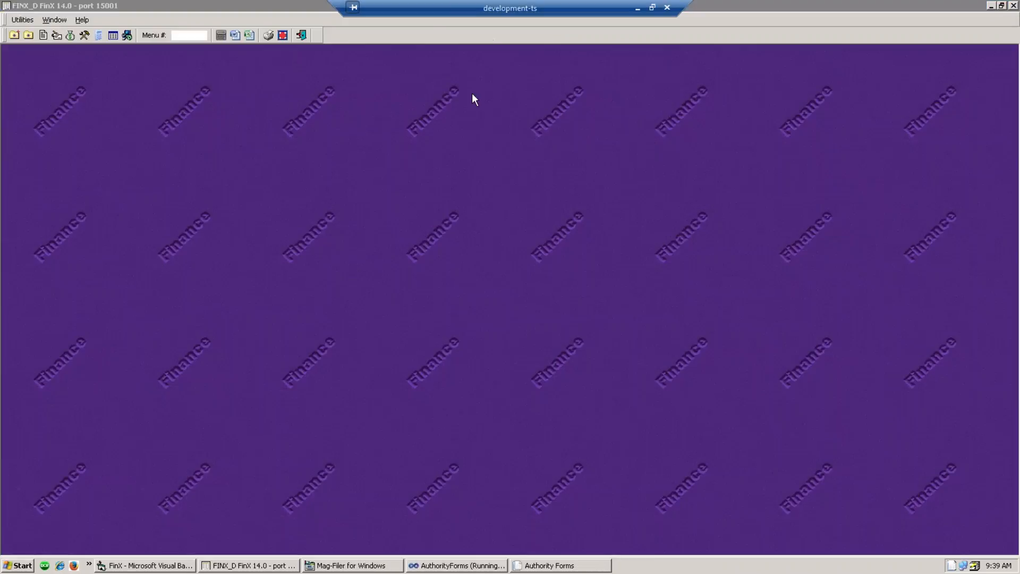
# - Save the 1099 Header Maintenance payer details unchanged and acknowledge the control record update
pyautogui.click(56, 35)
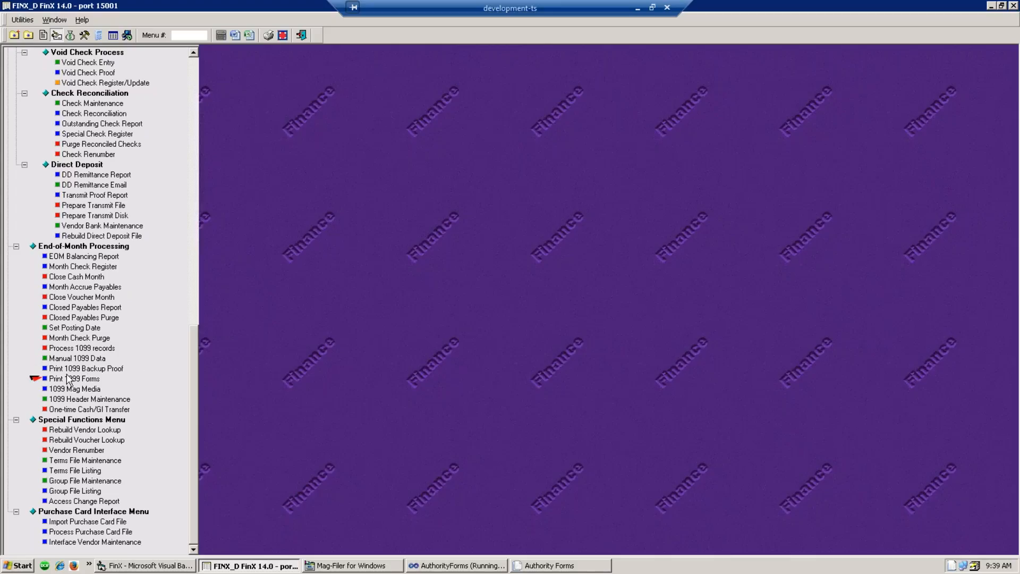
pyautogui.click(71, 402)
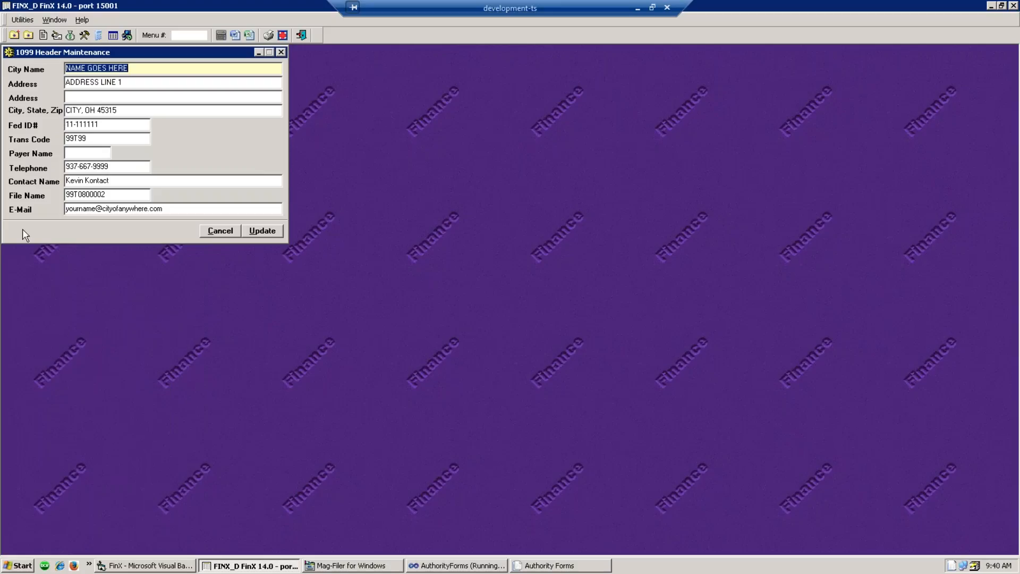
pyautogui.click(269, 234)
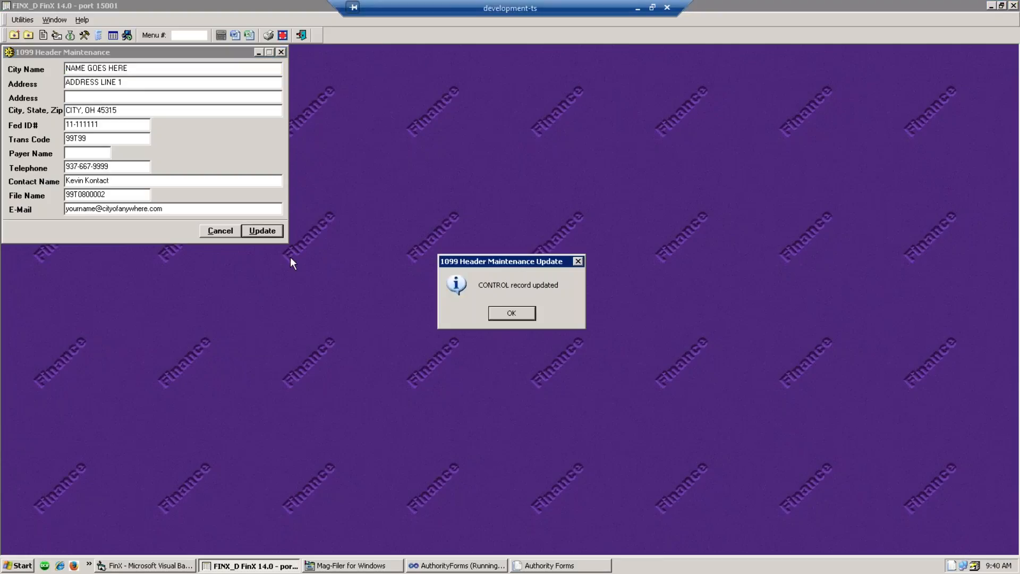
pyautogui.click(511, 313)
pyautogui.click(56, 35)
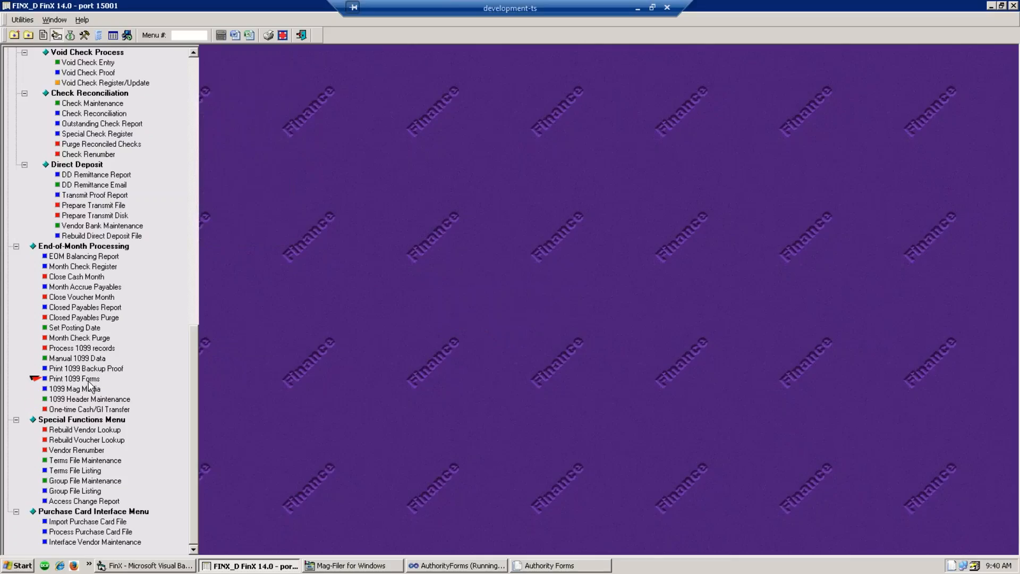
# - Print the code M 1099 forms to the printer with alignment printing turned off
pyautogui.click(65, 378)
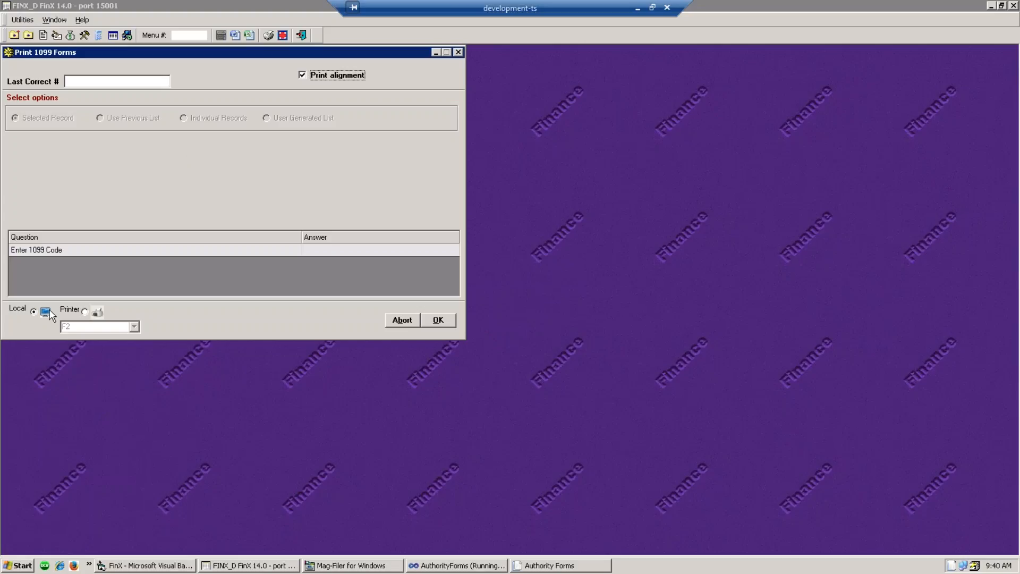
pyautogui.click(84, 312)
pyautogui.click(304, 77)
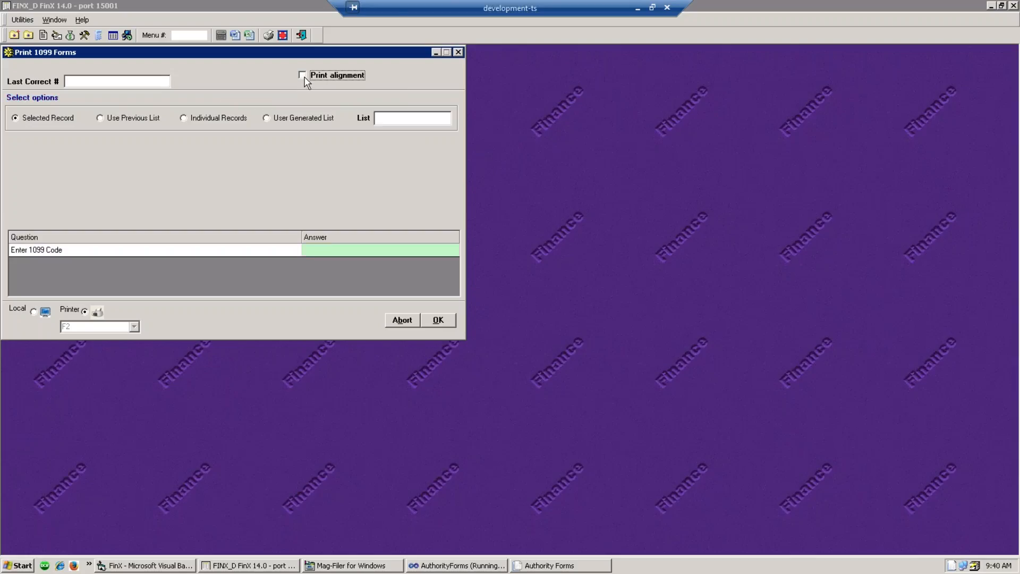
pyautogui.click(335, 250)
pyautogui.write('M')
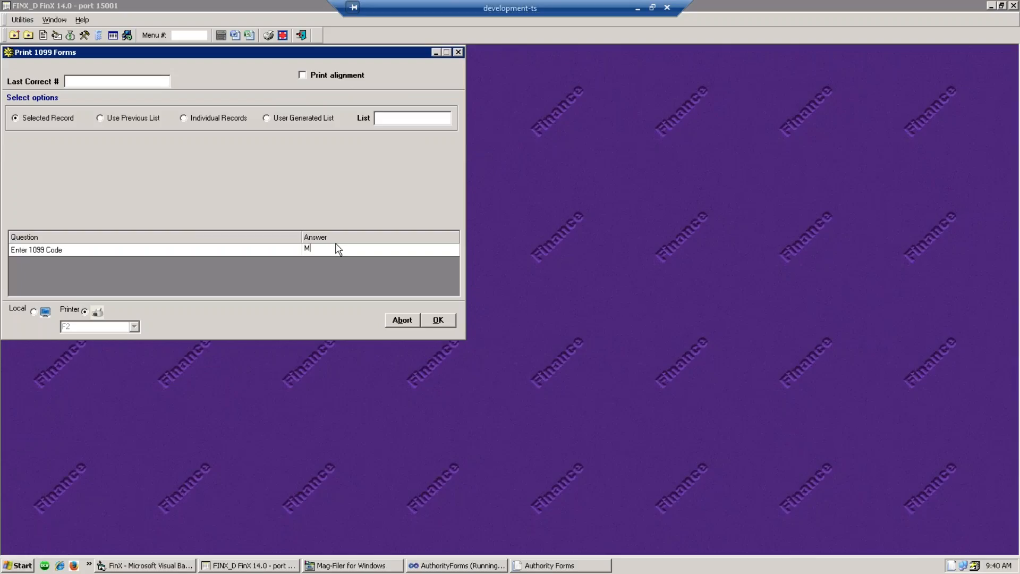
pyautogui.press('Return')
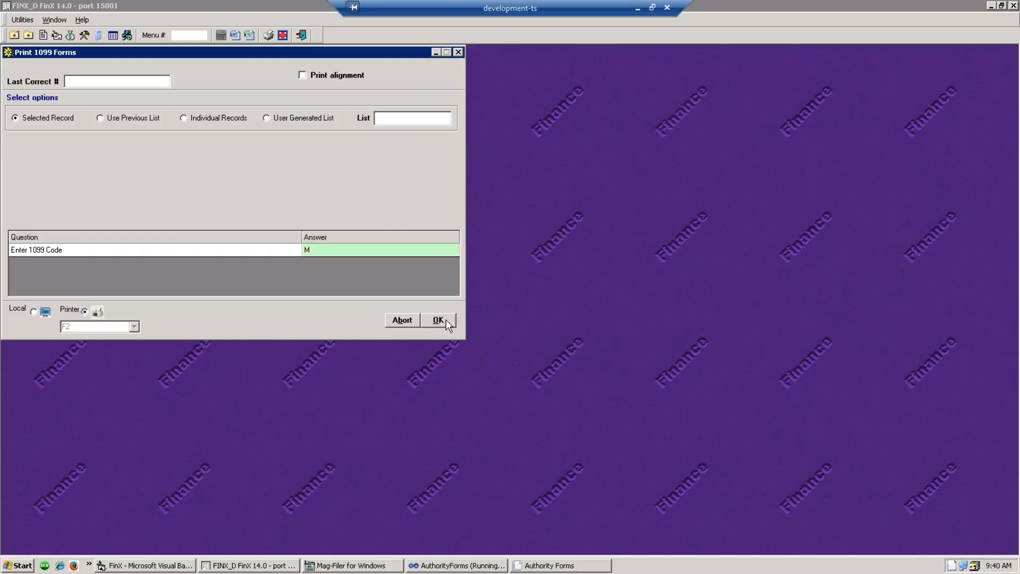
pyautogui.click(460, 52)
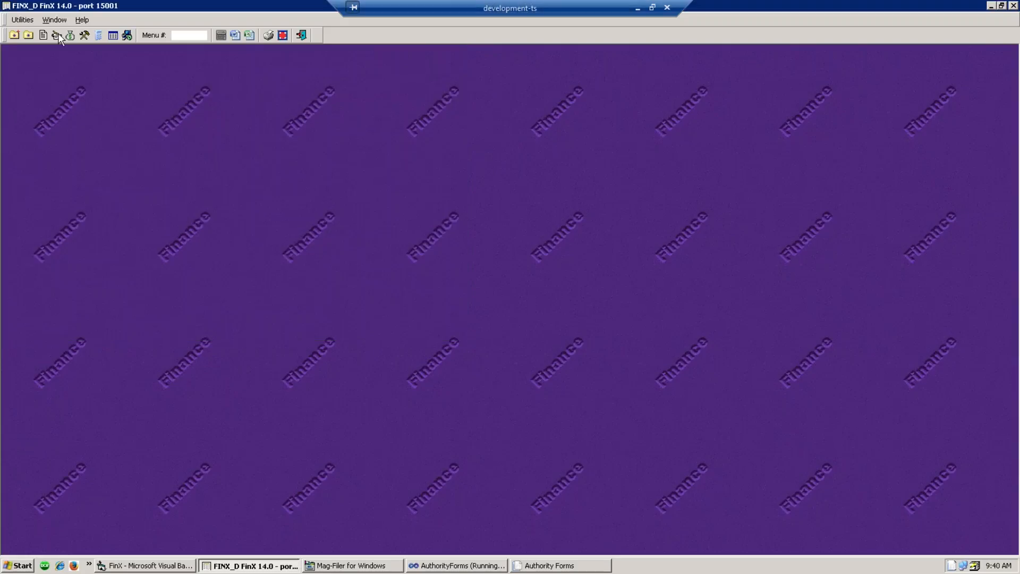
# - Browse the 1099 Mag Media types, close the window without creating a file, and show Budget Control
pyautogui.click(57, 35)
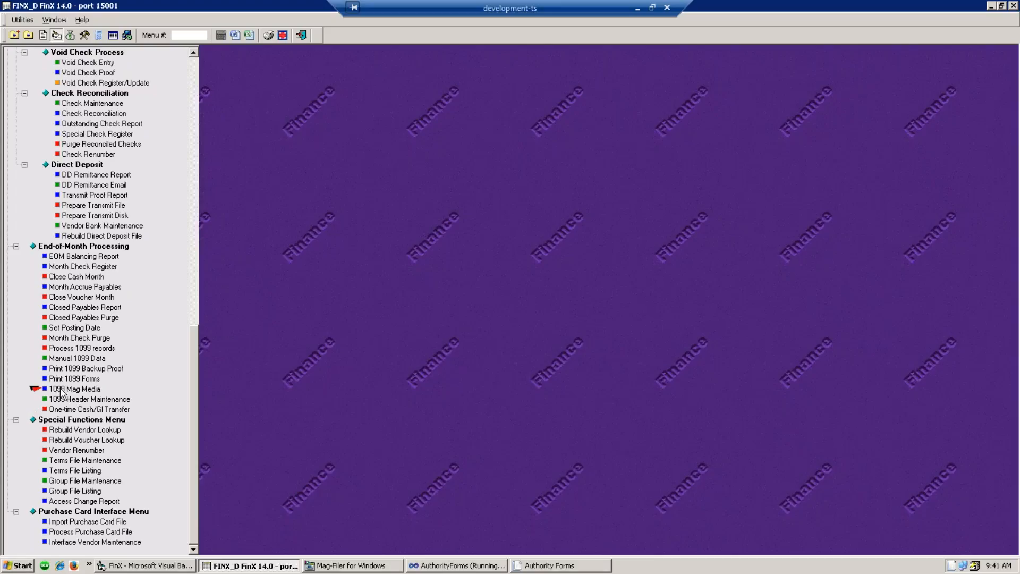
pyautogui.doubleClick(60, 390)
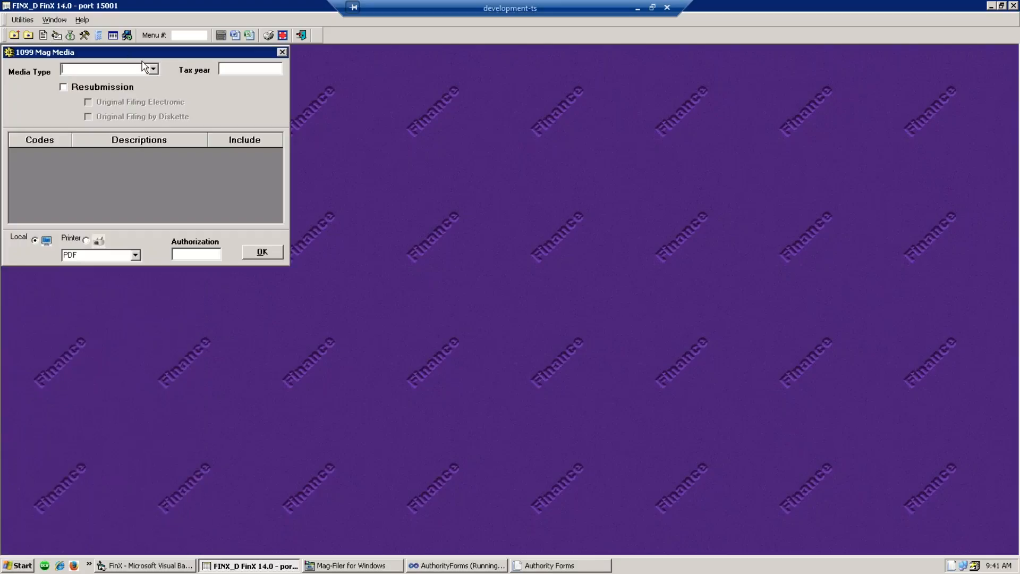
pyautogui.click(153, 69)
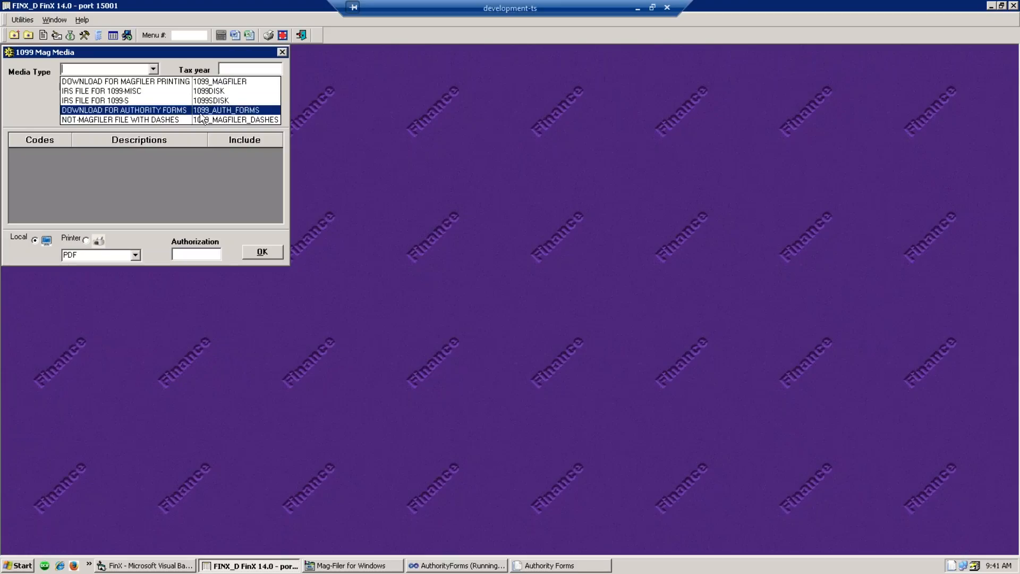
pyautogui.click(285, 55)
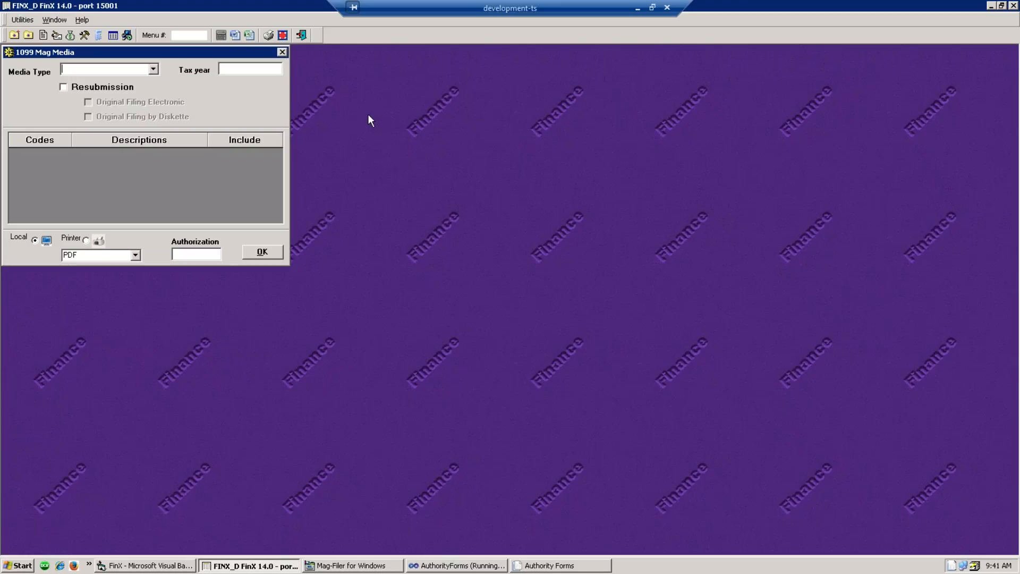
pyautogui.click(283, 53)
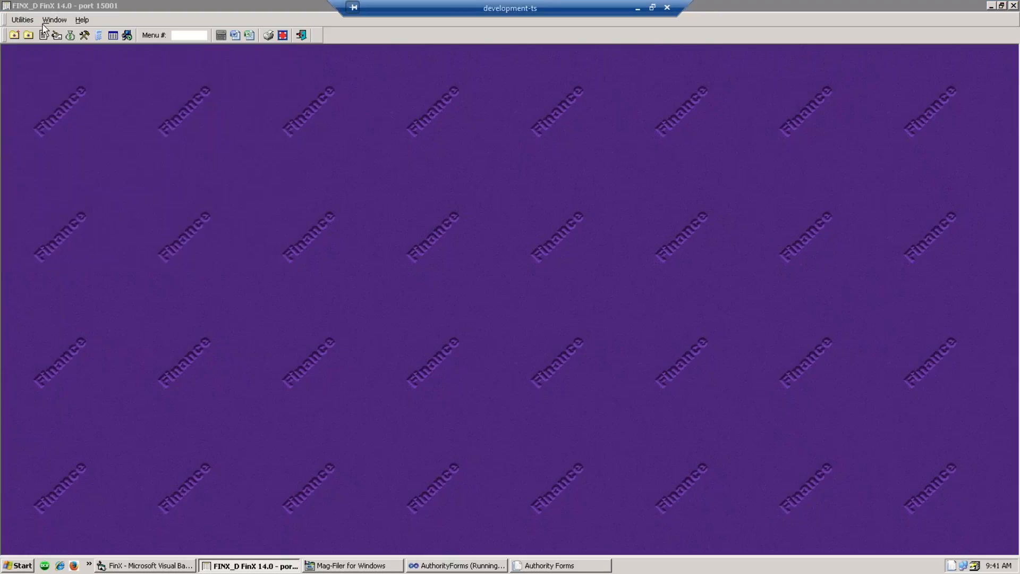
pyautogui.click(69, 35)
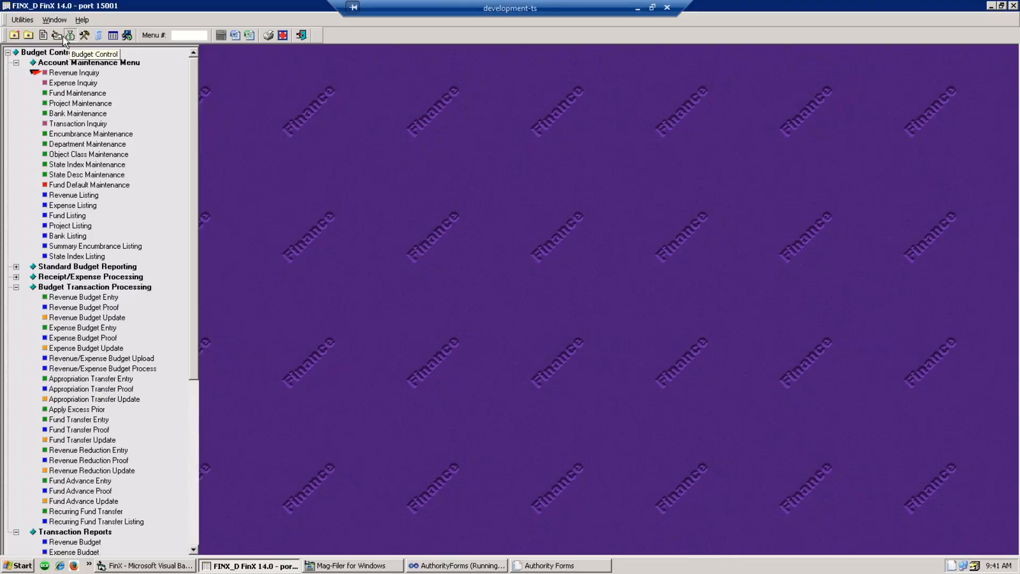
# - Print code M 1099 forms without alignment, then close the FX000013.txt output and paper prompt
pyautogui.click(59, 36)
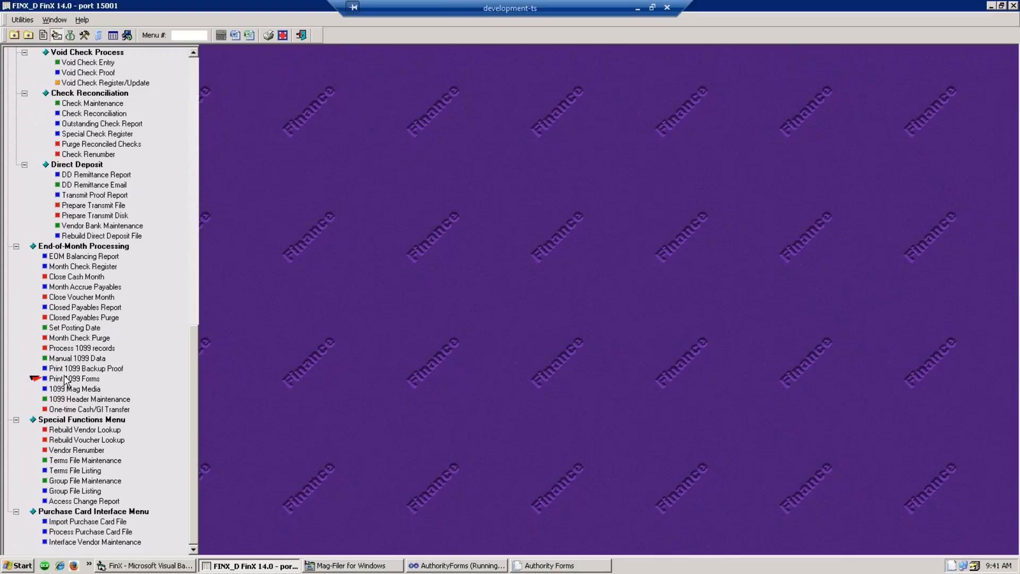
pyautogui.doubleClick(64, 378)
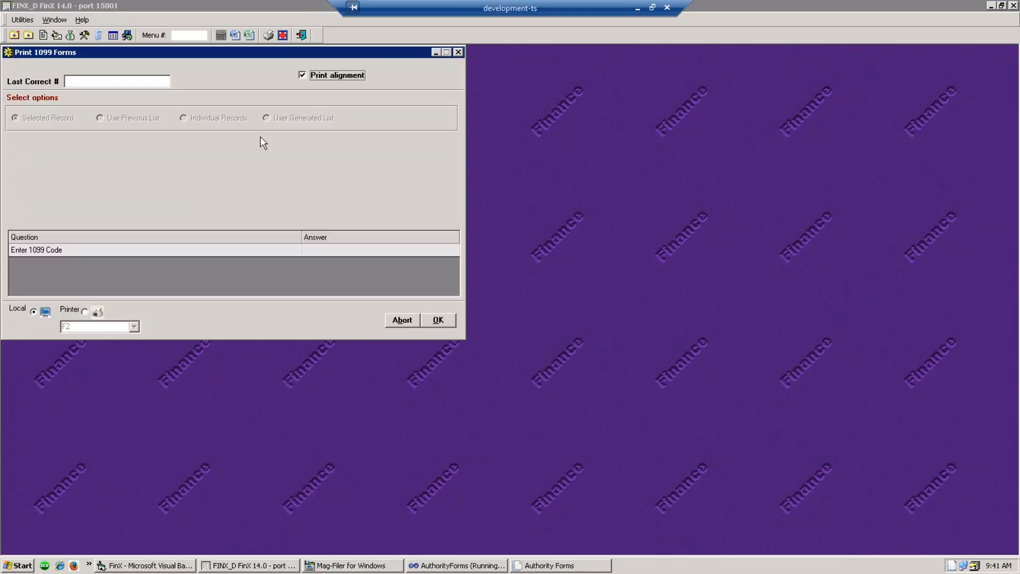
pyautogui.click(302, 76)
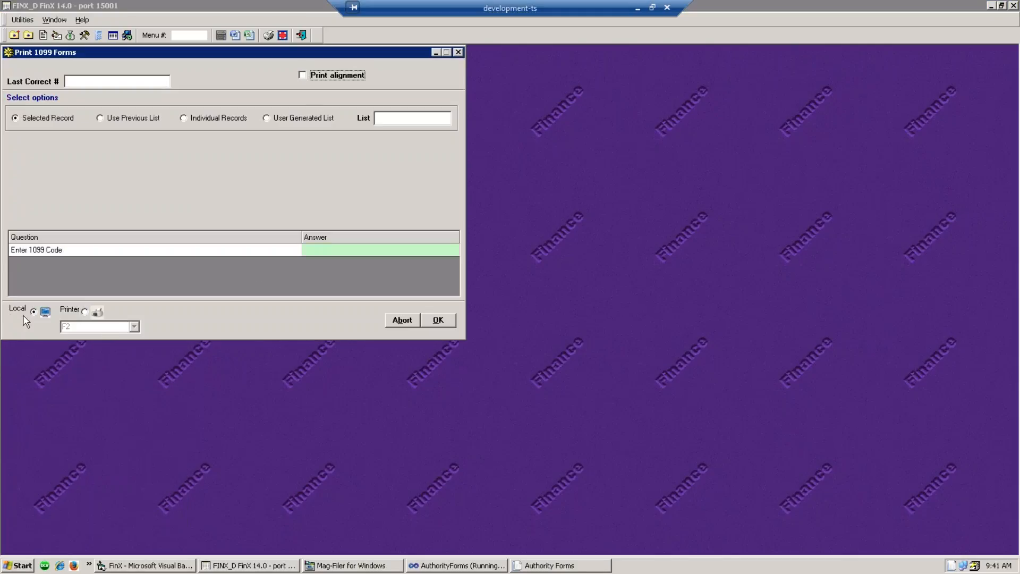
pyautogui.click(319, 252)
pyautogui.write('M')
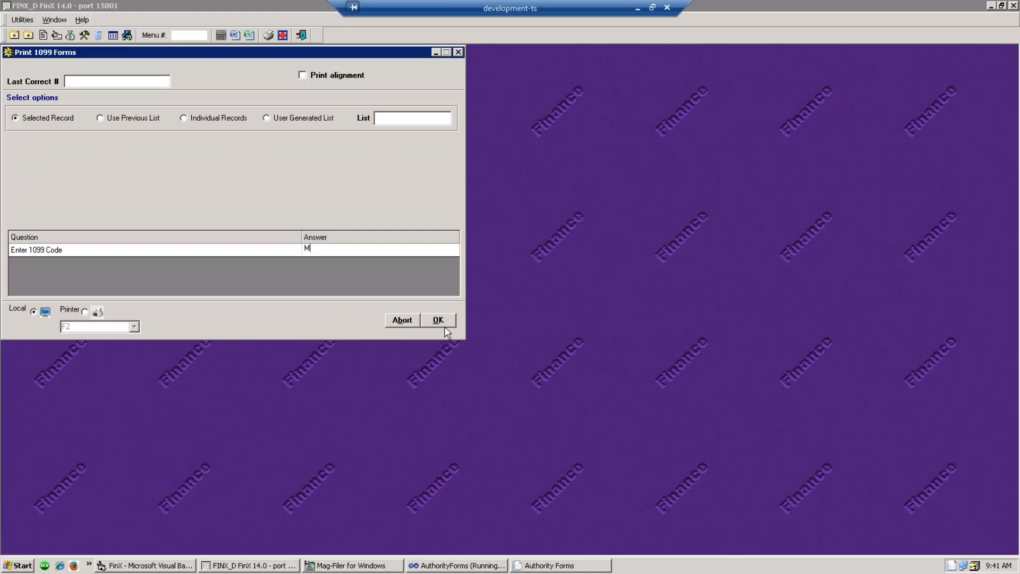
pyautogui.click(445, 321)
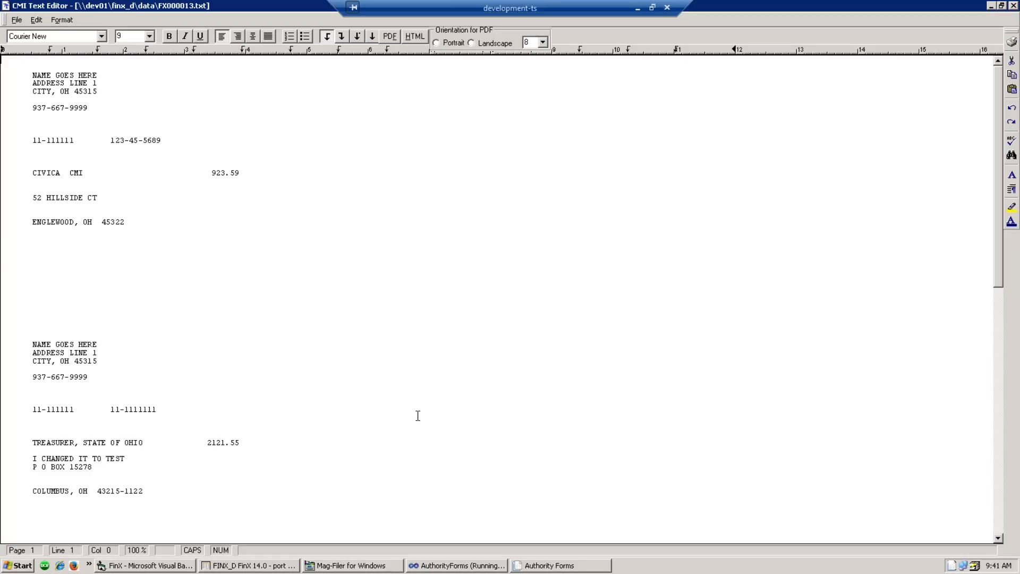
pyautogui.click(1014, 7)
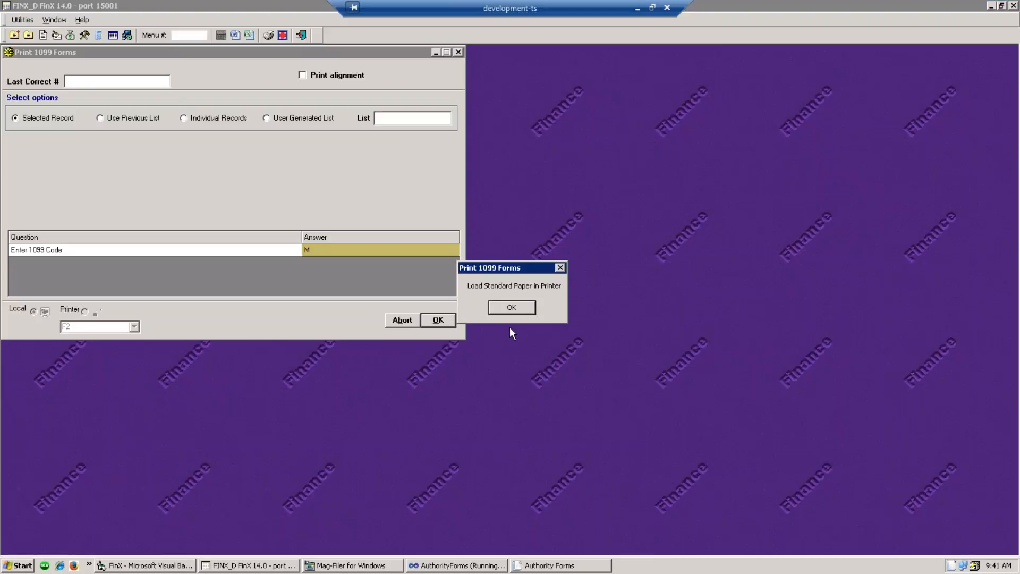
pyautogui.click(510, 313)
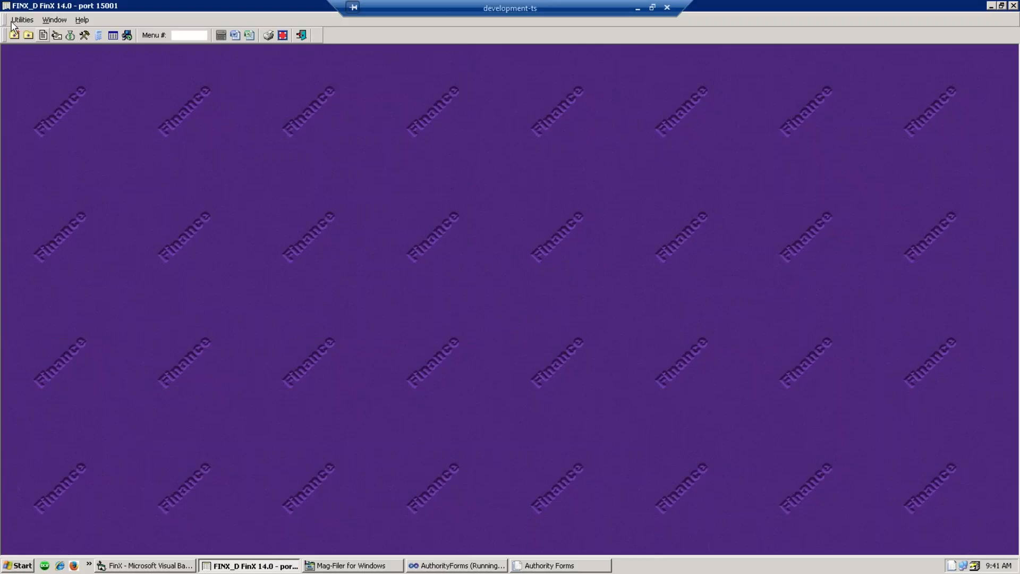
# - Open 1099 Mag Media and choose Download for MagFiler Printing for tax year 2016
pyautogui.click(57, 35)
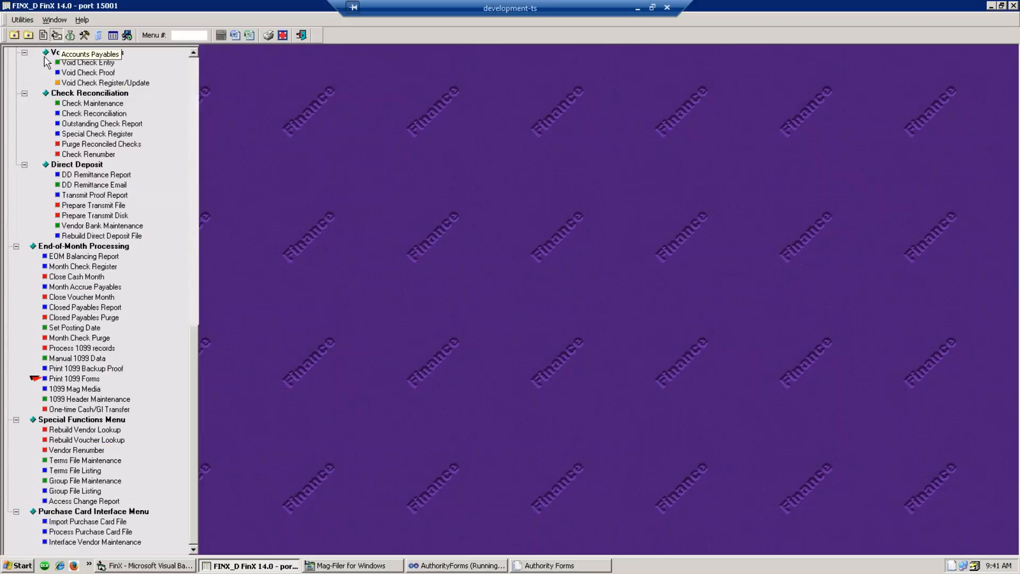
pyautogui.doubleClick(83, 391)
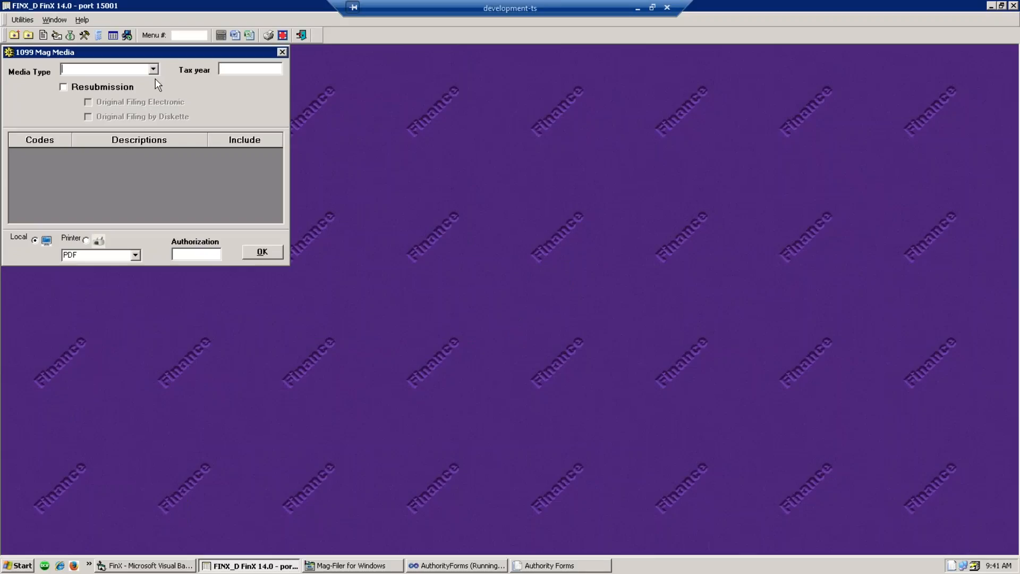
pyautogui.click(154, 70)
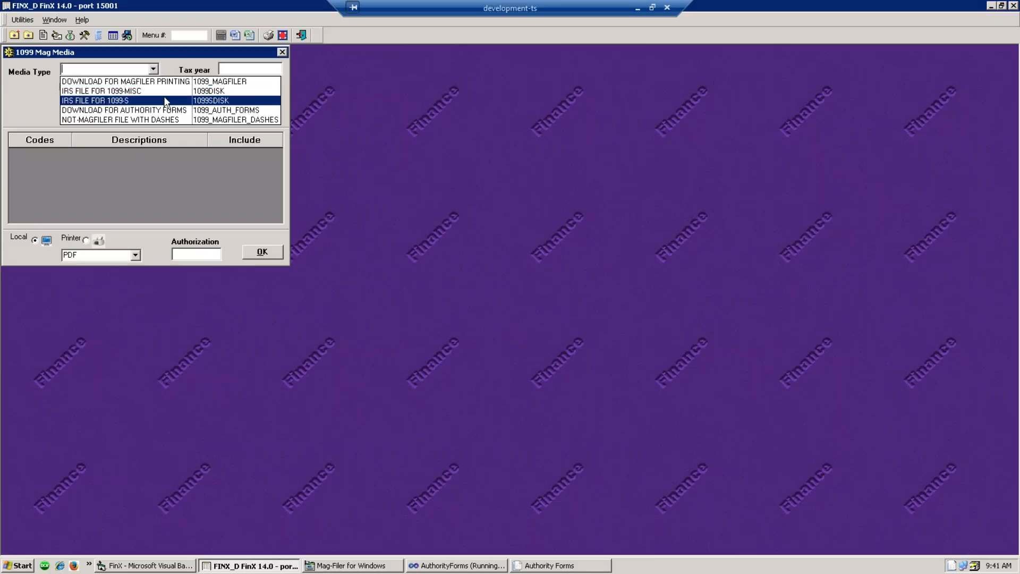
pyautogui.click(161, 82)
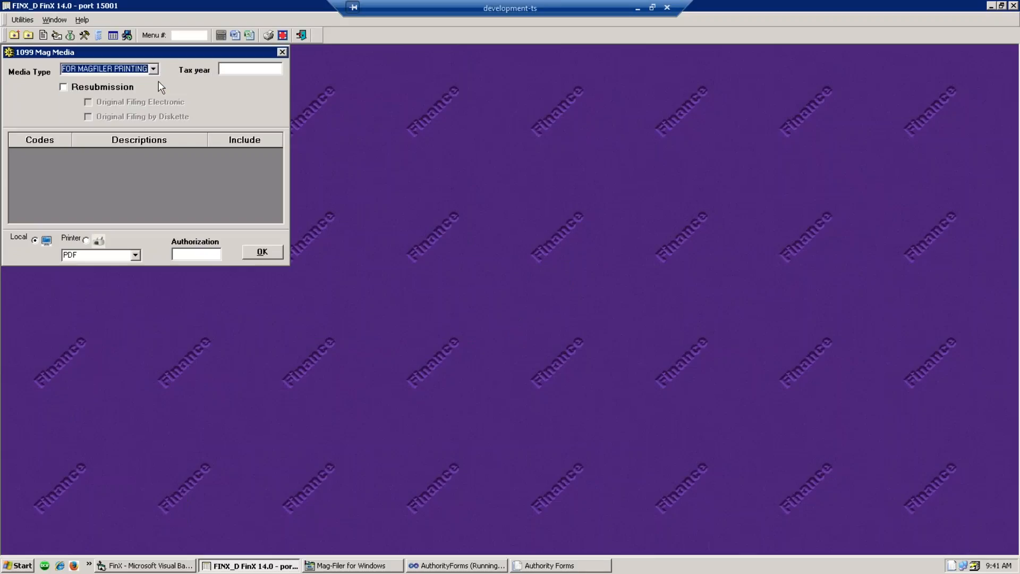
pyautogui.click(221, 69)
pyautogui.write('2016')
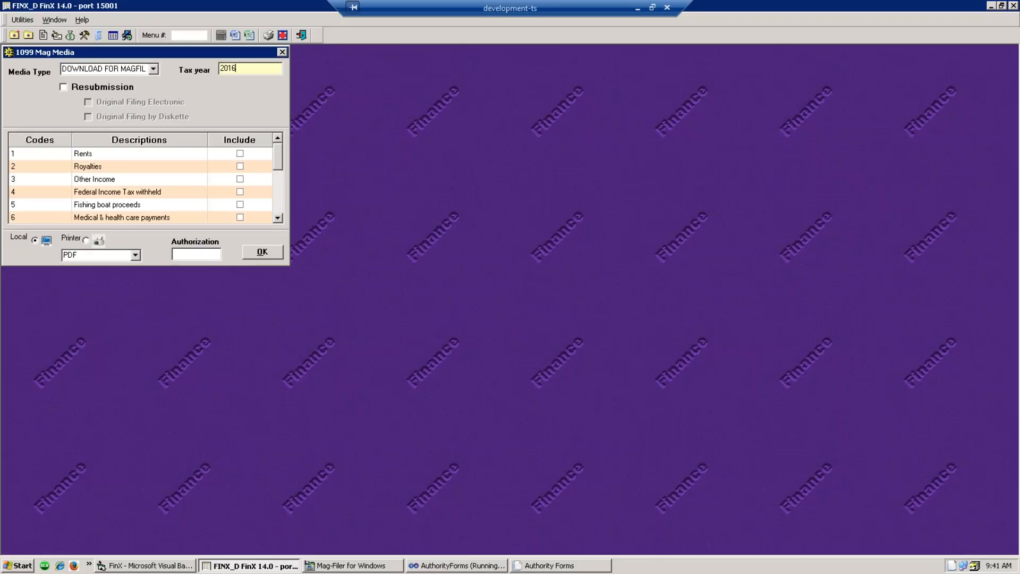
# - Include code M Miscellaneous, authorize and generate 1099M.DAT, then close the FX000014.txt report
pyautogui.click(278, 218)
pyautogui.click(278, 219)
pyautogui.click(278, 219)
pyautogui.click(277, 218)
pyautogui.click(278, 218)
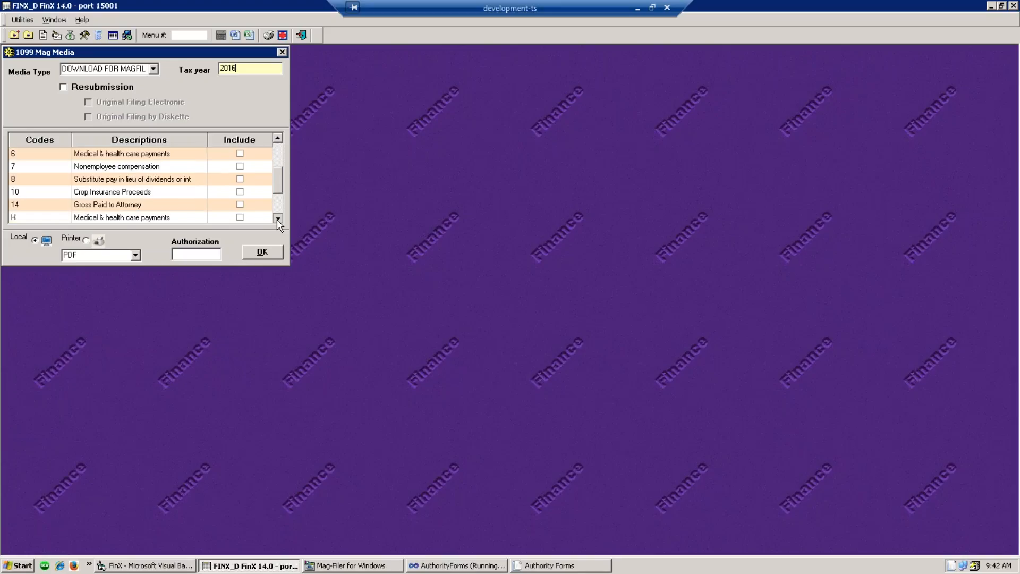
pyautogui.click(277, 218)
pyautogui.click(278, 219)
pyautogui.click(240, 204)
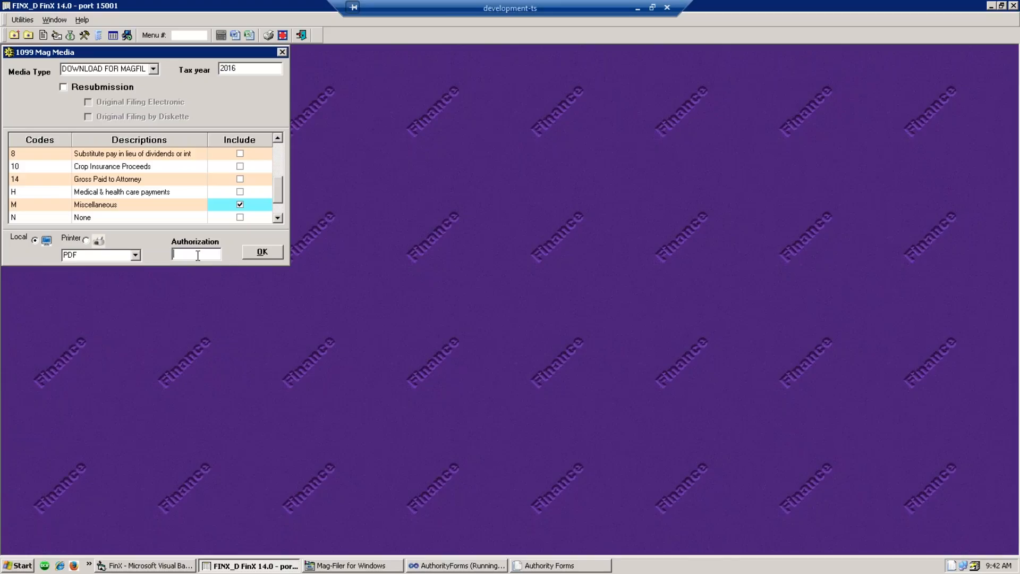
pyautogui.write('****')
pyautogui.click(262, 251)
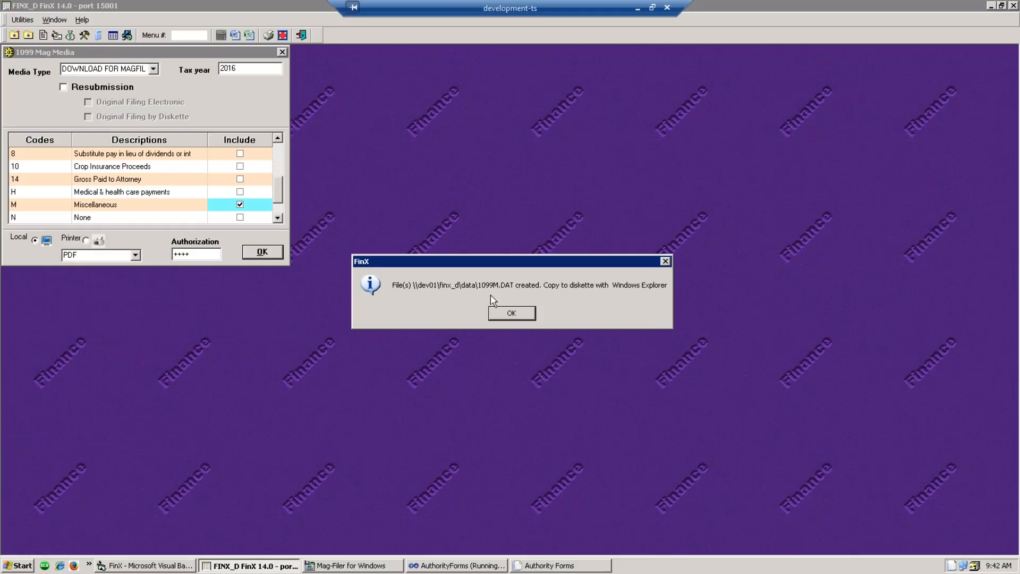
pyautogui.click(511, 314)
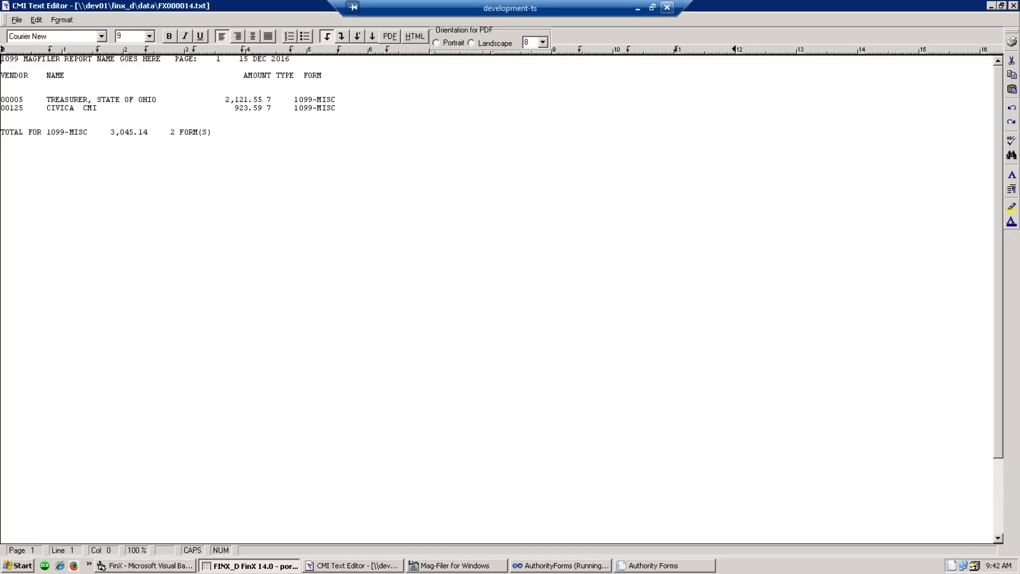
pyautogui.click(1013, 6)
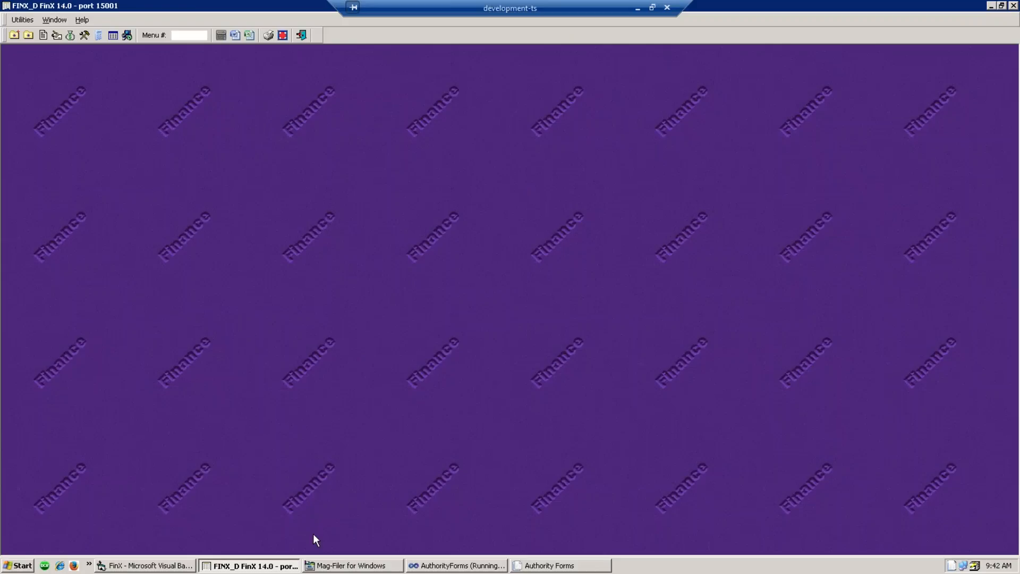
# - Bring Mag-Filer forward and continue past Getting Started to the 2016 payer list
pyautogui.click(330, 566)
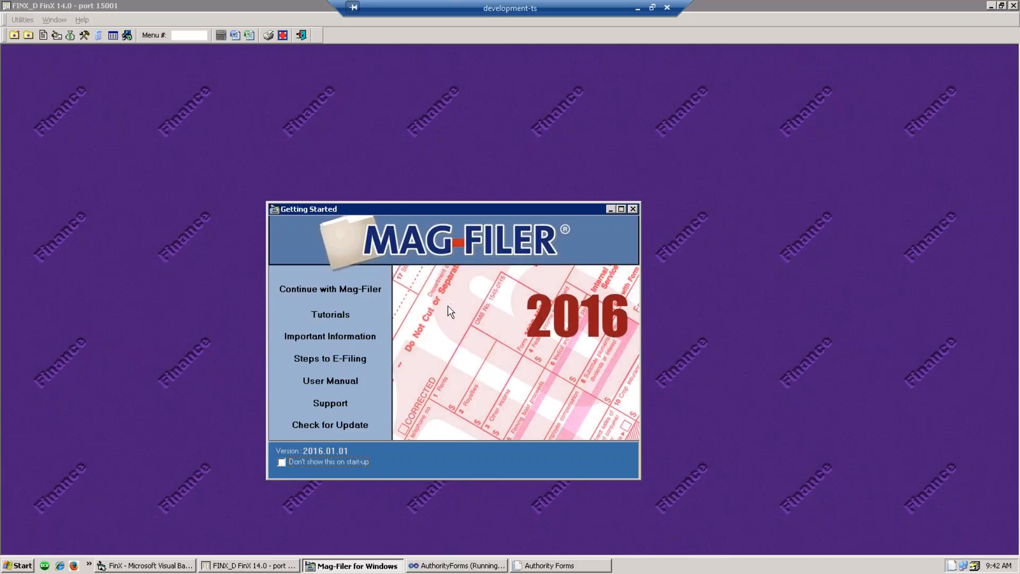
pyautogui.click(346, 288)
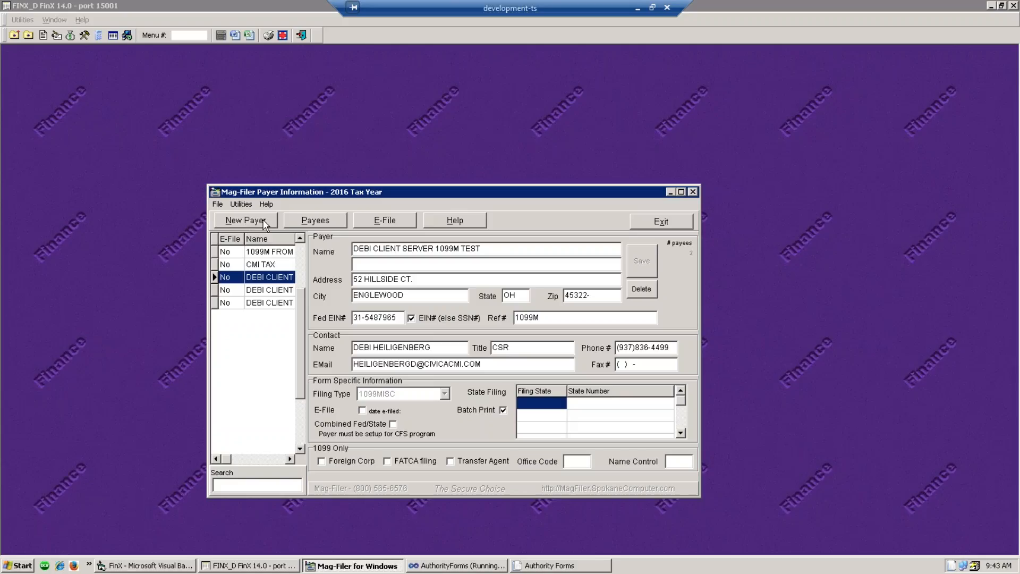
# - Create a new payer named CIVICA CMI with its street address, city, state and zip
pyautogui.click(260, 220)
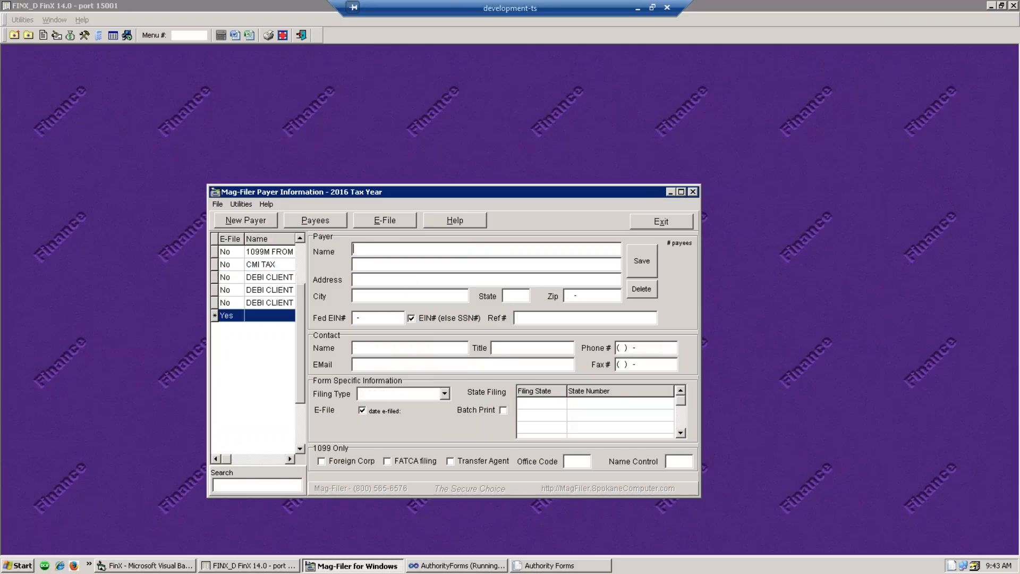
pyautogui.write('CIVICA CMI')
pyautogui.click(380, 284)
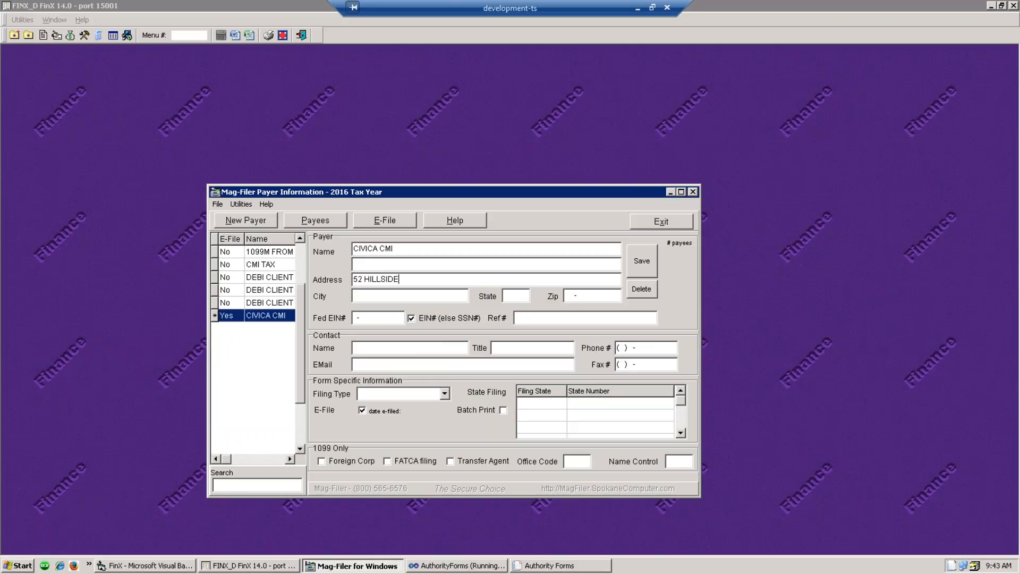
pyautogui.click(380, 298)
pyautogui.write('ENGLEWOOD')
pyautogui.press('Tab')
pyautogui.write('OH')
pyautogui.press('Tab')
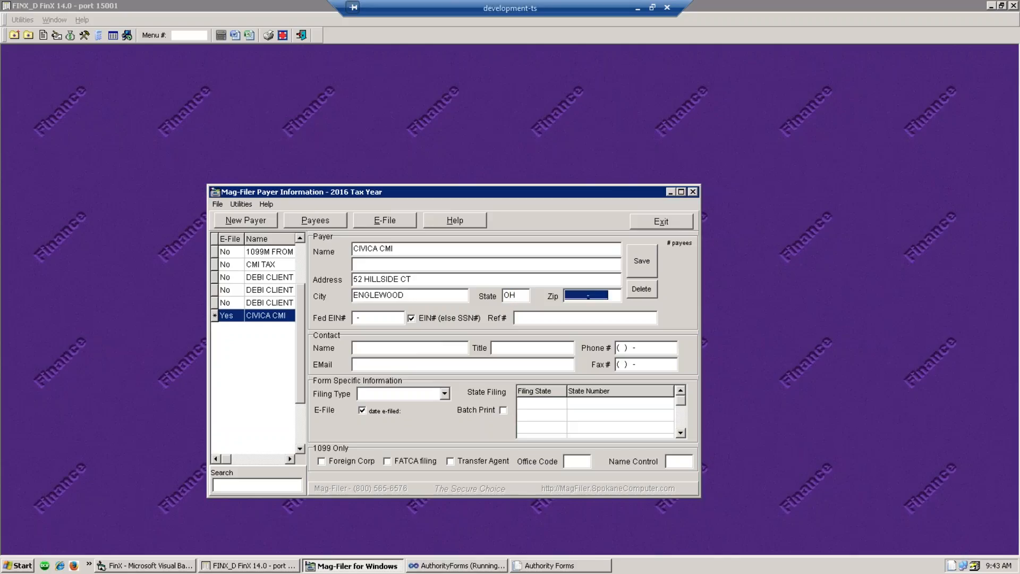
pyautogui.write('45322')
# - Enter the payer's federal EIN and the contact's name, phone number and e-mail address
pyautogui.press('Tab')
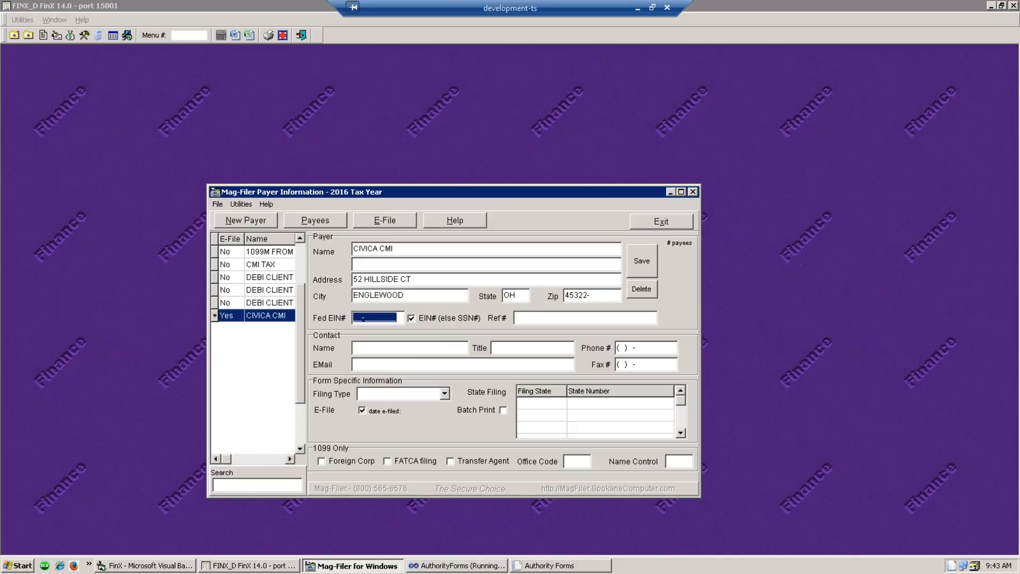
pyautogui.write('12-3456789')
pyautogui.press('Tab')
pyautogui.press('Tab')
pyautogui.press('Tab')
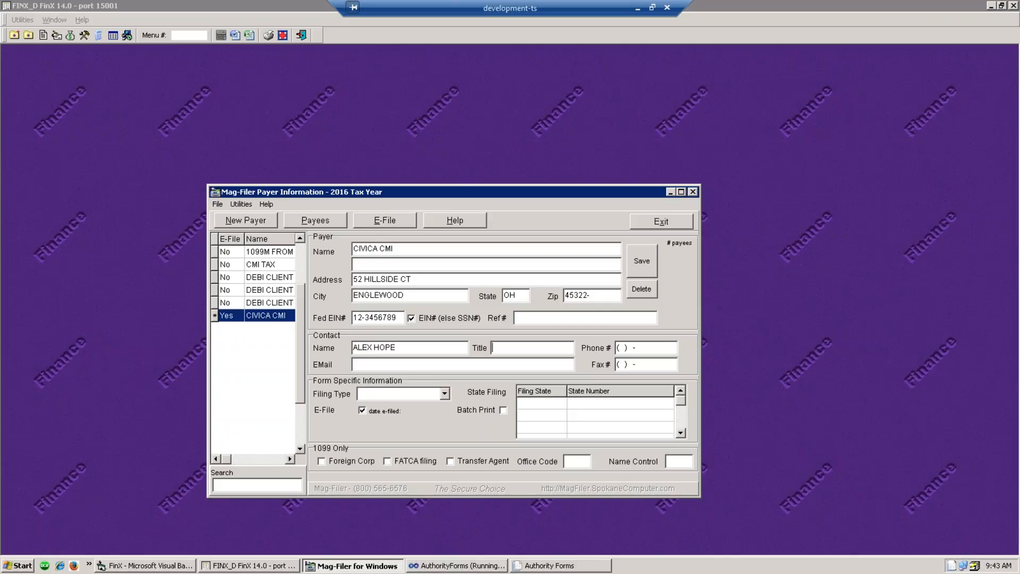
pyautogui.click(625, 350)
pyautogui.click(383, 366)
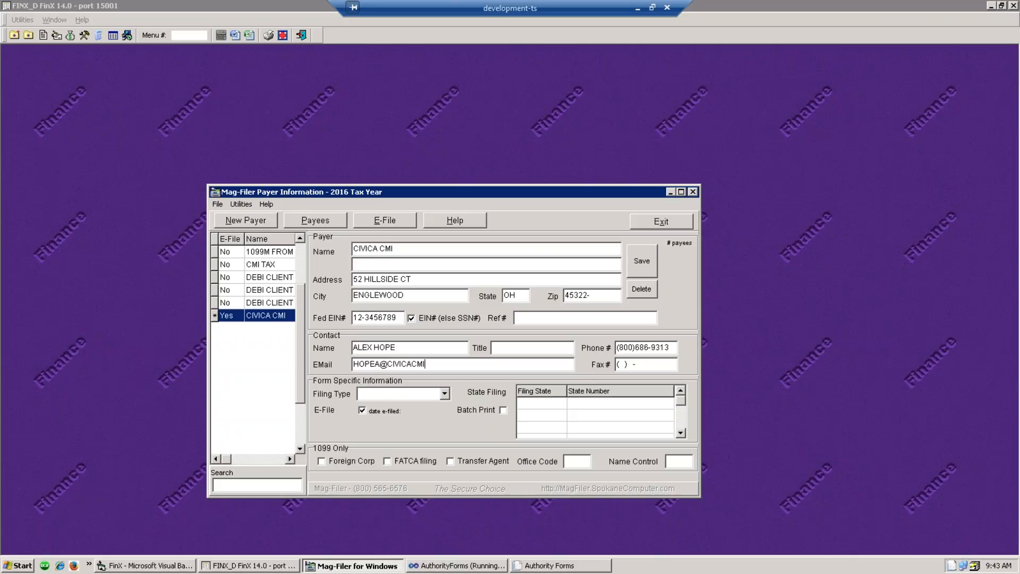
pyautogui.click(446, 393)
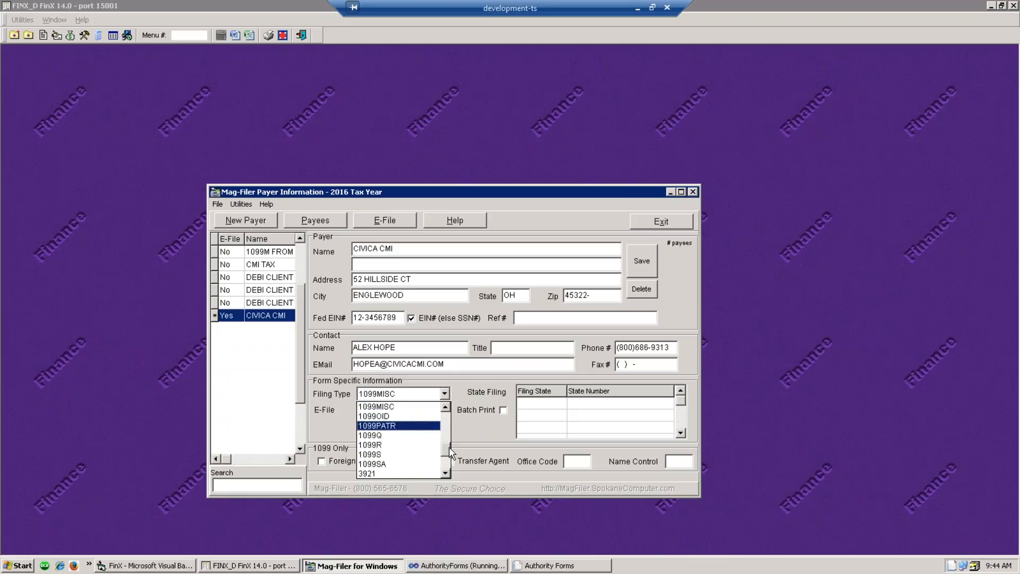
# - Set CIVICA CMI's filing type to 1099MISC, turn off E-File, enable Batch Print, and save
pyautogui.moveTo(448, 448)
pyautogui.mouseDown()
pyautogui.moveTo(449, 468)
pyautogui.moveTo(453, 452)
pyautogui.mouseUp()
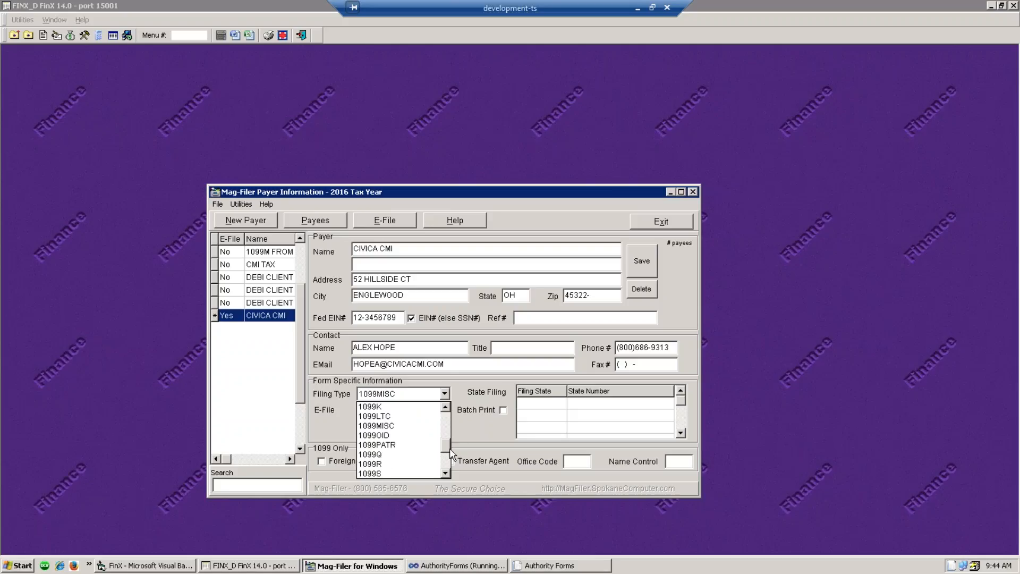
pyautogui.scroll(2, 450, 448)
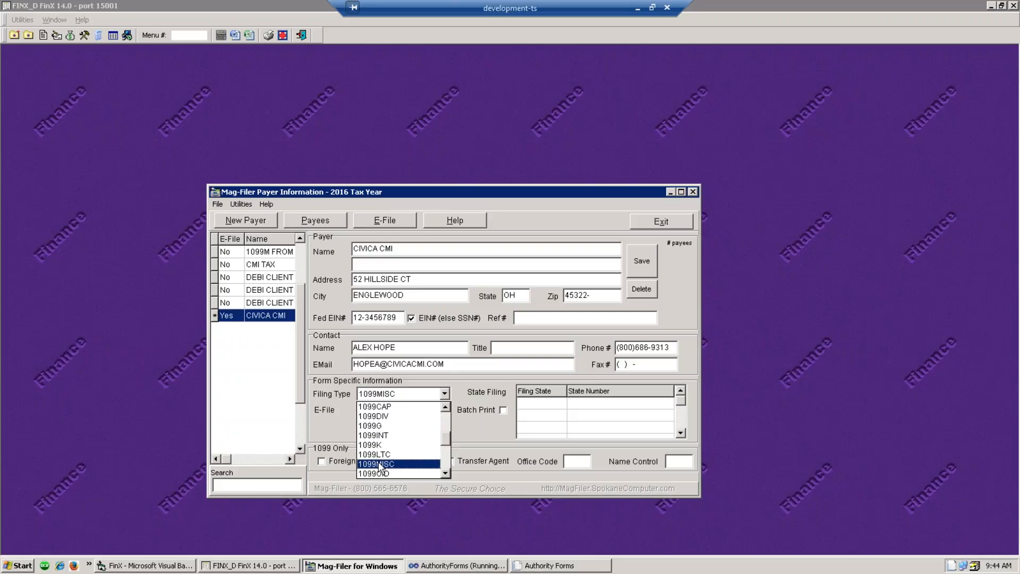
pyautogui.click(379, 463)
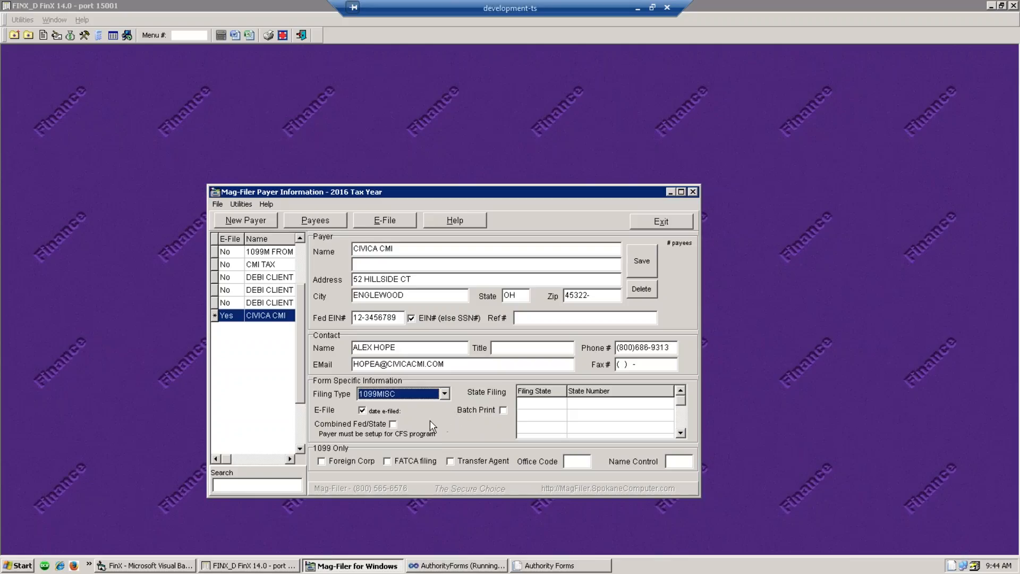
pyautogui.click(362, 411)
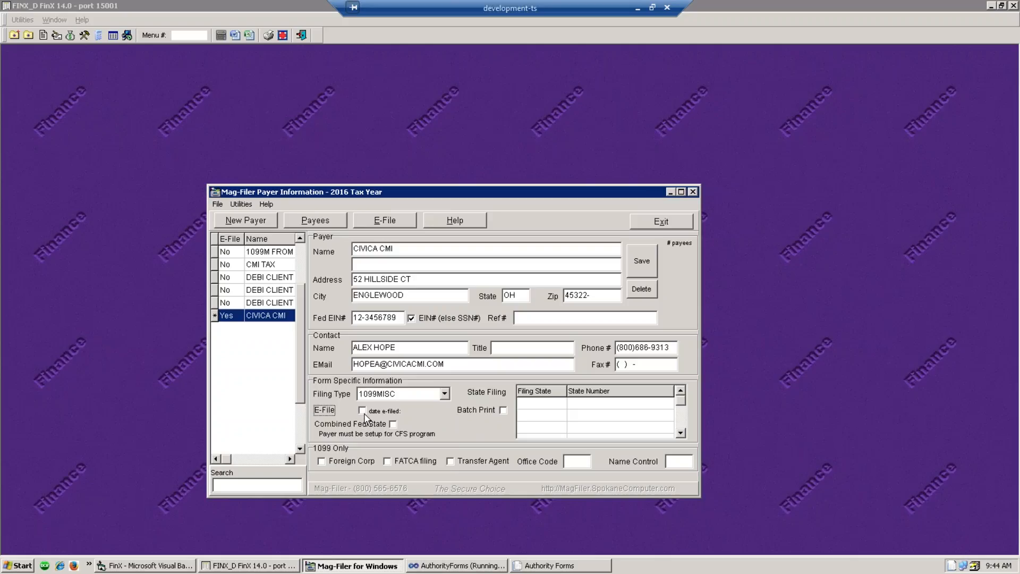
pyautogui.click(501, 409)
pyautogui.click(643, 260)
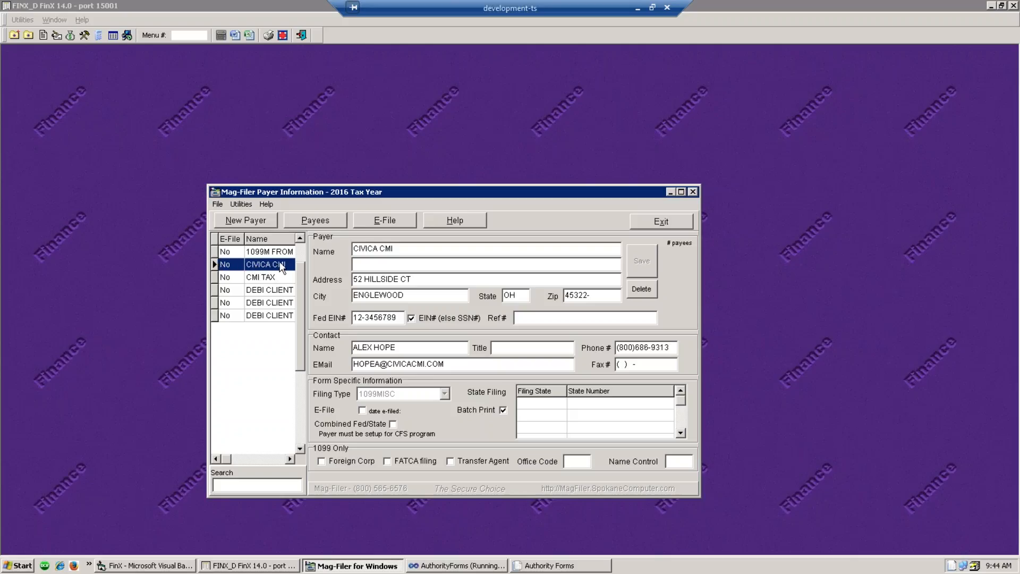
# - Start a CIVICA CMI payee import in Pre-Defined Mag-Filer Import Format and browse for the file
pyautogui.click(314, 221)
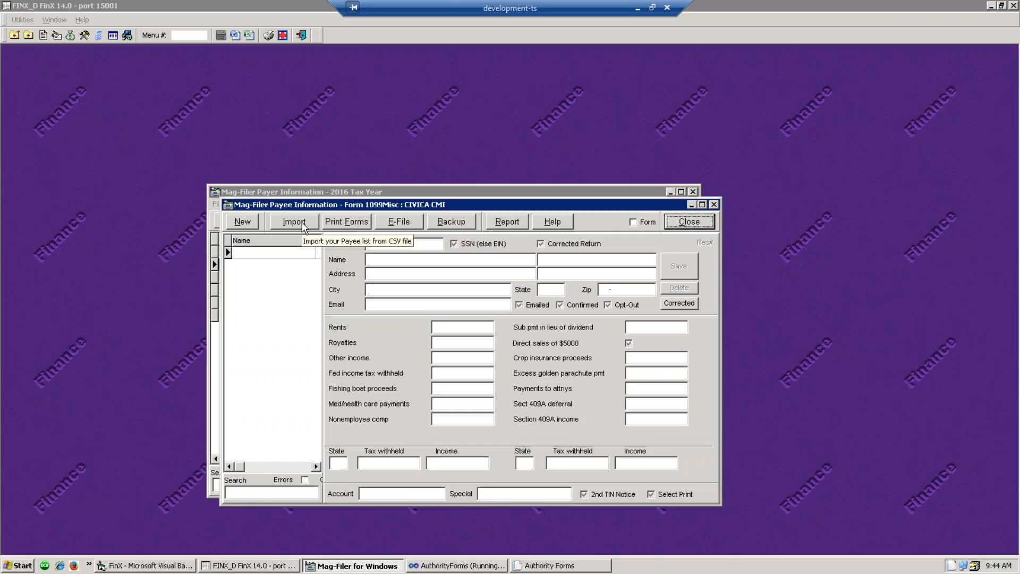
pyautogui.click(302, 221)
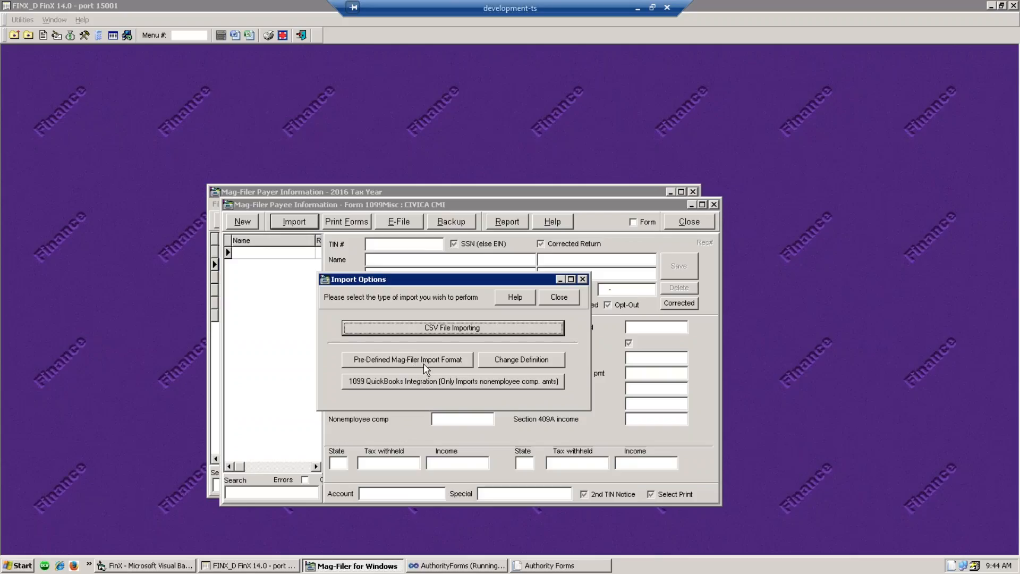
pyautogui.click(425, 362)
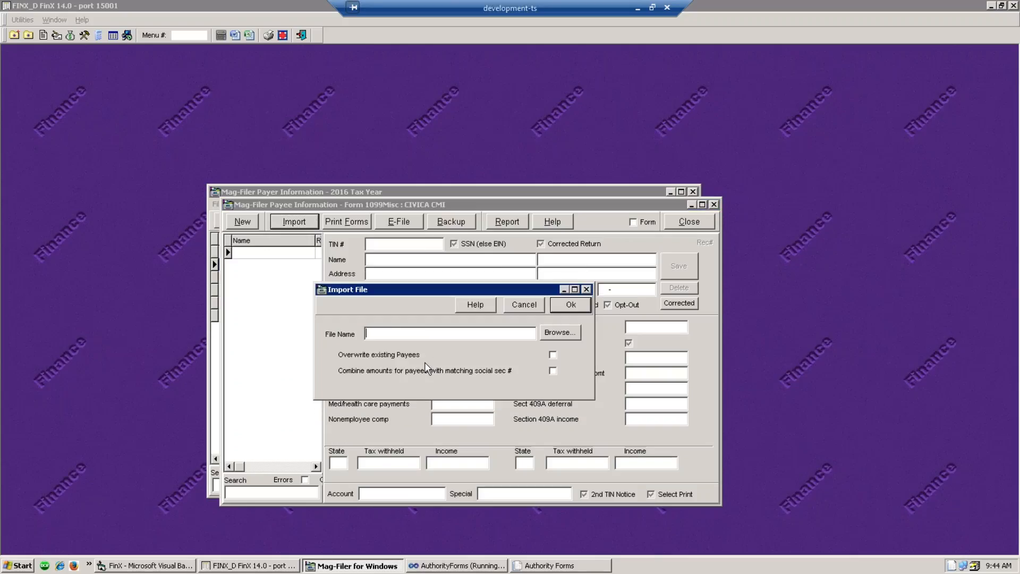
pyautogui.click(562, 335)
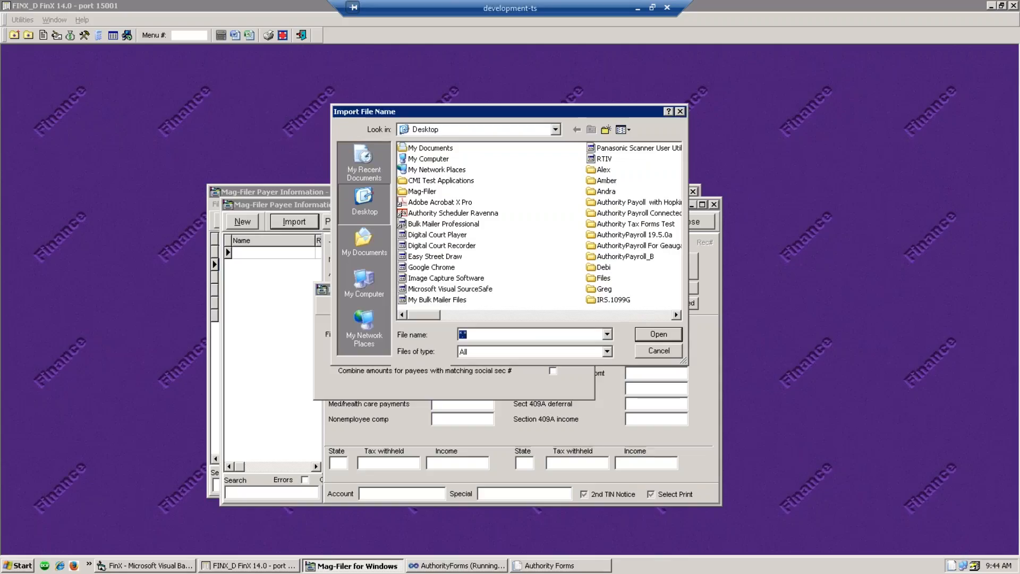
# - Navigate the file chooser to the \\DEV01\FINX_D\DATA folder
pyautogui.click(485, 336)
pyautogui.press('BackSpace')
pyautogui.press('BackSpace')
pyautogui.press('BackSpace')
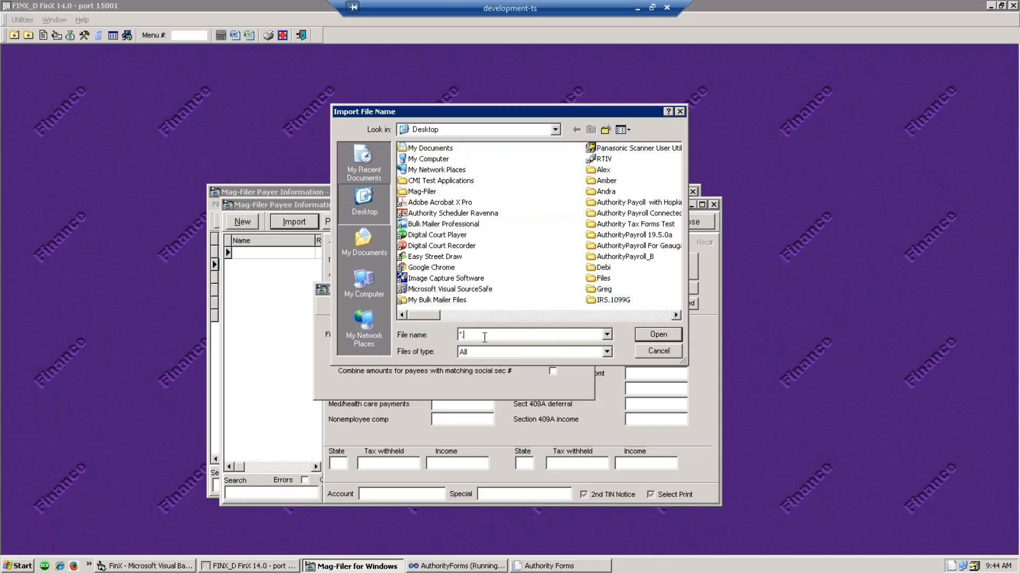
pyautogui.write('\\DEV01\\')
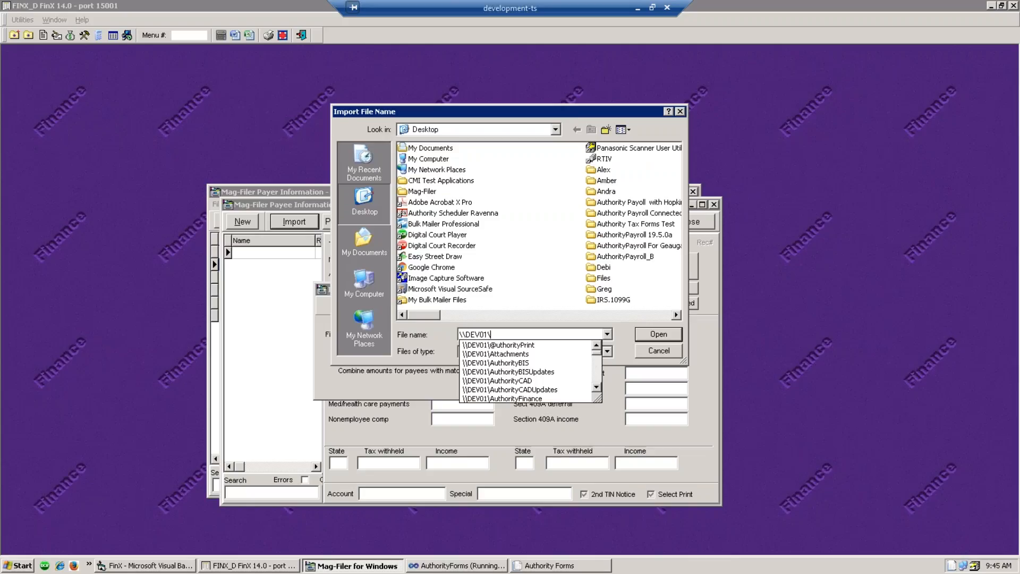
pyautogui.write('FINX_D')
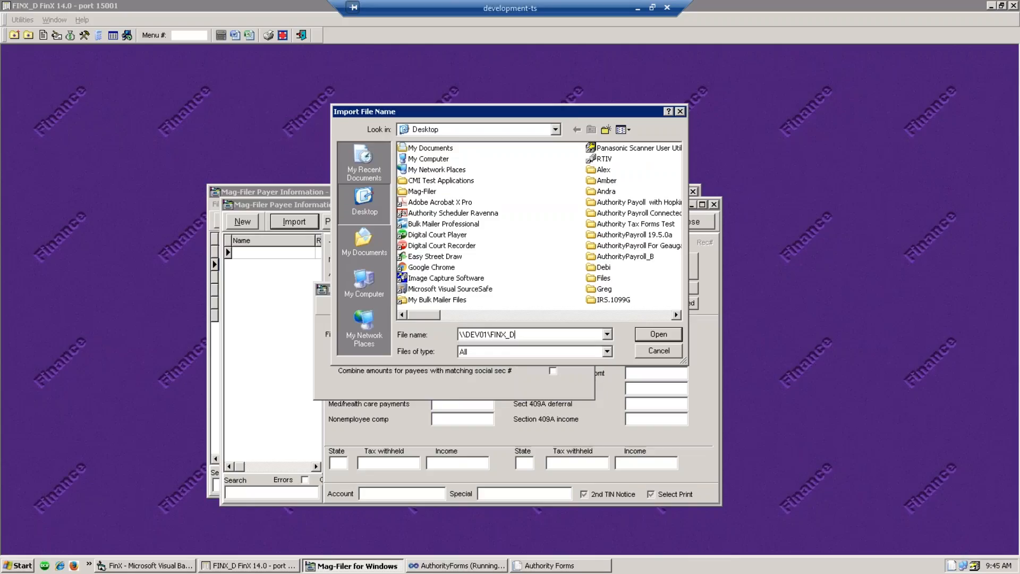
pyautogui.write('\\DATA')
pyautogui.press('Return')
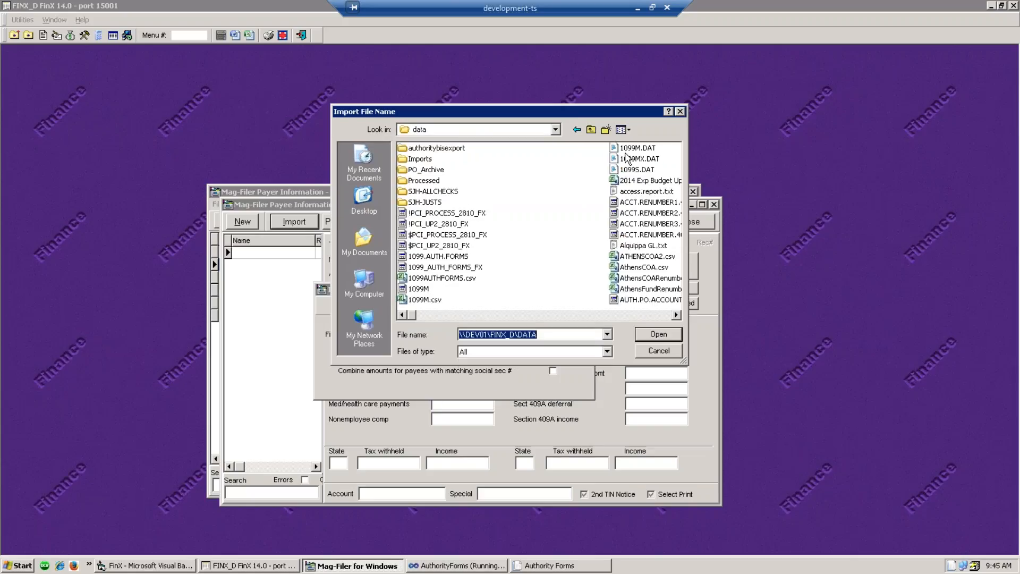
# - Sort the Details view newest first and open 1099M.DAT as the import file
pyautogui.click(631, 130)
pyautogui.click(636, 187)
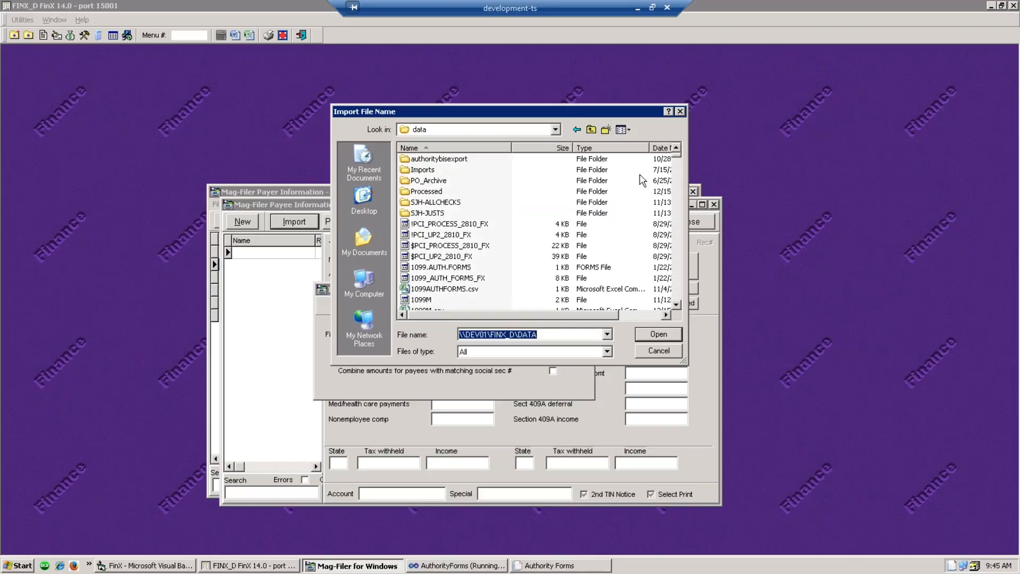
pyautogui.click(662, 148)
pyautogui.click(663, 149)
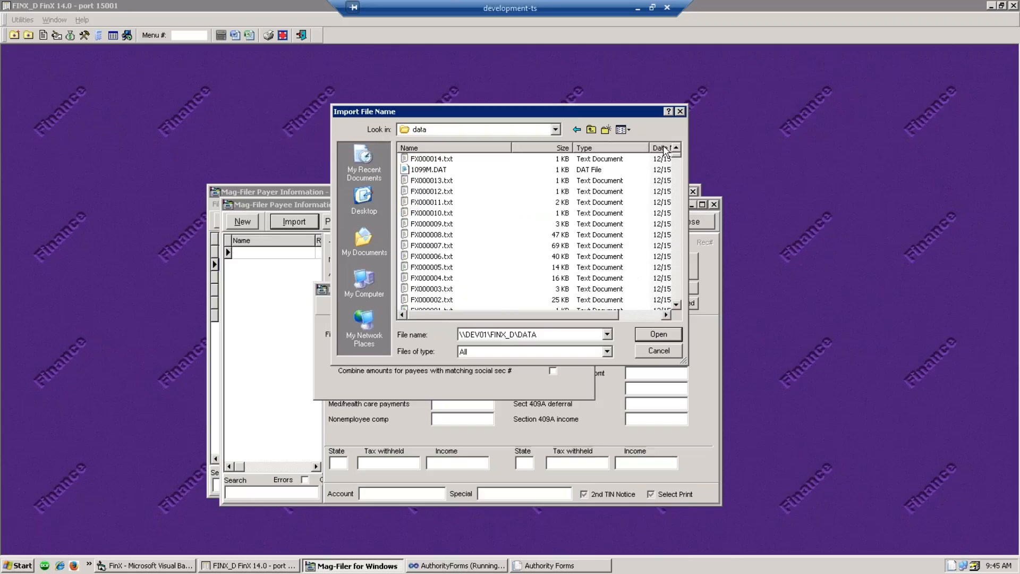
pyautogui.click(428, 170)
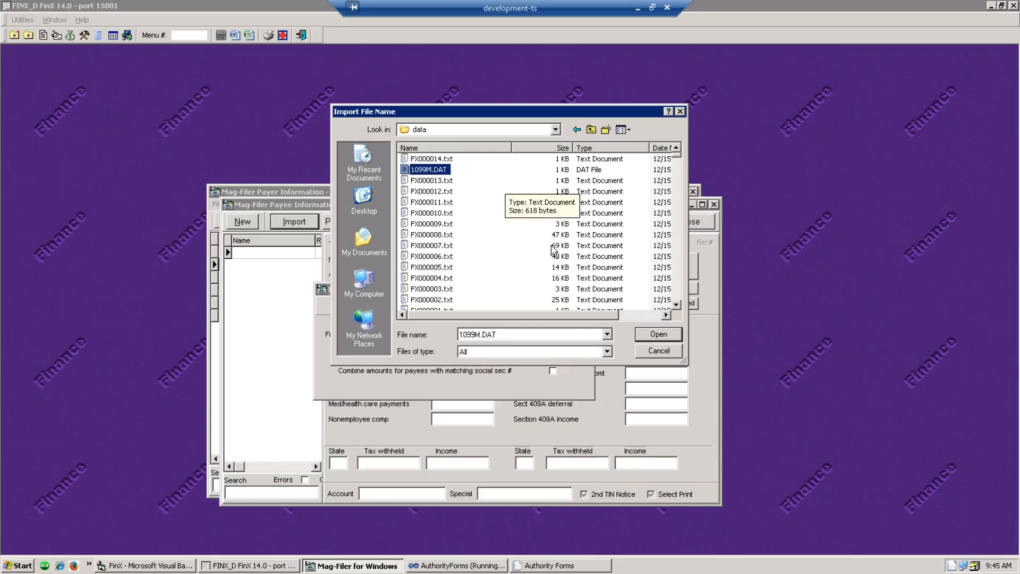
pyautogui.moveTo(584, 315); pyautogui.dragTo(618, 287)
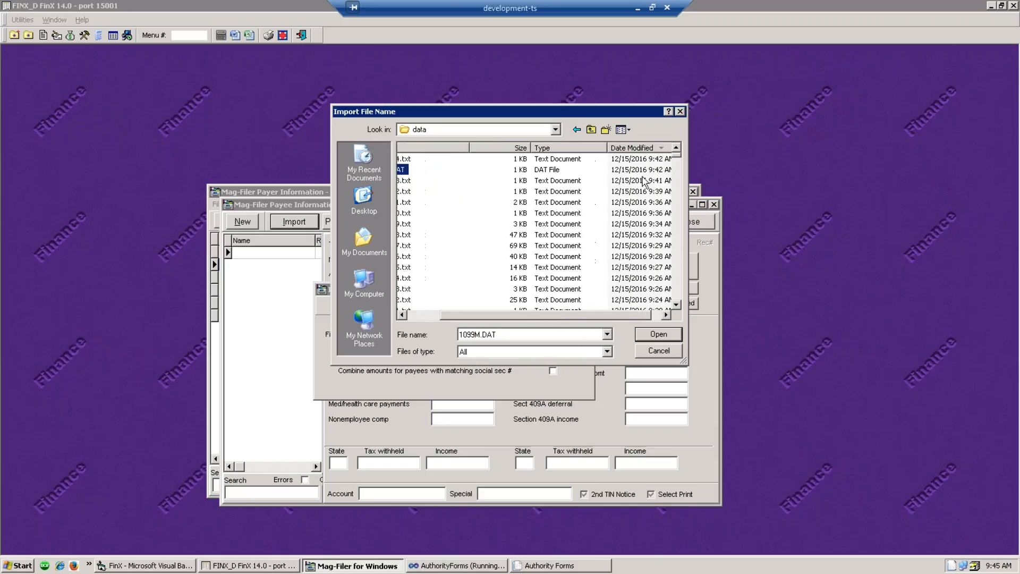
pyautogui.click(649, 332)
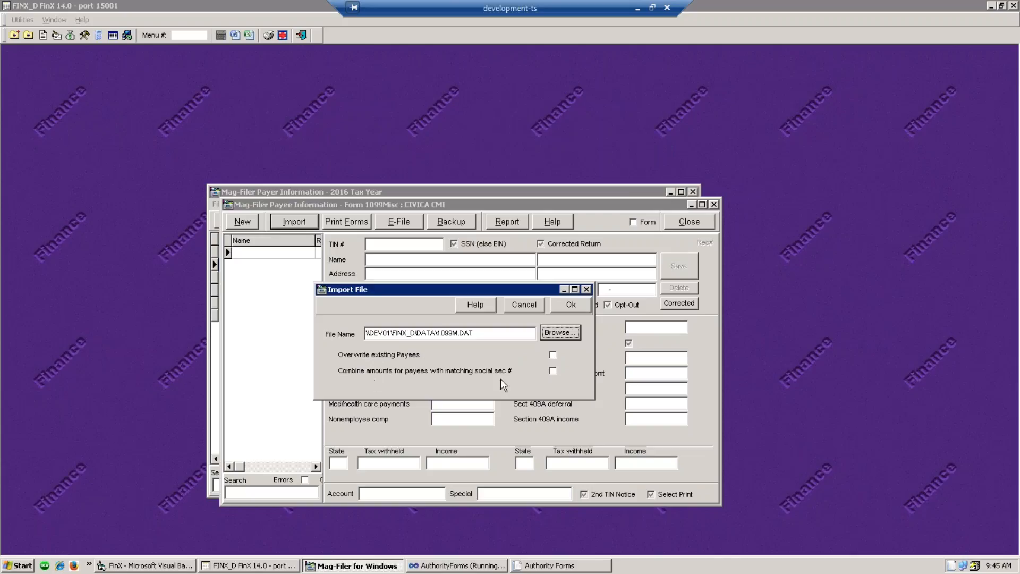
# - Import 1099M.DAT with the CMI 1099MISC format, combining amounts for matching social security numbers
pyautogui.click(552, 371)
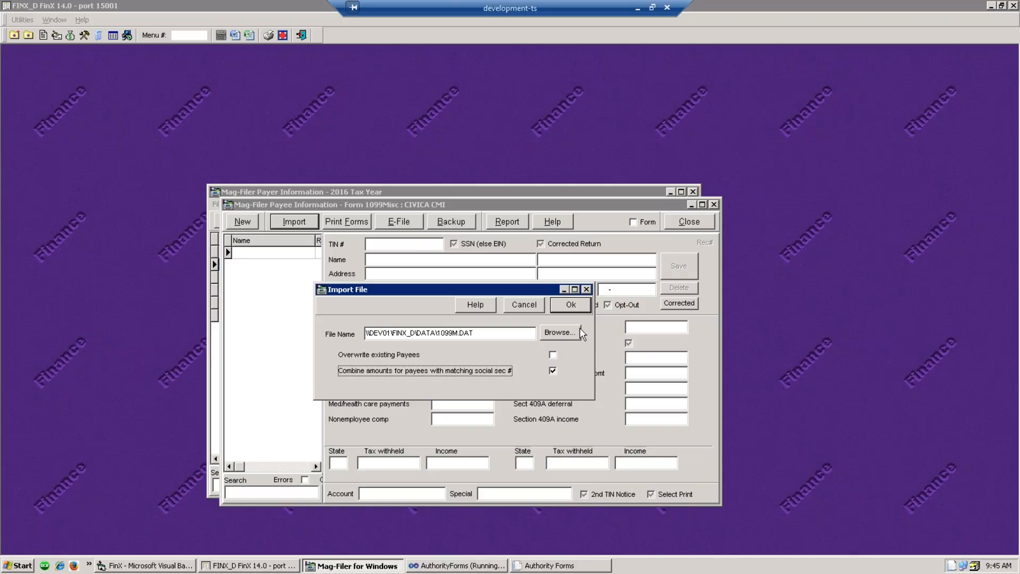
pyautogui.click(582, 304)
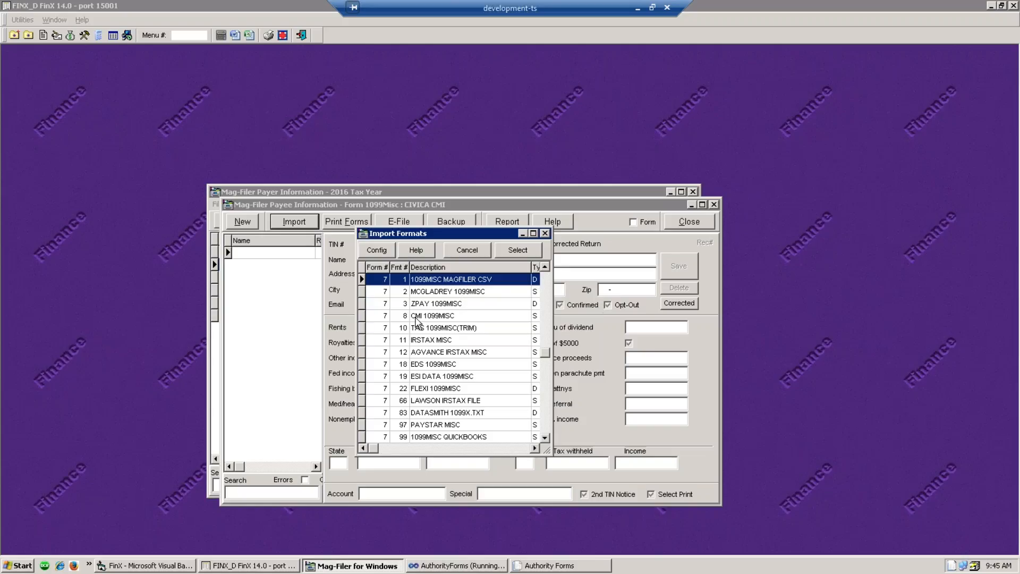
pyautogui.click(440, 316)
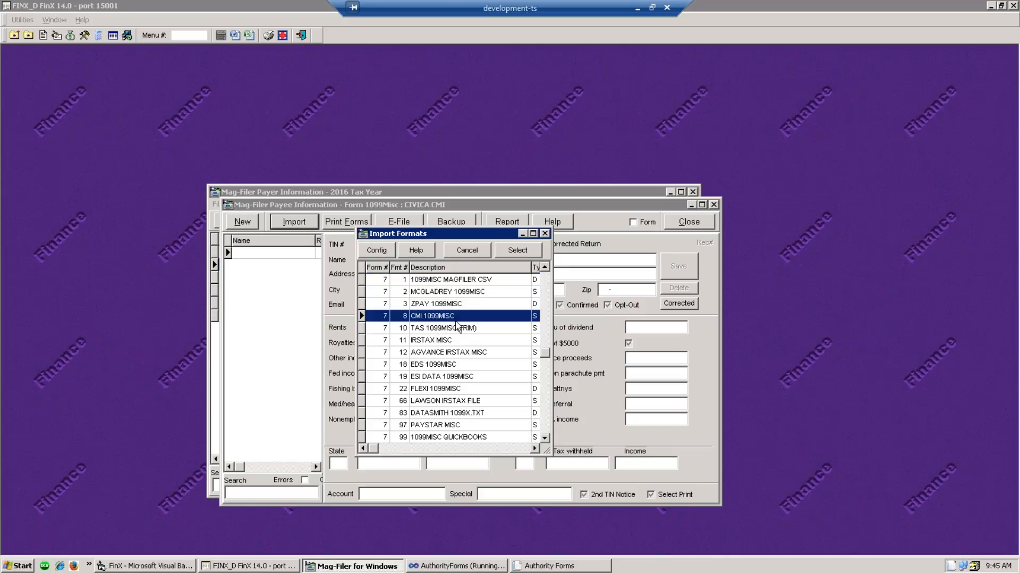
pyautogui.click(523, 251)
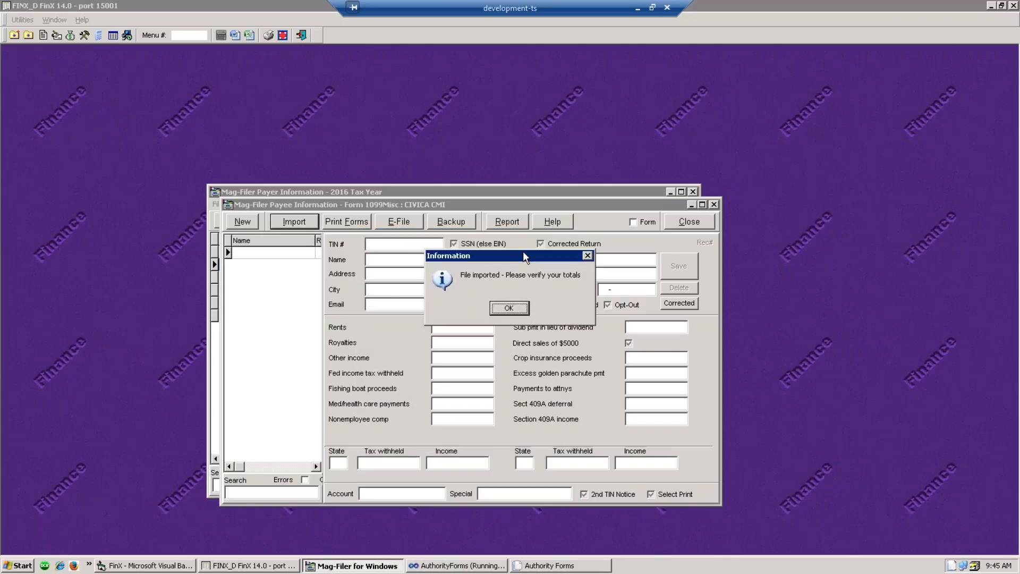
# - Acknowledge the import, mark nonemployee compensation as not reported, and close the Totals summary
pyautogui.click(509, 308)
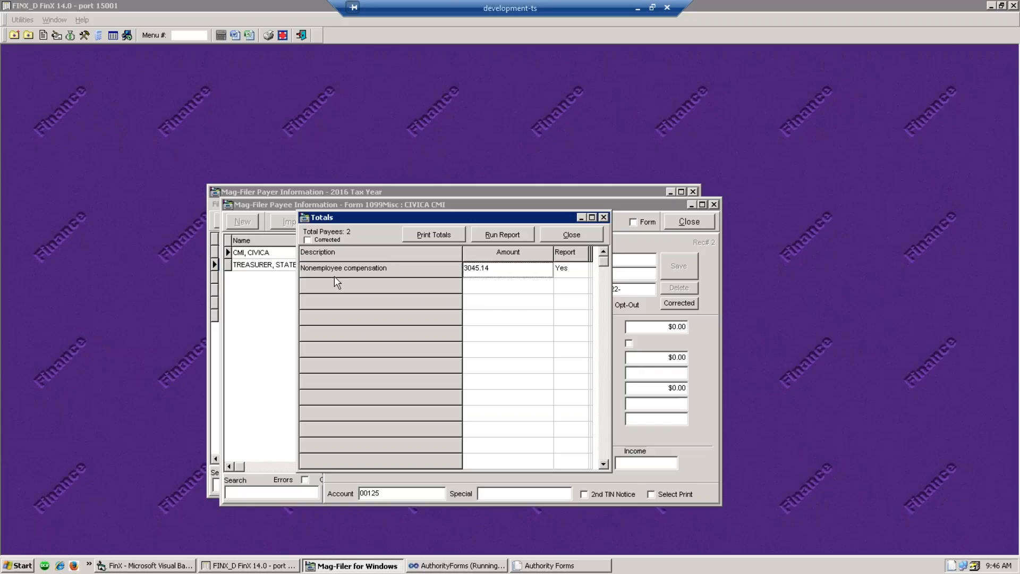
pyautogui.click(484, 272)
pyautogui.click(605, 217)
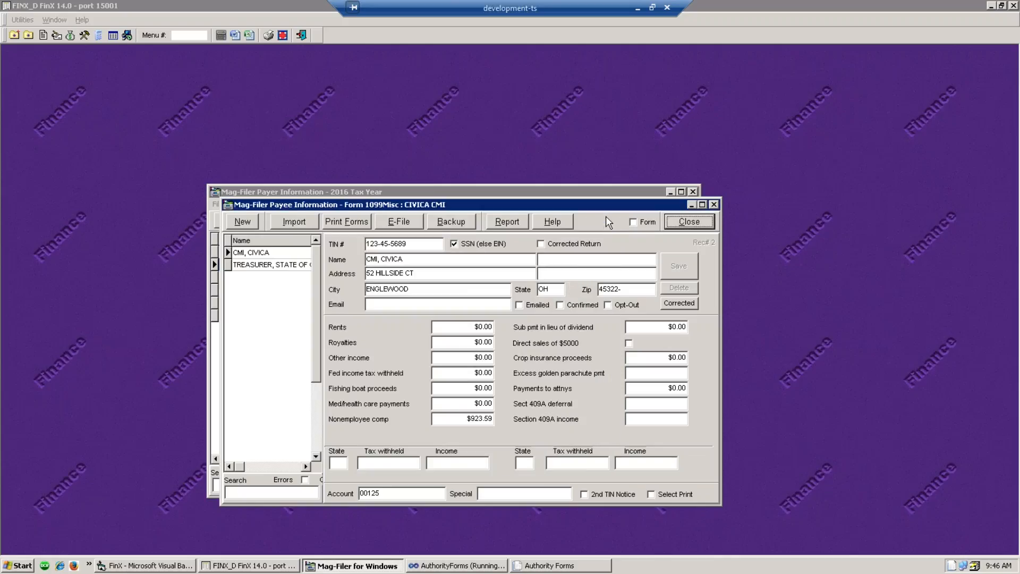
# - Review the CIVICA CMI and Treasurer, State of Ohio payee records, then open Print Forms options
pyautogui.click(260, 262)
pyautogui.click(259, 253)
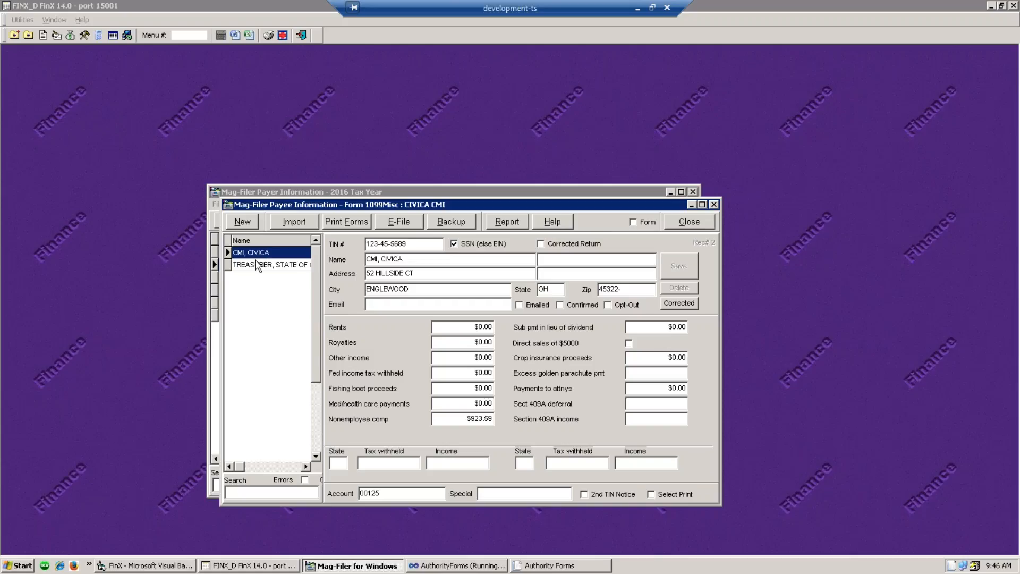
pyautogui.click(250, 266)
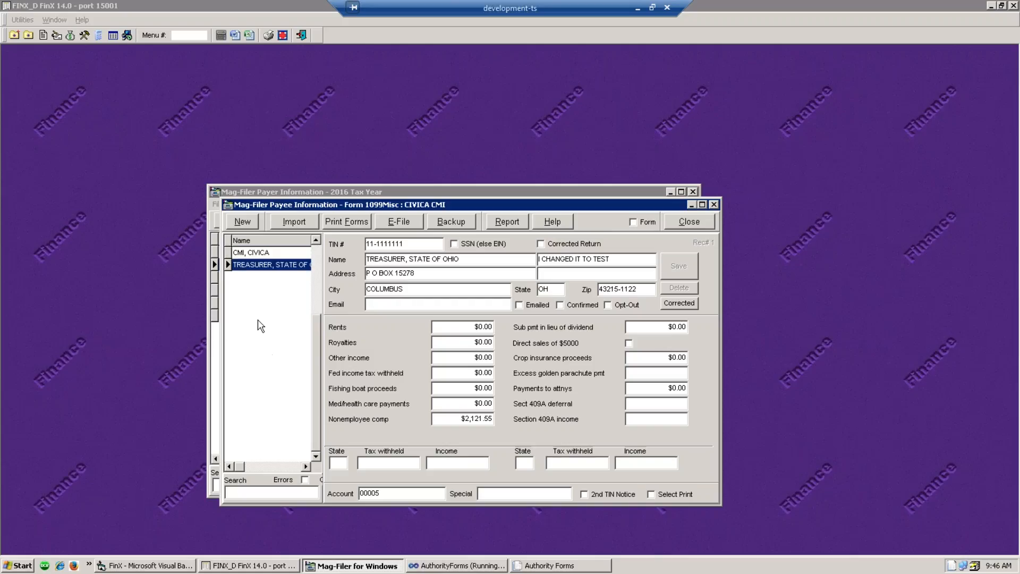
pyautogui.click(264, 253)
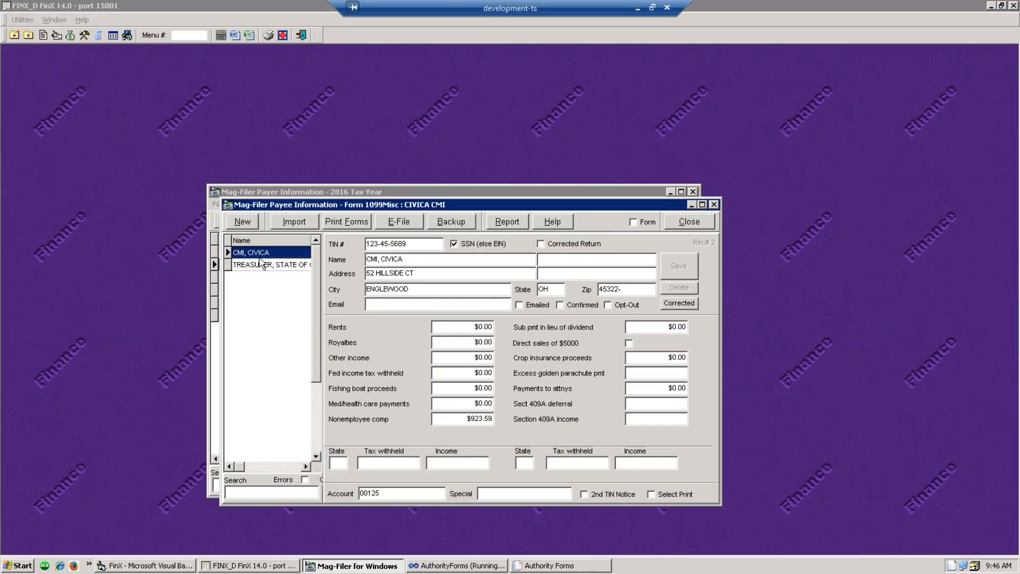
pyautogui.click(258, 262)
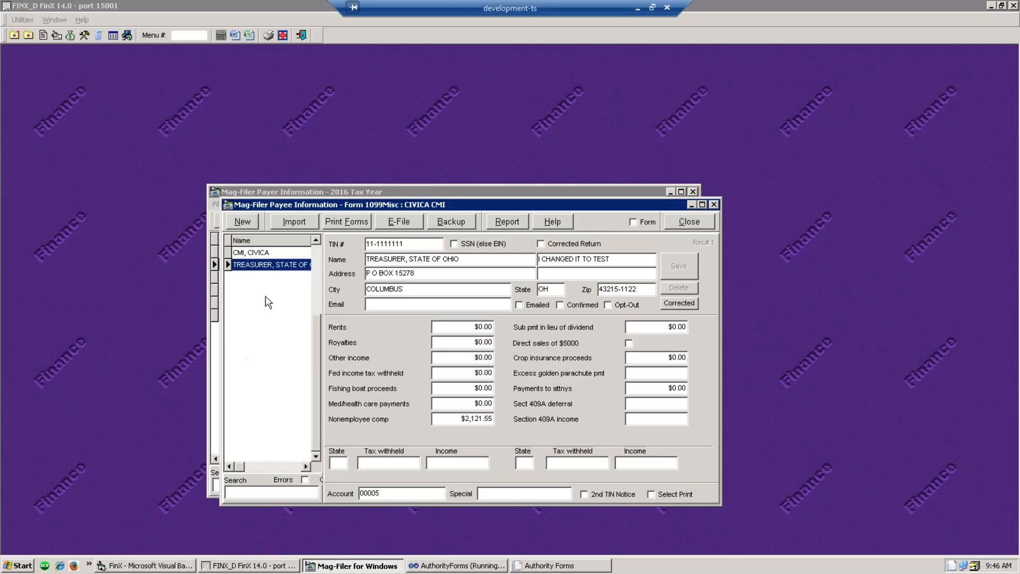
pyautogui.click(341, 225)
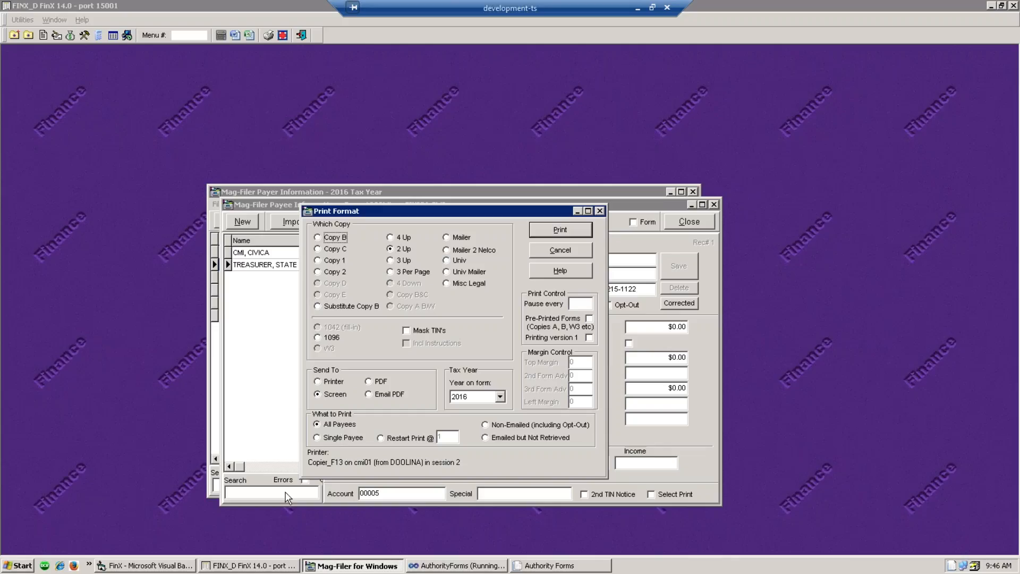
# - Preview the 2016 1099-MISC forms on screen, then export them as Form 1099-MISC.pdf
pyautogui.click(578, 232)
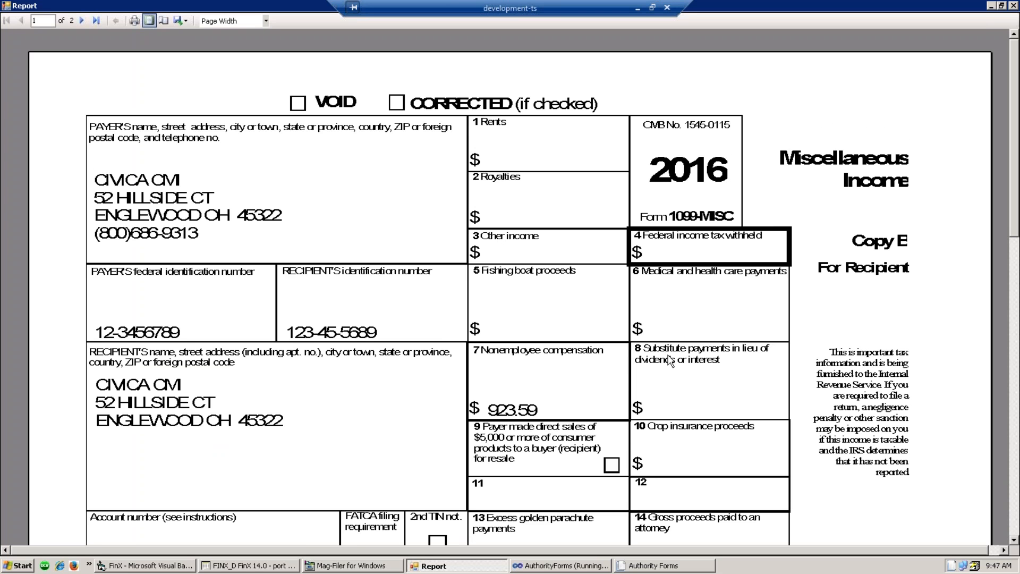
pyautogui.scroll(-6, 667, 359)
pyautogui.scroll(-6, 524, 440)
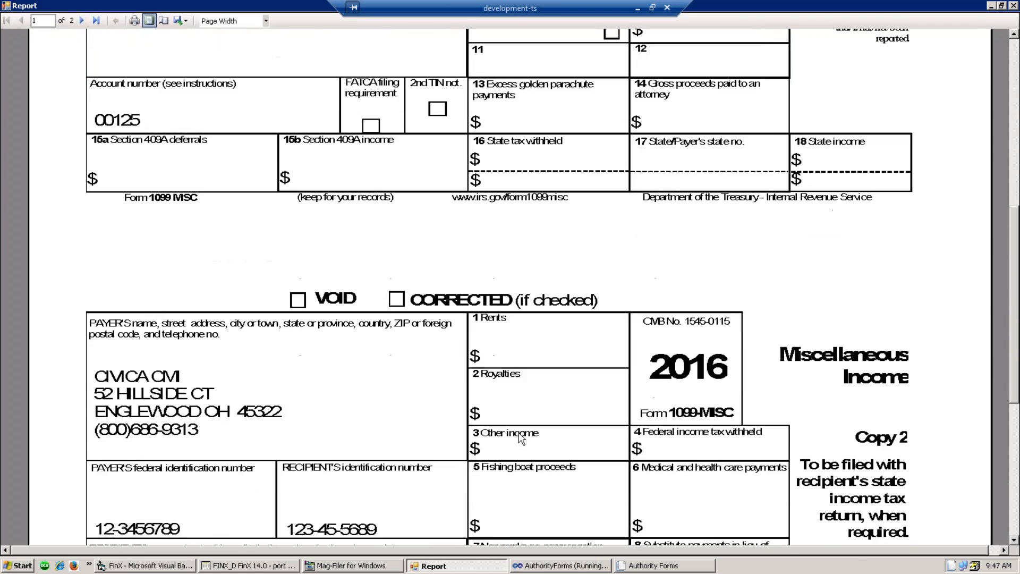
pyautogui.scroll(-5, 508, 417)
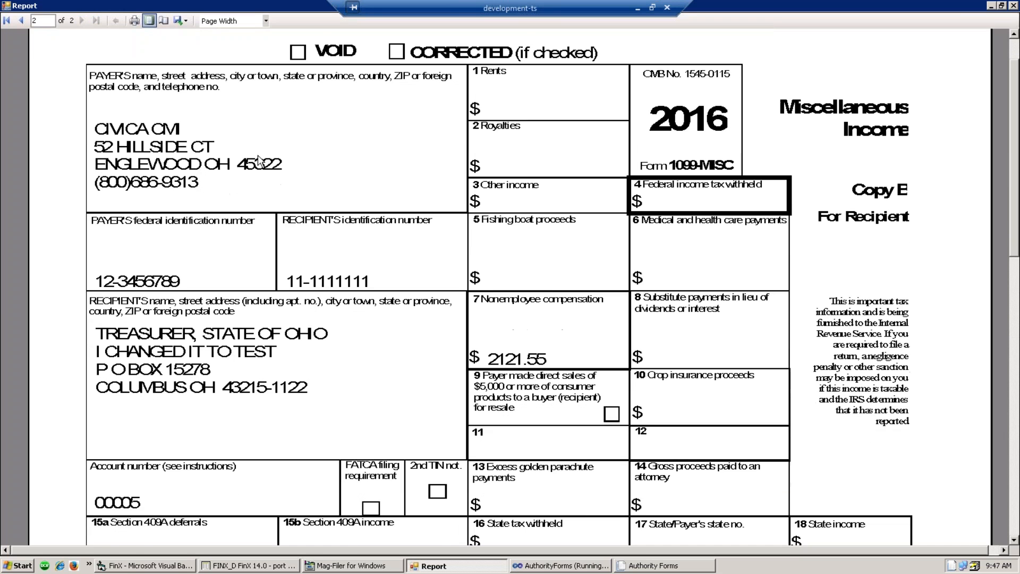
pyautogui.scroll(-2, 186, 391)
pyautogui.scroll(-3, 192, 396)
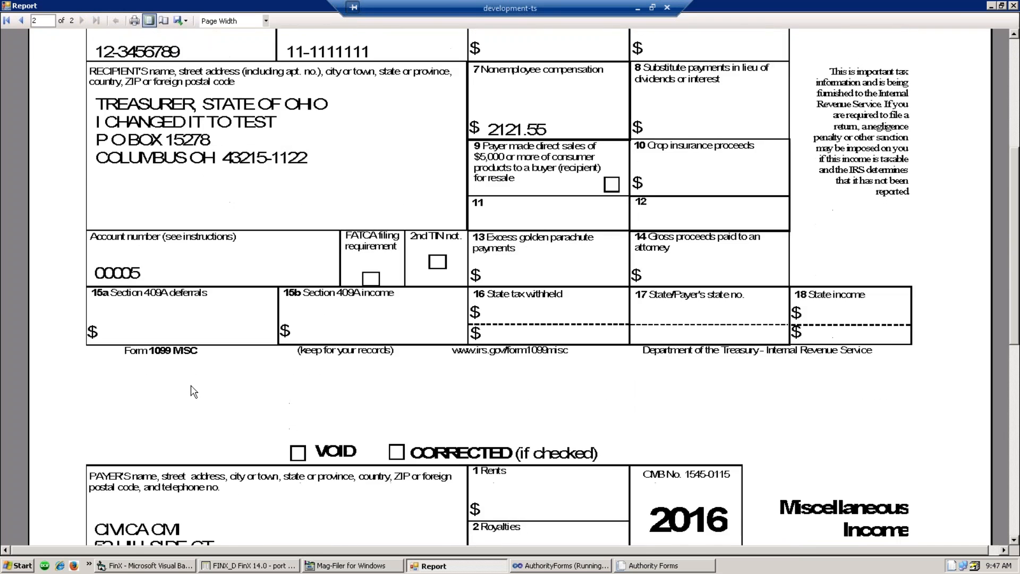
pyautogui.scroll(3, 194, 392)
pyautogui.scroll(5, 198, 389)
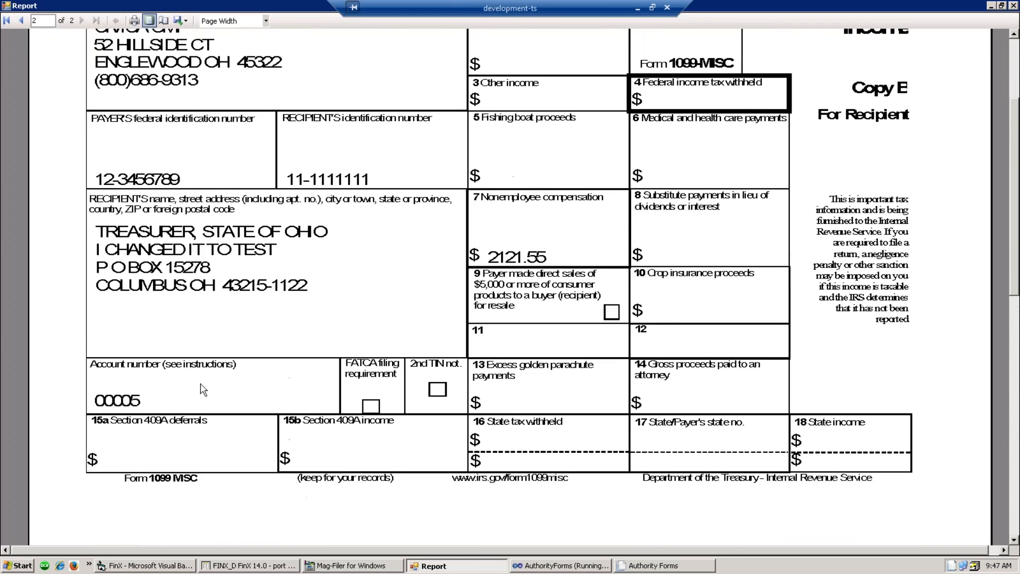
pyautogui.scroll(1, 203, 393)
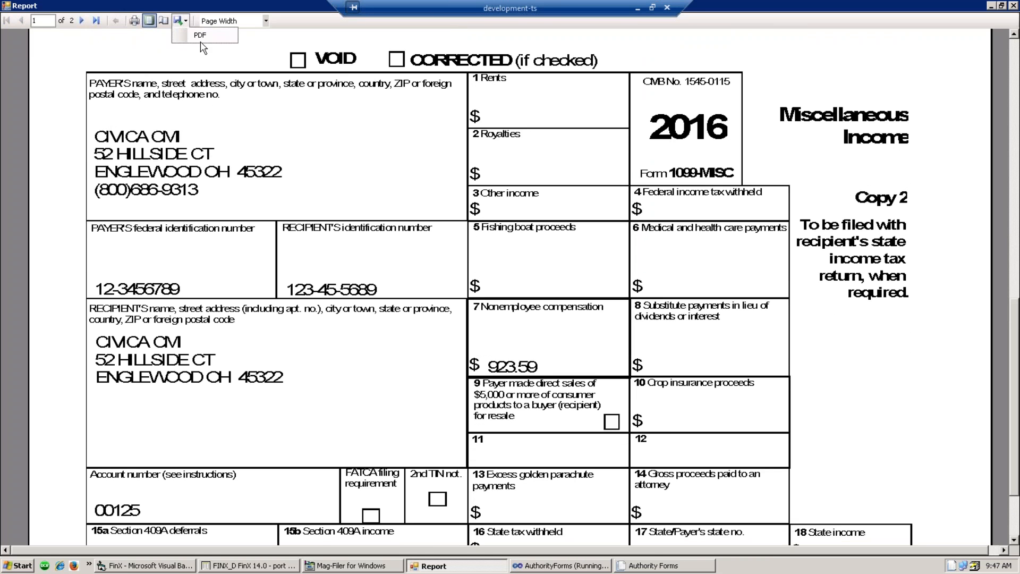
pyautogui.click(201, 36)
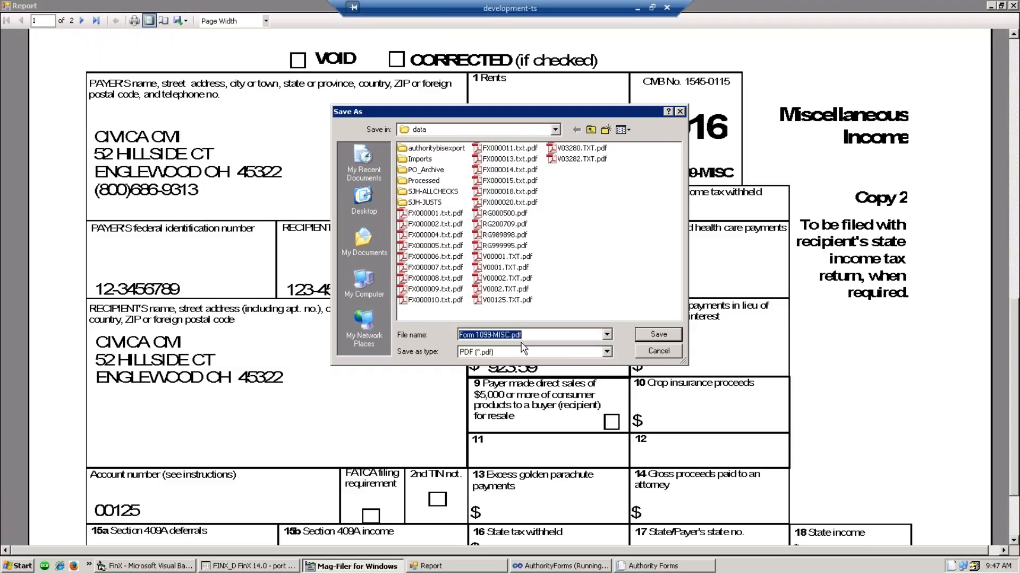
pyautogui.click(660, 351)
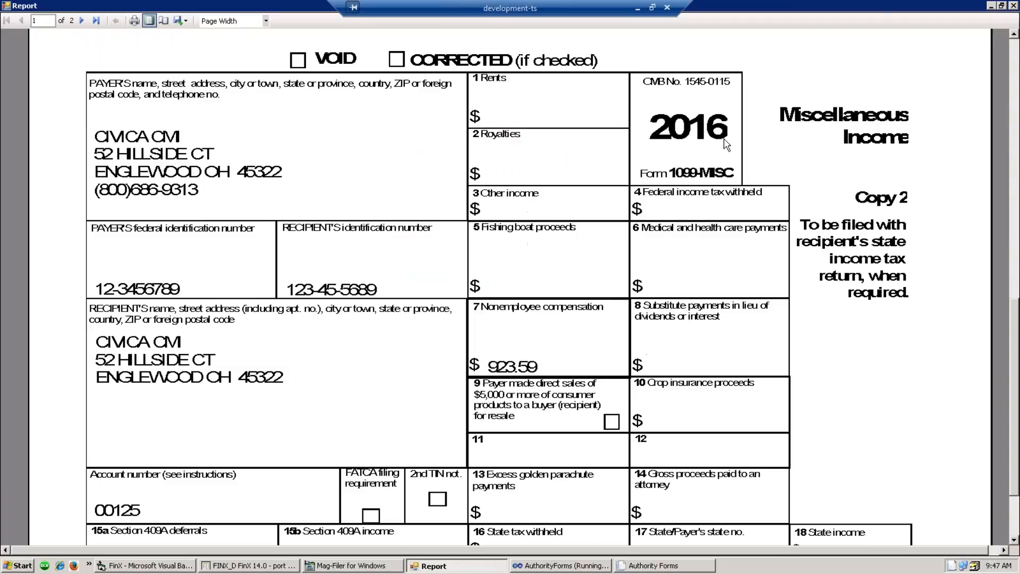
# - Close the report preview, then dismiss the Treasurer, State of Ohio print settings and payee details
pyautogui.click(1013, 6)
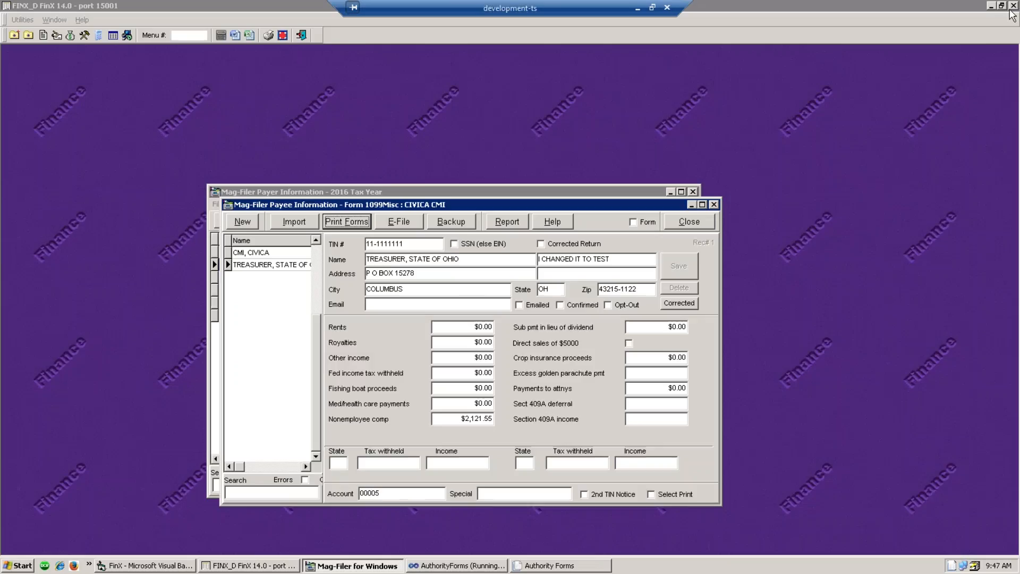
pyautogui.click(299, 336)
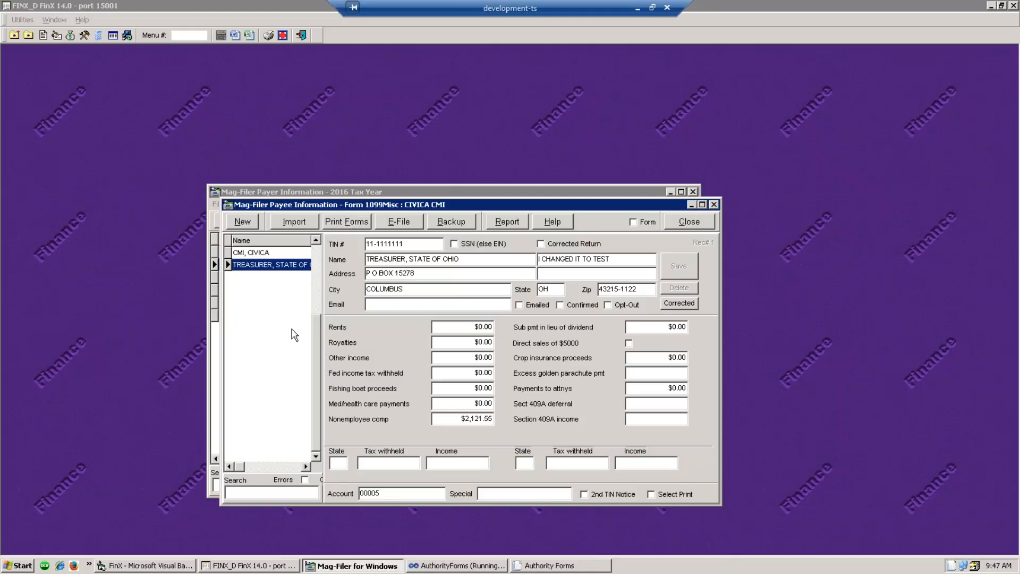
pyautogui.click(350, 222)
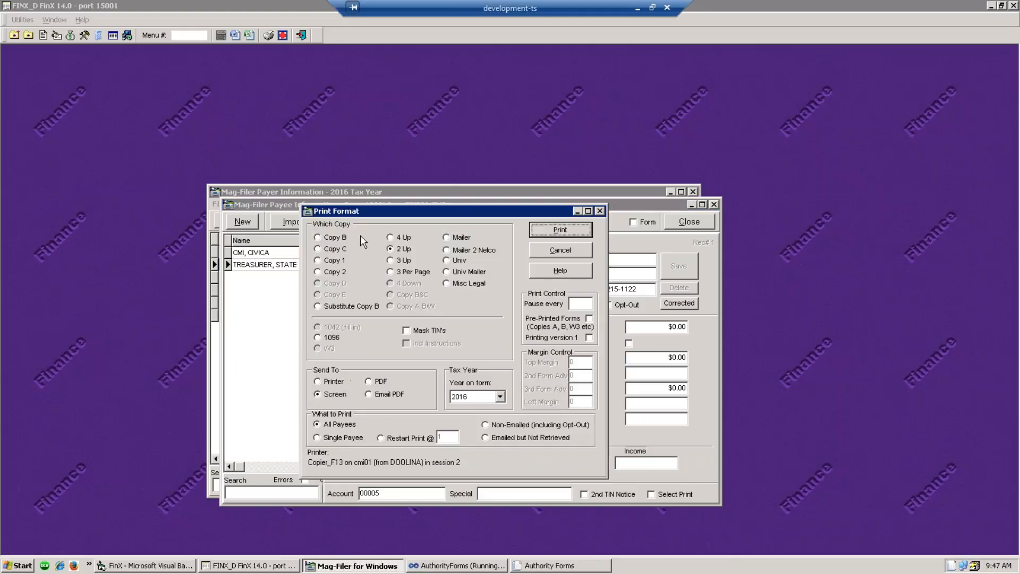
pyautogui.click(320, 382)
pyautogui.click(601, 211)
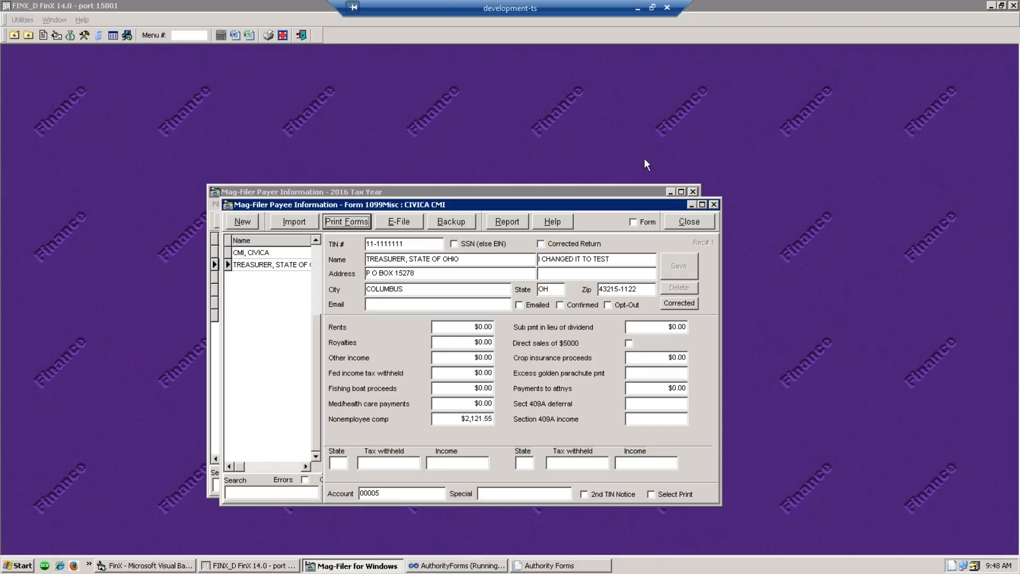
pyautogui.click(714, 205)
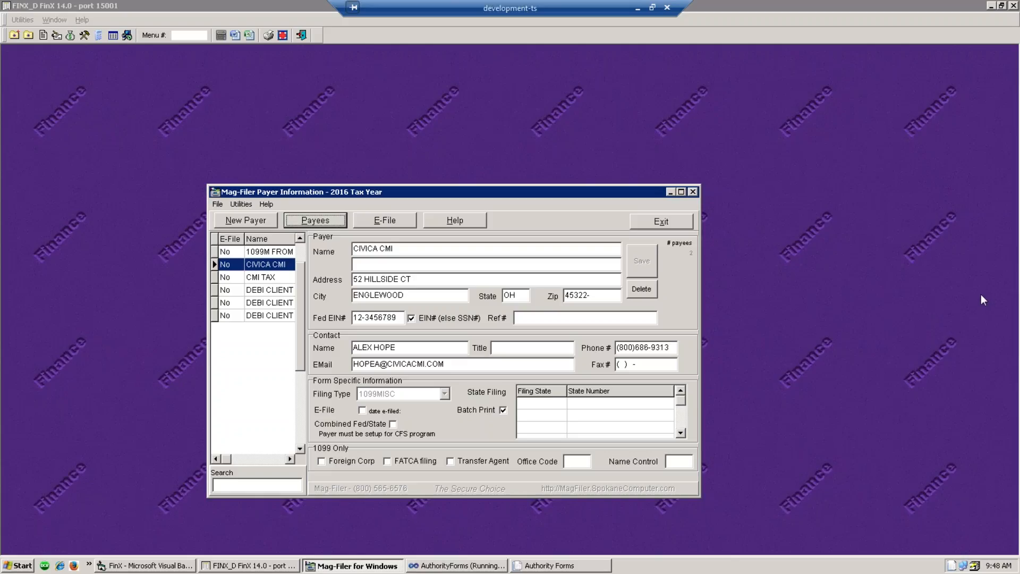
# - Open the Print Forms settings for the CIVICA CMI payer's payees
pyautogui.click(275, 265)
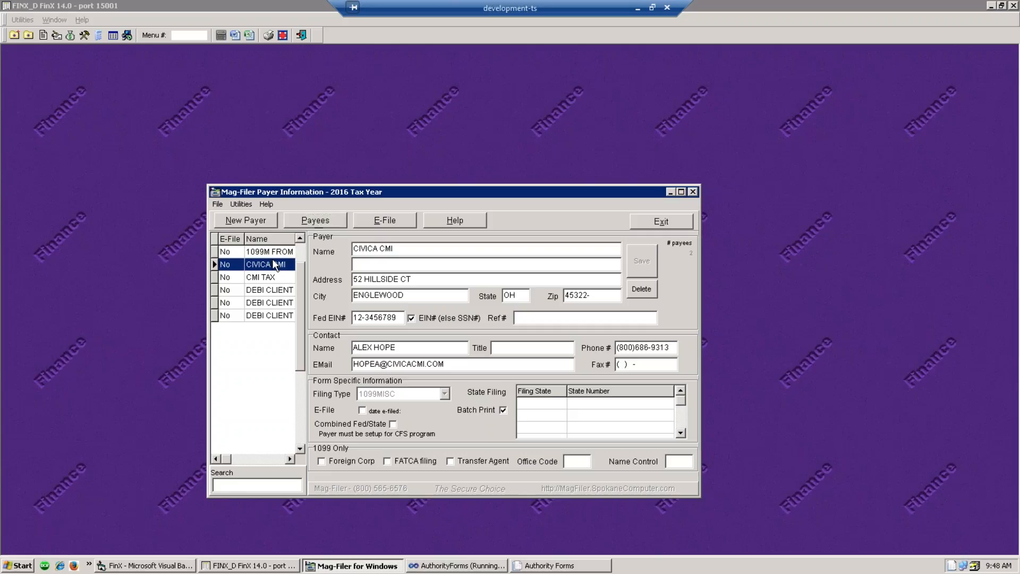
pyautogui.click(315, 222)
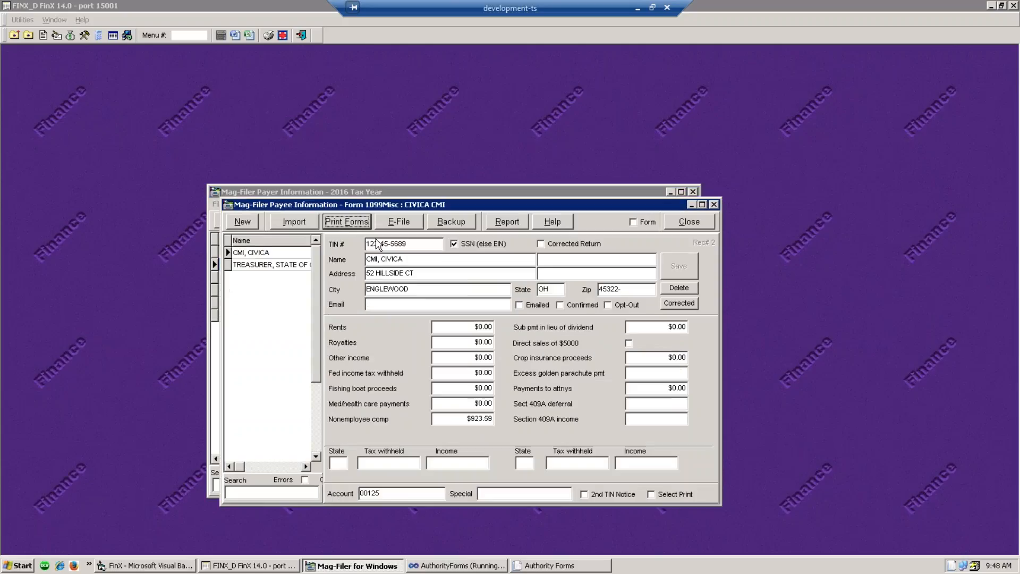
pyautogui.click(341, 222)
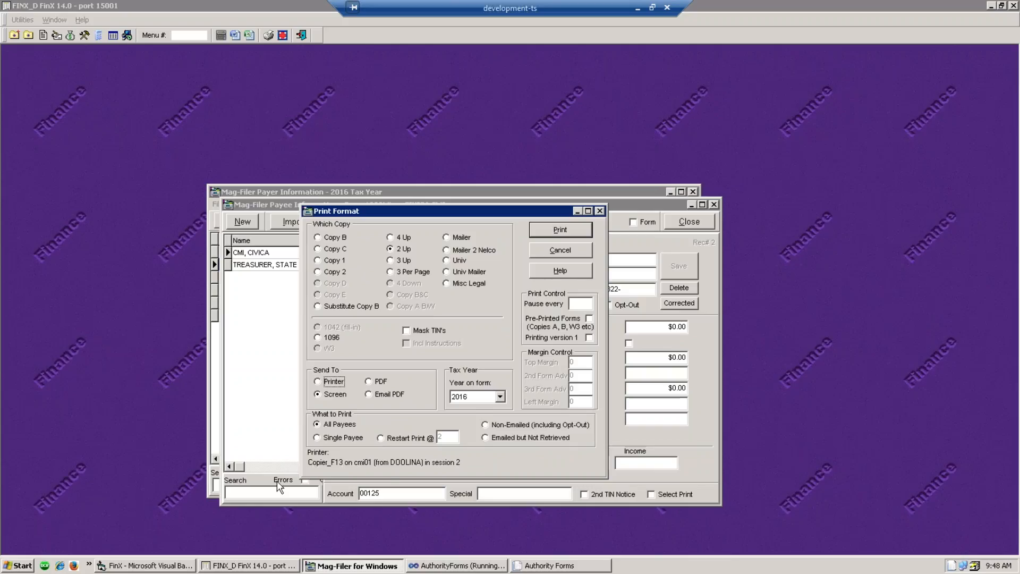
# - Make CutePDF Writer the default printer in Printers and Faxes
pyautogui.click(20, 567)
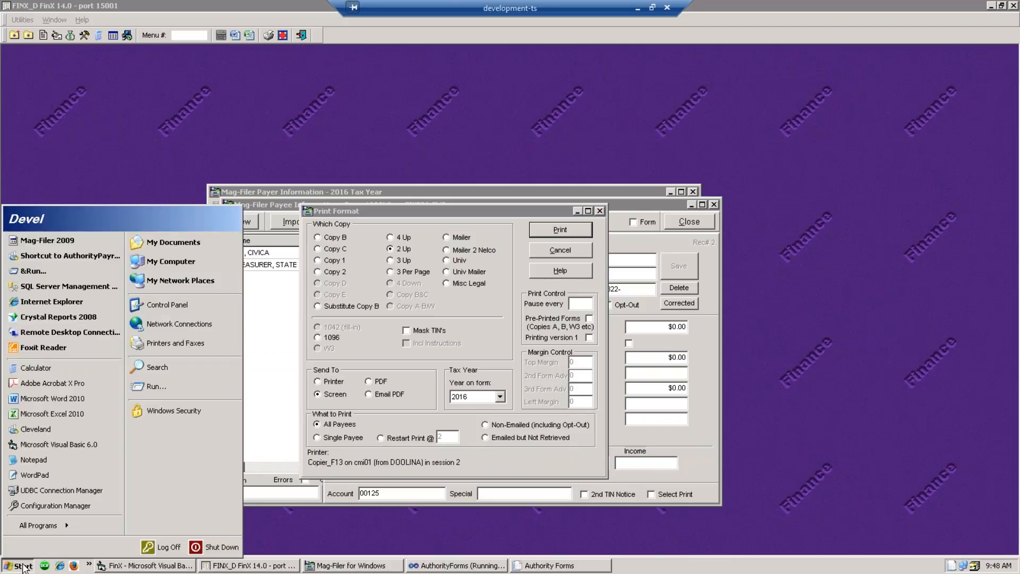
pyautogui.click(179, 344)
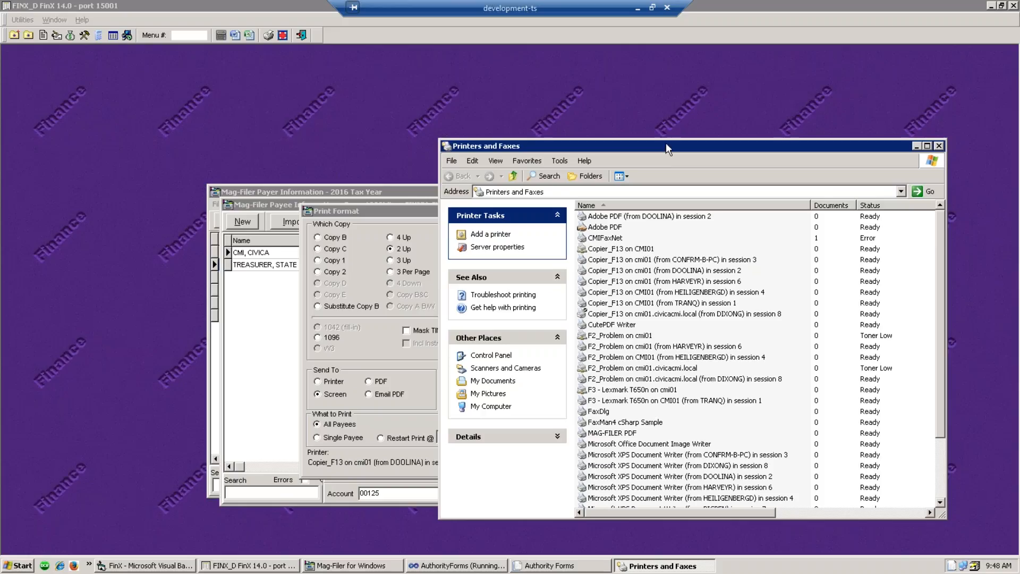
pyautogui.moveTo(666, 142); pyautogui.dragTo(591, 134)
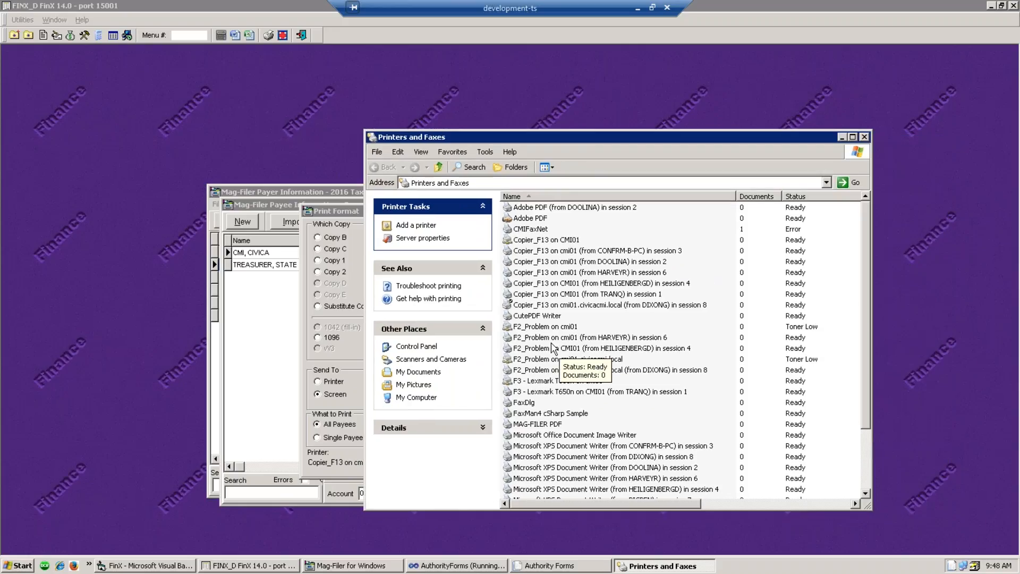
pyautogui.rightClick(524, 318)
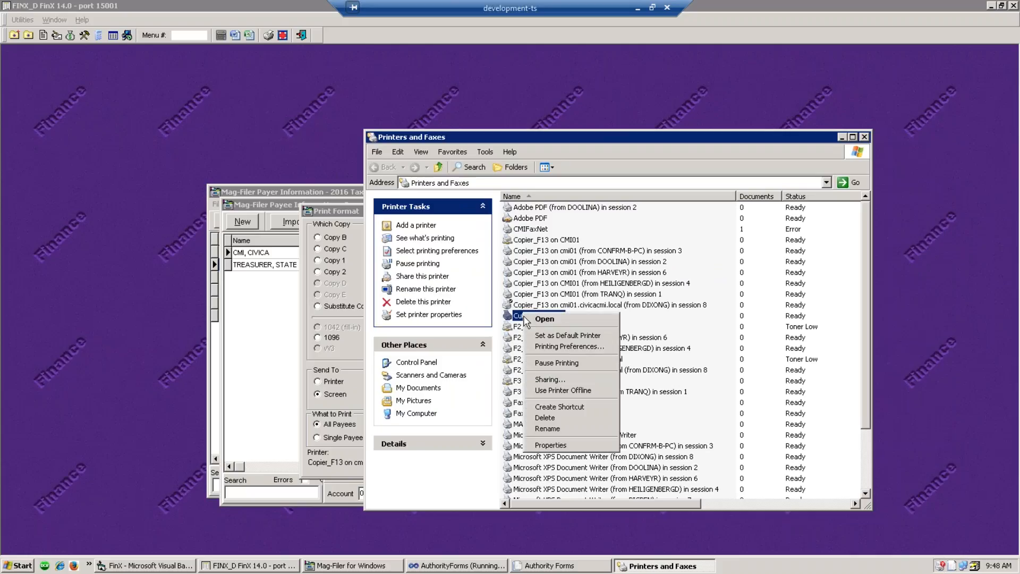
pyautogui.click(560, 338)
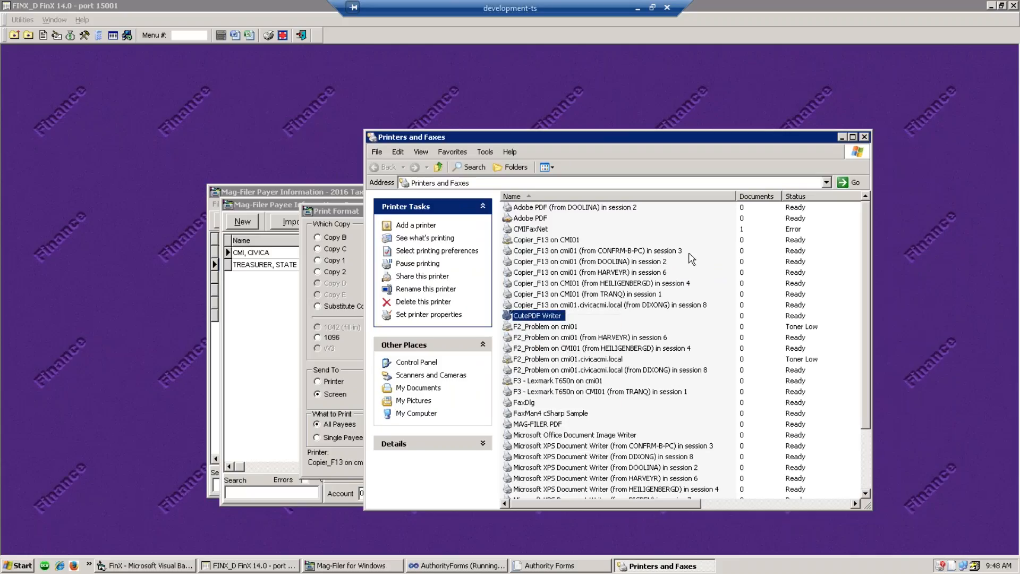
# - Close the printers window and Mag-Filer's Print Format dialog
pyautogui.moveTo(804, 136); pyautogui.dragTo(627, 164)
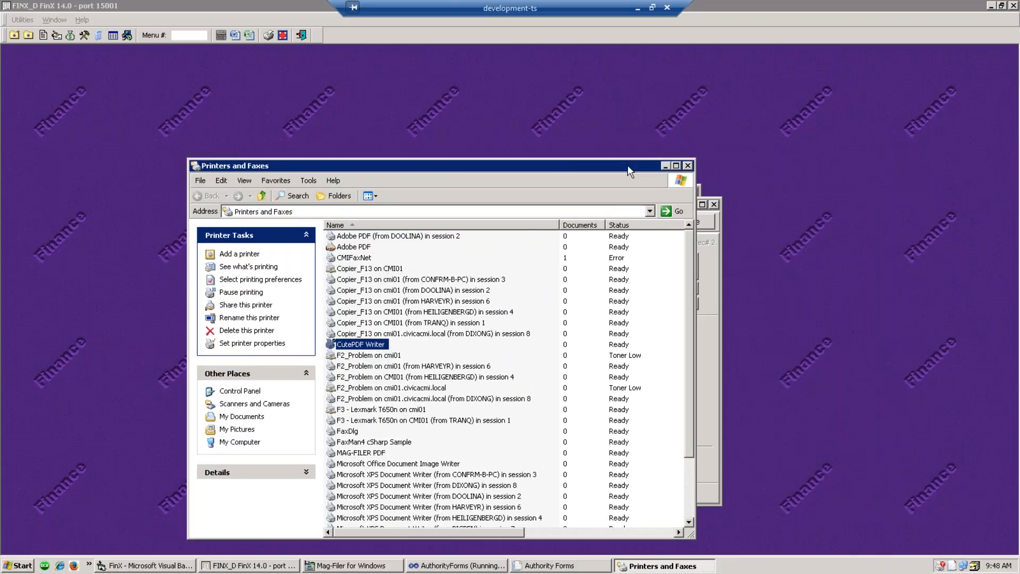
pyautogui.click(688, 165)
pyautogui.click(600, 212)
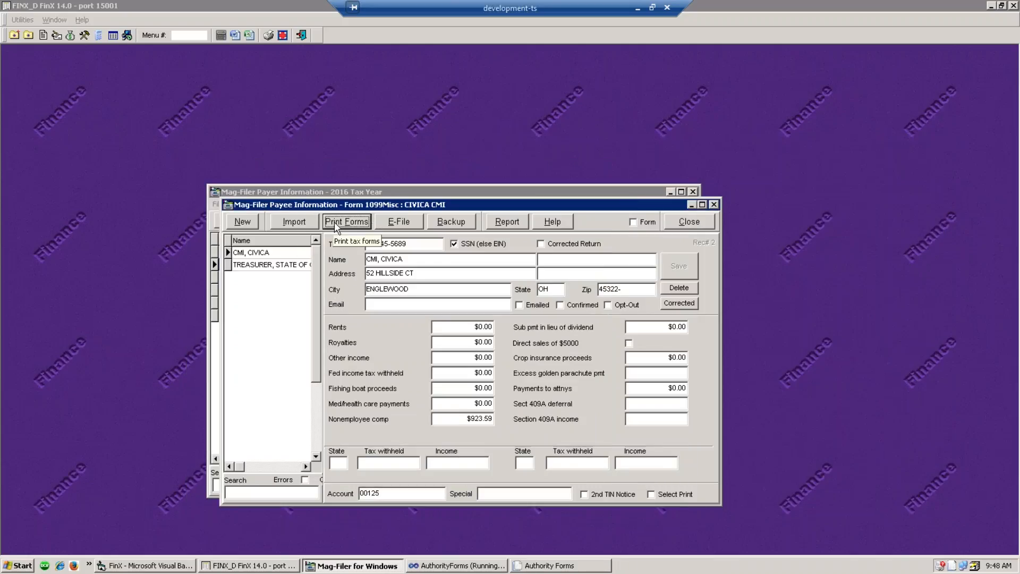
# - Close the CIVICA CMI payee and payer windows and minimize FinX
pyautogui.click(713, 205)
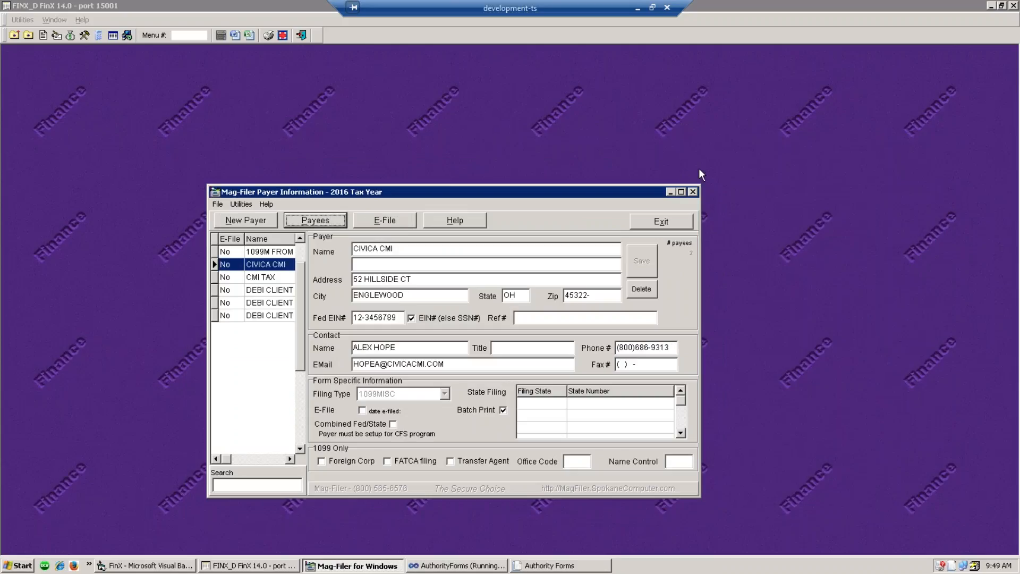
pyautogui.click(693, 191)
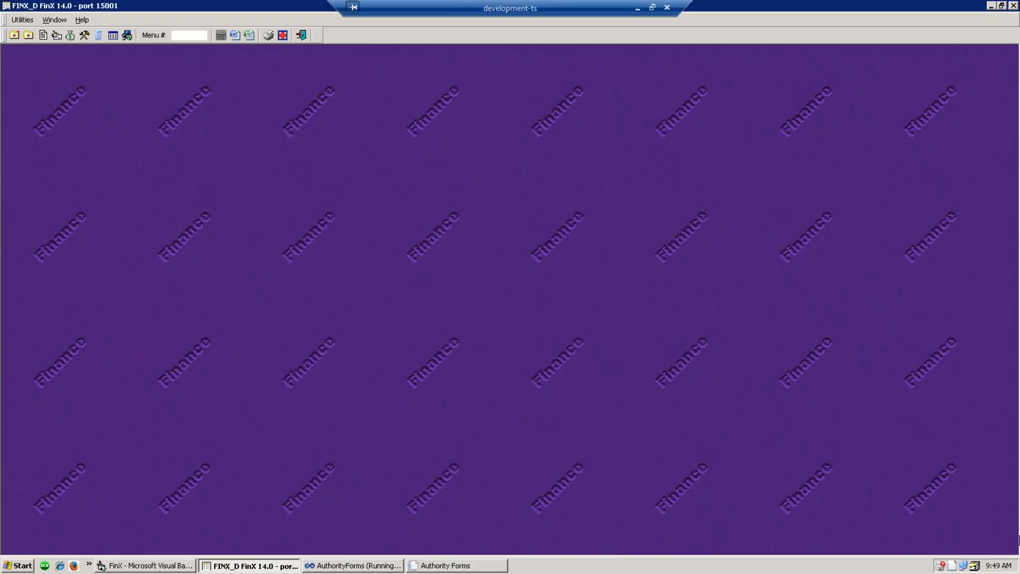
pyautogui.click(991, 6)
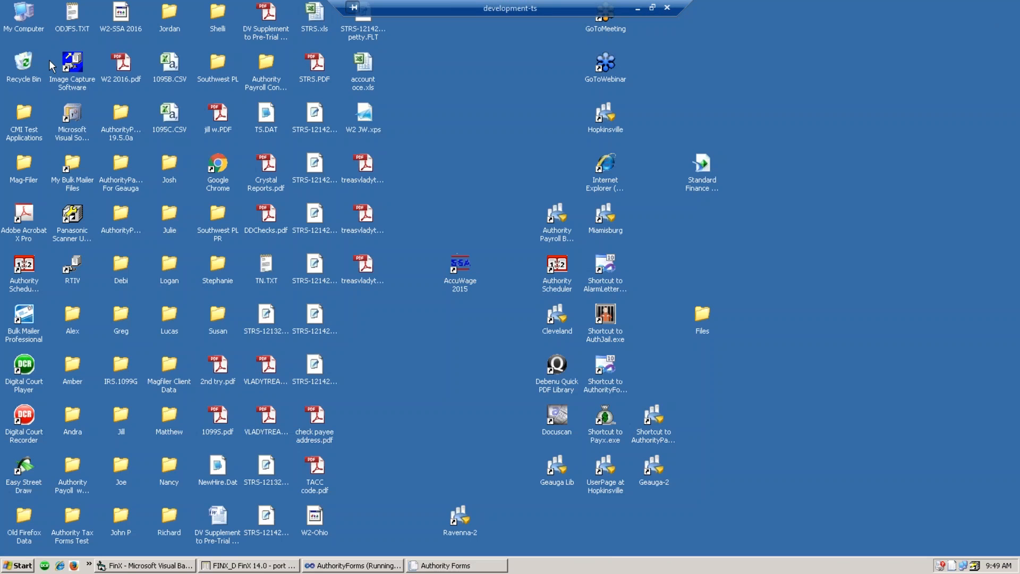
# - Launch MAG-FILER 2016 from the desktop folder and open its payees' Print Format options
pyautogui.doubleClick(30, 157)
pyautogui.click(289, 269)
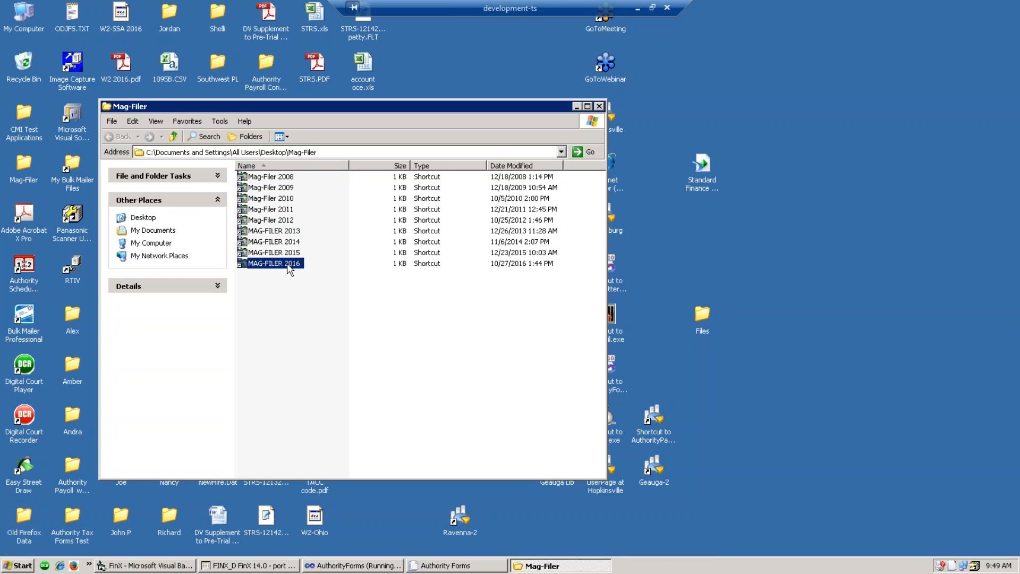
pyautogui.doubleClick(290, 265)
pyautogui.click(373, 291)
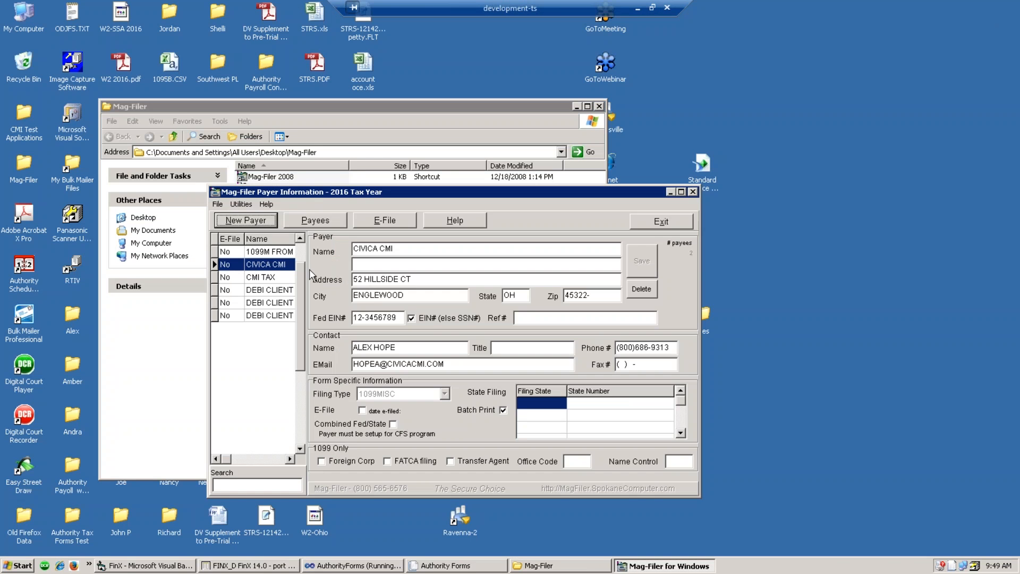
pyautogui.click(316, 222)
pyautogui.click(344, 229)
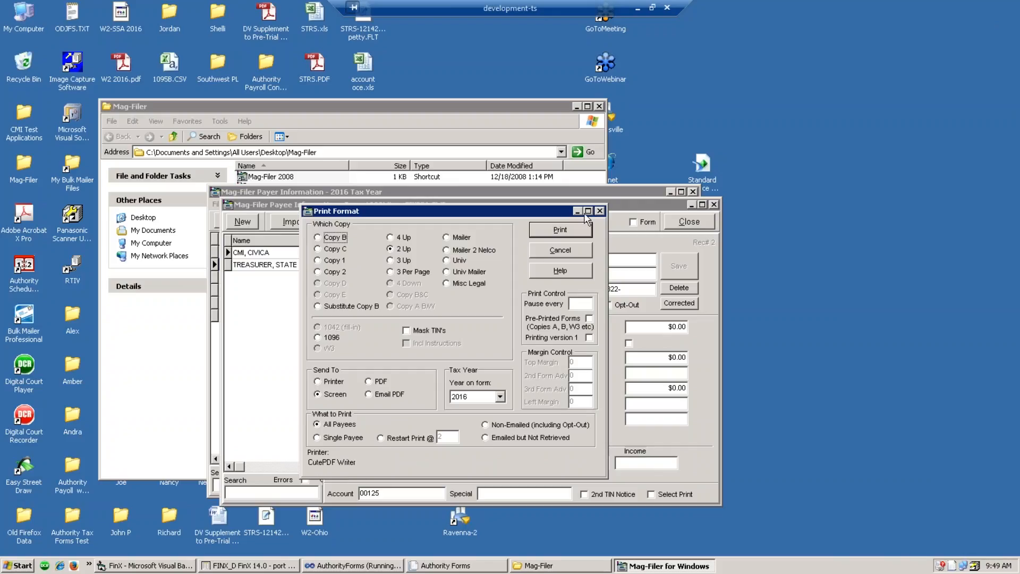
# - Close Print Format, the payee and payer windows, and the Mag-Filer folder, returning to FinX
pyautogui.click(600, 211)
pyautogui.click(714, 204)
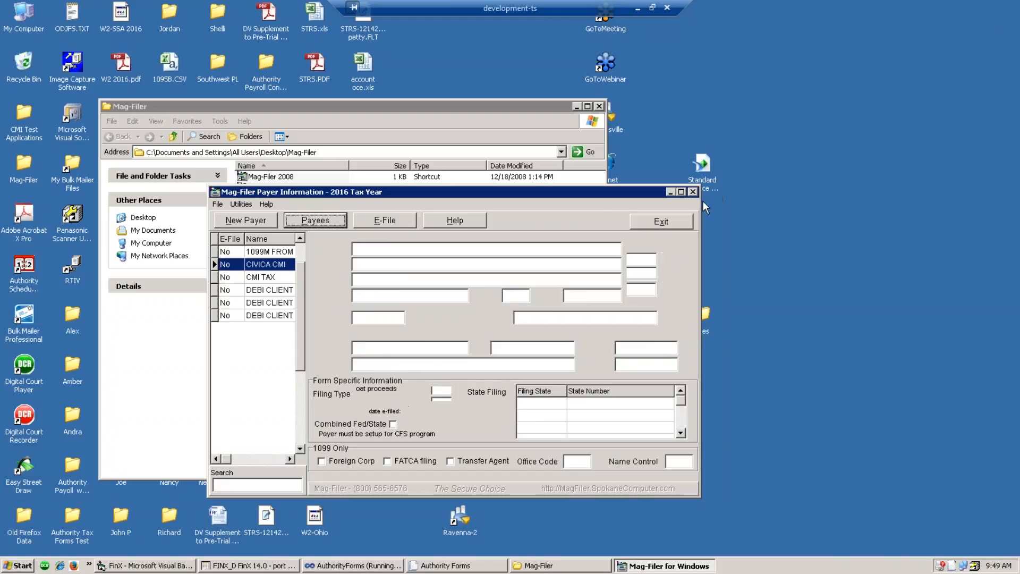
pyautogui.click(694, 192)
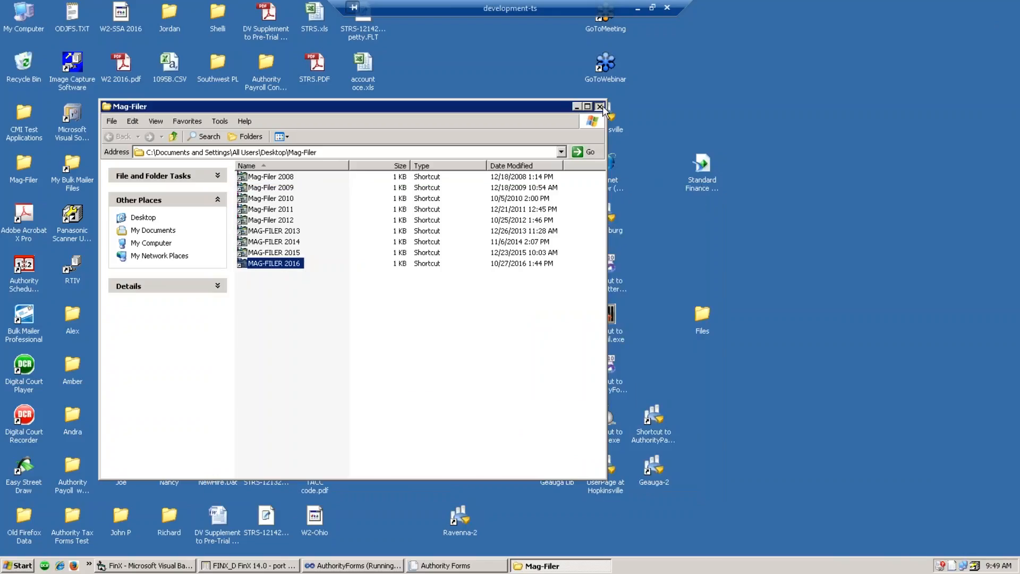
pyautogui.click(598, 106)
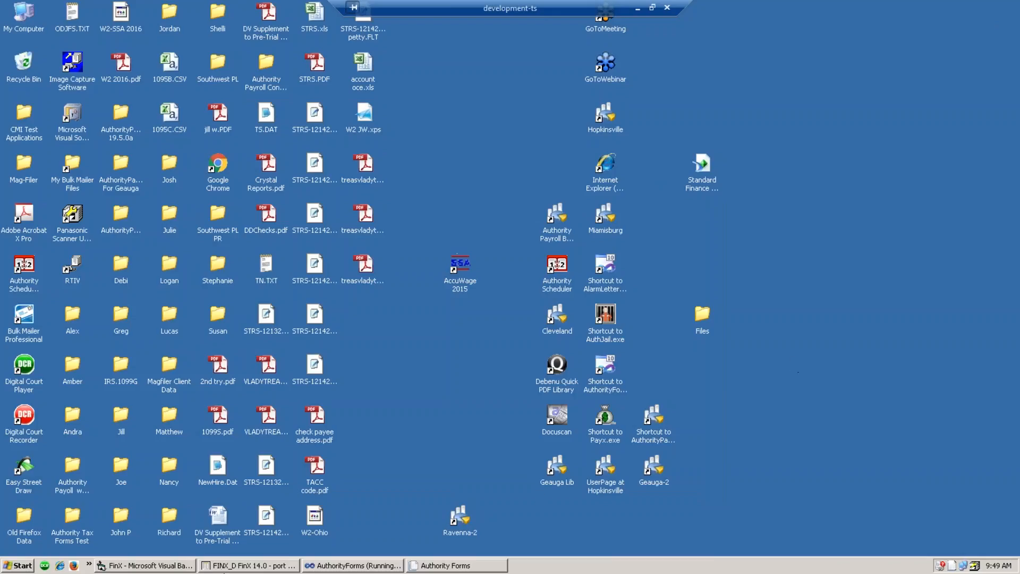
pyautogui.click(224, 566)
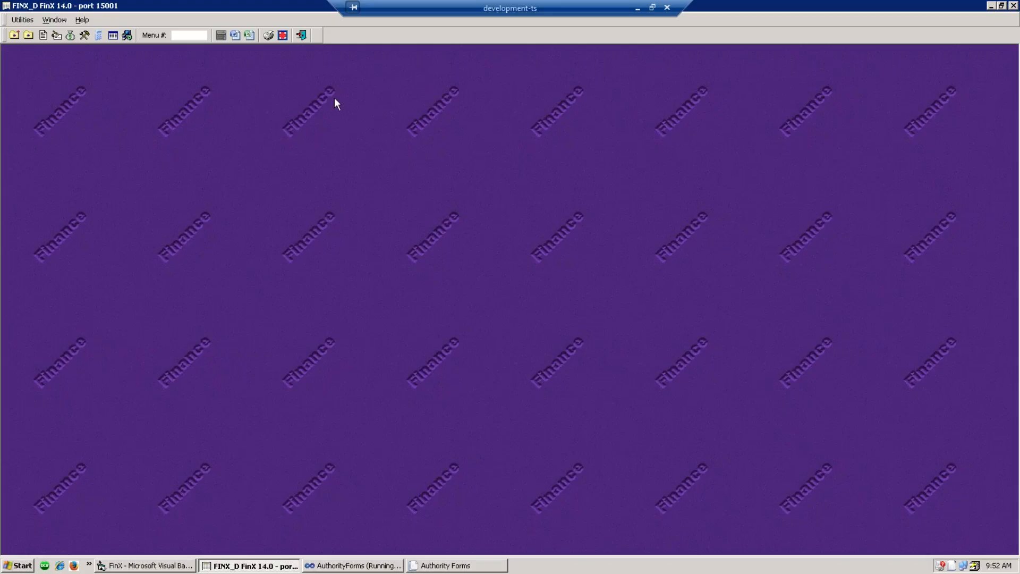
# - Enter 12.31.16 as the desired finance date in Set Posting Date, then close the prompt
pyautogui.click(57, 35)
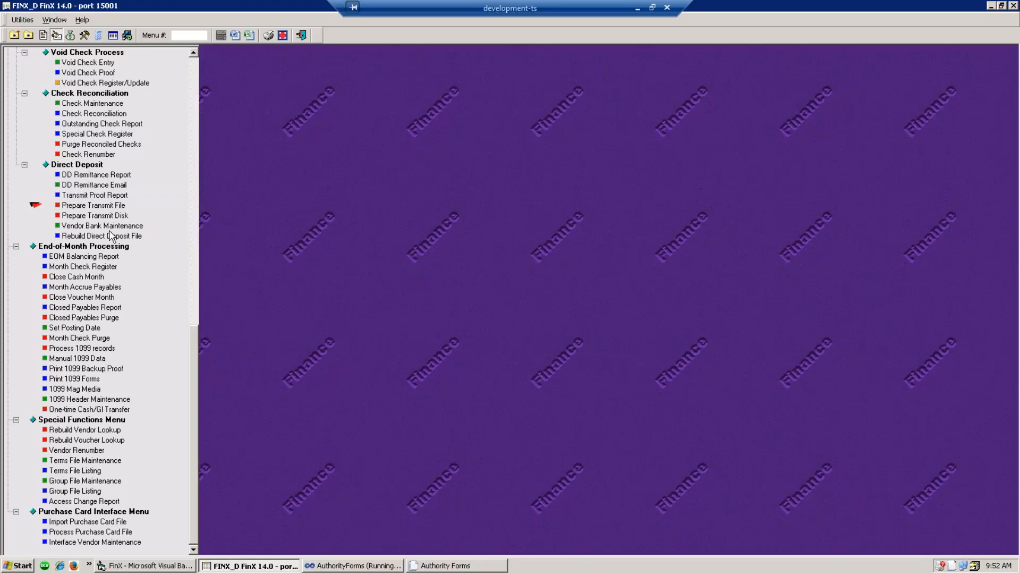
pyautogui.click(75, 329)
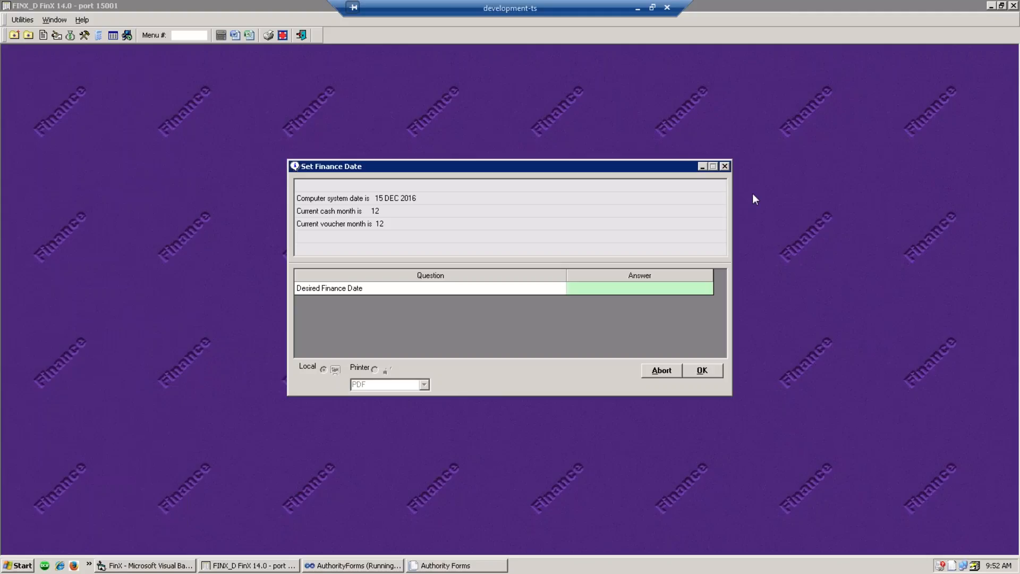
pyautogui.click(603, 292)
pyautogui.write('12.31.16')
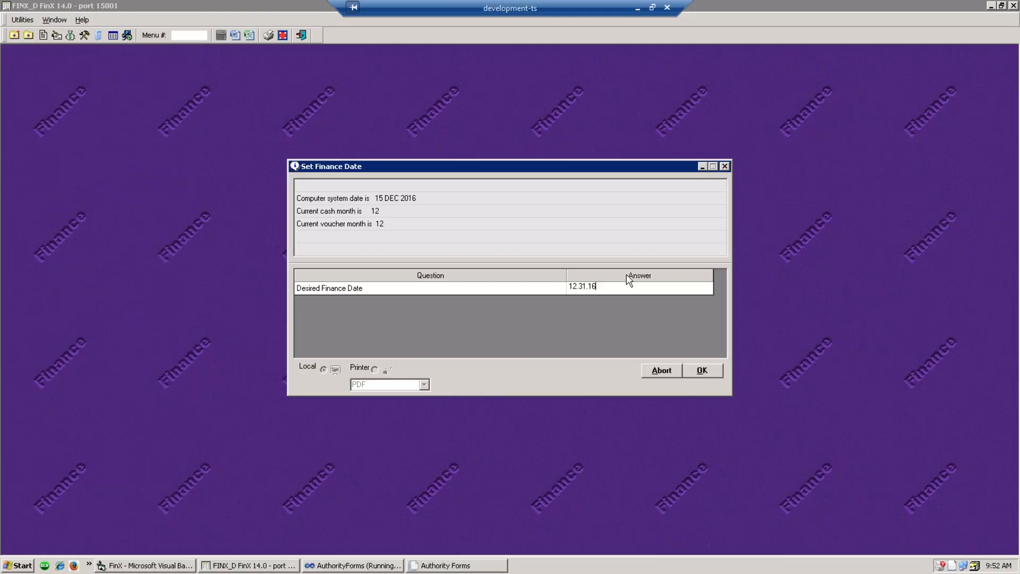
pyautogui.click(725, 166)
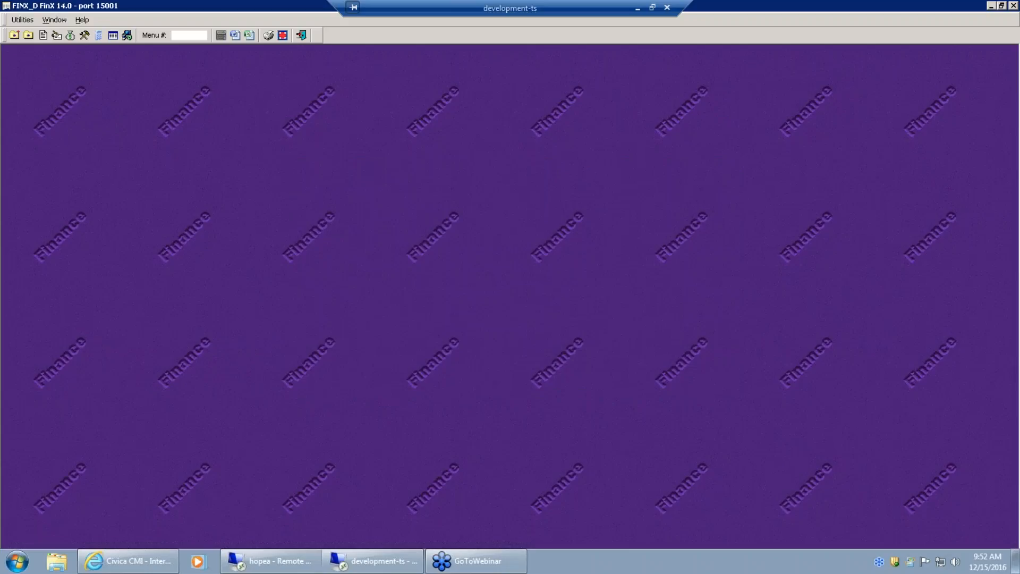
# - Open 1099 Mag Media under End-of-Month Processing in the payables menu tree
pyautogui.click(288, 129)
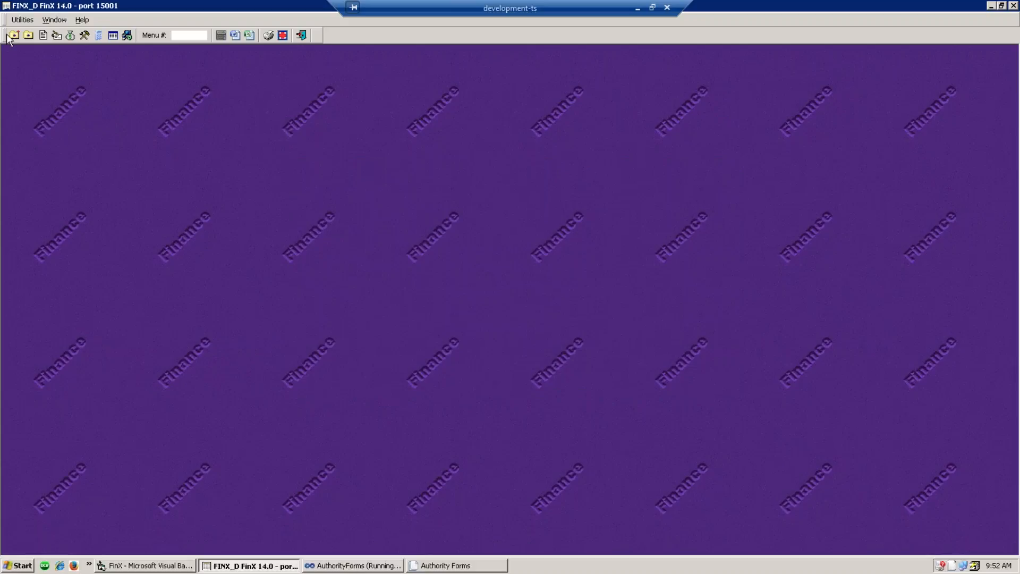
pyautogui.click(60, 40)
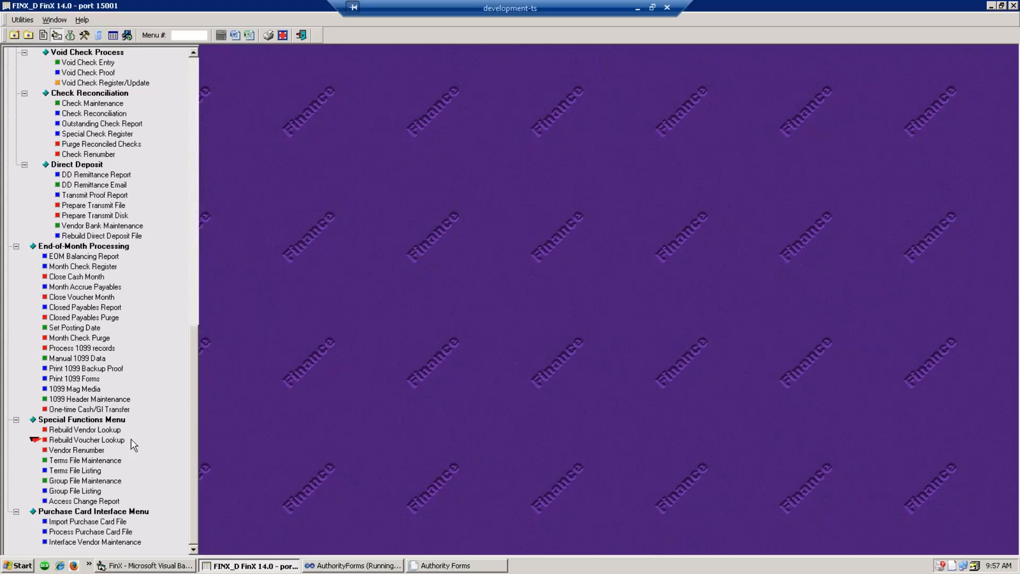
pyautogui.doubleClick(72, 389)
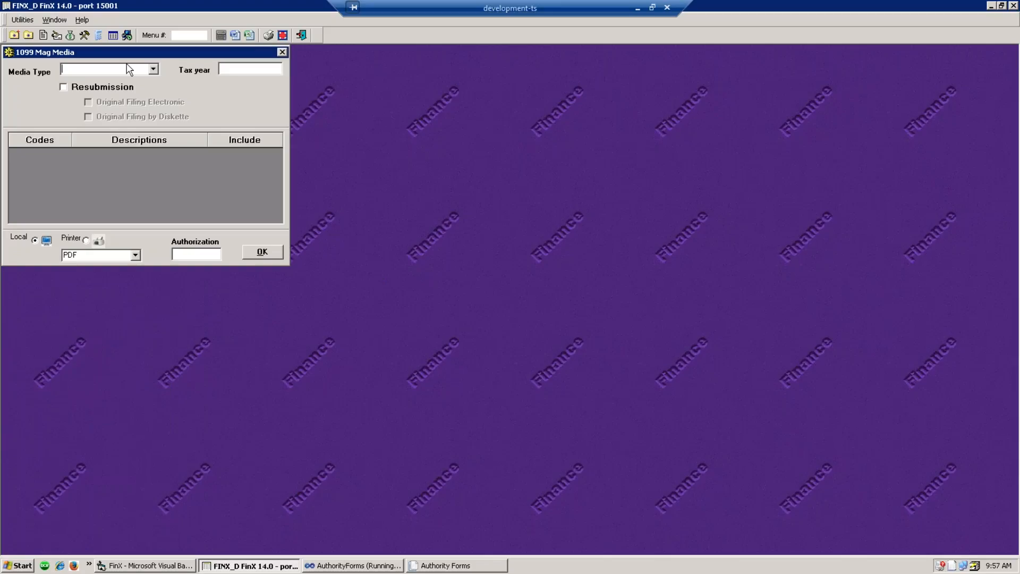
# - Set the media type to DOWNLOAD FOR AUTHORITY FORMS and the tax year to 2016
pyautogui.click(154, 71)
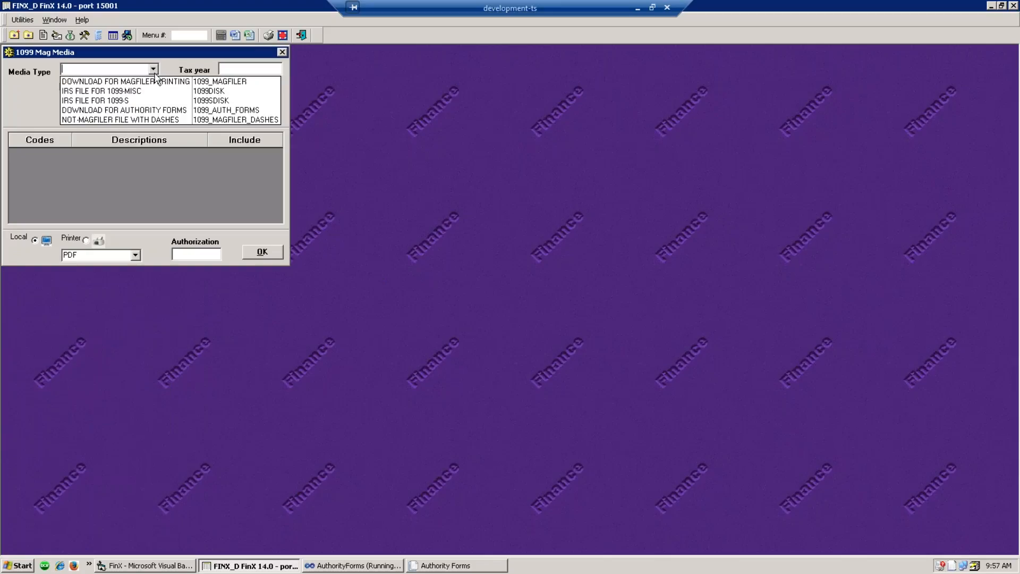
pyautogui.click(179, 116)
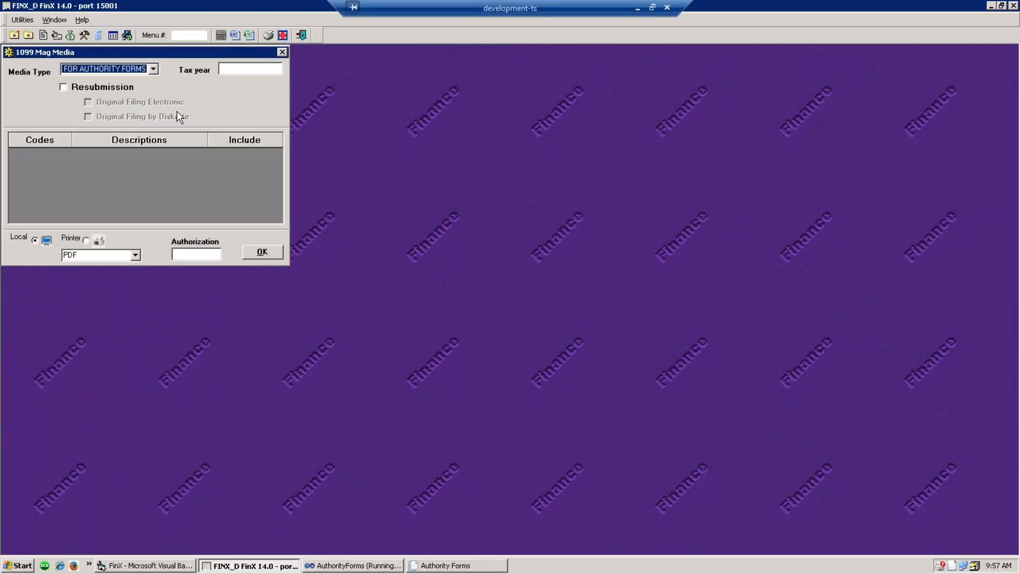
pyautogui.click(232, 72)
pyautogui.write('2016')
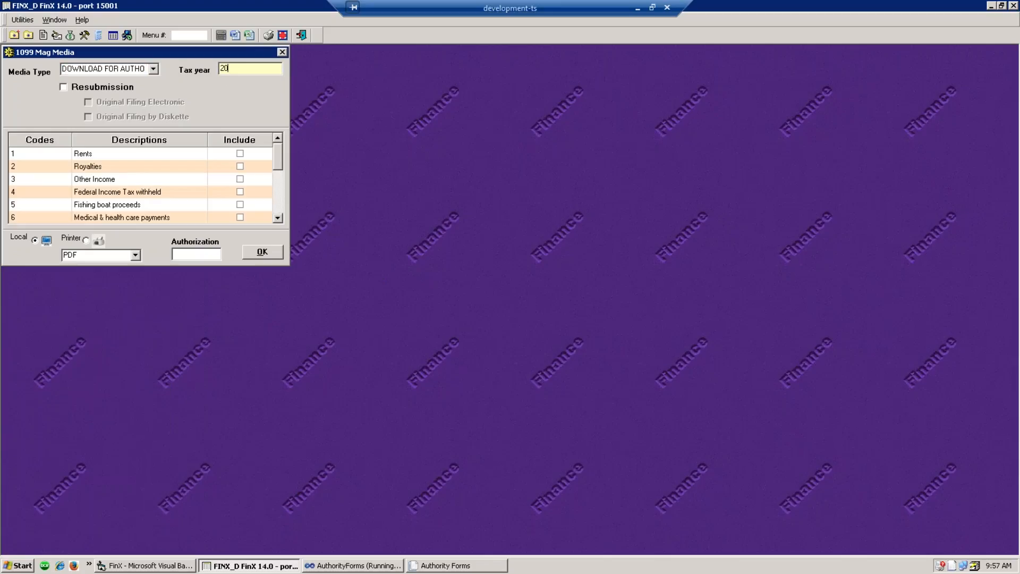
# - Include Miscellaneous code M, enter the authorization code, and run the export to 1099M.CSV
pyautogui.click(278, 218)
pyautogui.click(278, 218)
pyautogui.click(278, 218)
pyautogui.click(278, 218)
pyautogui.click(277, 218)
pyautogui.click(277, 218)
pyautogui.click(277, 218)
pyautogui.click(277, 218)
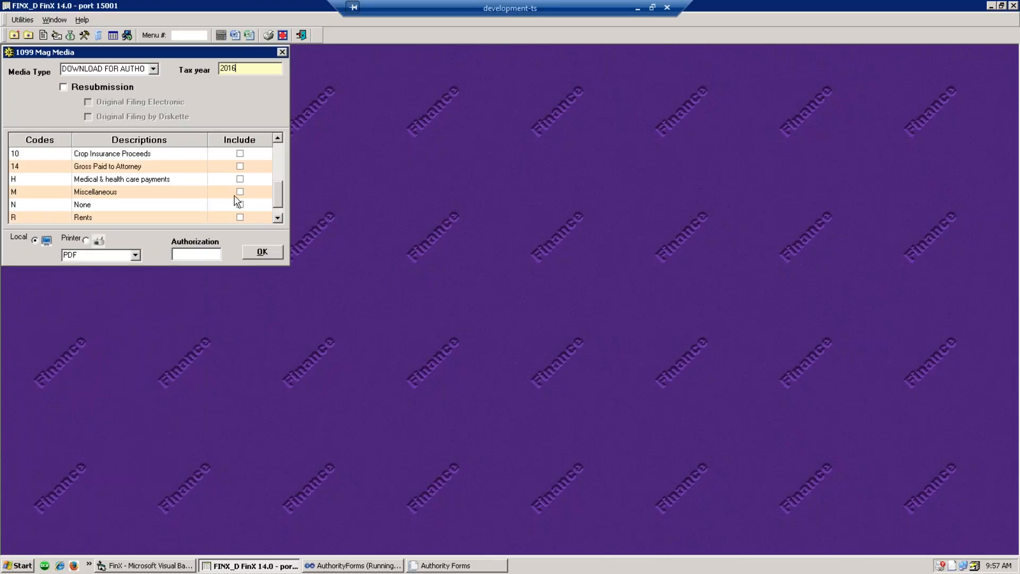
pyautogui.click(238, 193)
pyautogui.click(240, 193)
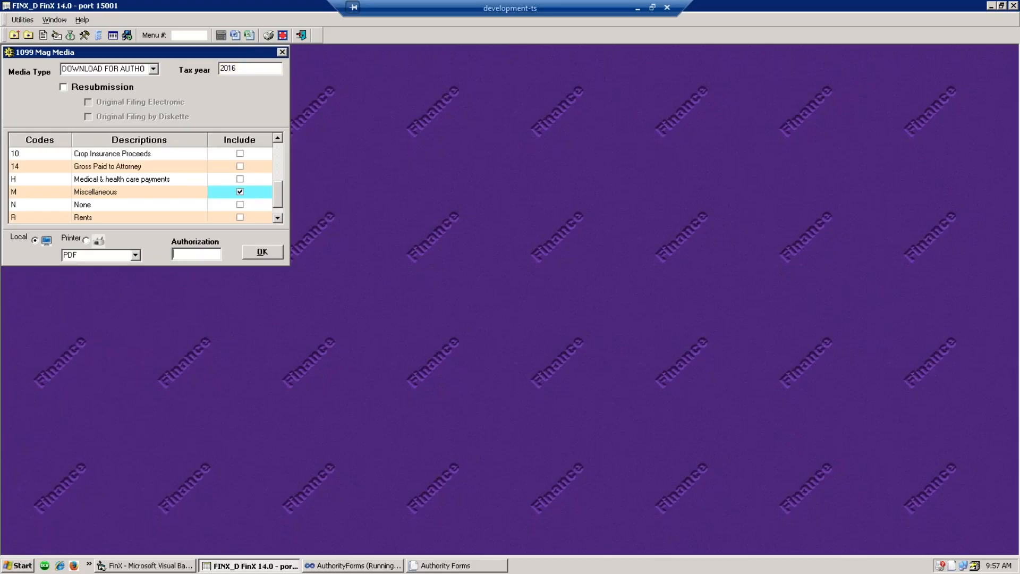
pyautogui.click(175, 254)
pyautogui.write('++++')
pyautogui.click(260, 252)
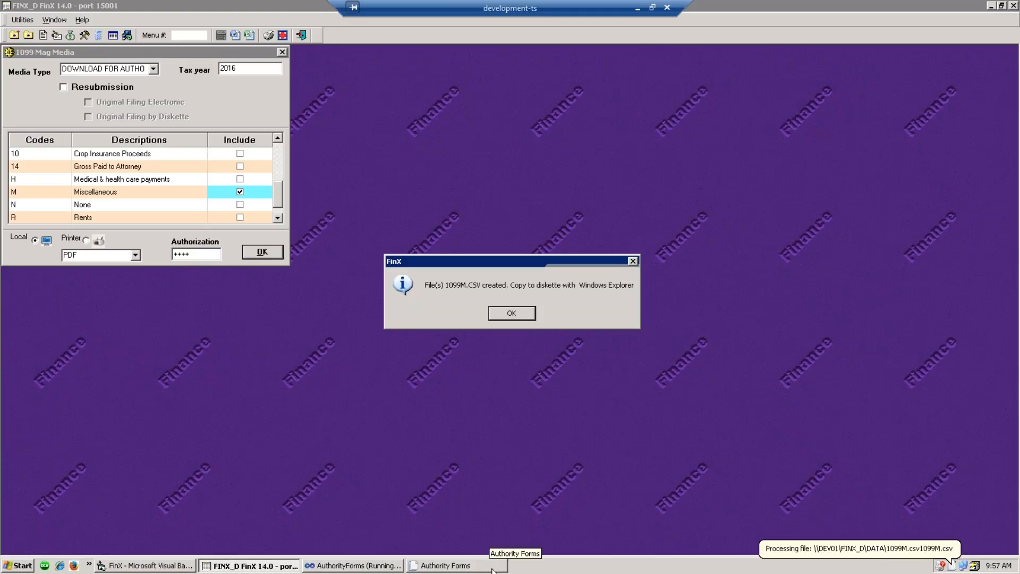
# - Close Authority Forms and relaunch it from Visual Studio with F5
pyautogui.click(490, 566)
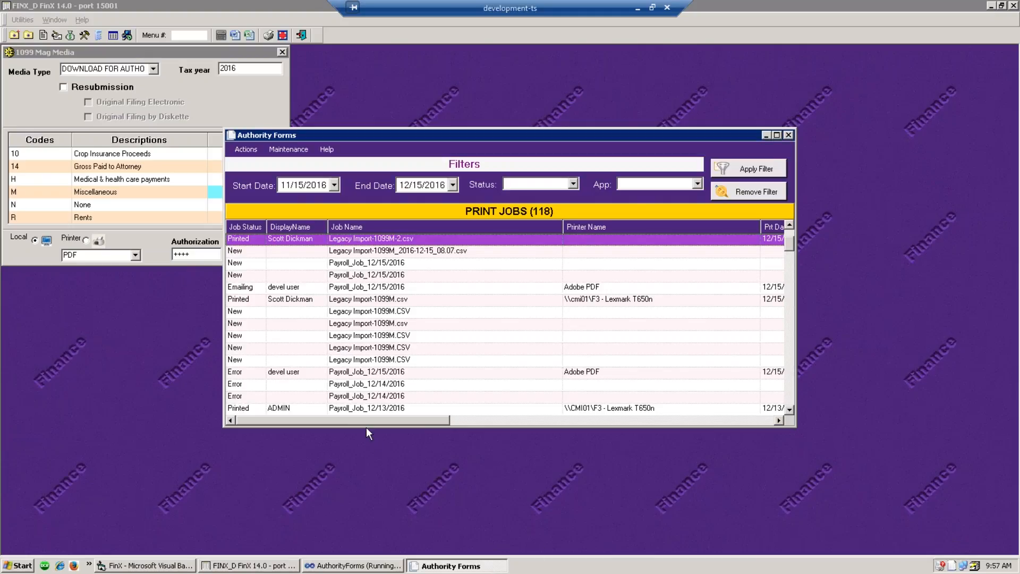
pyautogui.click(429, 252)
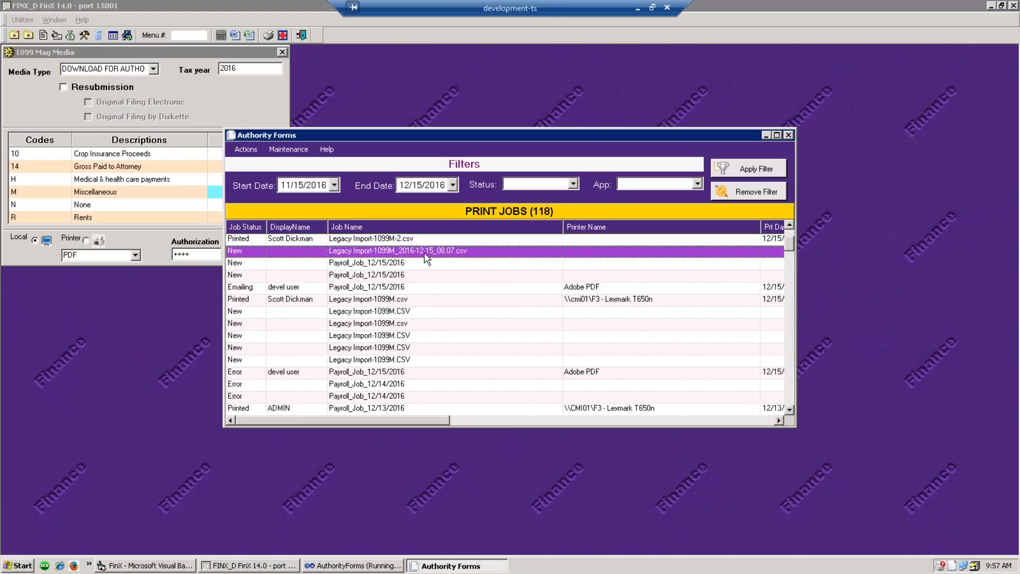
pyautogui.click(390, 228)
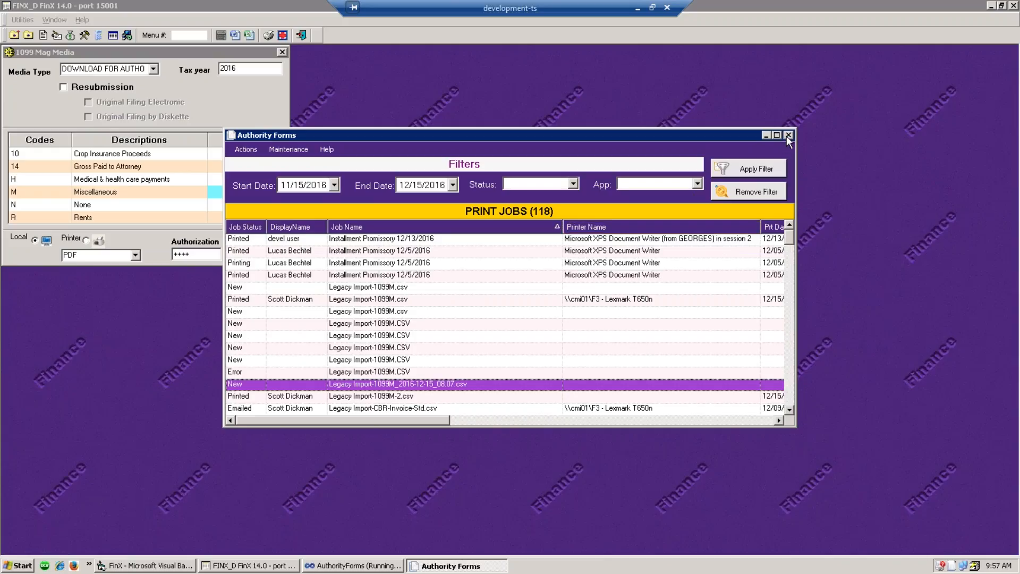
pyautogui.click(789, 135)
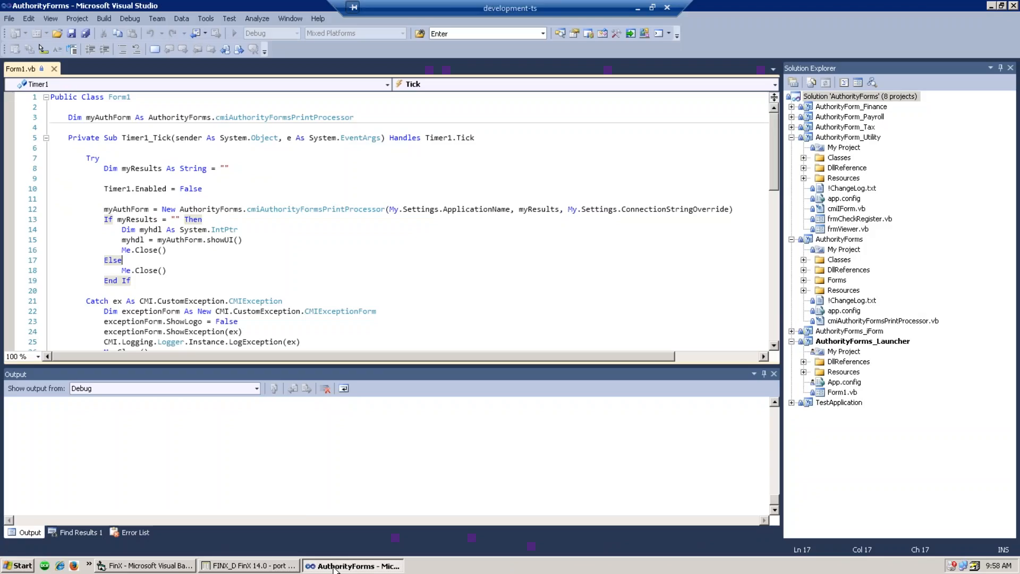
pyautogui.press('F5')
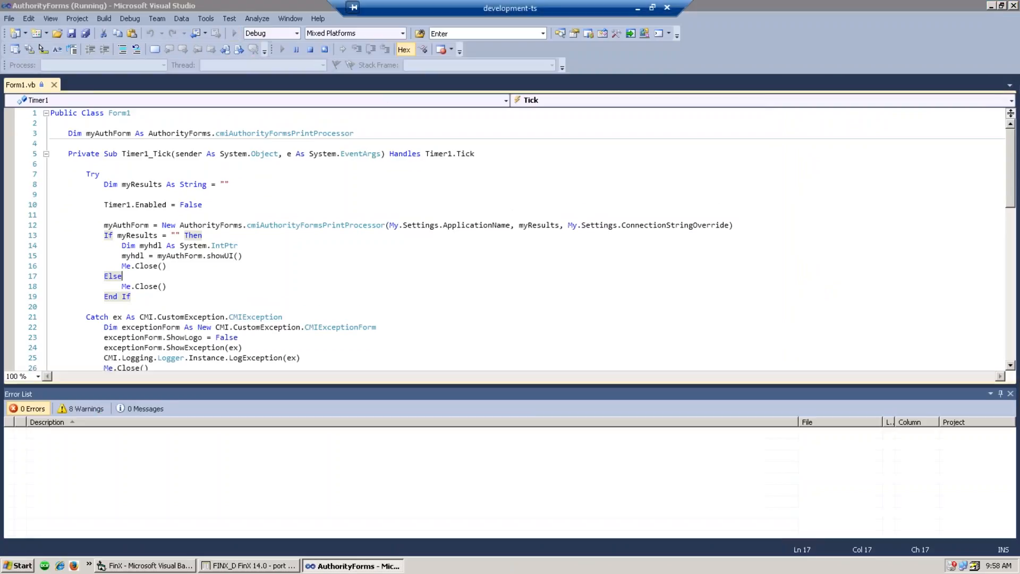
pyautogui.click(991, 5)
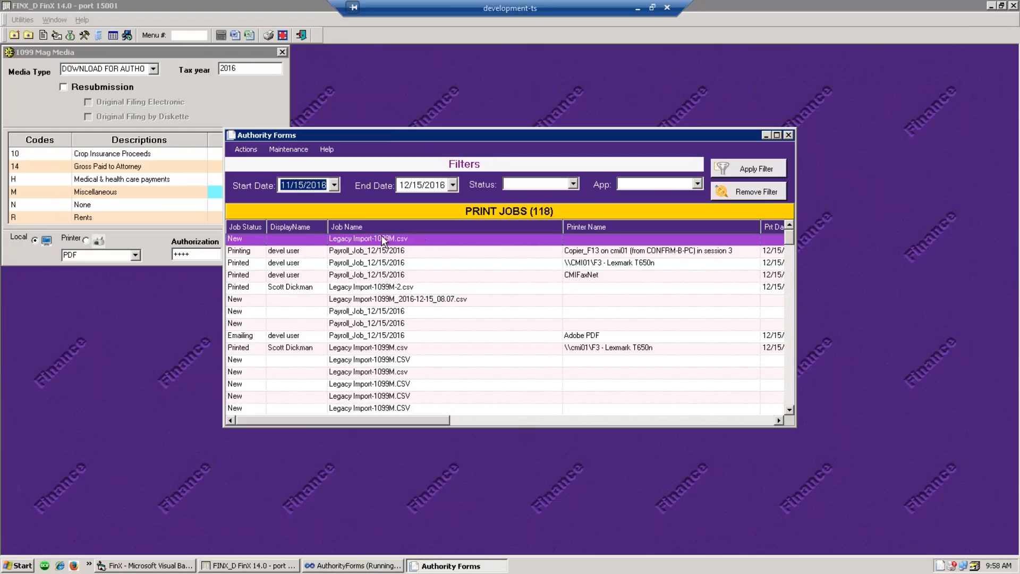
# - Review the first Legacy Import-1099M.csv job's detail records, then close Details
pyautogui.rightClick(320, 243)
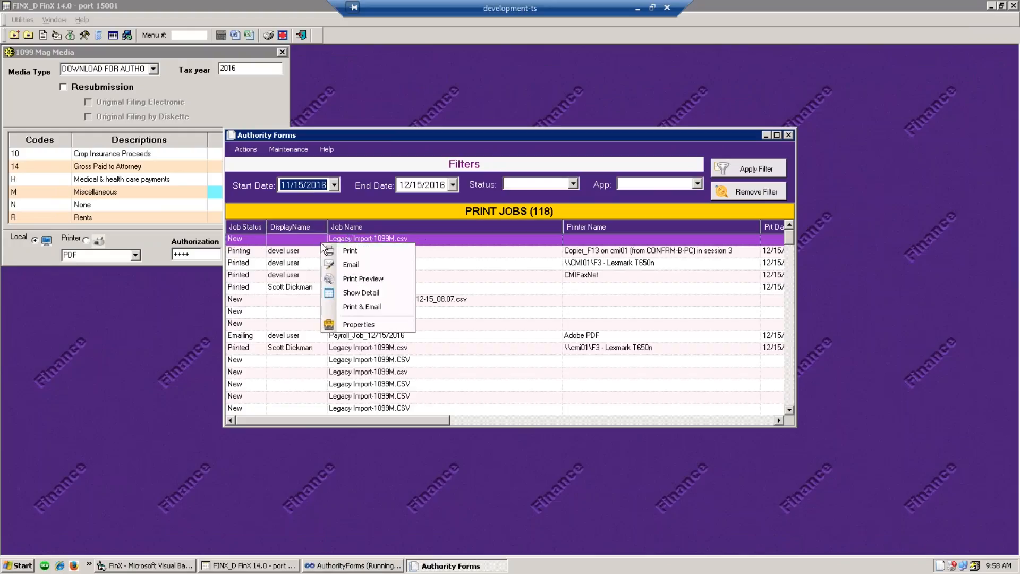
pyautogui.click(366, 293)
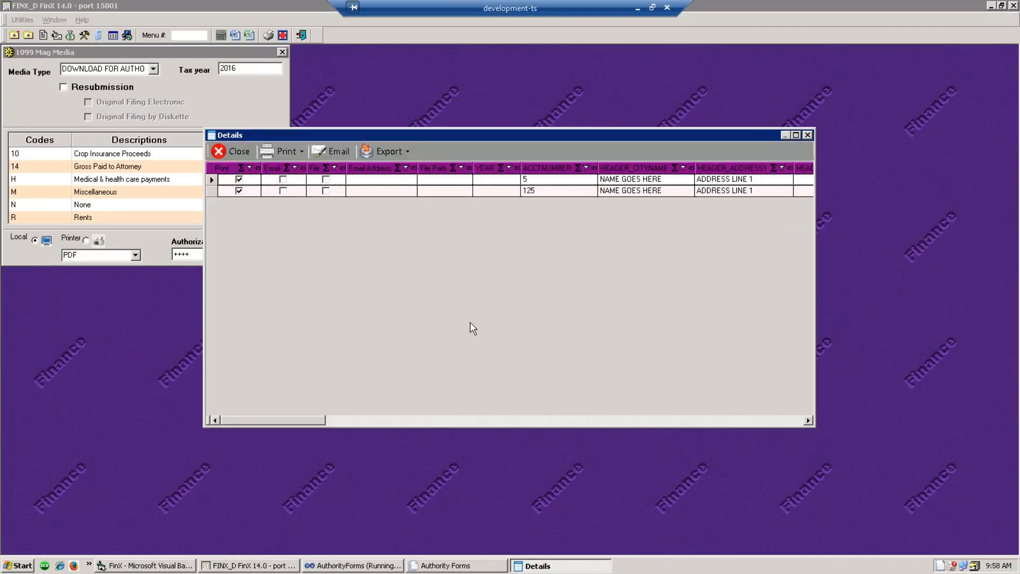
pyautogui.moveTo(296, 419); pyautogui.dragTo(518, 427)
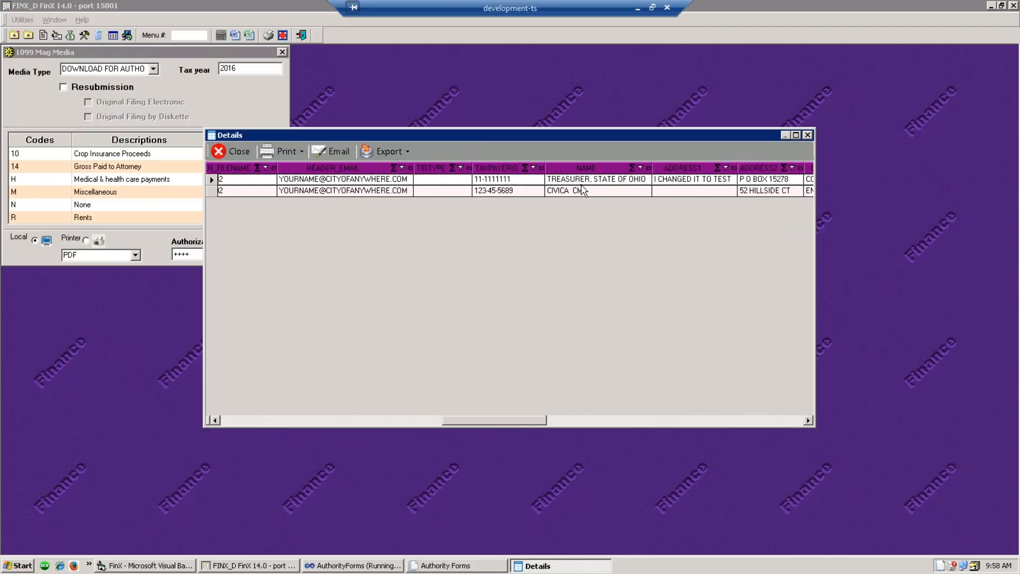
pyautogui.moveTo(755, 135); pyautogui.dragTo(688, 149)
pyautogui.click(739, 150)
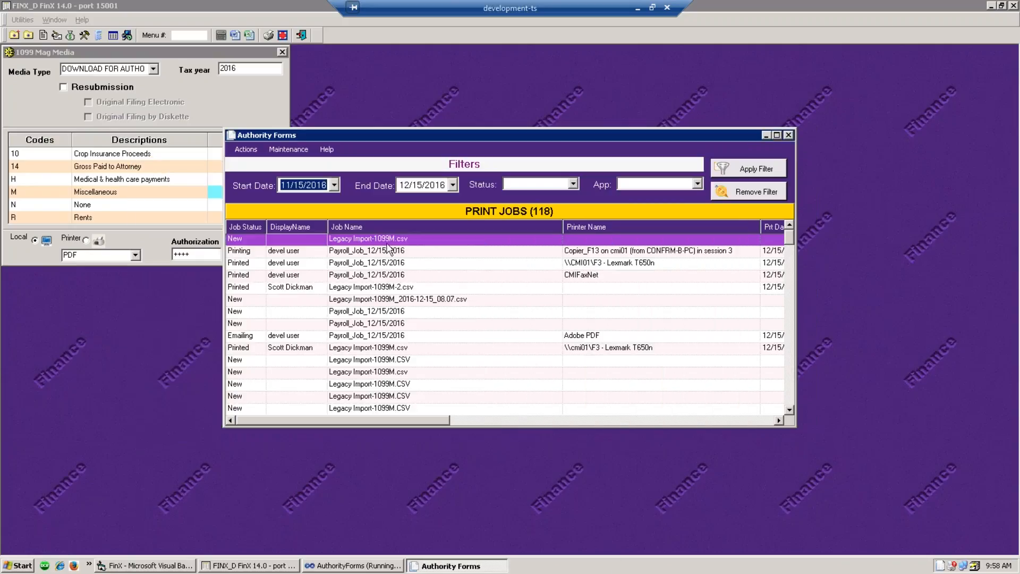
# - Print the first Legacy Import-1099M.csv job to the MAG-FILER PDF printer
pyautogui.rightClick(267, 240)
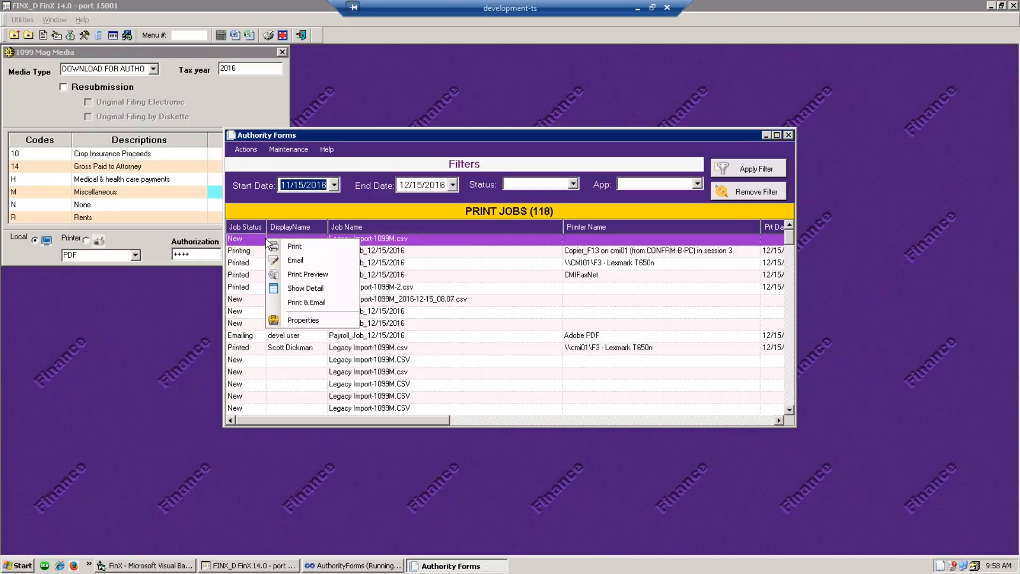
pyautogui.click(295, 252)
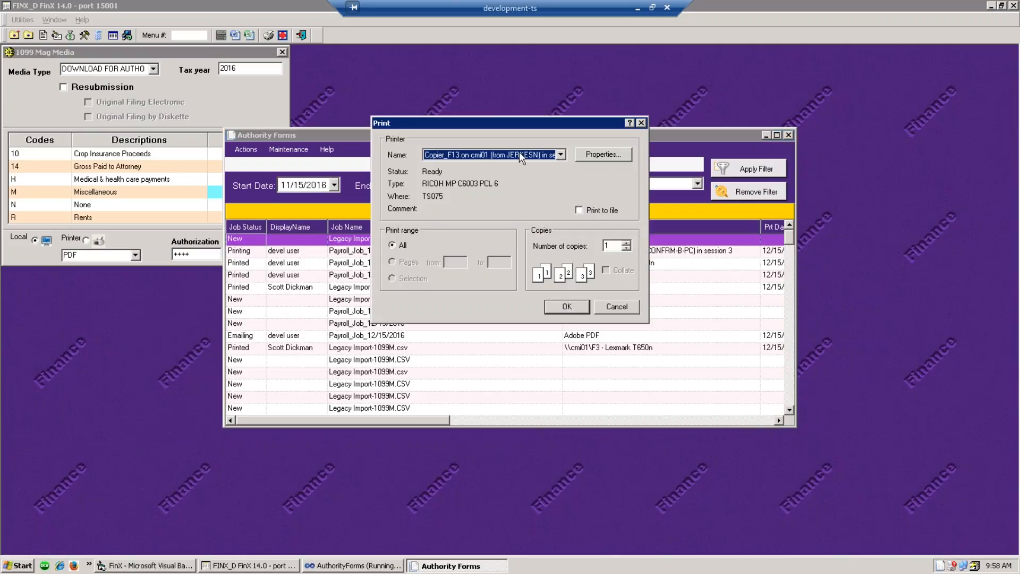
pyautogui.click(560, 157)
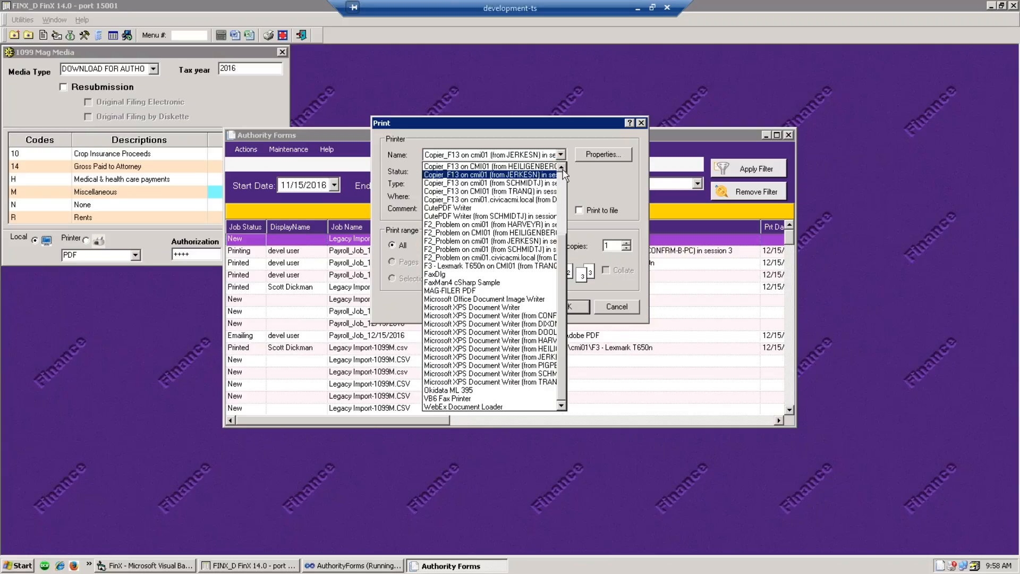
pyautogui.click(477, 292)
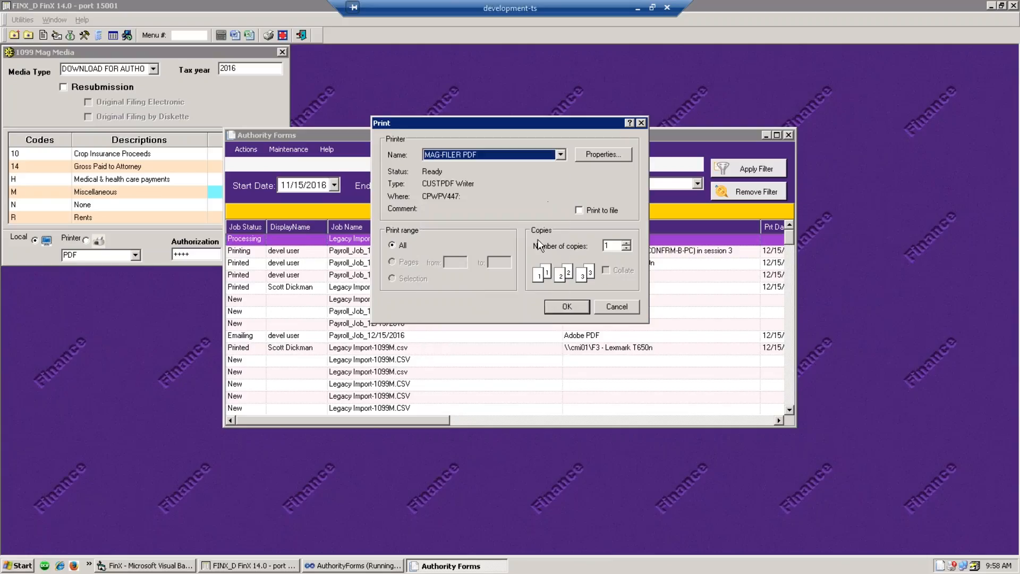
pyautogui.click(565, 307)
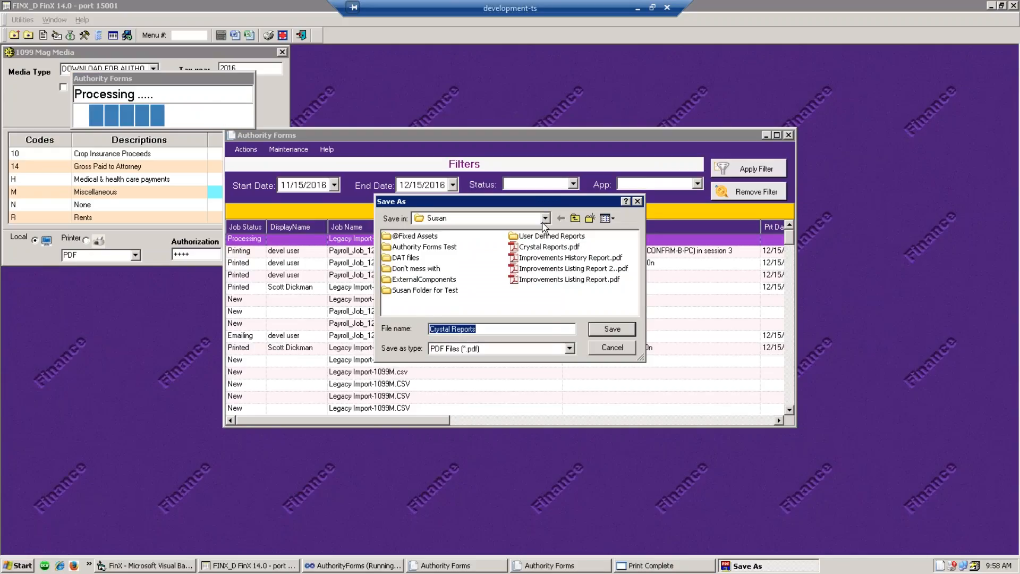
# - Save the PDF as 2016 1099M in the desktop folder
pyautogui.click(545, 218)
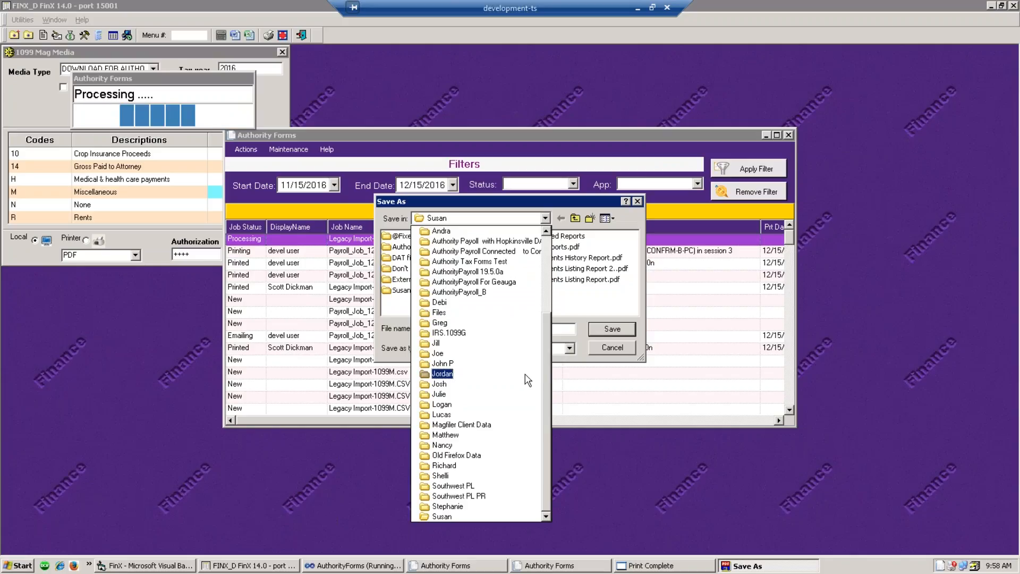
pyautogui.scroll(4, 524, 372)
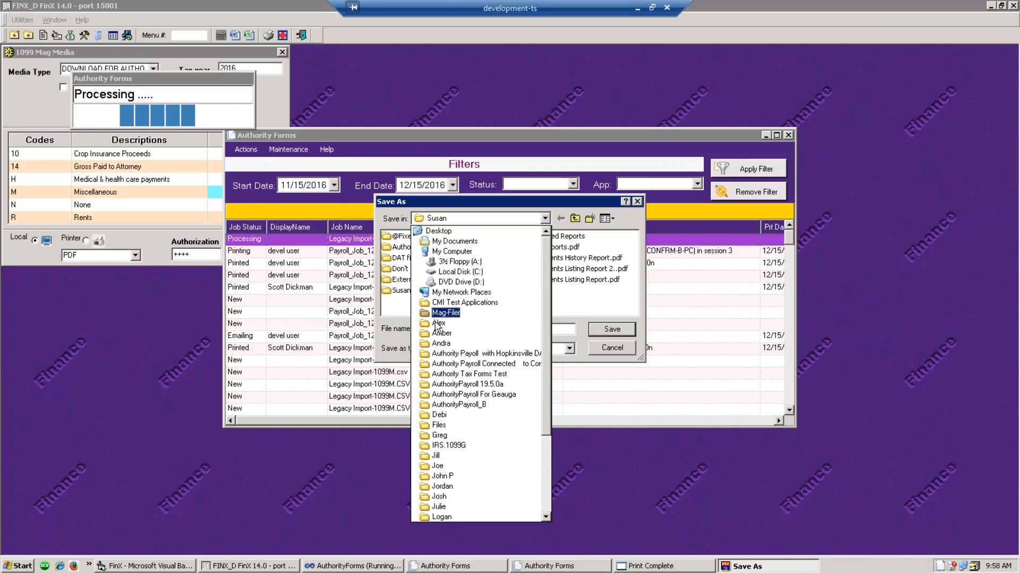
pyautogui.click(439, 322)
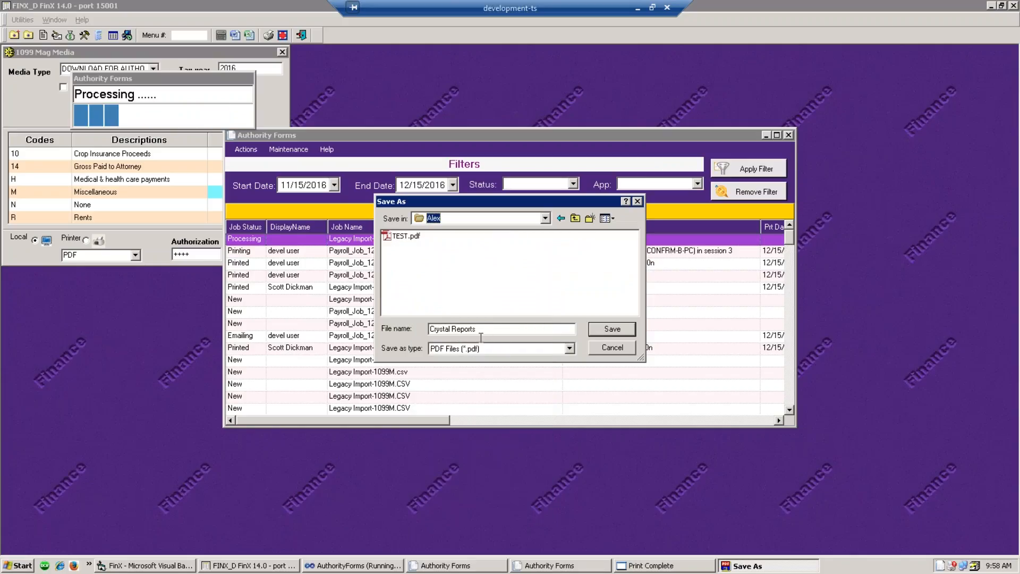
pyautogui.moveTo(480, 330); pyautogui.dragTo(417, 330)
pyautogui.write('2016')
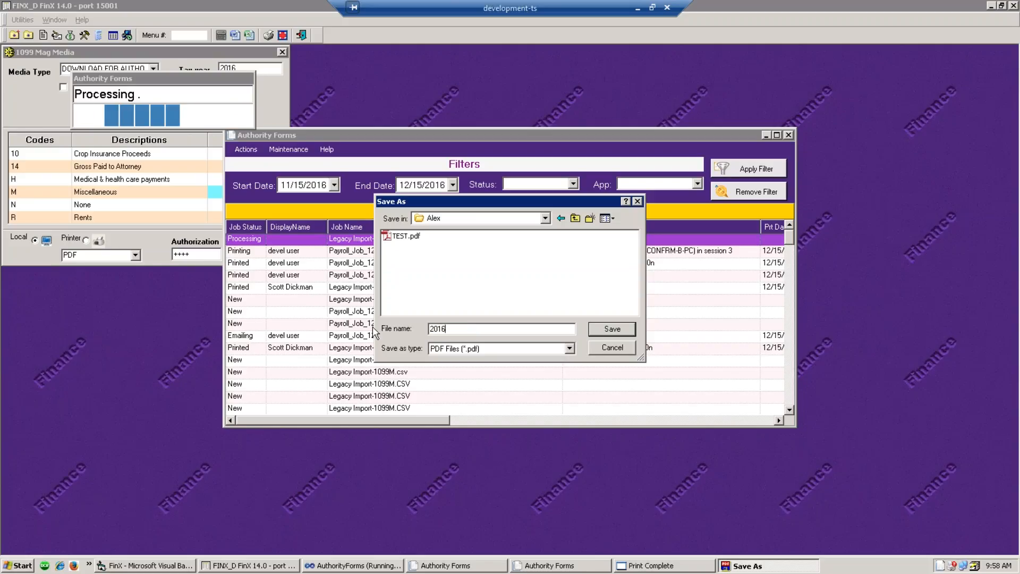
pyautogui.write(' 199M')
pyautogui.click(448, 328)
pyautogui.write('0')
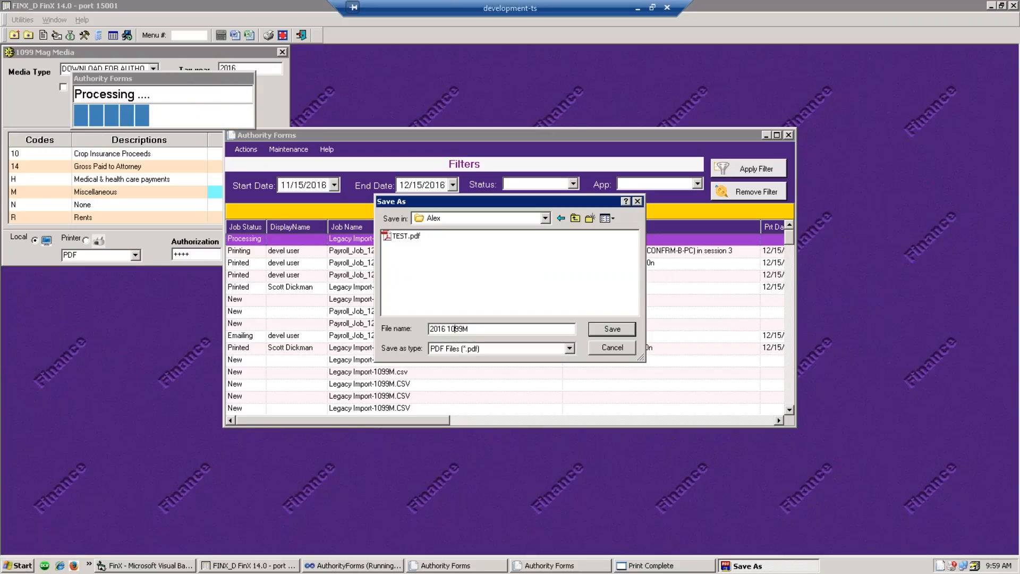
pyautogui.click(616, 329)
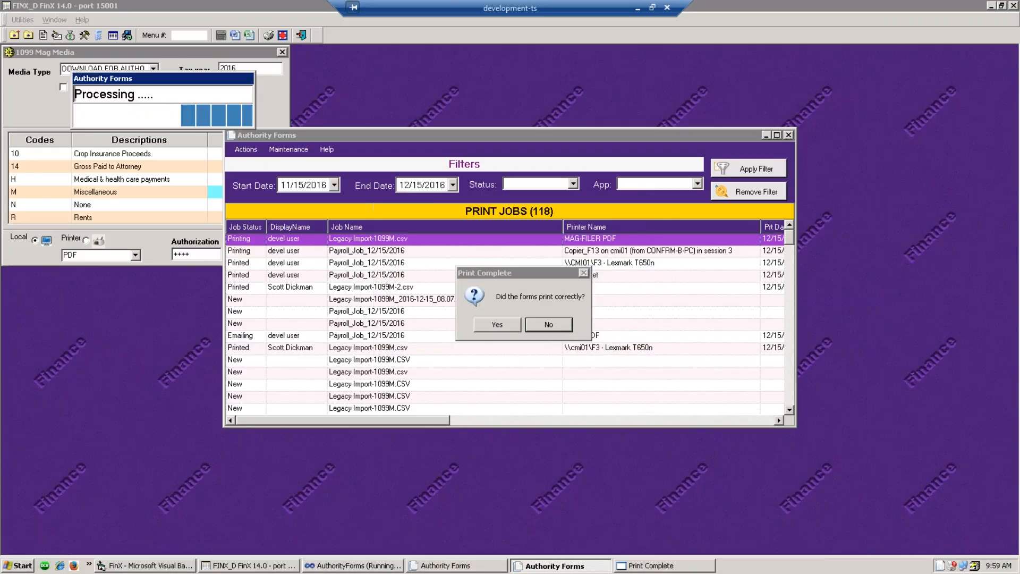
# - Confirm the forms printed, dismiss the 1099M.CSV notice, close the 1099 report, and minimize FinX
pyautogui.click(499, 325)
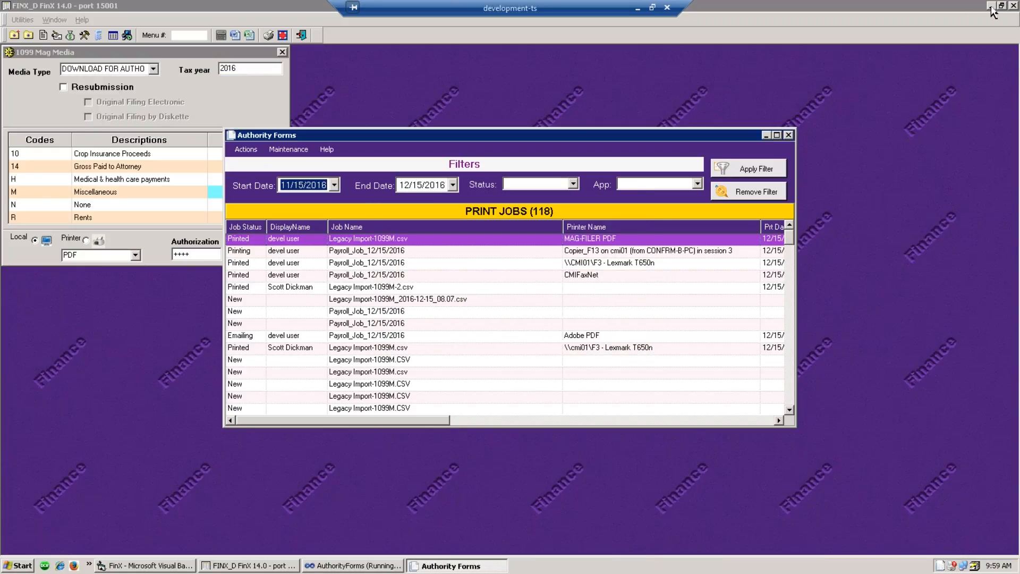
pyautogui.click(996, 12)
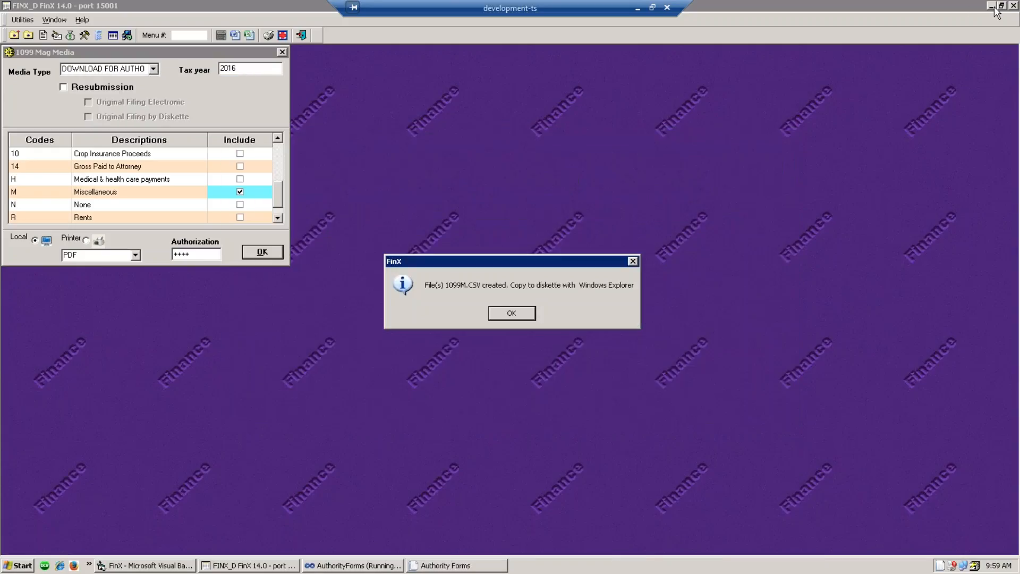
pyautogui.click(529, 318)
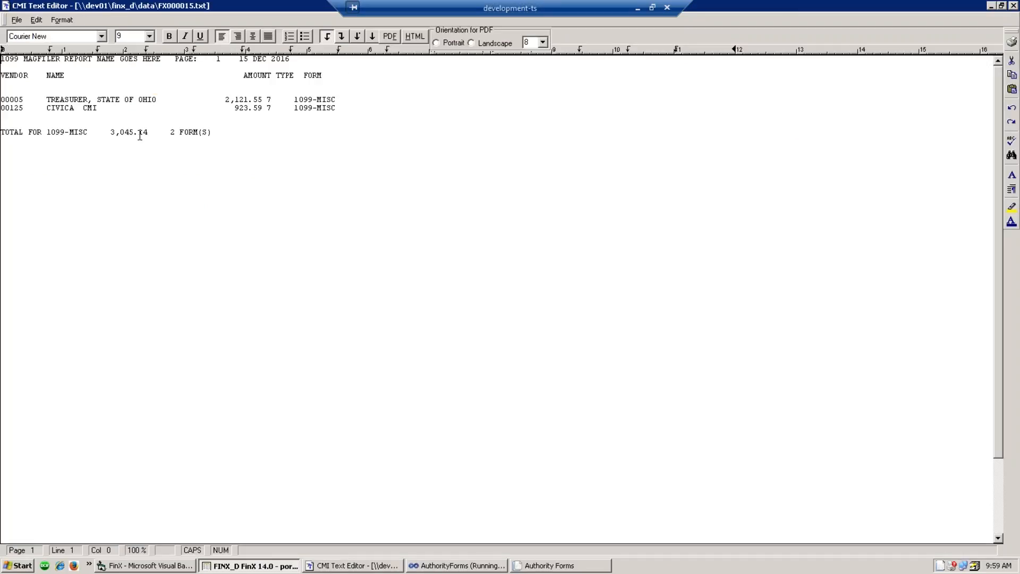
pyautogui.click(1013, 6)
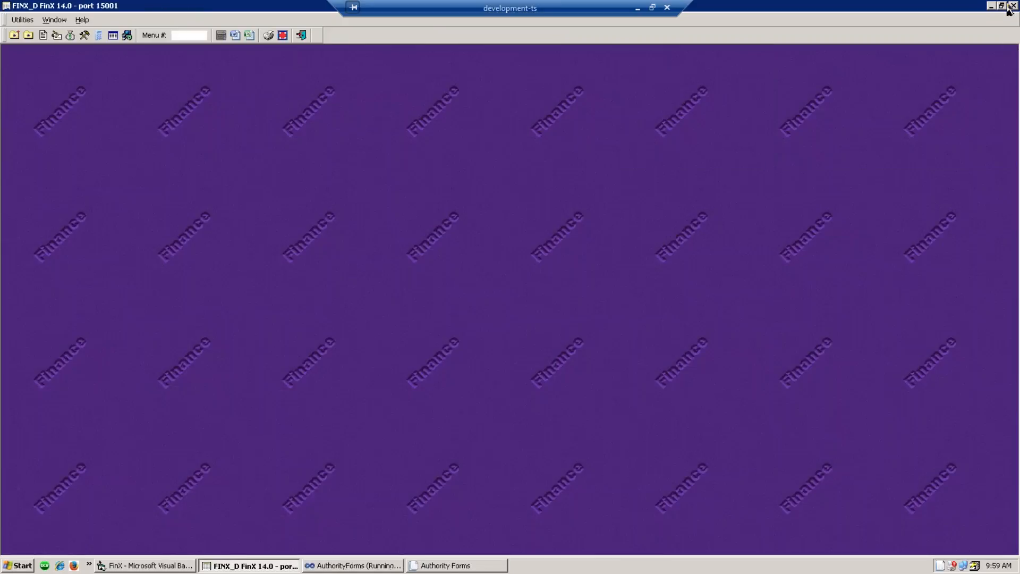
pyautogui.click(992, 7)
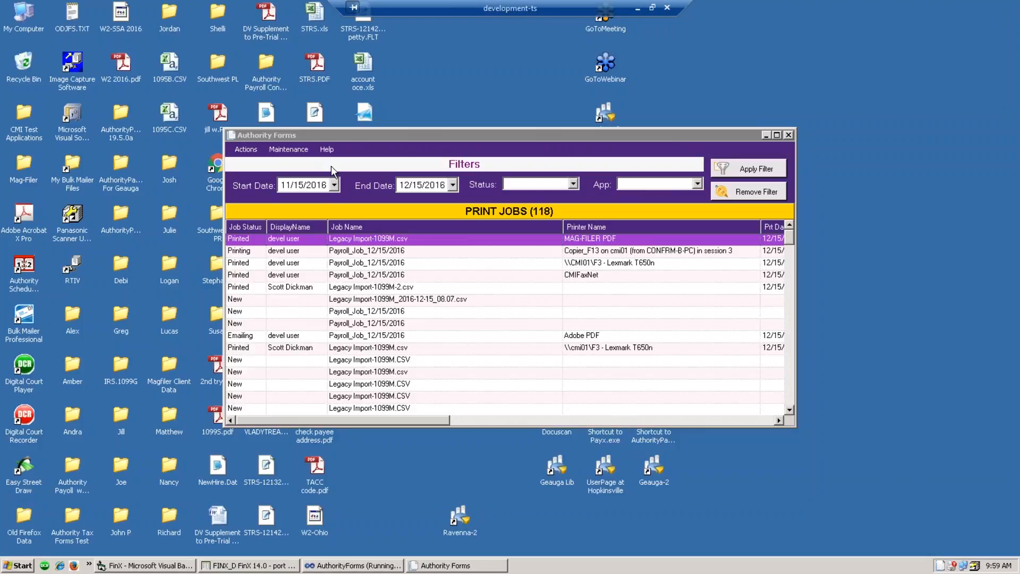
# - Open 2016 1099M.pdf from the Alex desktop folder in Acrobat to show CIVICA CMI's 1099-MISC
pyautogui.click(70, 315)
pyautogui.doubleClick(72, 315)
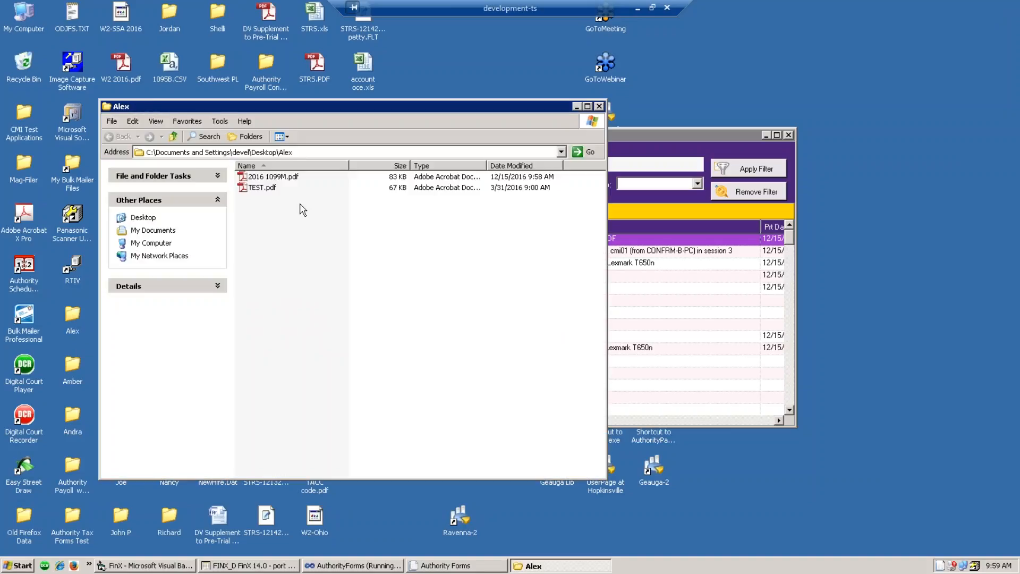
pyautogui.doubleClick(272, 177)
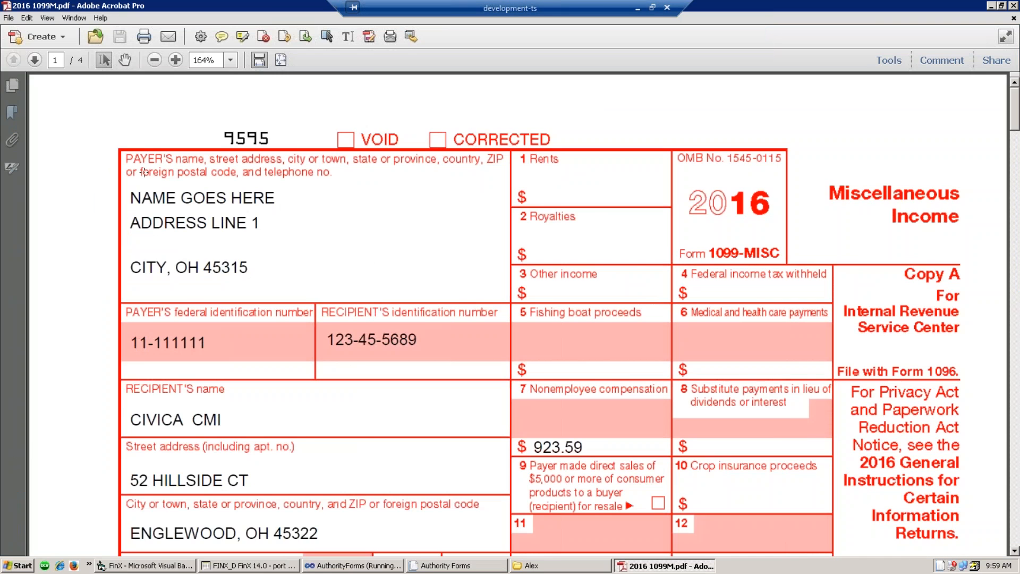
# - Page through the filled 1099-MISC forms, down to the State of Ohio form showing 2,121.55
pyautogui.scroll(-3, 82, 299)
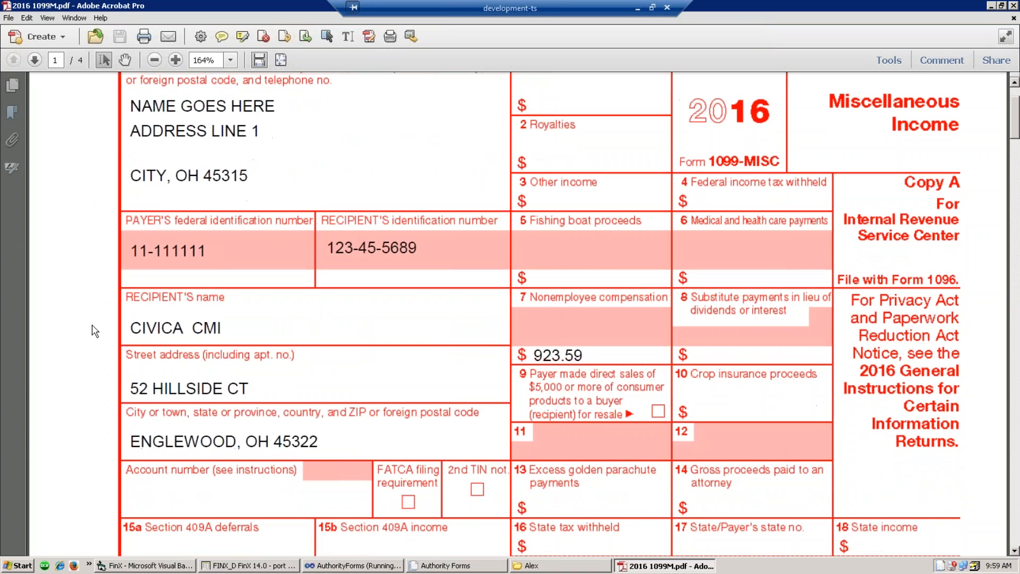
pyautogui.scroll(3, 85, 309)
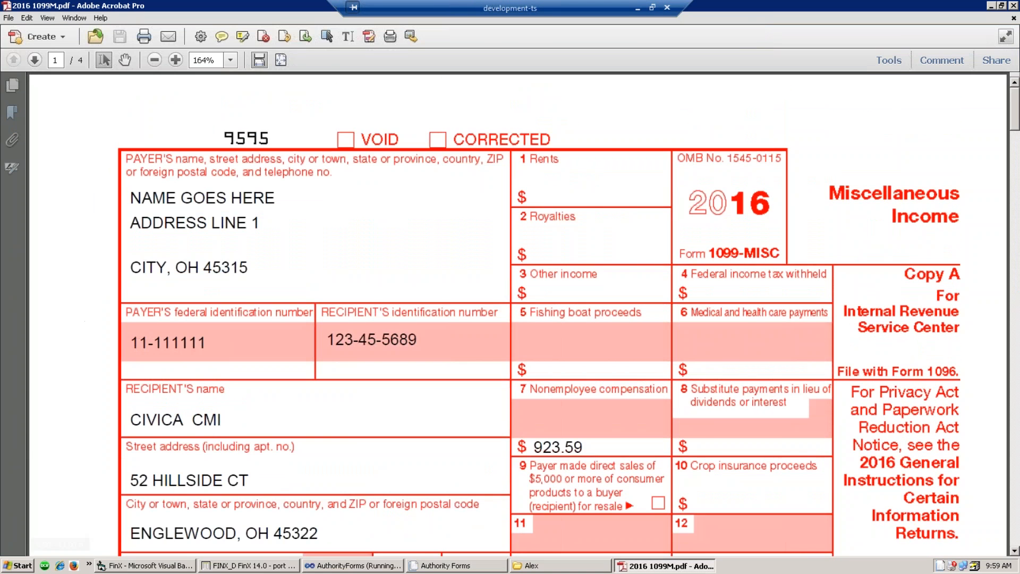
pyautogui.scroll(-20, 435, 344)
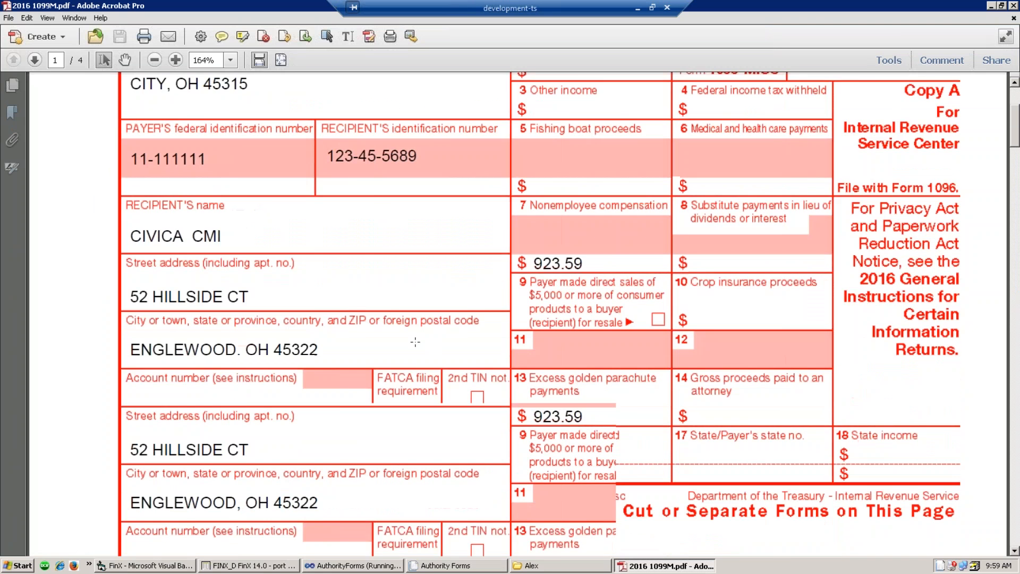
pyautogui.scroll(-8, 366, 360)
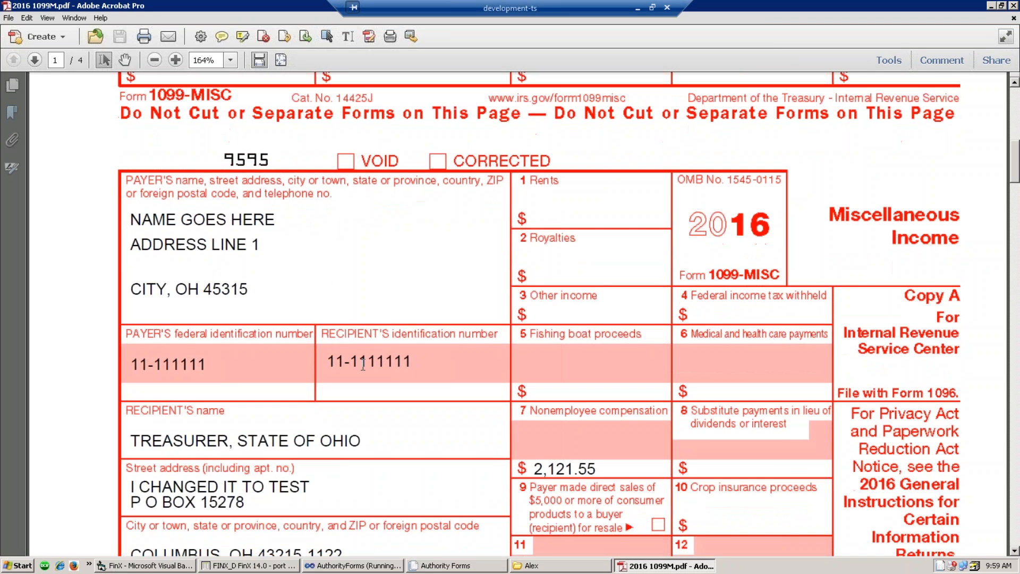
pyautogui.scroll(-10, 341, 362)
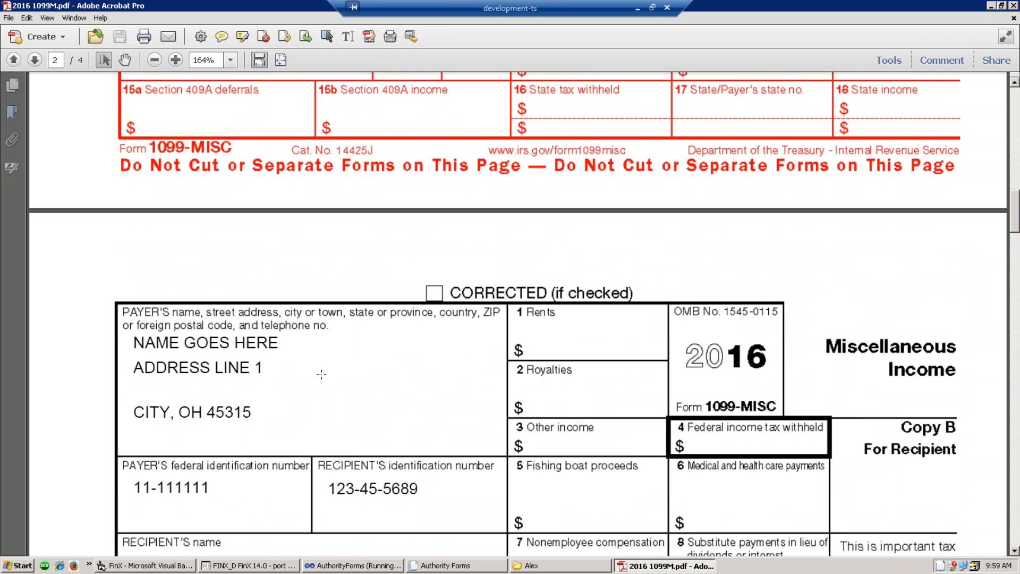
pyautogui.scroll(-11, 314, 378)
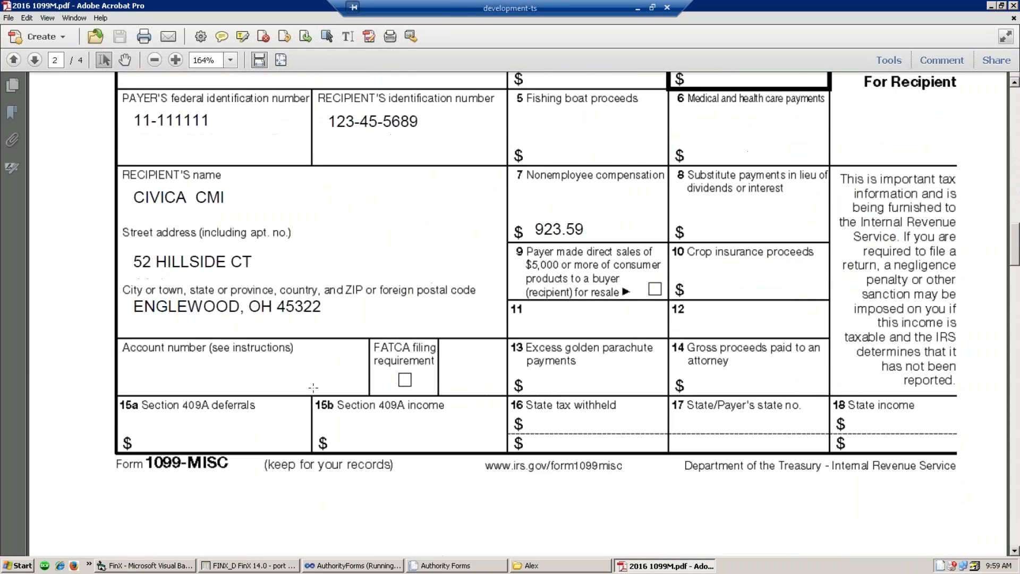
pyautogui.scroll(-4, 314, 378)
pyautogui.scroll(9, 336, 376)
# - Close Acrobat and bring the Authority Forms print jobs list back to the front
pyautogui.scroll(6, 404, 401)
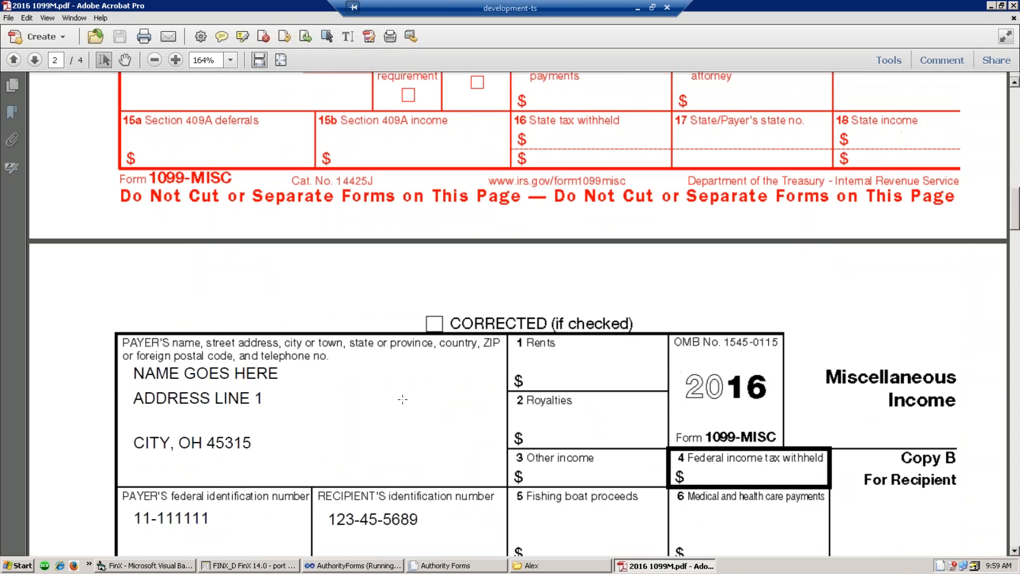
pyautogui.scroll(5, 342, 390)
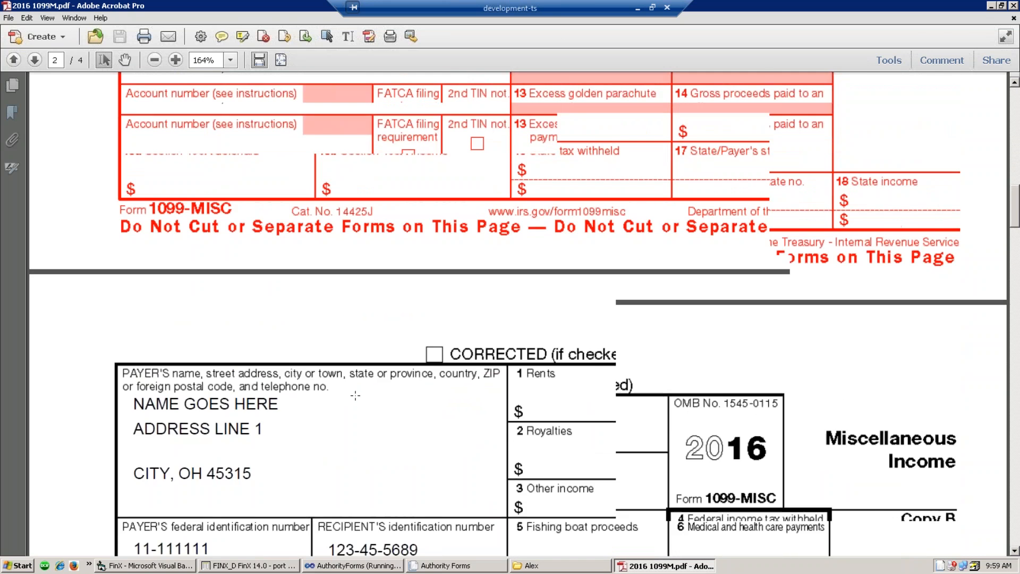
pyautogui.scroll(4, 518, 311)
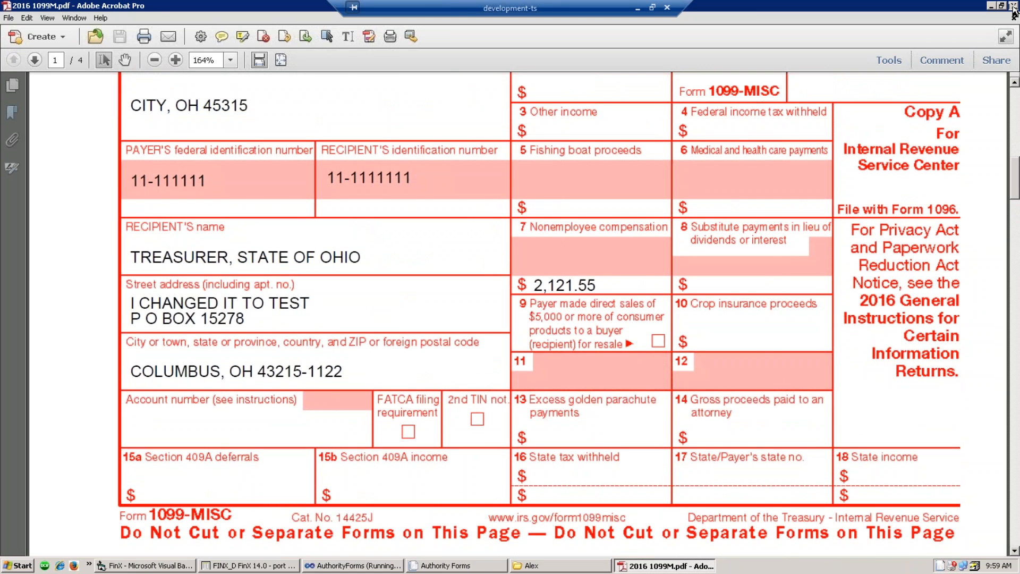
pyautogui.click(1014, 7)
pyautogui.click(641, 135)
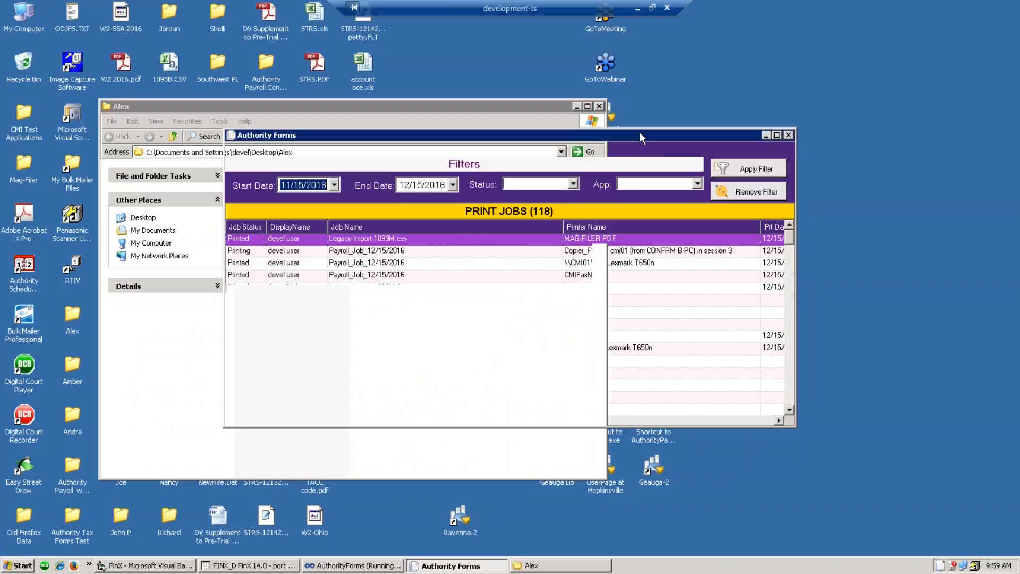
# - Start re-printing the entire Legacy Import-1099M.csv print job
pyautogui.rightClick(379, 238)
pyautogui.click(407, 244)
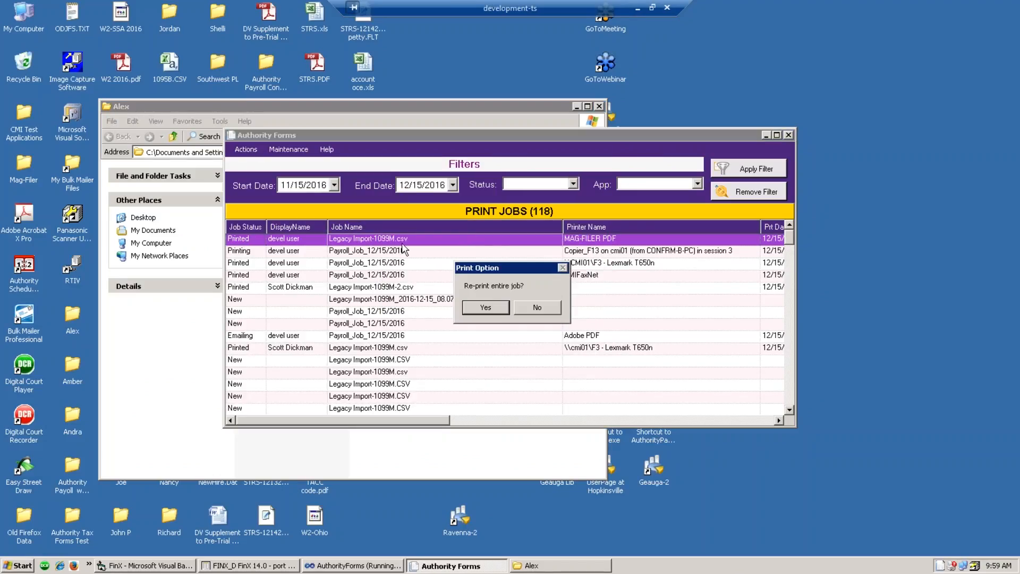
pyautogui.click(485, 308)
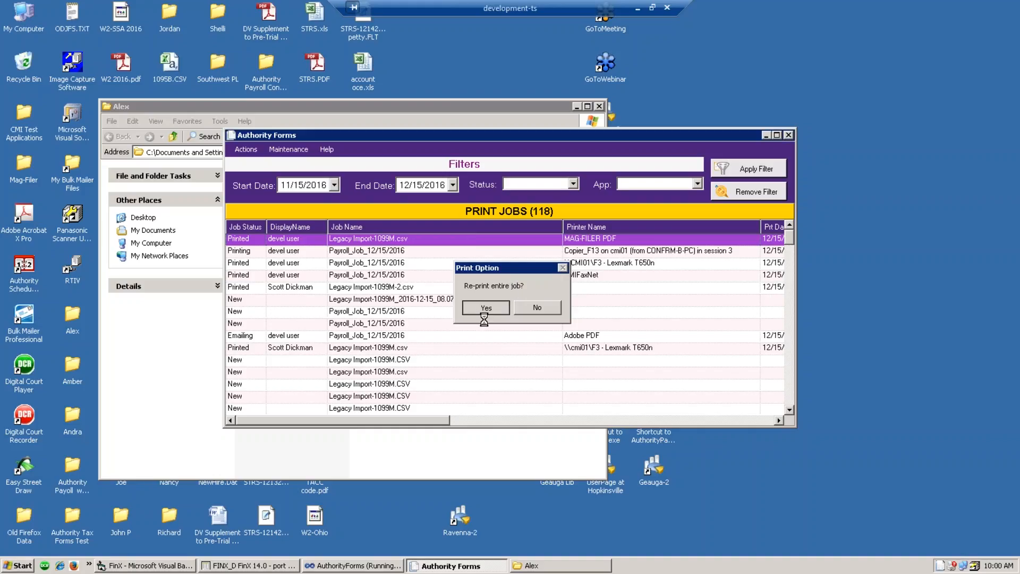
pyautogui.click(469, 311)
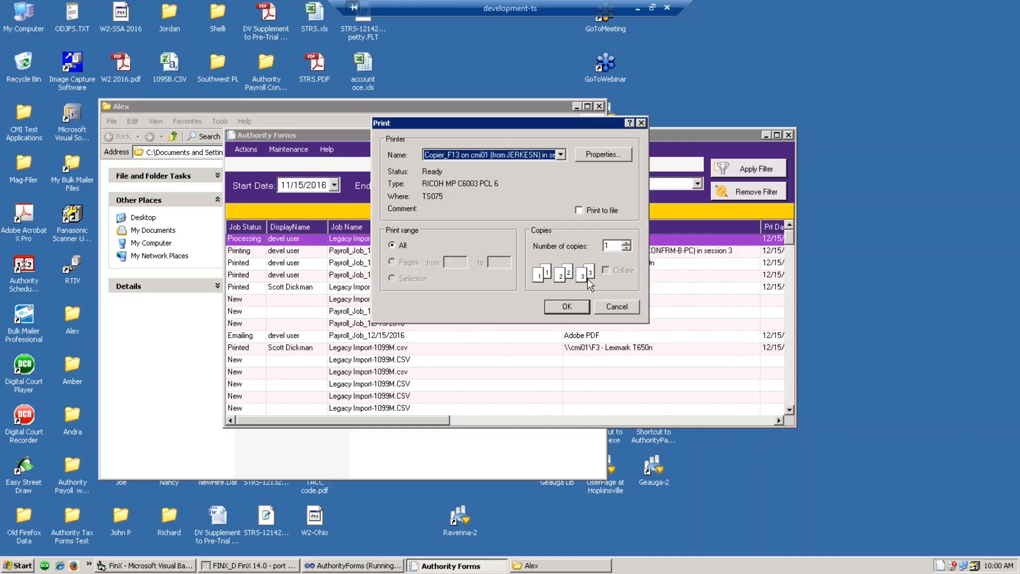
# - Cancel the printer selection, dismiss the error, minimize Authority Forms and close the Alex folder
pyautogui.click(642, 123)
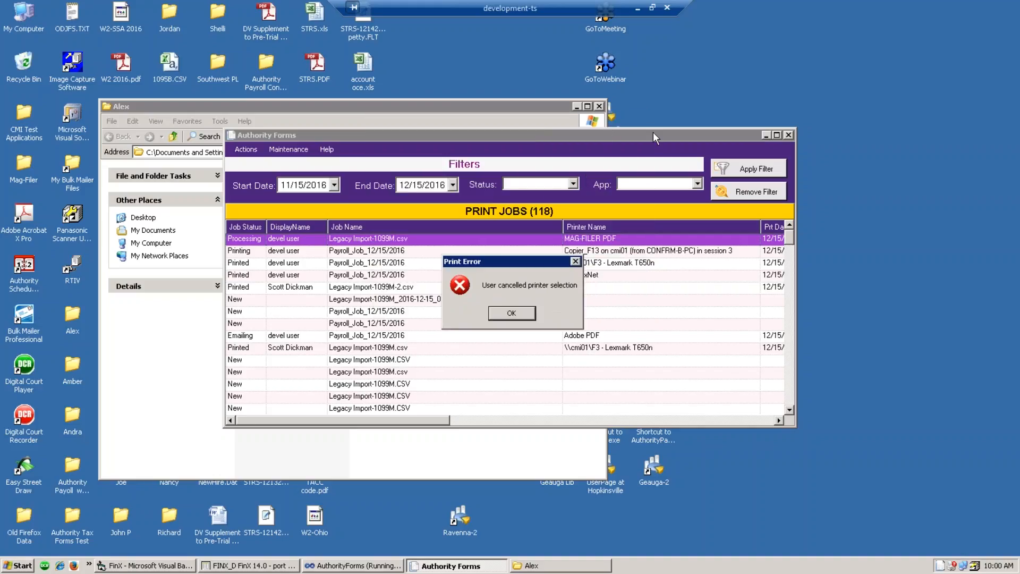
pyautogui.click(518, 314)
pyautogui.click(765, 136)
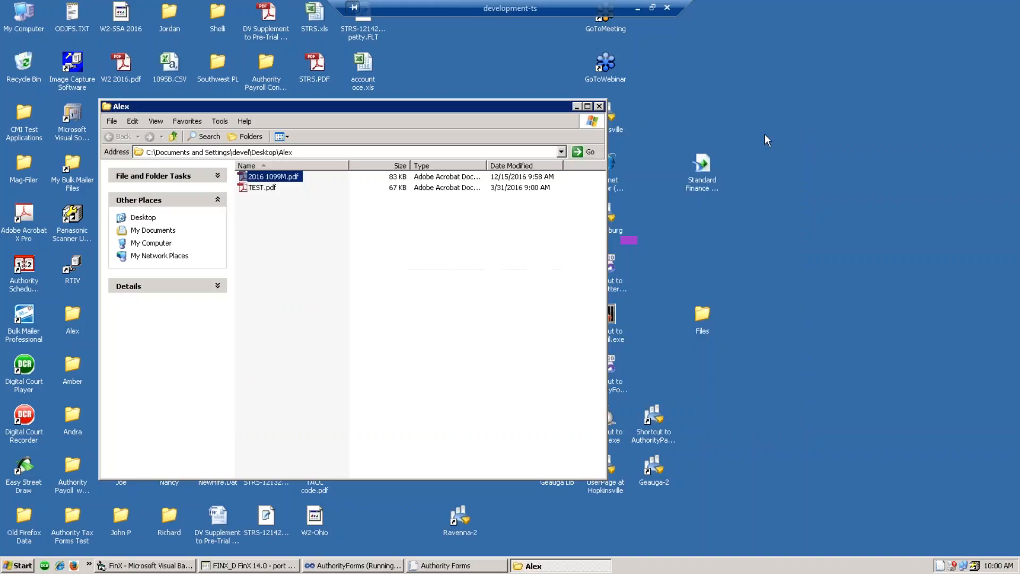
pyautogui.click(599, 106)
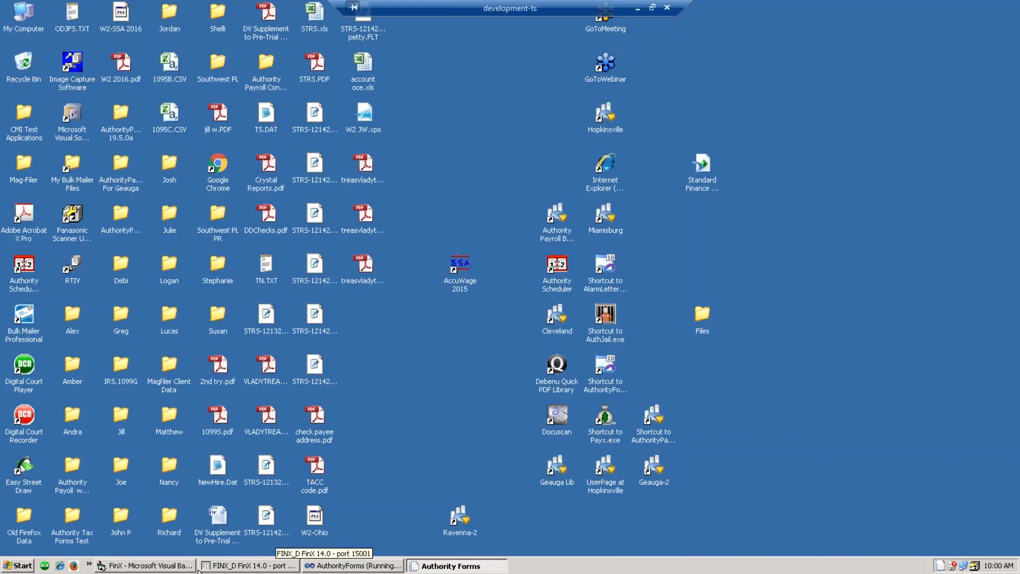
# - Restore FinX and expand Standard Budget Reporting under Budget Control to browse its reports
pyautogui.click(227, 566)
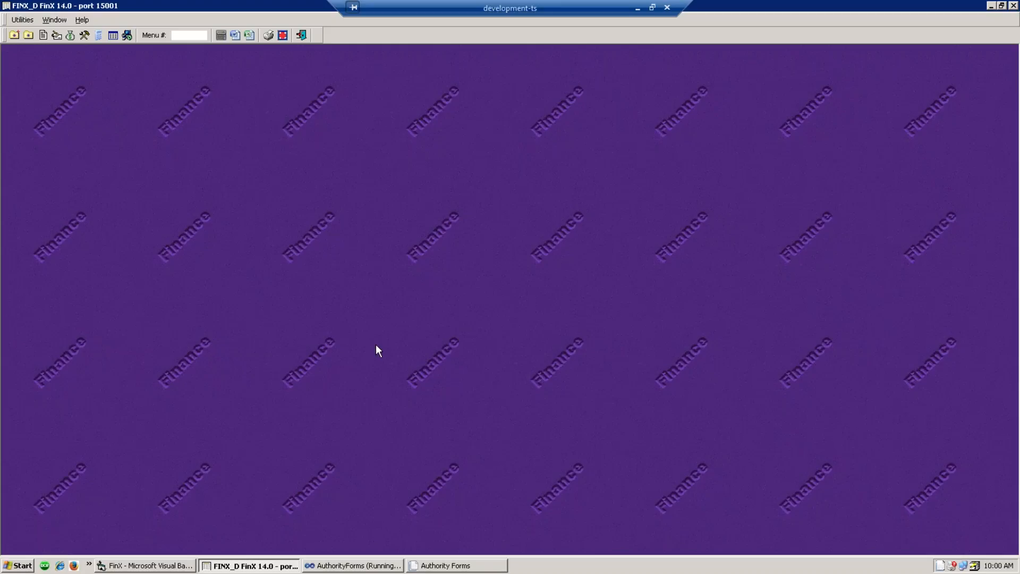
pyautogui.click(70, 36)
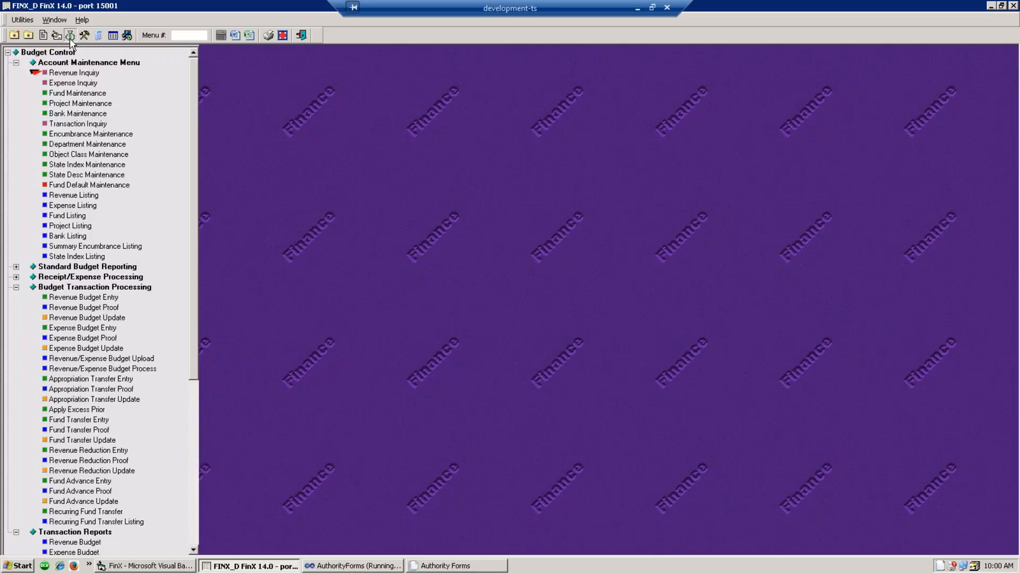
pyautogui.click(16, 267)
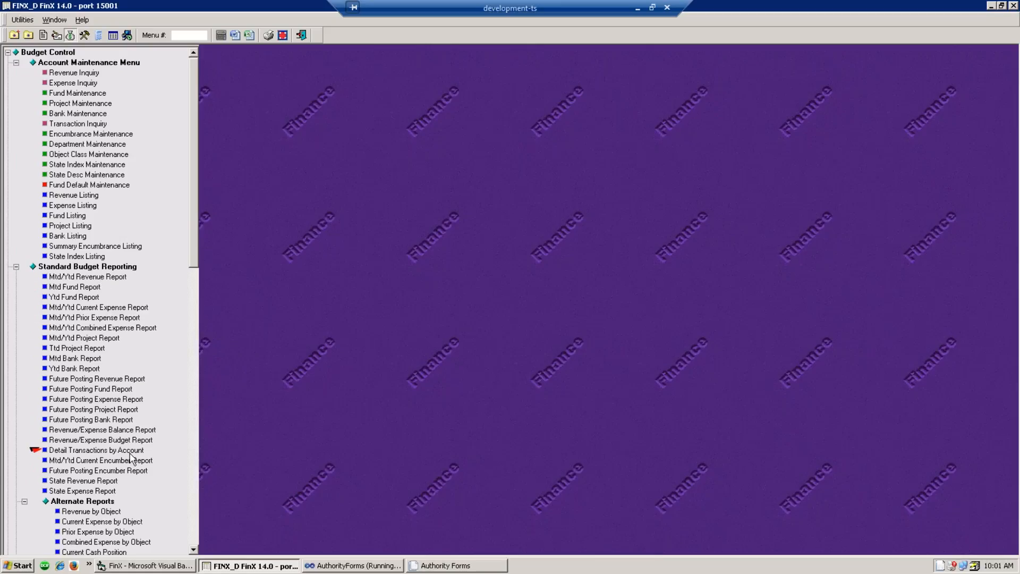
pyautogui.scroll(-2, 148, 473)
pyautogui.scroll(-2, 150, 476)
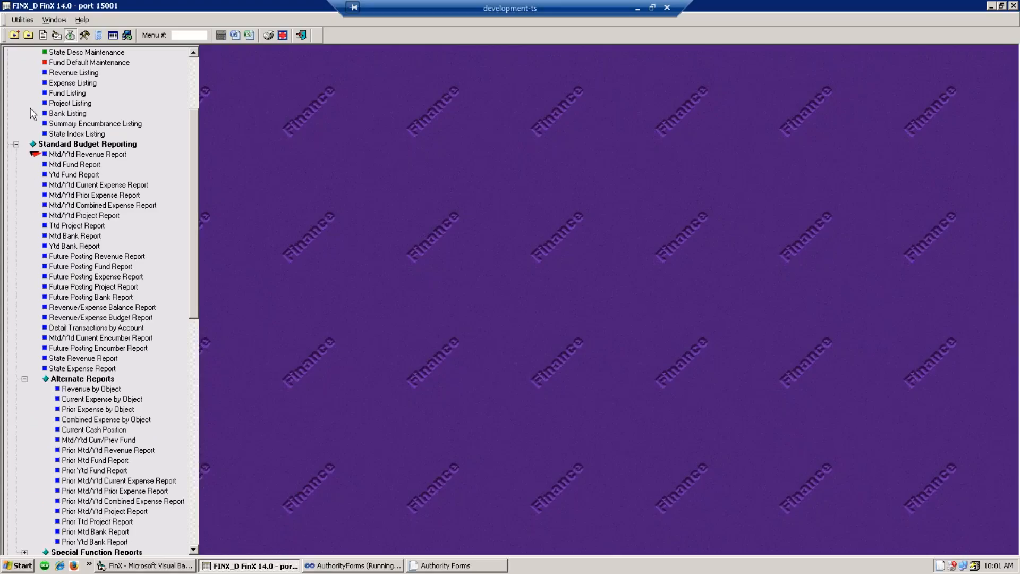
pyautogui.click(59, 38)
pyautogui.scroll(20, 198, 300)
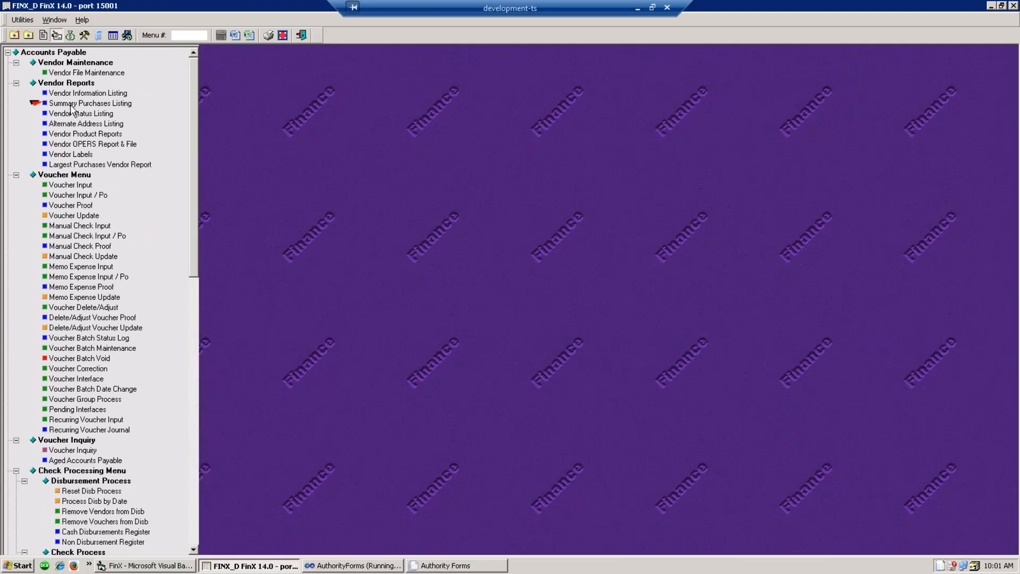
pyautogui.click(69, 35)
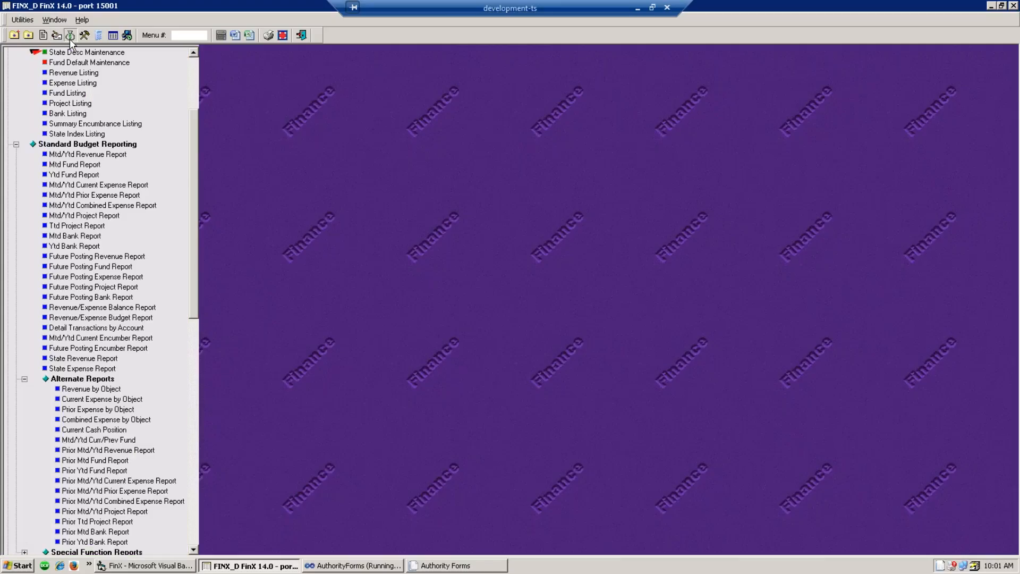
# - Open the Detail Transactions by Account report options and check K Detail Bank Transactions
pyautogui.click(80, 328)
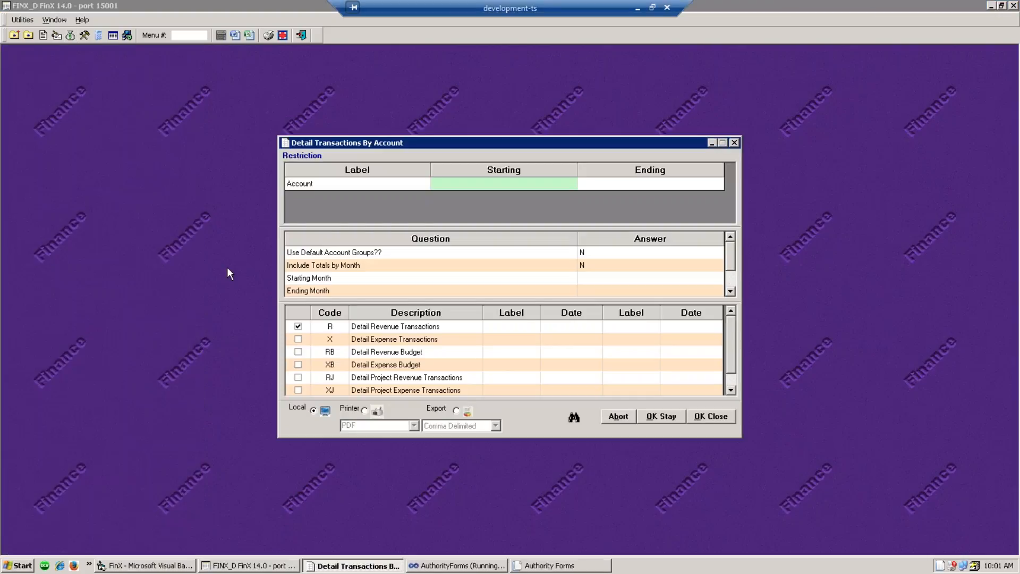
pyautogui.click(586, 279)
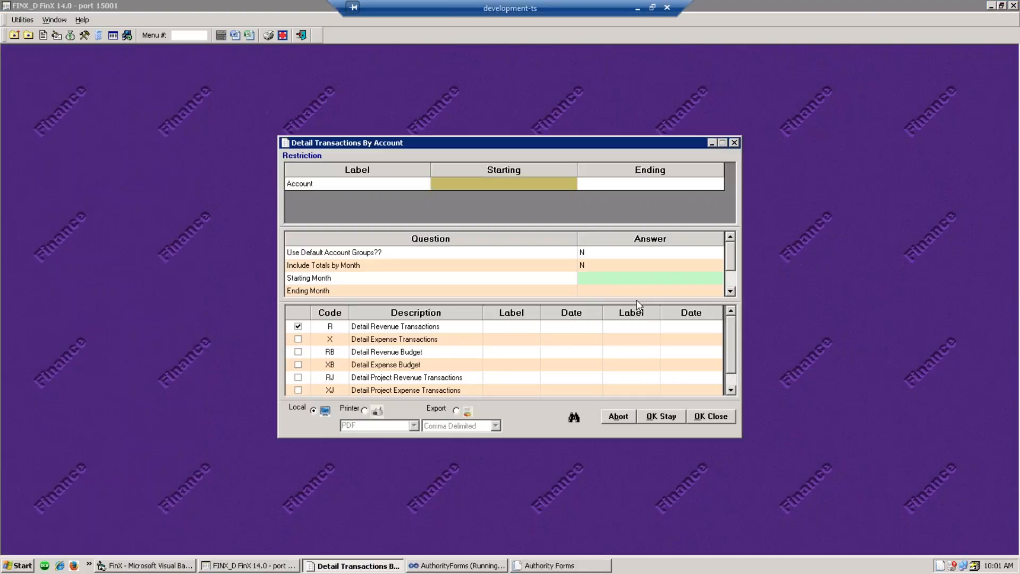
pyautogui.scroll(-2, 644, 288)
pyautogui.scroll(1, 625, 271)
pyautogui.click(731, 391)
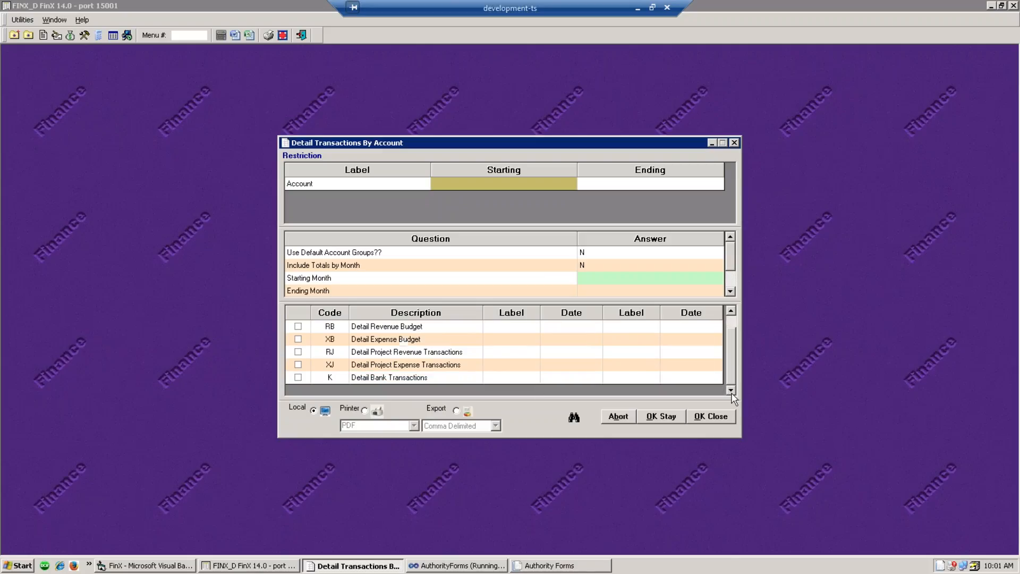
pyautogui.click(298, 378)
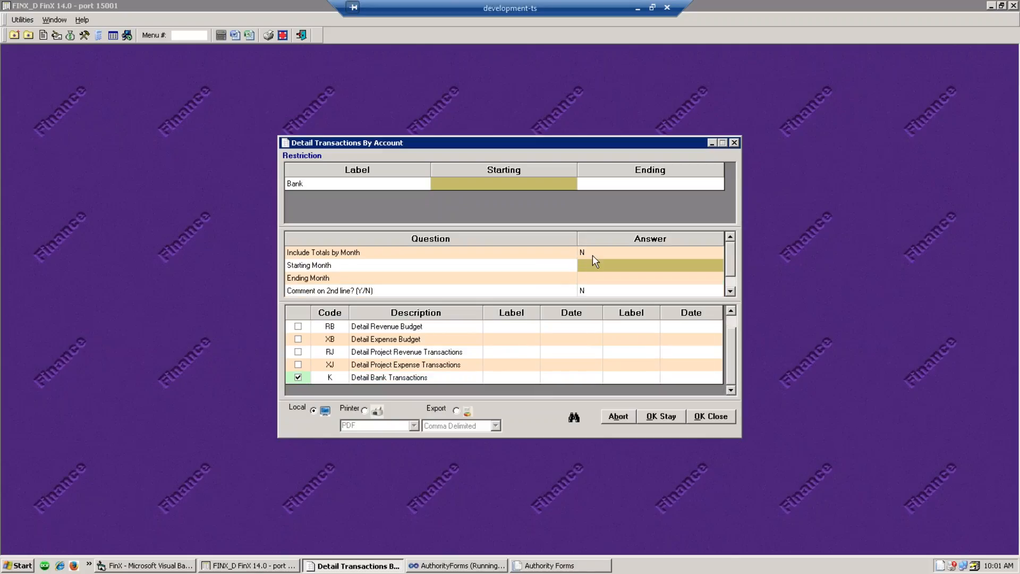
# - Run it for months 01–12 and banks 00001–99999, then close the report output
pyautogui.click(588, 267)
pyautogui.write('01')
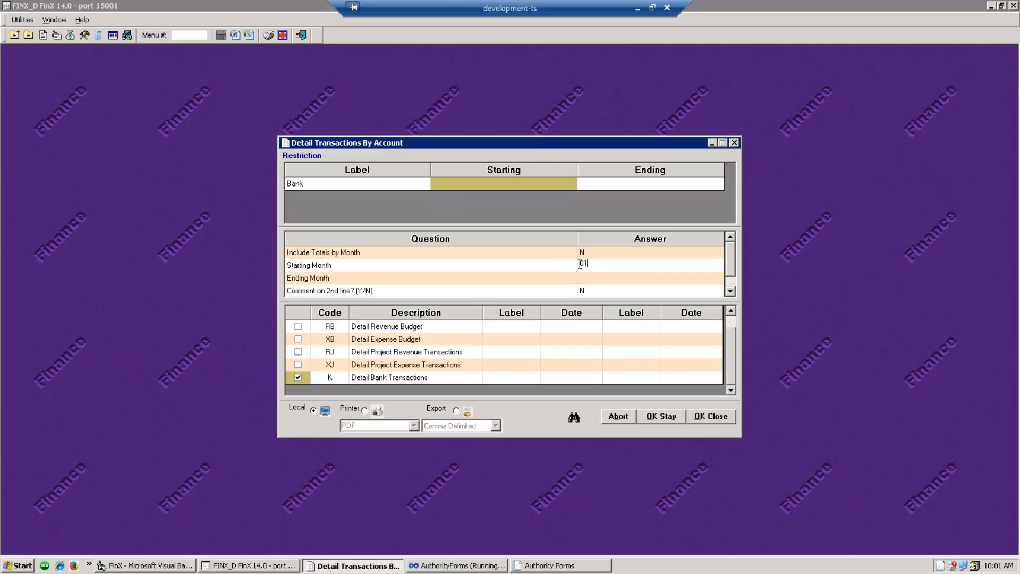
pyautogui.press('Return')
pyautogui.write('12')
pyautogui.click(452, 185)
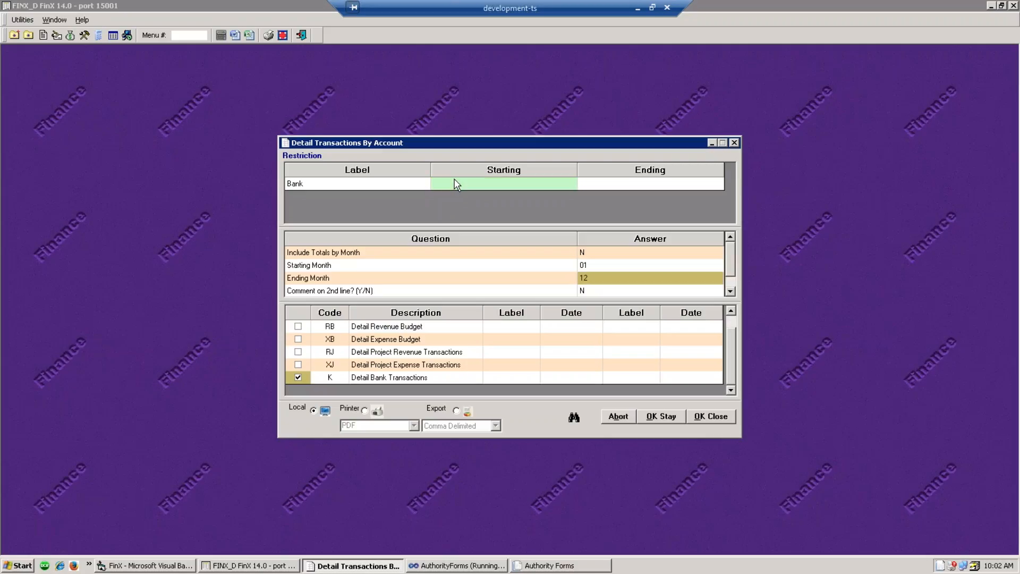
pyautogui.write('01')
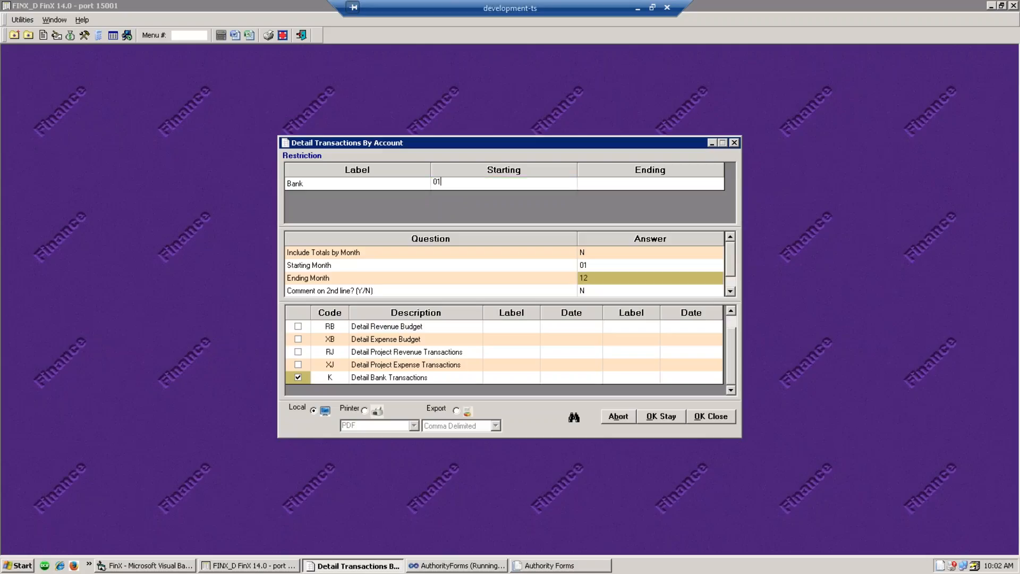
pyautogui.click(612, 183)
pyautogui.write('99999')
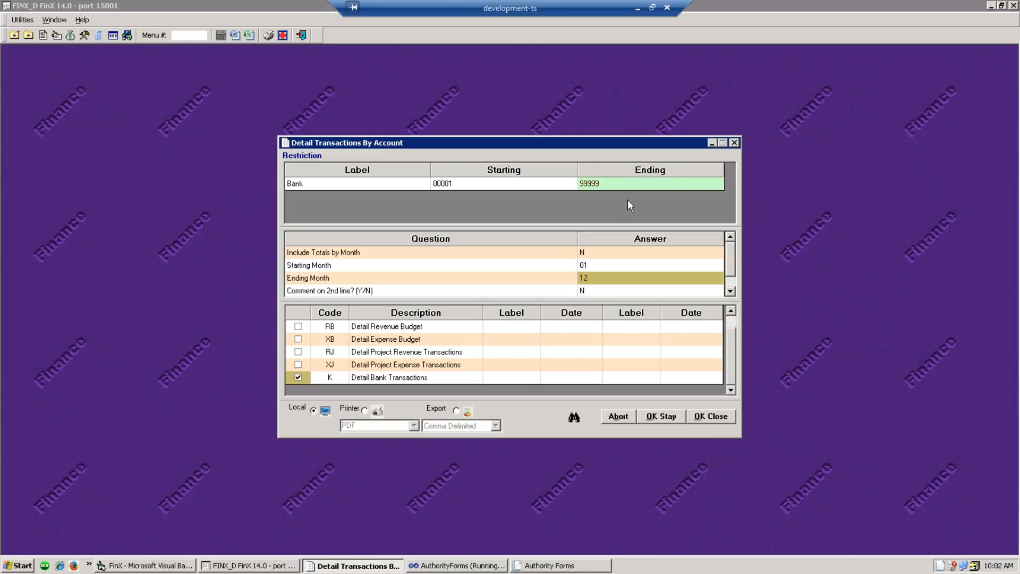
pyautogui.click(669, 414)
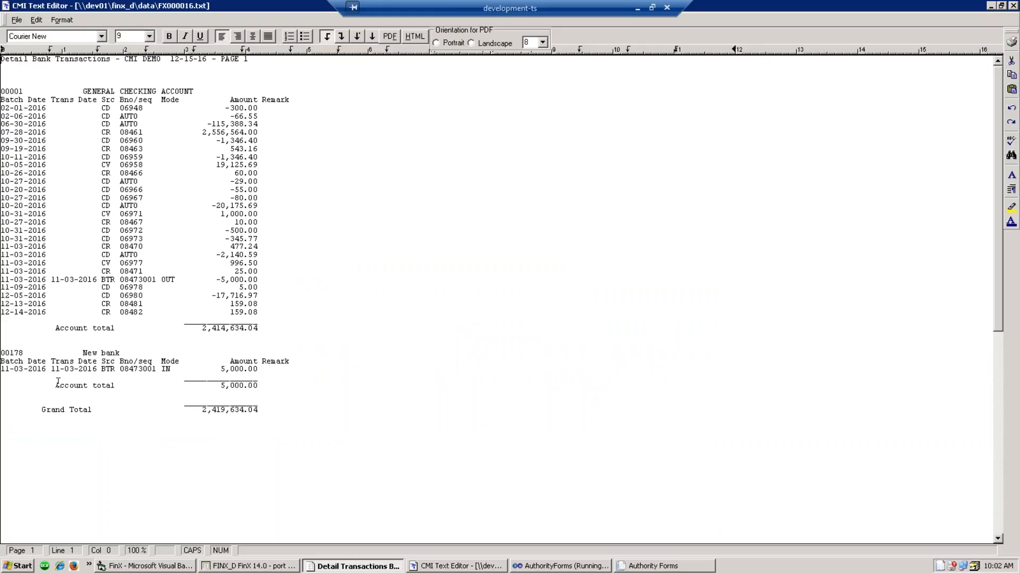
pyautogui.click(1014, 6)
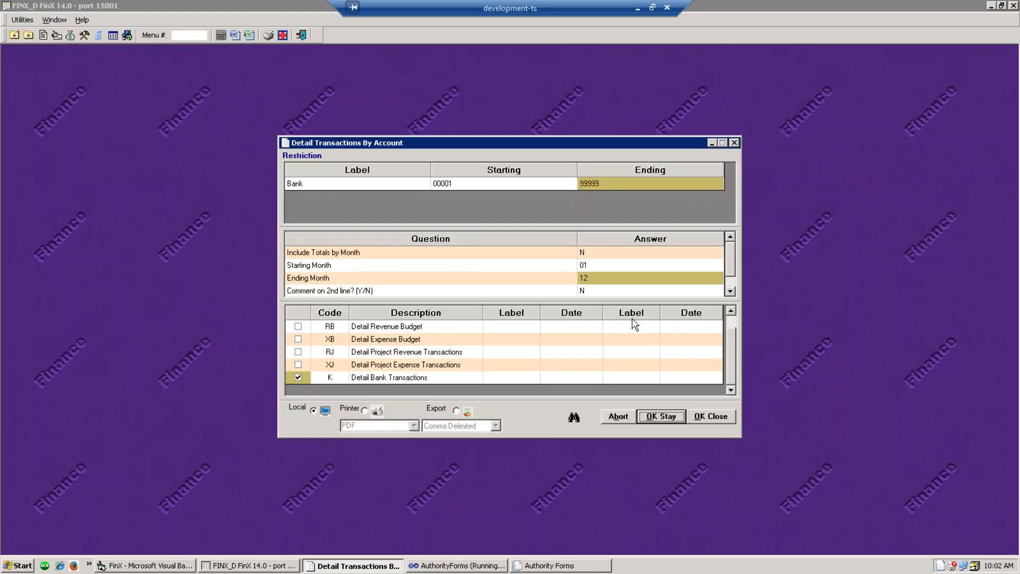
# - Tick X Detail Expense Transactions and run it for accounts 00001–99999, months 01–12
pyautogui.moveTo(730, 361); pyautogui.dragTo(731, 324)
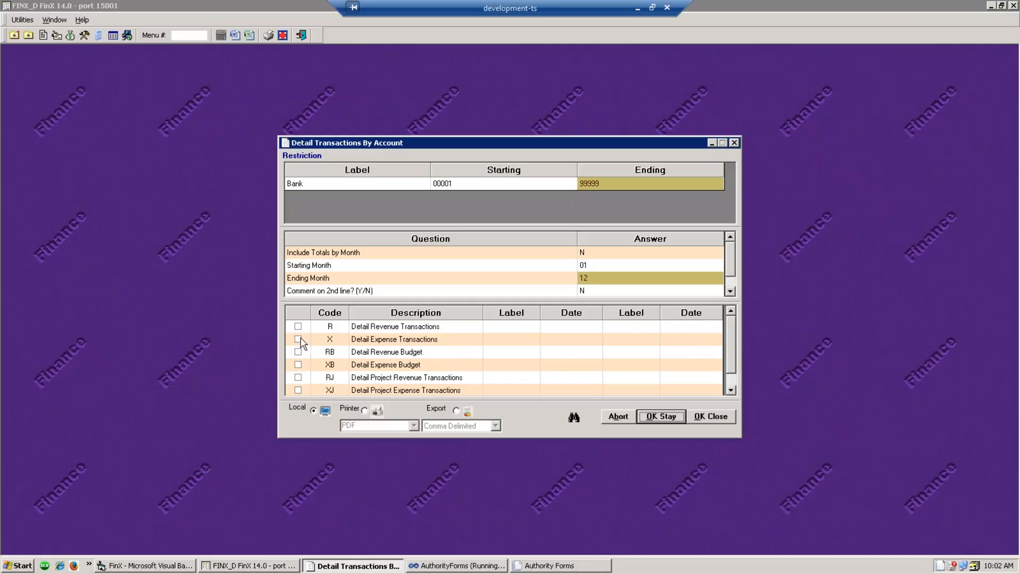
pyautogui.click(298, 339)
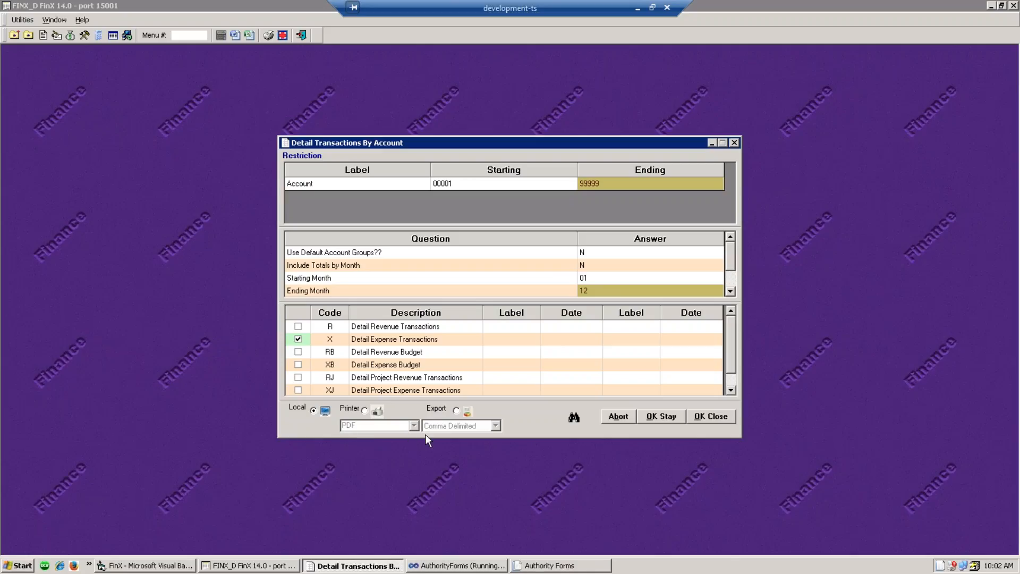
pyautogui.click(662, 416)
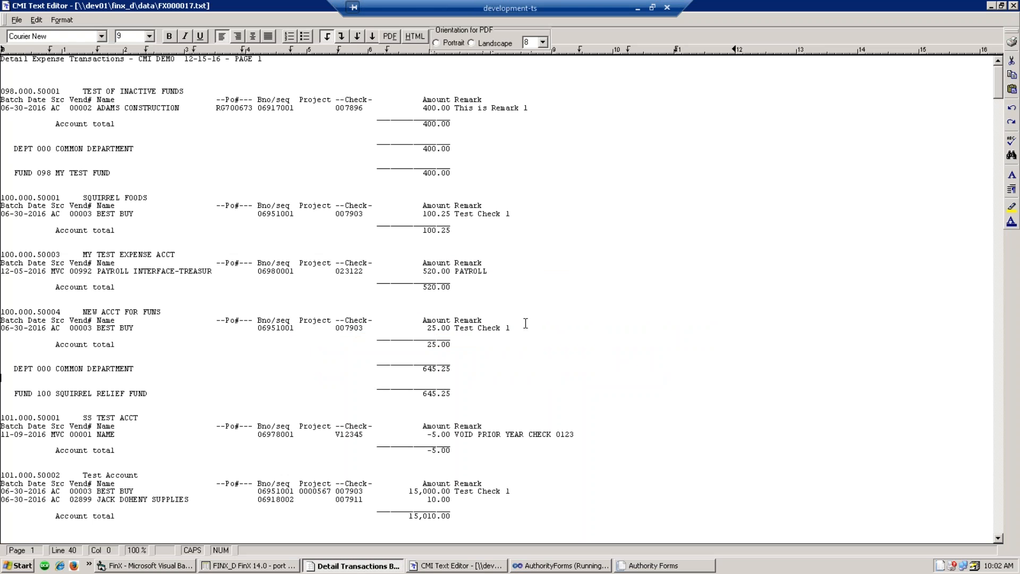
pyautogui.scroll(-12, 491, 372)
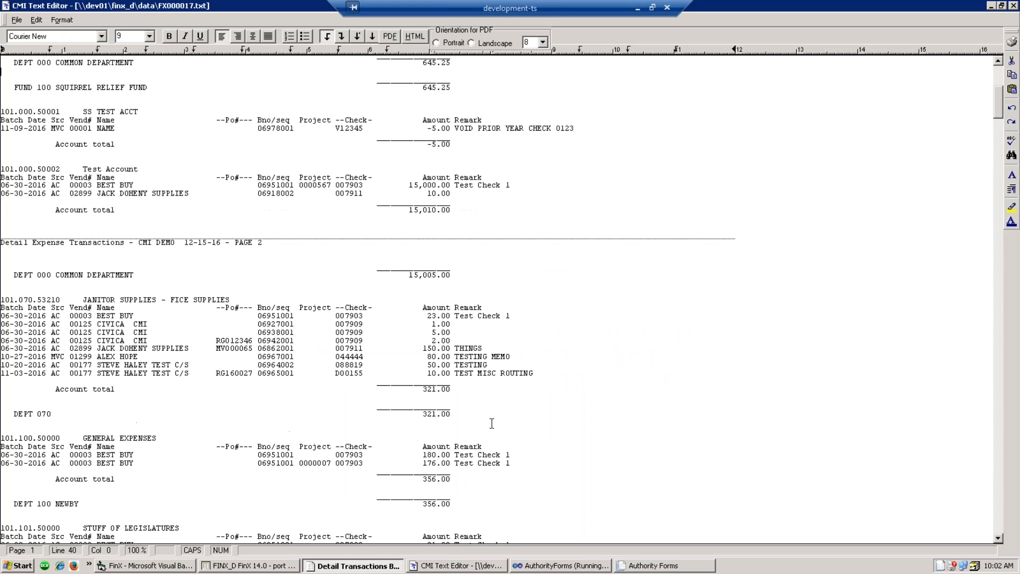
pyautogui.scroll(-20, 164, 289)
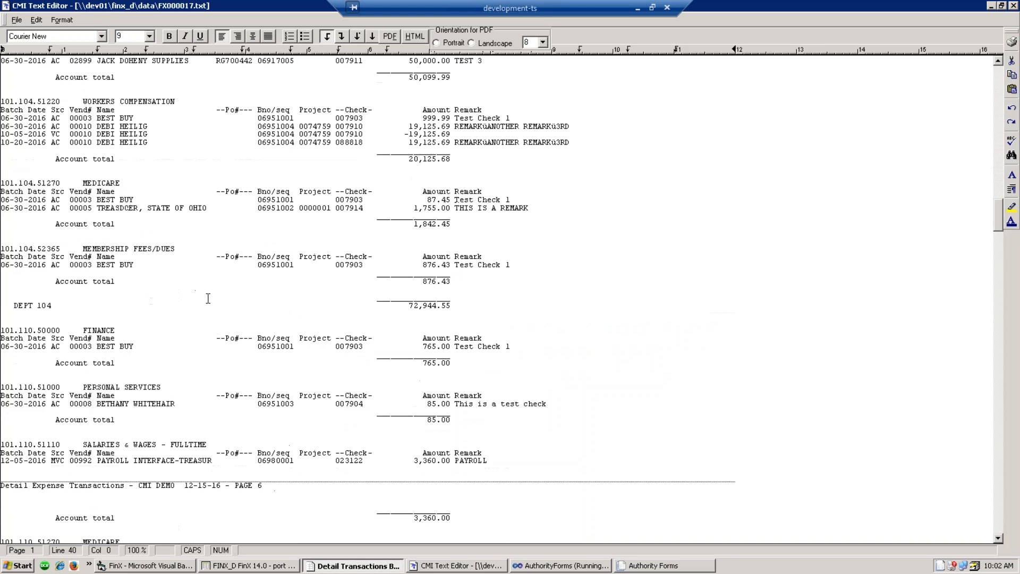
pyautogui.scroll(-20, 208, 299)
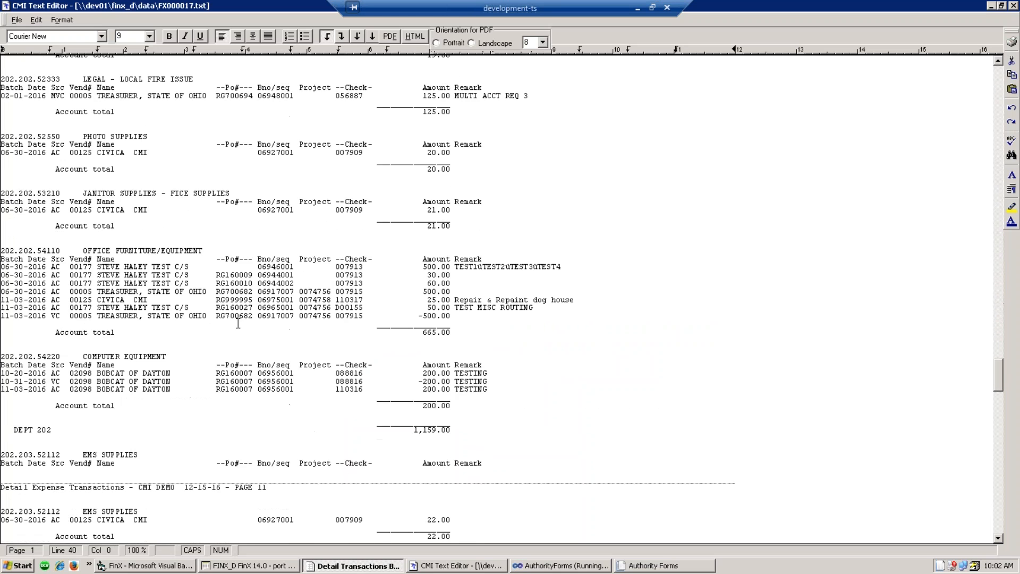
pyautogui.scroll(-20, 238, 324)
pyautogui.scroll(-8, 294, 323)
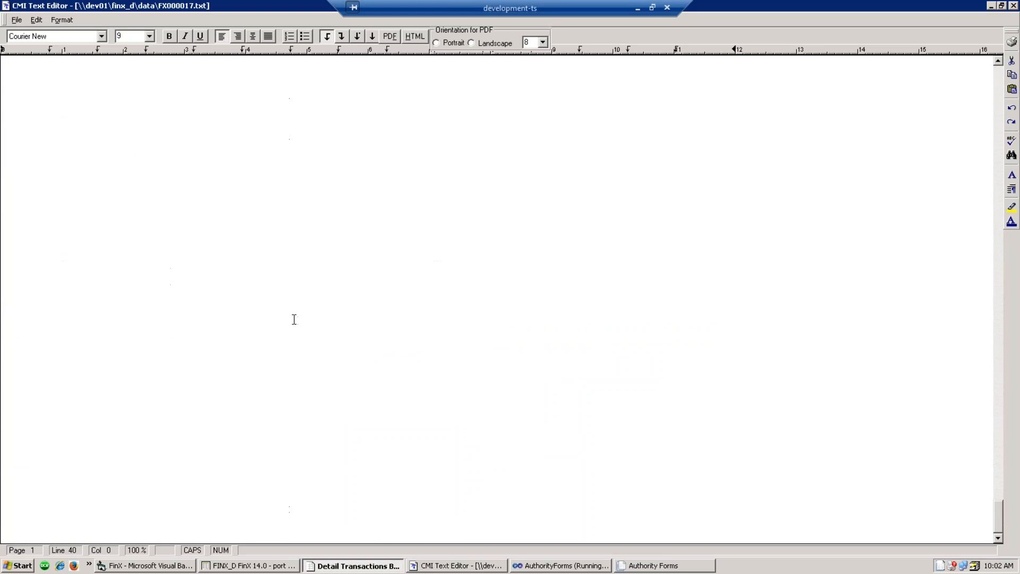
pyautogui.scroll(15, 294, 323)
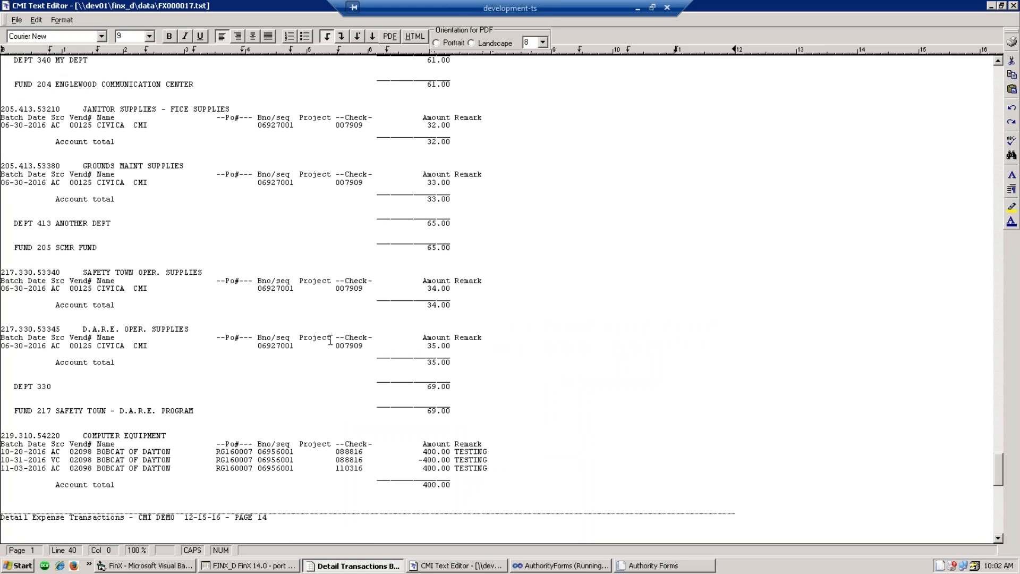
pyautogui.click(565, 264)
# - Close the expense report and options dialog, then show Accounts Payable's End-of-Month Processing tasks
pyautogui.click(1014, 5)
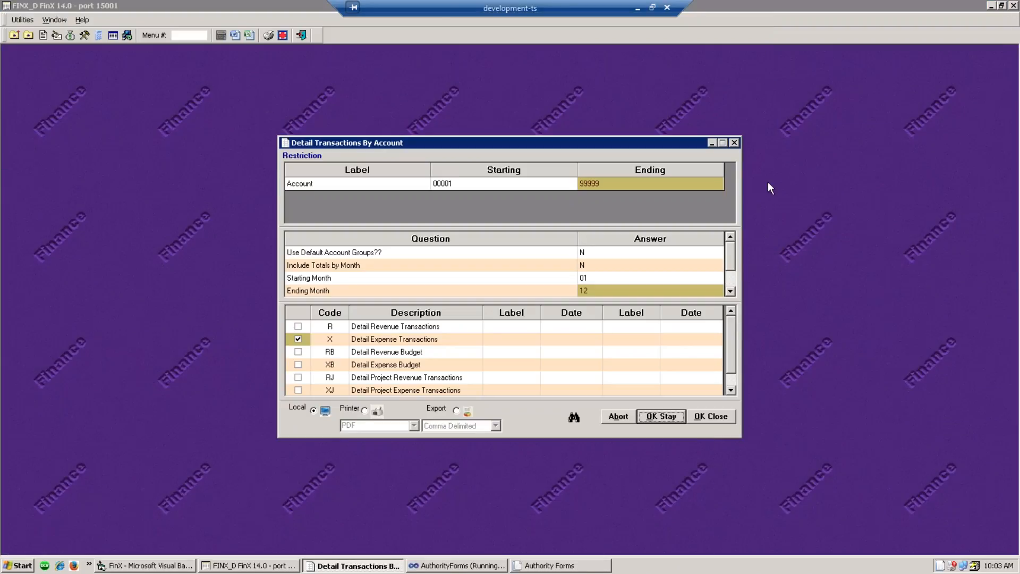
pyautogui.click(734, 144)
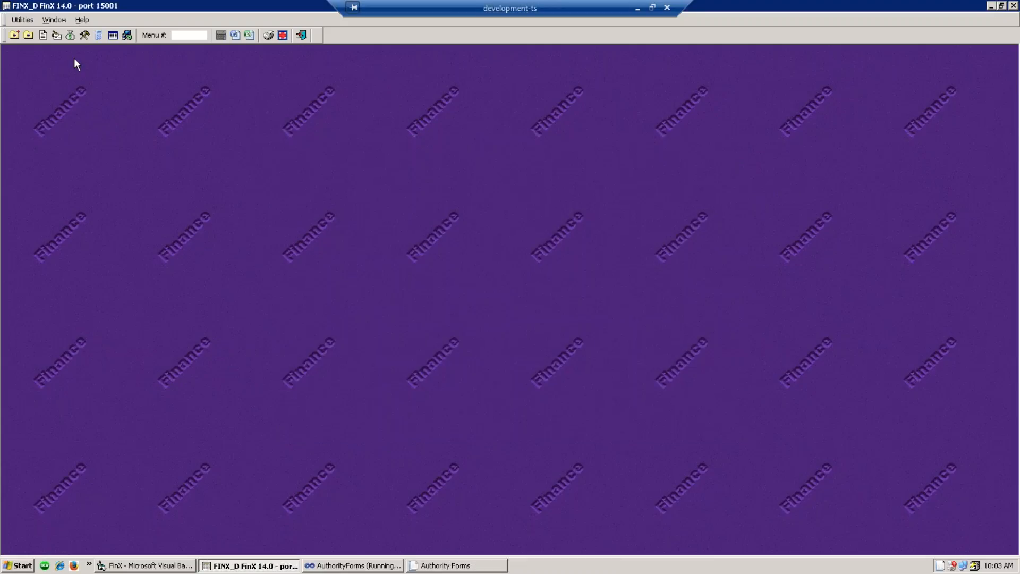
pyautogui.click(56, 35)
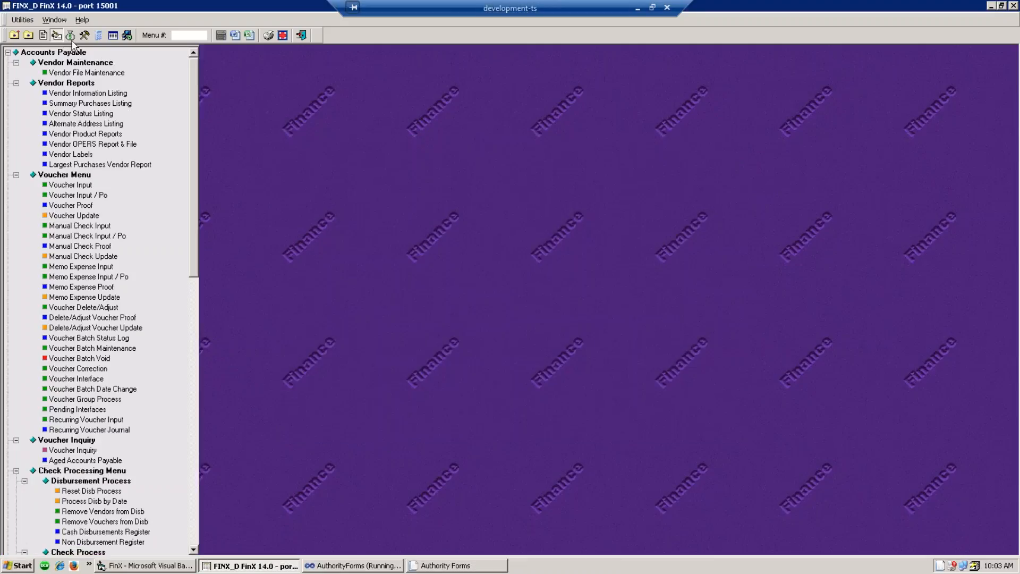
pyautogui.scroll(-20, 192, 403)
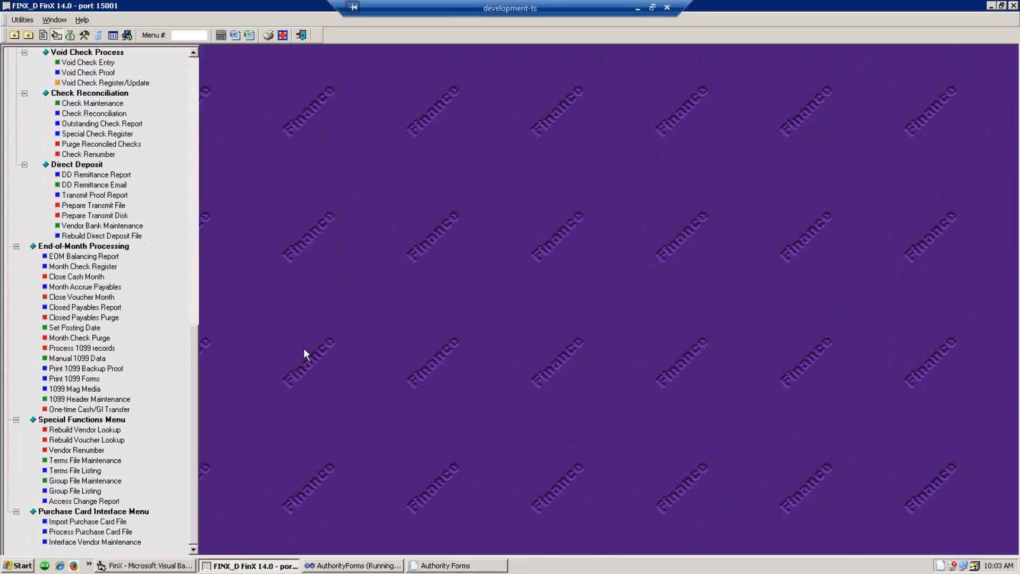
# - Open 1099 Mag Media and choose IRS FILE FOR 1099-MISC for tax year 2016
pyautogui.click(62, 391)
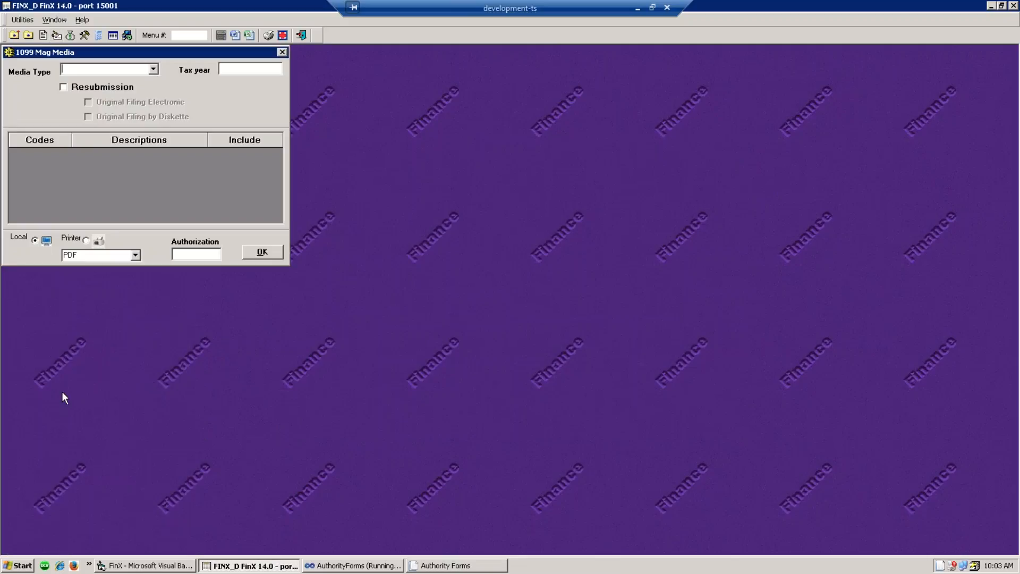
pyautogui.click(154, 70)
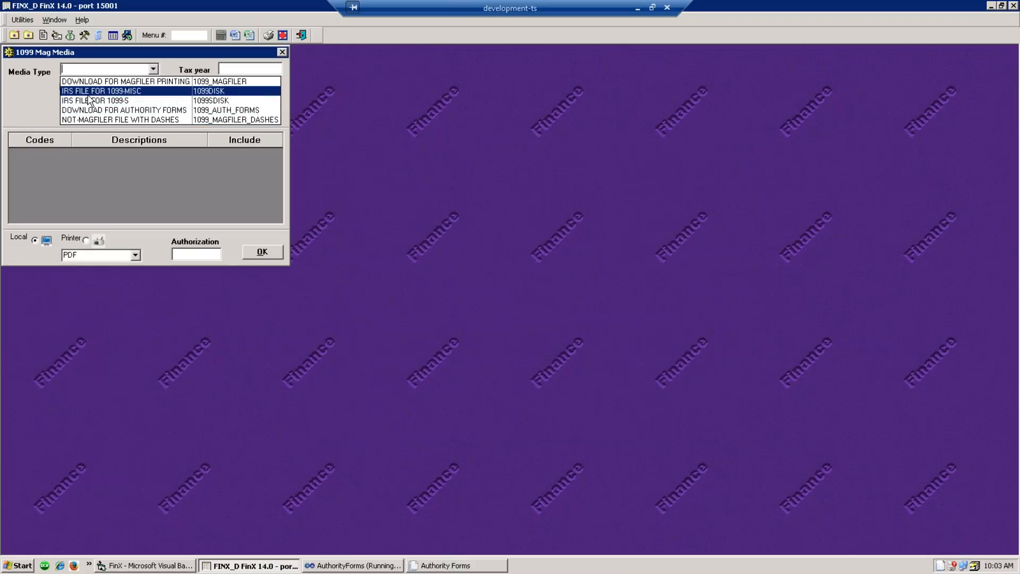
pyautogui.click(90, 93)
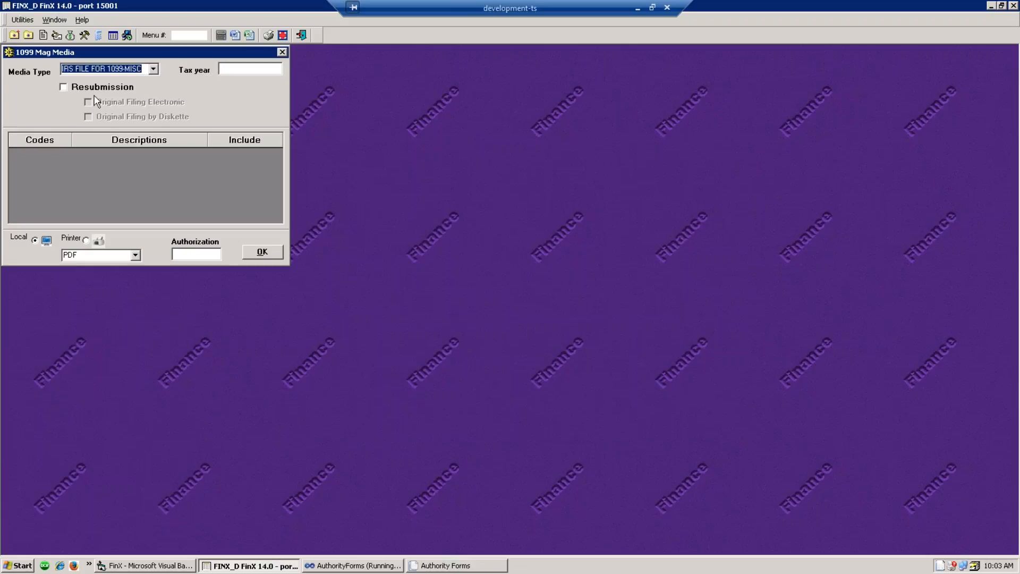
pyautogui.press('Tab')
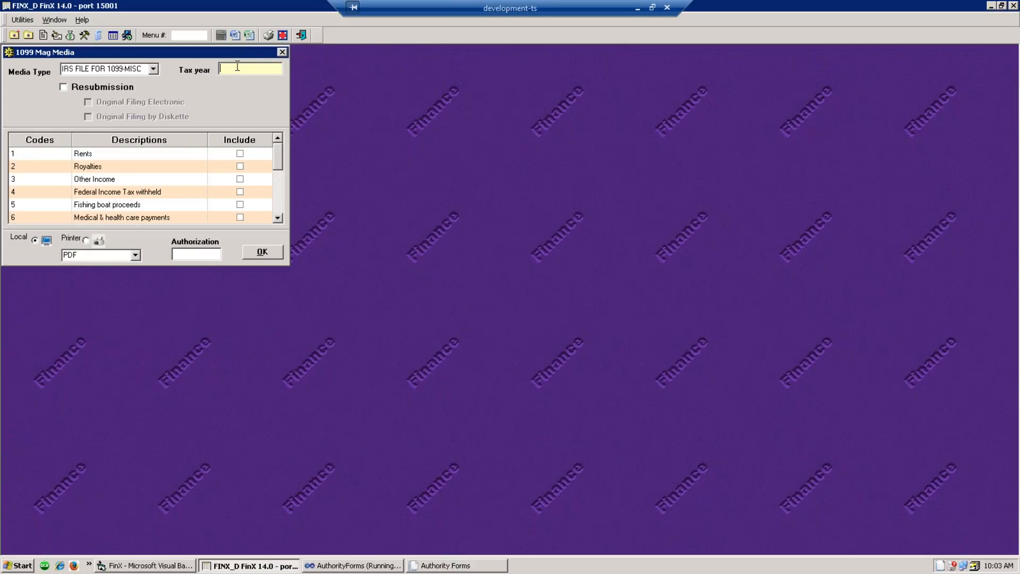
pyautogui.write('2016')
pyautogui.click(283, 221)
pyautogui.click(282, 221)
pyautogui.click(282, 221)
pyautogui.click(283, 221)
pyautogui.click(283, 221)
pyautogui.click(282, 221)
pyautogui.click(283, 221)
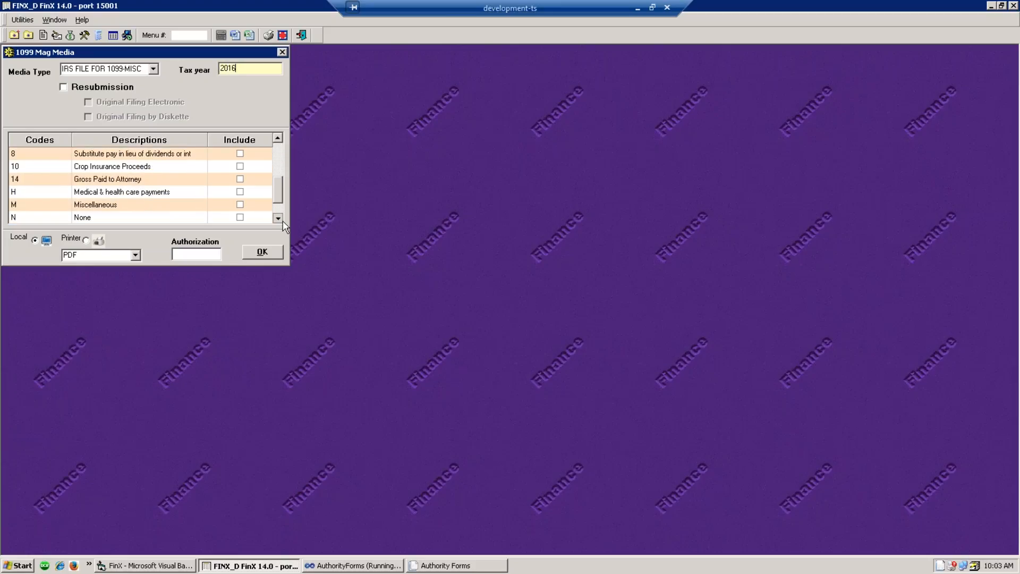
pyautogui.click(283, 221)
# - Include only code M Miscellaneous, enter the authorization code, and create the IRSTAX file
pyautogui.click(241, 192)
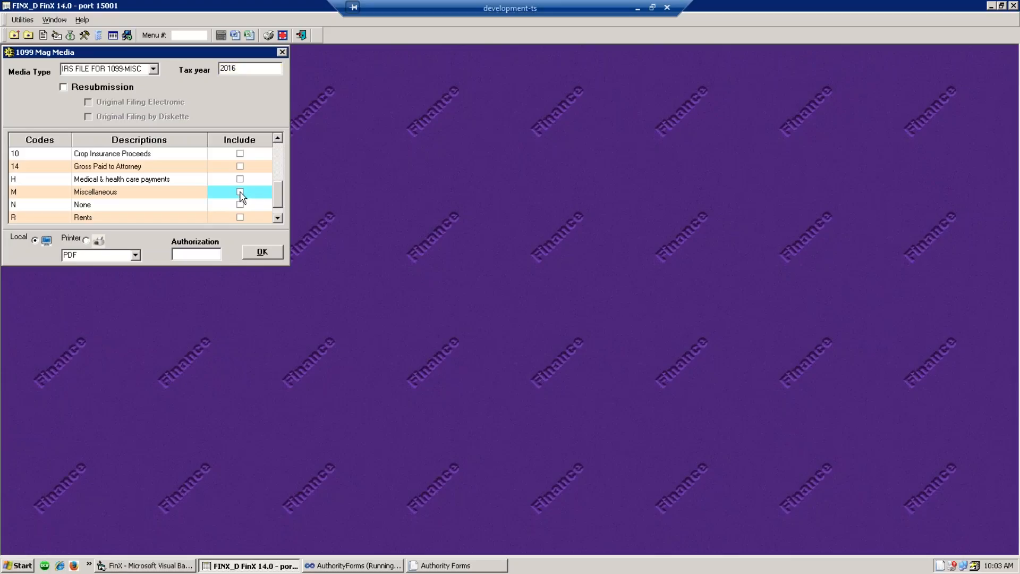
pyautogui.click(241, 192)
pyautogui.click(216, 254)
pyautogui.write('****')
pyautogui.click(259, 257)
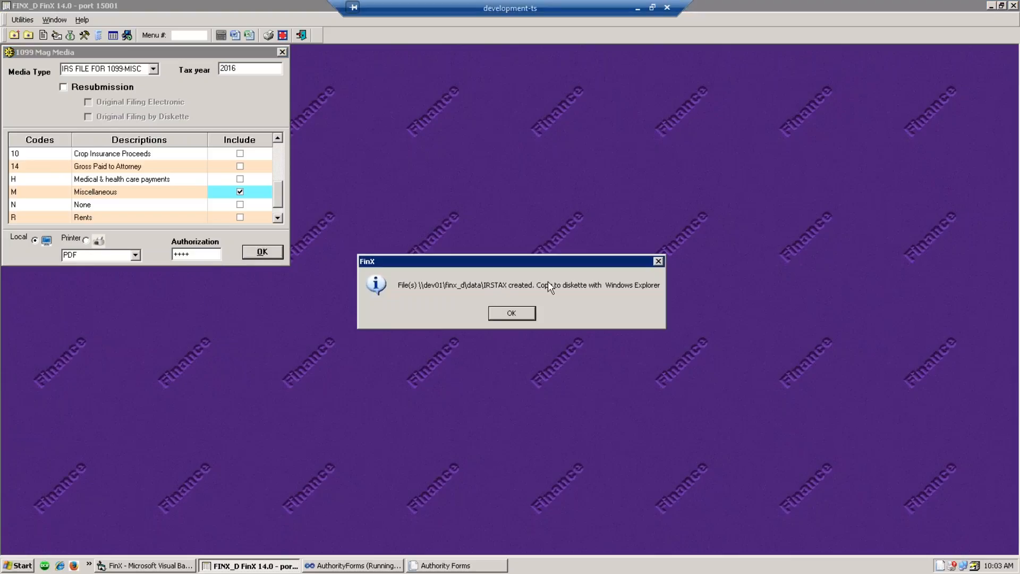
# - Review the 1099 disk proof report's 3,045.14 nonemployee compensation total for two vendors, then close it
pyautogui.click(513, 313)
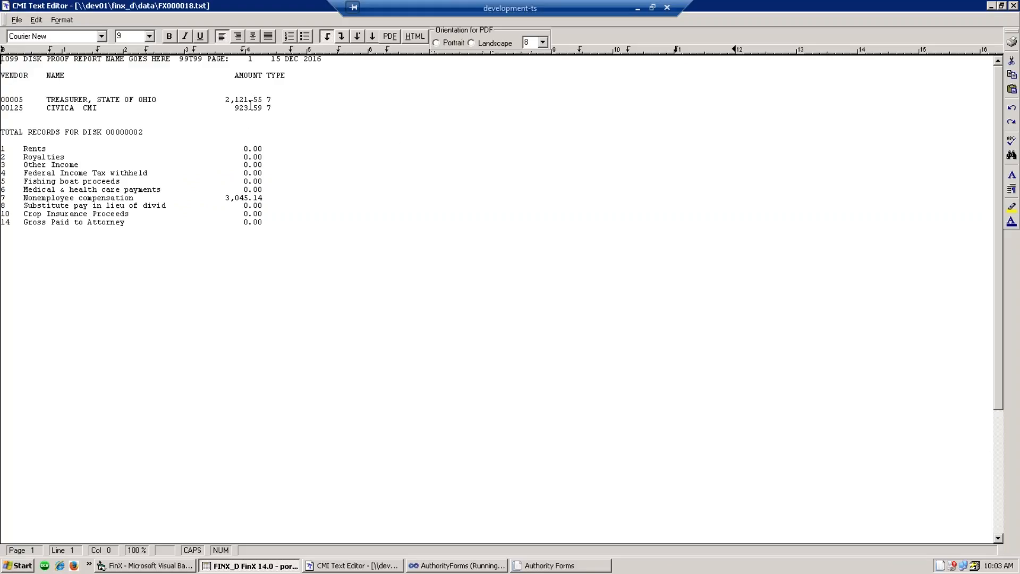
pyautogui.moveTo(266, 199); pyautogui.dragTo(230, 201)
pyautogui.click(237, 199)
pyautogui.click(1014, 5)
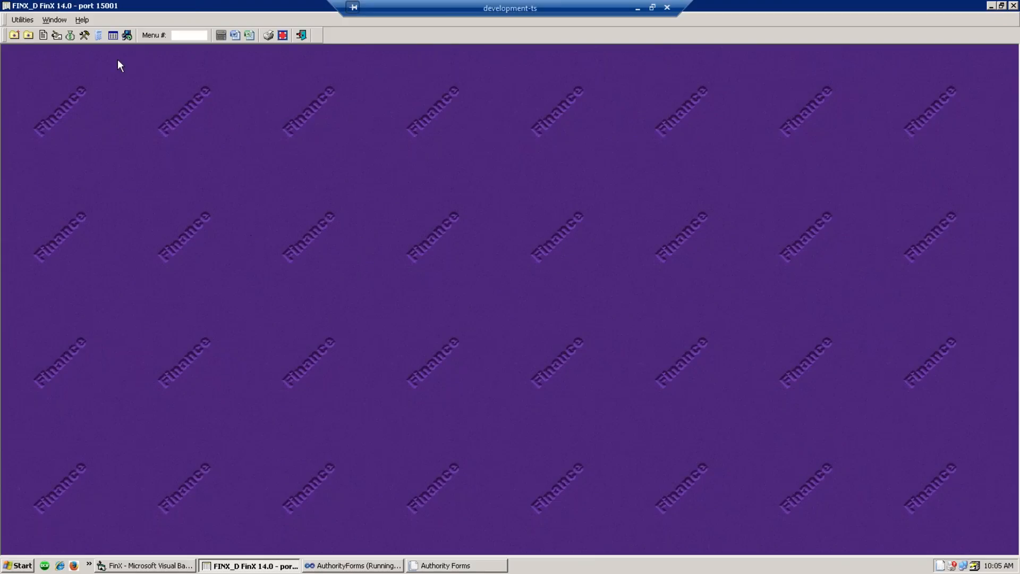
# - Run Encumber by Account & Fund with Balance as of Date set to 12.31.16
pyautogui.click(84, 37)
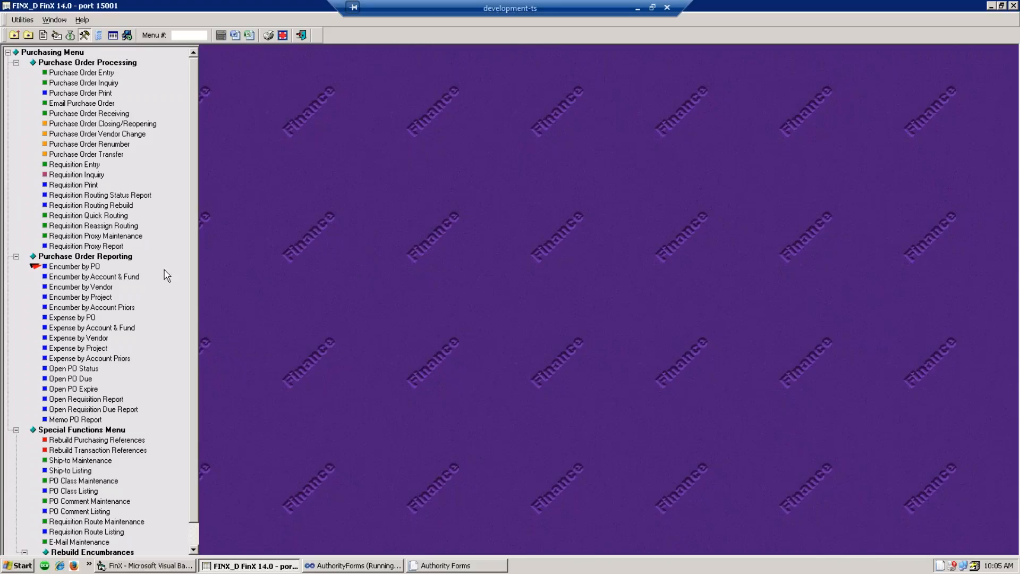
pyautogui.doubleClick(81, 277)
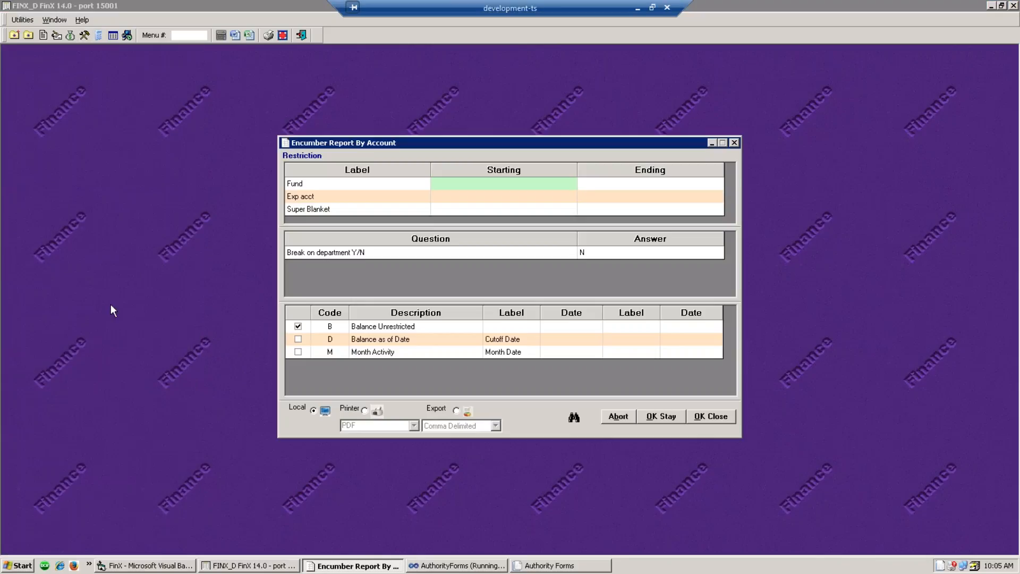
pyautogui.click(298, 341)
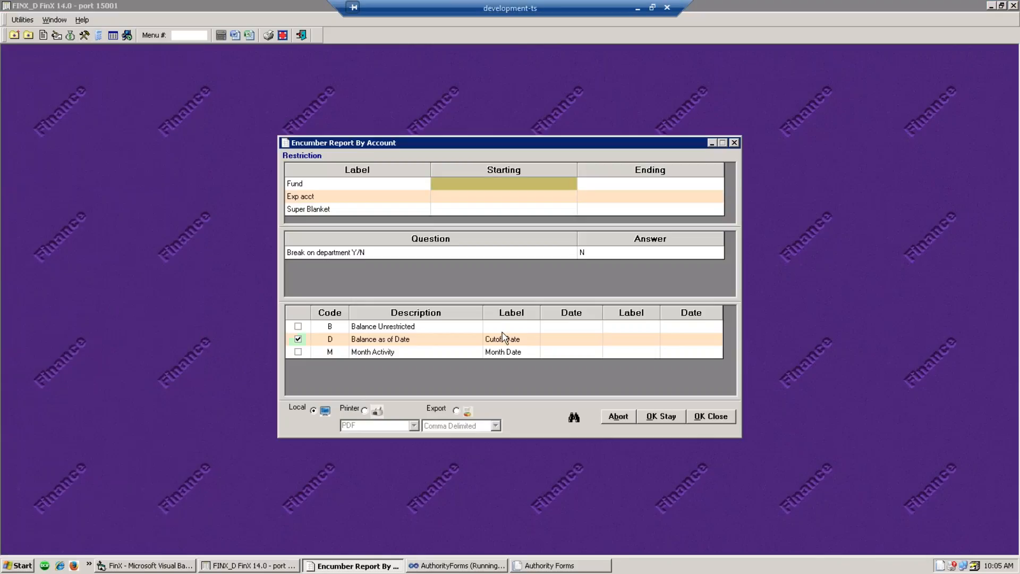
pyautogui.click(558, 340)
pyautogui.write('12.31.16')
pyautogui.click(711, 417)
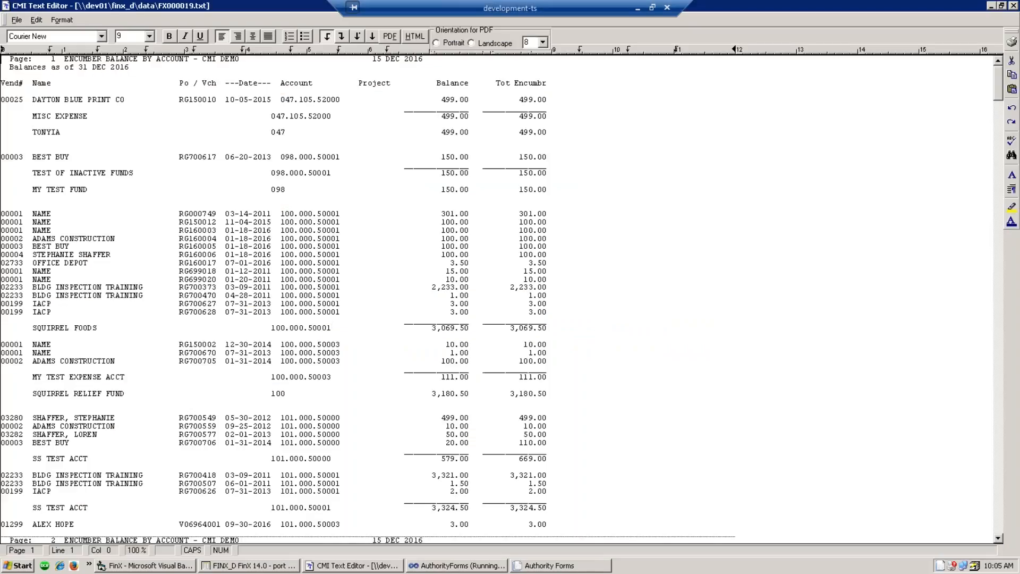
# - Look over the Encumber Balance by Account report lines, then close the report
pyautogui.tripleClick(610, 431)
pyautogui.scroll(-4, 623, 403)
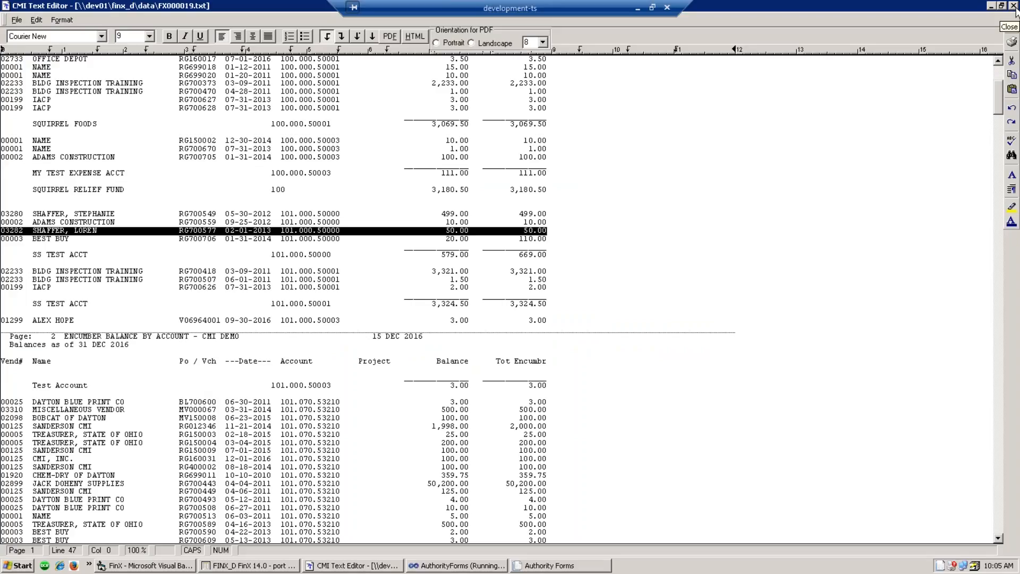
pyautogui.click(1013, 6)
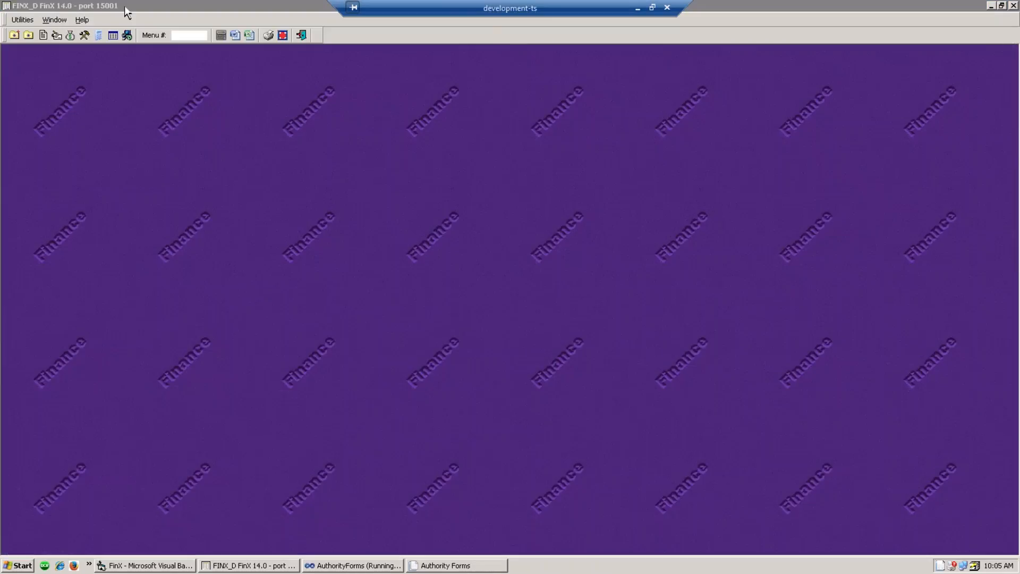
# - Switch from the Purchasing menu to the Financial Reports menu tree
pyautogui.click(85, 36)
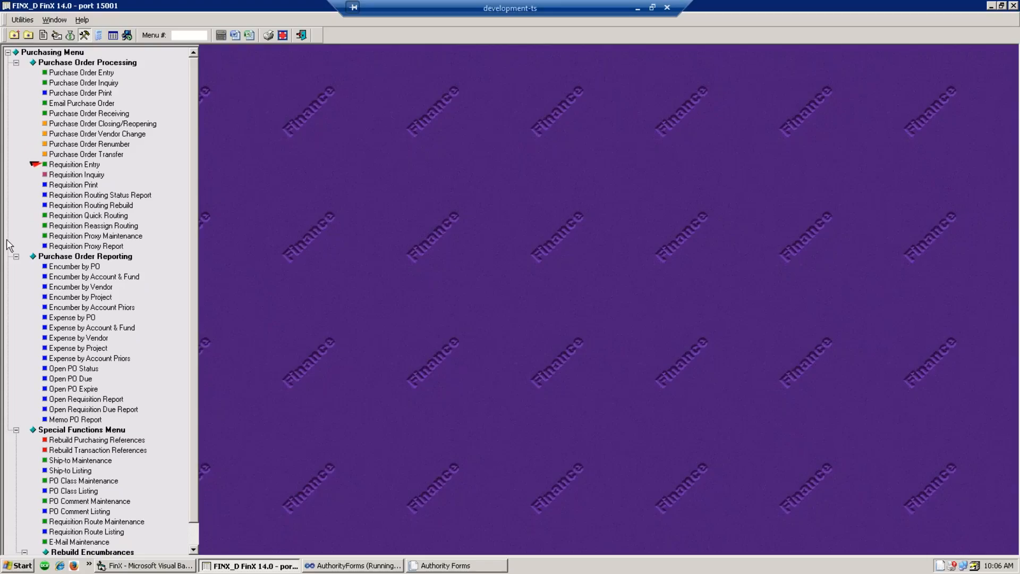
pyautogui.click(114, 36)
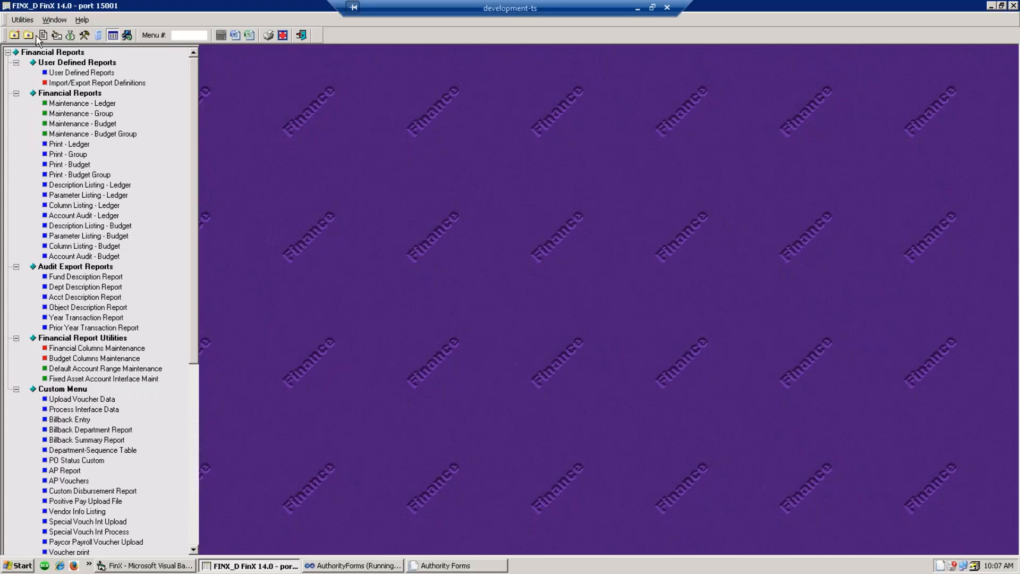
# - Run the Accounts Payable cash month close for 12.31.16 and acknowledge that batch 08480 is not updated
pyautogui.click(59, 38)
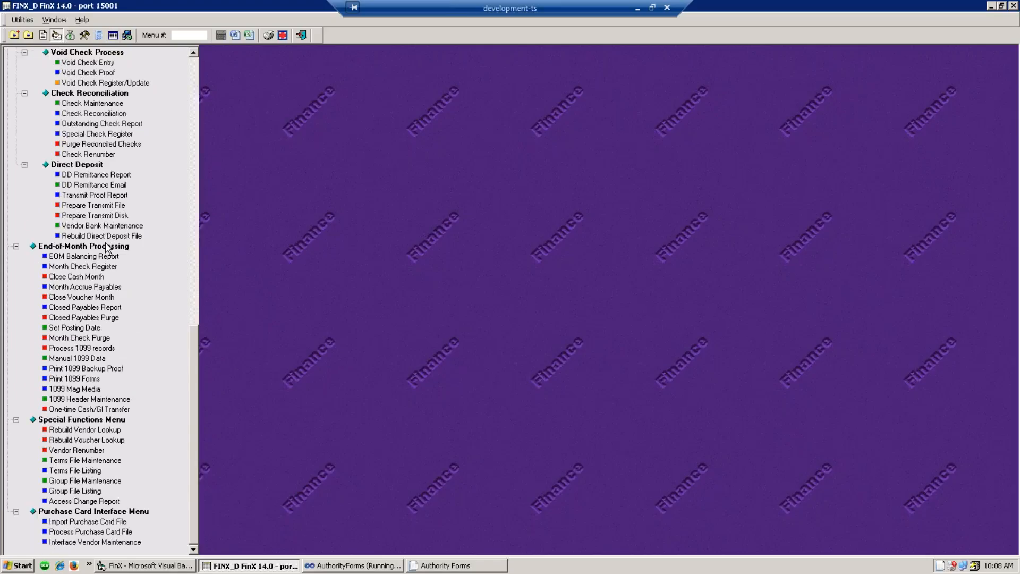
pyautogui.click(69, 277)
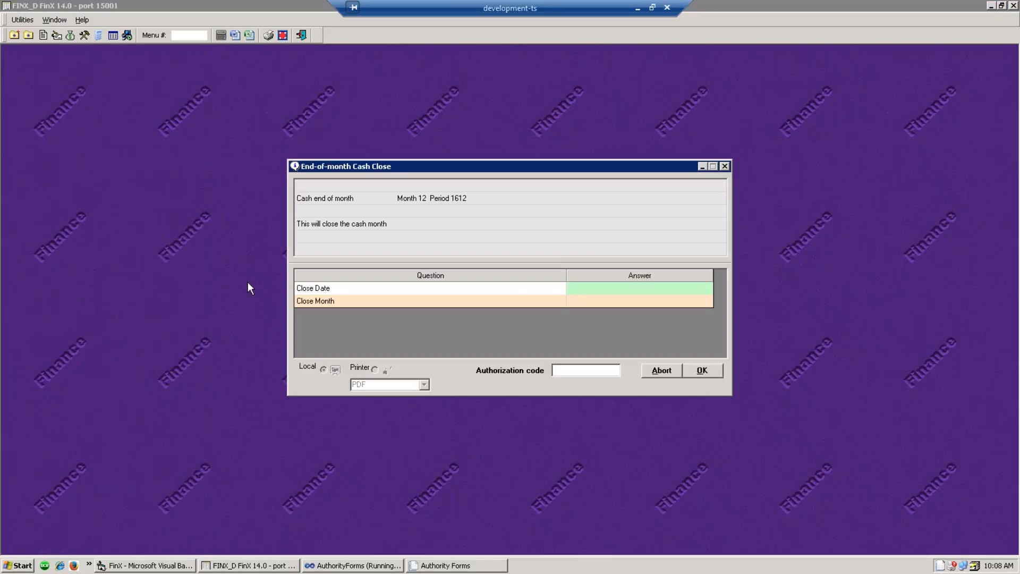
pyautogui.click(579, 289)
pyautogui.write('1')
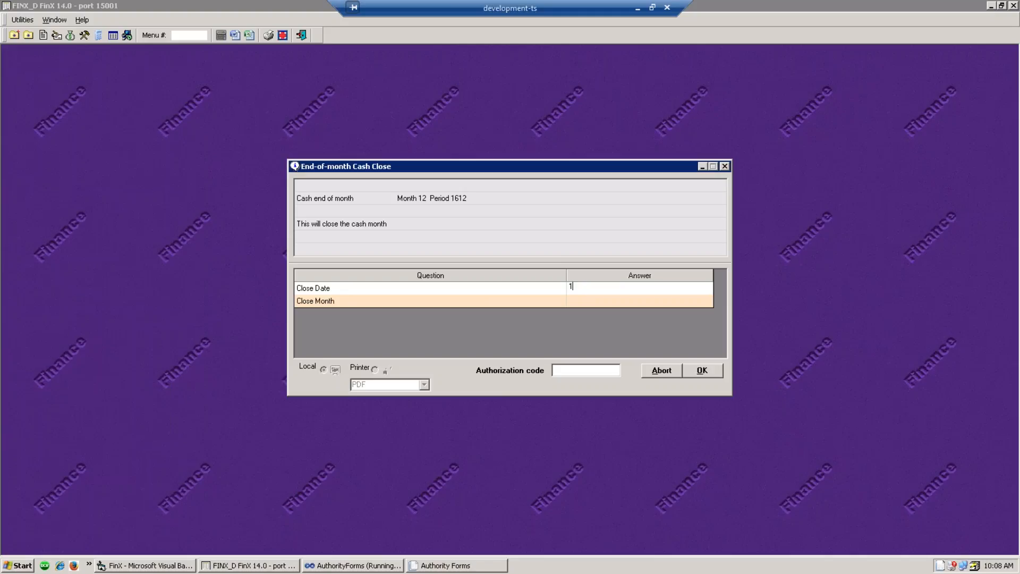
pyautogui.write('2.31.16')
pyautogui.press('Return')
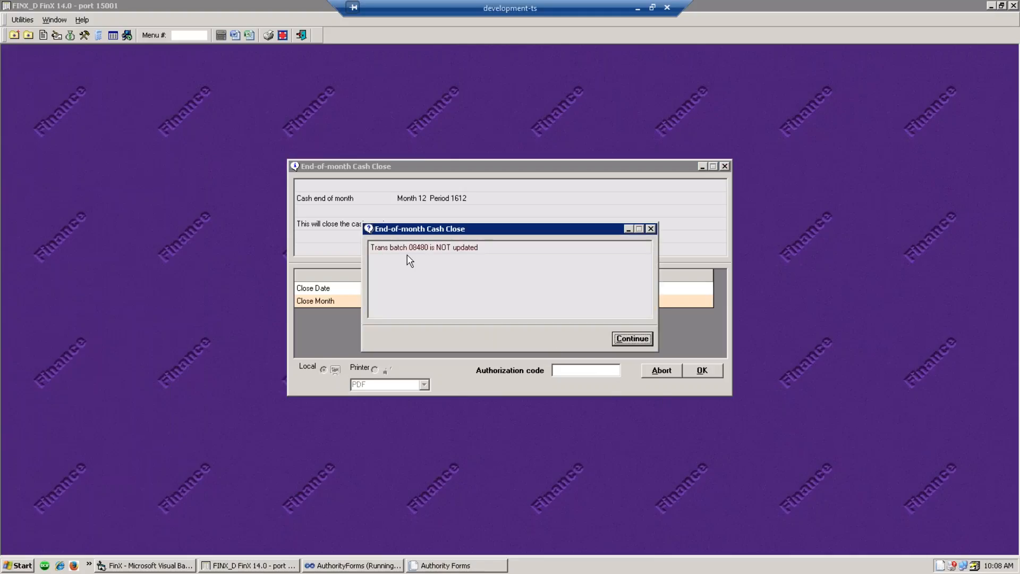
pyautogui.click(640, 341)
pyautogui.click(70, 35)
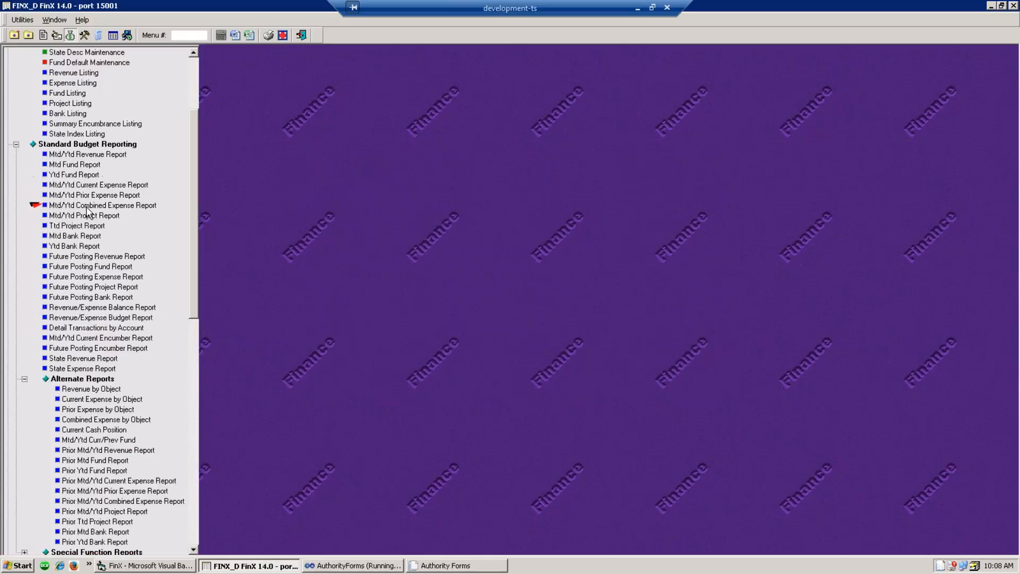
# - Check batch 08480 in the Transaction Batch Status Log, then scroll to Budget Transaction Processing
pyautogui.scroll(-11, 83, 166)
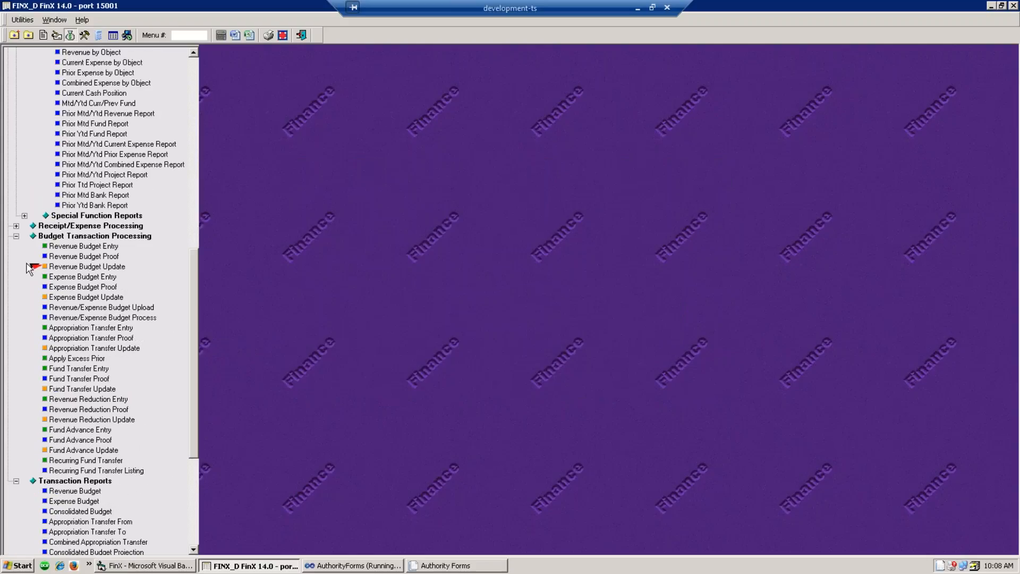
pyautogui.click(16, 226)
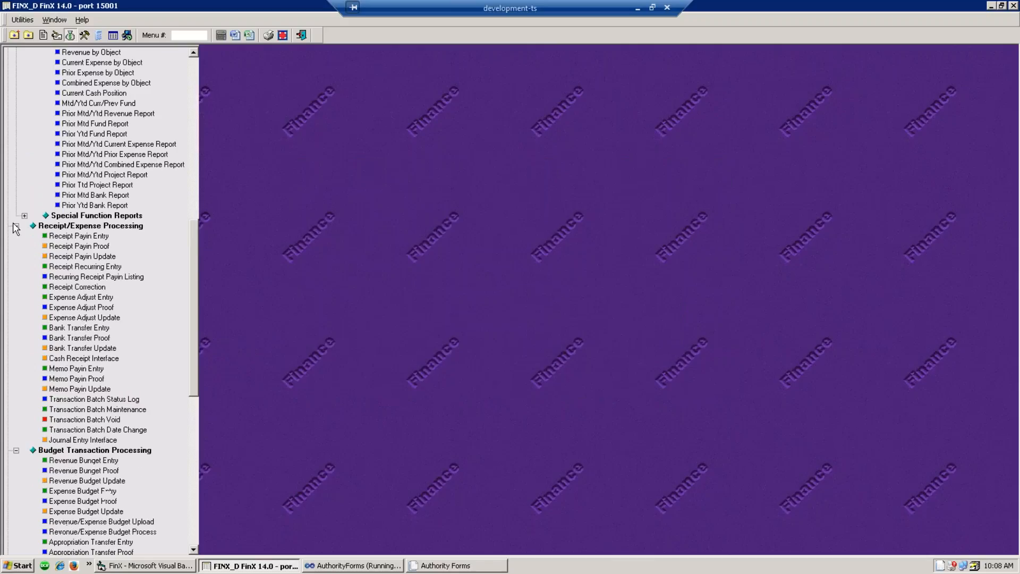
pyautogui.doubleClick(99, 401)
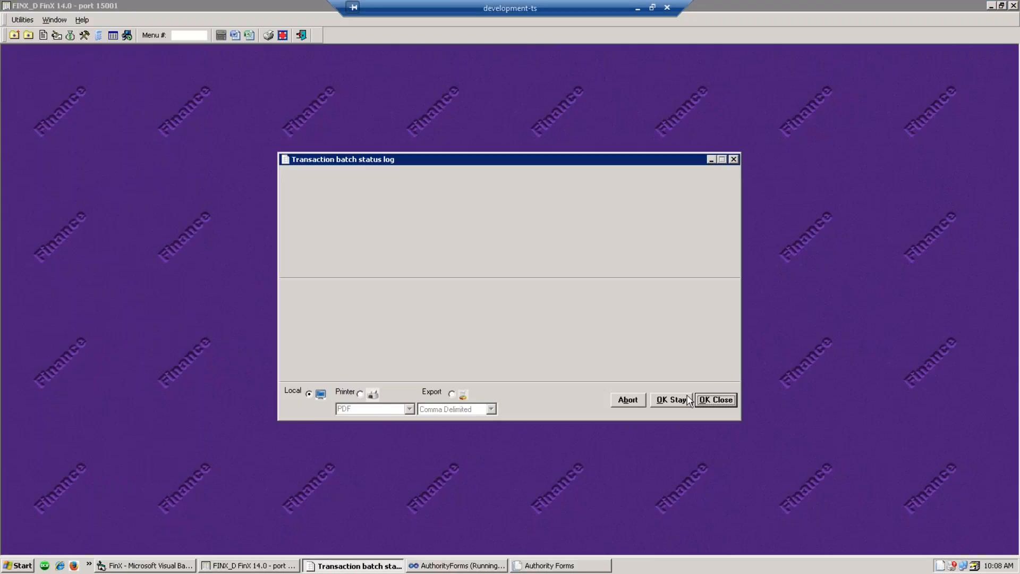
pyautogui.click(720, 402)
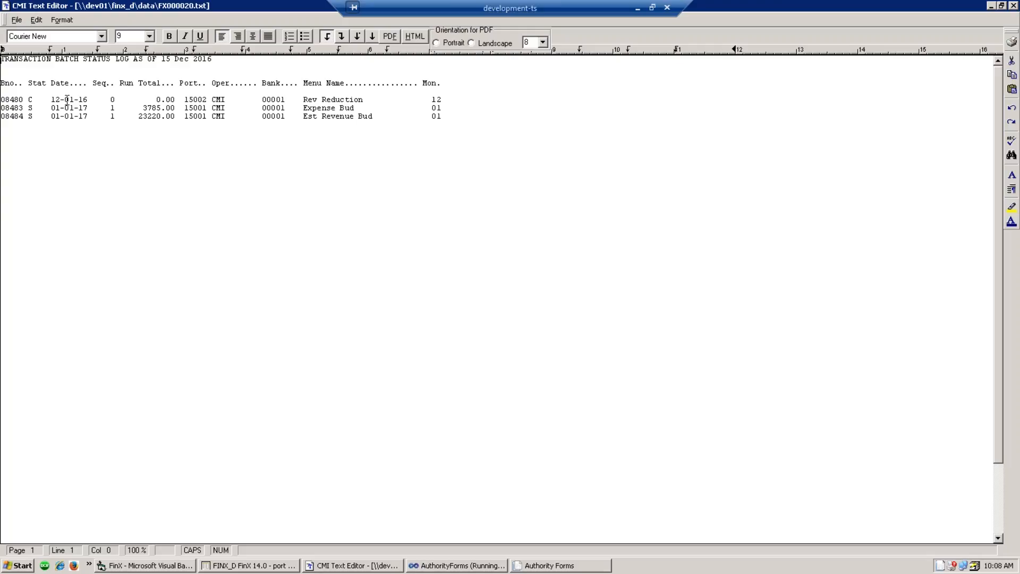
pyautogui.click(1013, 5)
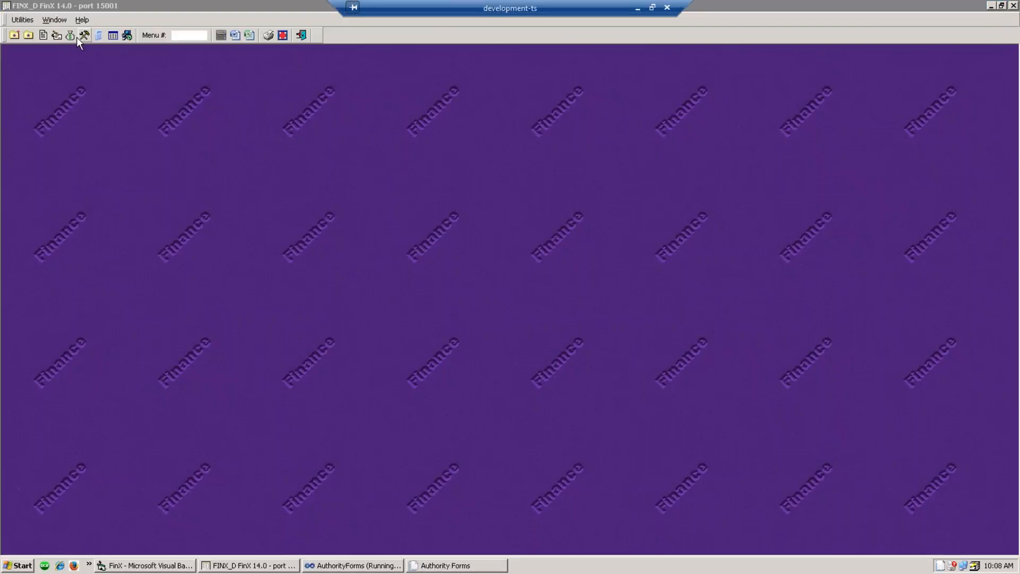
pyautogui.click(71, 35)
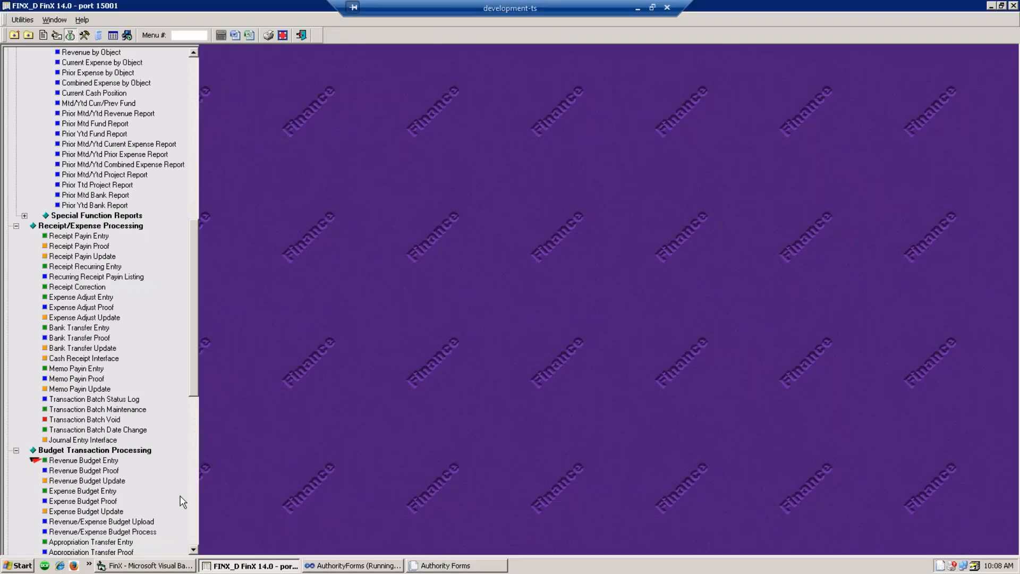
pyautogui.scroll(-1, 168, 510)
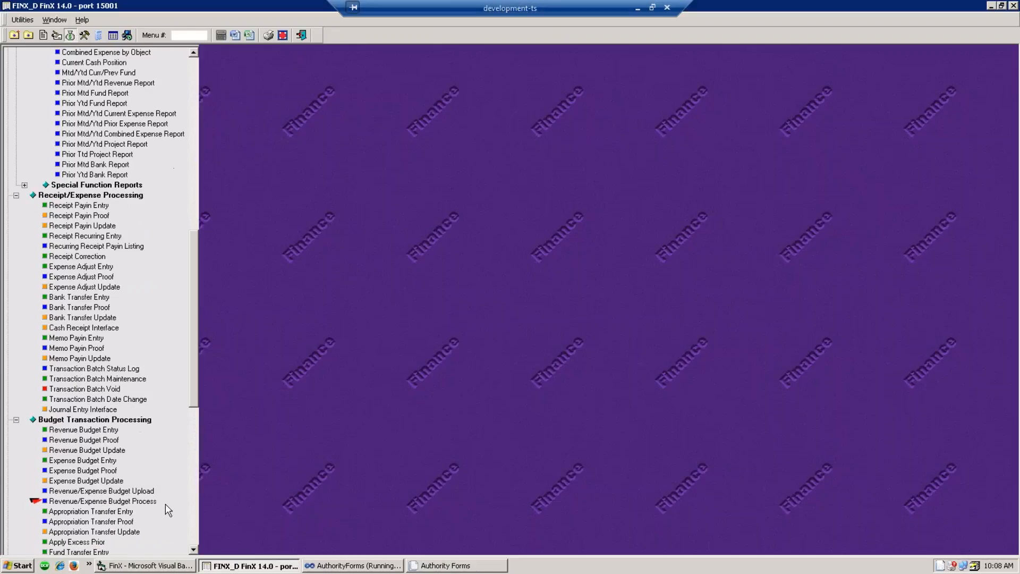
pyautogui.scroll(-2, 165, 505)
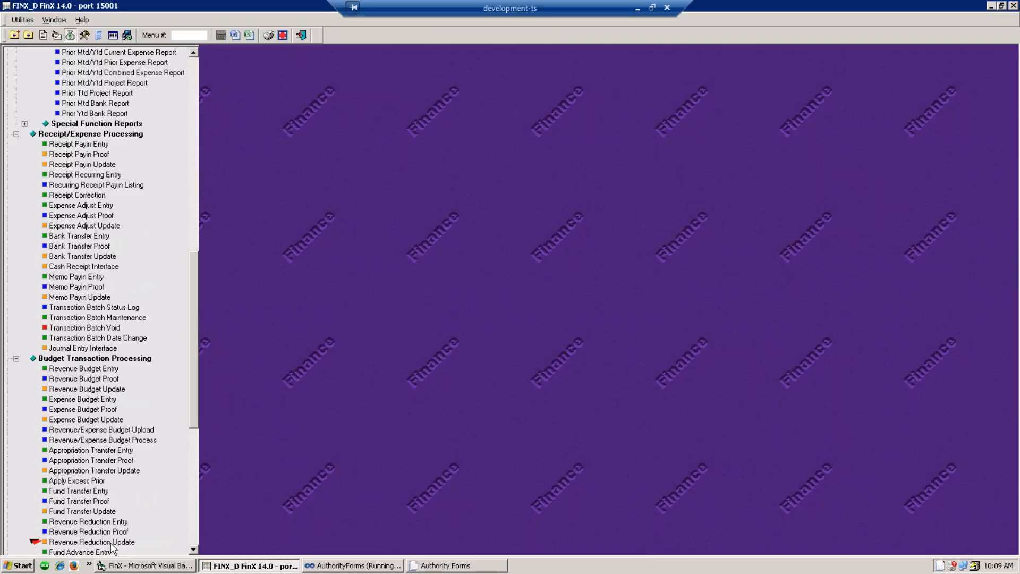
# - Look up revenue reduction batch 08480 in Batch Maintenance and close it
pyautogui.click(104, 522)
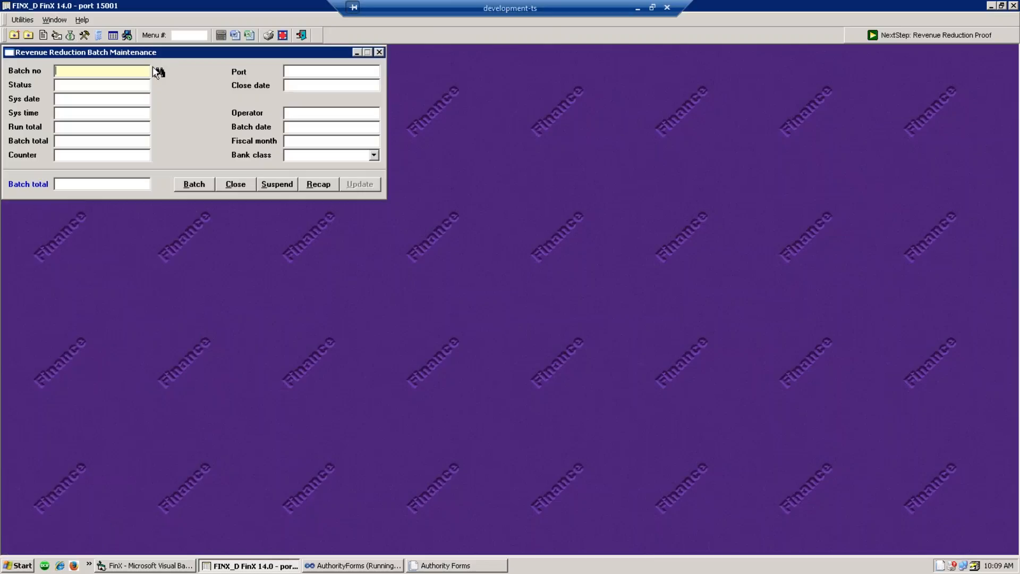
pyautogui.click(155, 69)
pyautogui.doubleClick(660, 382)
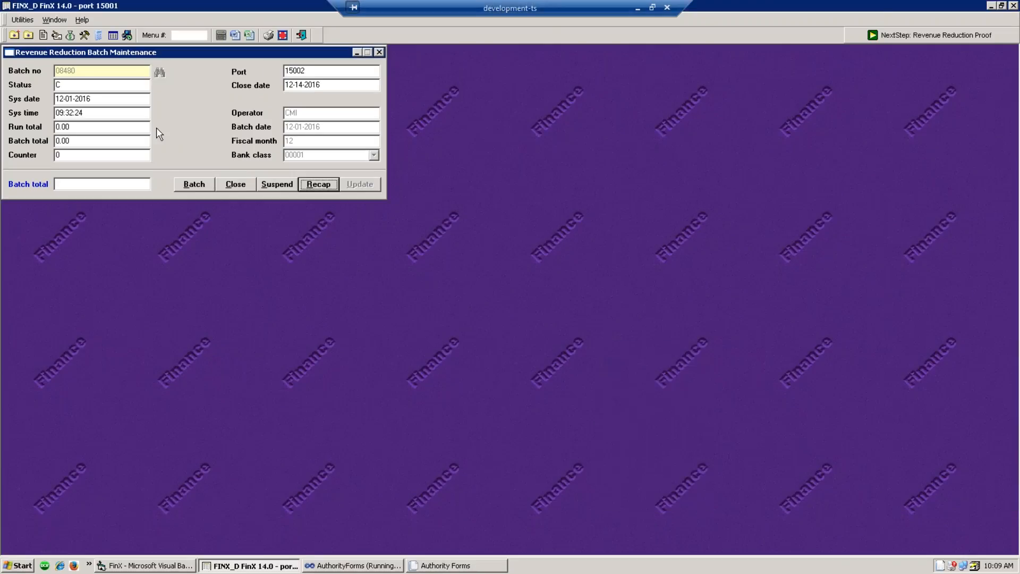
pyautogui.click(234, 185)
pyautogui.click(509, 315)
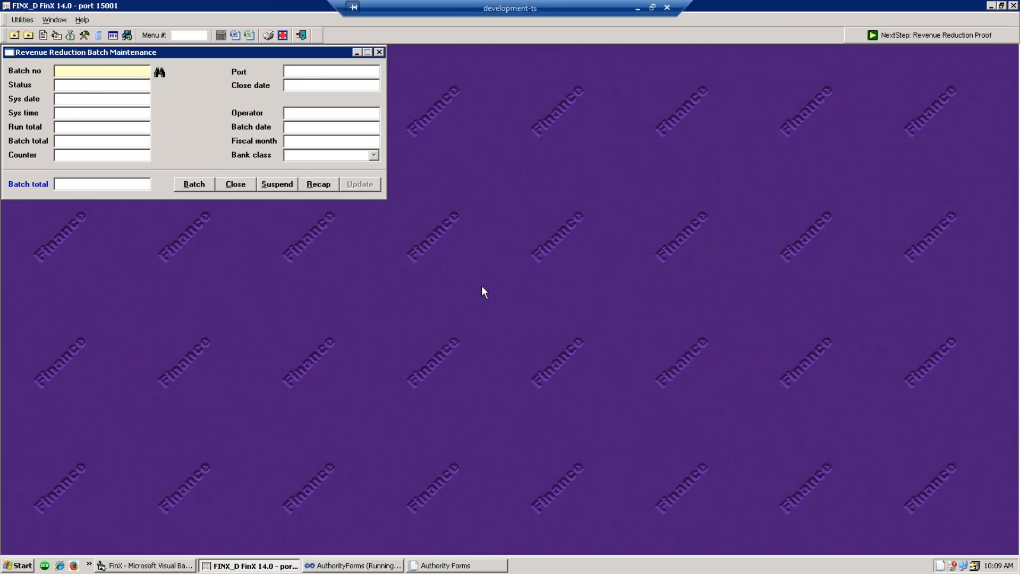
pyautogui.click(379, 52)
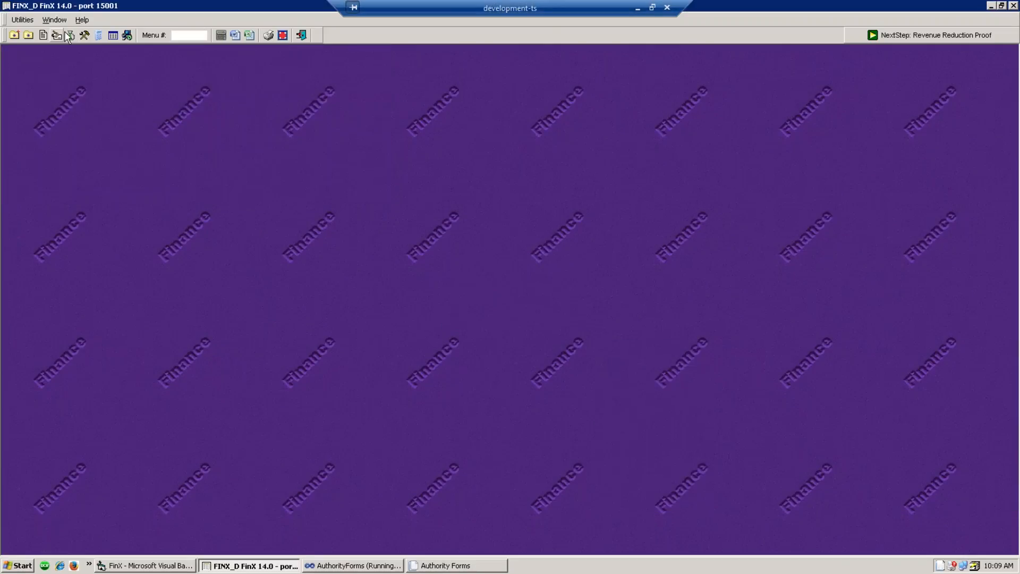
# - Post the Revenue Reduction Update for batch 08480 using the authorization code
pyautogui.click(70, 35)
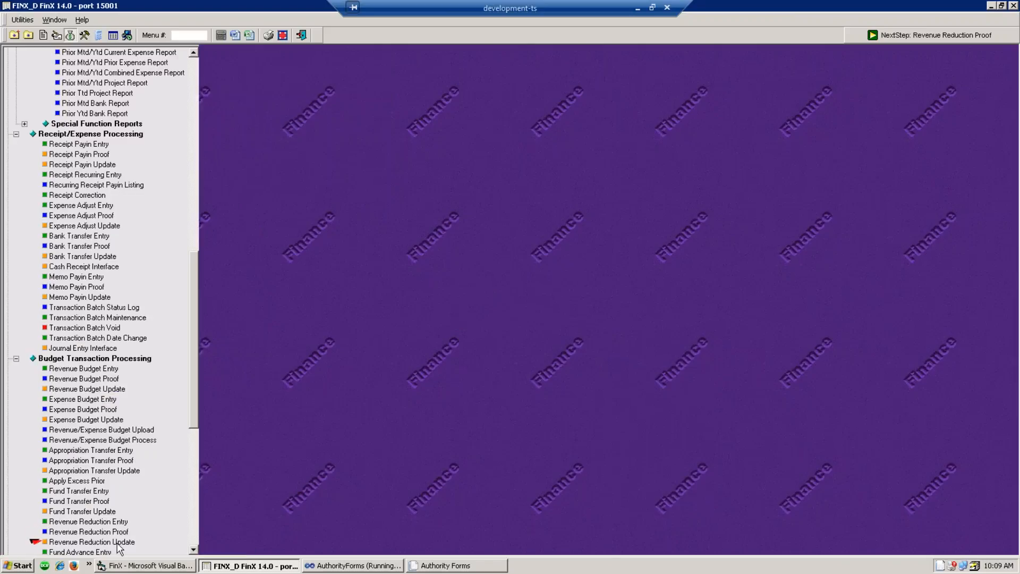
pyautogui.click(117, 543)
pyautogui.click(619, 349)
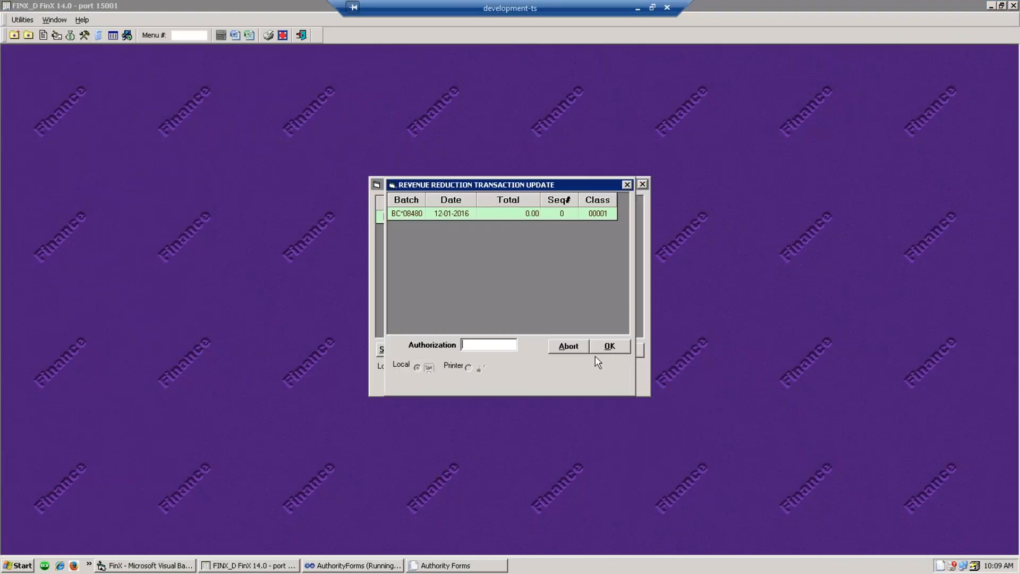
pyautogui.write('****')
pyautogui.click(609, 347)
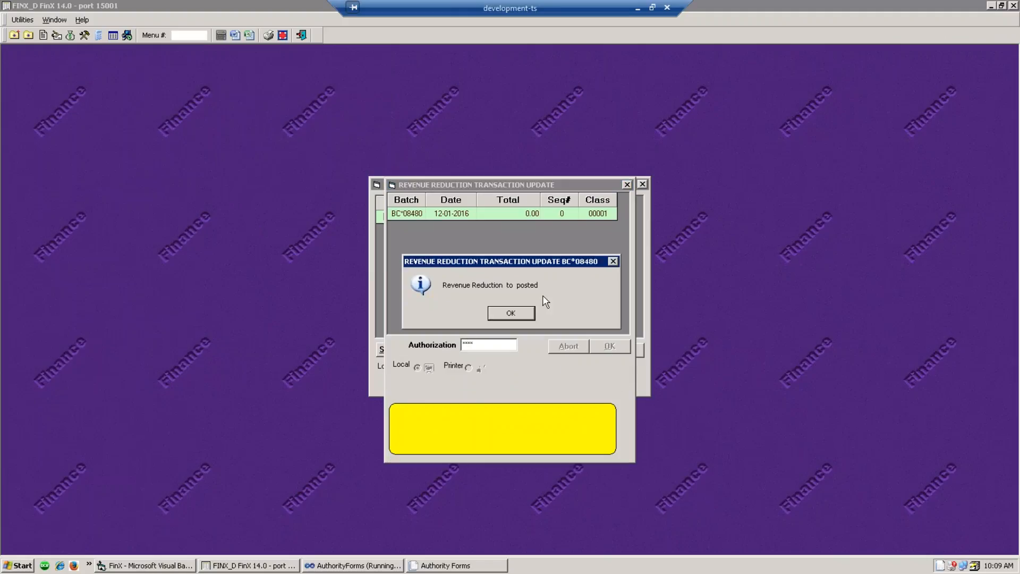
pyautogui.click(512, 313)
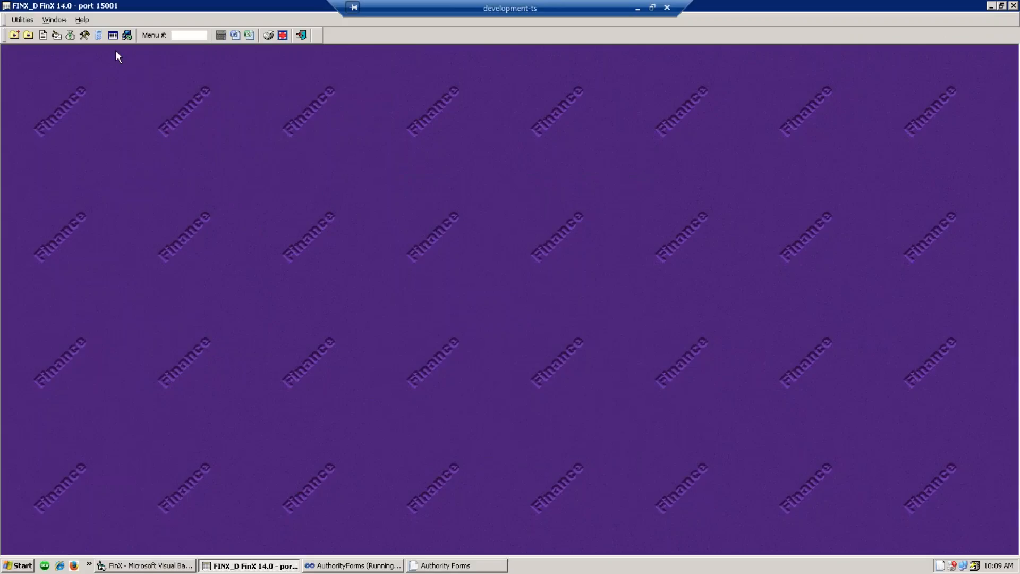
# - Run the End-of-Month Cash Close with close date 12.31.16, close month 12 and the authorization code
pyautogui.click(57, 36)
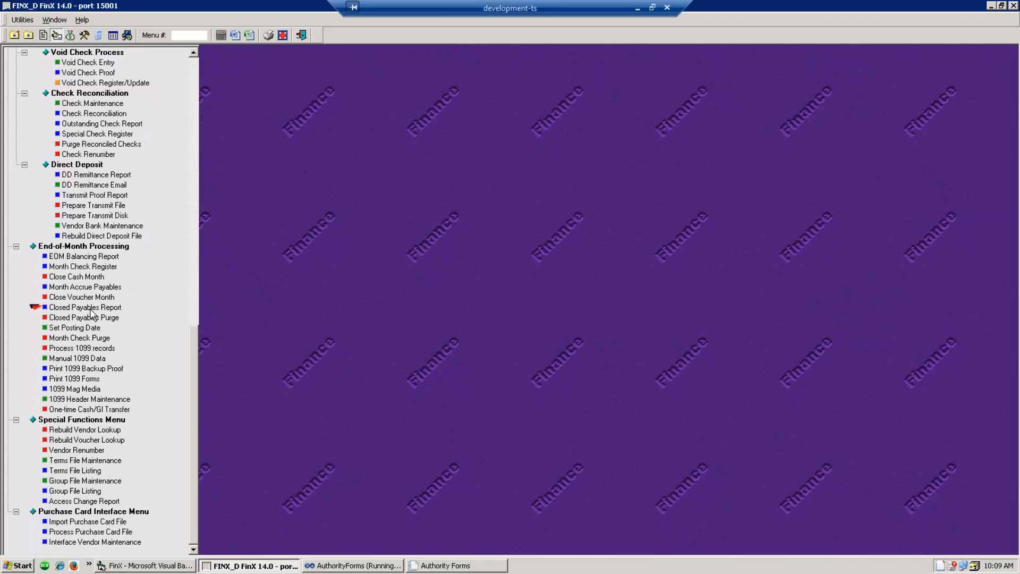
pyautogui.click(75, 277)
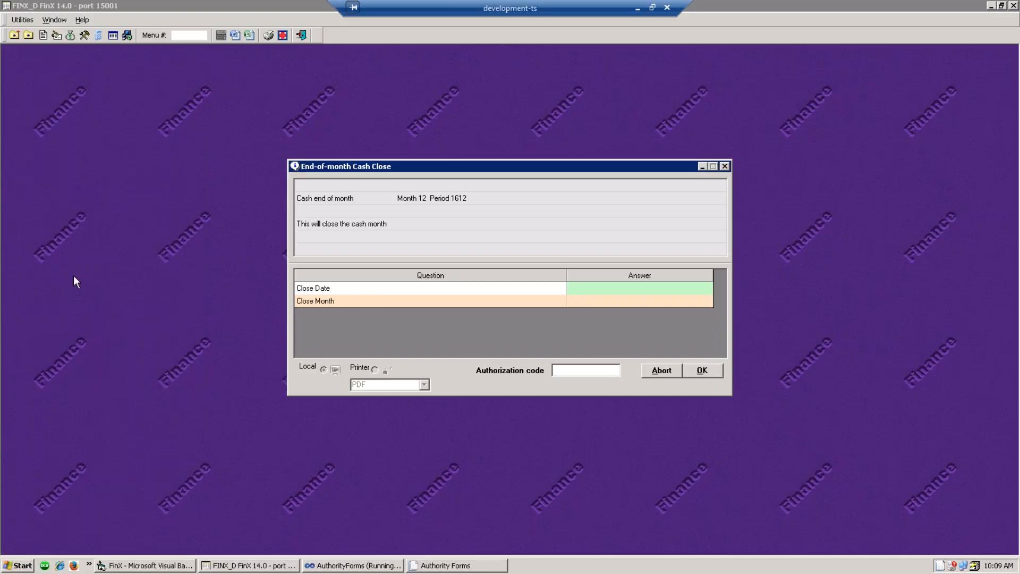
pyautogui.click(588, 294)
pyautogui.write('12.31.16')
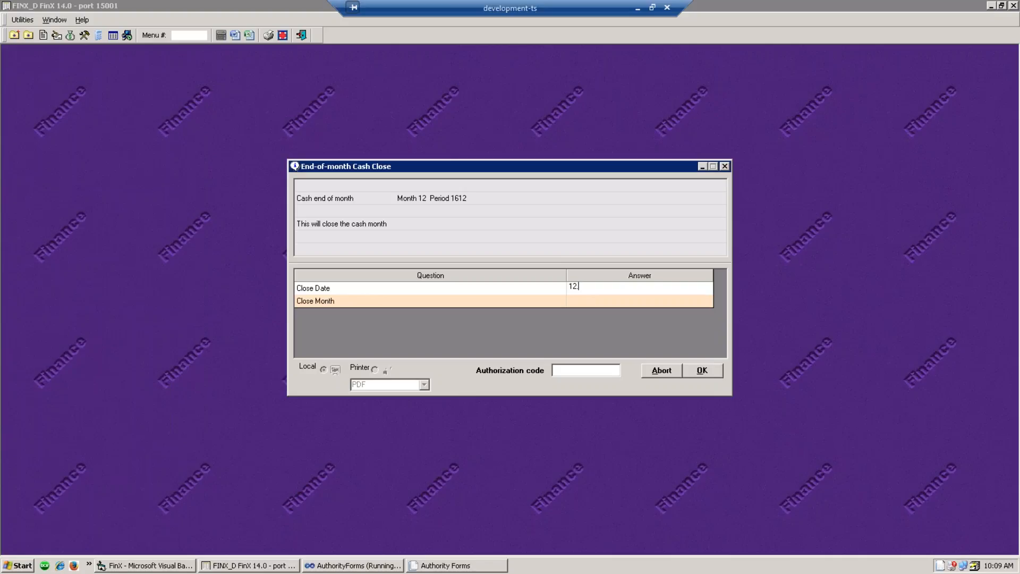
pyautogui.click(599, 300)
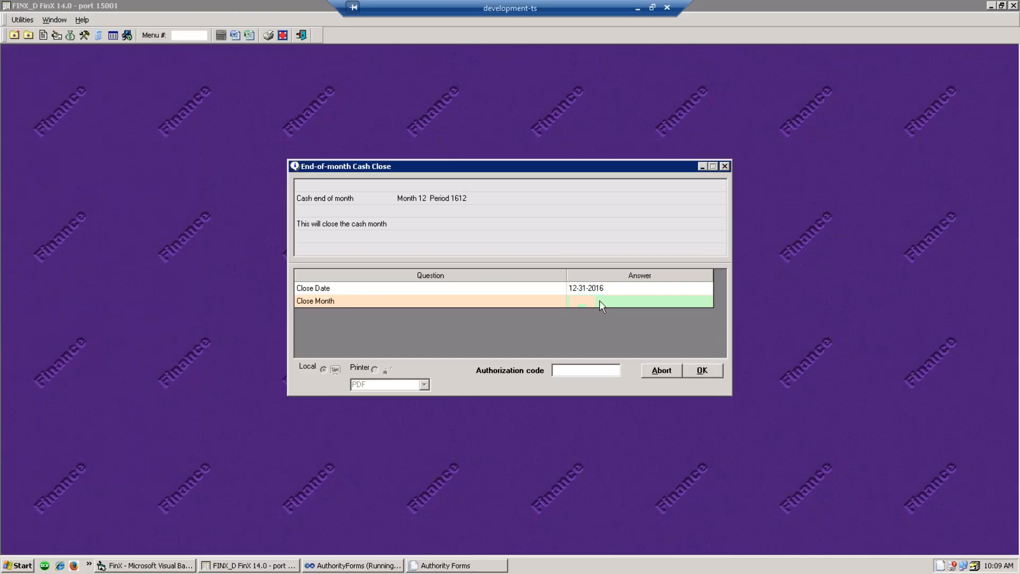
pyautogui.write('12')
pyautogui.click(571, 372)
pyautogui.write('****')
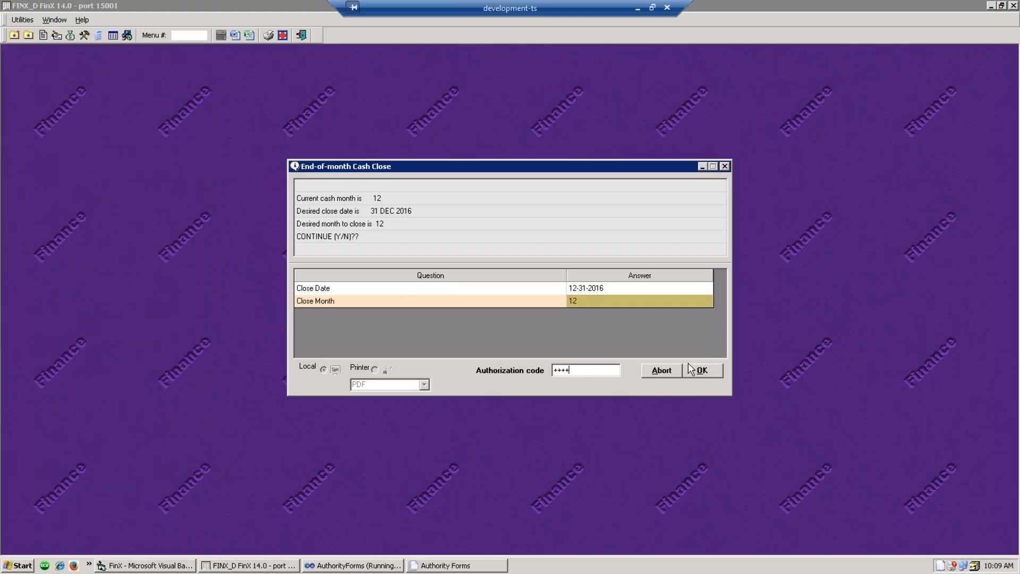
pyautogui.click(703, 375)
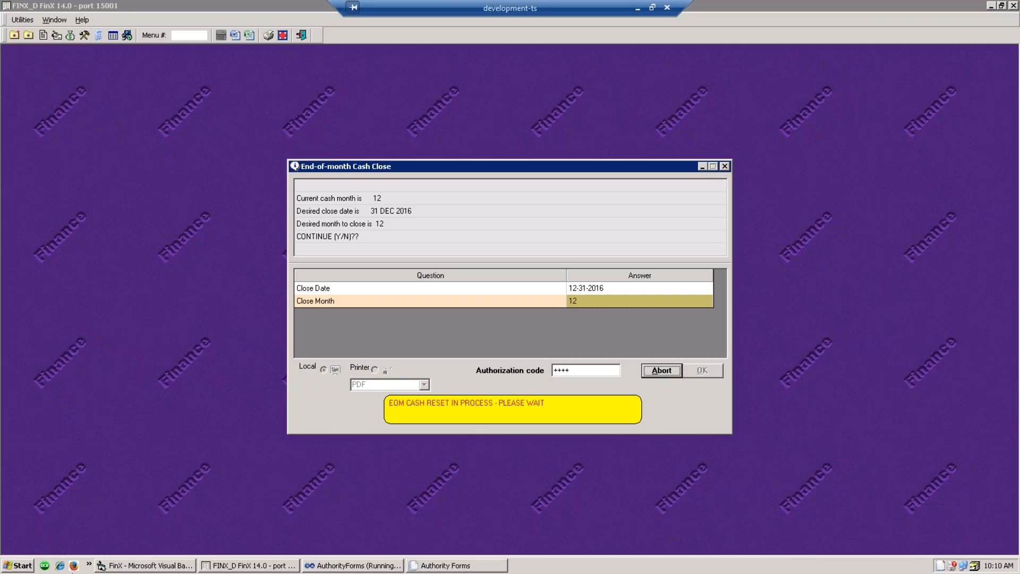
pyautogui.click(32, 565)
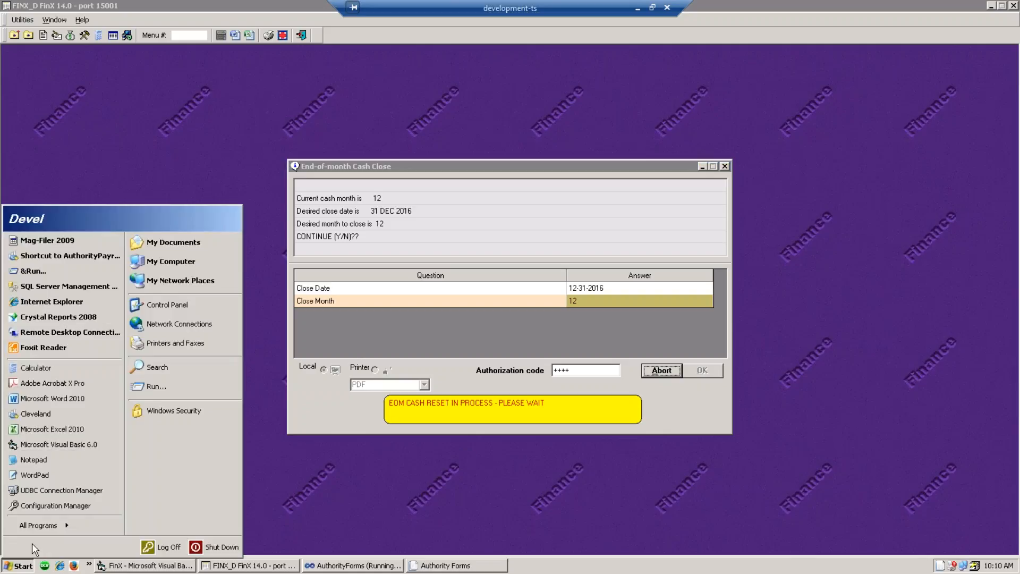
# - Enter TELNET in the Run prompt and confirm the 'Month has been closed' message
pyautogui.click(149, 387)
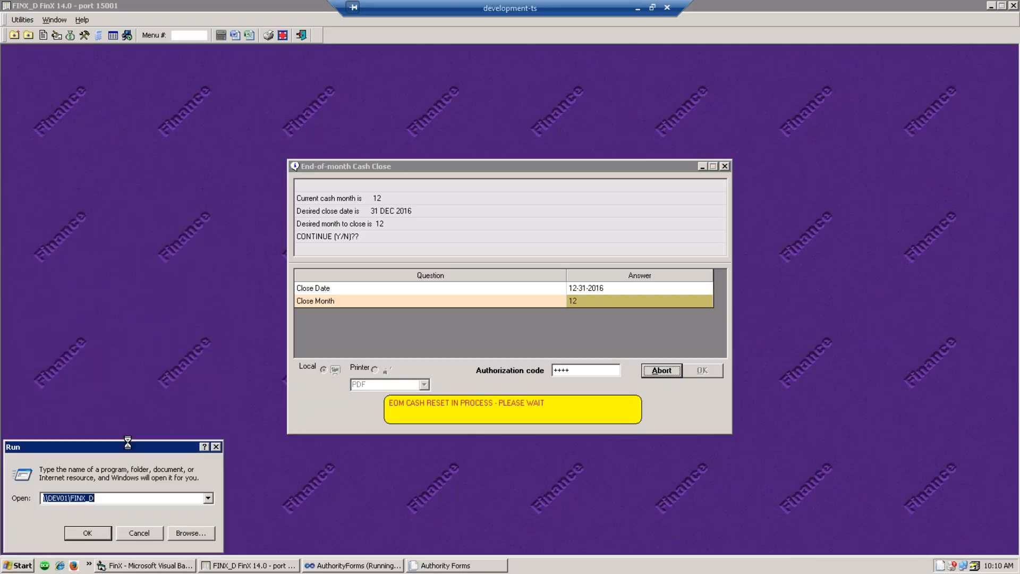
pyautogui.write('TELNET')
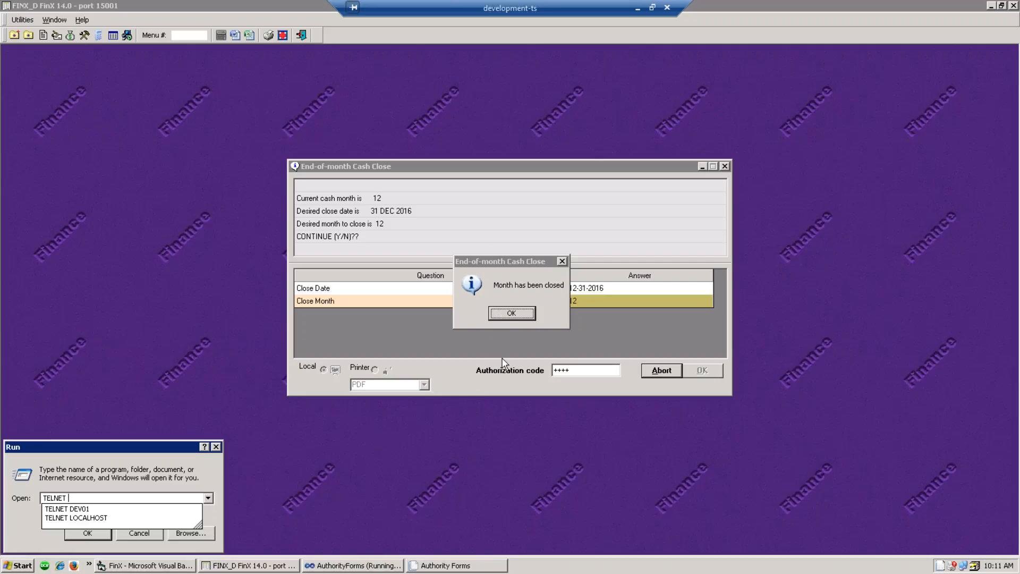
pyautogui.click(494, 317)
pyautogui.click(494, 317)
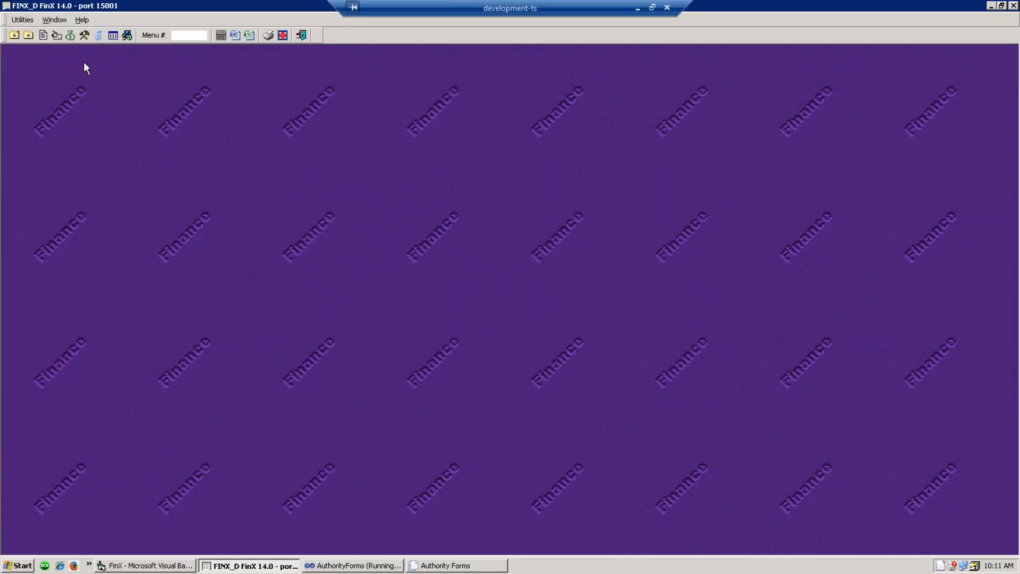
# - Run the End-of-Month Voucher Close with close date 12.31.16, month 12 and the authorization code
pyautogui.click(56, 36)
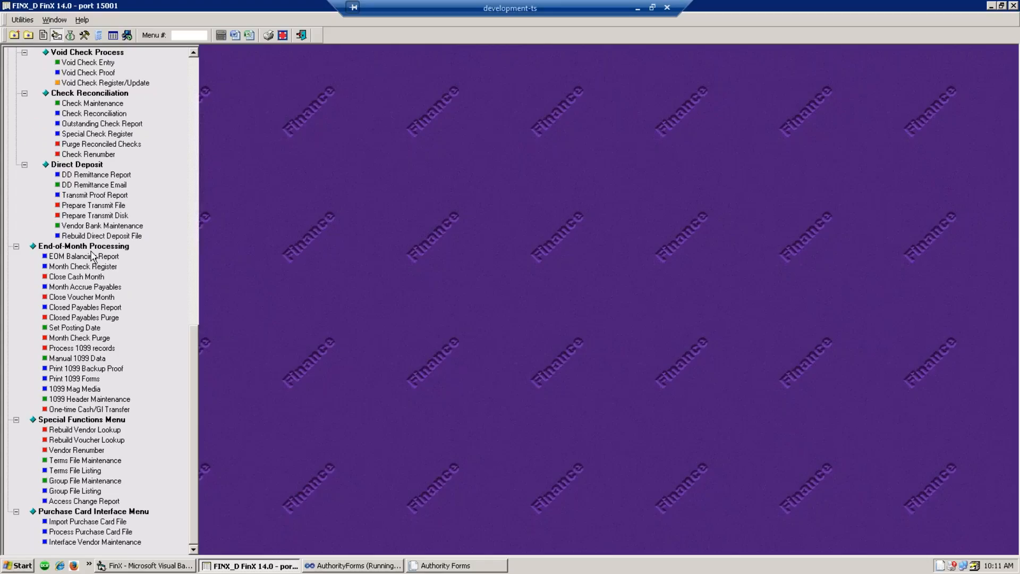
pyautogui.click(73, 297)
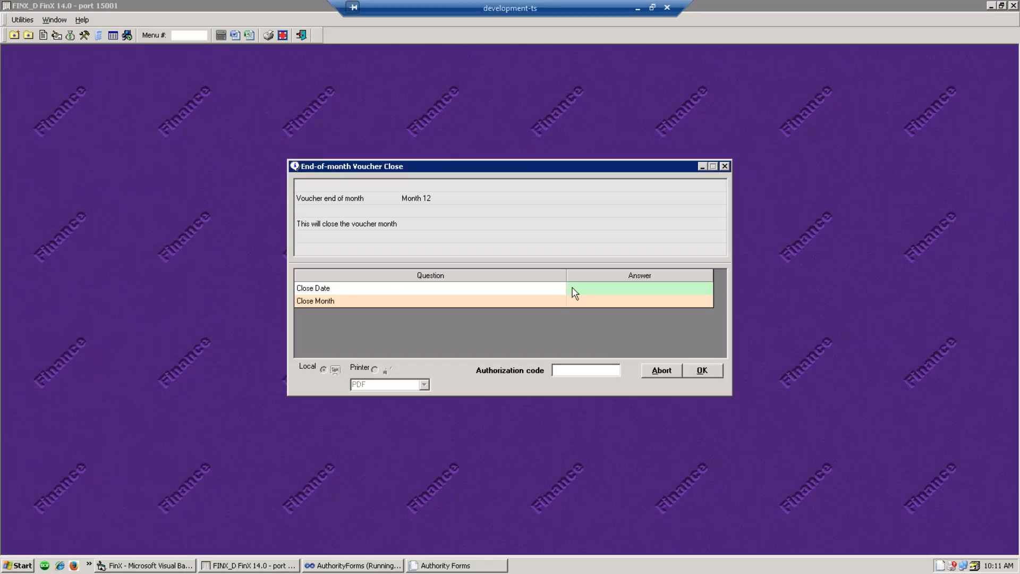
pyautogui.write('12.31.16')
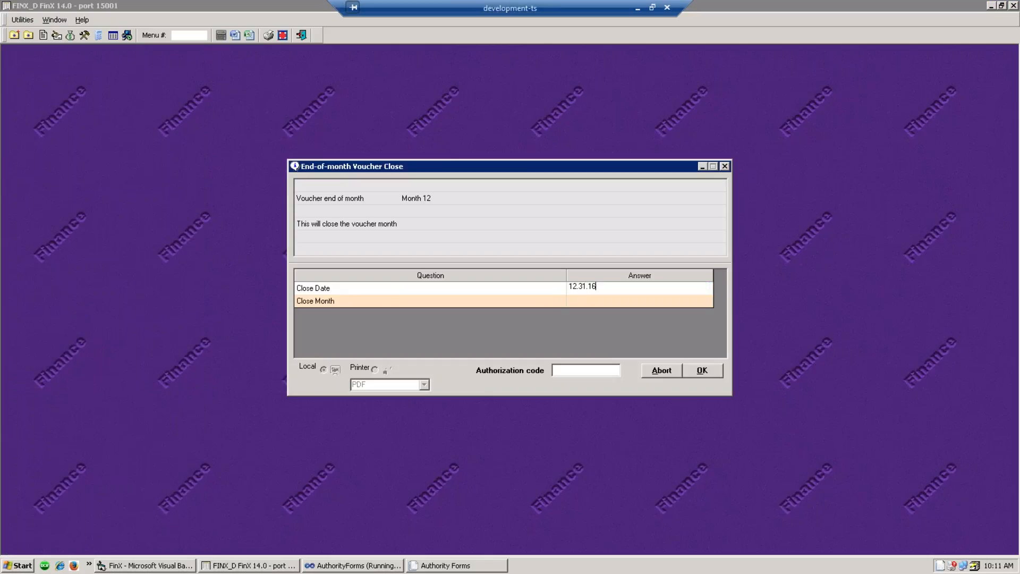
pyautogui.press('Return')
pyautogui.write('12')
pyautogui.press('Return')
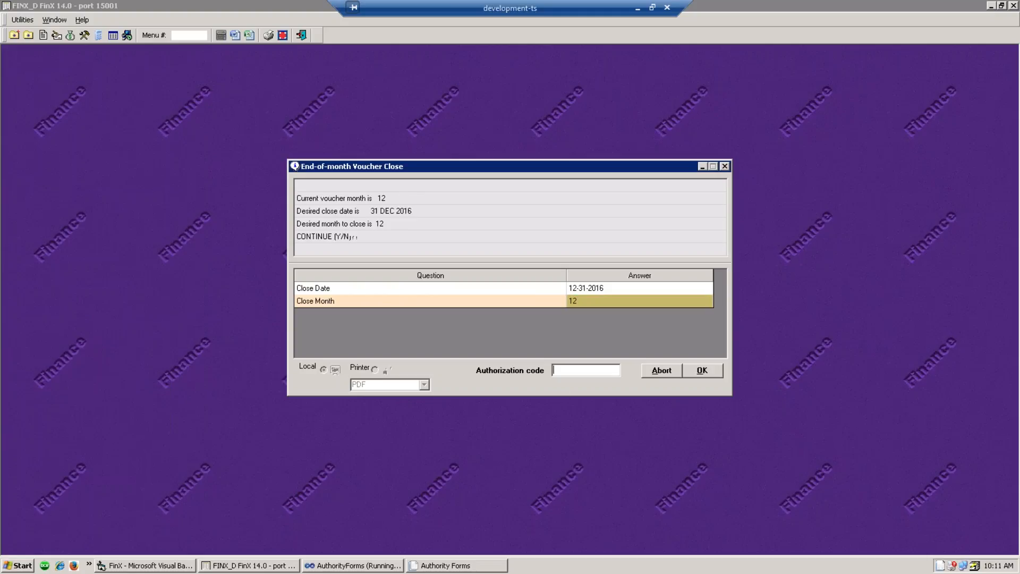
pyautogui.write('++++')
pyautogui.click(701, 371)
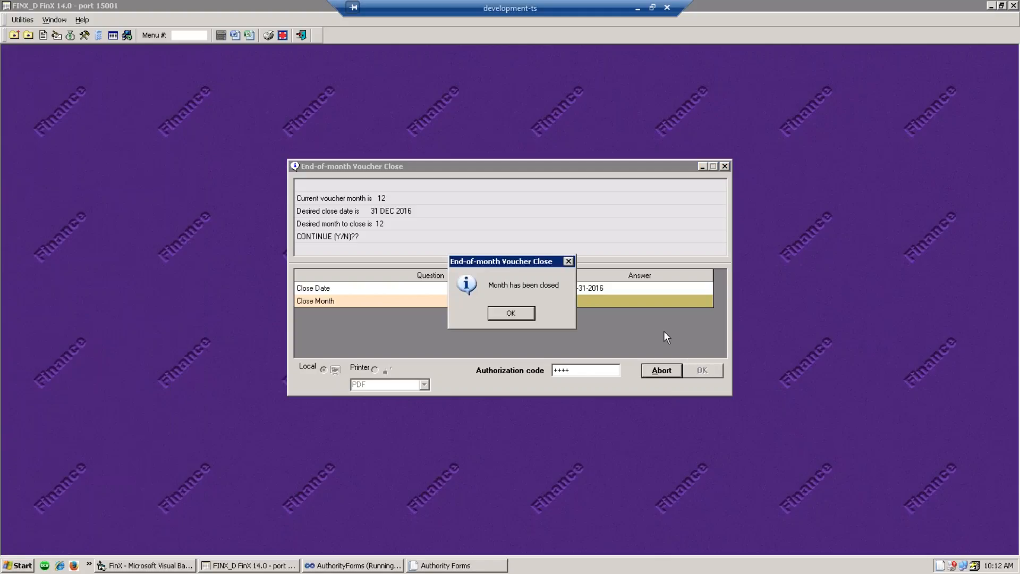
pyautogui.click(524, 314)
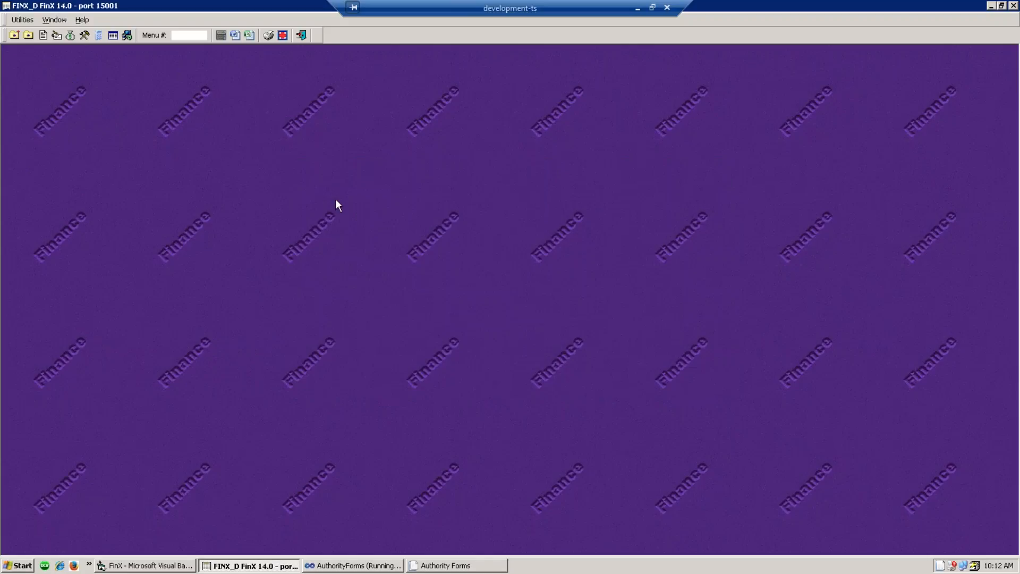
# - Run the Mtd/Ytd Current Expense Report from the Standard Budget Reporting tree with OK Close
pyautogui.click(71, 35)
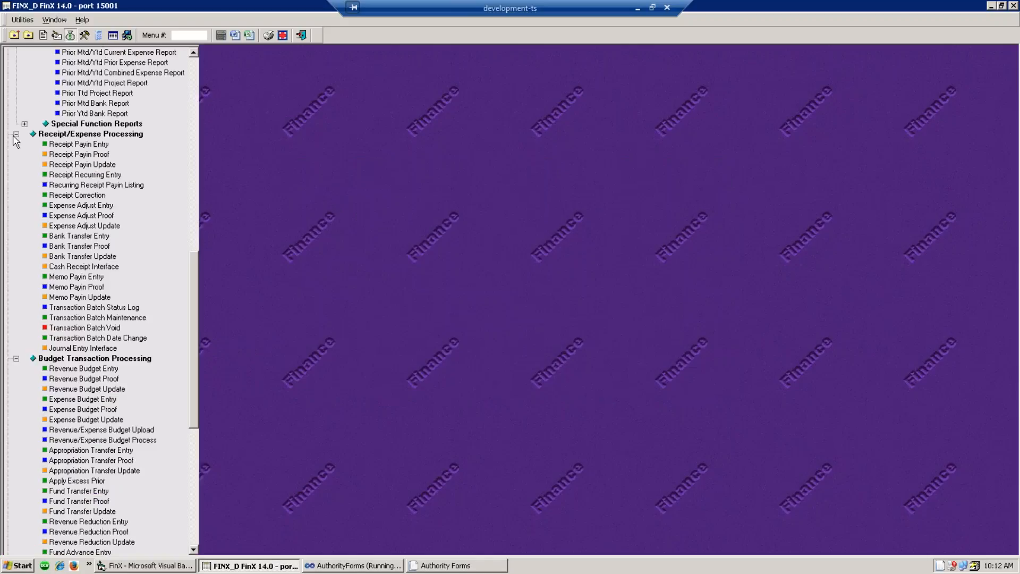
pyautogui.scroll(1, 48, 146)
pyautogui.scroll(14, 48, 143)
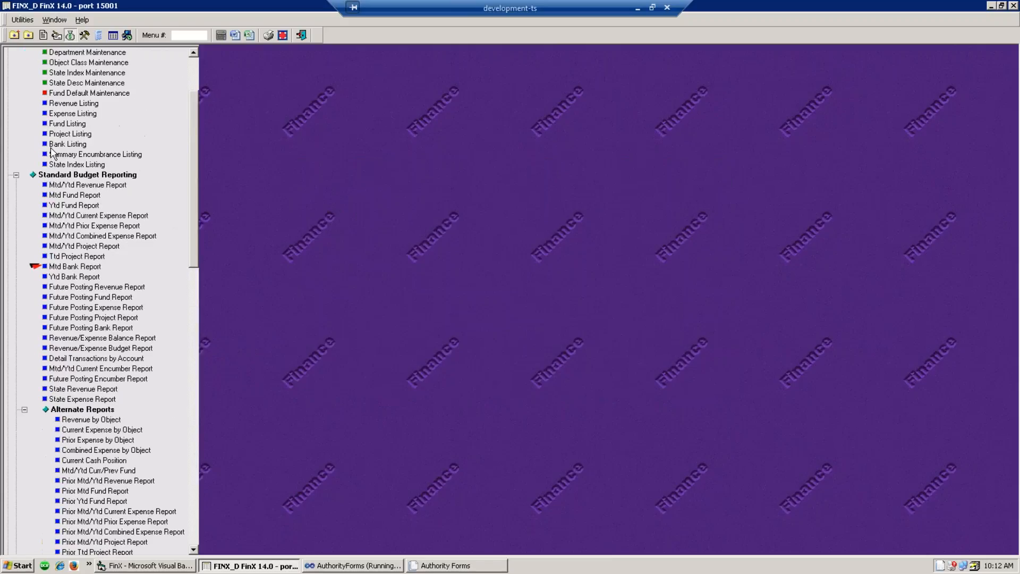
pyautogui.click(79, 215)
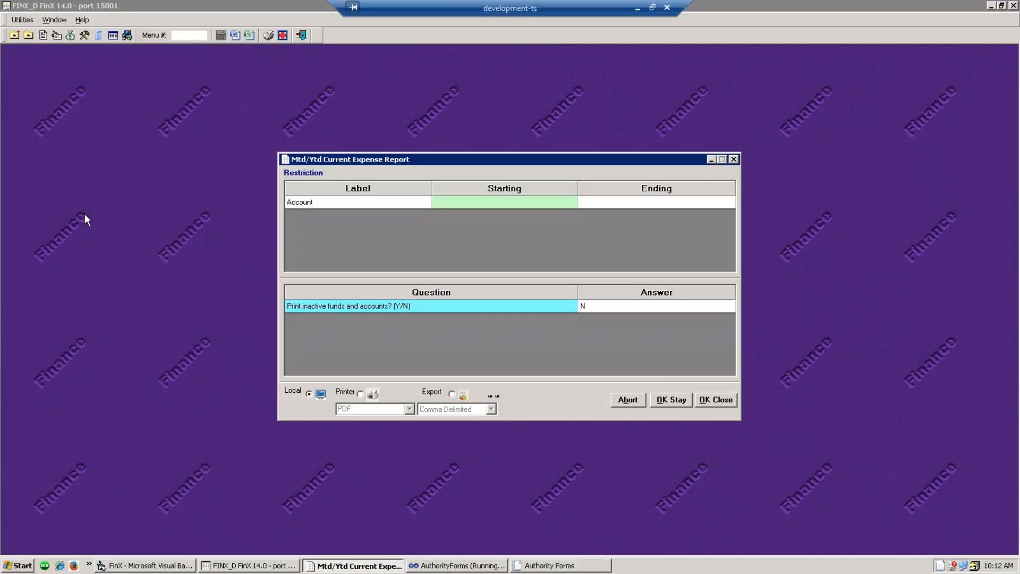
pyautogui.click(707, 400)
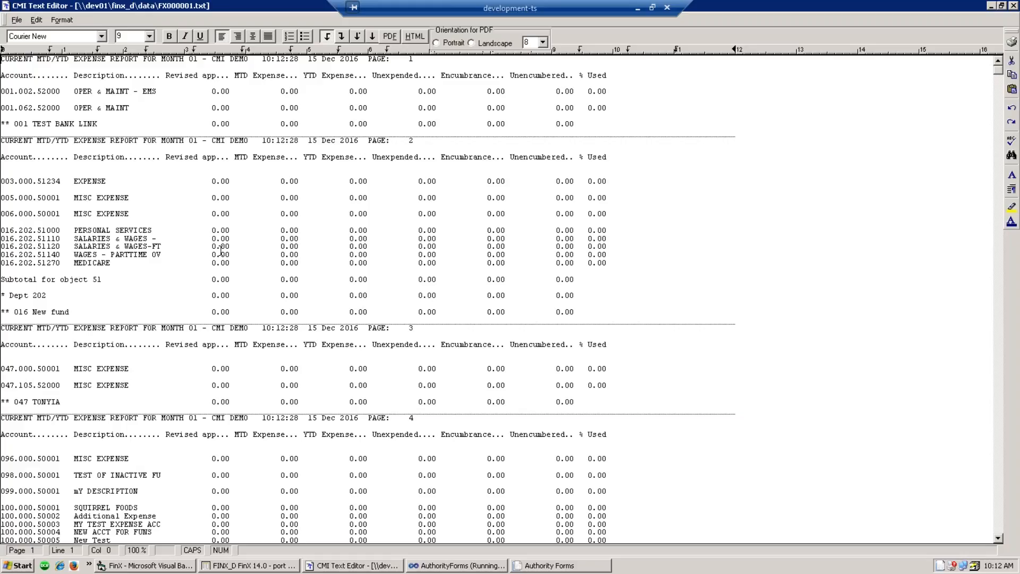
# - Check the LEGAL FEES 900.00 amount and the -900.00 object 52 subtotal in the expense report
pyautogui.scroll(-20, 243, 443)
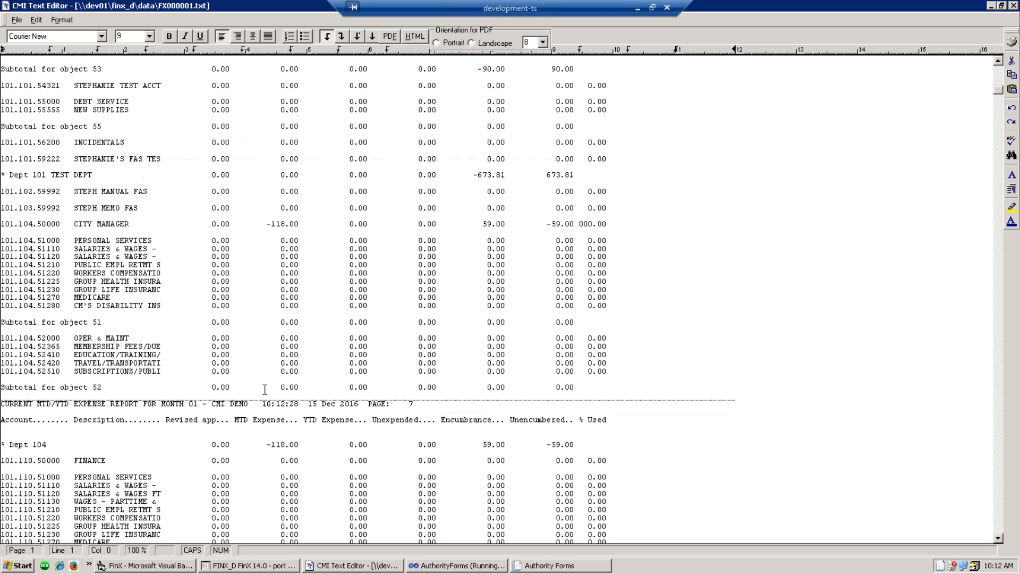
pyautogui.scroll(-20, 265, 389)
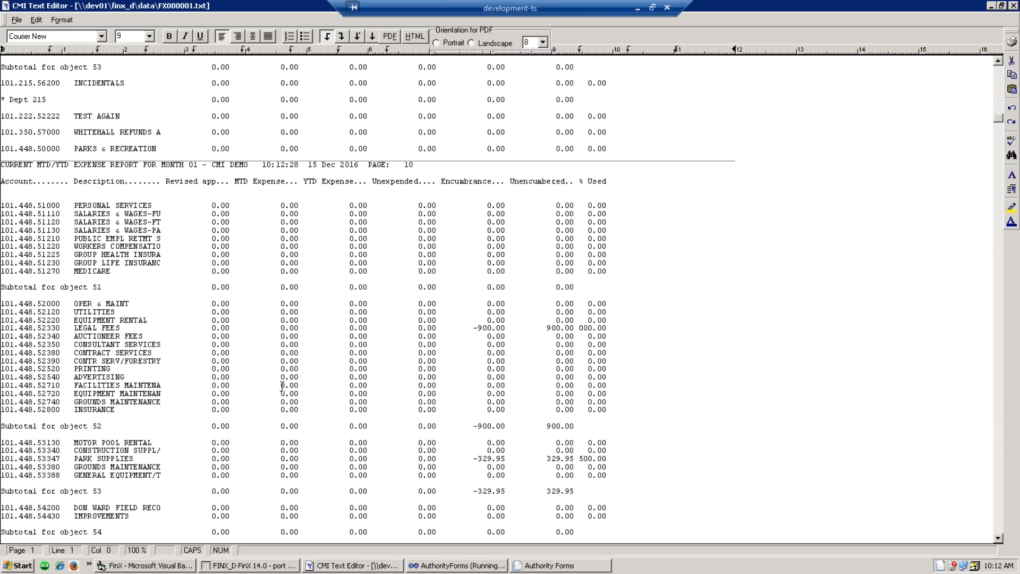
pyautogui.moveTo(504, 328); pyautogui.dragTo(478, 328)
pyautogui.moveTo(506, 427); pyautogui.dragTo(471, 429)
pyautogui.moveTo(506, 328); pyautogui.dragTo(474, 328)
pyautogui.click(473, 337)
# - Scroll to the end of the expense report, close it, and return to Budget Control
pyautogui.scroll(-10, 482, 405)
pyautogui.scroll(-20, 482, 405)
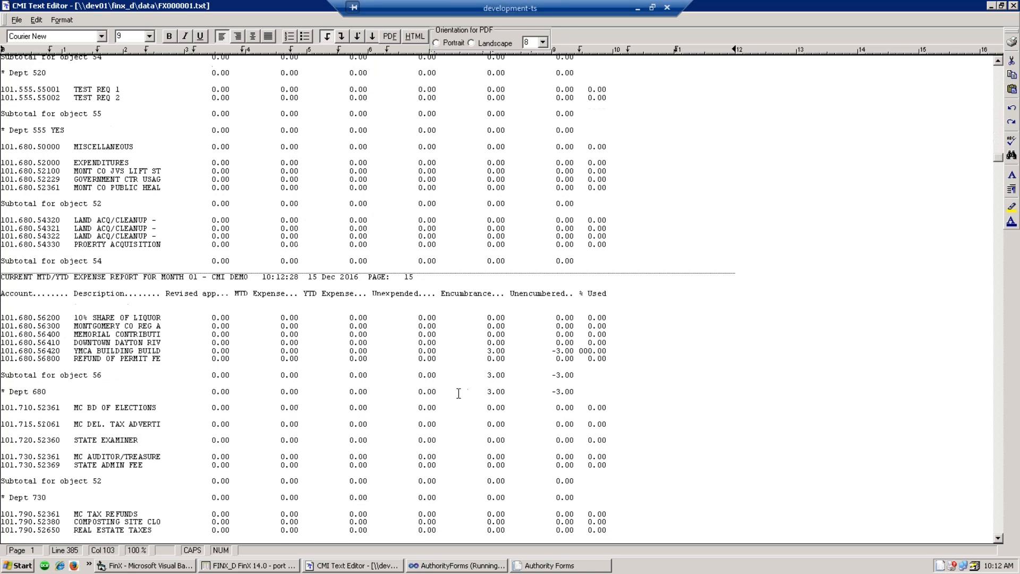
pyautogui.scroll(-20, 455, 399)
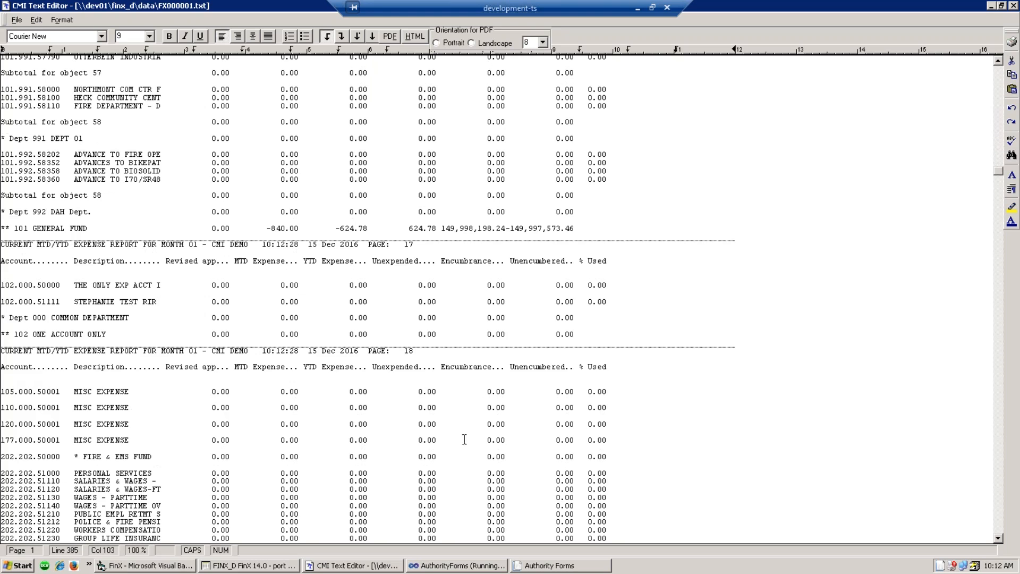
pyautogui.scroll(-20, 461, 429)
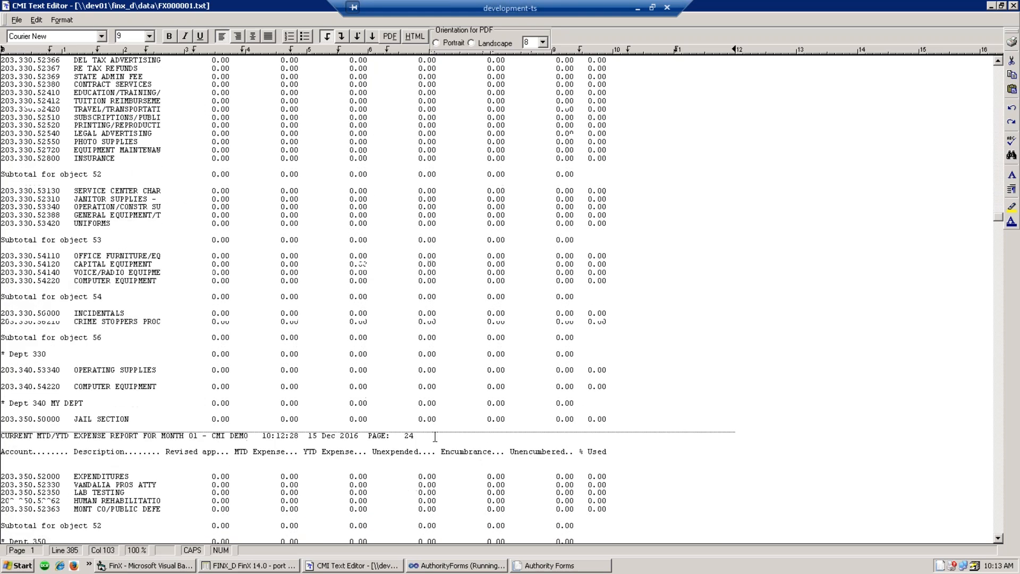
pyautogui.scroll(-20, 435, 428)
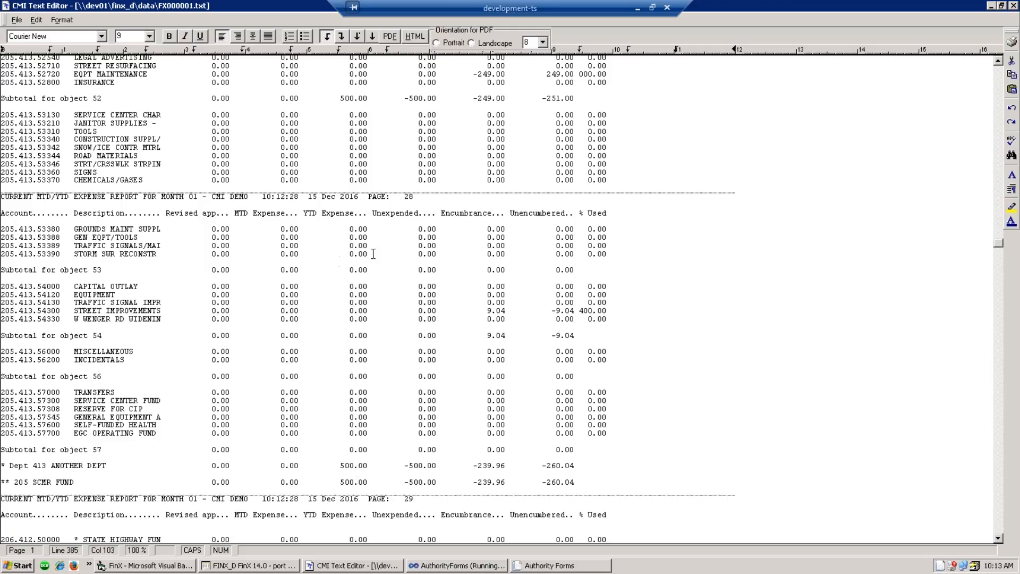
pyautogui.click(1014, 7)
pyautogui.click(69, 35)
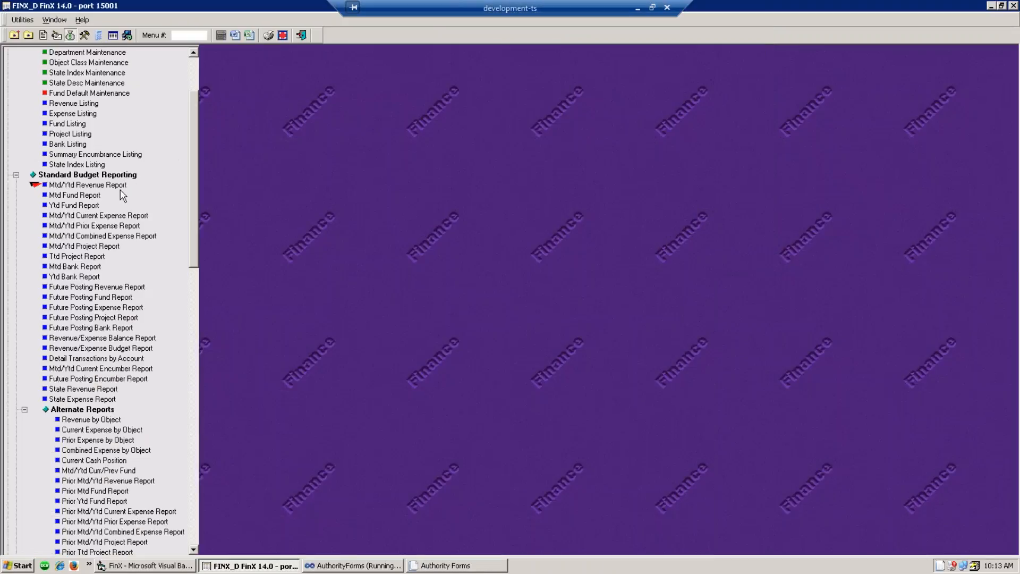
# - Run the Mtd/Ytd Revenue Report, keeping its setup open
pyautogui.click(116, 186)
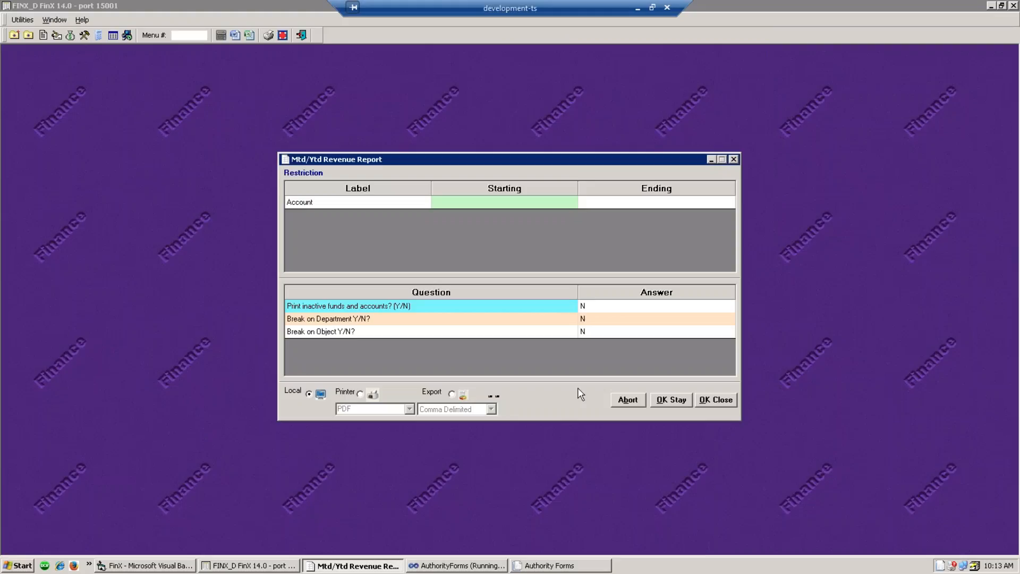
pyautogui.click(670, 400)
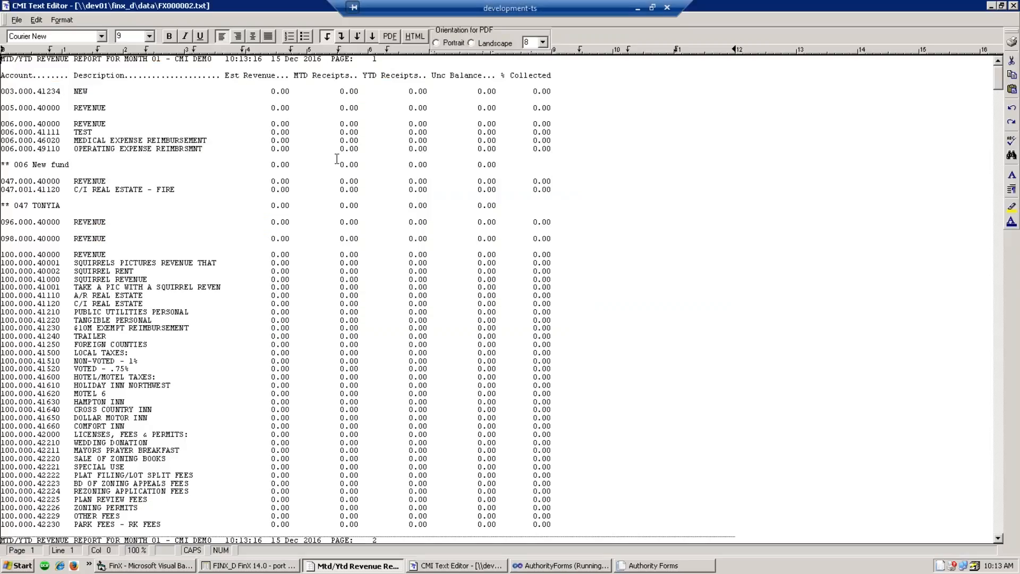
pyautogui.click(426, 254)
# - Review the revenue report's 25.00 YTD receipts total, then close the report and its setup
pyautogui.scroll(-20, 415, 298)
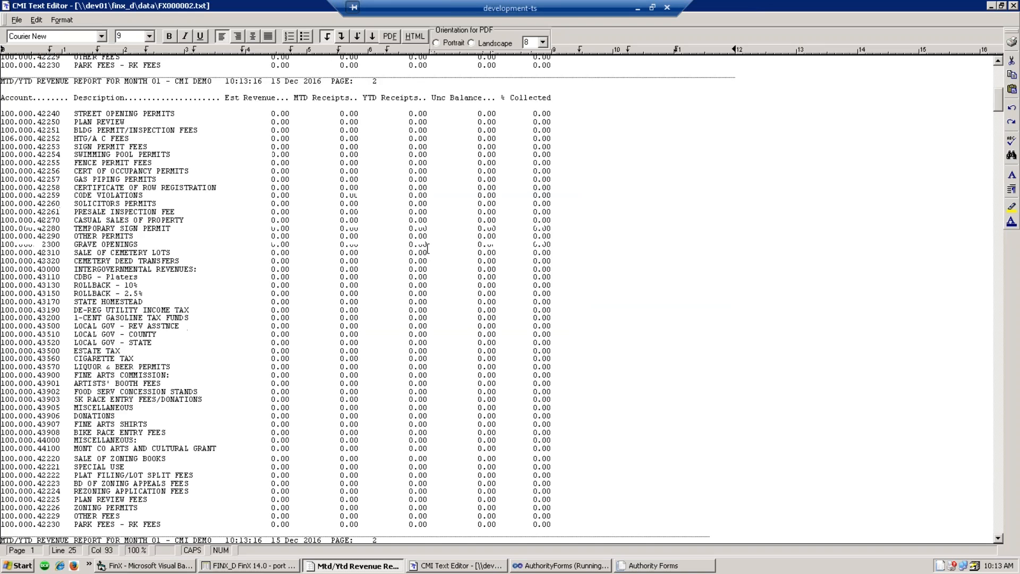
pyautogui.scroll(-20, 405, 354)
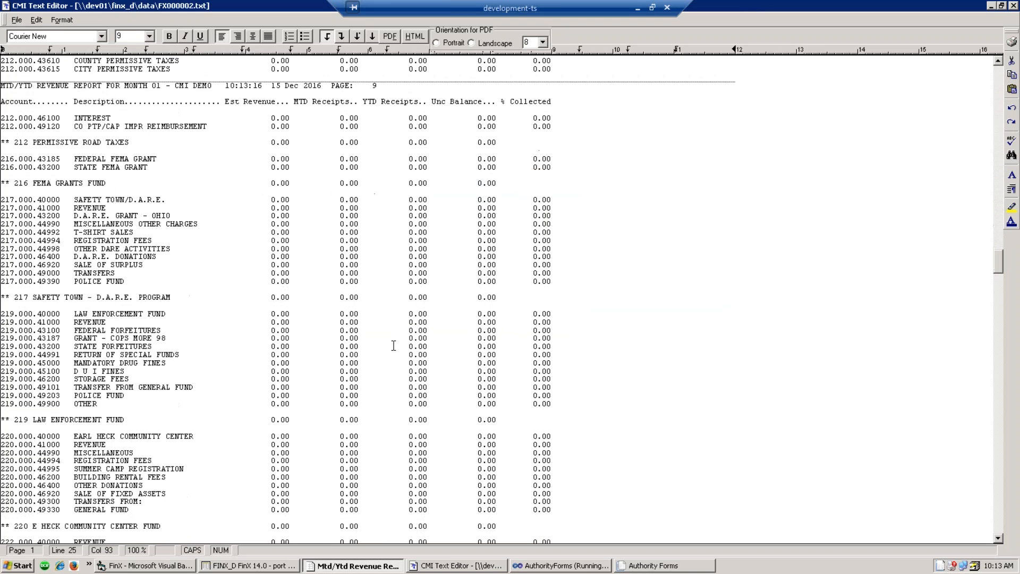
pyautogui.scroll(17, 394, 346)
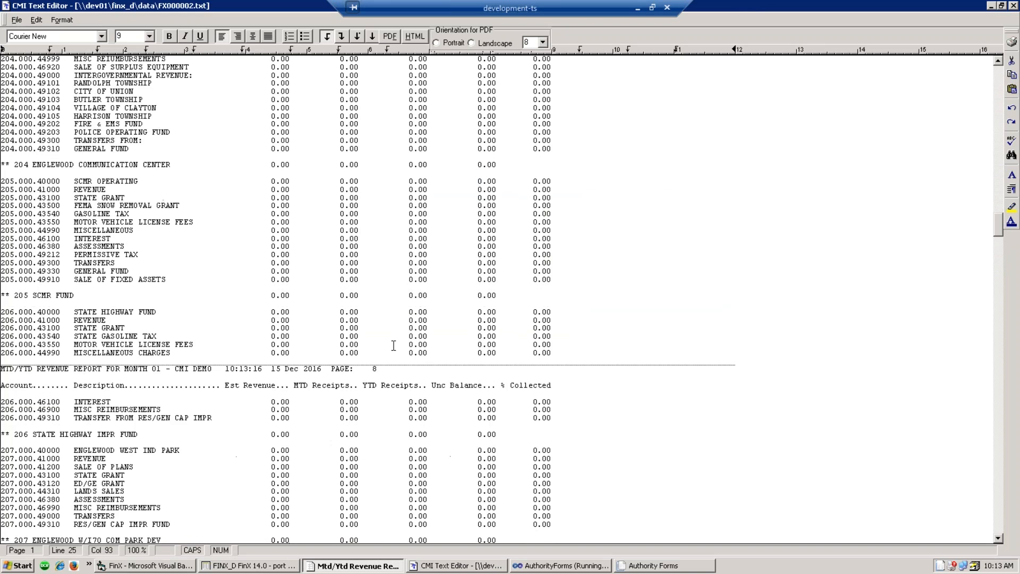
pyautogui.scroll(-20, 394, 346)
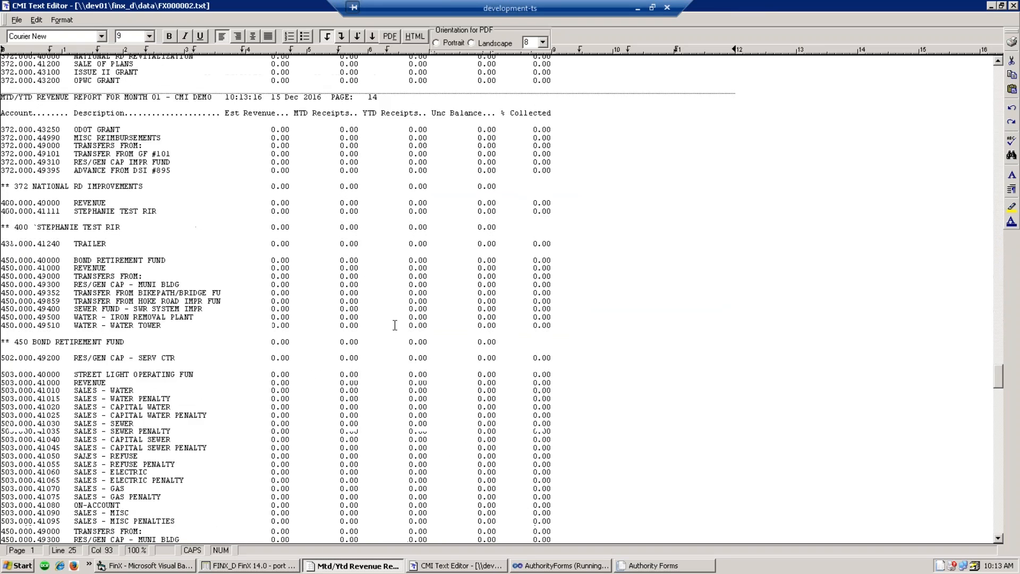
pyautogui.scroll(-20, 395, 325)
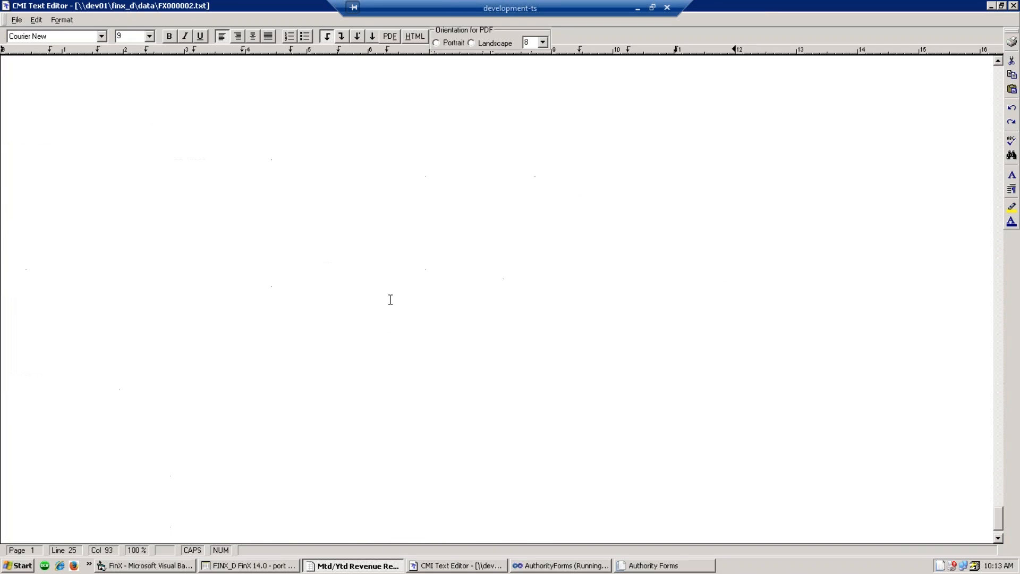
pyautogui.scroll(5, 391, 300)
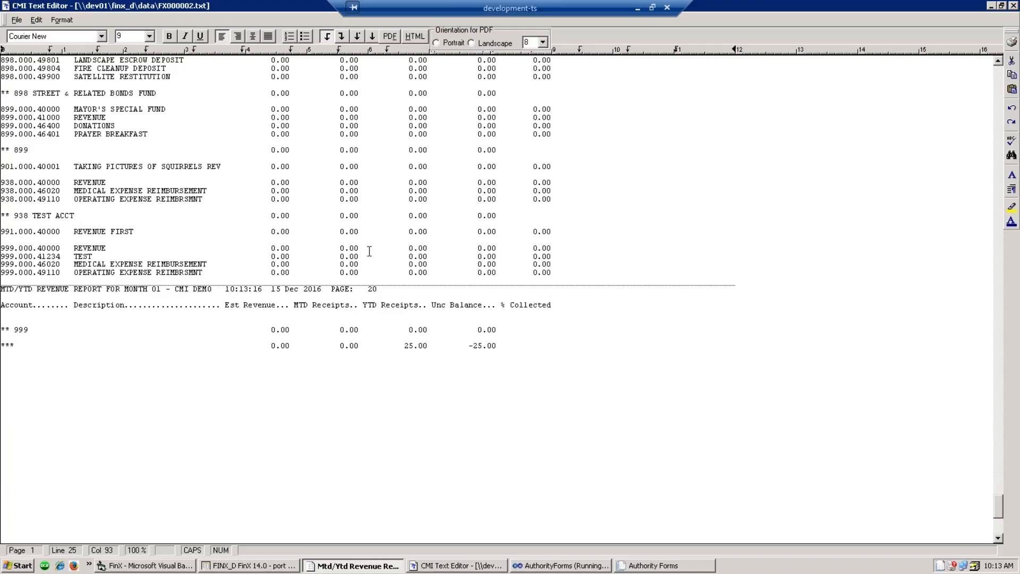
pyautogui.click(1013, 7)
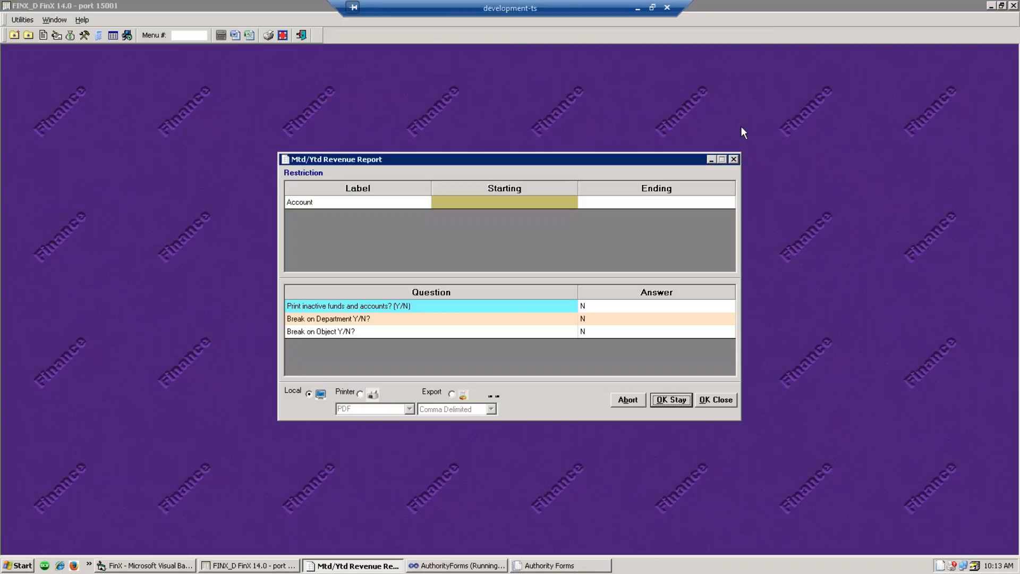
pyautogui.click(733, 159)
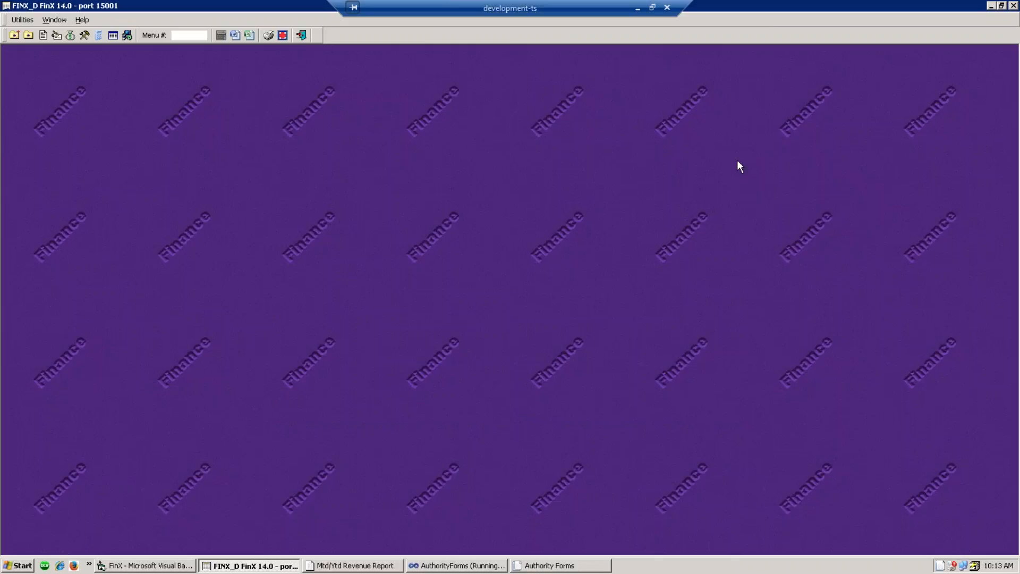
# - Open Display Month Close Status from the General Ledger menu tree
pyautogui.click(57, 37)
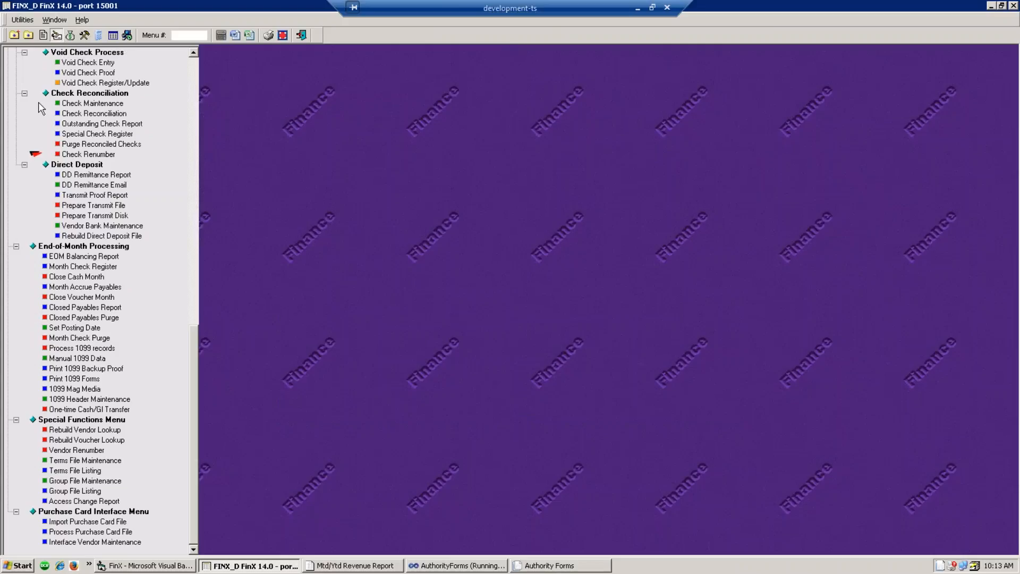
pyautogui.click(44, 35)
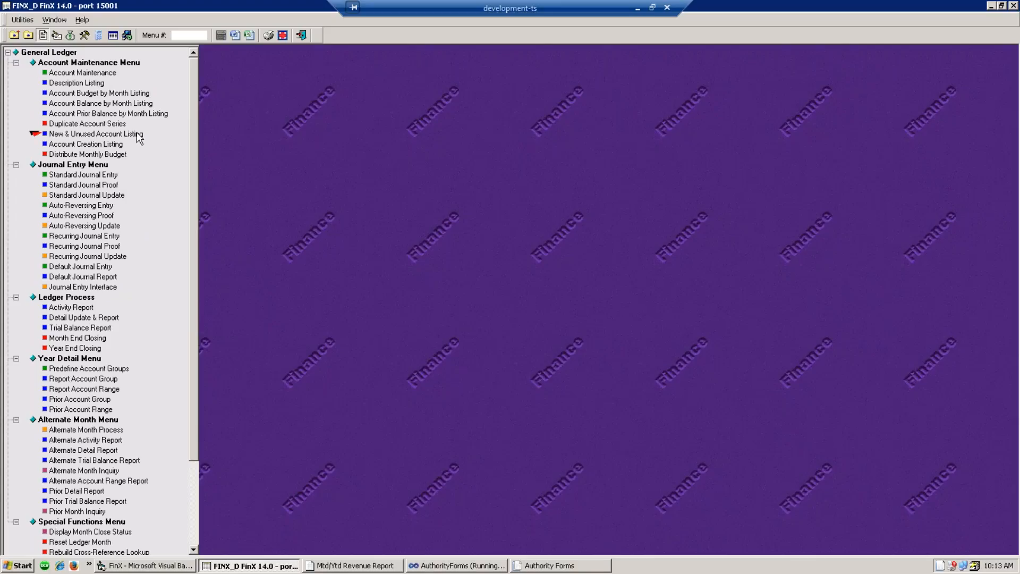
pyautogui.scroll(-4, 139, 136)
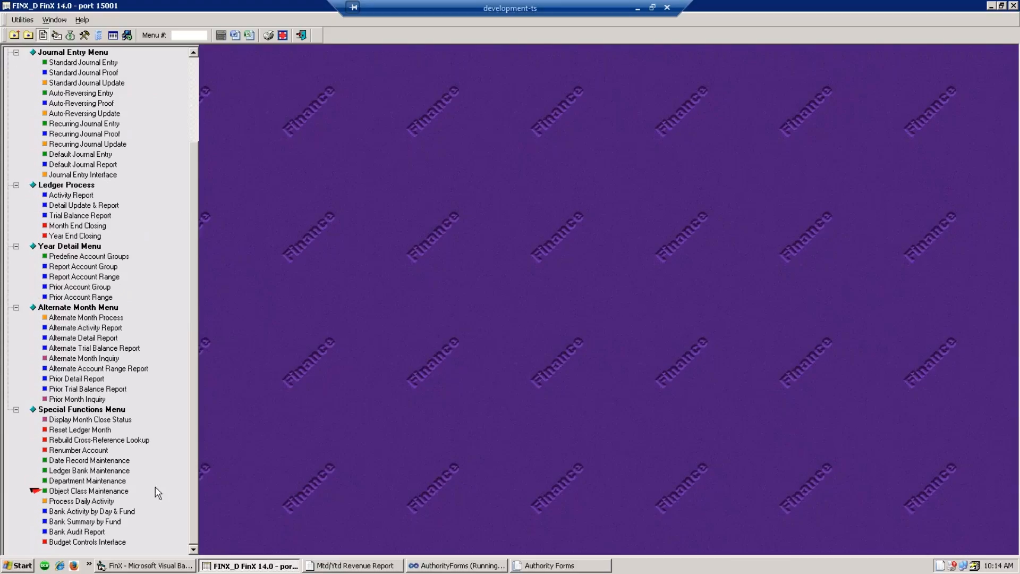
pyautogui.click(80, 422)
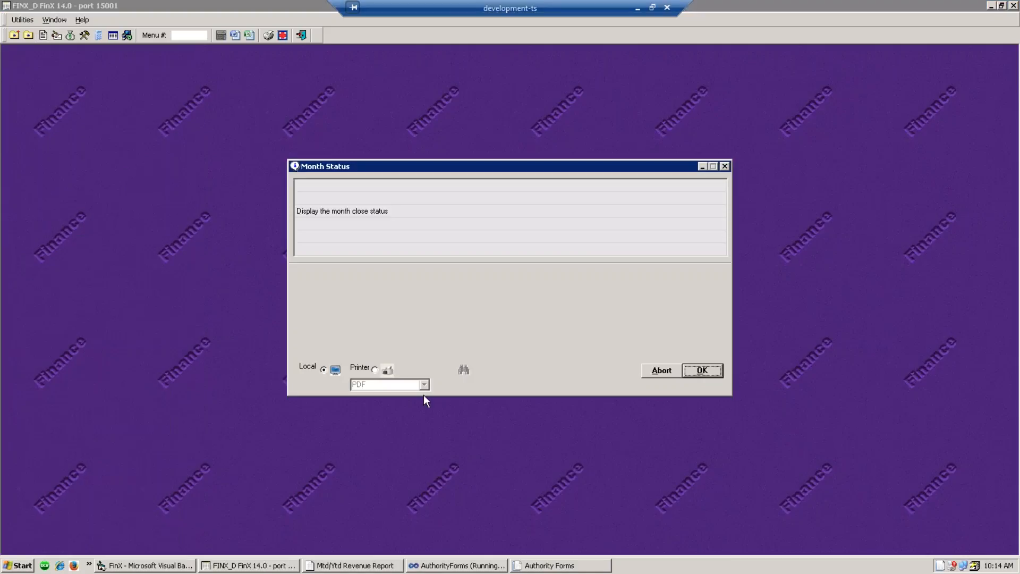
# - Run the fiscal month status report and highlight the vouchers and cash receipts open month 01
pyautogui.click(702, 370)
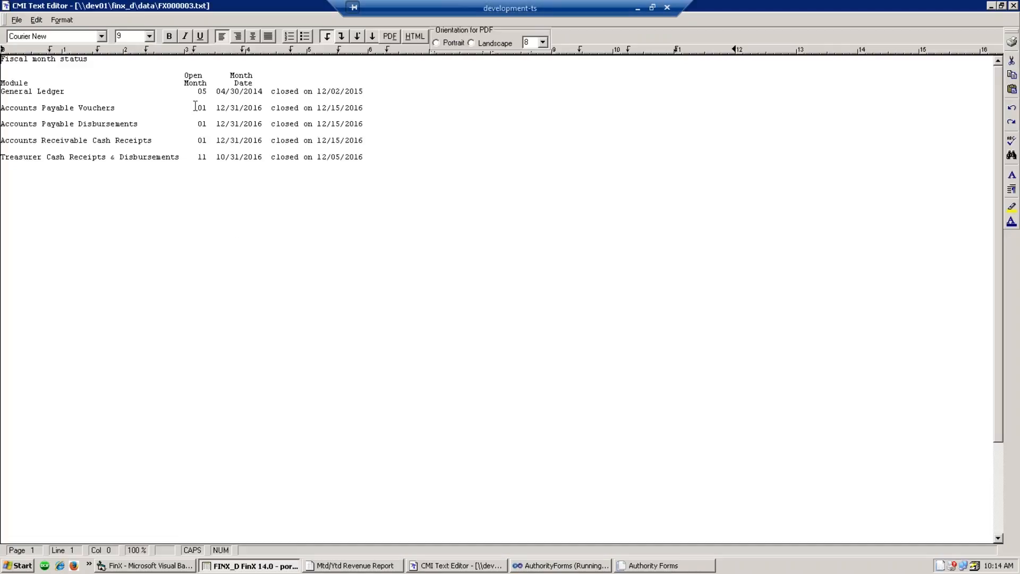
pyautogui.moveTo(197, 108); pyautogui.dragTo(212, 143)
pyautogui.click(200, 139)
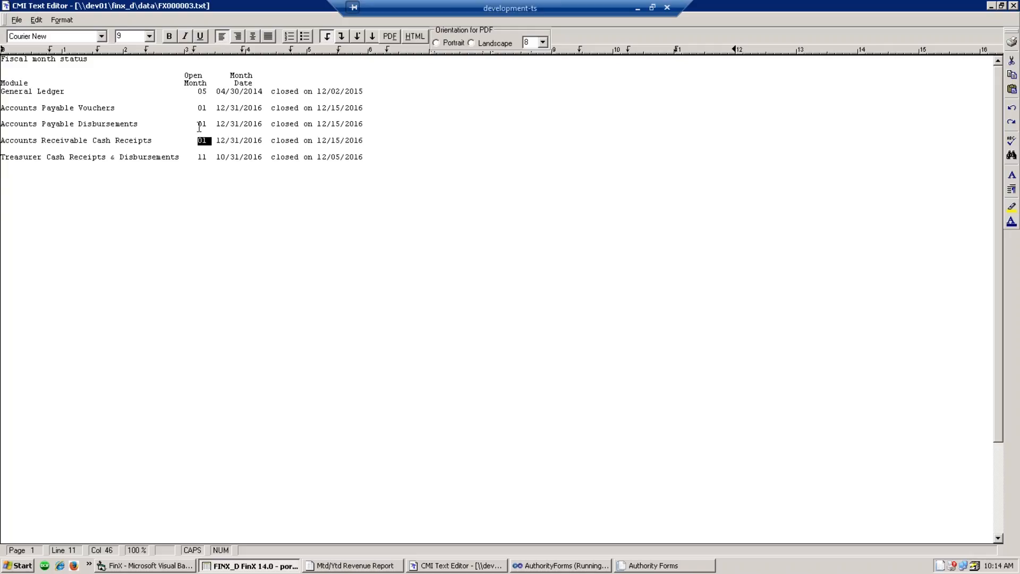
# - Deselect the open month value and close the fiscal month status report
pyautogui.click(503, 377)
pyautogui.click(1013, 6)
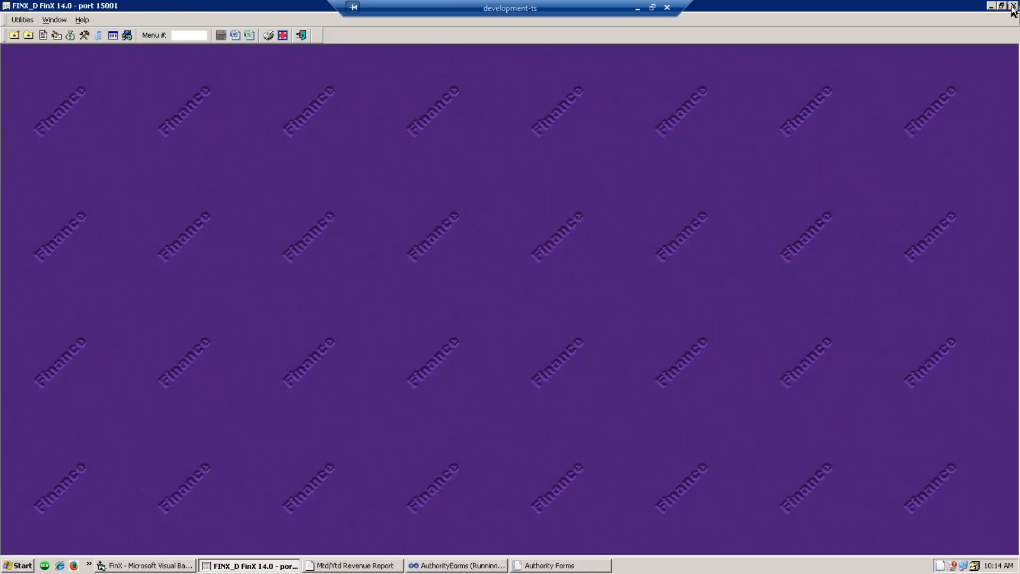
# - Close revenue budget batch 08484 with a batch total of 23220.00
pyautogui.click(70, 36)
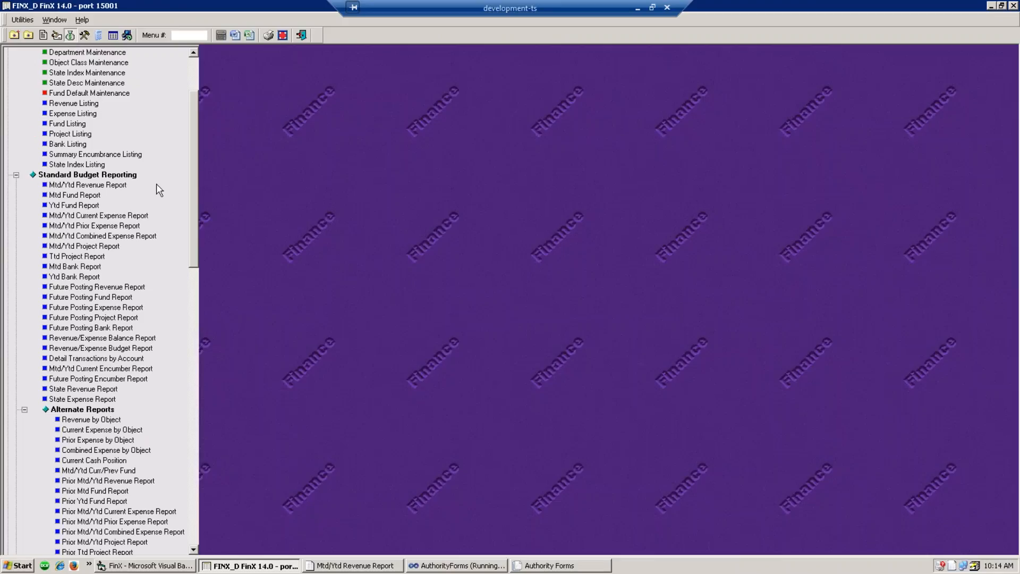
pyautogui.moveTo(194, 170); pyautogui.dragTo(203, 372)
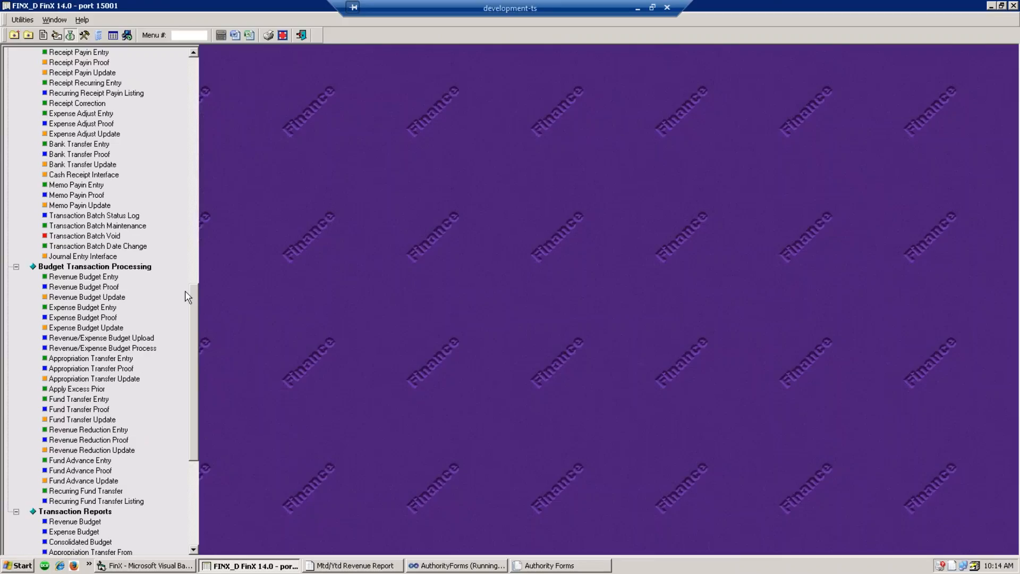
pyautogui.doubleClick(83, 279)
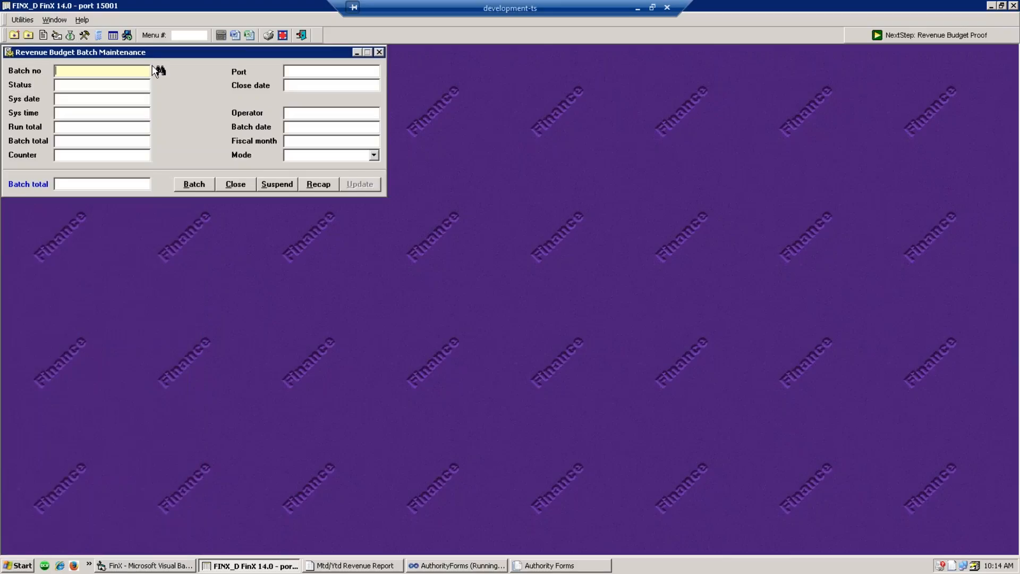
pyautogui.click(160, 71)
pyautogui.doubleClick(652, 382)
pyautogui.click(102, 183)
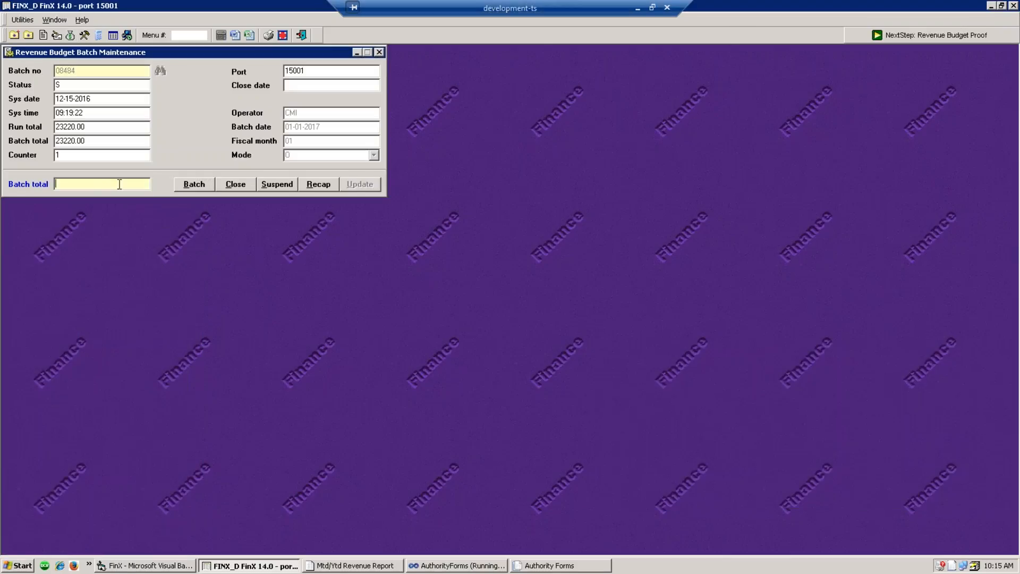
pyautogui.write('23220.00')
pyautogui.click(225, 186)
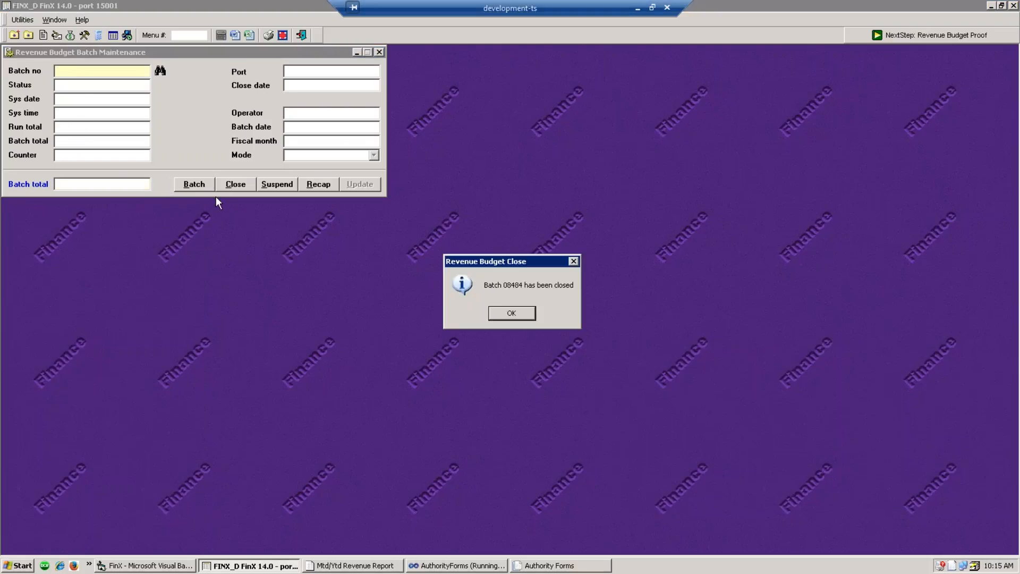
pyautogui.click(513, 313)
pyautogui.click(379, 52)
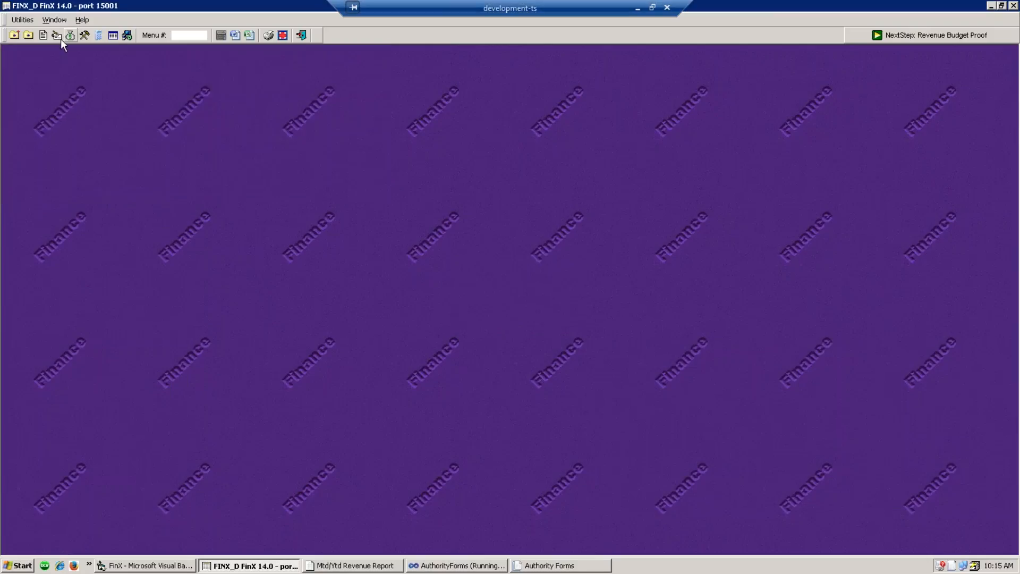
# - Run the revenue budget proof for batch 08484 and confirm its 23,220.00 journal total
pyautogui.click(66, 36)
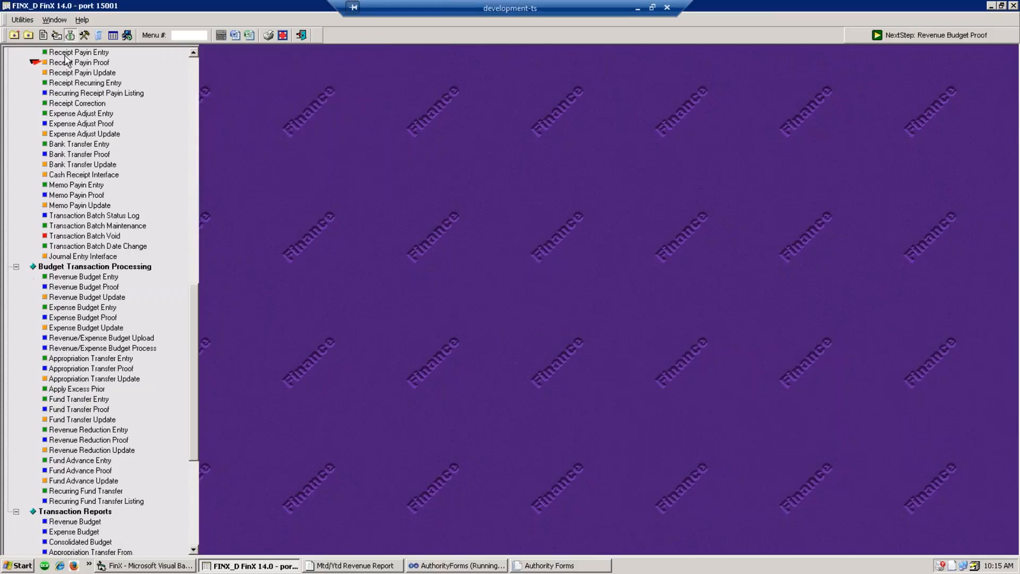
pyautogui.click(88, 288)
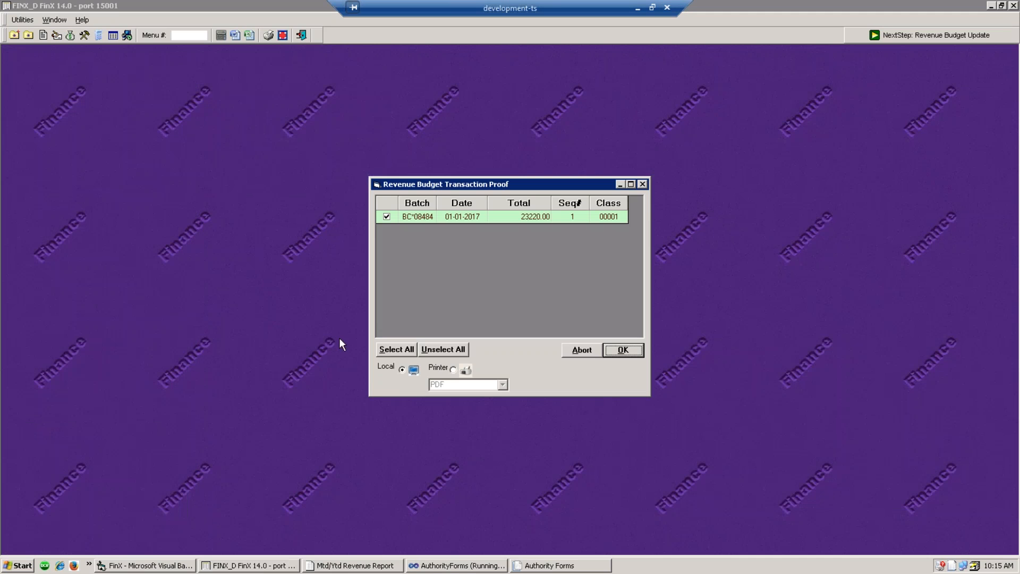
pyautogui.click(636, 350)
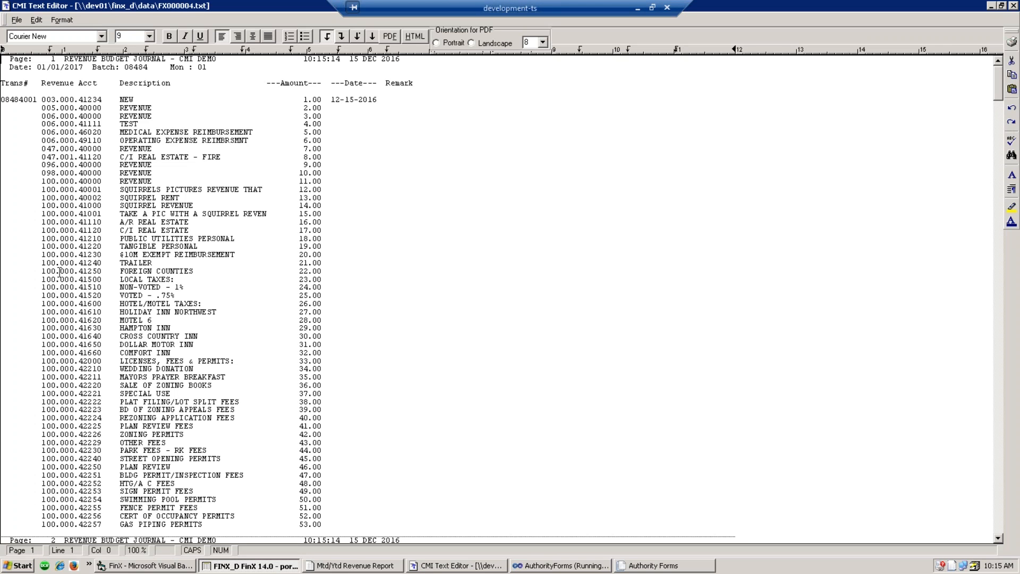
pyautogui.click(322, 410)
pyautogui.scroll(-20, 330, 403)
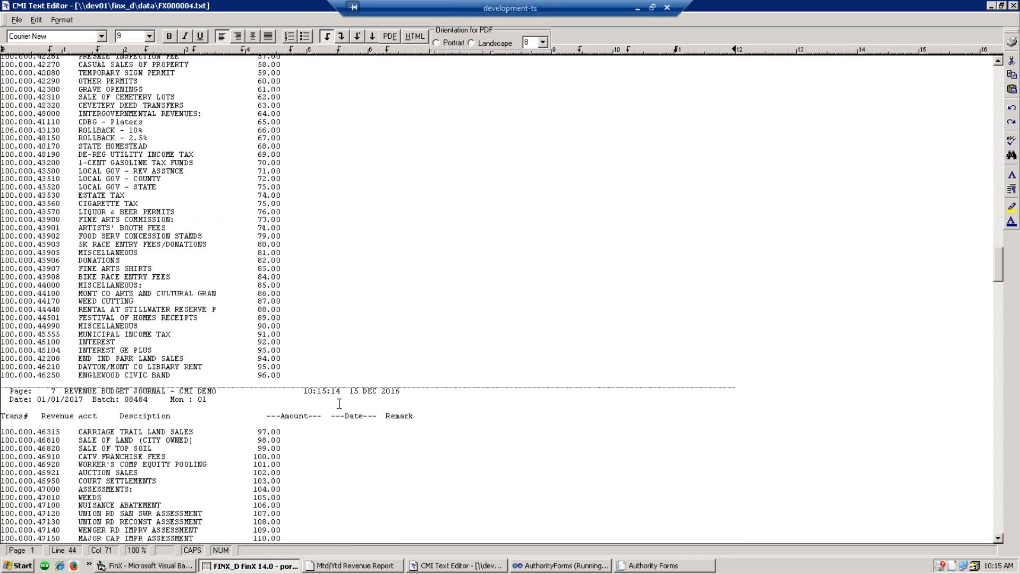
pyautogui.scroll(-20, 346, 388)
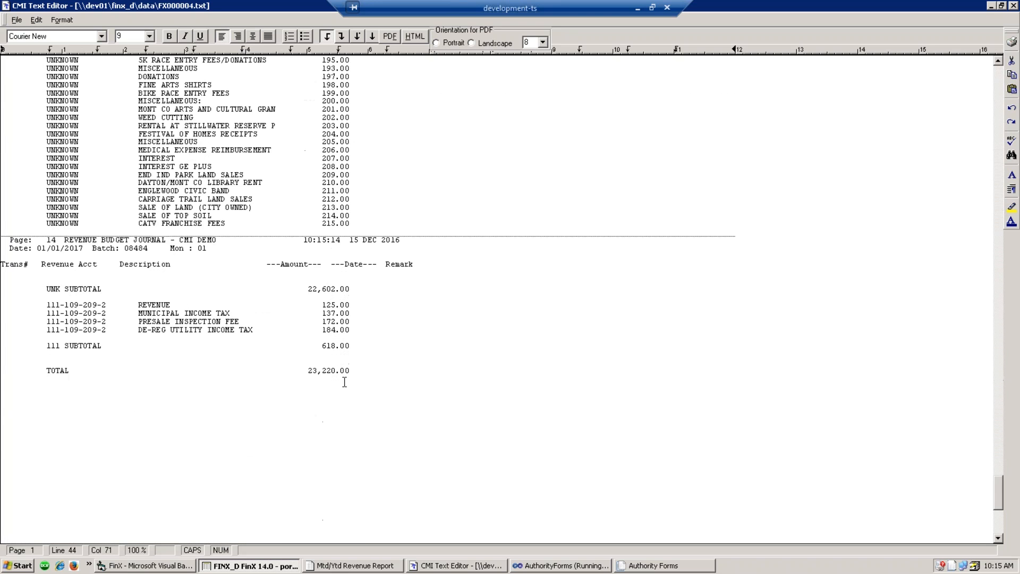
pyautogui.scroll(10, 351, 378)
pyautogui.click(315, 464)
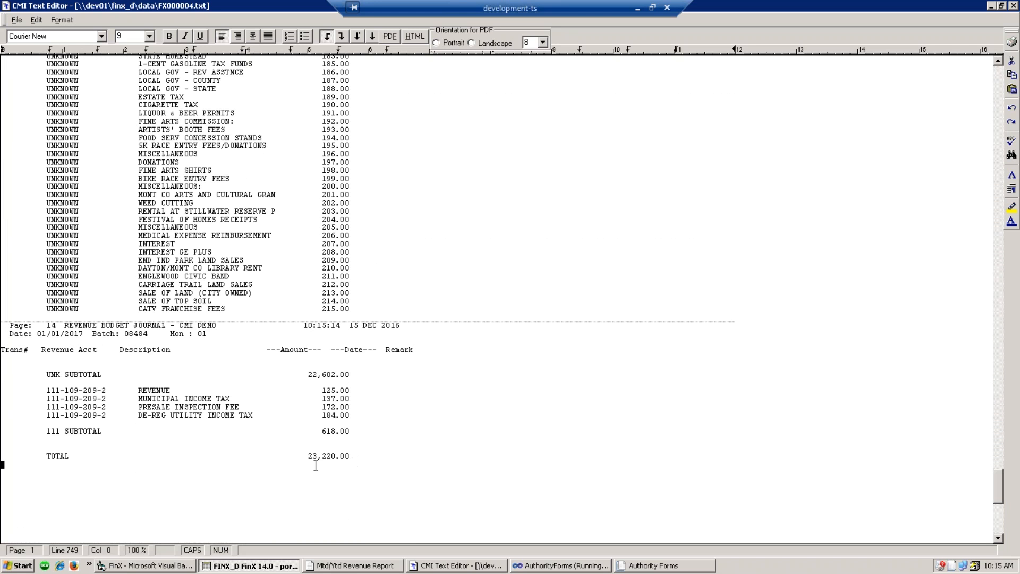
pyautogui.doubleClick(307, 457)
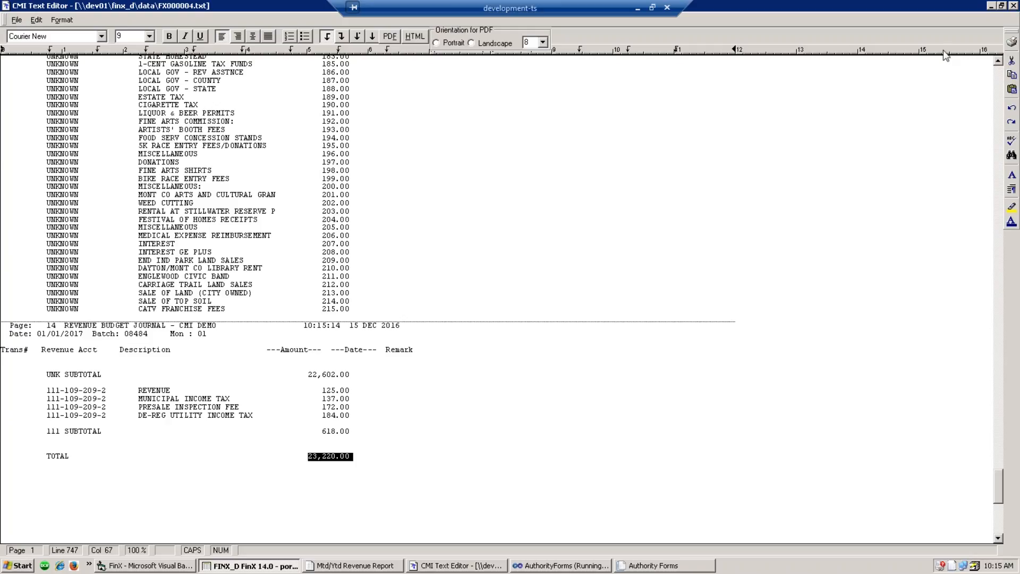
pyautogui.click(1014, 6)
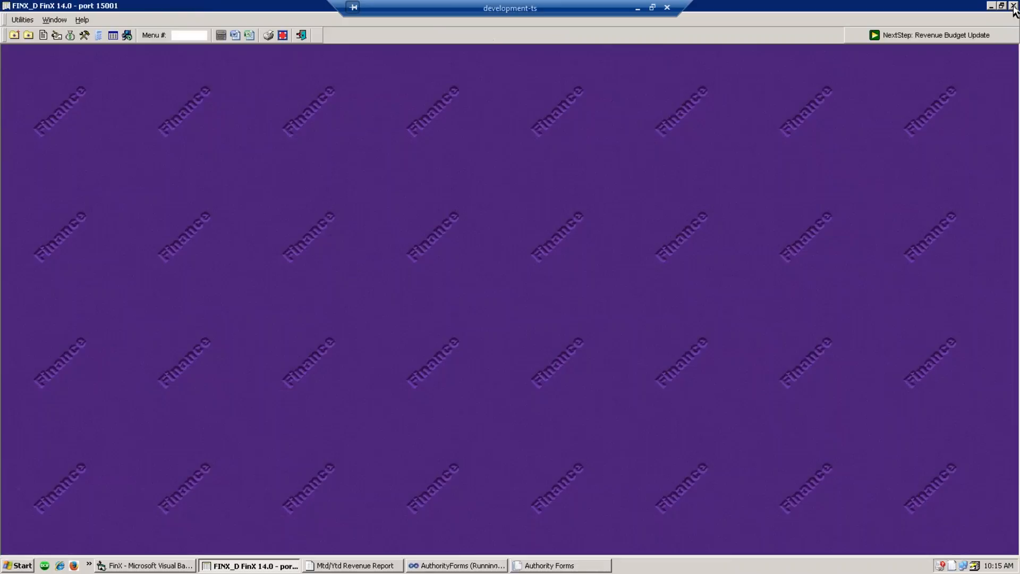
# - Post batch 08484 through Revenue Budget Update using the authorization code
pyautogui.click(70, 35)
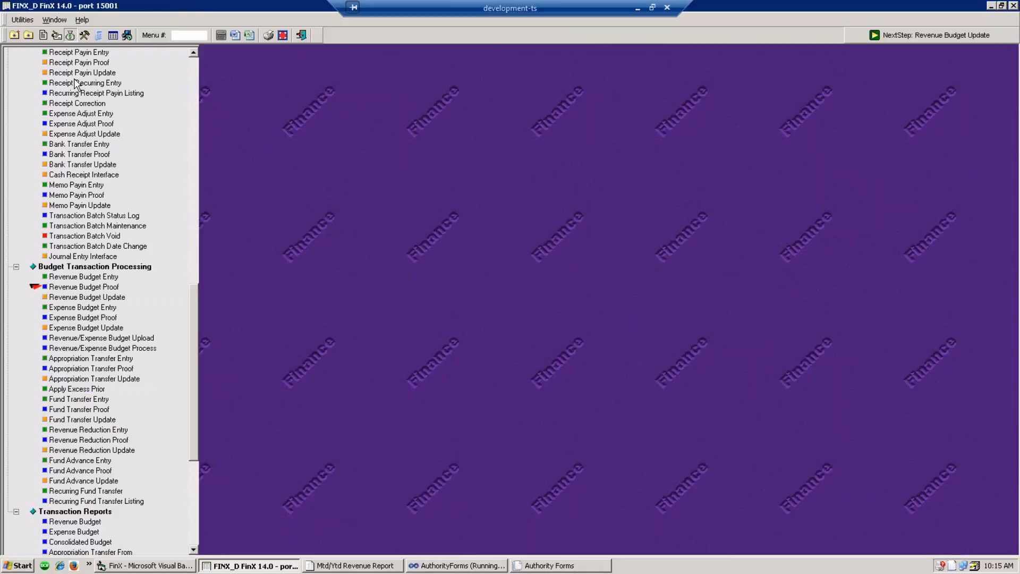
pyautogui.click(65, 297)
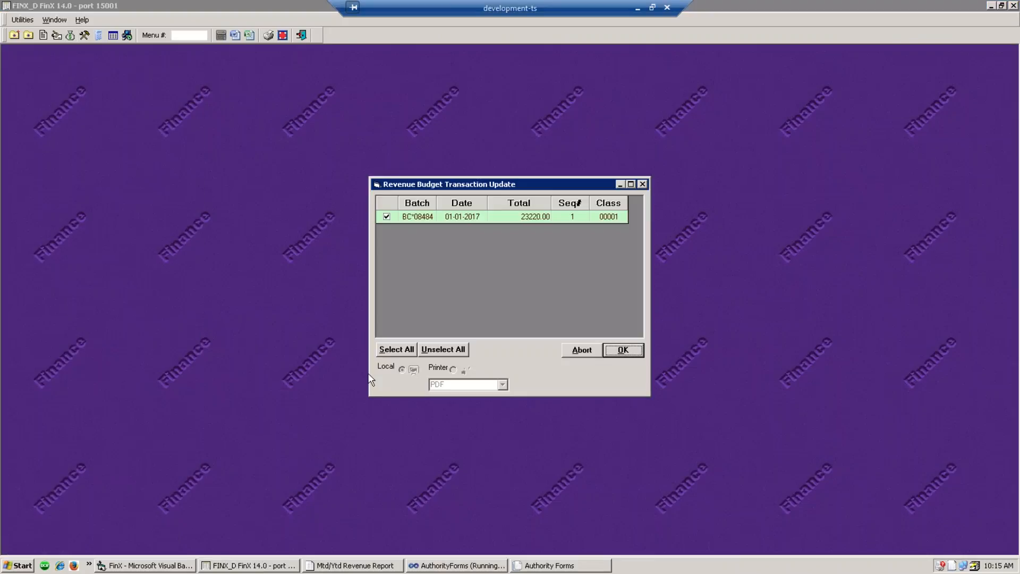
pyautogui.click(634, 349)
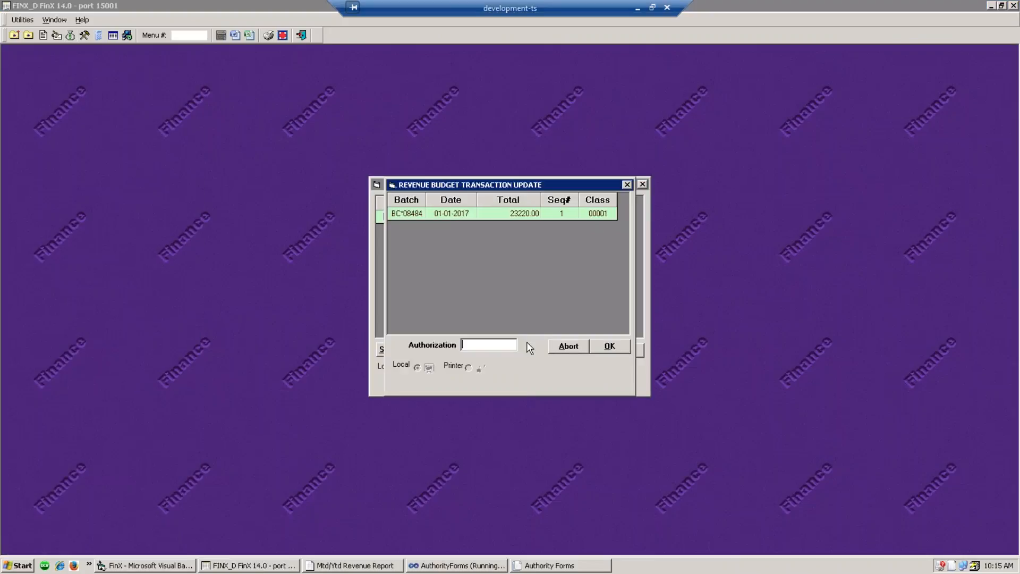
pyautogui.write('****')
pyautogui.click(610, 347)
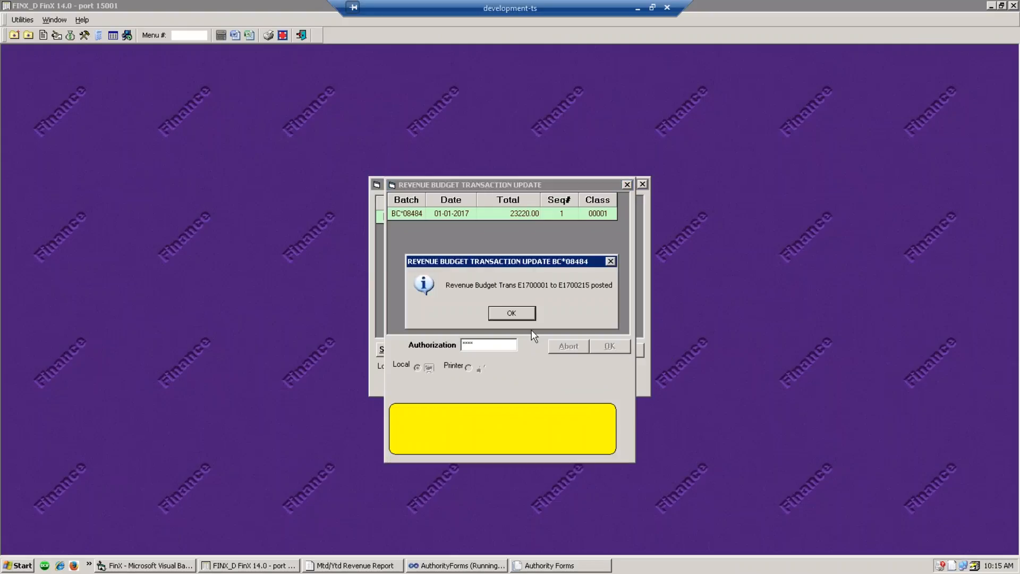
pyautogui.click(520, 313)
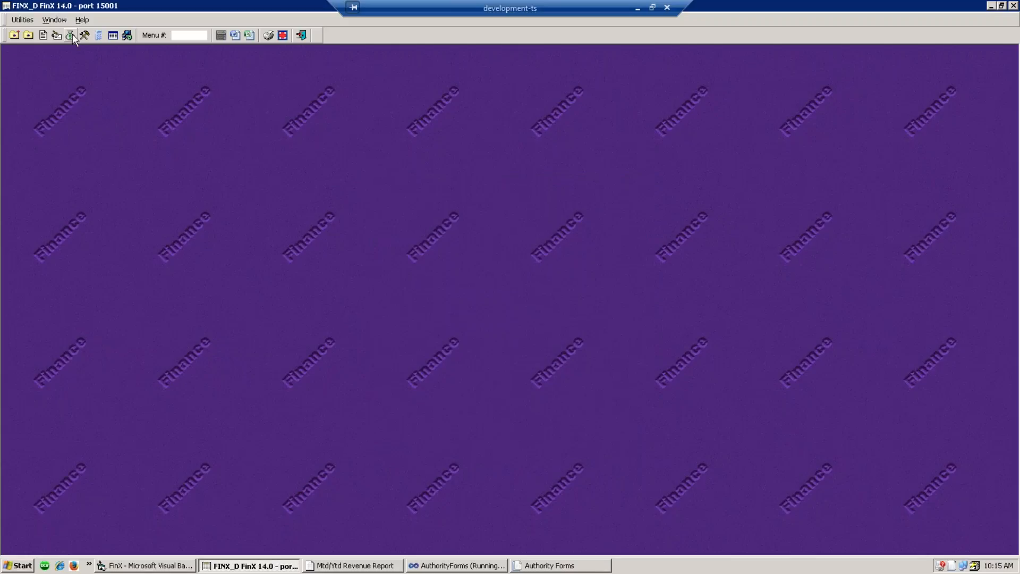
# - Close expense budget batch 08483 with a batch total of 3785.0
pyautogui.click(71, 35)
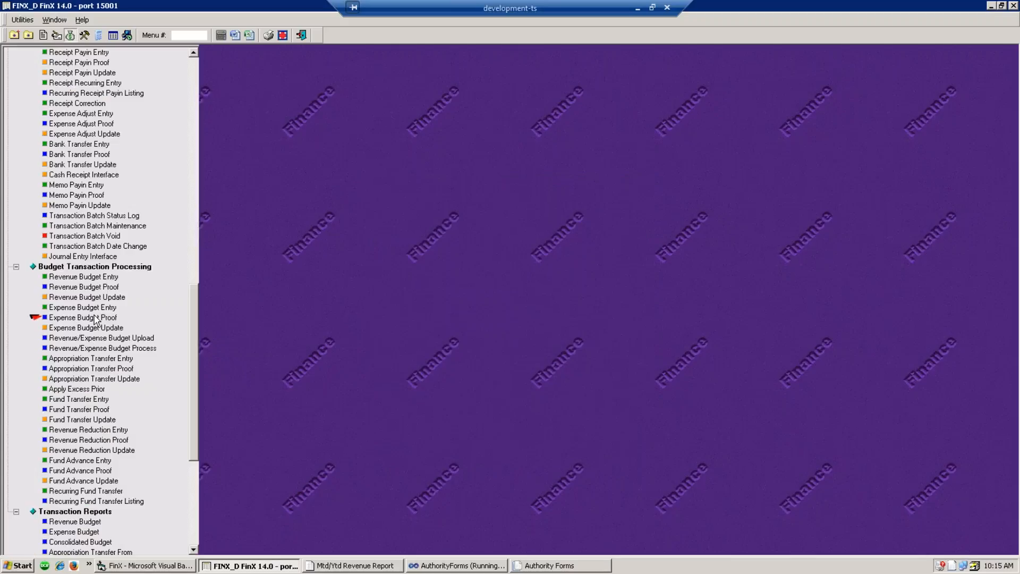
pyautogui.click(89, 307)
pyautogui.click(160, 70)
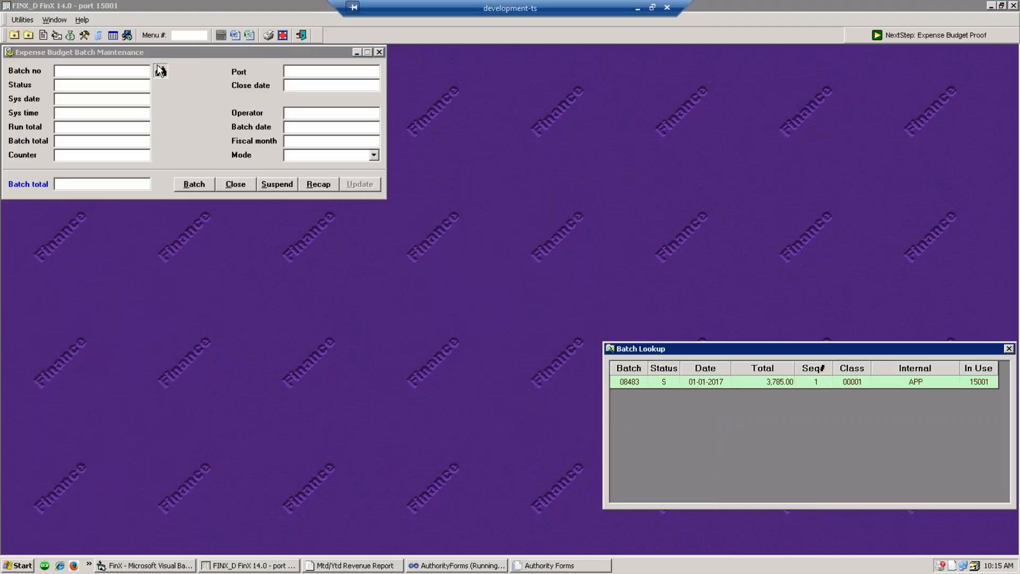
pyautogui.doubleClick(714, 382)
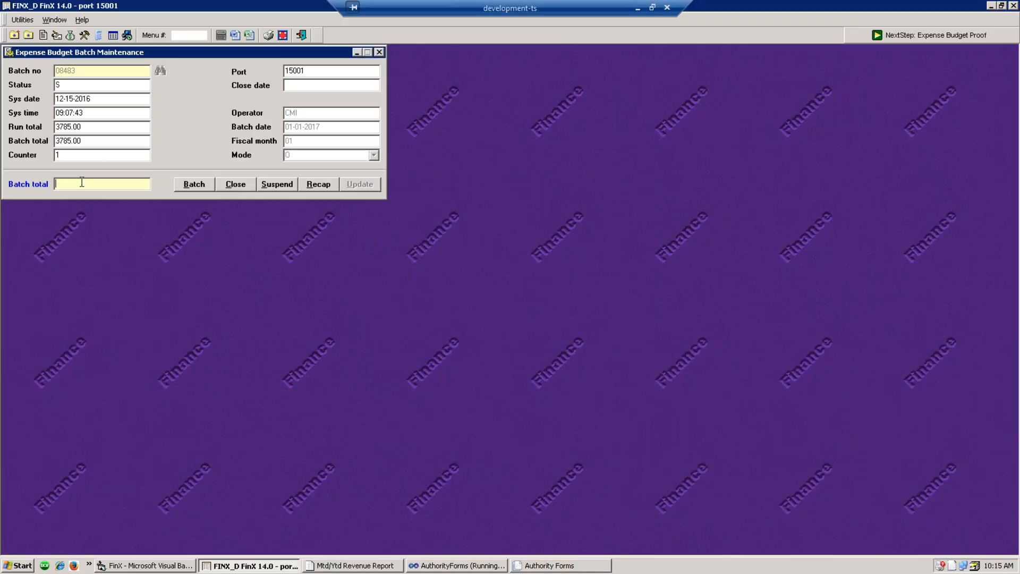
pyautogui.write('3785.0')
pyautogui.click(234, 186)
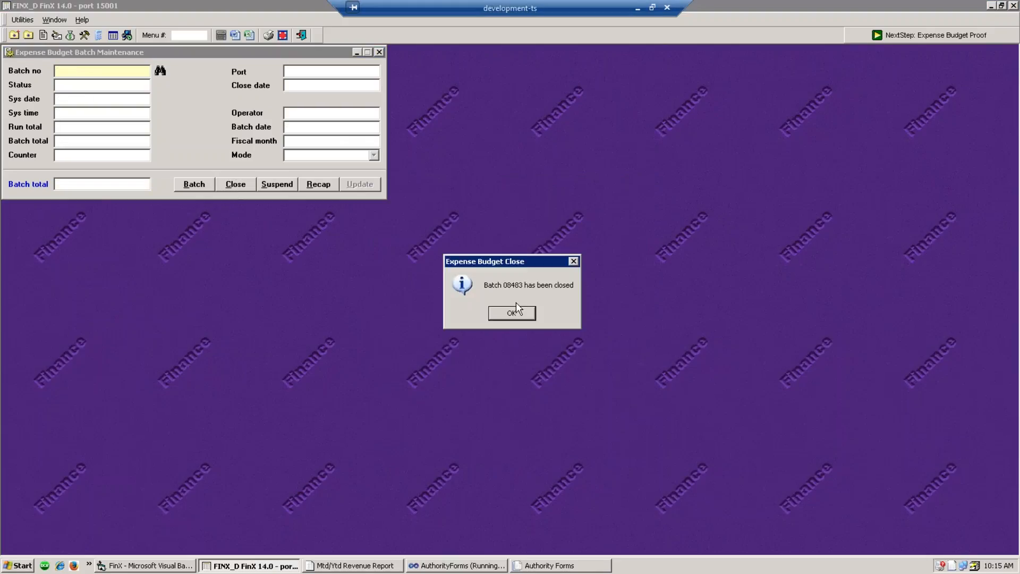
pyautogui.click(513, 308)
pyautogui.click(380, 52)
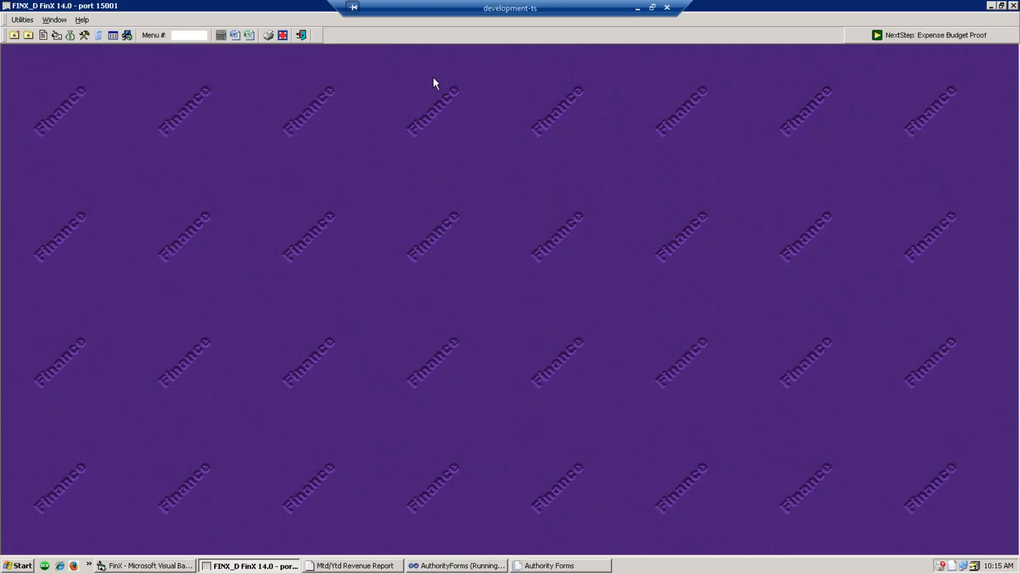
# - Run the expense budget proof report for batch 08483, review it, and minimize it
pyautogui.click(61, 40)
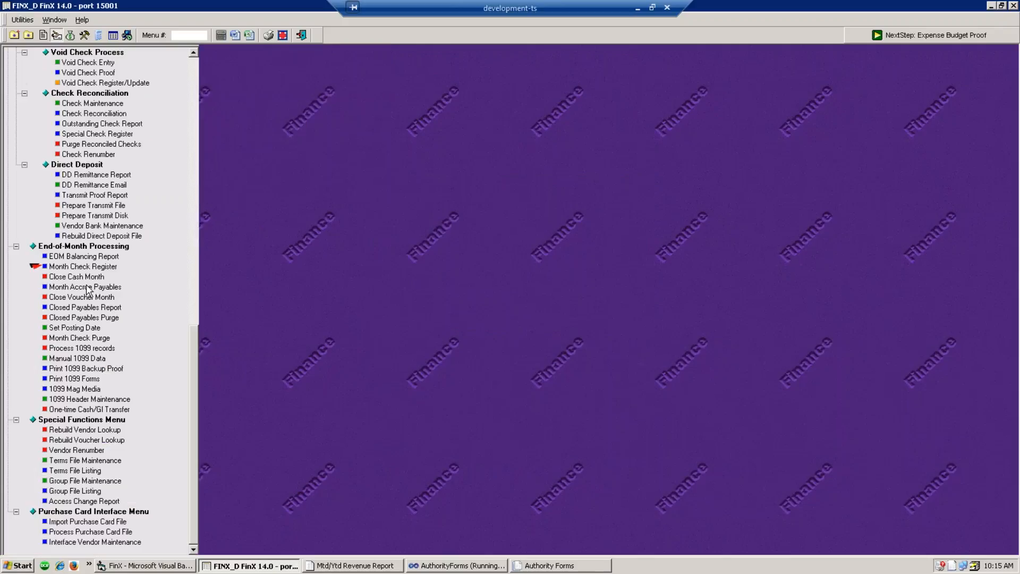
pyautogui.click(70, 35)
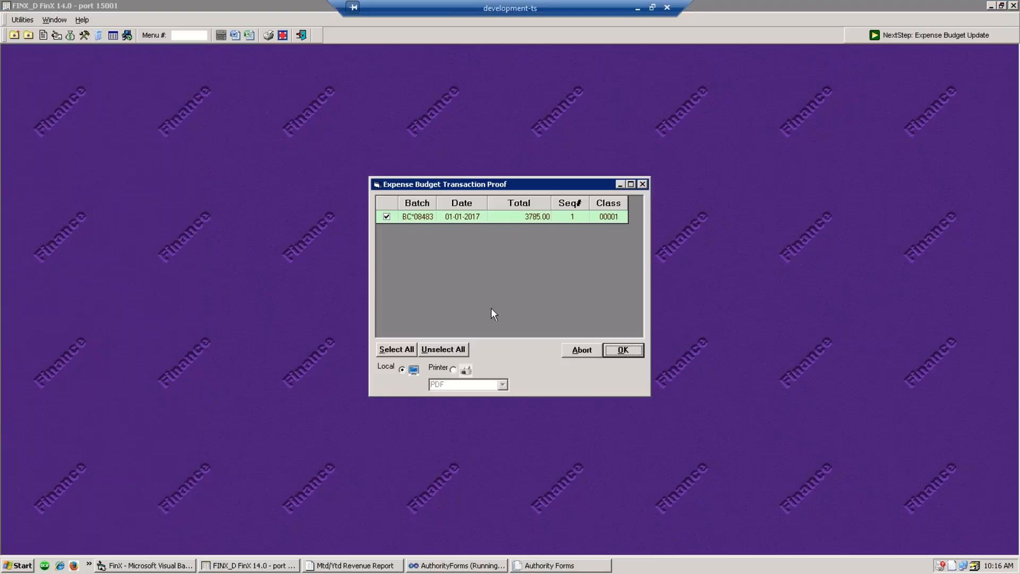
pyautogui.click(623, 350)
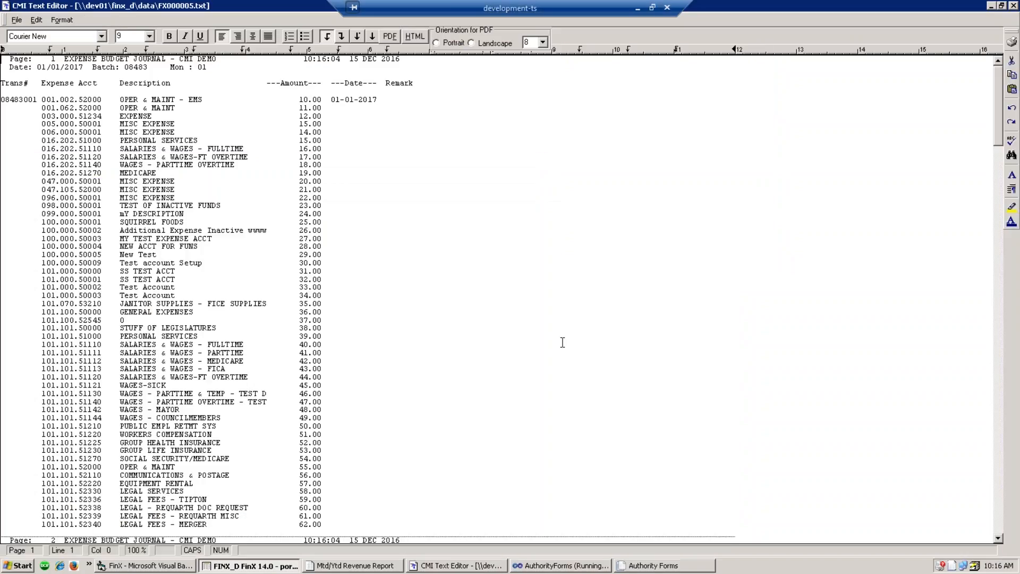
pyautogui.click(563, 341)
pyautogui.scroll(-15, 463, 384)
pyautogui.scroll(-15, 463, 384)
pyautogui.scroll(13, 440, 376)
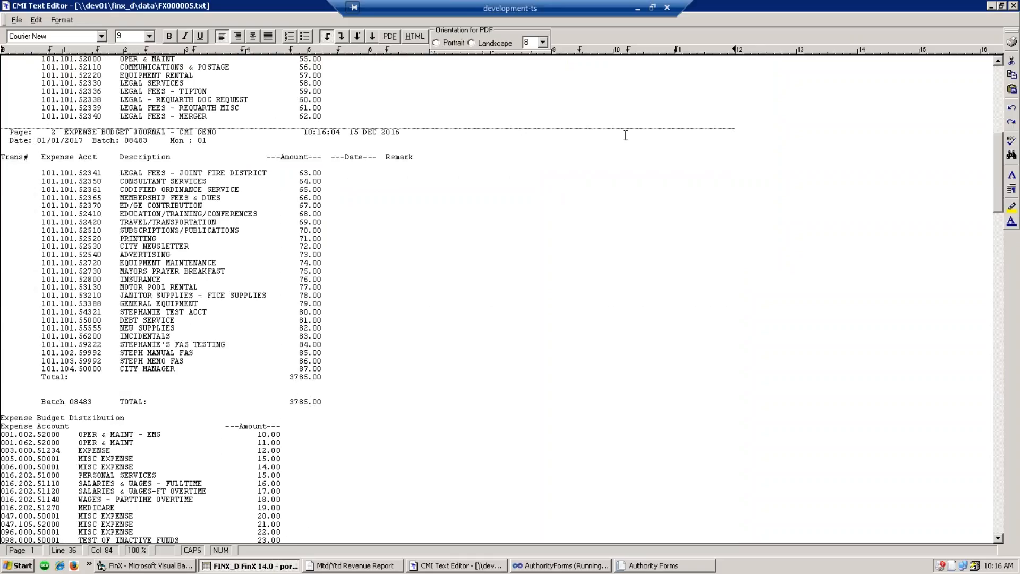
pyautogui.click(992, 7)
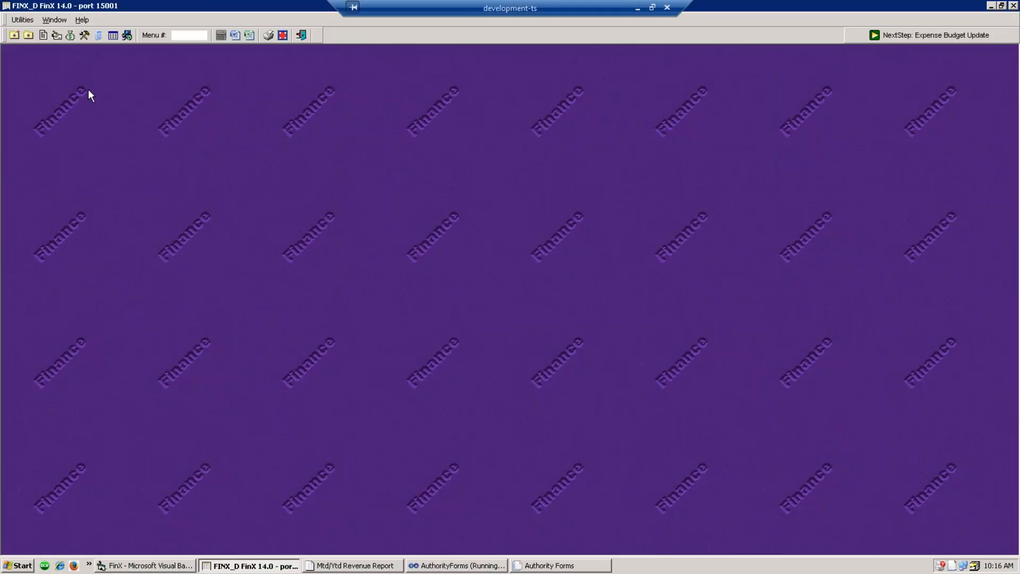
# - Post batch 08483 through Expense Budget Update using the authorization code
pyautogui.click(69, 36)
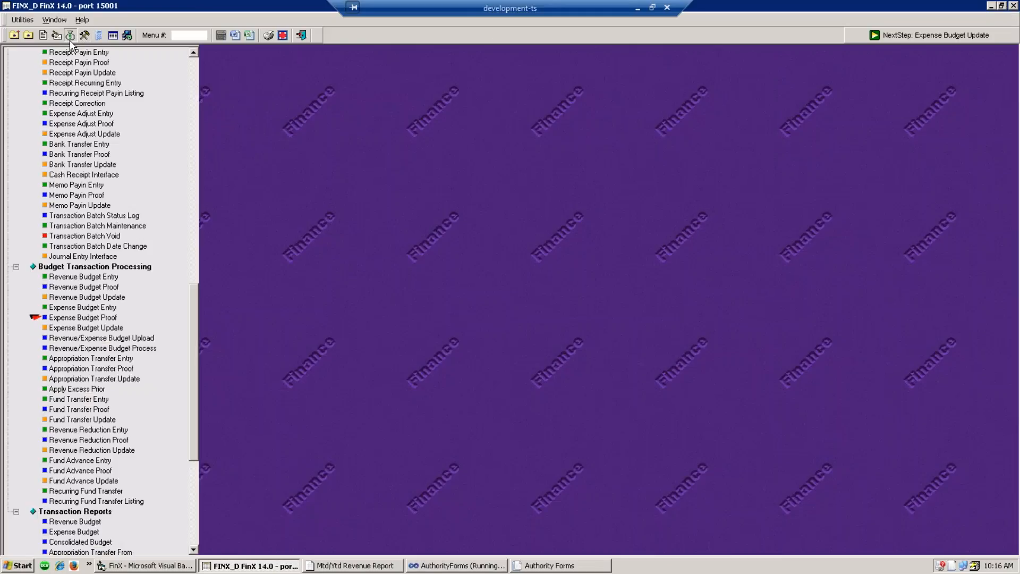
pyautogui.click(86, 329)
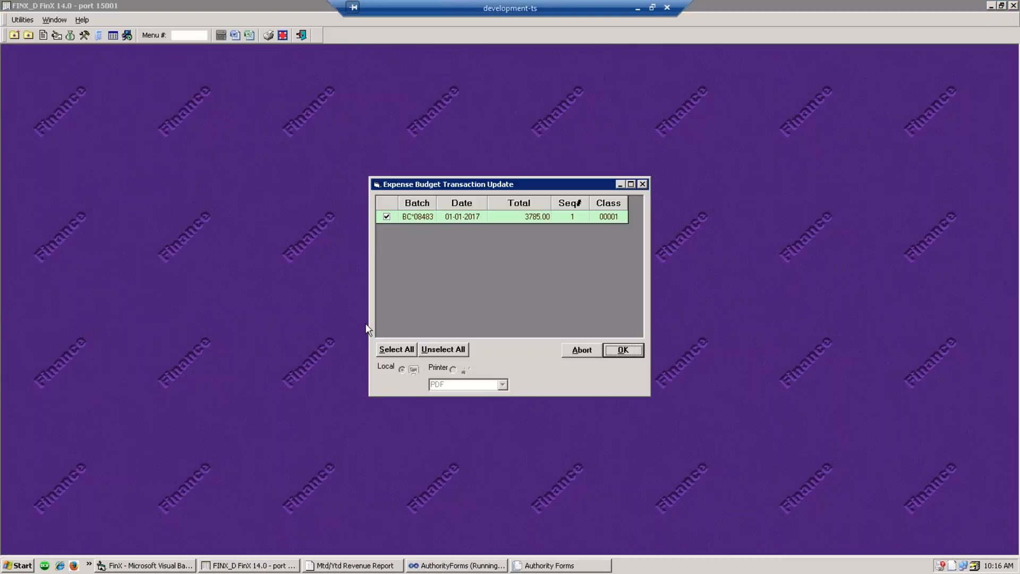
pyautogui.click(627, 349)
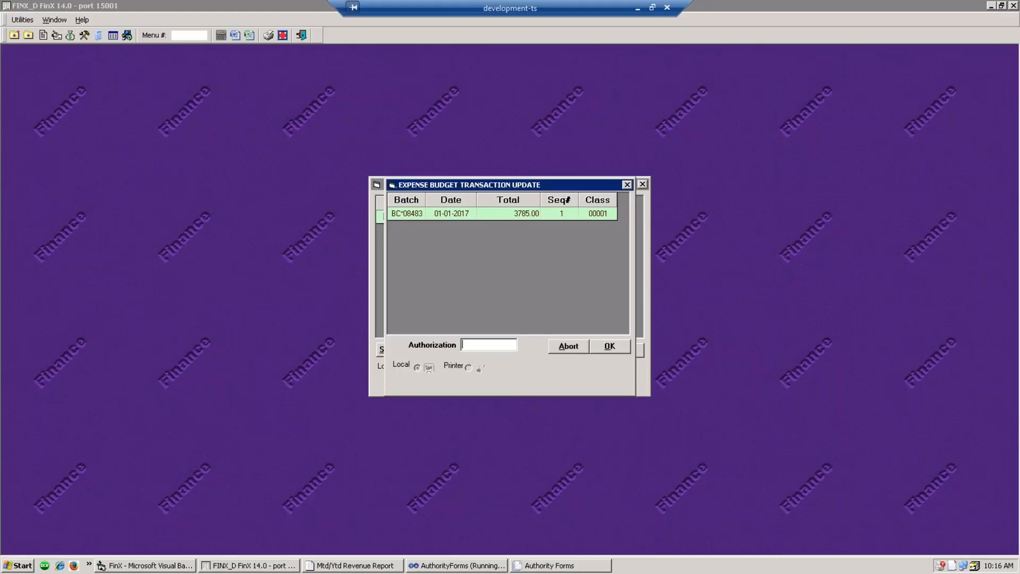
pyautogui.write('****')
pyautogui.click(611, 345)
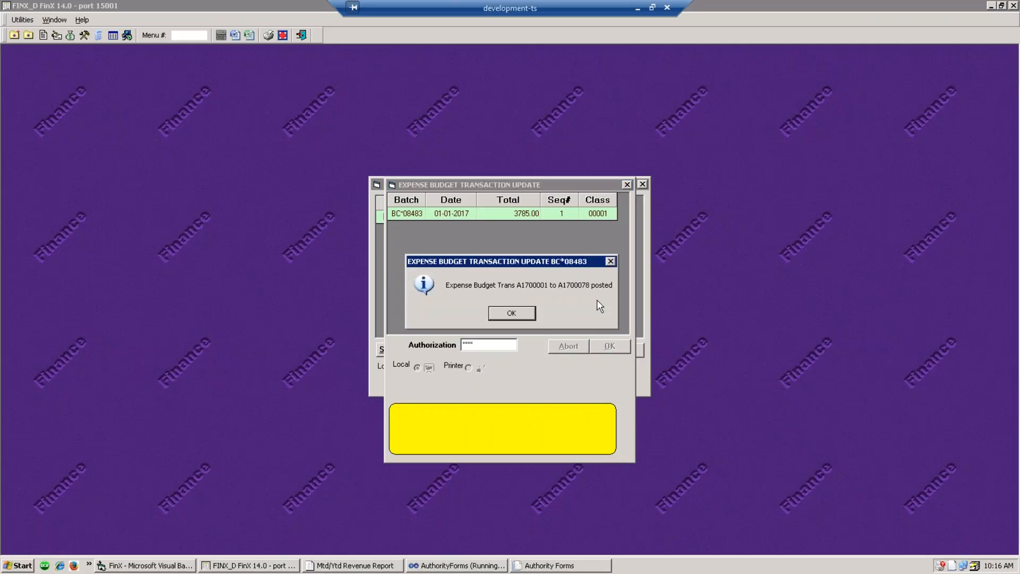
pyautogui.click(511, 318)
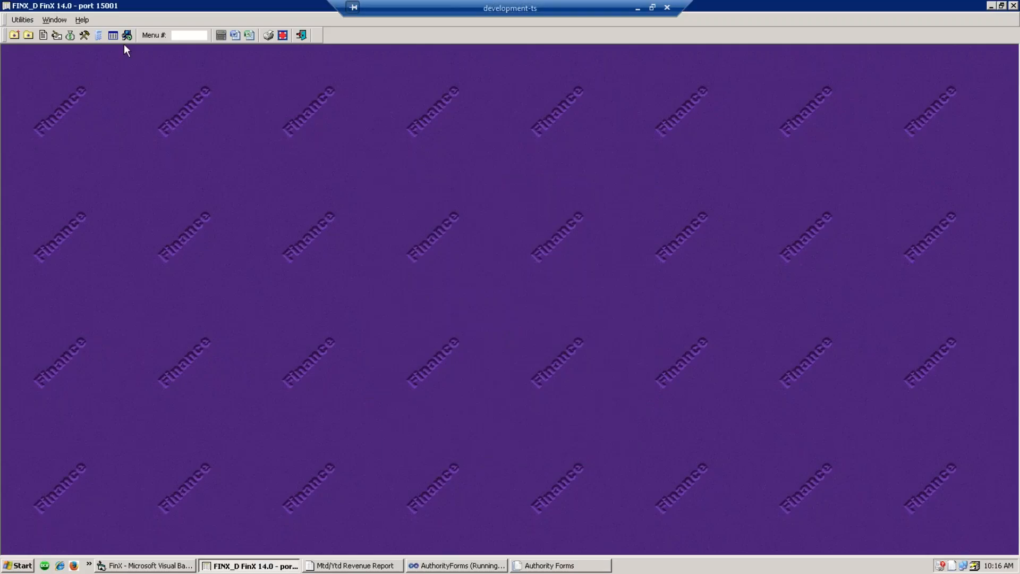
pyautogui.click(69, 37)
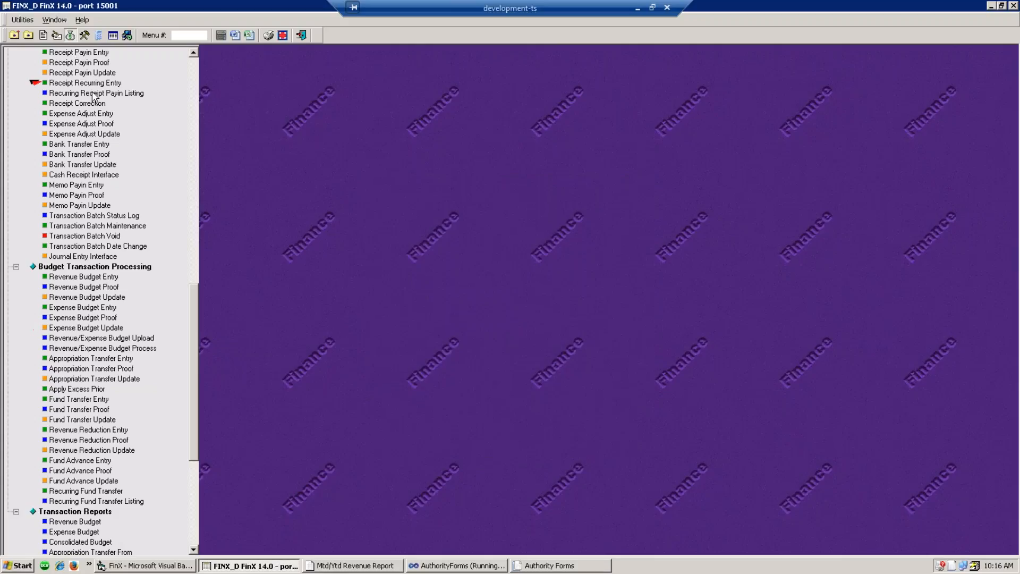
# - Run the month 01 Mtd/Ytd Revenue Report, review its 23,220.00 estimated revenue total, and close it
pyautogui.scroll(7, 106, 170)
pyautogui.scroll(9, 108, 175)
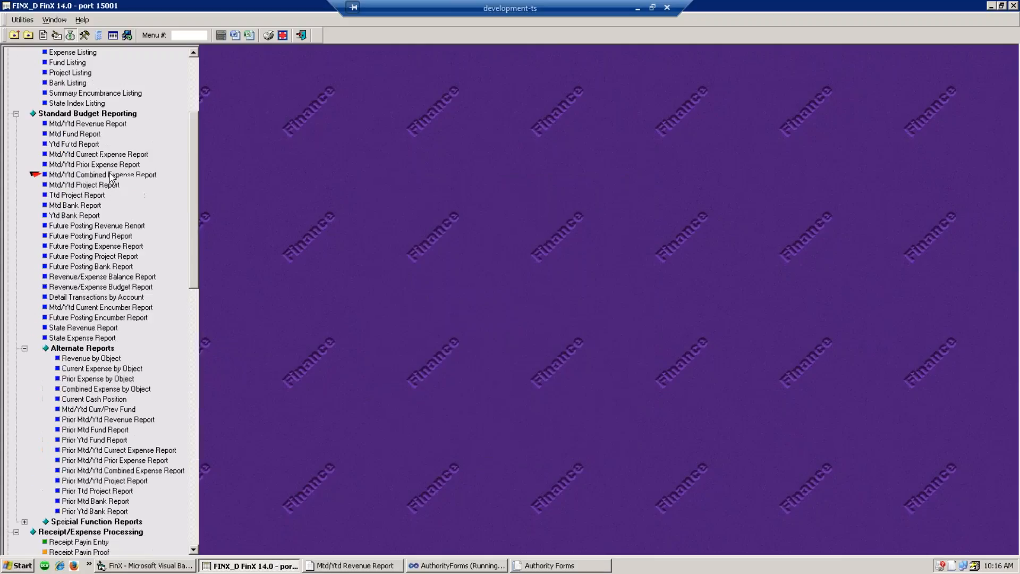
pyautogui.doubleClick(87, 126)
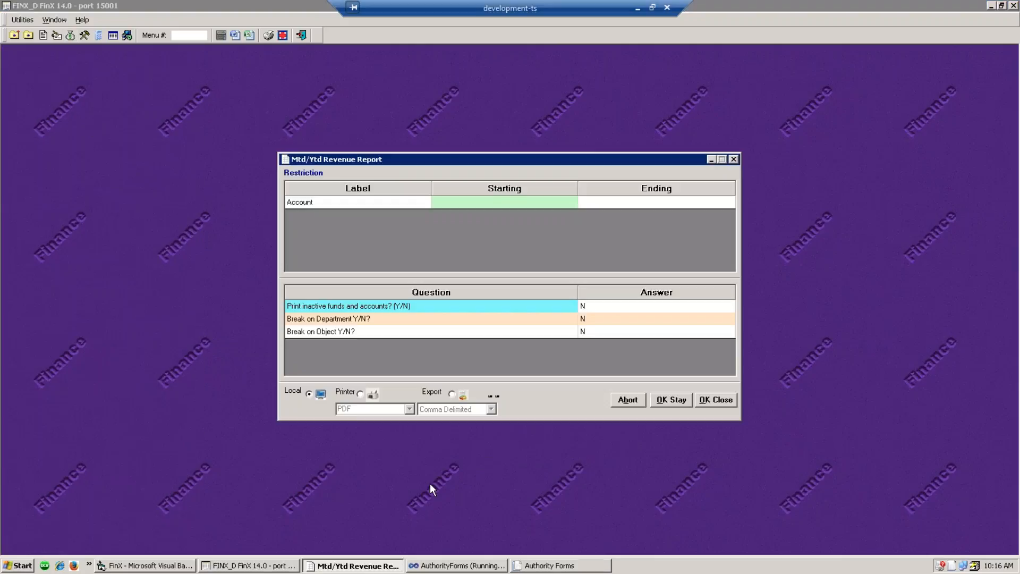
pyautogui.click(721, 402)
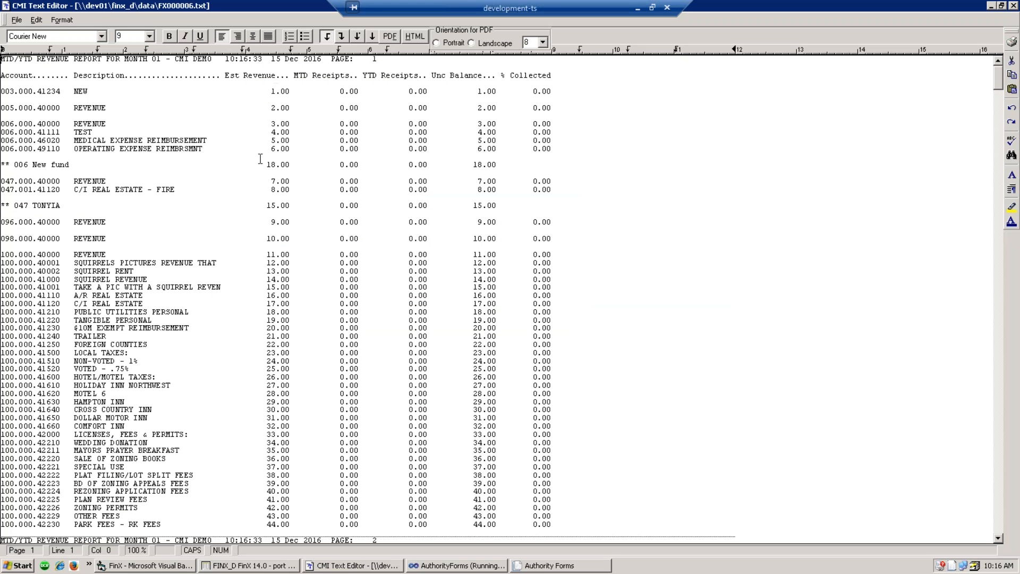
pyautogui.click(279, 328)
pyautogui.scroll(-20, 281, 372)
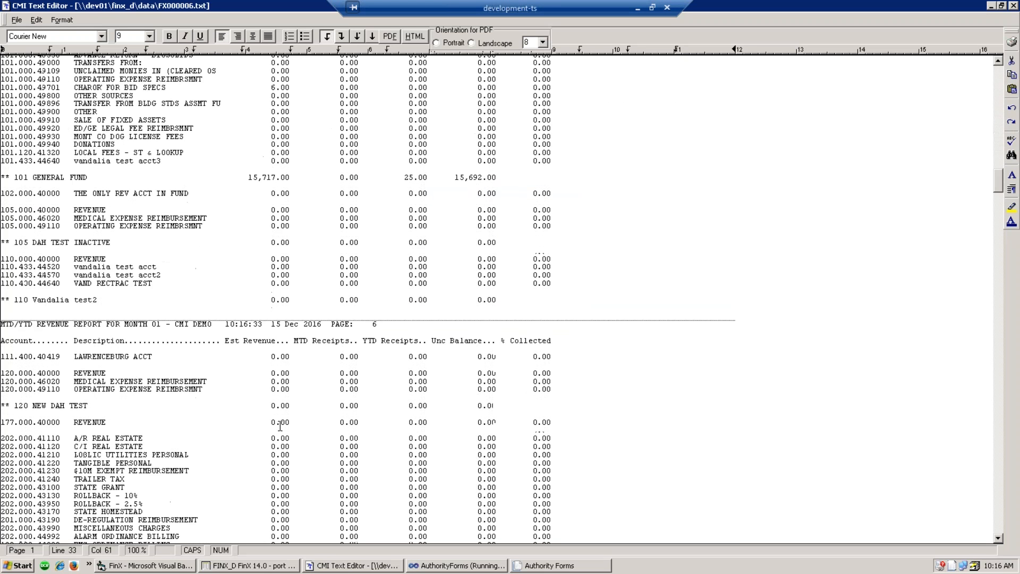
pyautogui.scroll(-20, 282, 424)
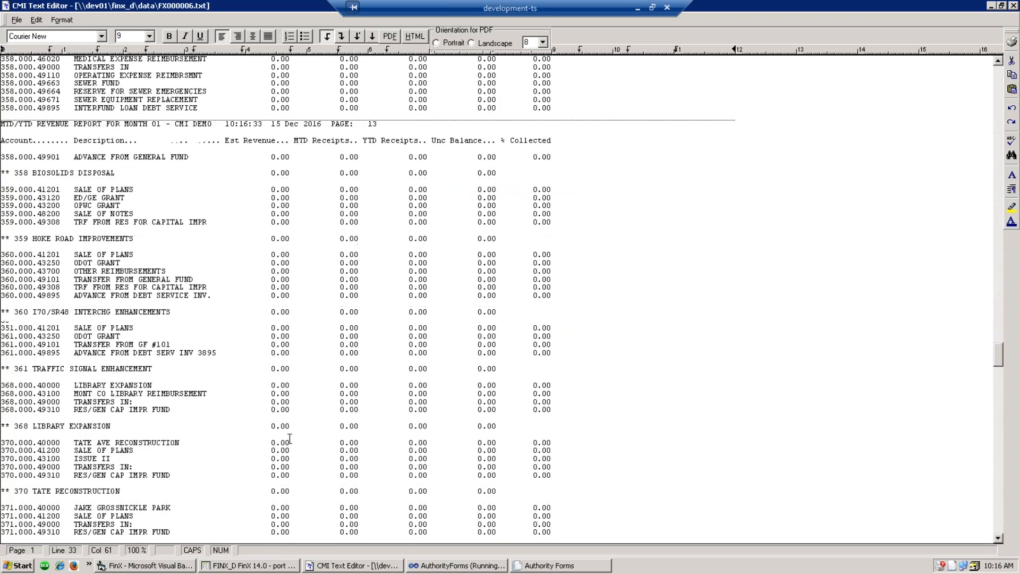
pyautogui.scroll(-20, 290, 422)
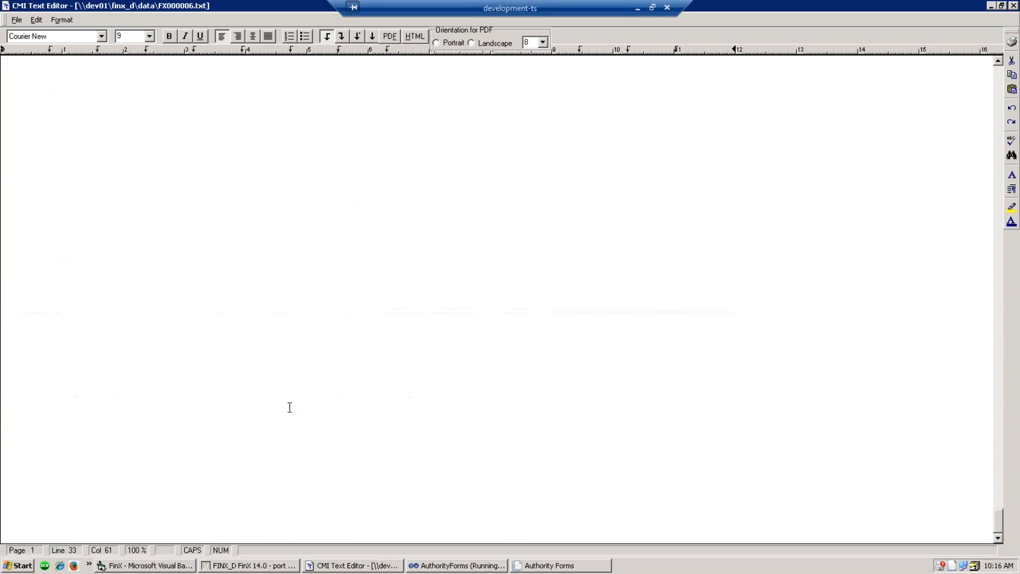
pyautogui.scroll(6, 279, 367)
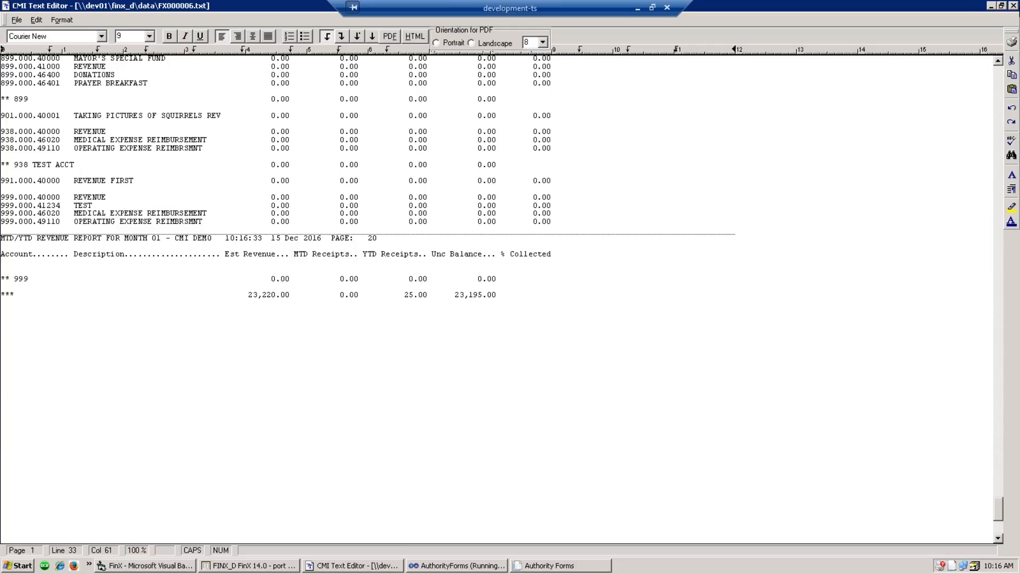
pyautogui.click(1014, 7)
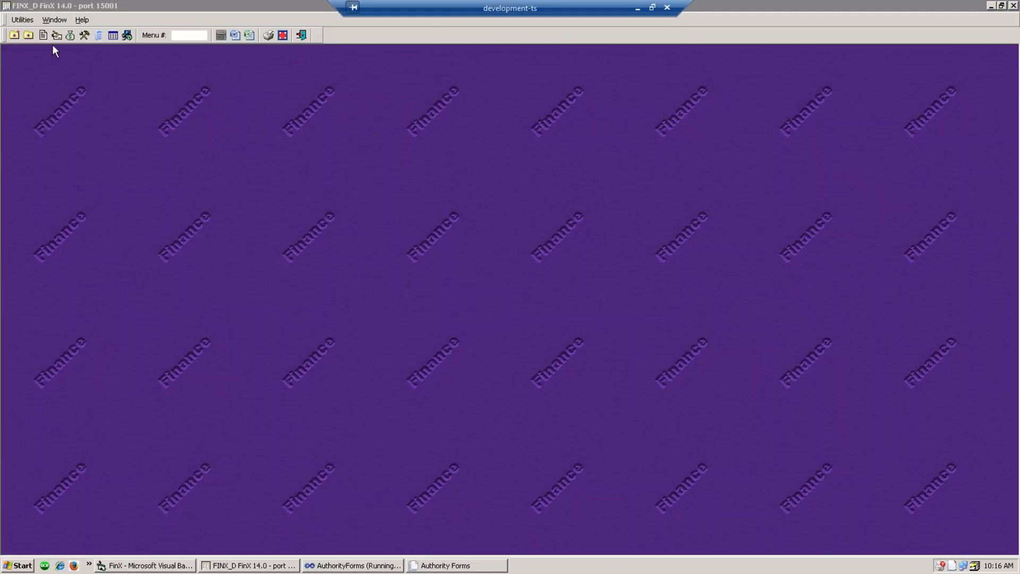
# - Generate the Mtd/Ytd Current Expense Report from the budget reporting tasks
pyautogui.click(56, 35)
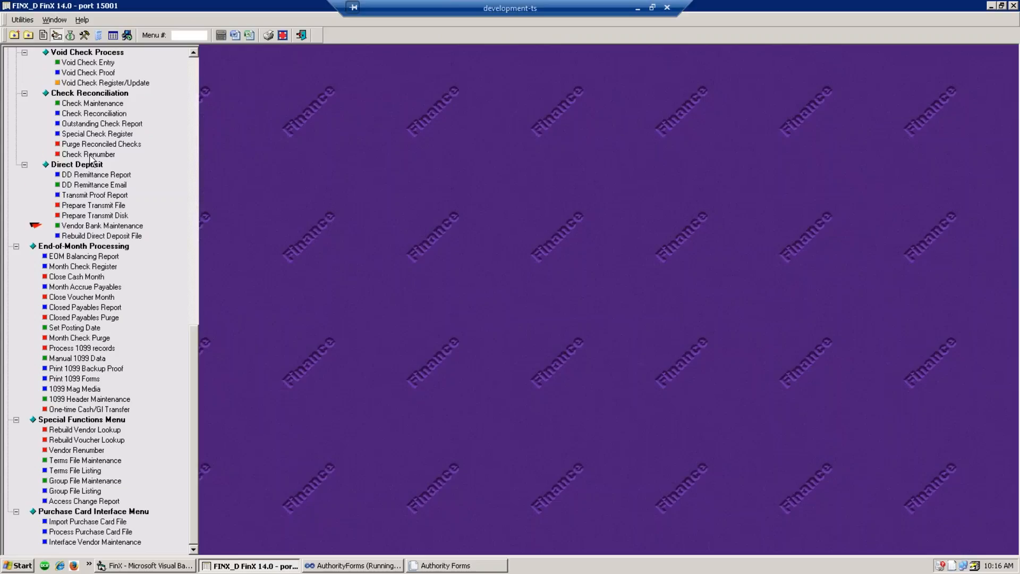
pyautogui.click(69, 35)
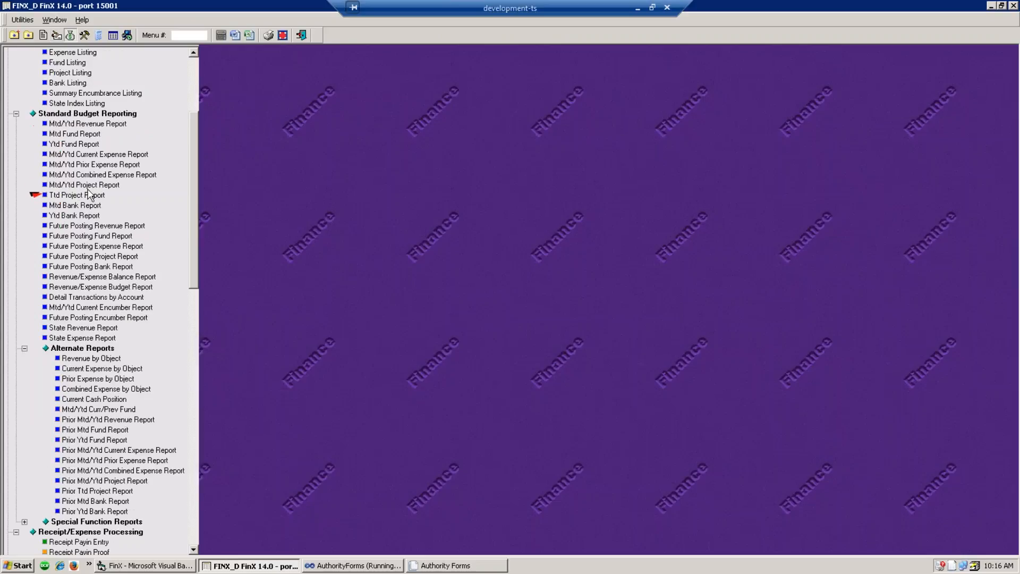
pyautogui.doubleClick(95, 153)
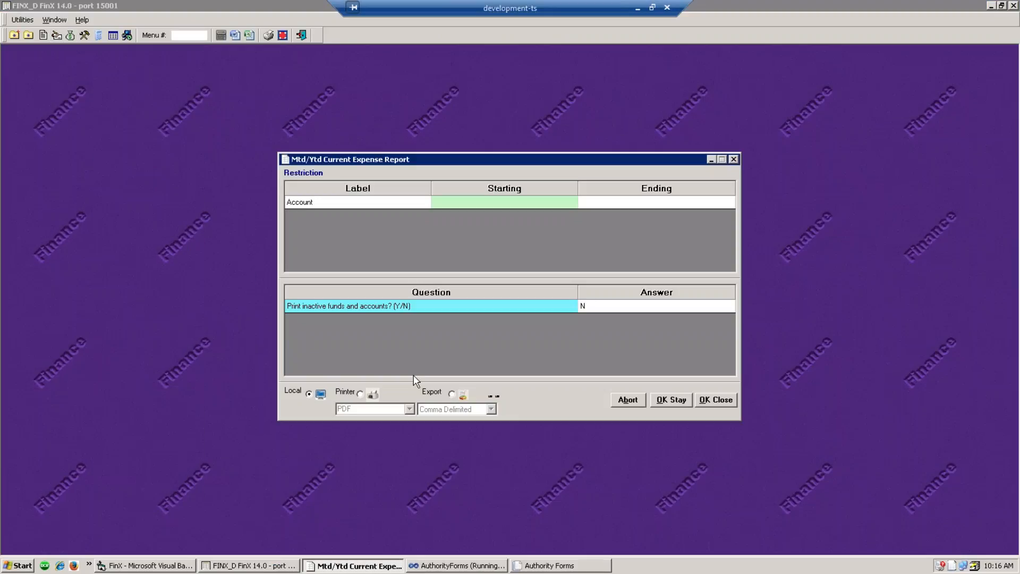
pyautogui.click(713, 399)
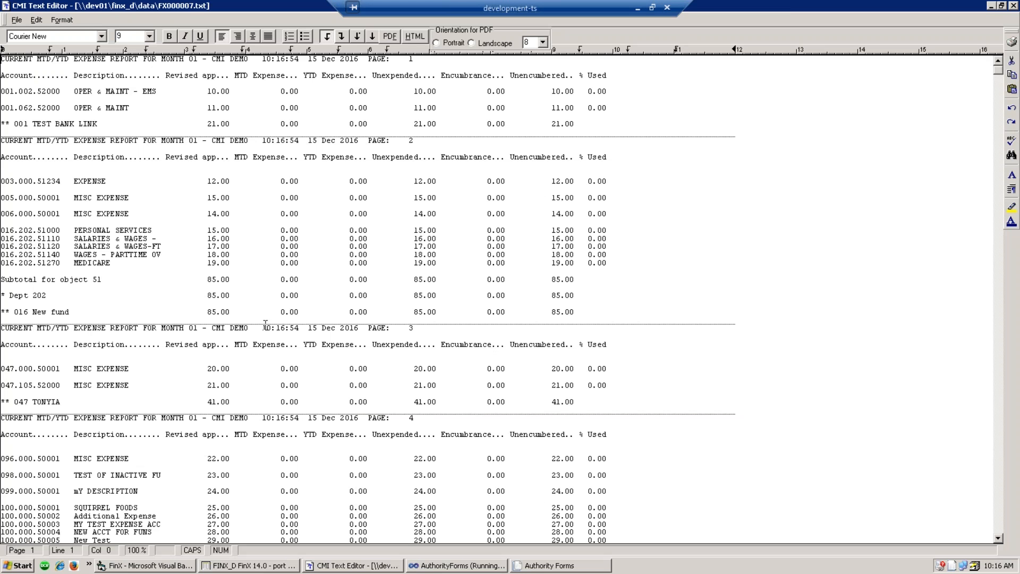
# - Check the report's 3,785.00 revised appropriation grand total, then close the report
pyautogui.scroll(-20, 265, 324)
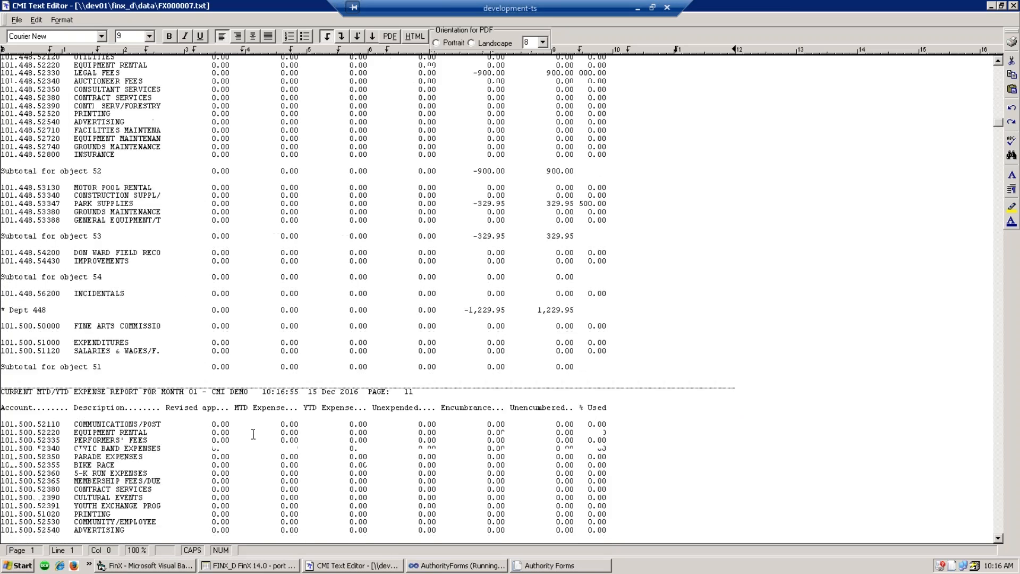
pyautogui.scroll(-20, 254, 434)
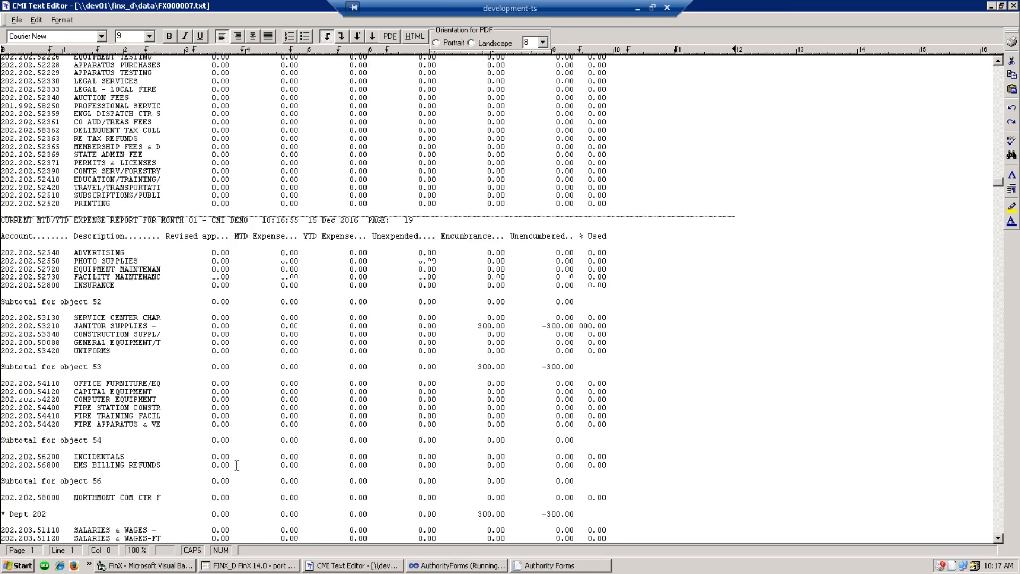
pyautogui.scroll(-20, 236, 465)
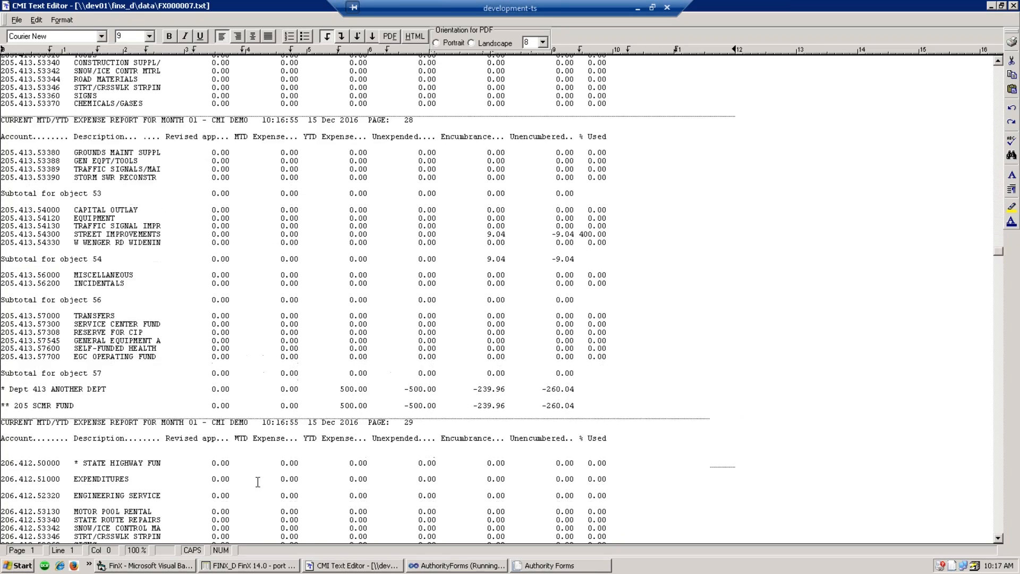
pyautogui.scroll(-20, 258, 468)
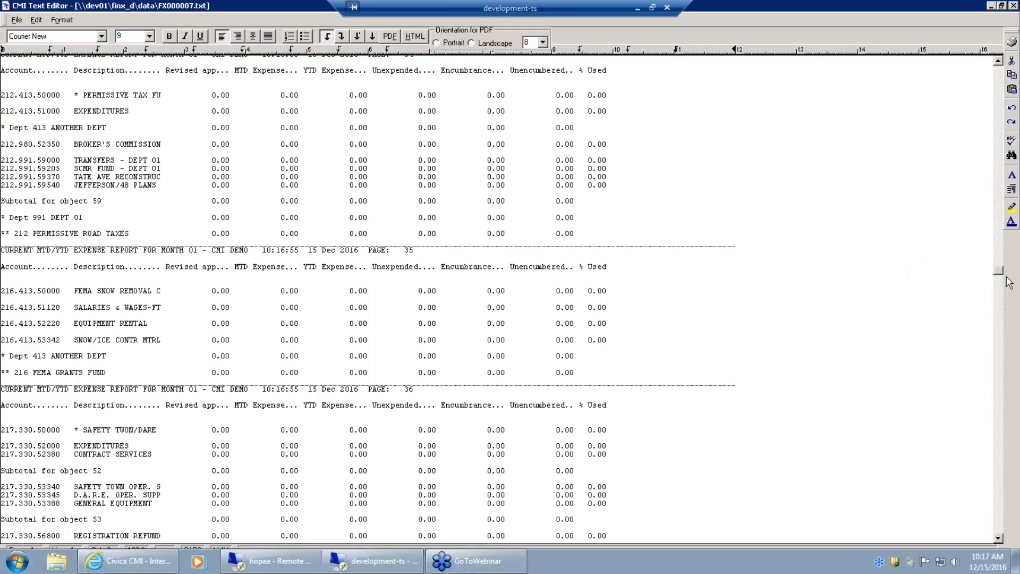
pyautogui.scroll(-2, 1006, 280)
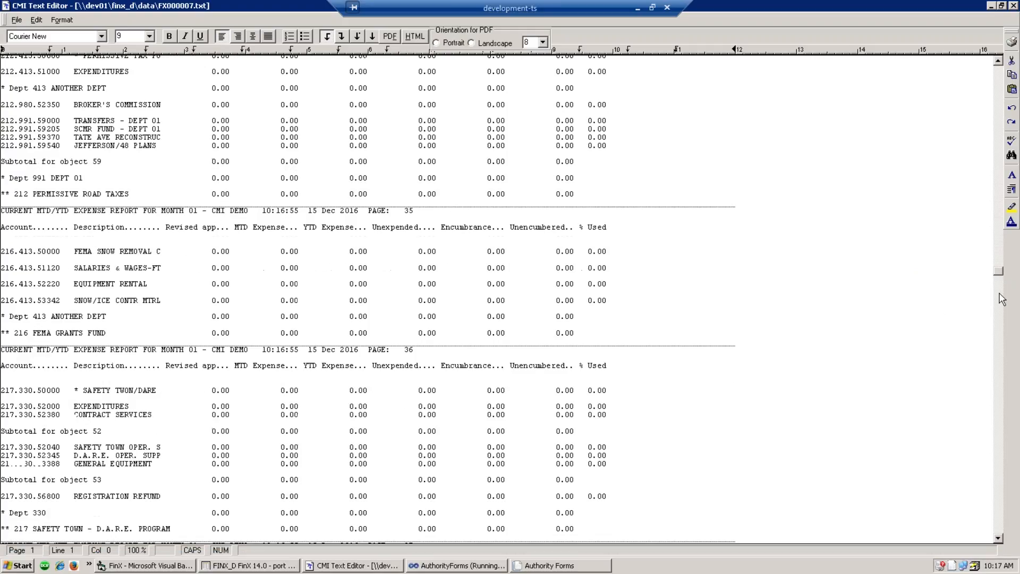
pyautogui.click(1001, 531)
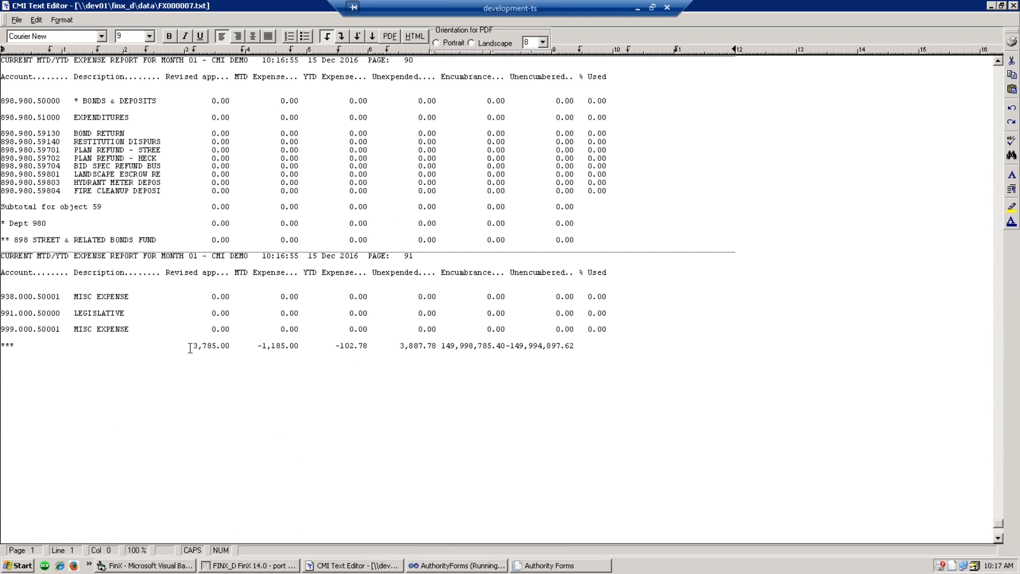
pyautogui.moveTo(190, 346); pyautogui.dragTo(217, 353)
pyautogui.click(219, 347)
pyautogui.click(1013, 6)
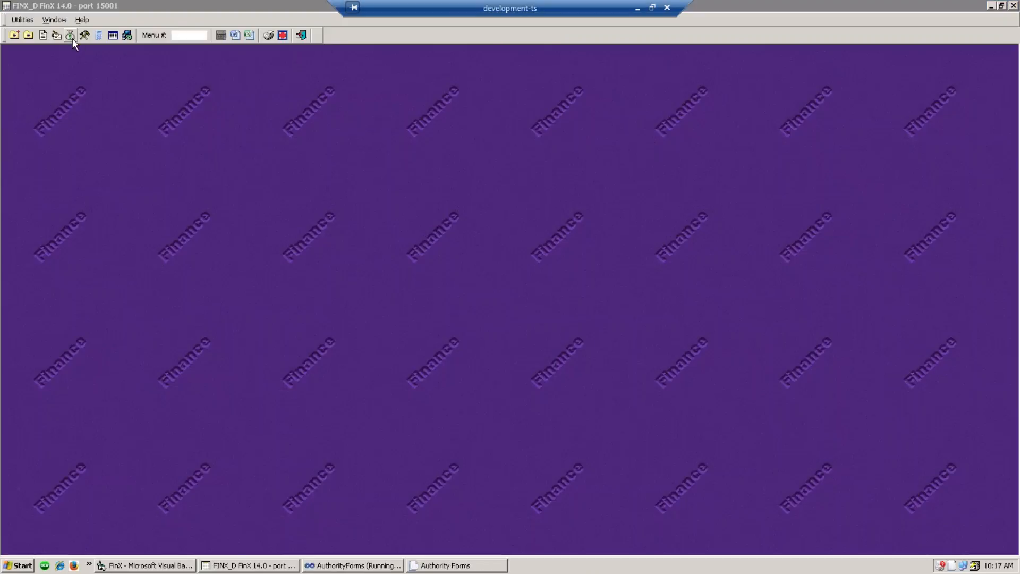
# - Run the Mtd/Ytd Combined Expense Report, check its 116,483,936.31 combined revised total, and close it
pyautogui.click(73, 39)
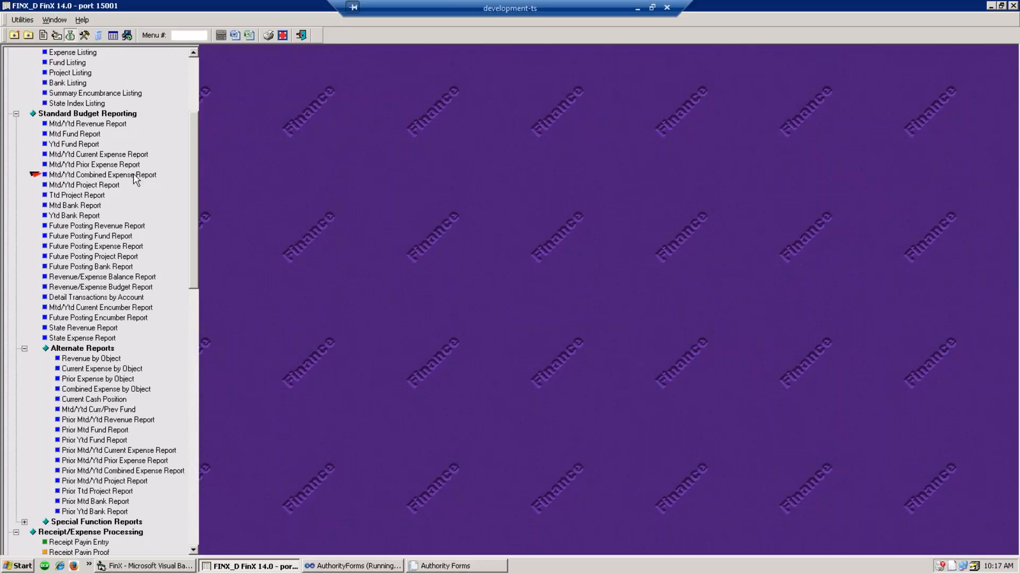
pyautogui.doubleClick(137, 176)
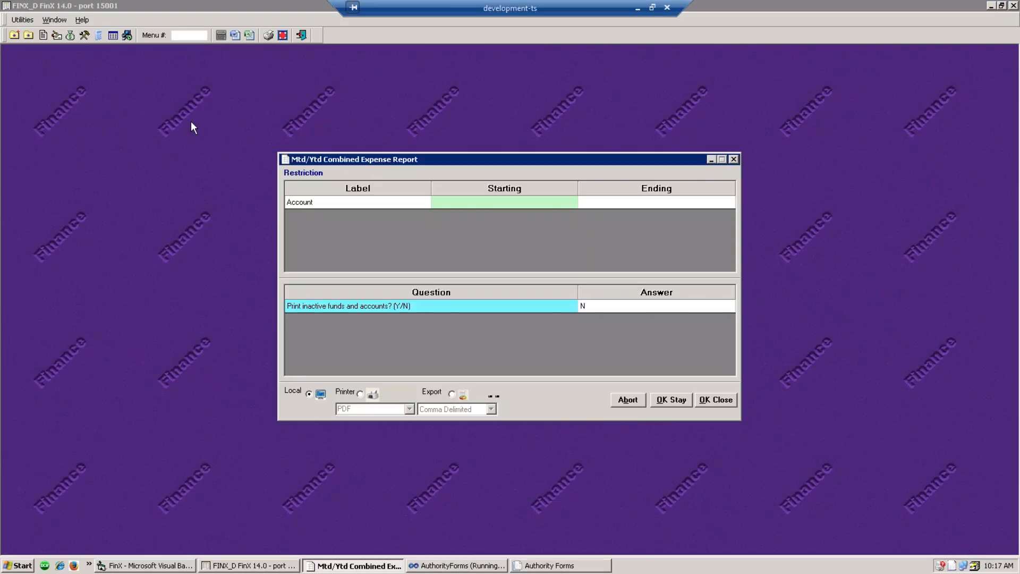
pyautogui.click(729, 400)
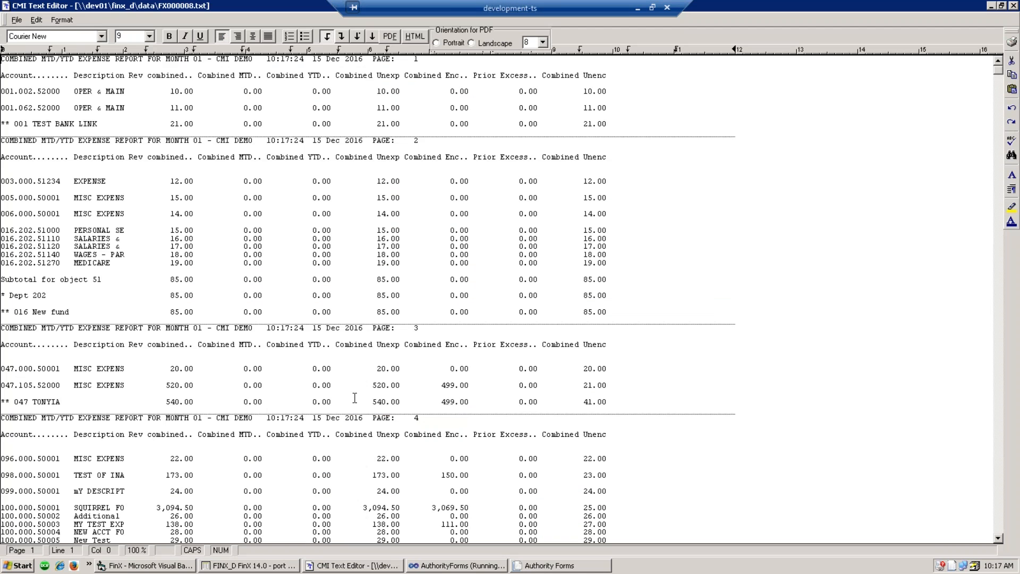
pyautogui.click(241, 312)
pyautogui.scroll(-10, 241, 314)
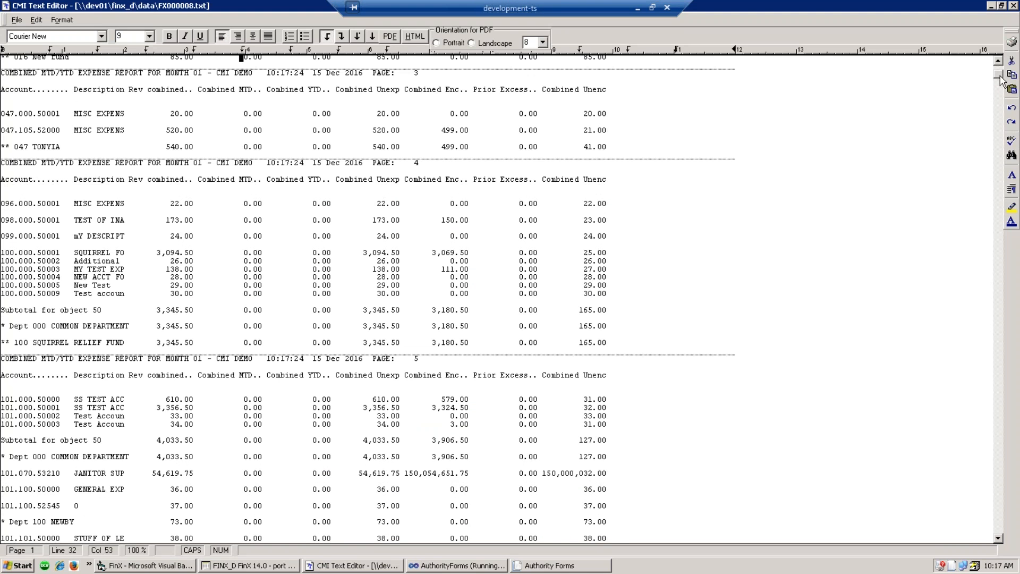
pyautogui.moveTo(1000, 74); pyautogui.dragTo(1001, 538)
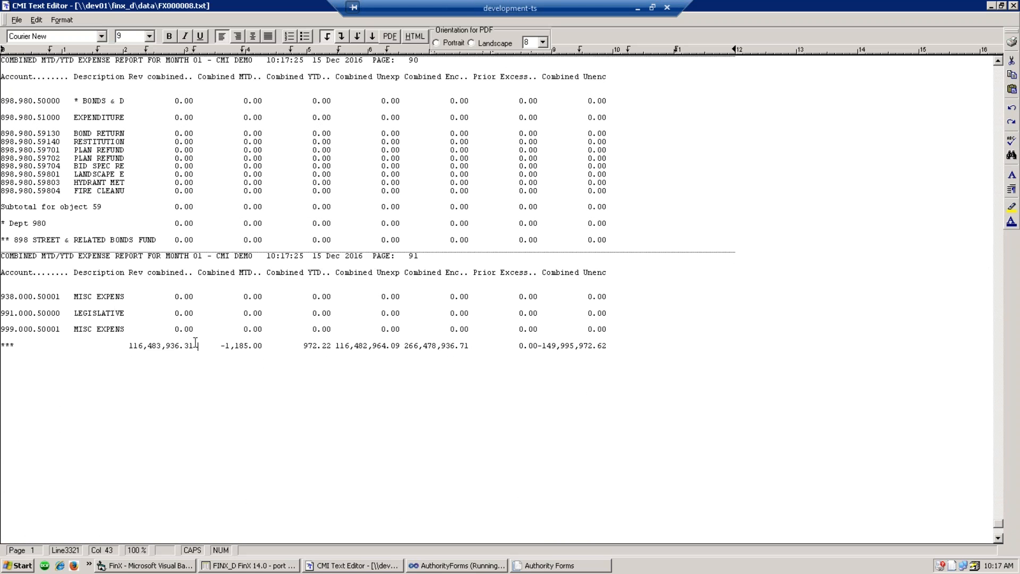
pyautogui.moveTo(198, 346); pyautogui.dragTo(132, 348)
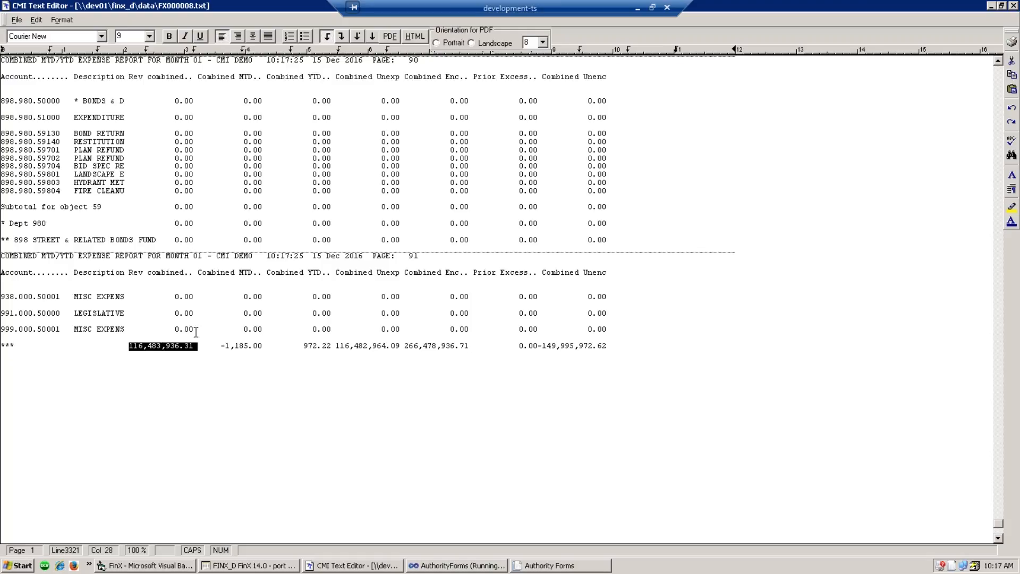
pyautogui.click(202, 361)
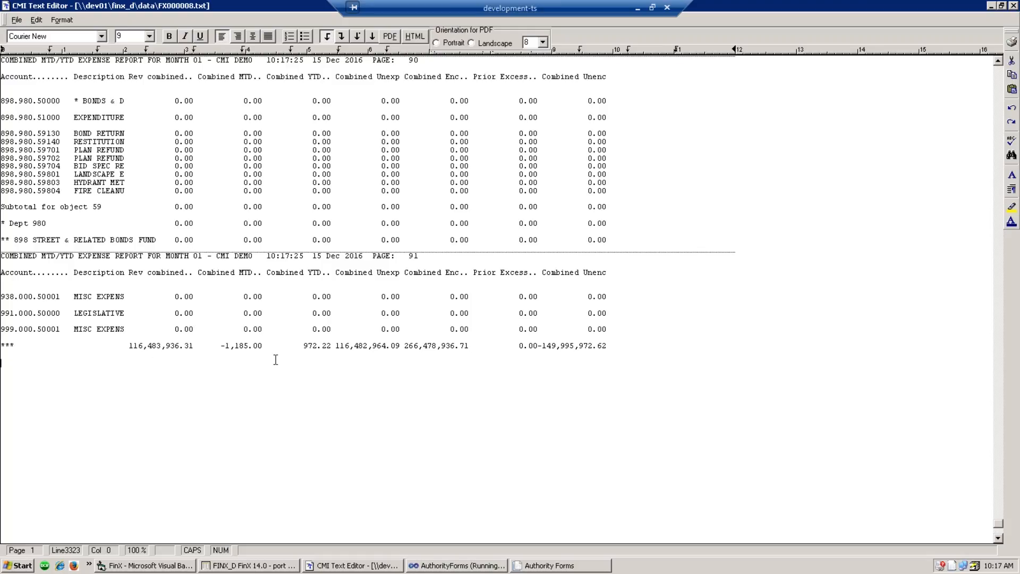
pyautogui.scroll(4, 274, 361)
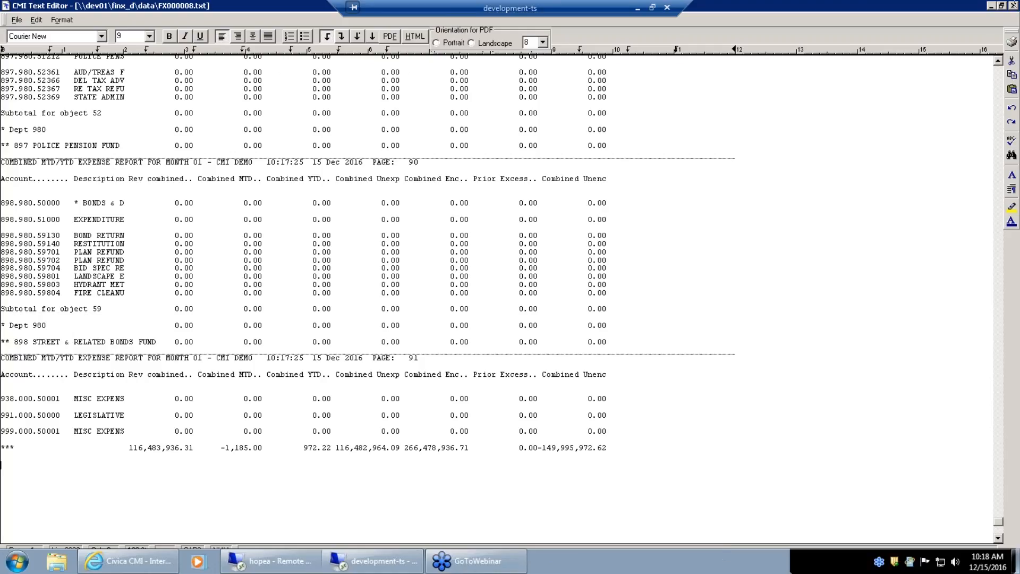
pyautogui.click(1013, 6)
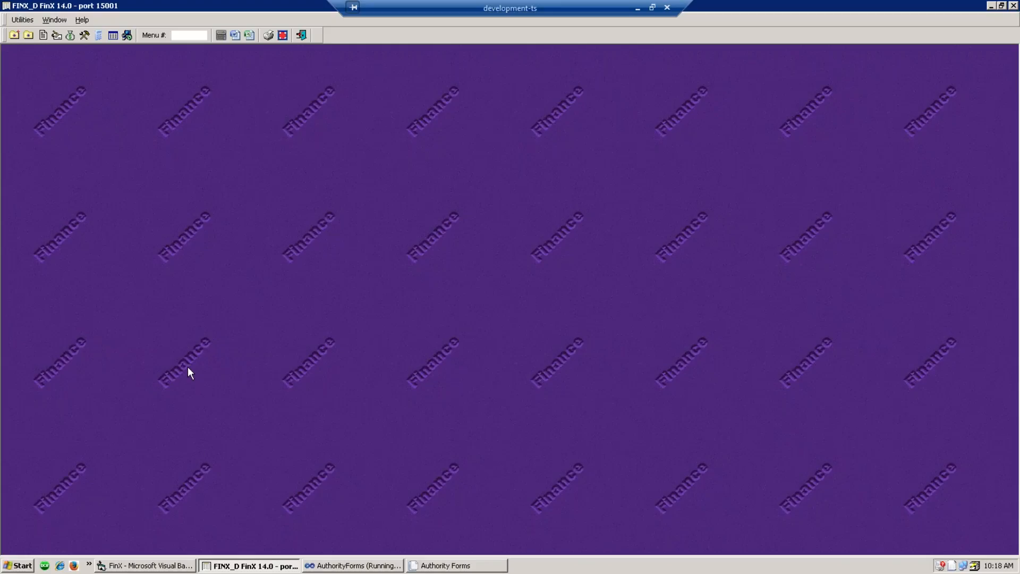
# - Open PO Class Maintenance from the Purchasing Special Functions Menu
pyautogui.click(86, 35)
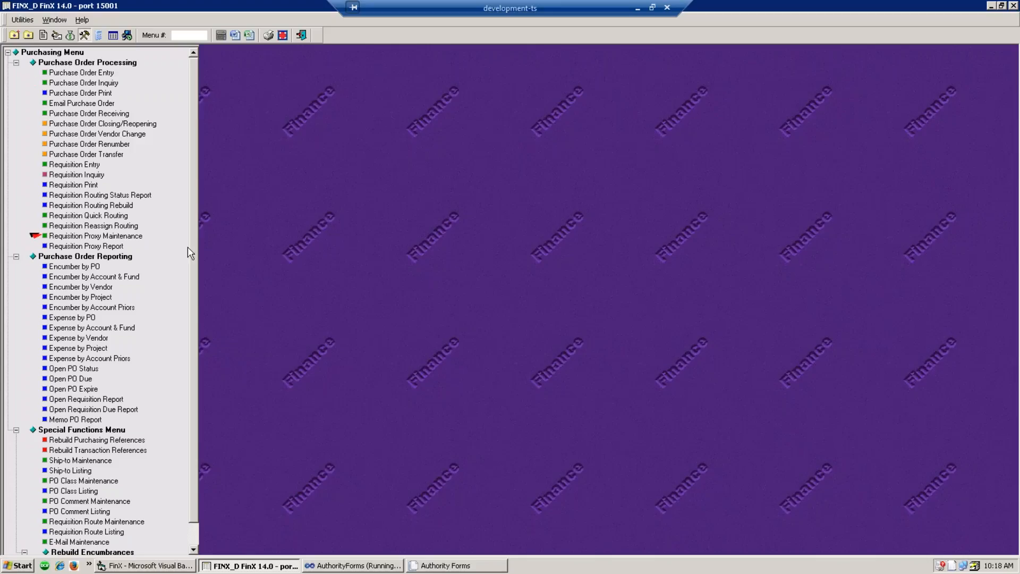
pyautogui.scroll(-1, 184, 261)
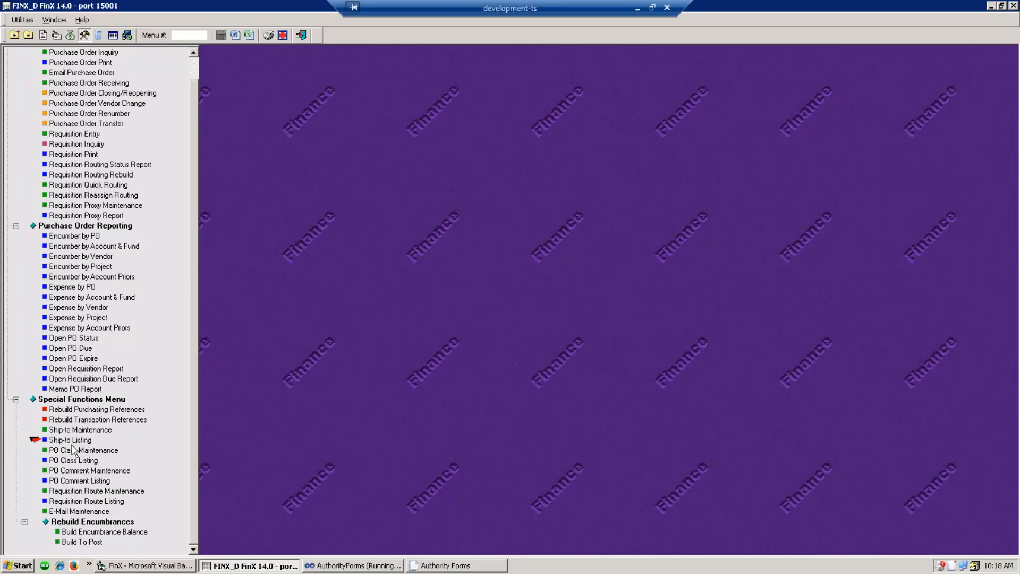
pyautogui.click(72, 450)
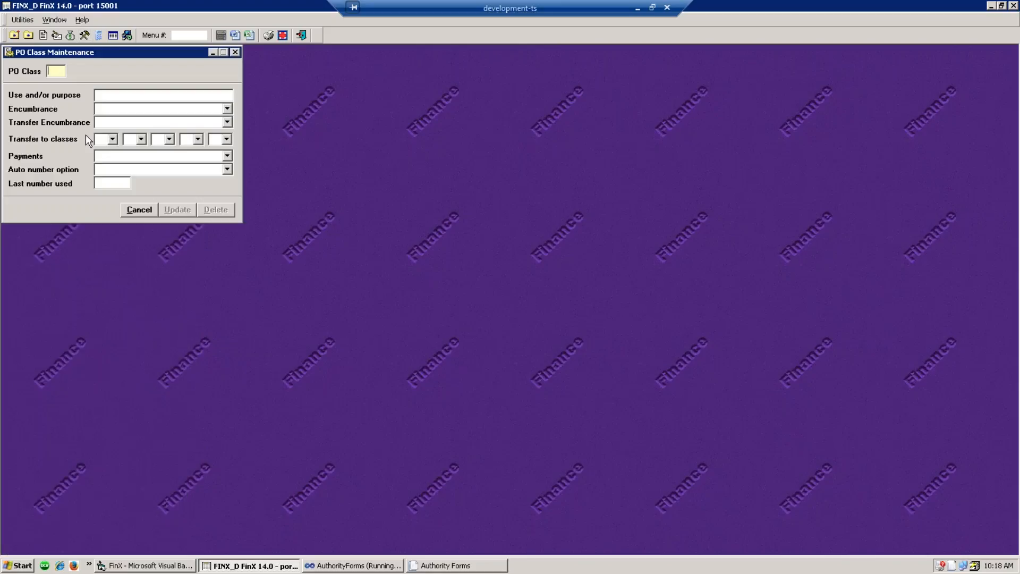
# - Load PO class RG, change its last number used to 169999, and save
pyautogui.write('RG')
pyautogui.press('Tab')
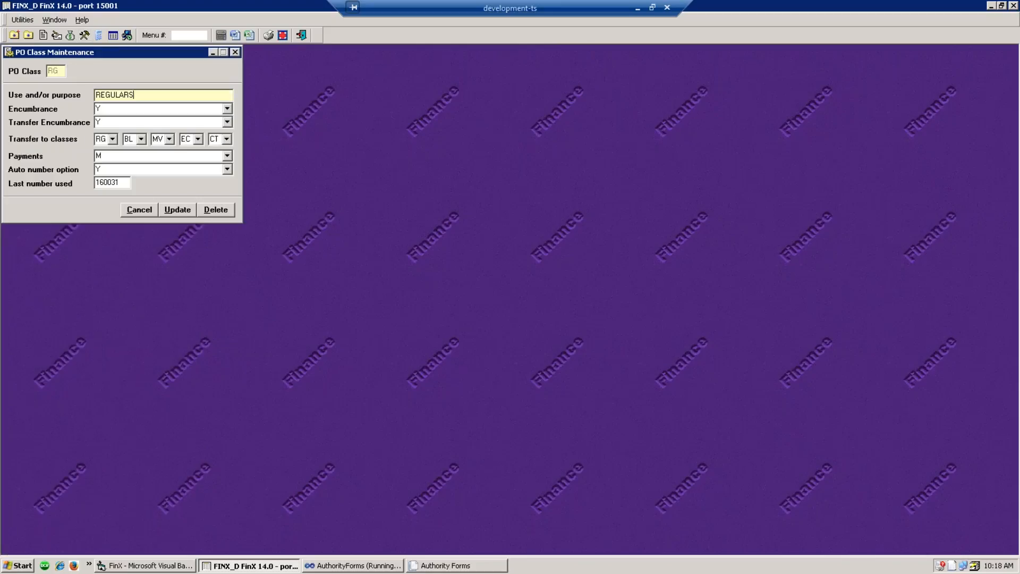
pyautogui.click(123, 183)
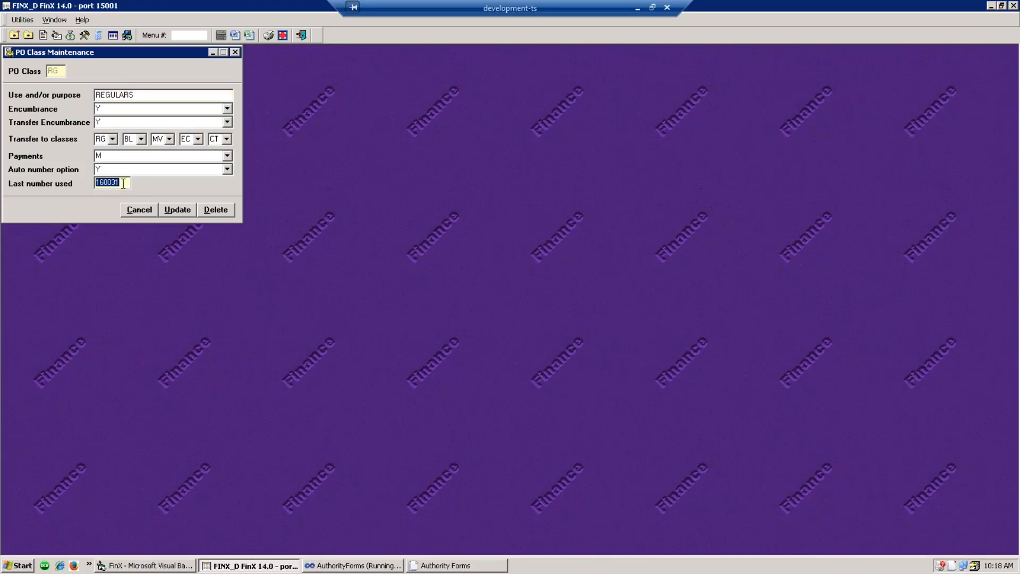
pyautogui.write('170000')
pyautogui.press('BackSpace')
pyautogui.press('BackSpace')
pyautogui.press('BackSpace')
pyautogui.press('BackSpace')
pyautogui.press('BackSpace')
pyautogui.write('169999')
pyautogui.click(179, 211)
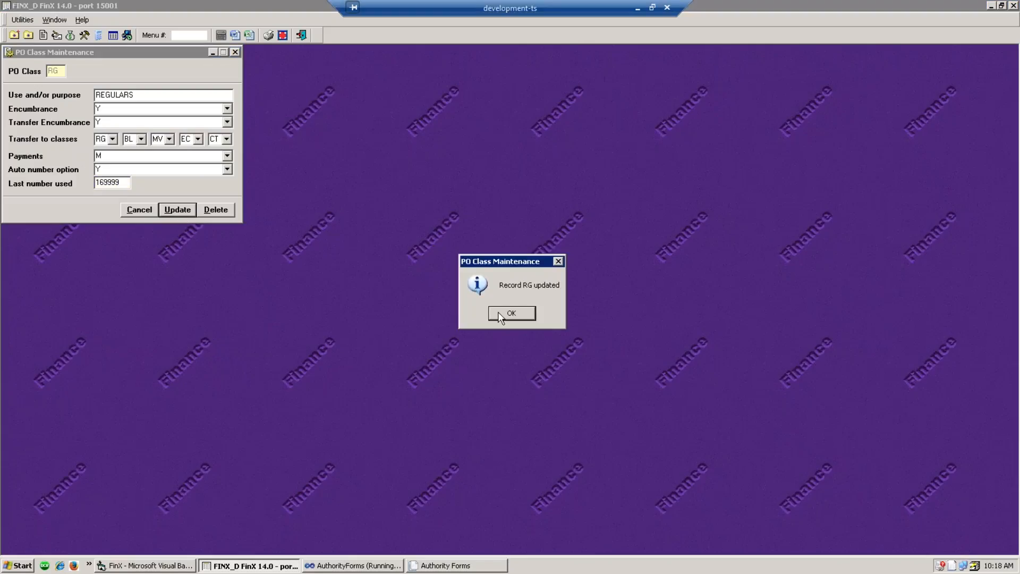
pyautogui.click(521, 314)
# - Load PO class BL, save its last number used as 170000, then close the form
pyautogui.write('BL')
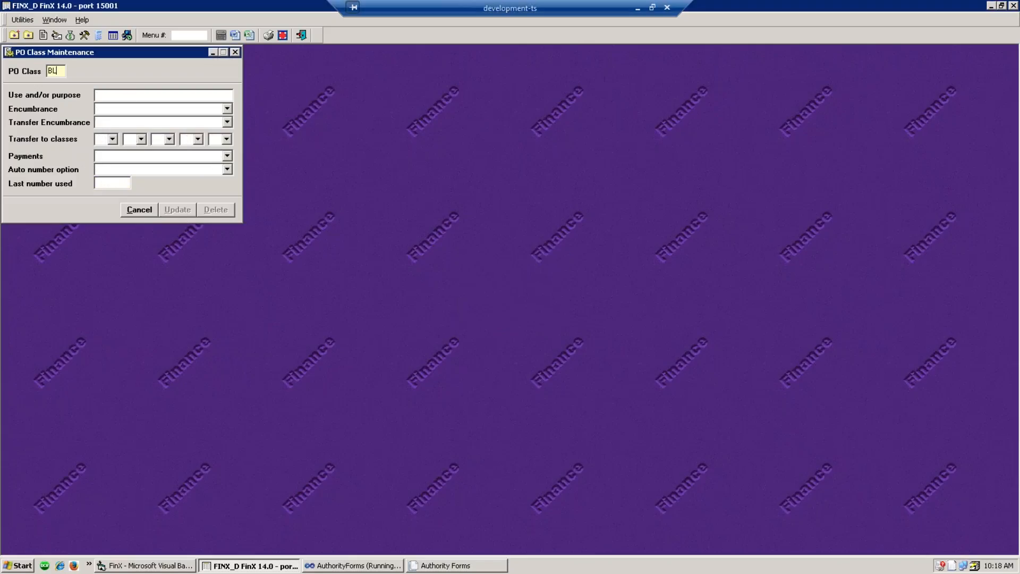
pyautogui.press('Tab')
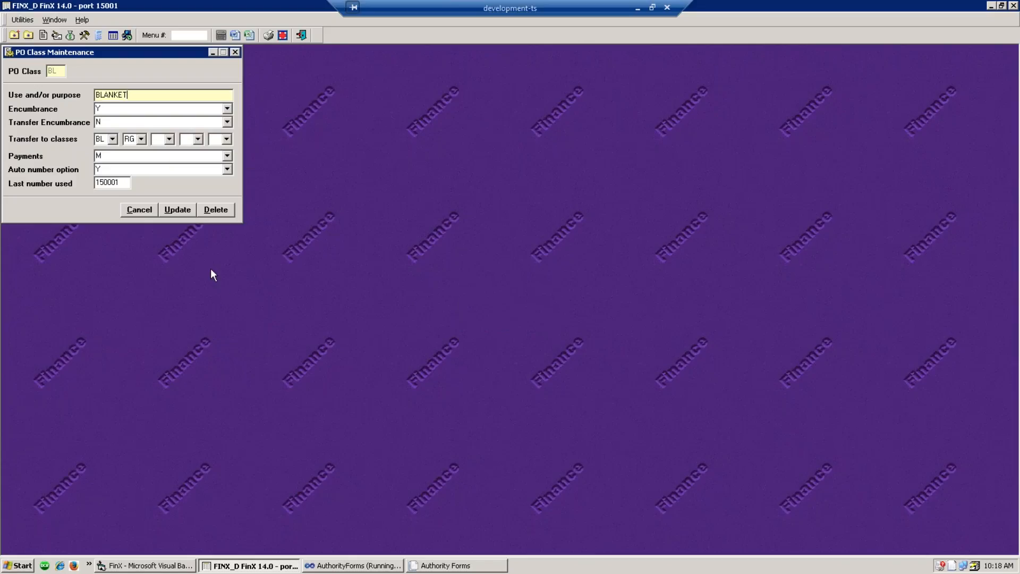
pyautogui.click(125, 183)
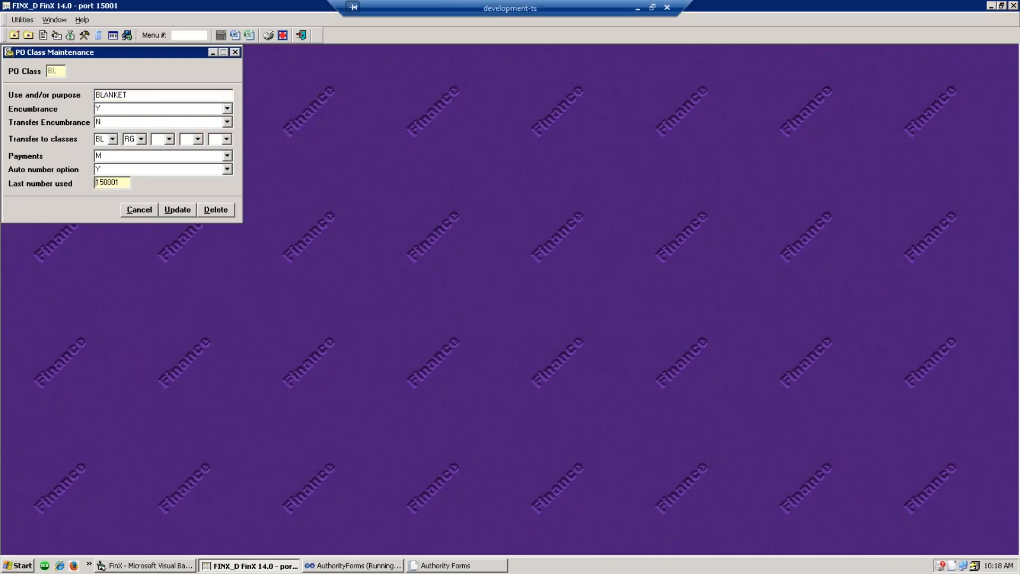
pyautogui.write('17')
pyautogui.press('Delete')
pyautogui.press('Delete')
pyautogui.press('Delete')
pyautogui.write('0')
pyautogui.click(184, 214)
pyautogui.click(531, 313)
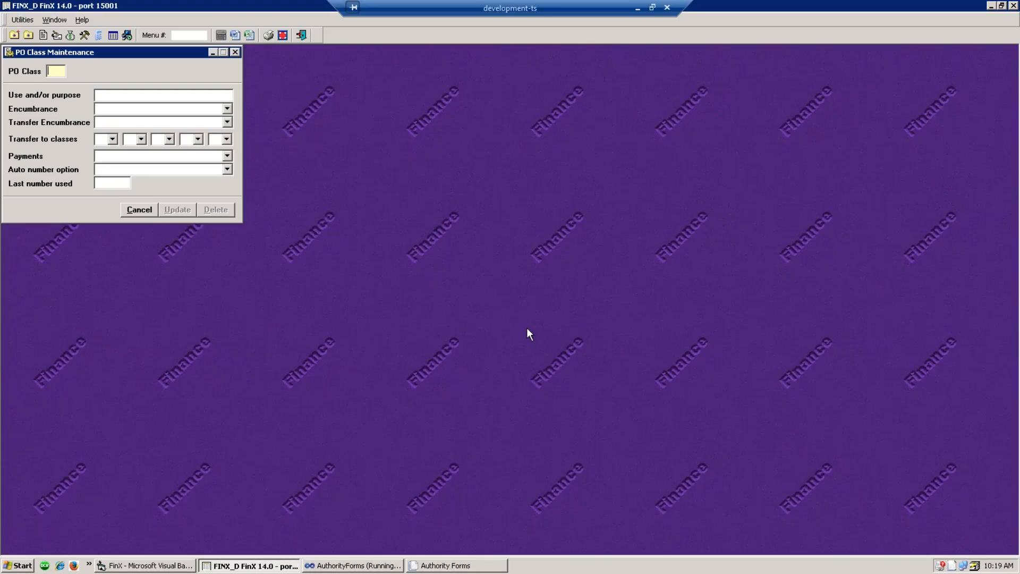
pyautogui.click(237, 52)
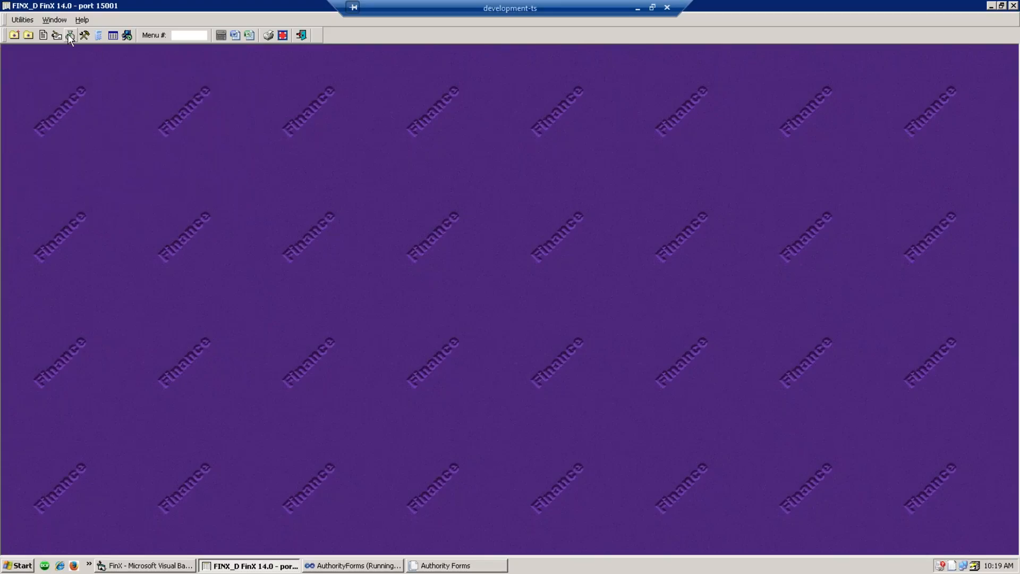
# - Open and close the Expense Inquiry window from the Budget Control menu
pyautogui.click(70, 35)
pyautogui.scroll(5, 126, 197)
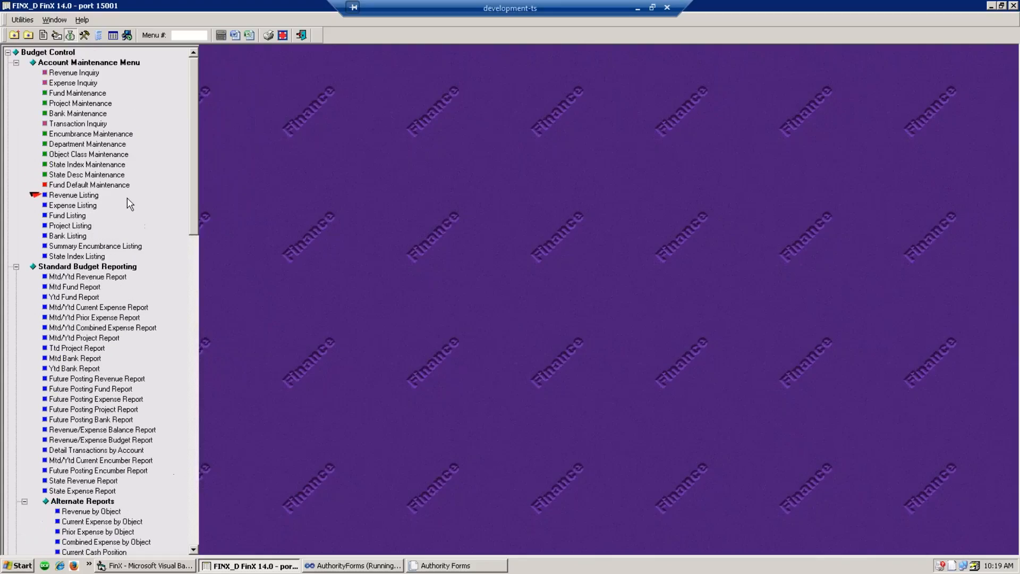
pyautogui.click(81, 85)
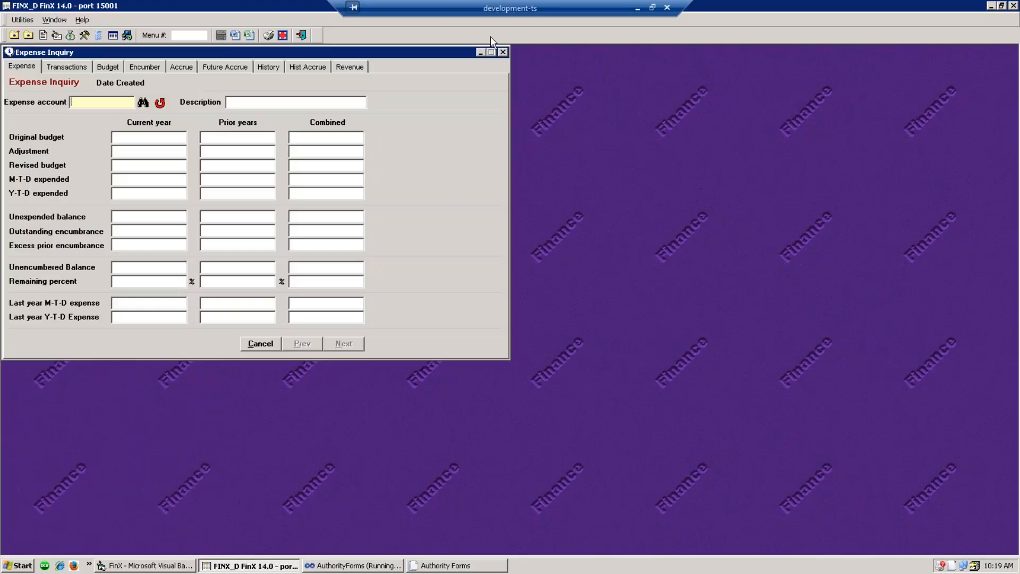
pyautogui.click(503, 52)
# - In Fund Maintenance, set fund 526's description to TEST FUND and save it
pyautogui.click(70, 35)
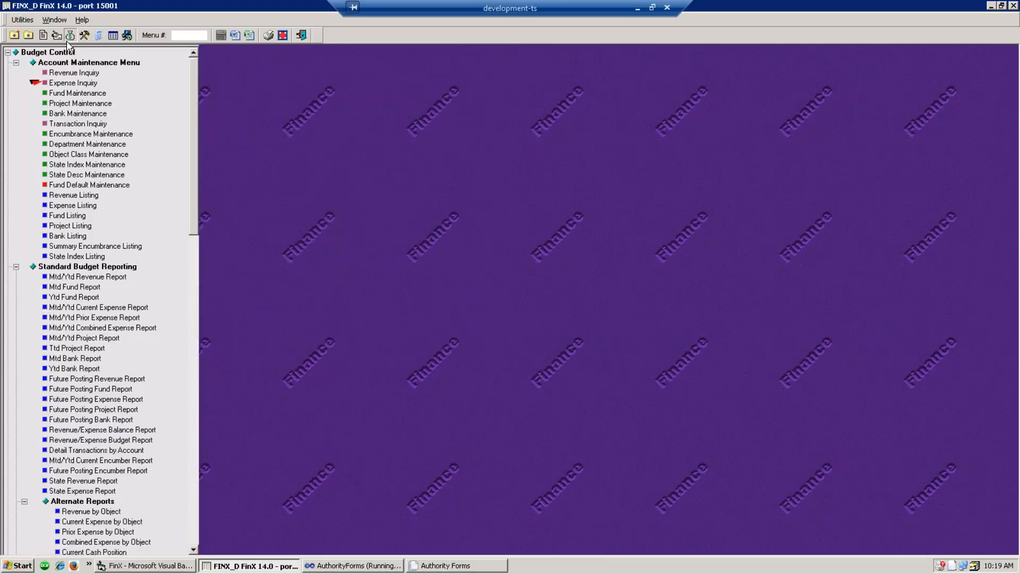
pyautogui.click(75, 94)
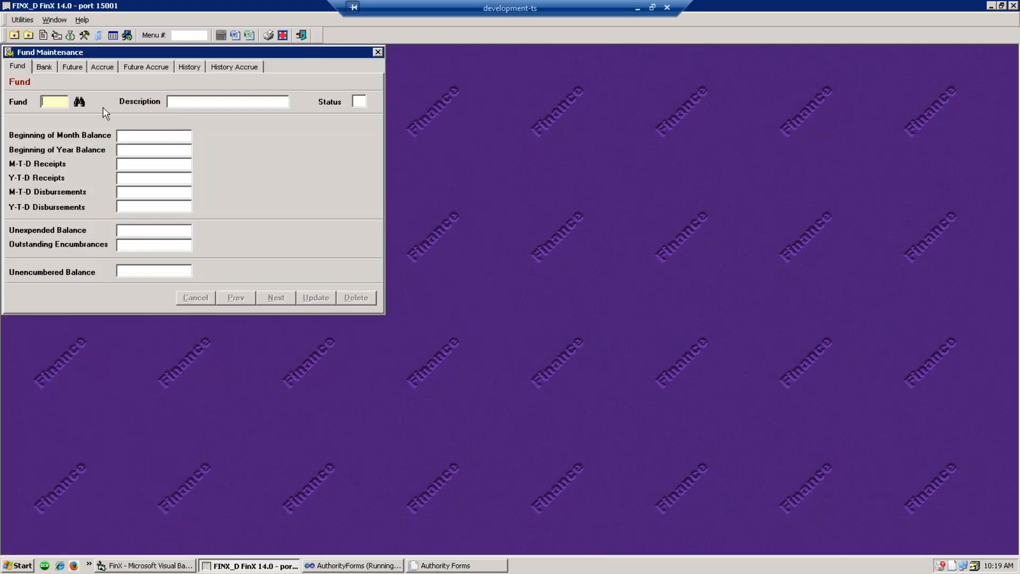
pyautogui.write('526')
pyautogui.press('Tab')
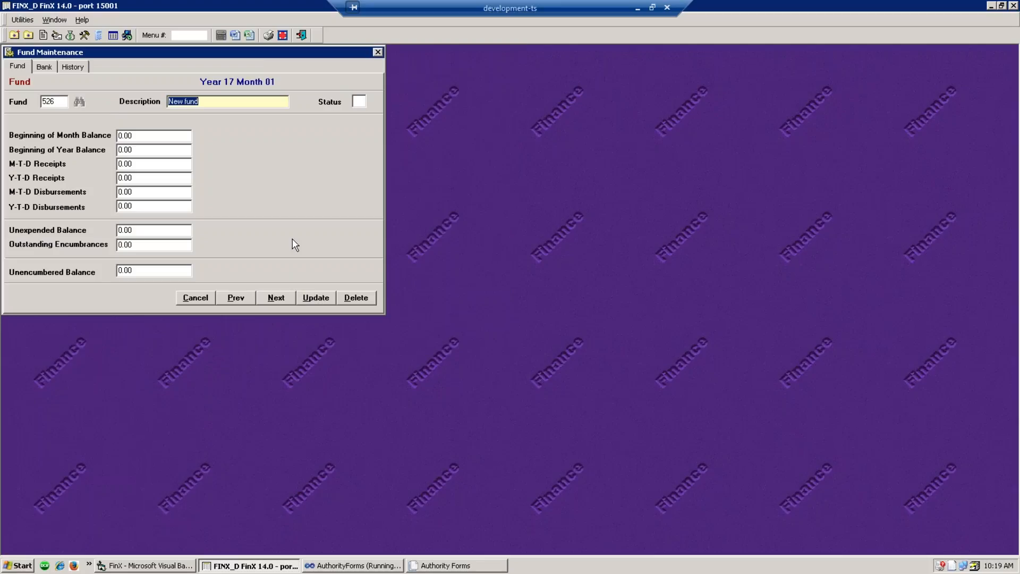
pyautogui.write('TEST FUND')
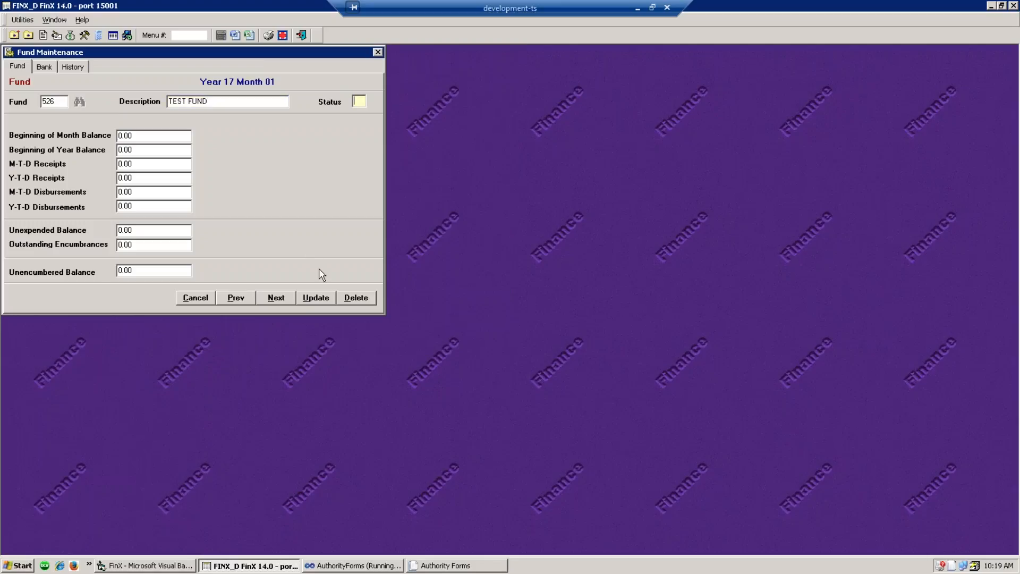
pyautogui.click(315, 298)
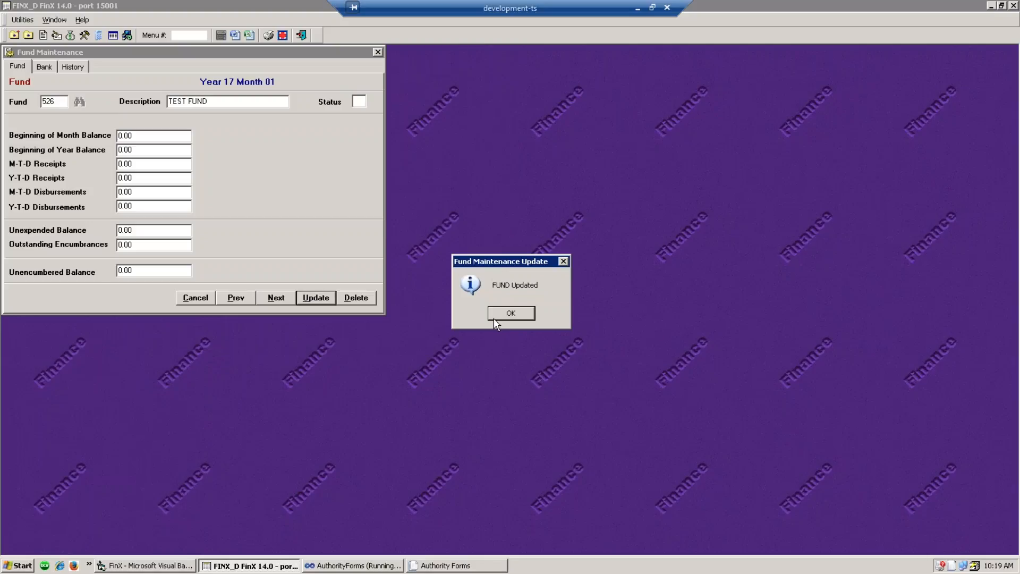
pyautogui.click(493, 314)
# - Try setting fund 526's status to I, accept the refusal about active accounts, and bring up the menu
pyautogui.write('526')
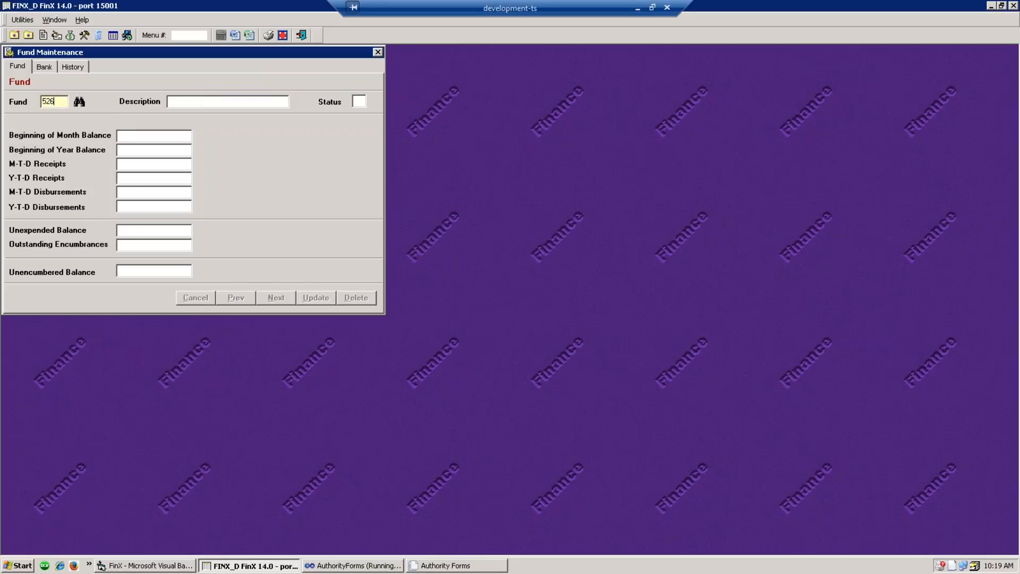
pyautogui.press('Tab')
pyautogui.click(361, 102)
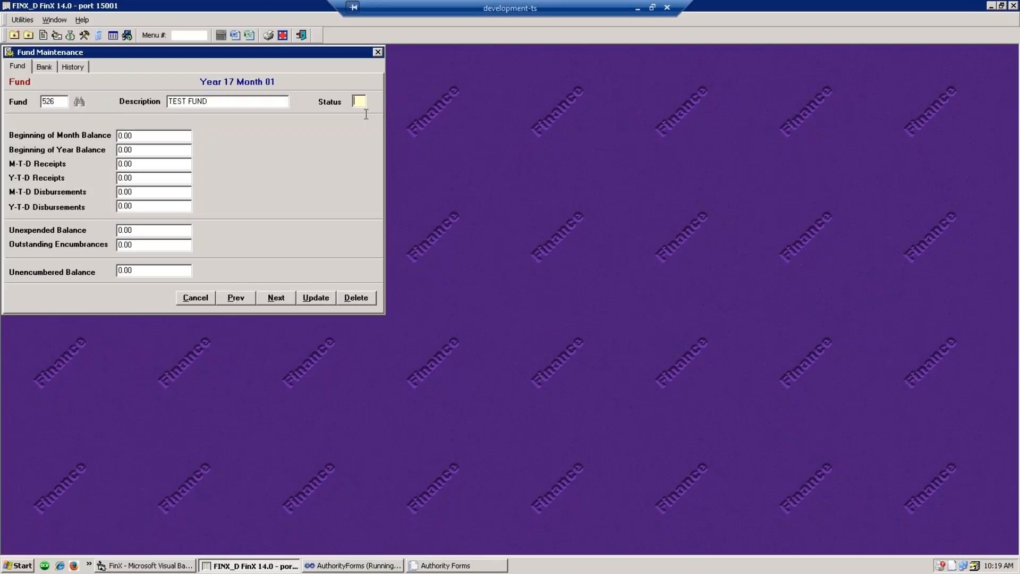
pyautogui.write('I')
pyautogui.click(314, 300)
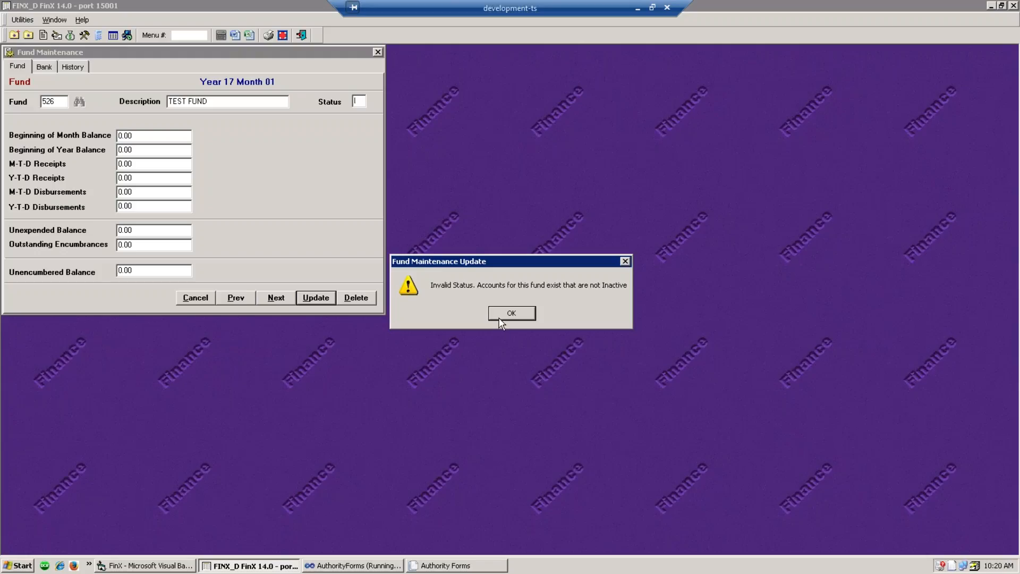
pyautogui.click(499, 314)
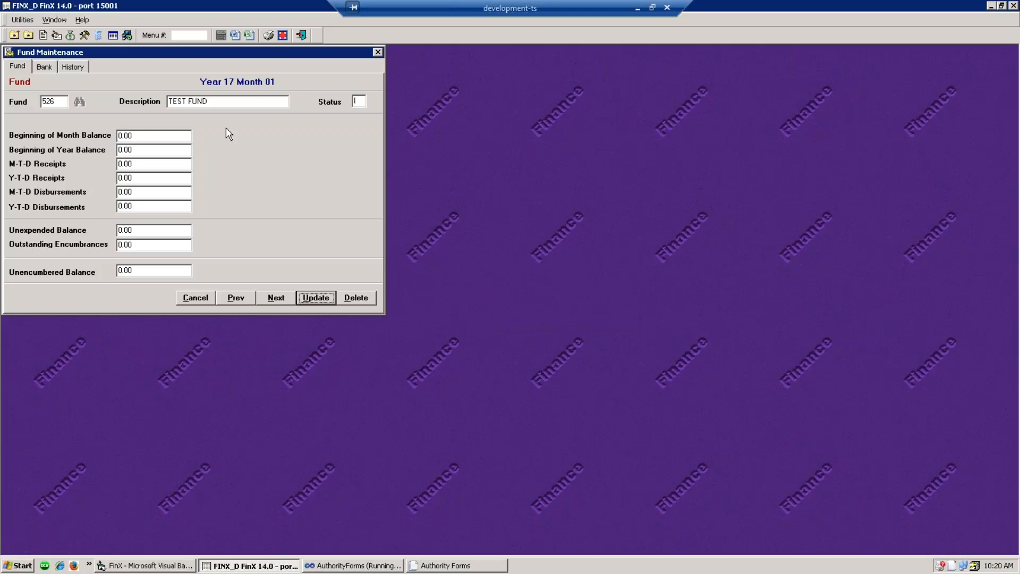
pyautogui.click(43, 36)
pyautogui.scroll(4, 105, 116)
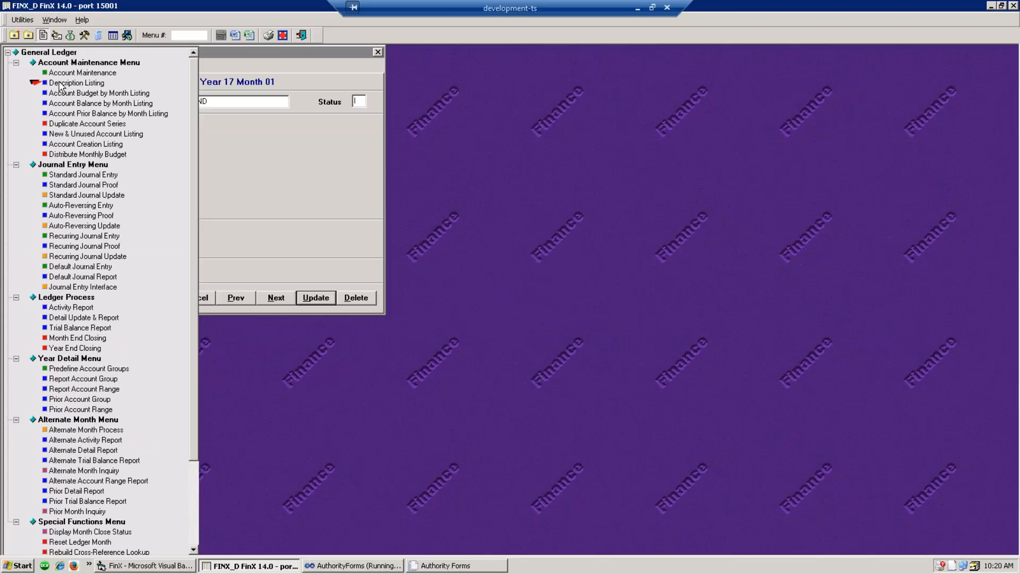
# - Run the account Description Listing for the range 526.000.00000 to 526.999.99999
pyautogui.click(55, 84)
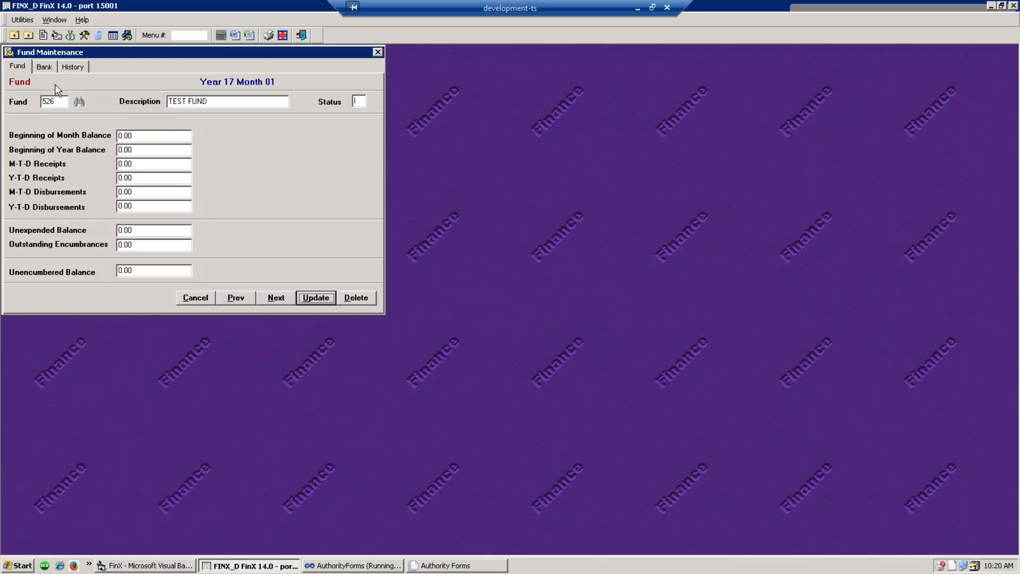
pyautogui.write('52')
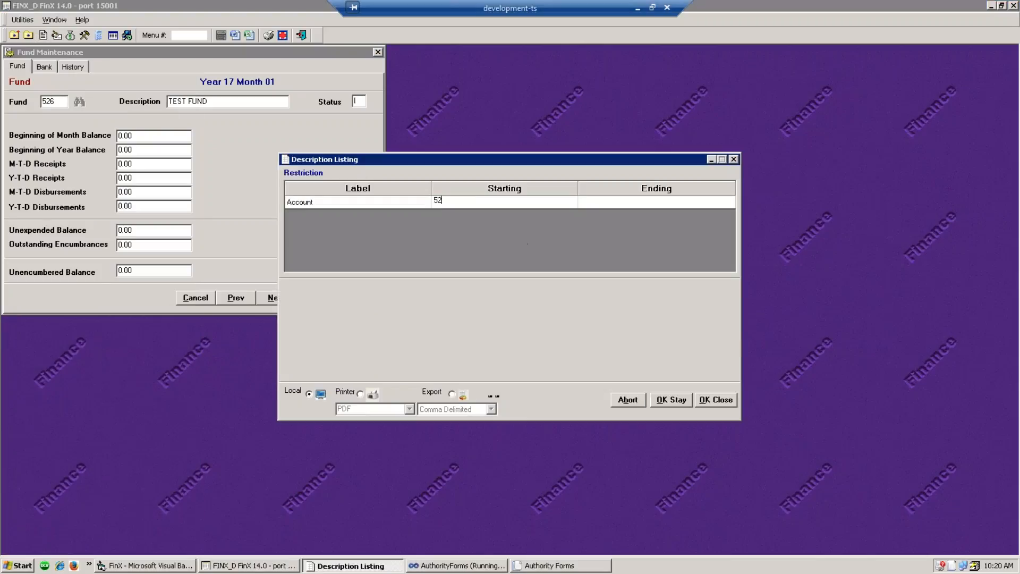
pyautogui.write('6.000.00000')
pyautogui.click(597, 200)
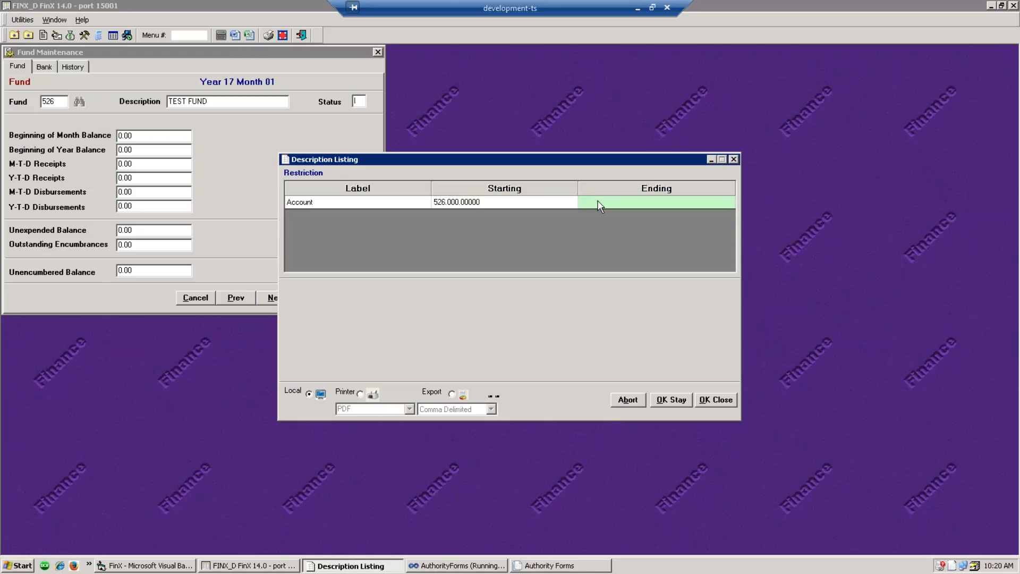
pyautogui.write('526.999')
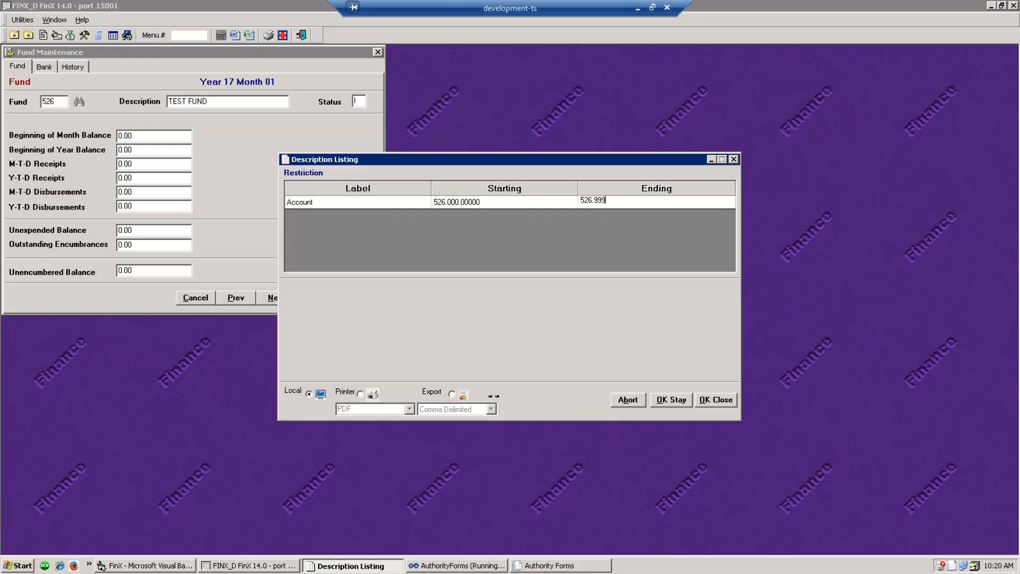
pyautogui.write('.99999')
pyautogui.click(733, 400)
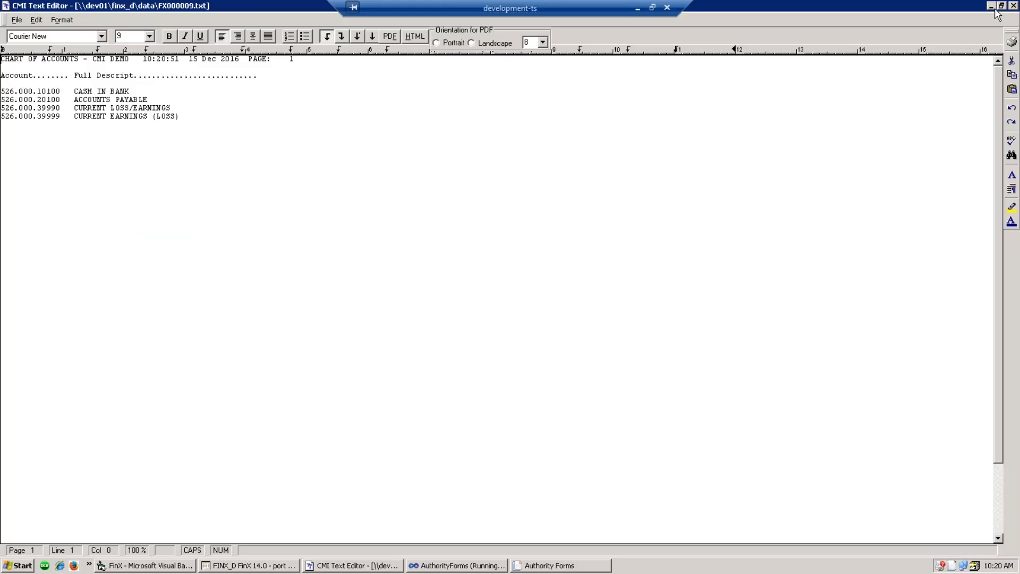
# - Copy account number 526.000.10100 from the report and close it
pyautogui.moveTo(64, 91); pyautogui.dragTo(2, 91)
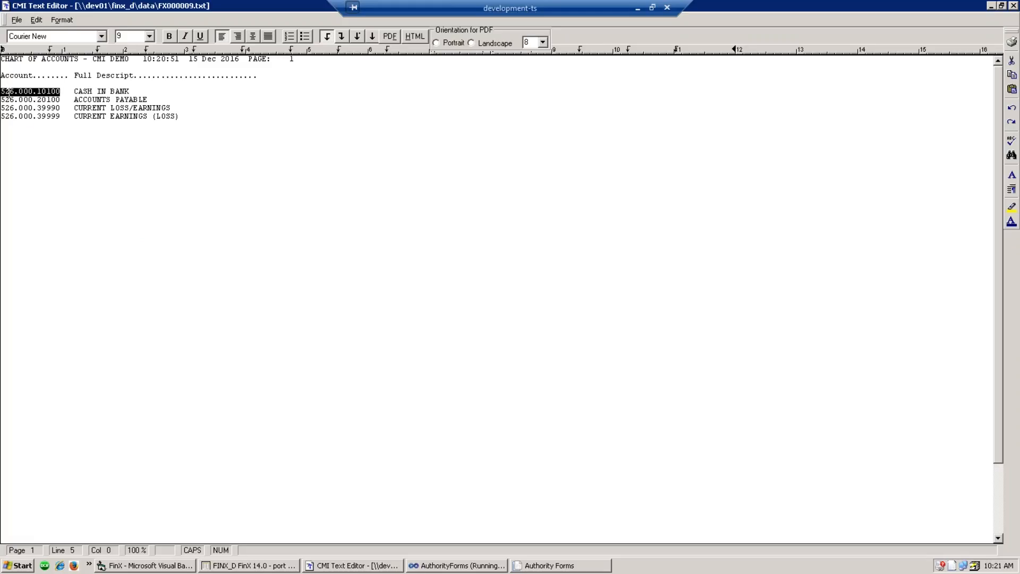
pyautogui.rightClick(9, 94)
pyautogui.click(43, 115)
pyautogui.click(1013, 6)
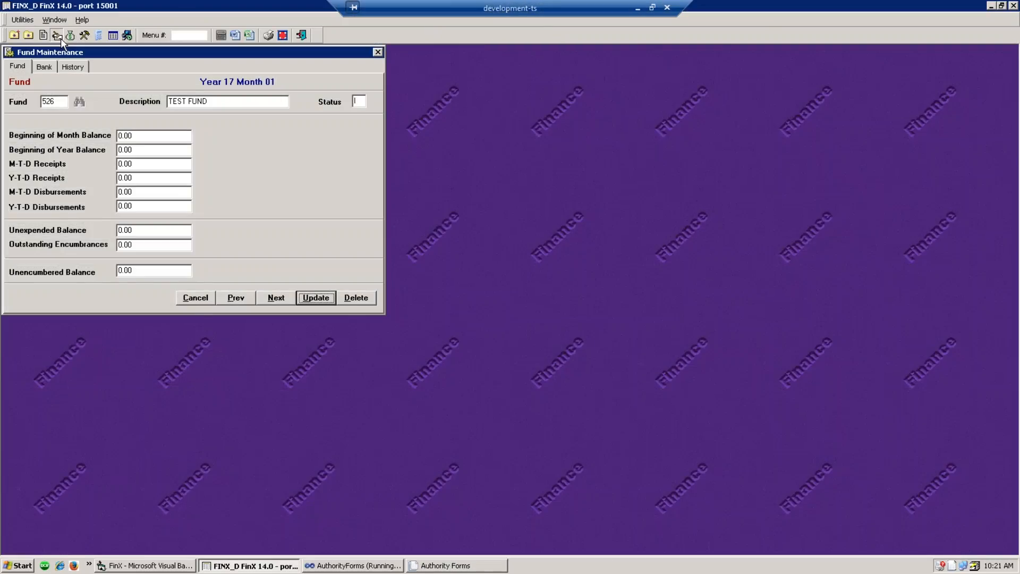
# - Load account 526.000.10100 in General Ledger Account Maintenance by pasting the copied number
pyautogui.click(57, 36)
pyautogui.click(43, 35)
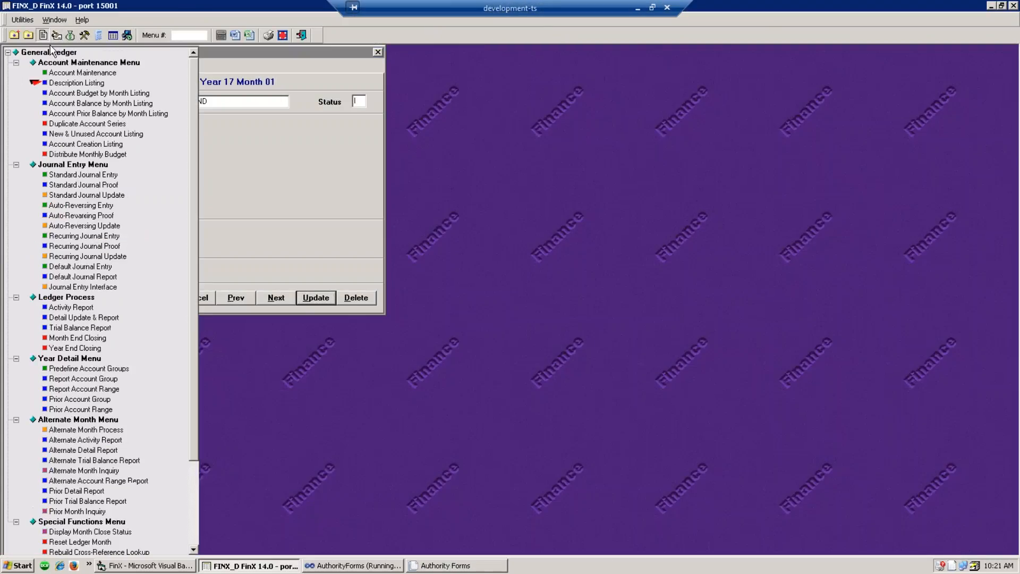
pyautogui.click(63, 73)
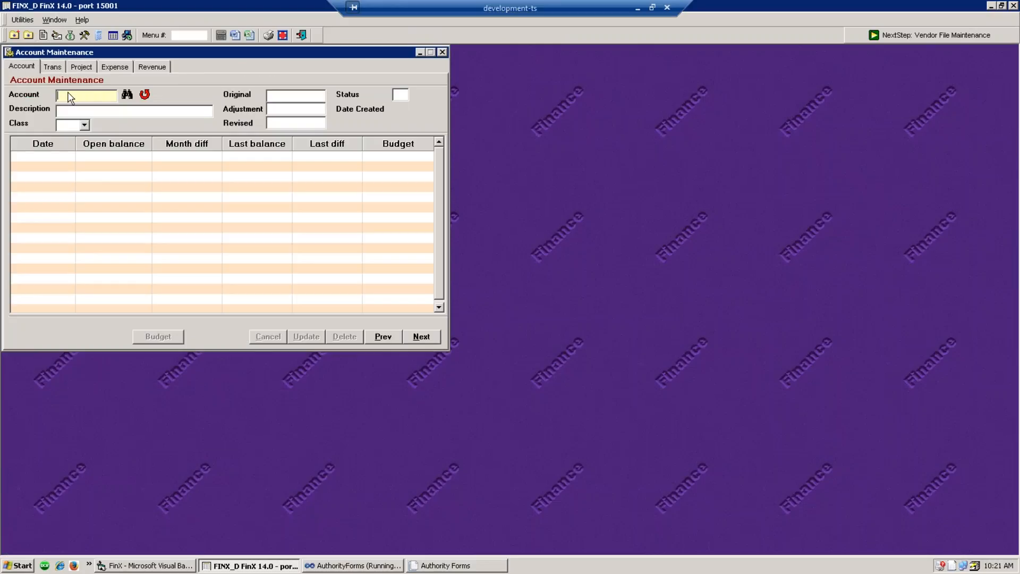
pyautogui.rightClick(69, 96)
pyautogui.click(89, 139)
# - Change the CASH IN BANK account's status to I, save it, and return to fund 526's Status field
pyautogui.click(403, 94)
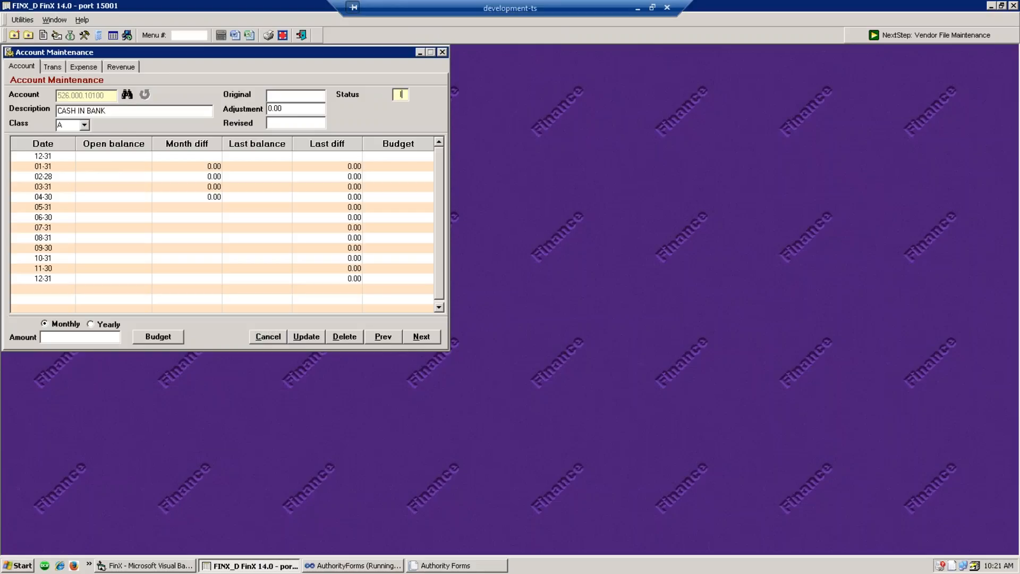
pyautogui.click(306, 337)
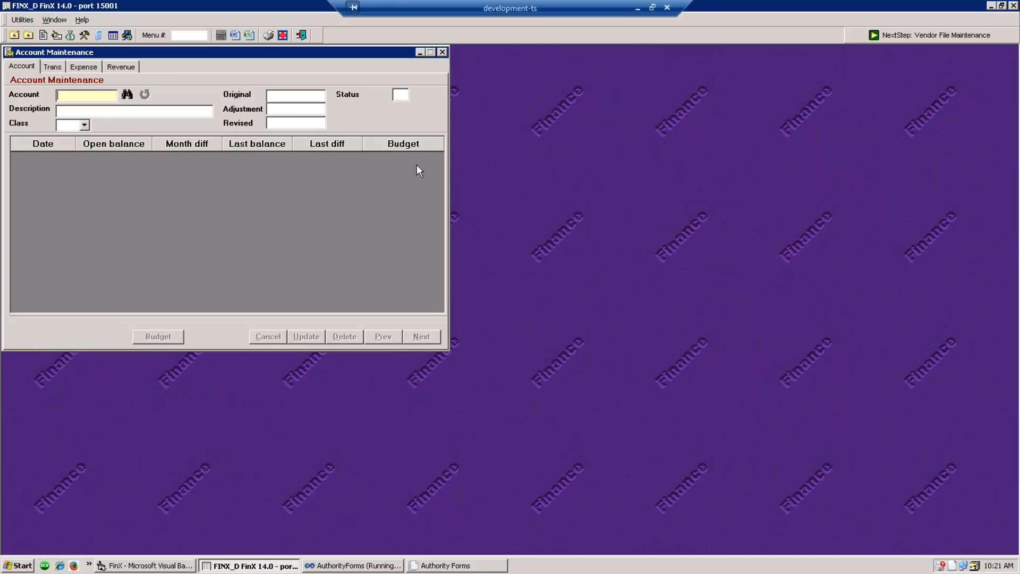
pyautogui.click(442, 53)
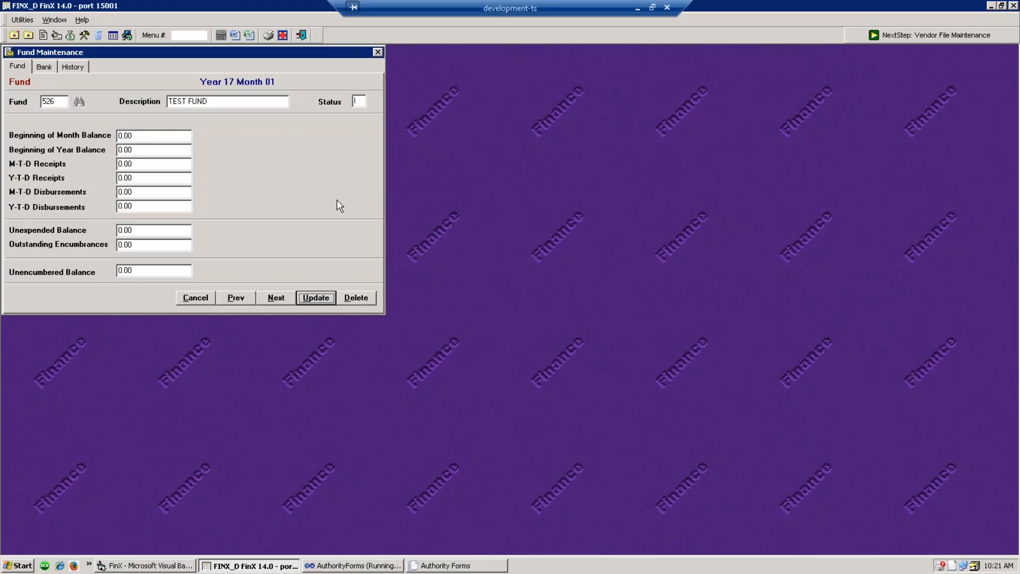
pyautogui.click(356, 101)
# - Open civicacmi.com in Internet Explorer
pyautogui.click(60, 566)
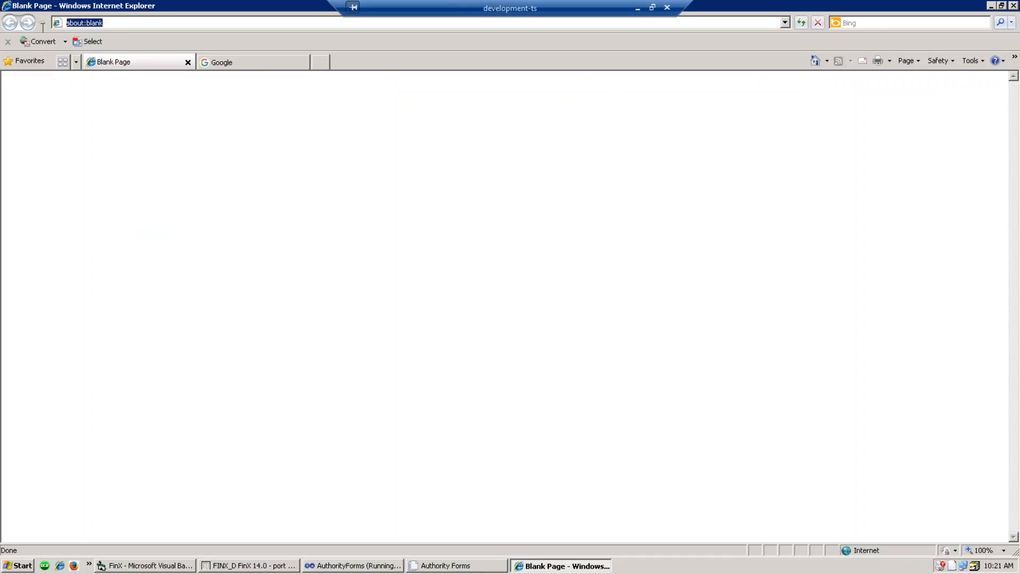
pyautogui.write('CIVICACMI')
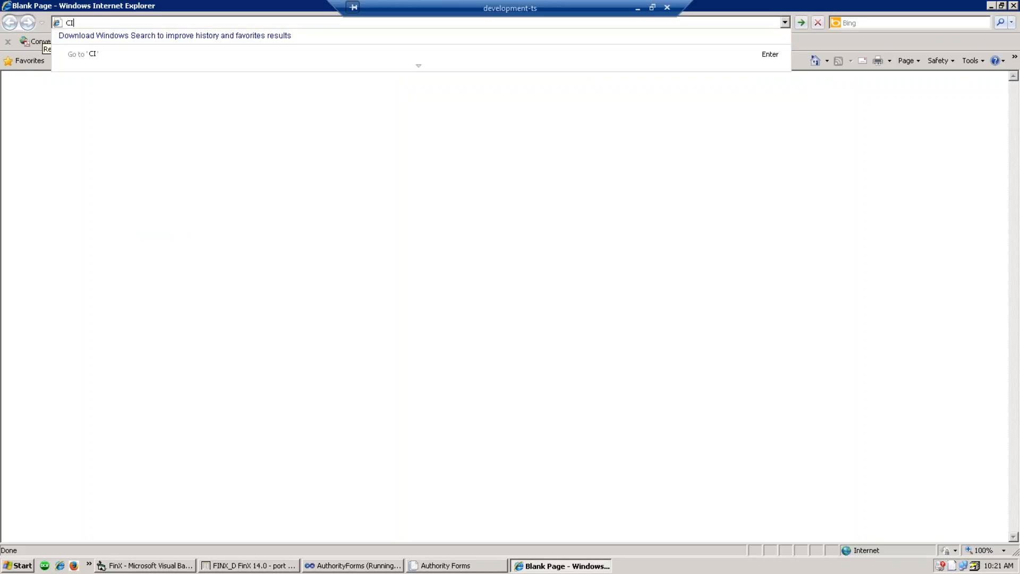
pyautogui.write('.COM')
pyautogui.press('Return')
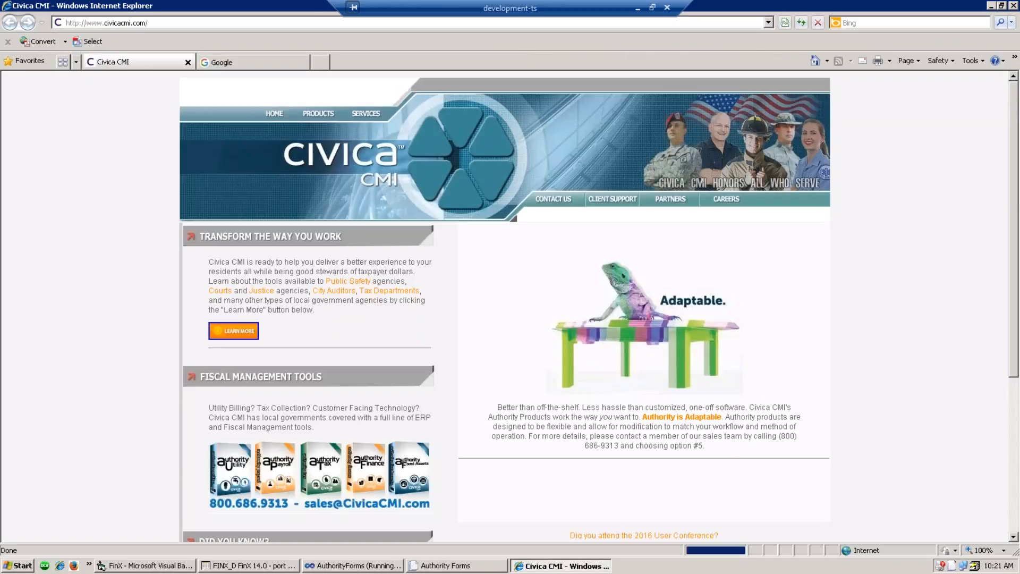
pyautogui.scroll(-6, 267, 287)
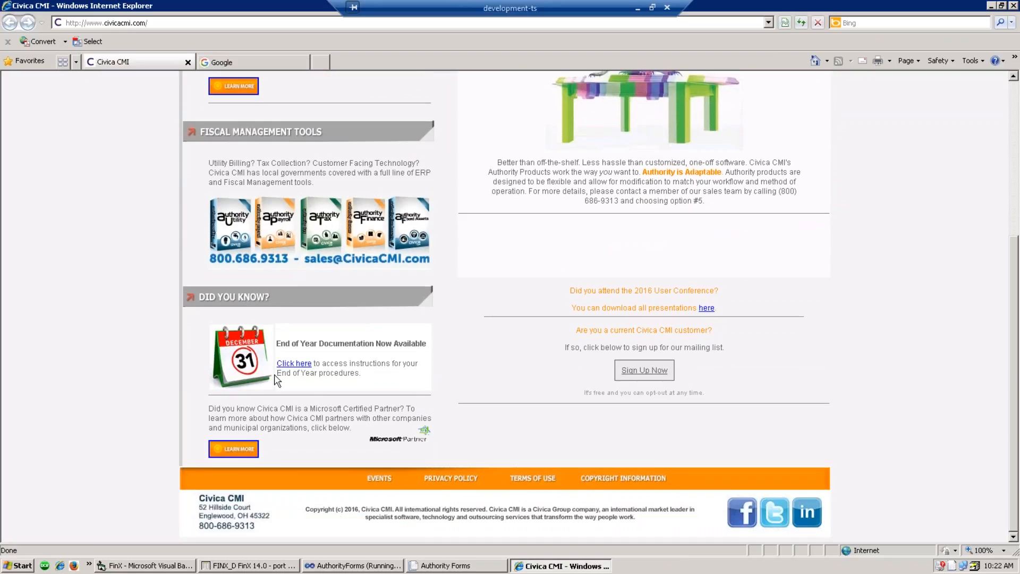
# - Go to the End of Year Documents page, request the FINX document, and cancel the download prompt
pyautogui.click(294, 364)
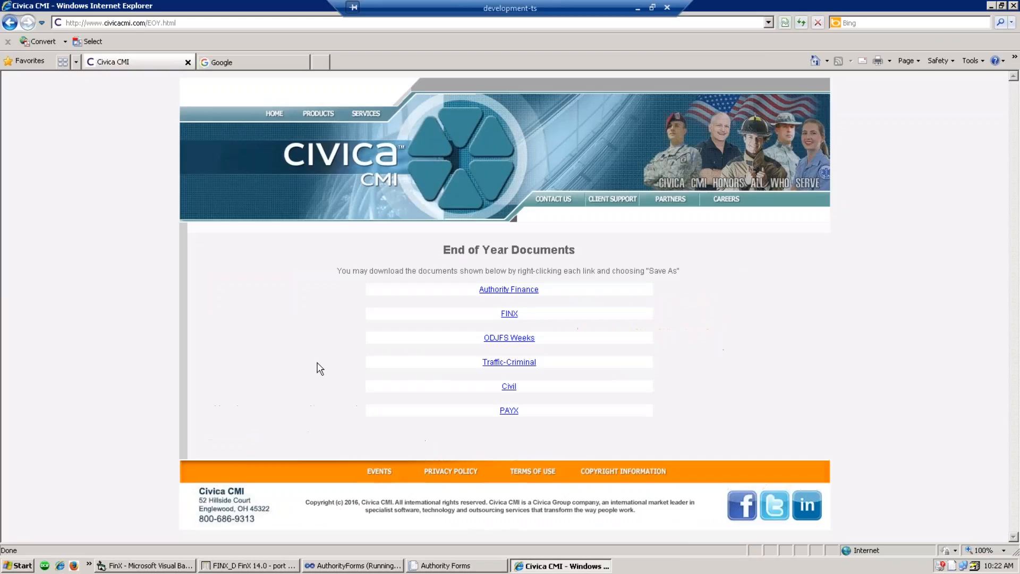
pyautogui.click(513, 315)
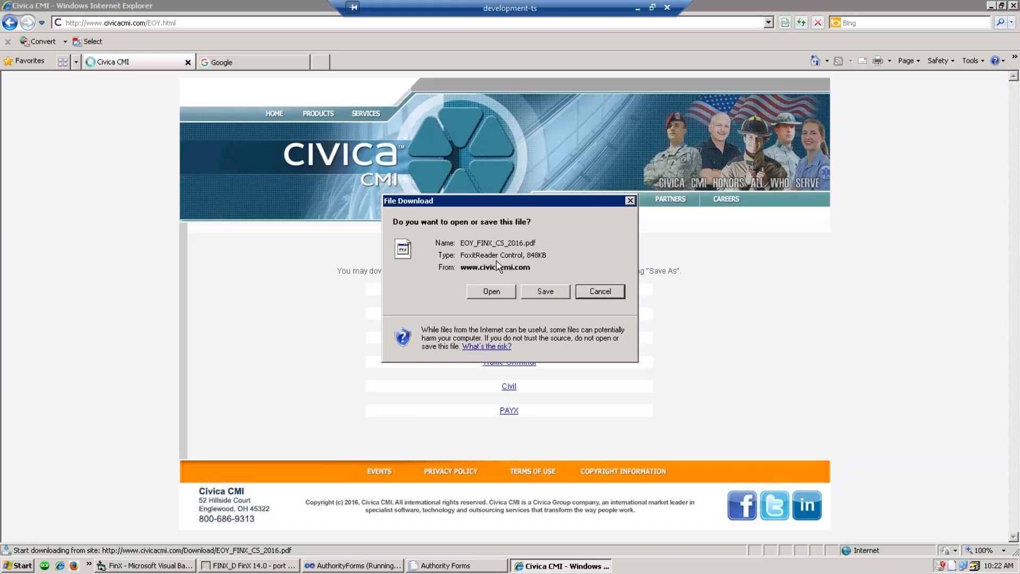
pyautogui.click(616, 290)
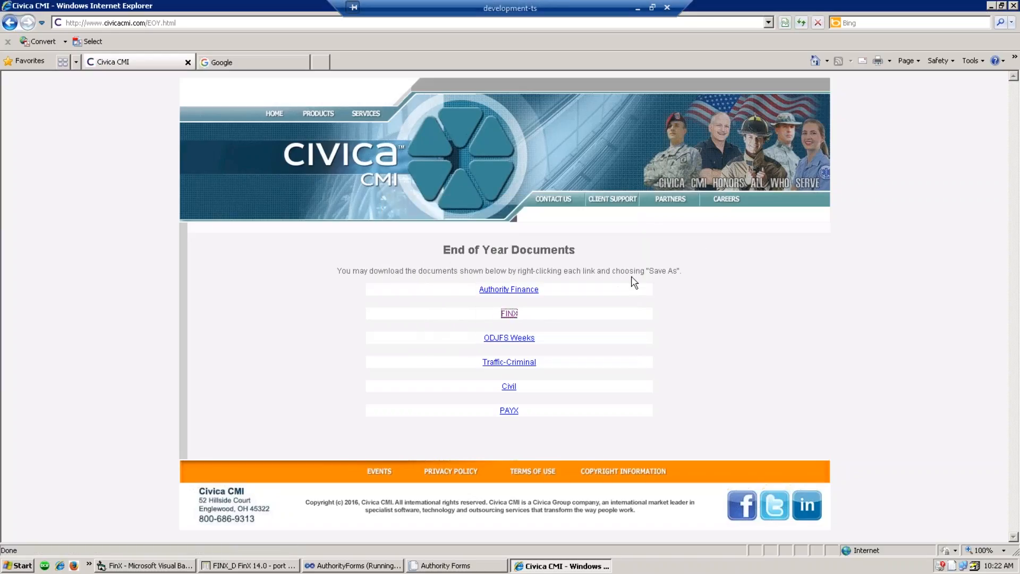